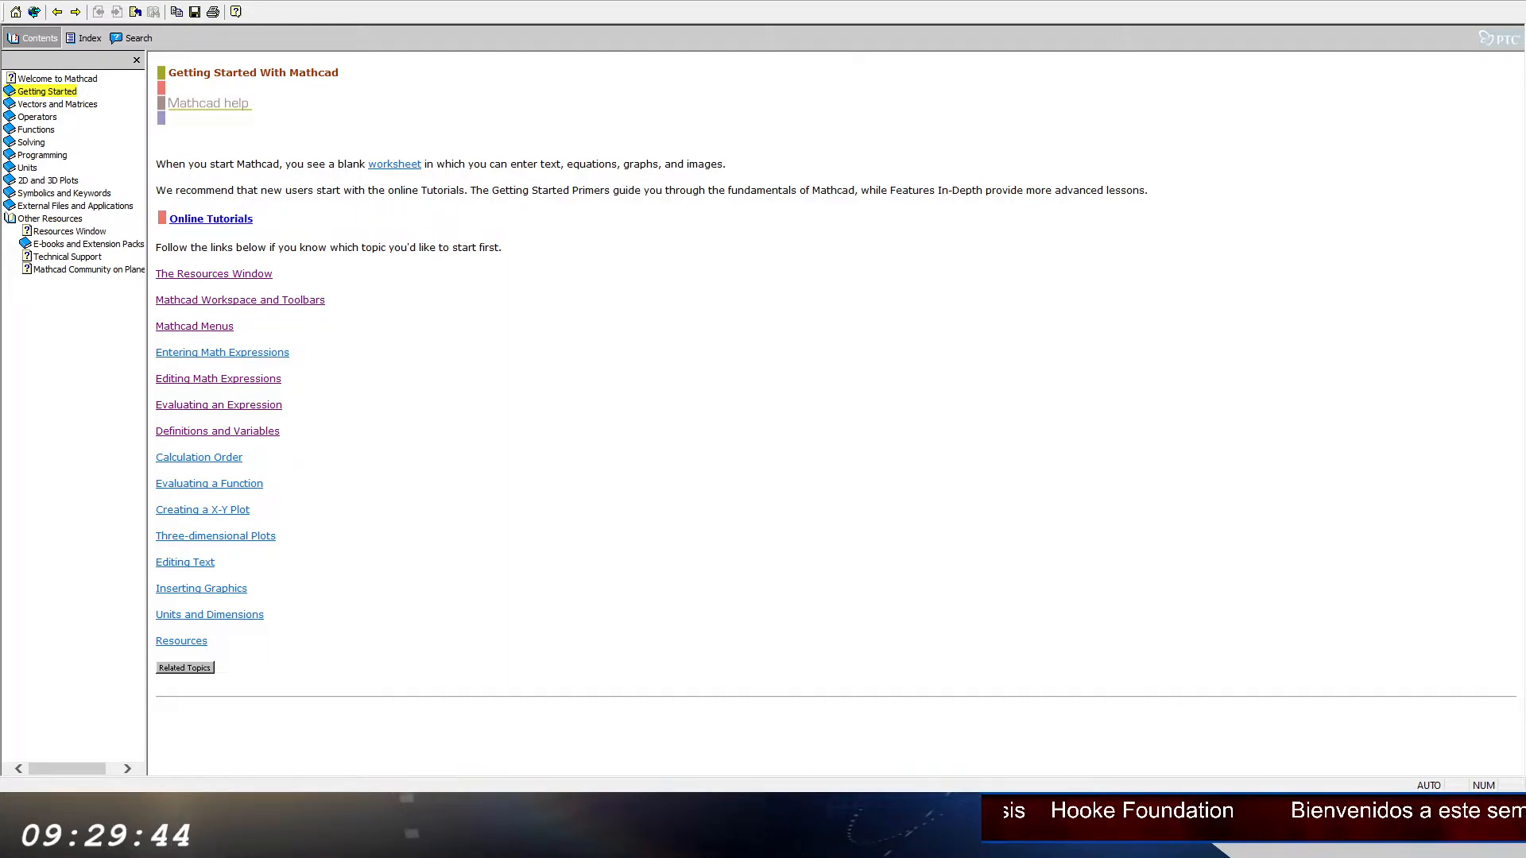
# Step: Open the Mathcad Menus help topic to view the menu commands overview, and return to the Getting Started topic list
pyautogui.moveTo(609, 538); pyautogui.dragTo(598, 514)
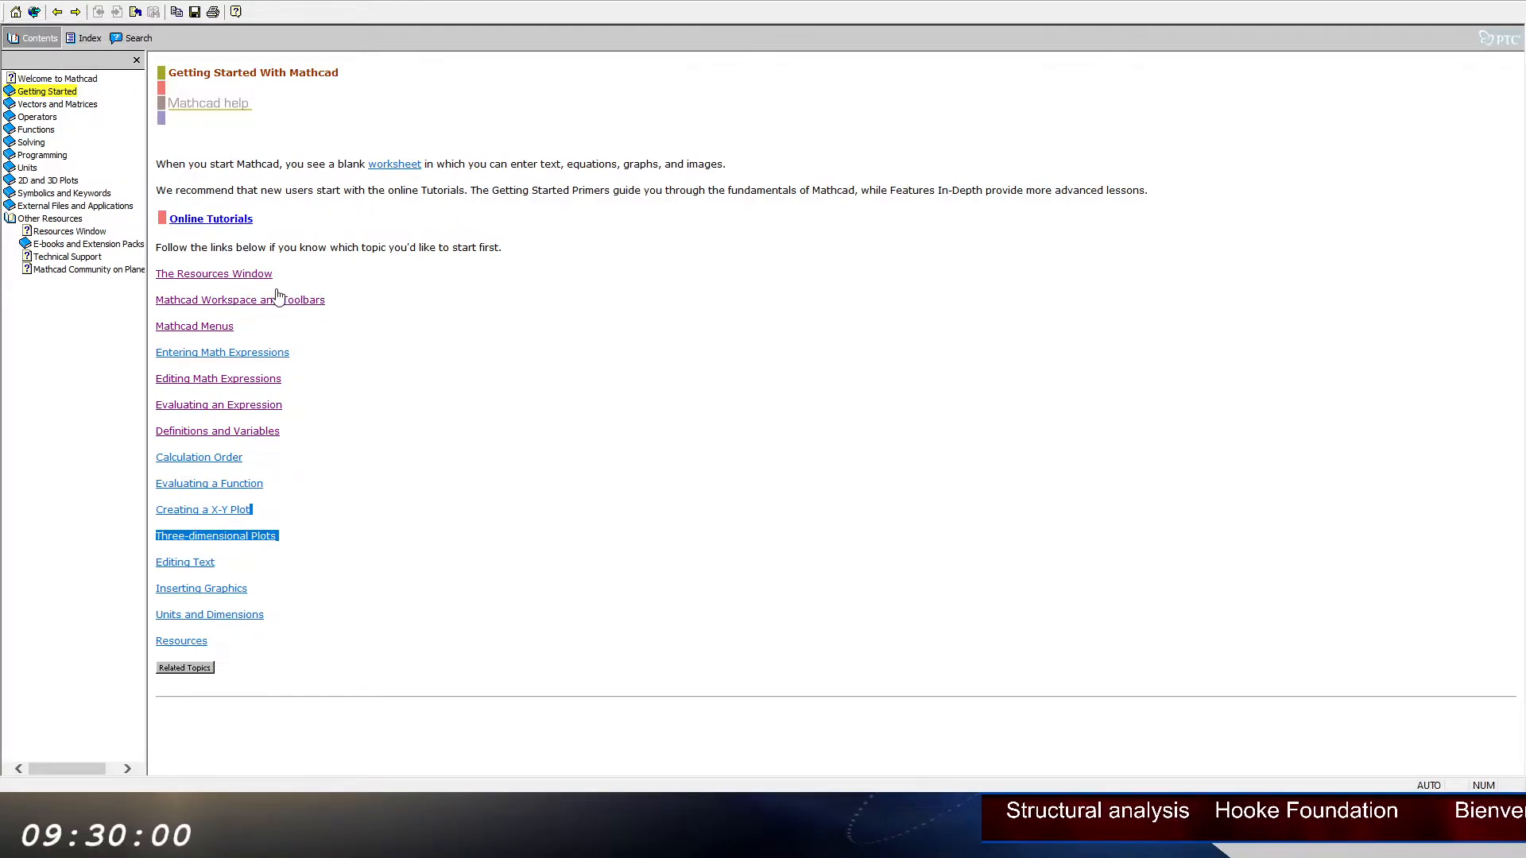
pyautogui.click(186, 329)
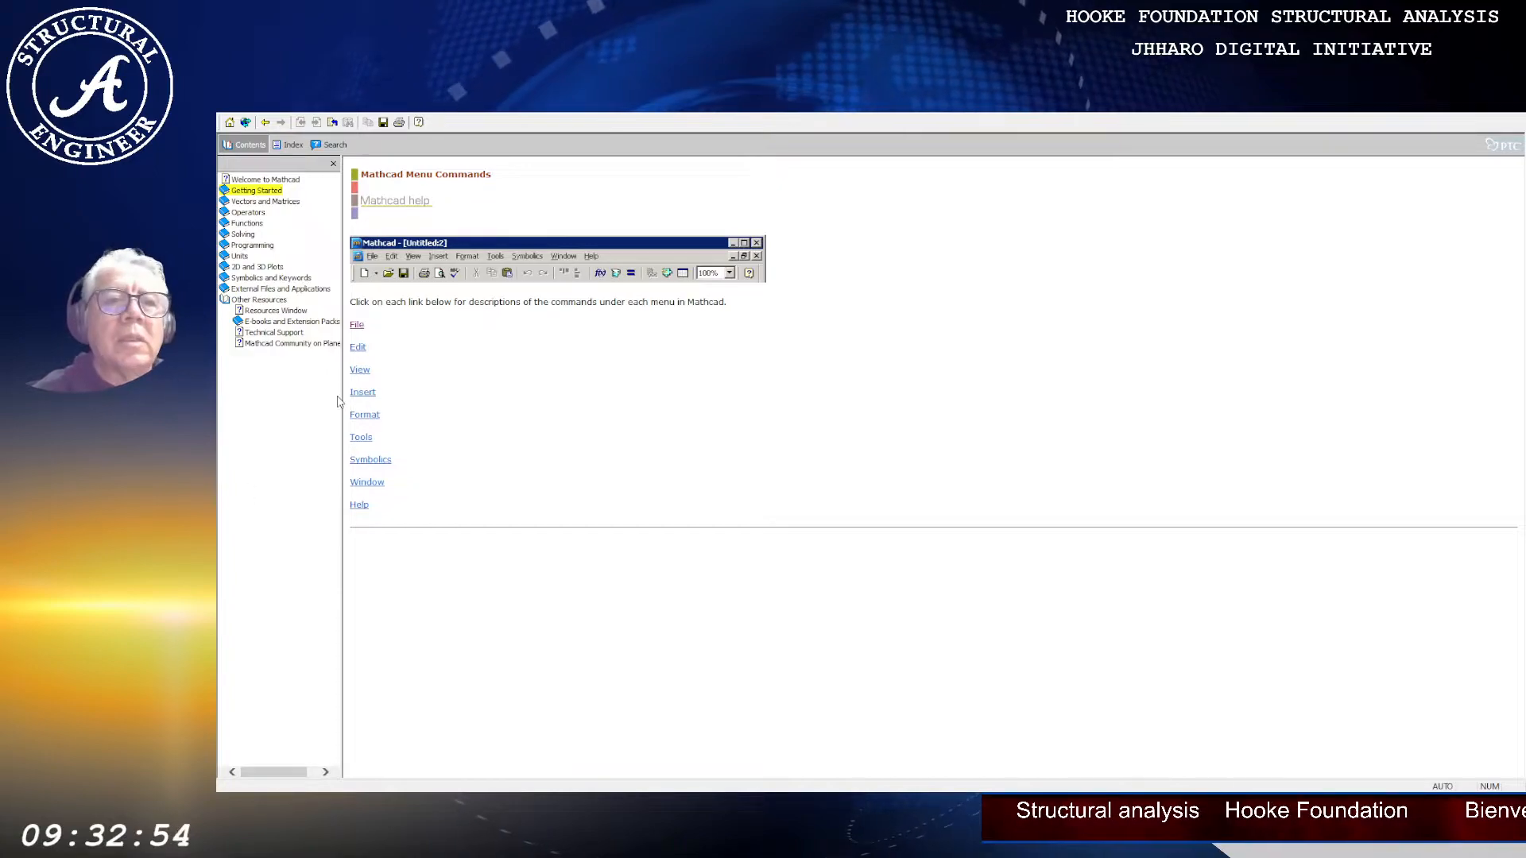
pyautogui.click(267, 123)
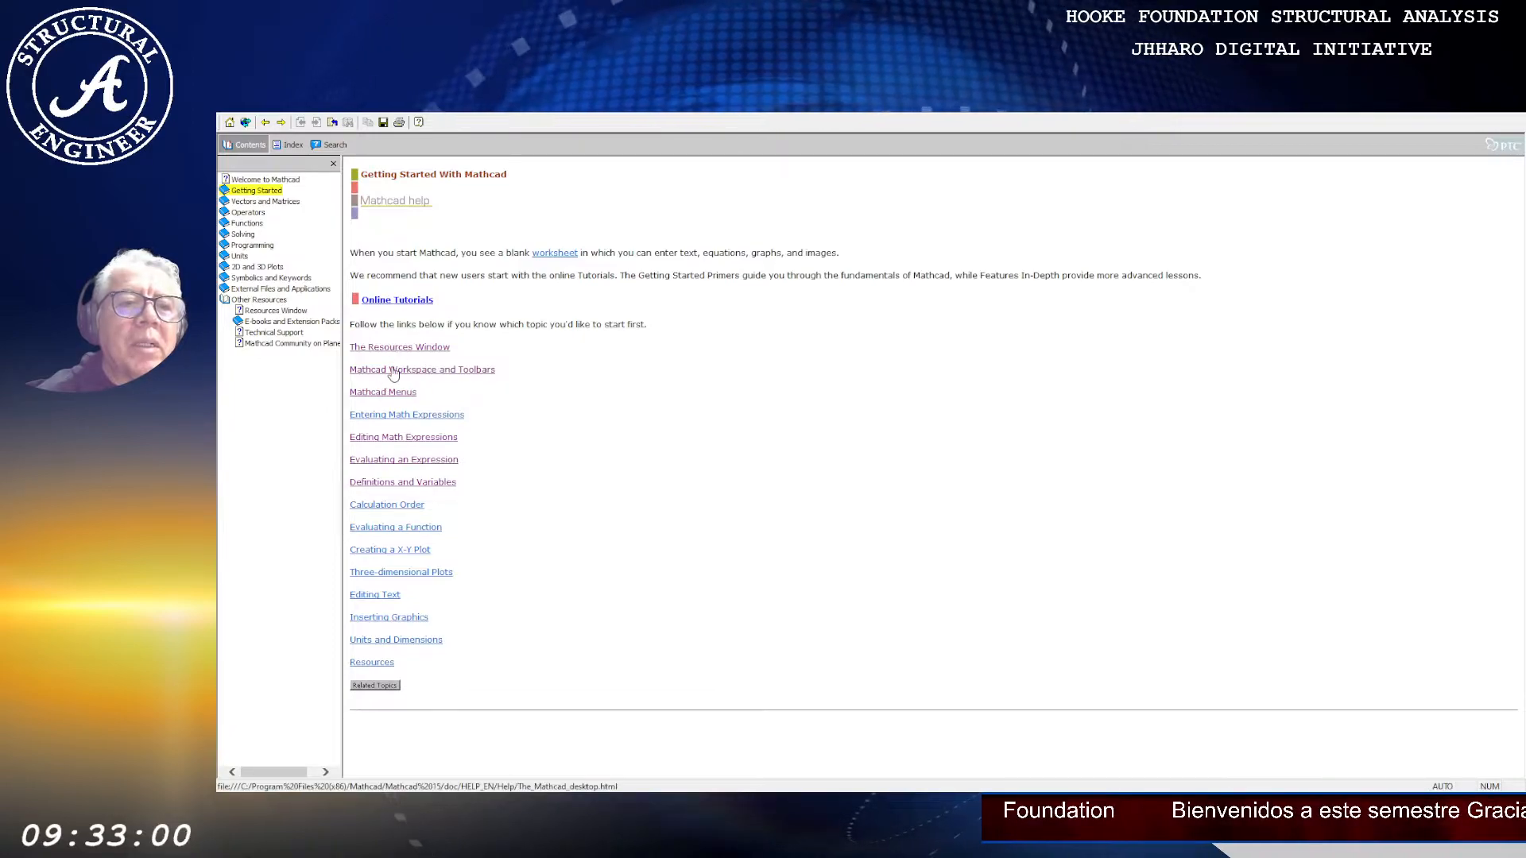
# Step: Open the Mathcad Workspace and Toolbars help topic and follow it through the Math toolbar page to the Calculator toolbar page
pyautogui.click(393, 370)
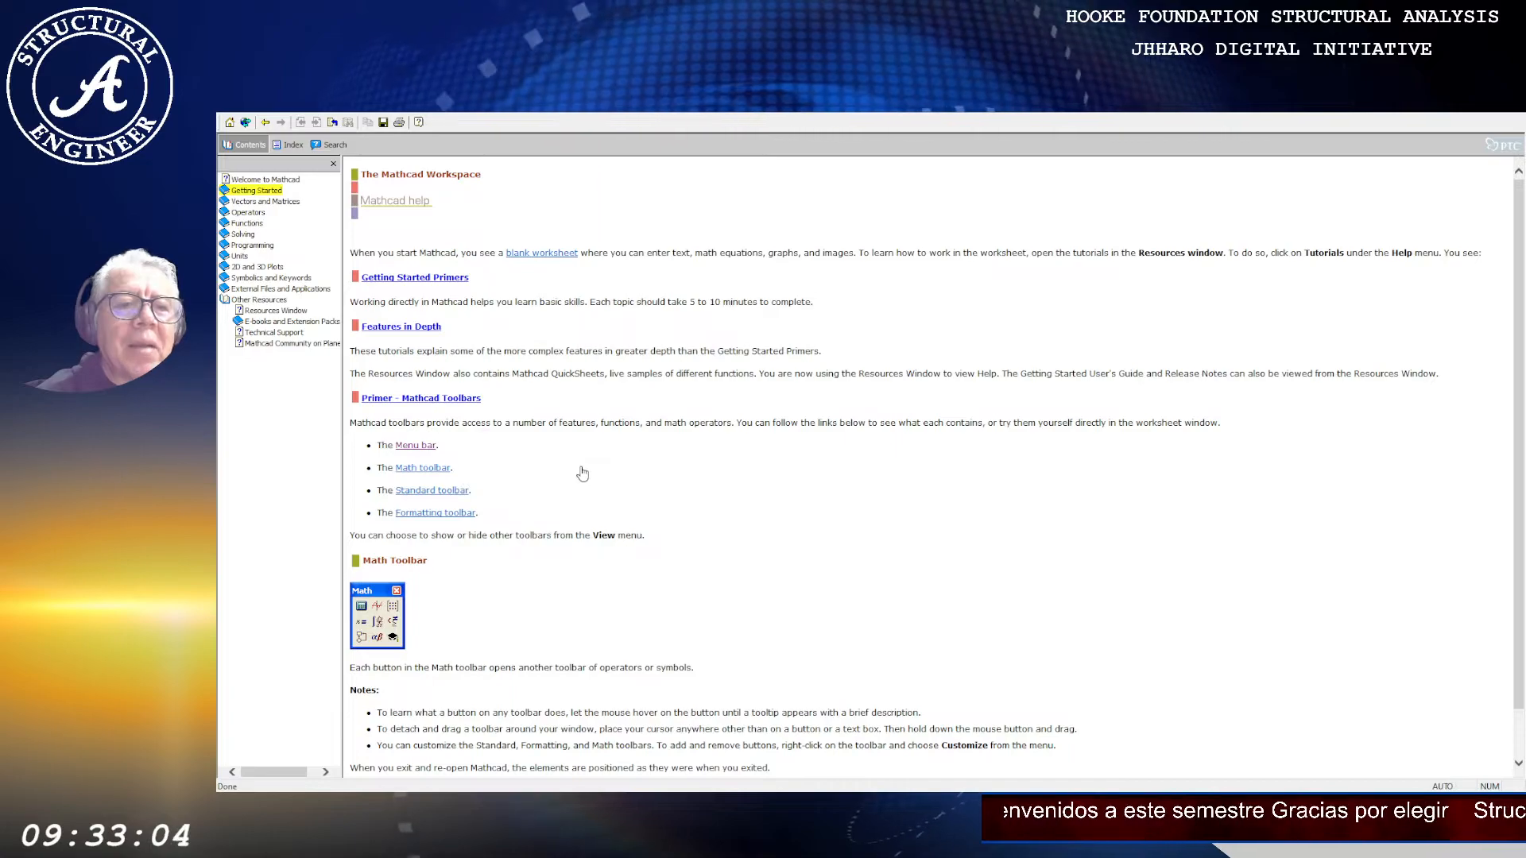
pyautogui.scroll(-1, 458, 442)
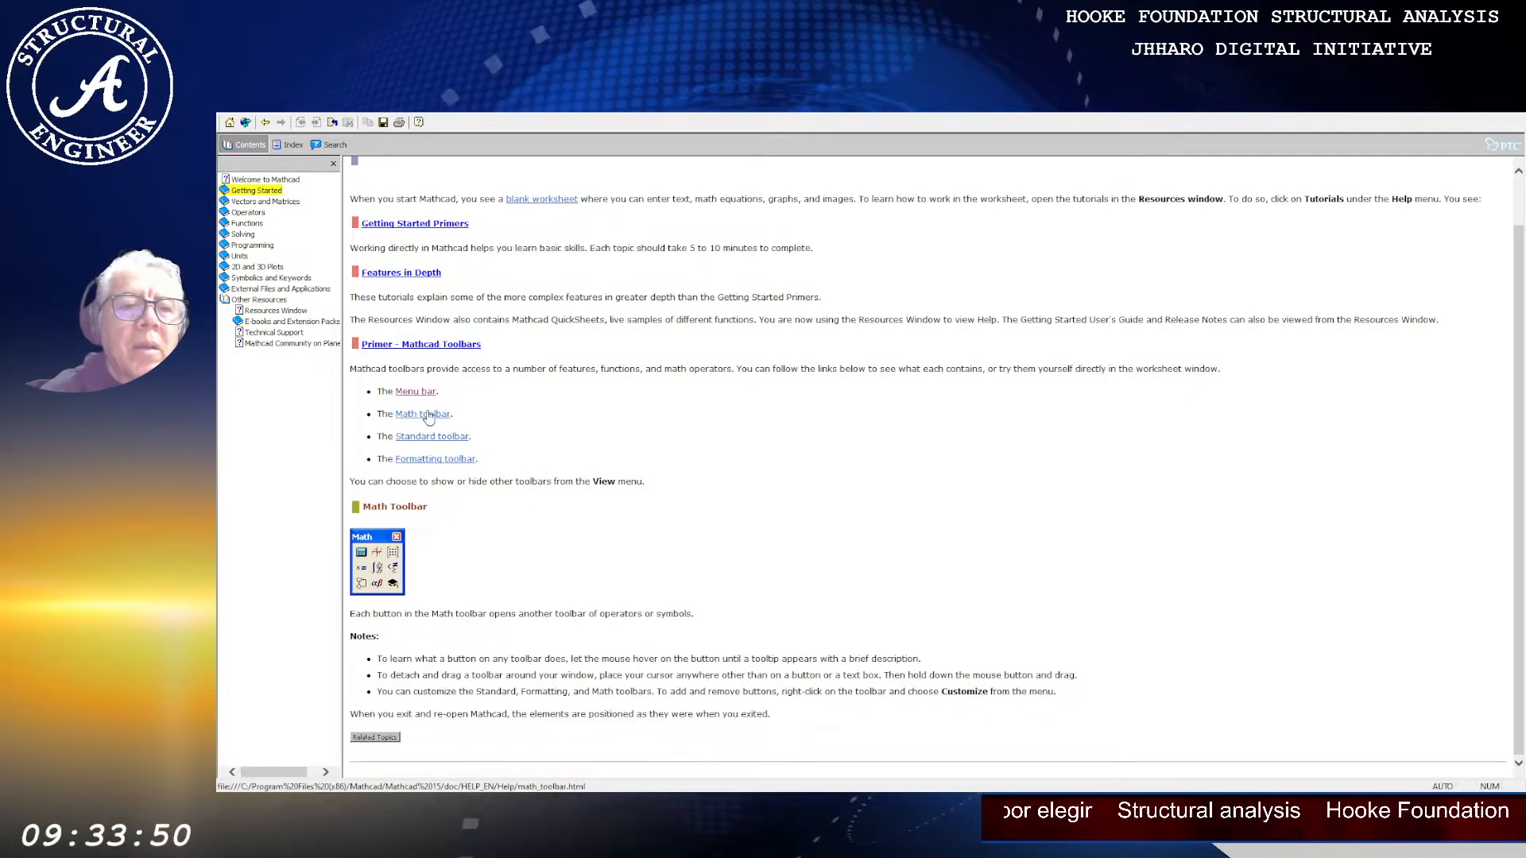
pyautogui.click(427, 416)
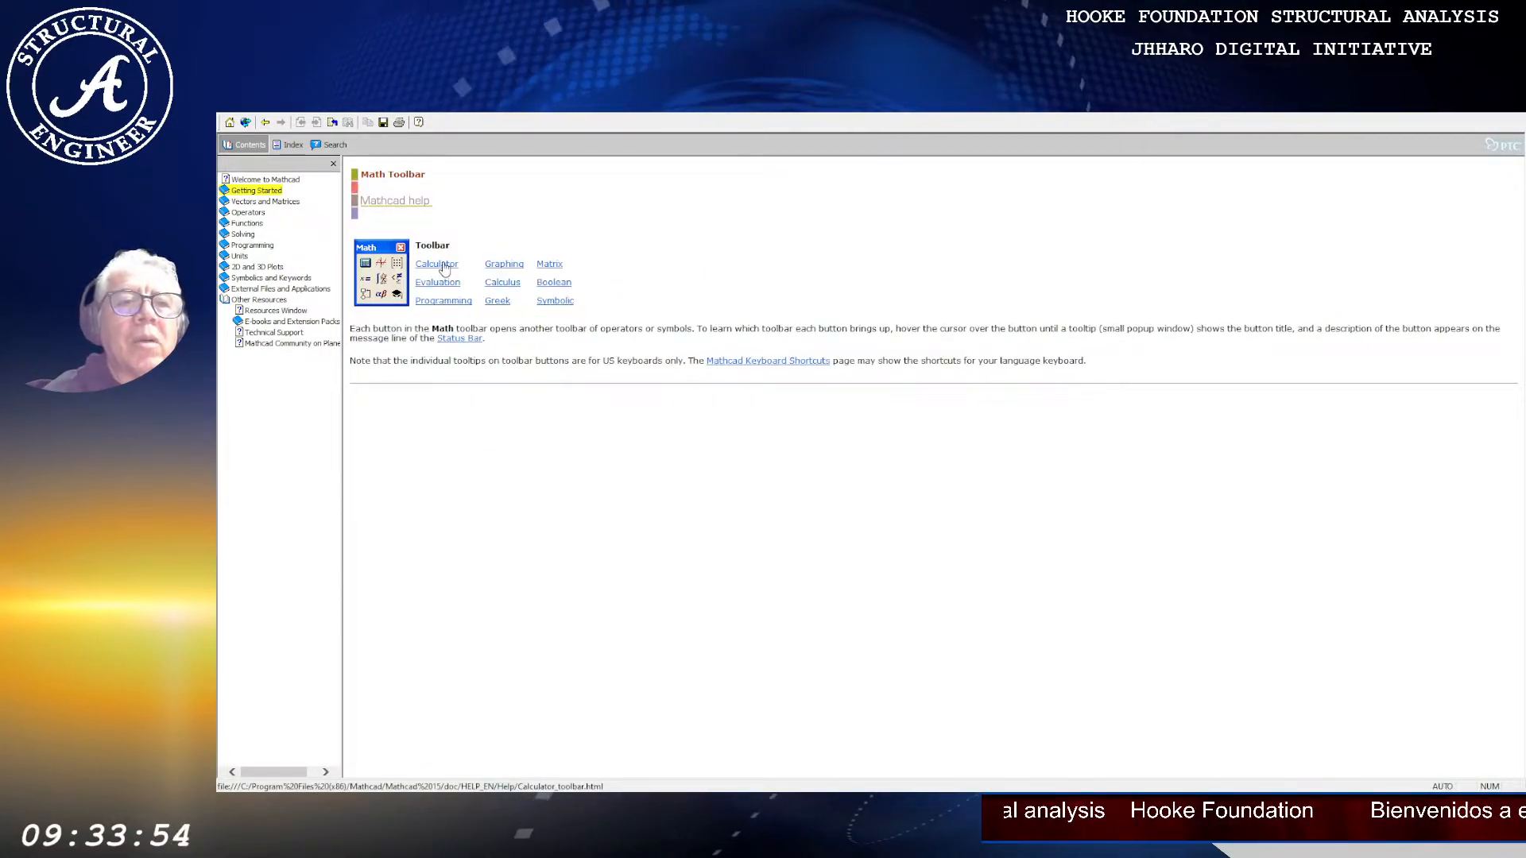
pyautogui.click(438, 264)
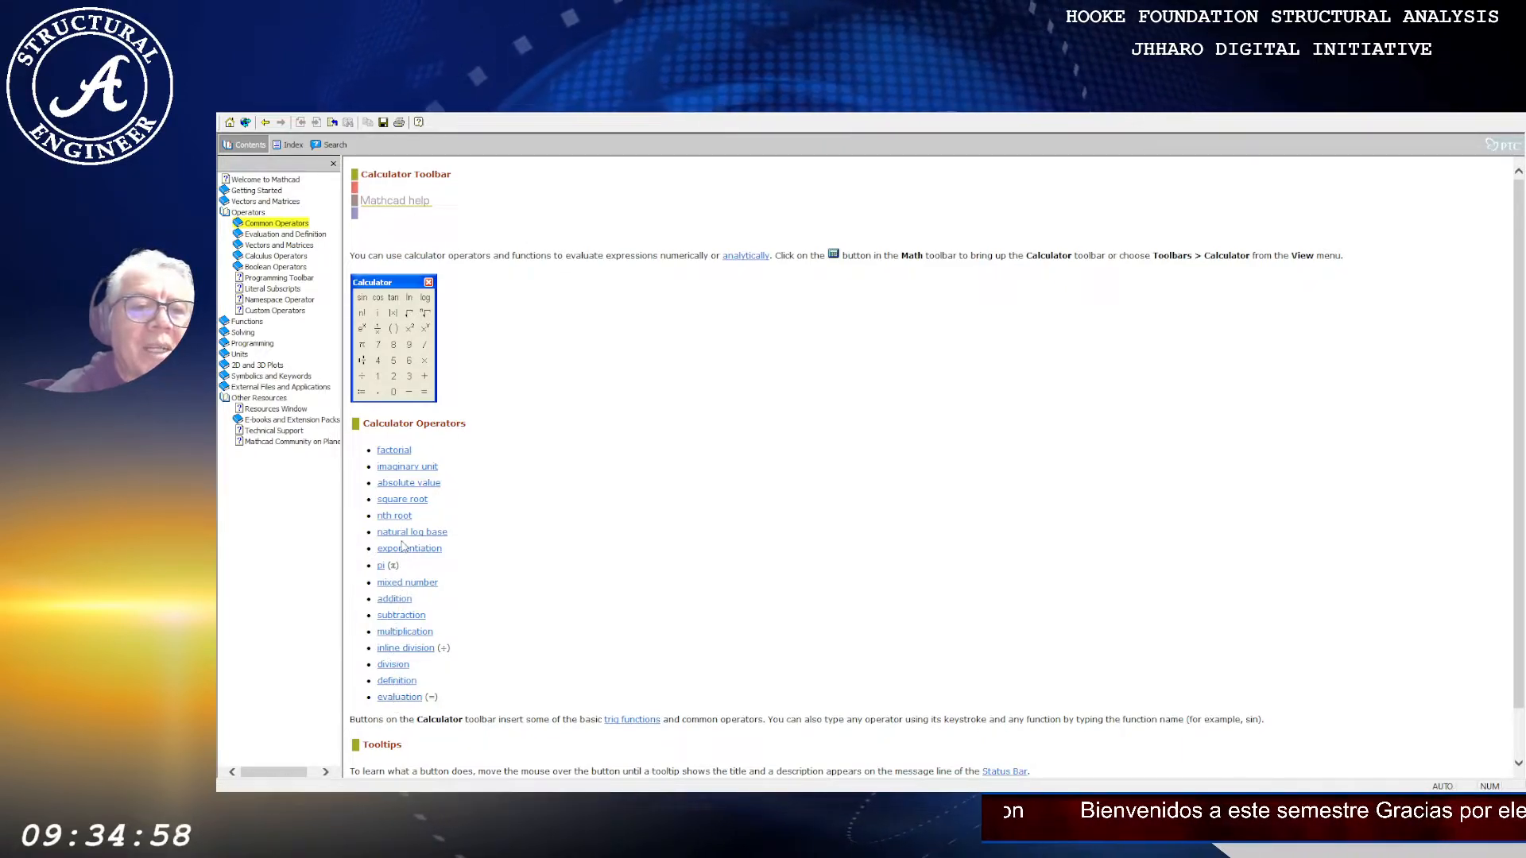
# Step: Read the help pages for the factorial operator and the square root and nth root operators, returning to the Calculator Operators list
pyautogui.click(393, 453)
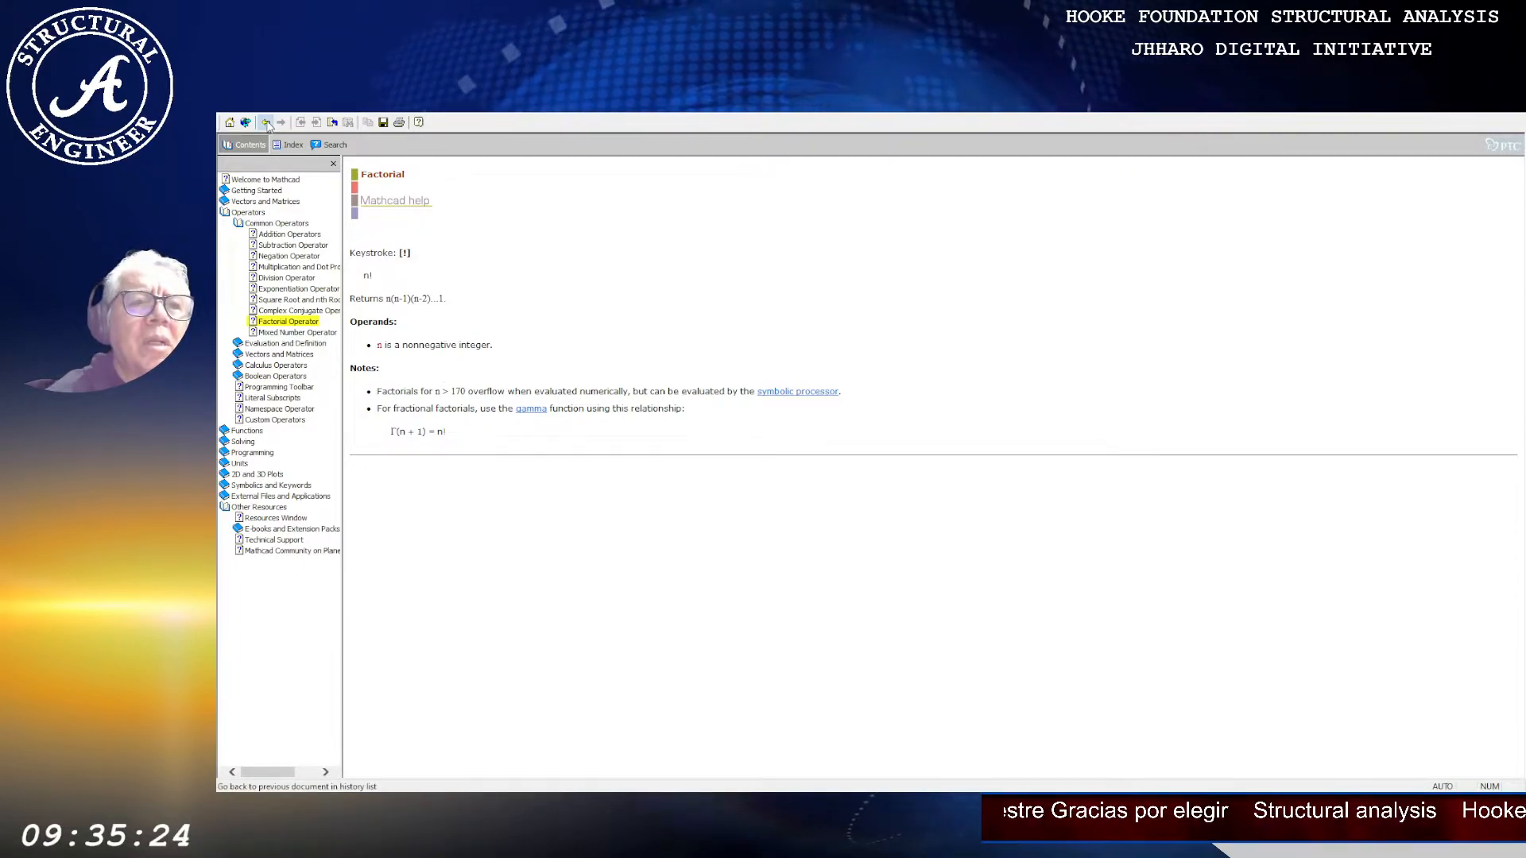
pyautogui.click(266, 122)
pyautogui.scroll(-2, 487, 653)
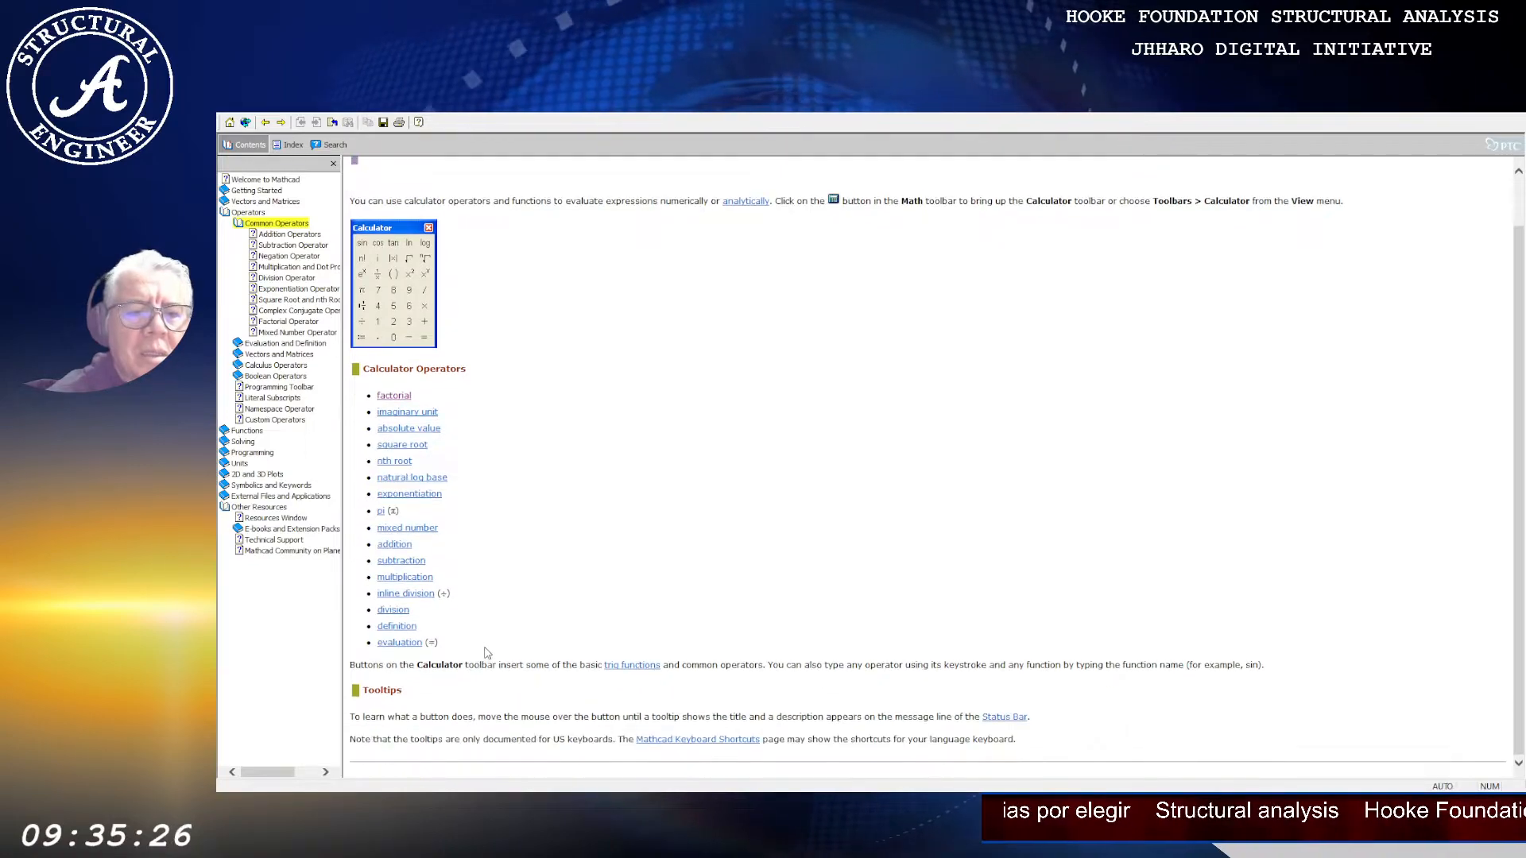
pyautogui.scroll(2, 515, 602)
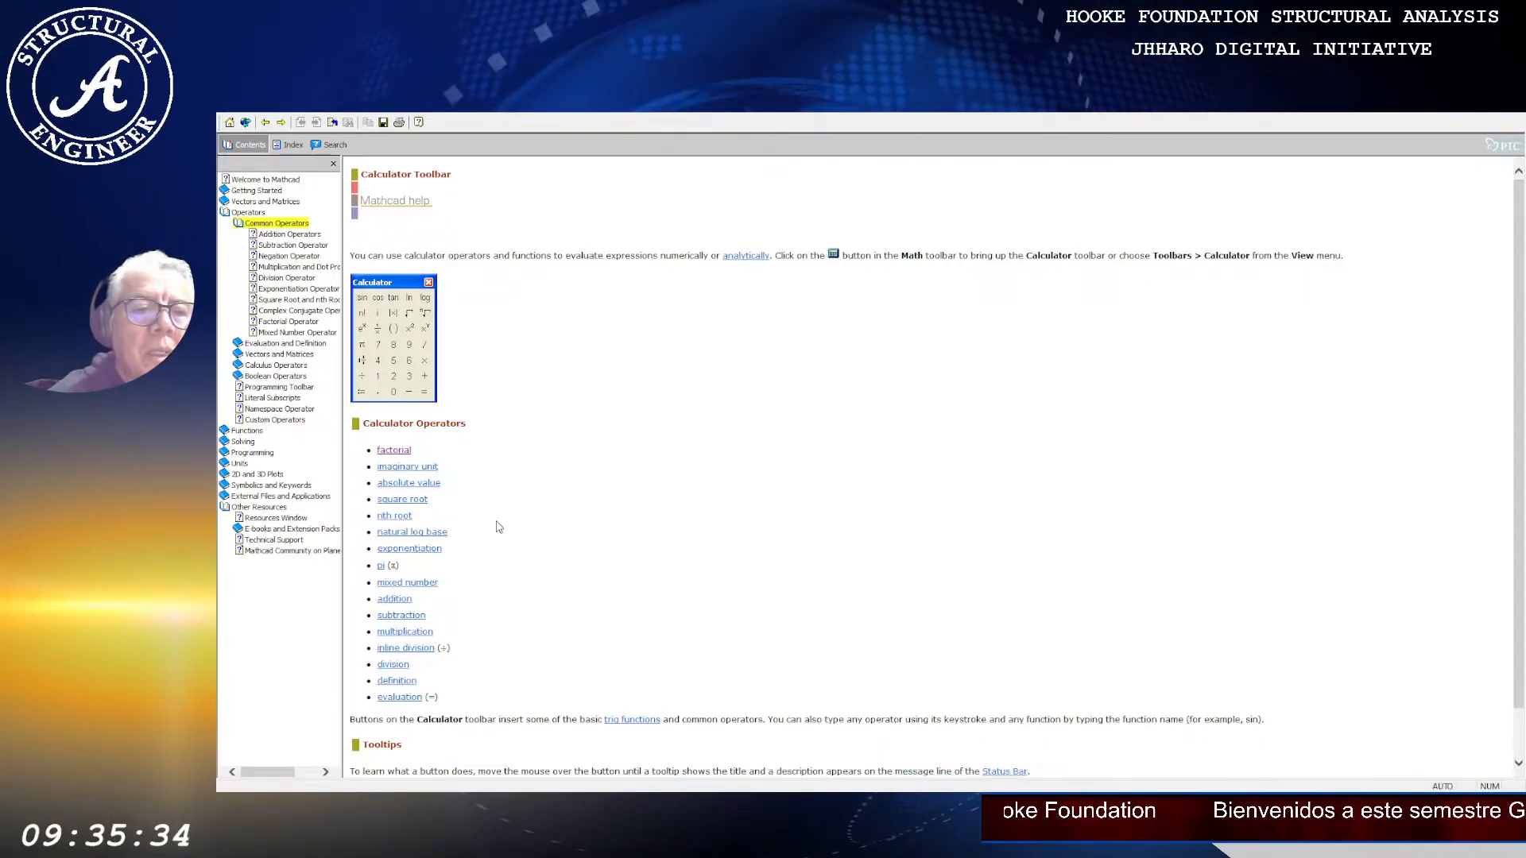
pyautogui.scroll(-1, 499, 526)
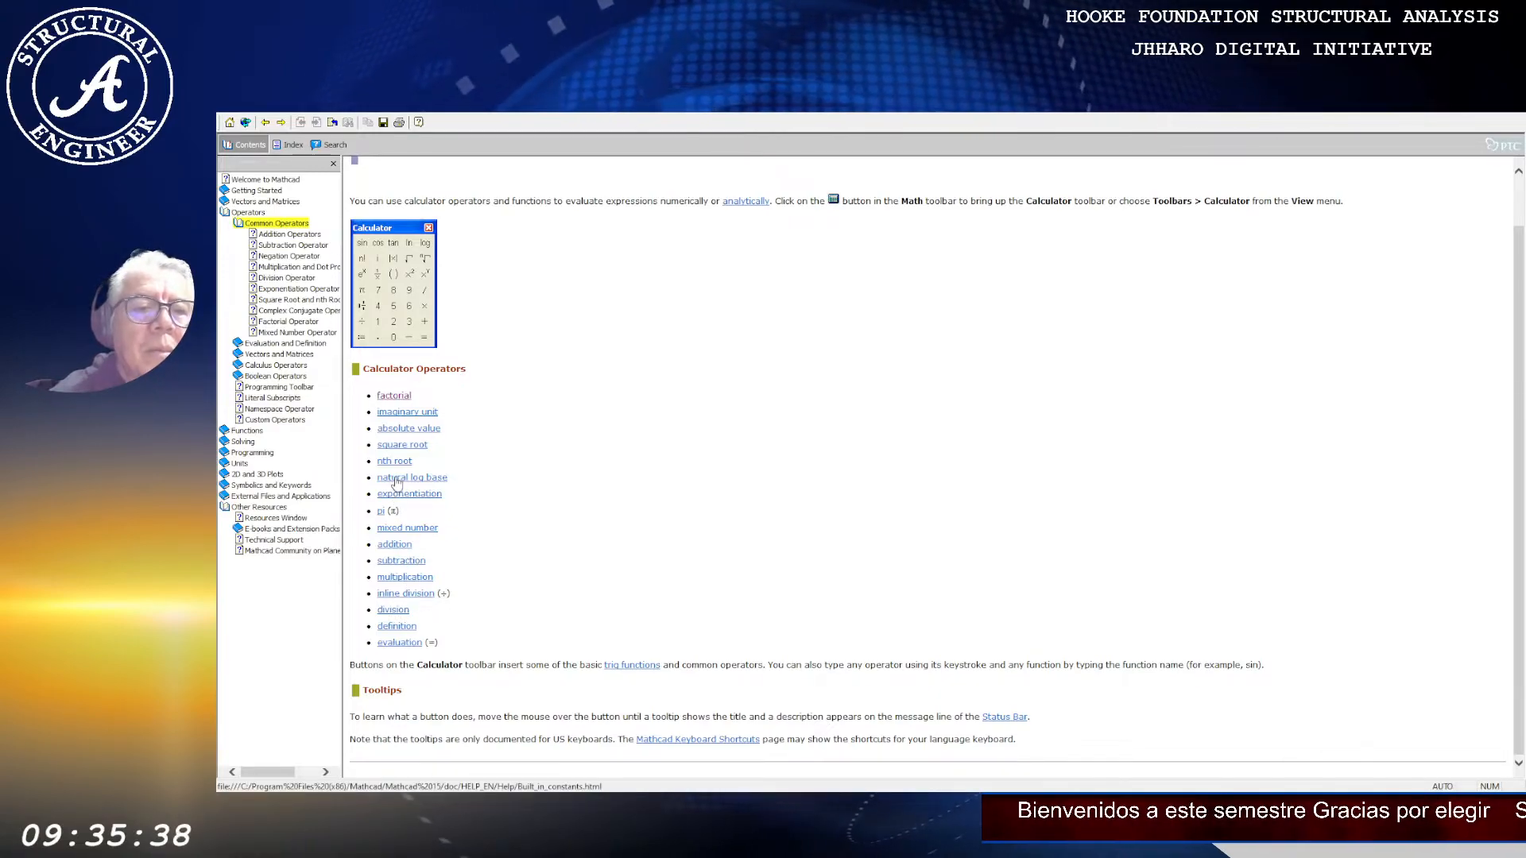
pyautogui.click(416, 448)
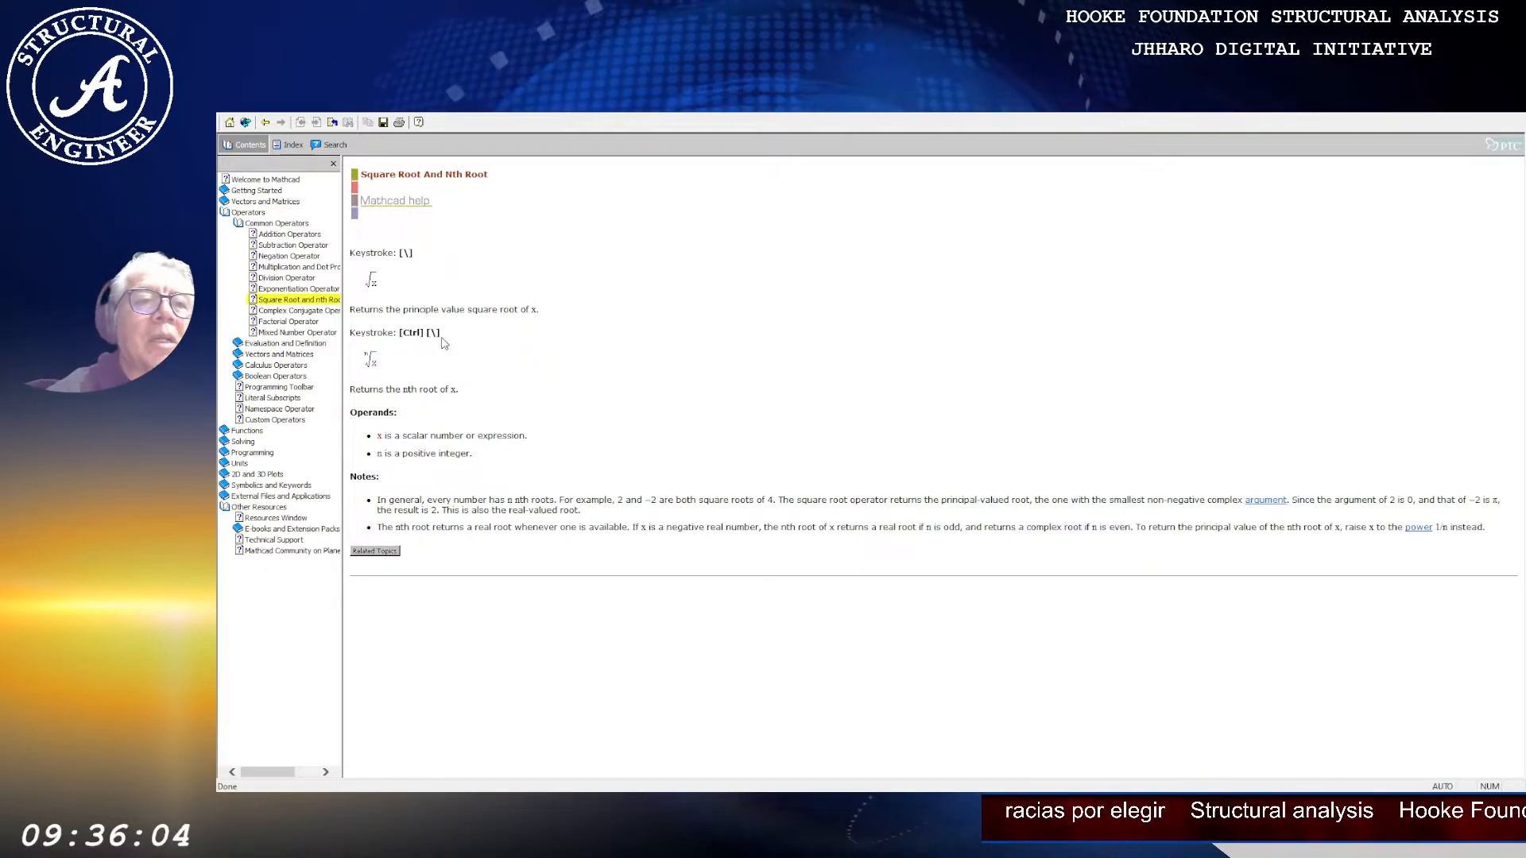
pyautogui.click(265, 123)
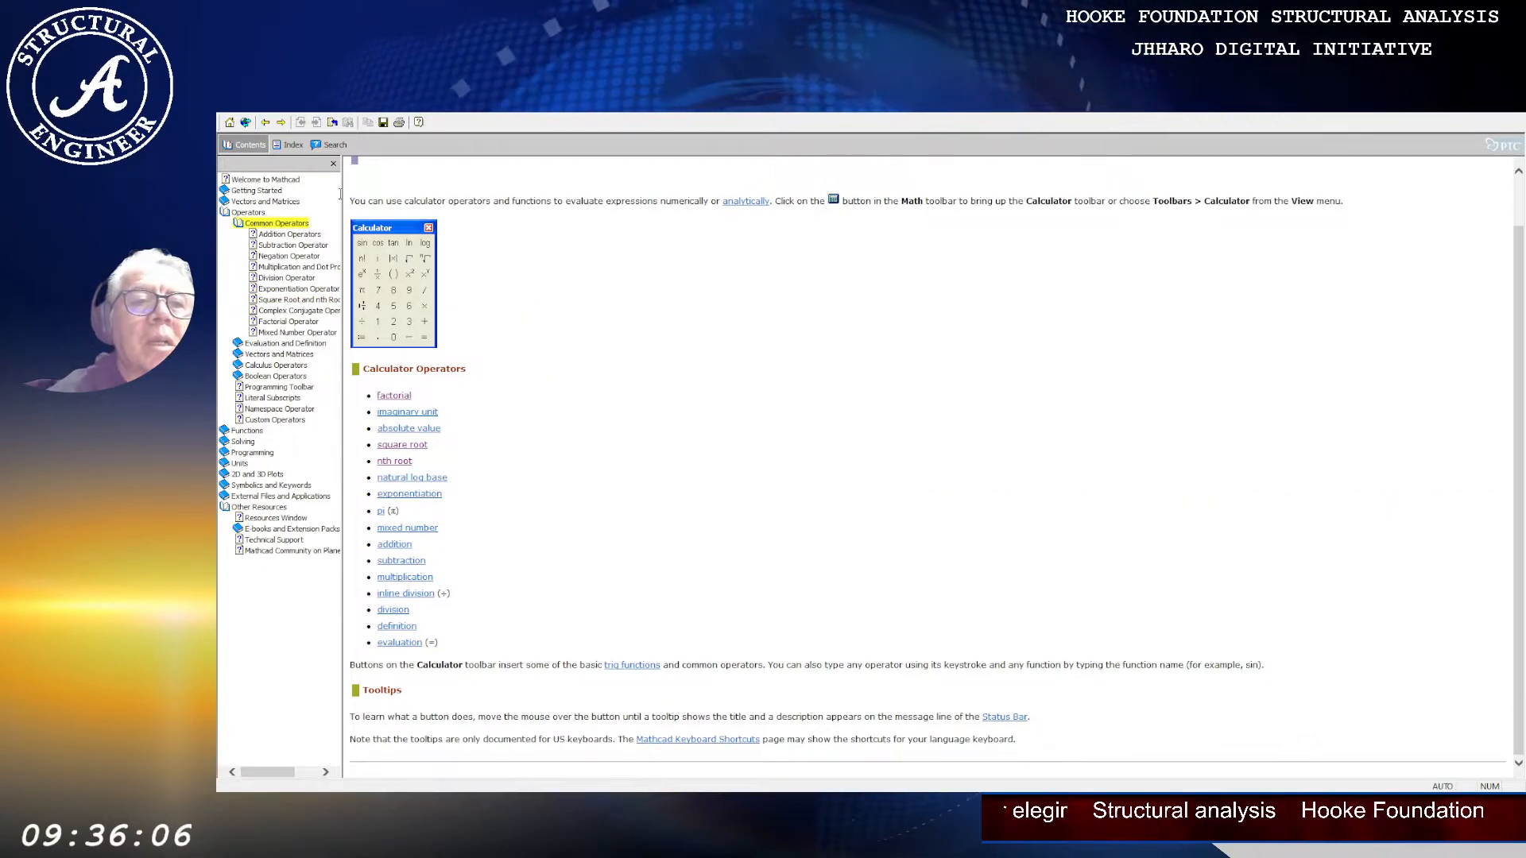
# Step: Return to the Mathcad Workspace help topic and view its Standard toolbar and Formatting toolbar pages
pyautogui.click(266, 123)
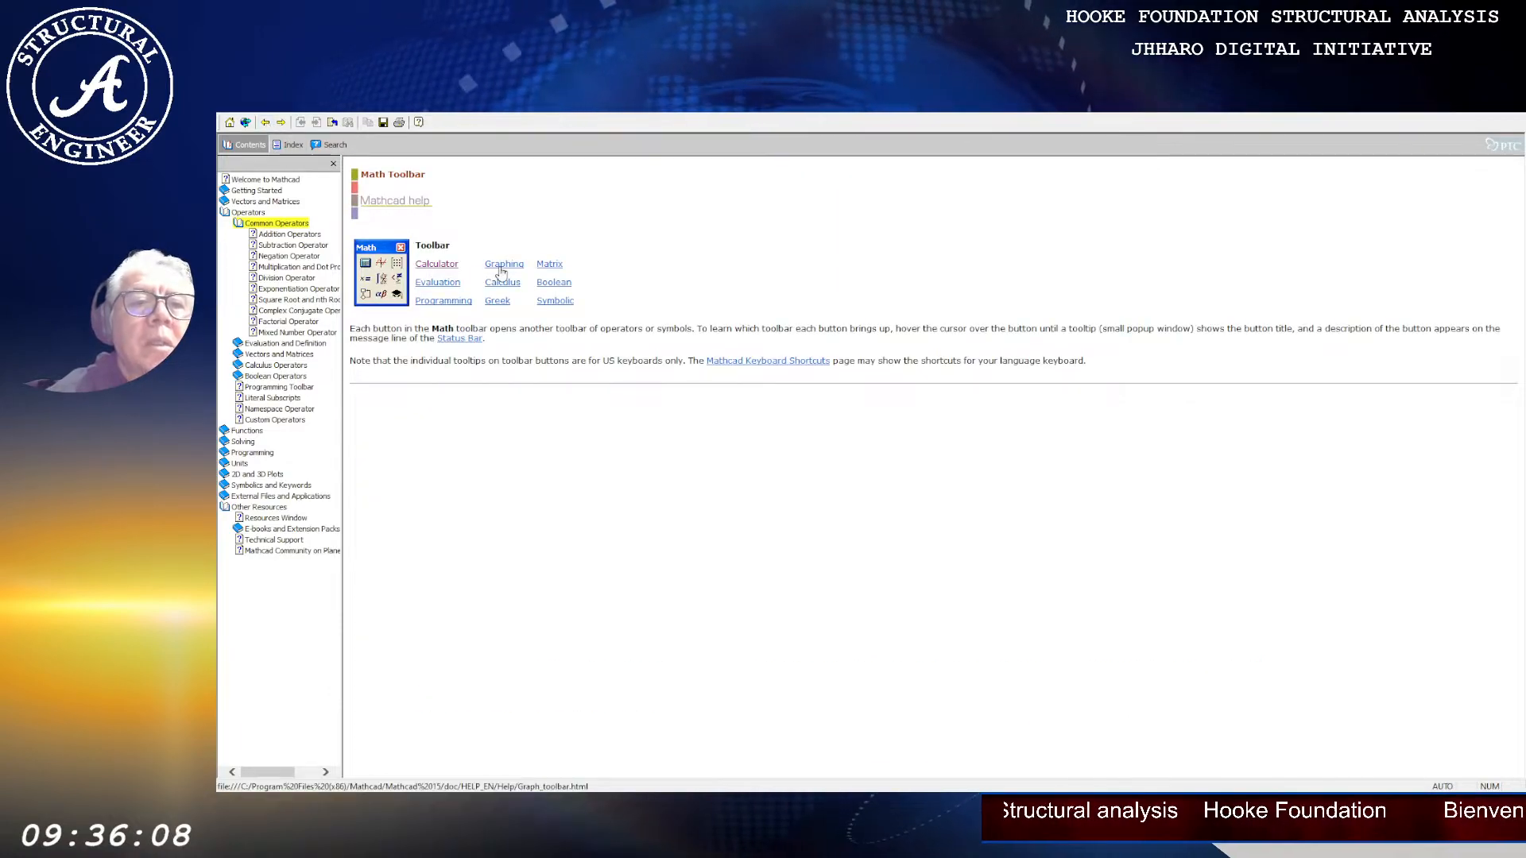
pyautogui.click(266, 122)
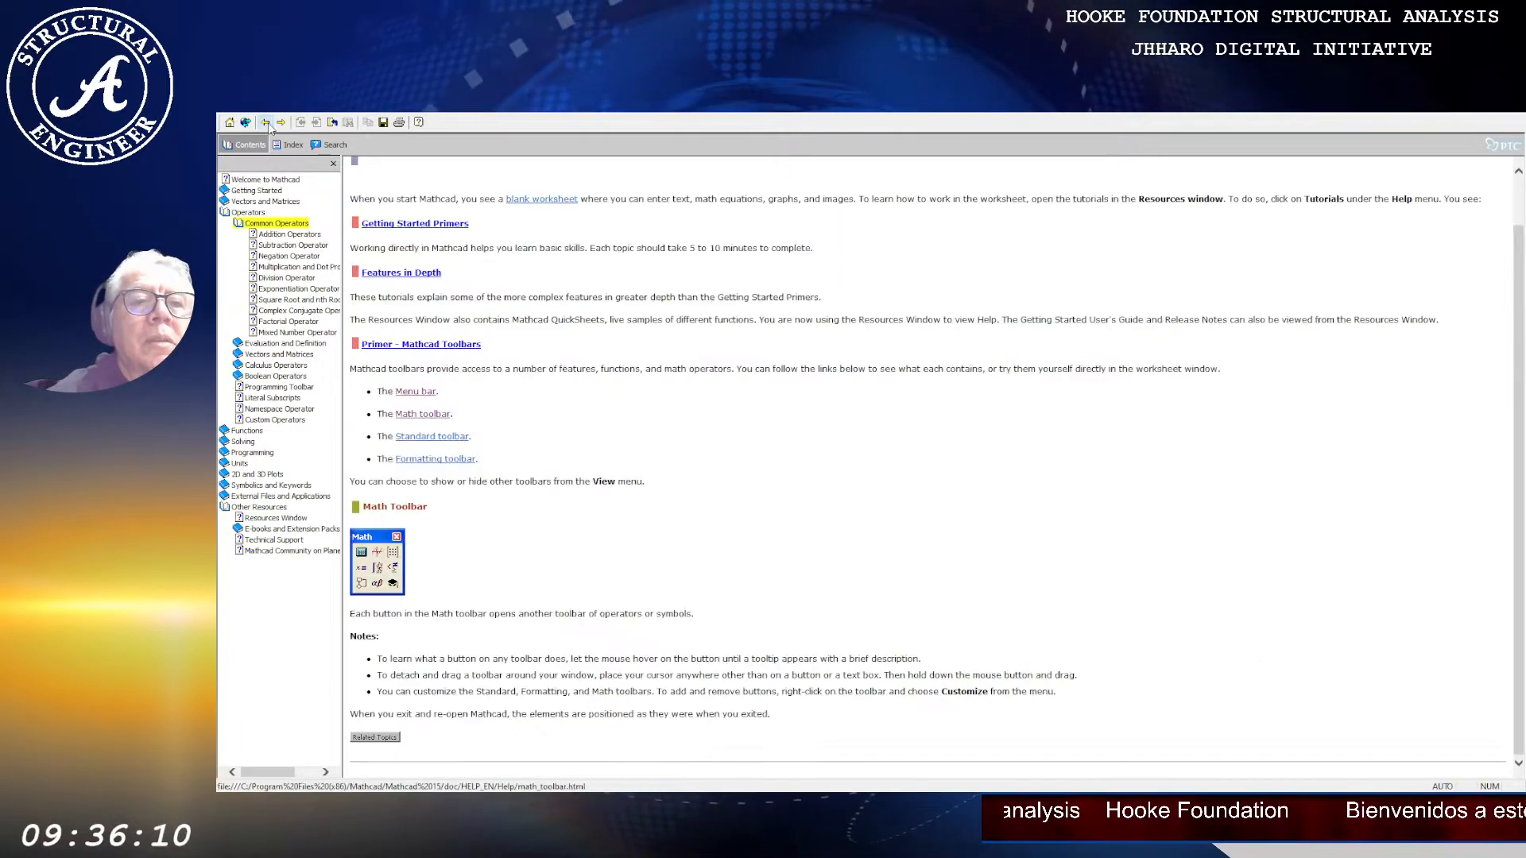
pyautogui.click(463, 438)
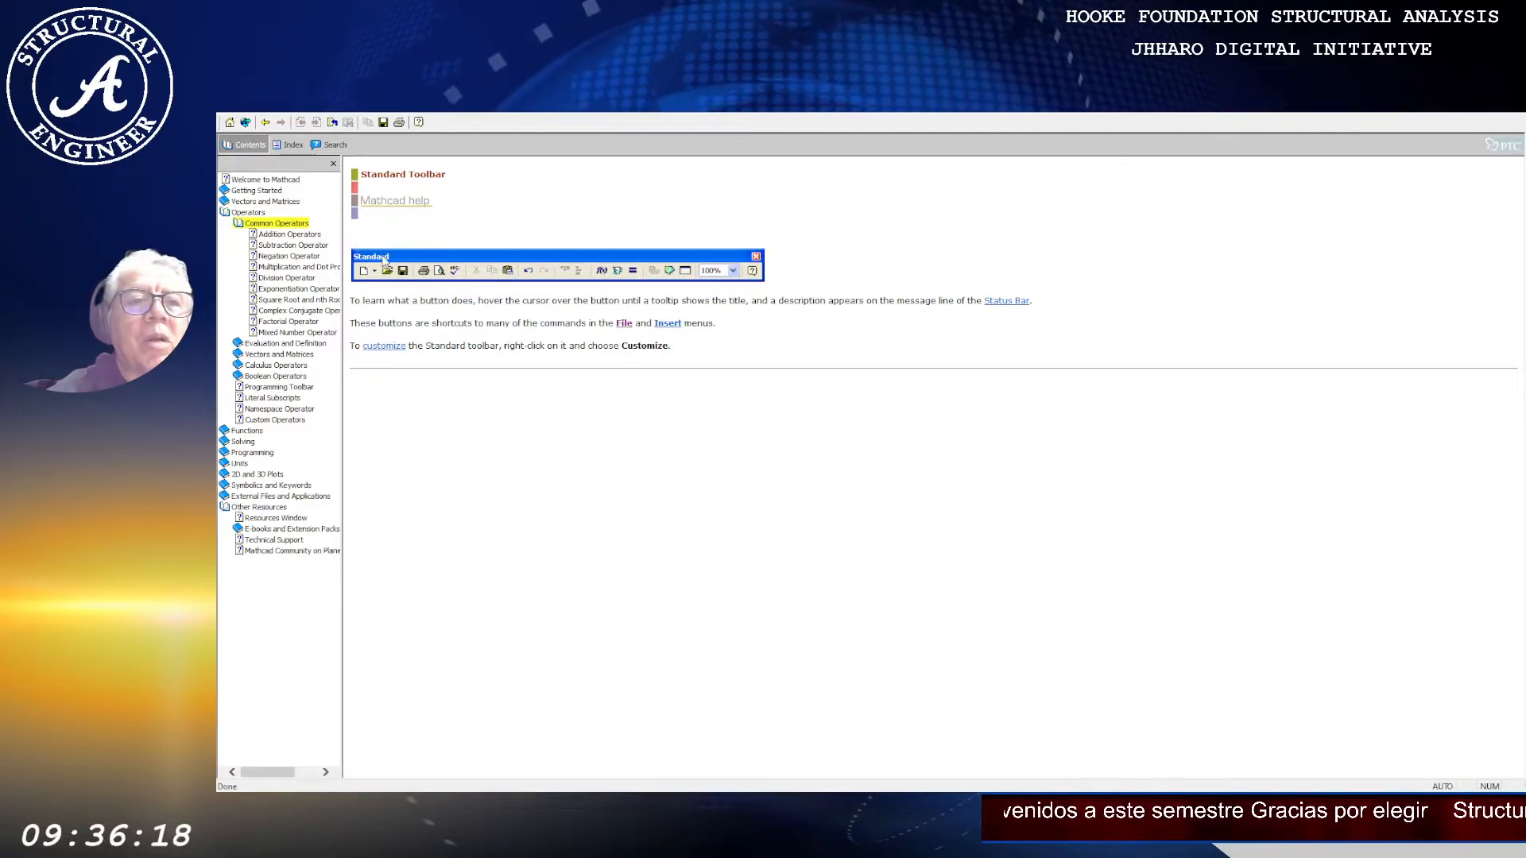
pyautogui.click(267, 123)
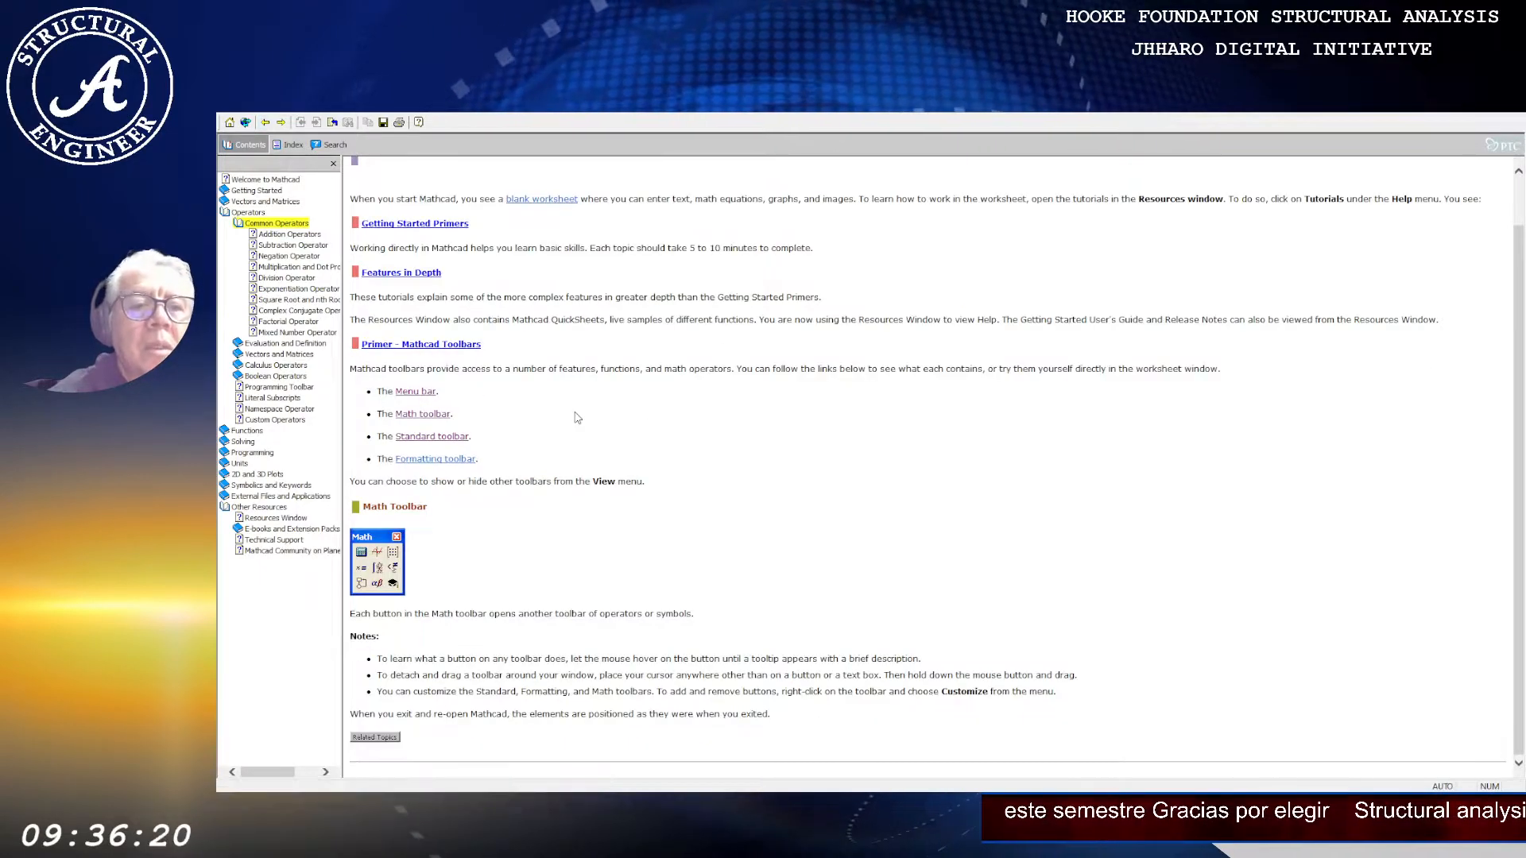
pyautogui.click(435, 459)
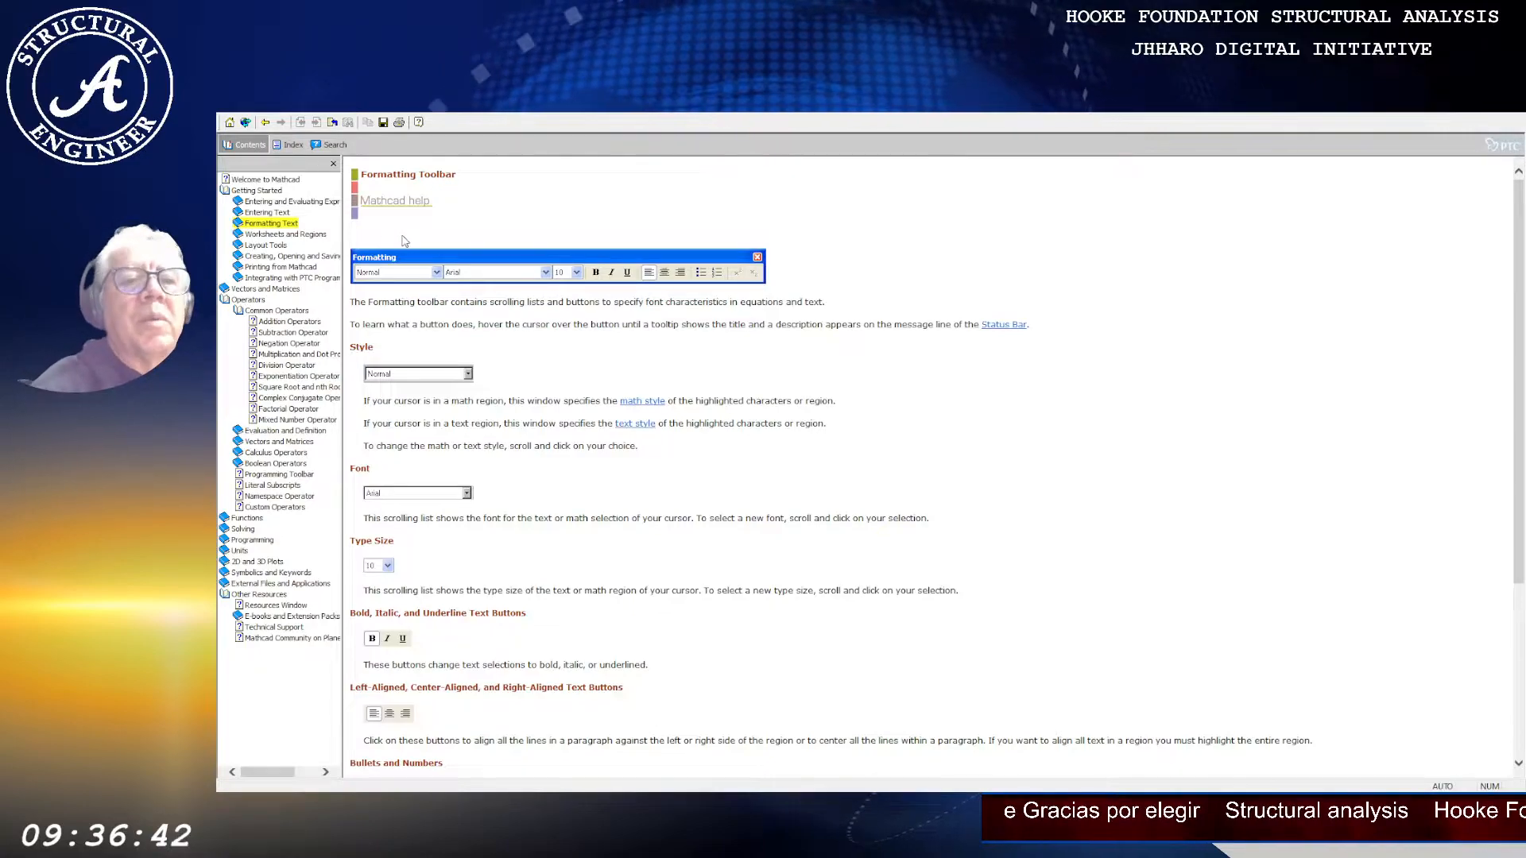
pyautogui.click(267, 123)
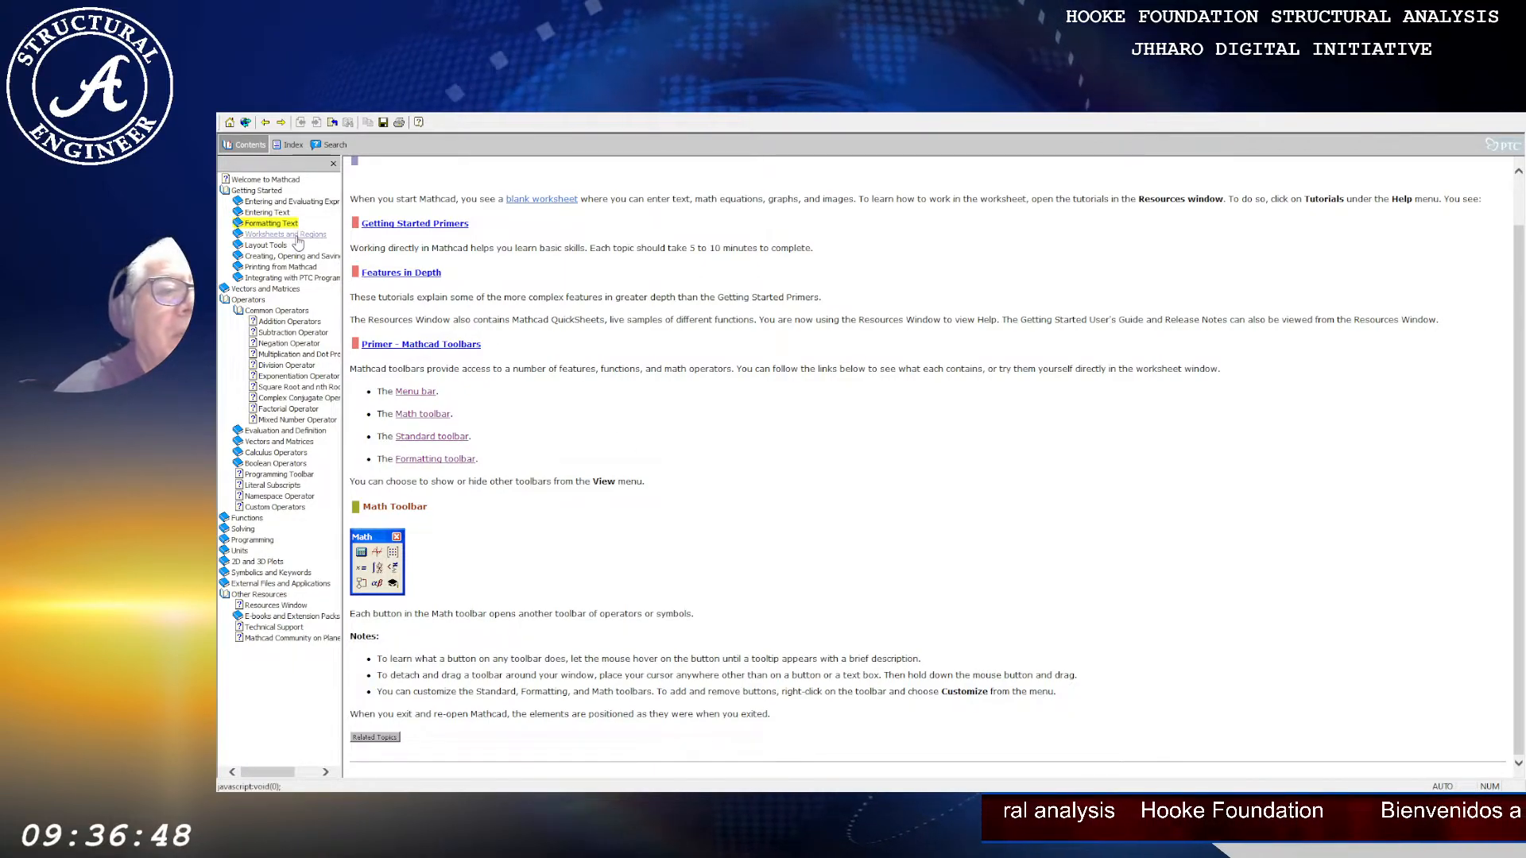
pyautogui.click(316, 235)
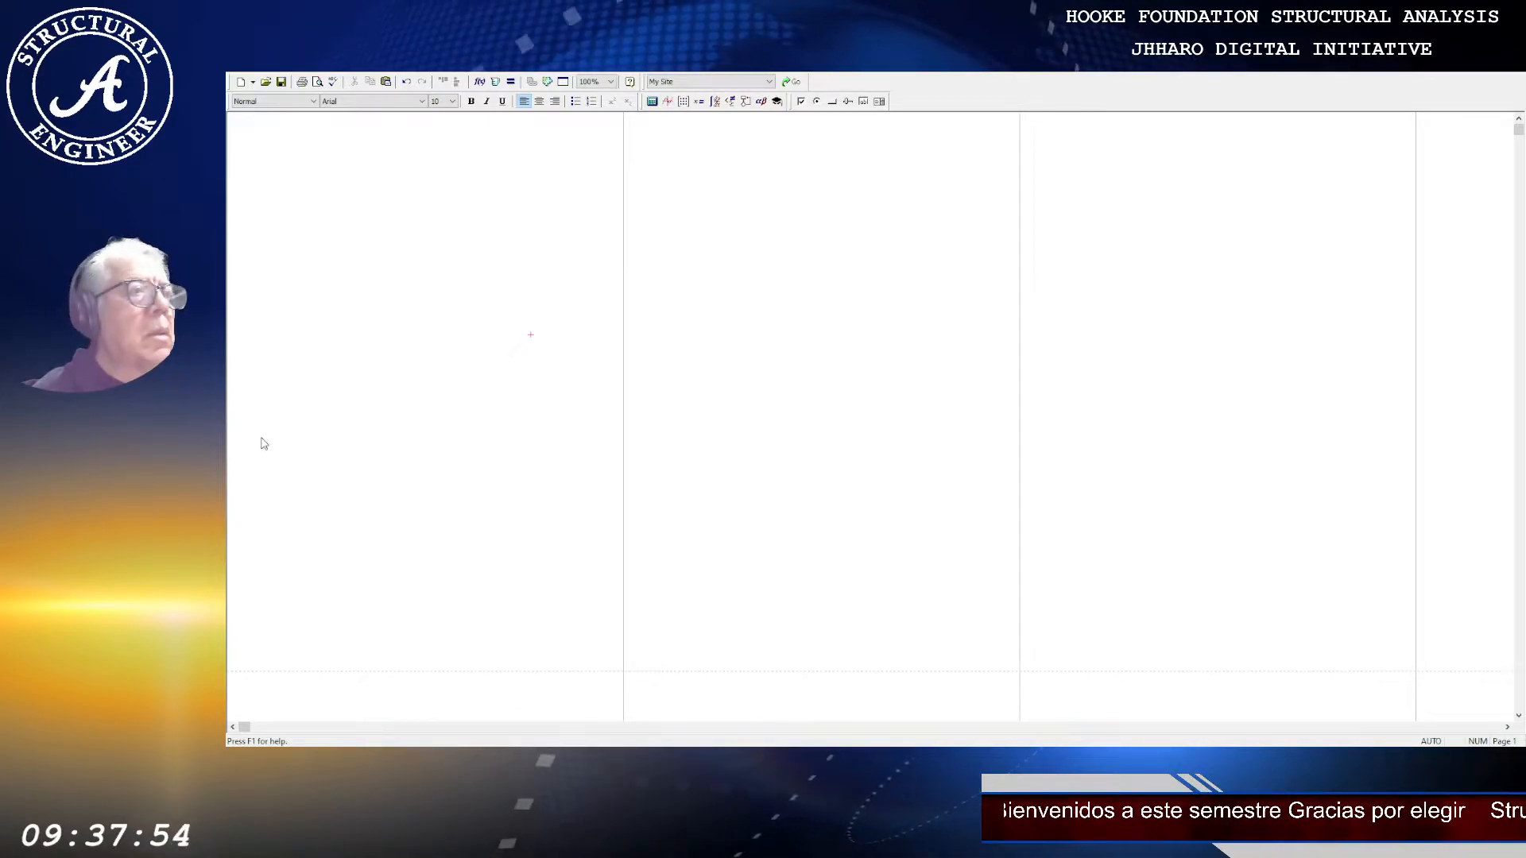
# Step: Add a text region reading "UN texto" near the upper part of the blank worksheet
pyautogui.click(281, 167)
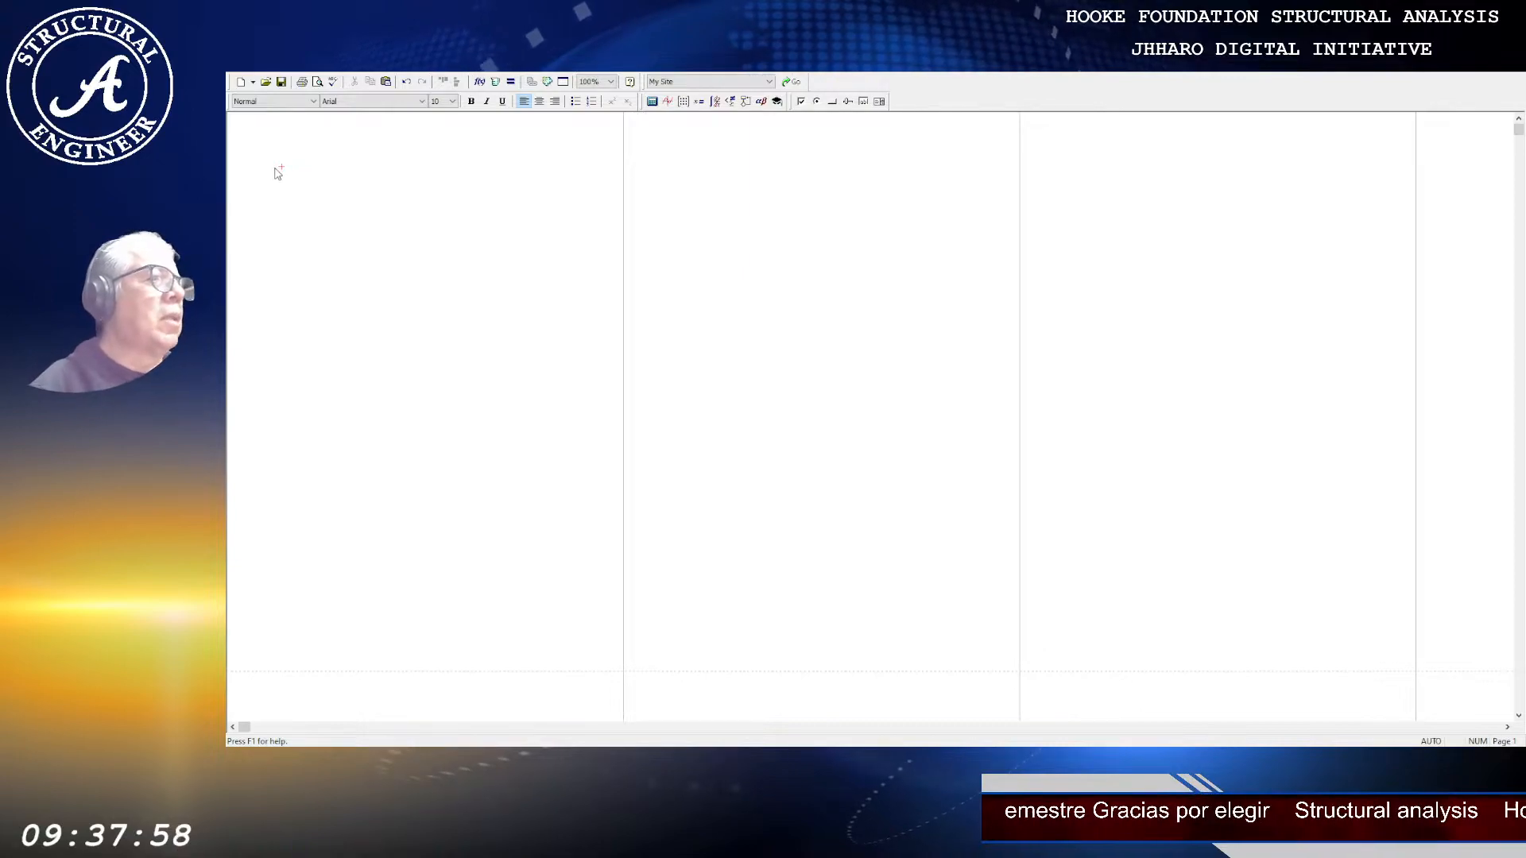
pyautogui.click(595, 95)
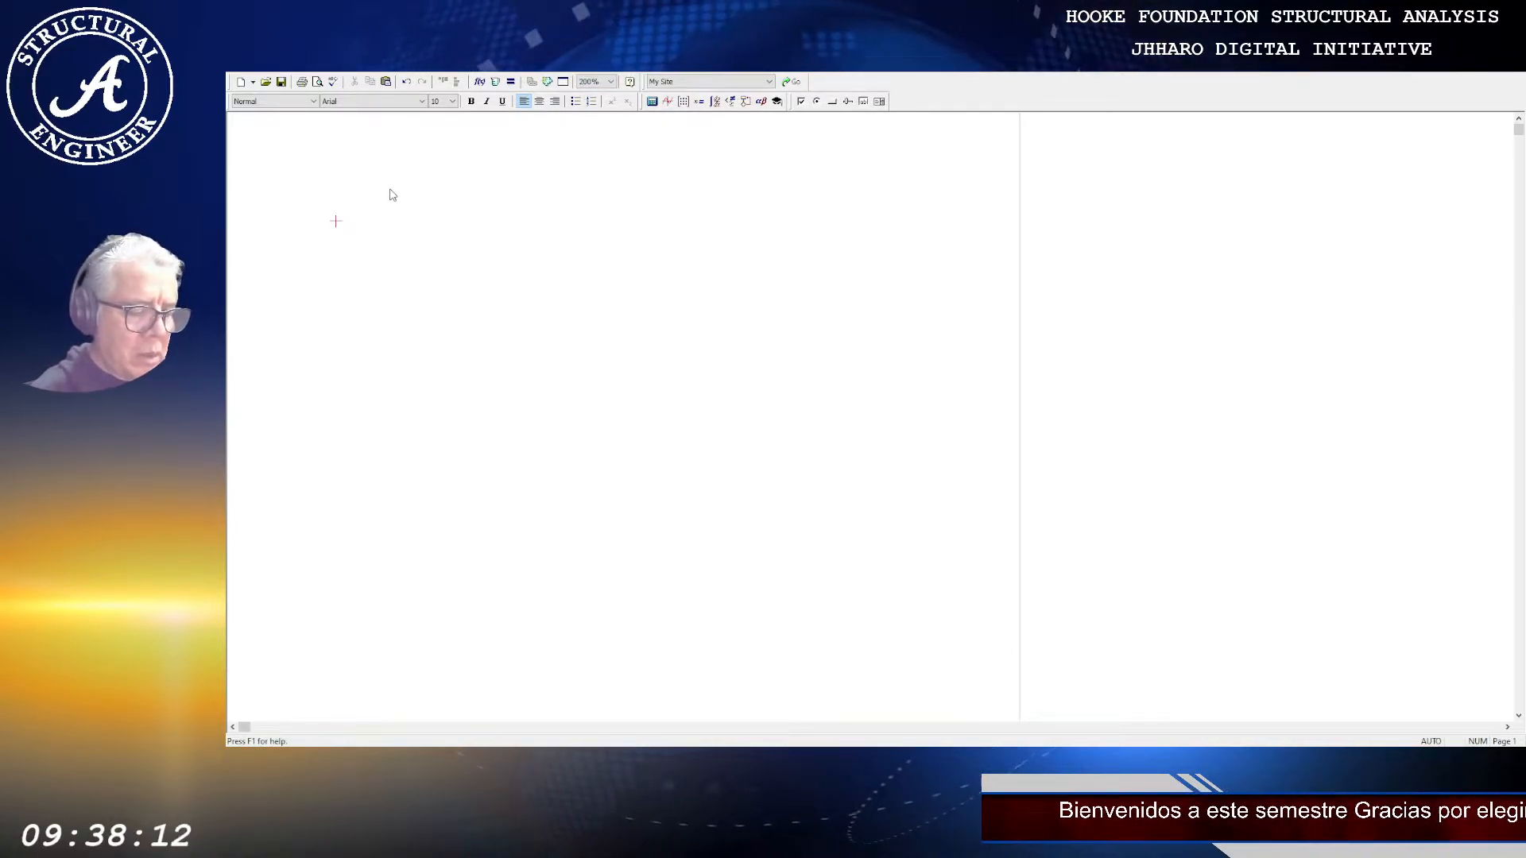
pyautogui.write('UN')
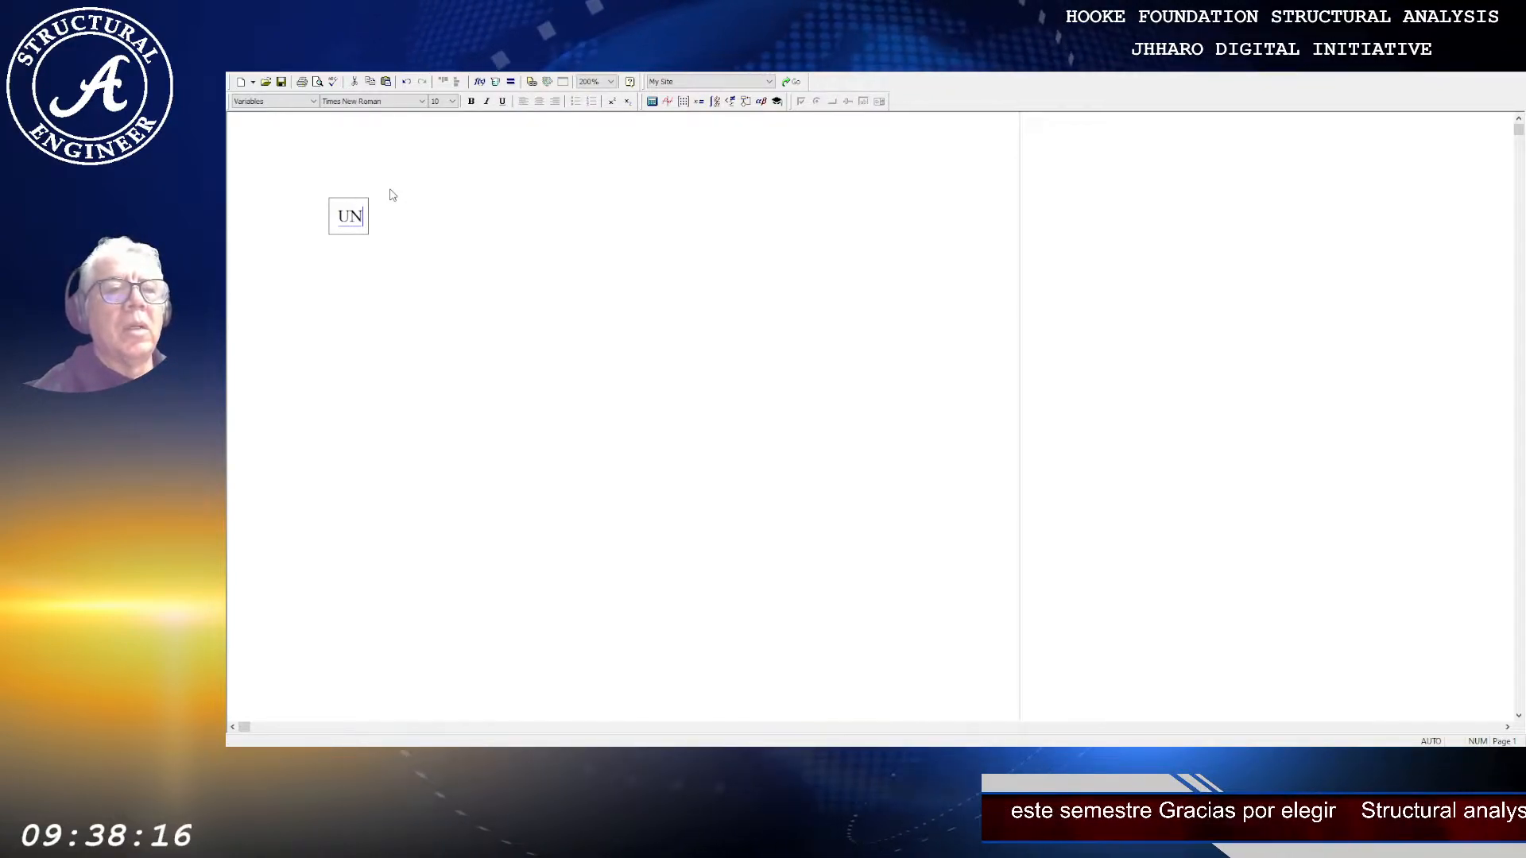
pyautogui.click(426, 249)
pyautogui.click(351, 218)
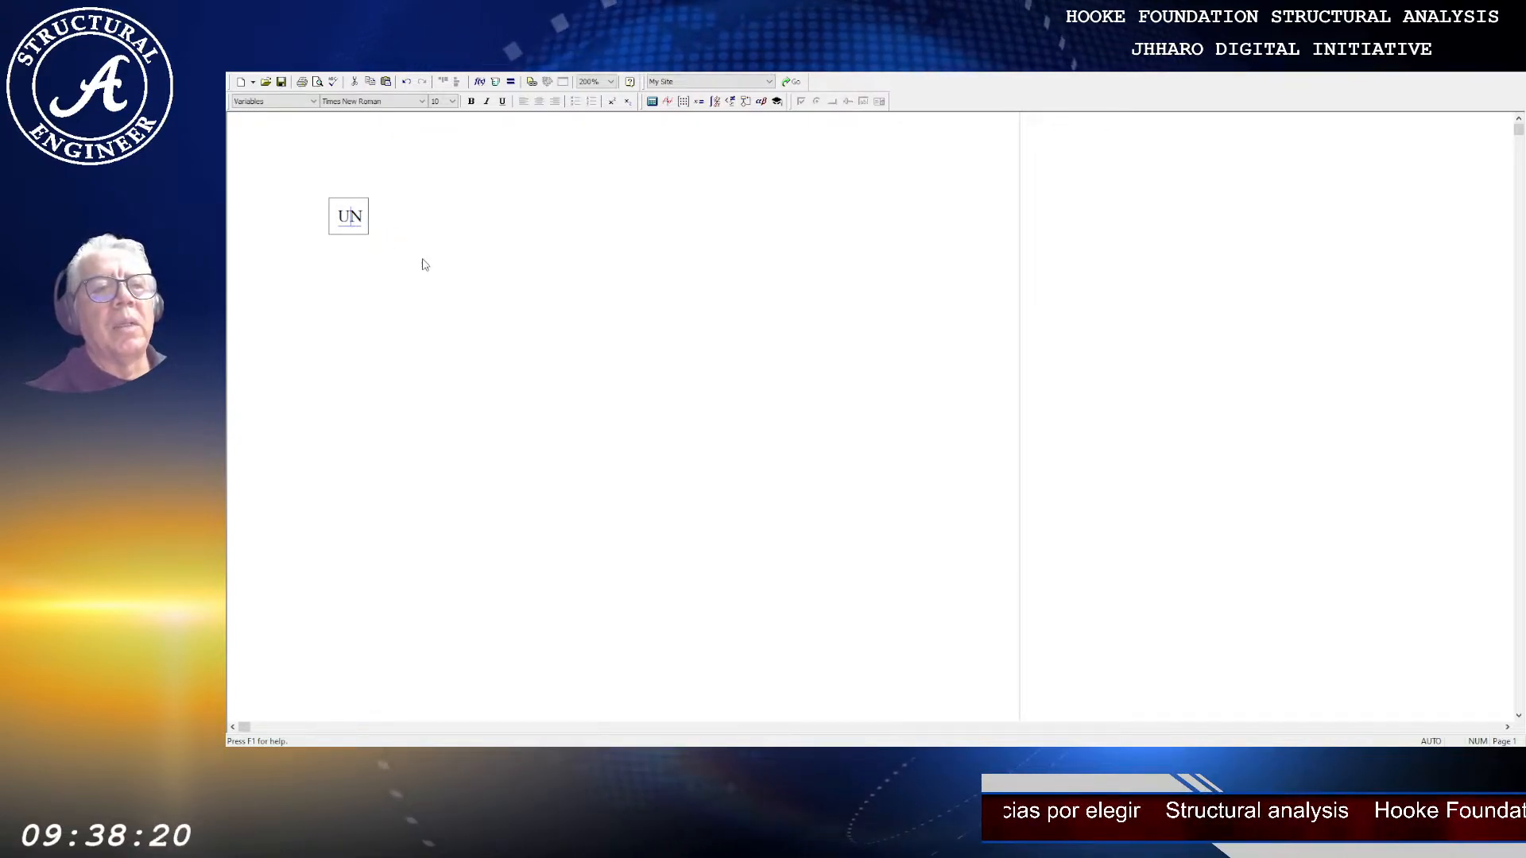
pyautogui.press('space')
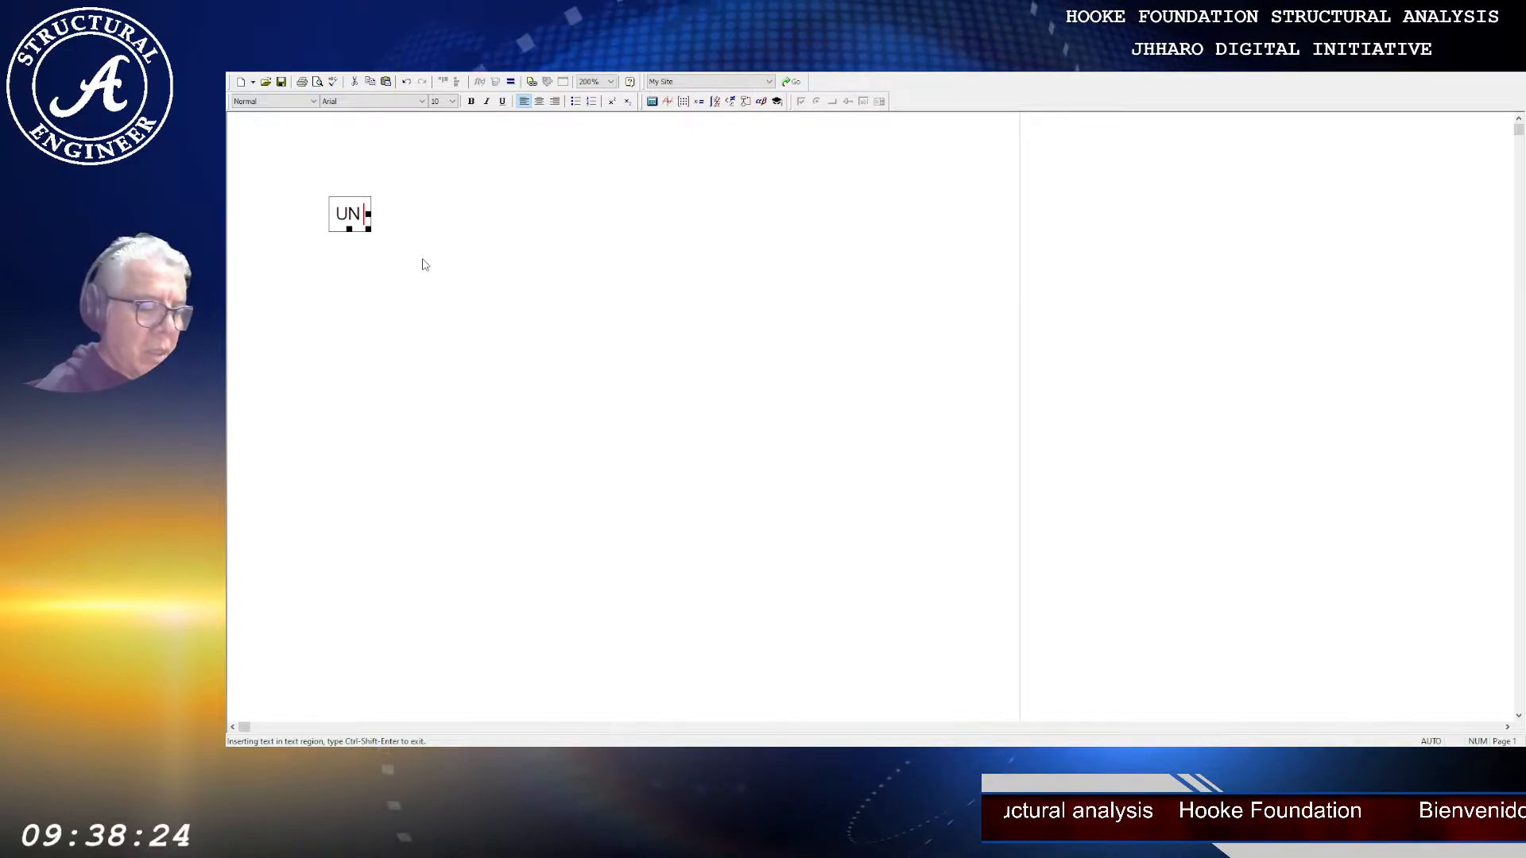
pyautogui.write('texto')
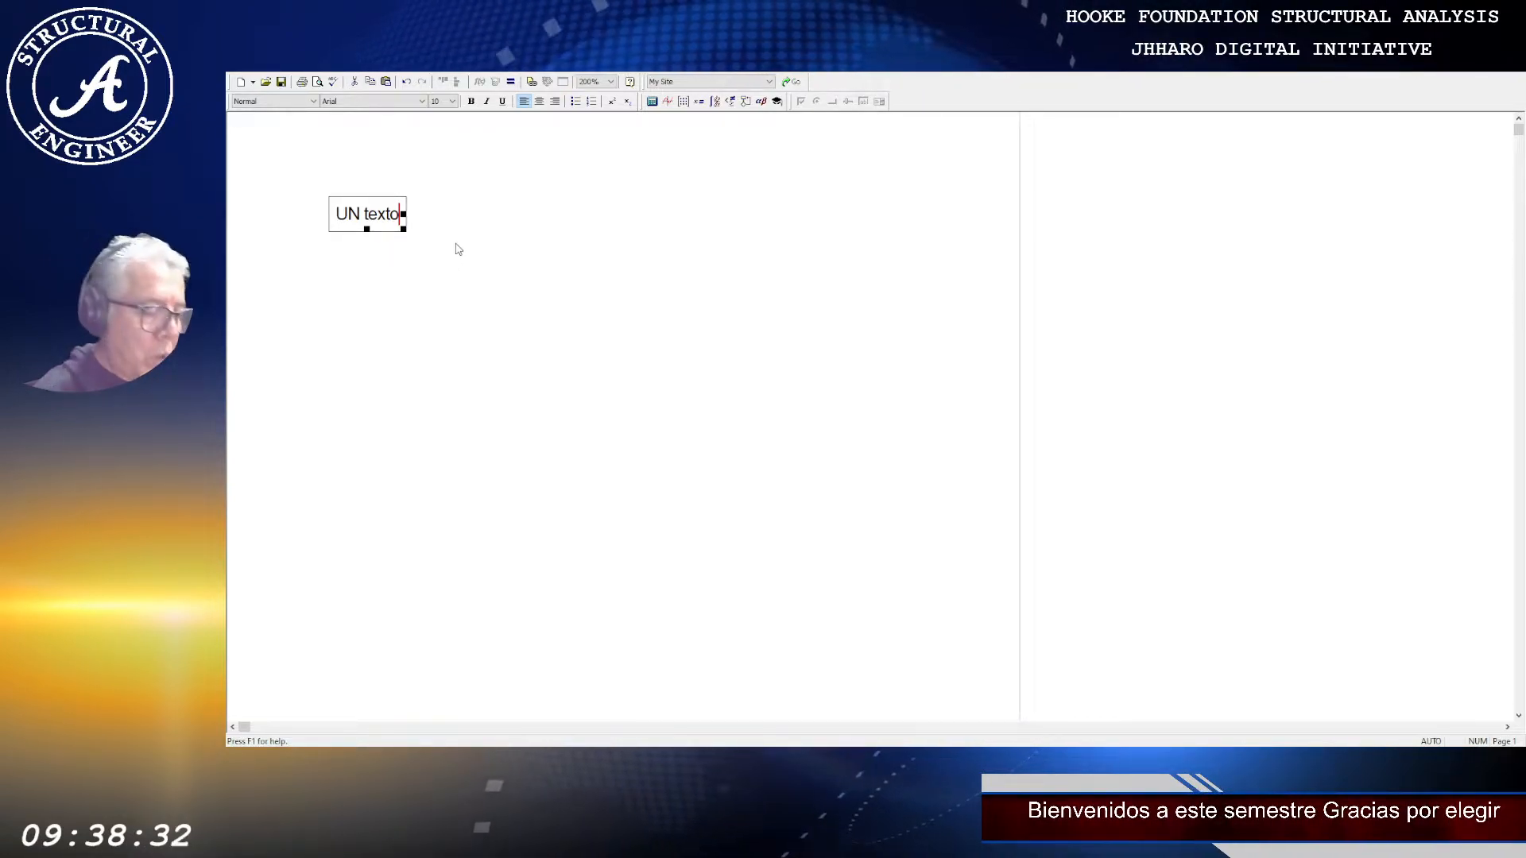
# Step: Format the whole "UN texto" text as bold with a size of 14
pyautogui.hotkey('shift', 'Left')
pyautogui.hotkey('shift', 'Left')
pyautogui.hotkey('shift', 'Left')
pyautogui.hotkey('shift', 'Left')
pyautogui.hotkey('shift', 'Left')
pyautogui.hotkey('shift', 'Left')
pyautogui.hotkey('shift', 'Left')
pyautogui.hotkey('shift', 'Left')
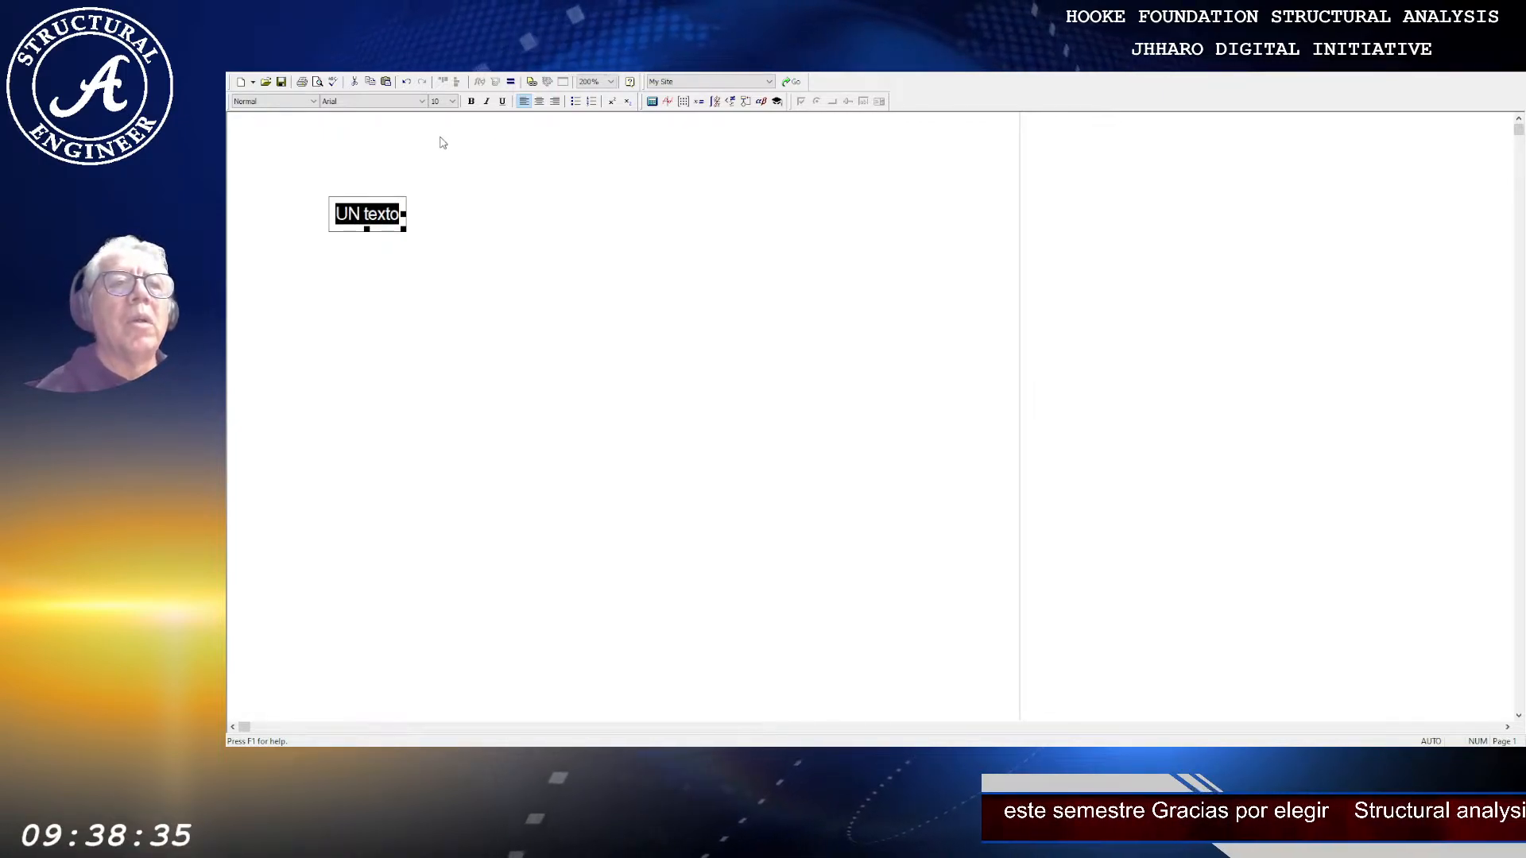
pyautogui.click(472, 102)
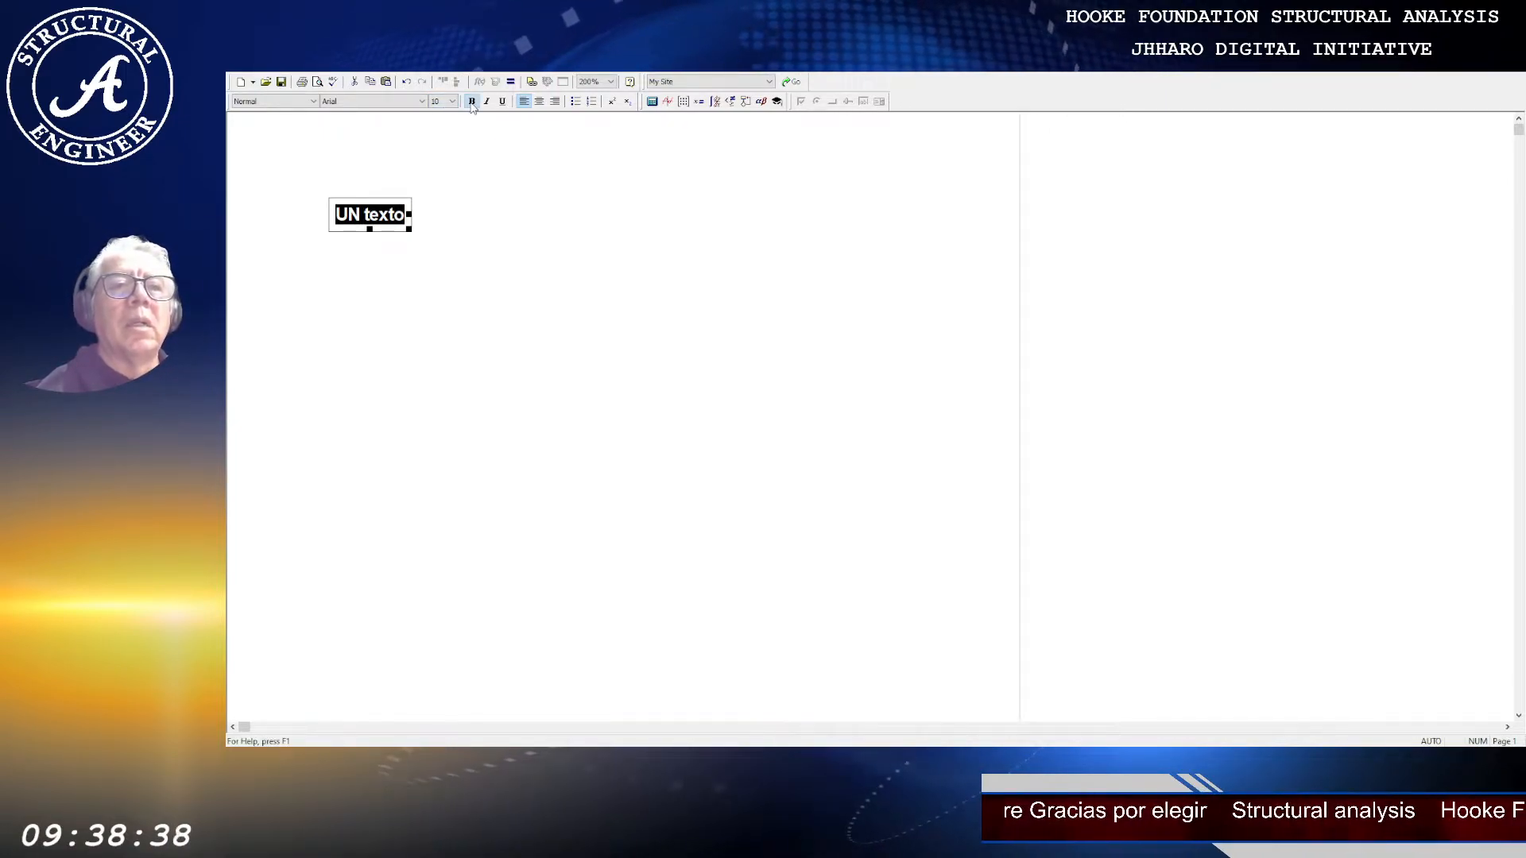
pyautogui.click(443, 158)
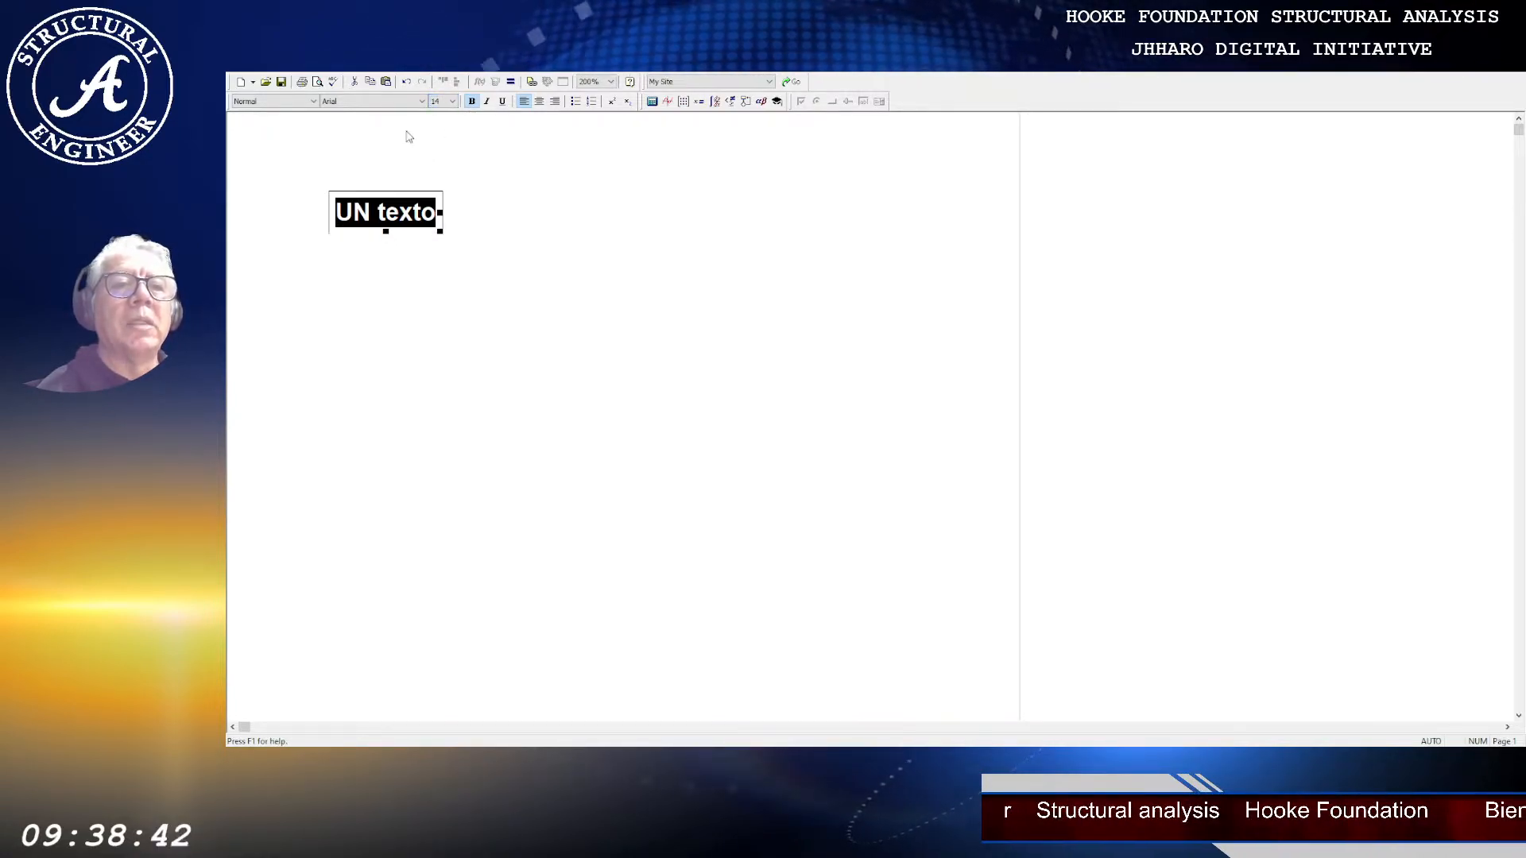
# Step: Try a different font on "UN texto" and apply the Heading 1 style to the whole text
pyautogui.click(399, 101)
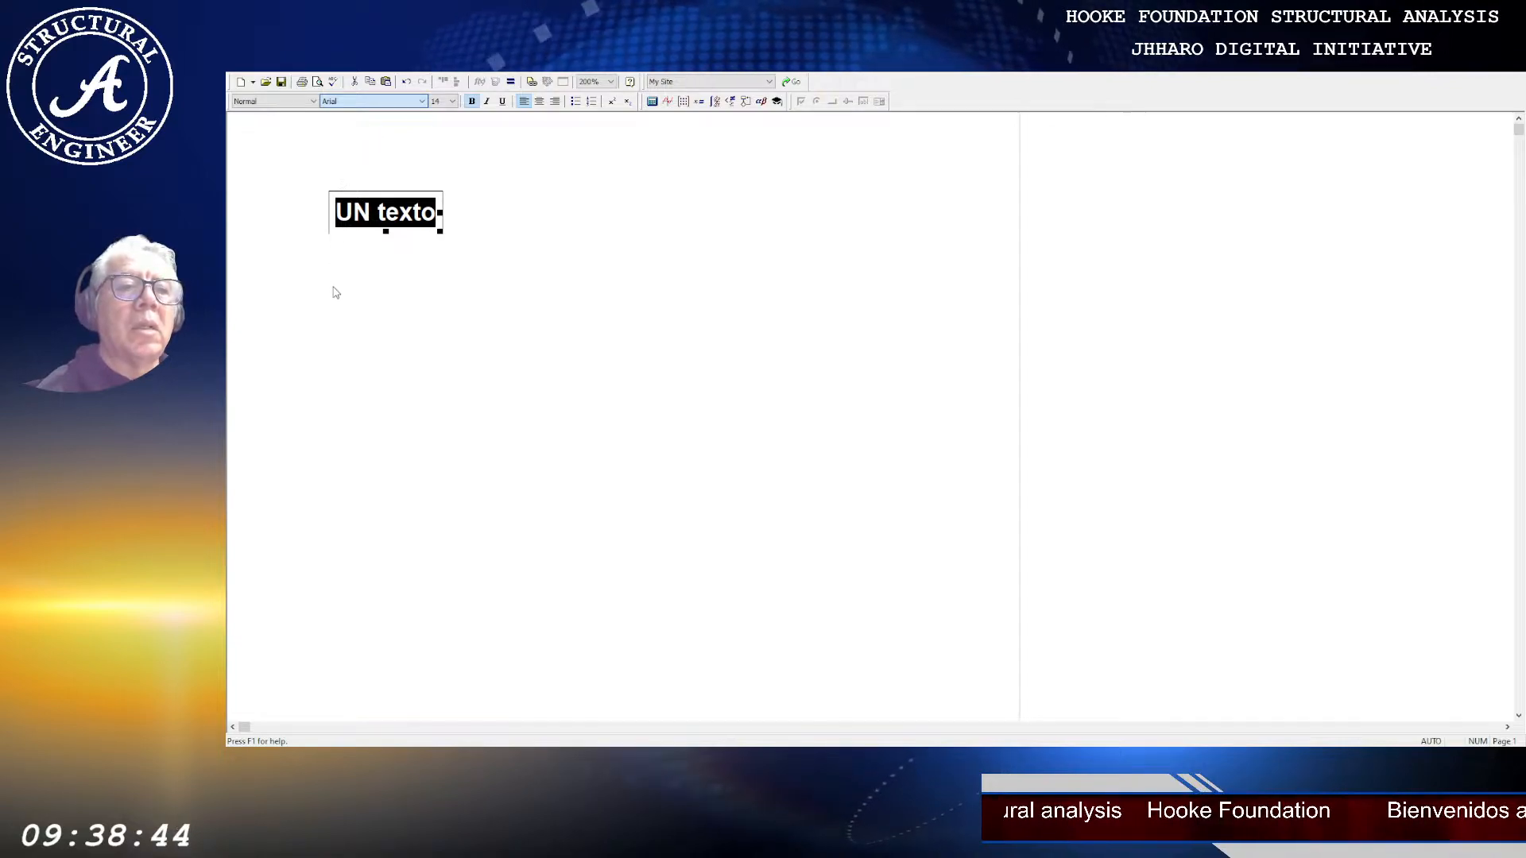
pyautogui.click(393, 279)
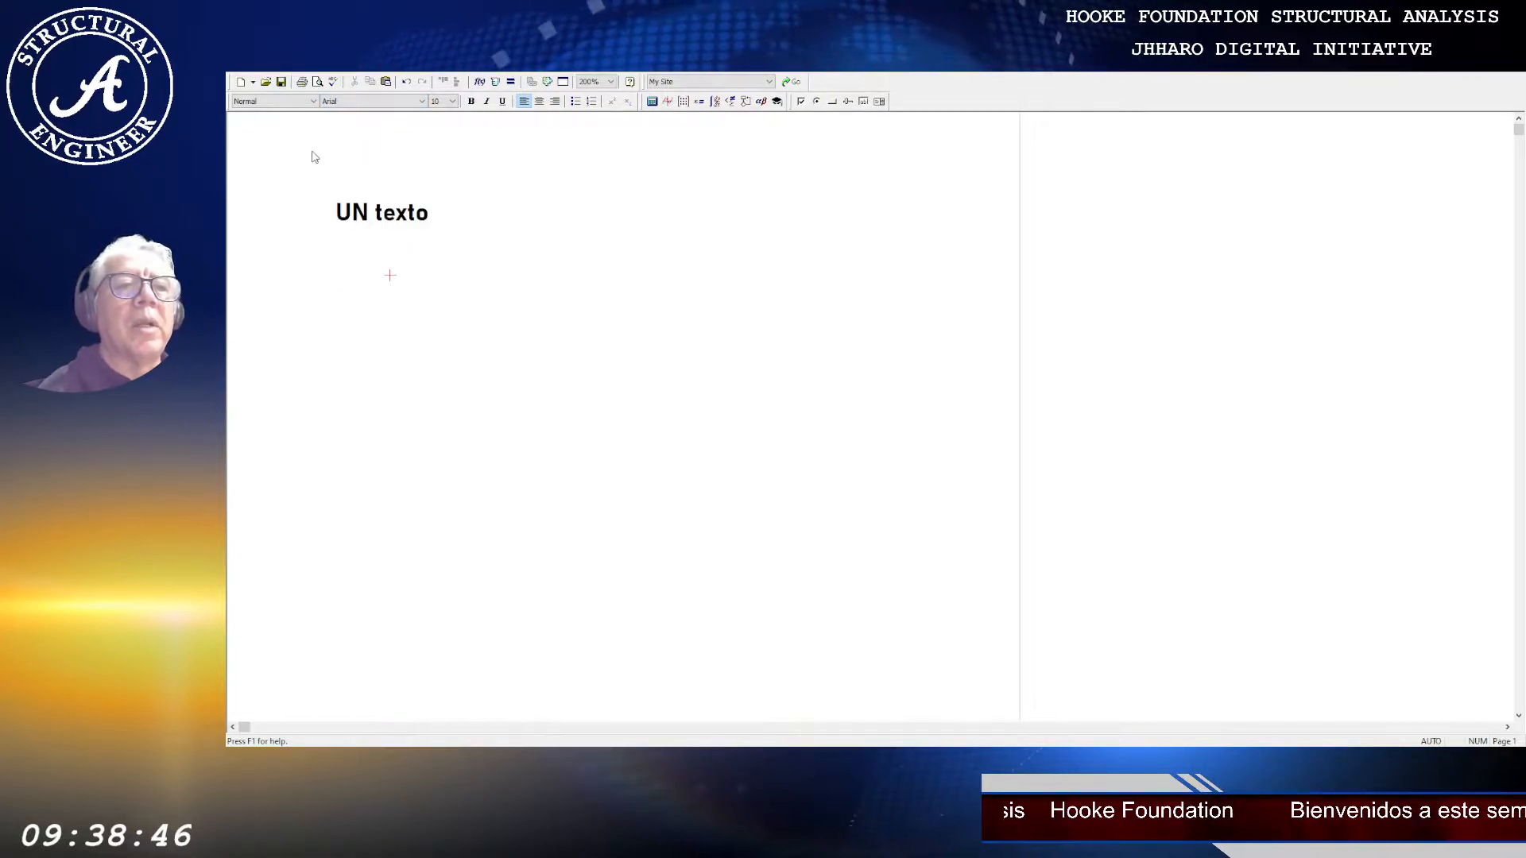
pyautogui.click(342, 215)
pyautogui.moveTo(337, 215); pyautogui.dragTo(433, 215)
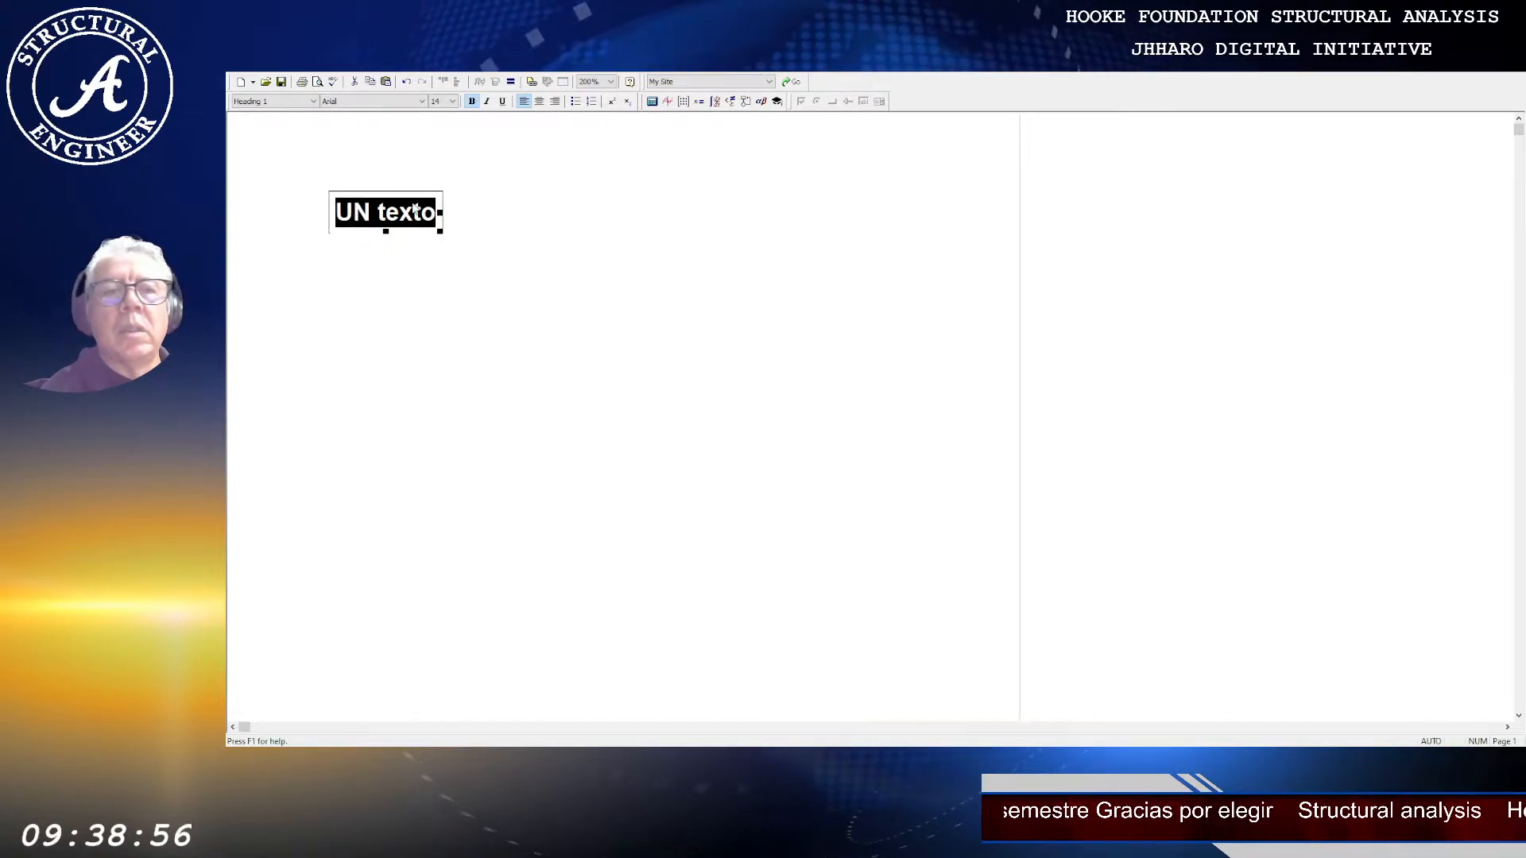
# Step: Add a second text region reading "sfsfsfsfs" above "UN texto" and apply the Heading 1 style to it
pyautogui.click(402, 159)
pyautogui.write('sfsfsfsfs')
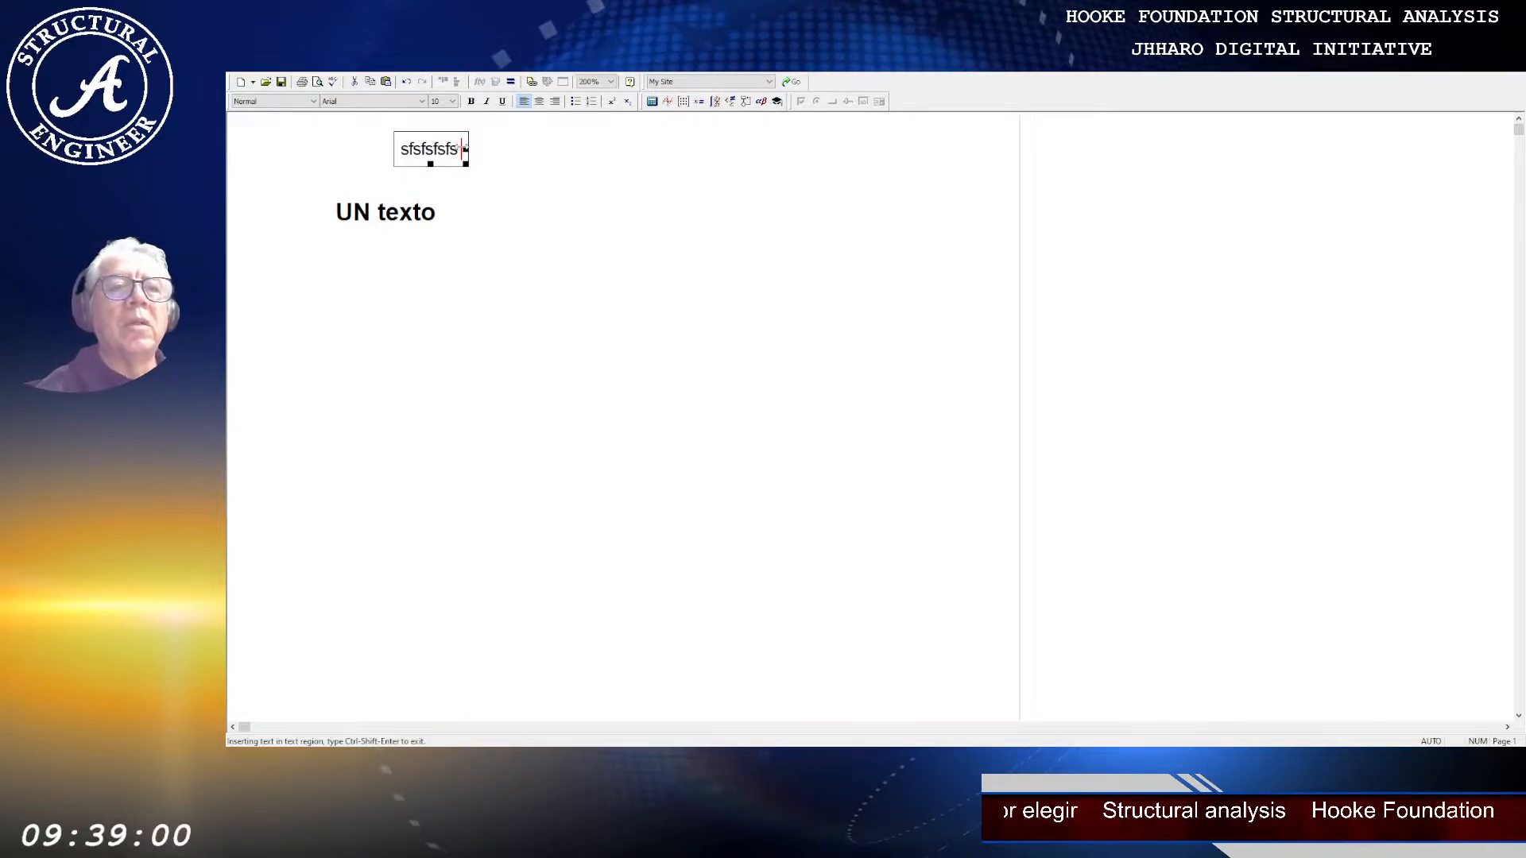
pyautogui.click(289, 103)
pyautogui.click(283, 117)
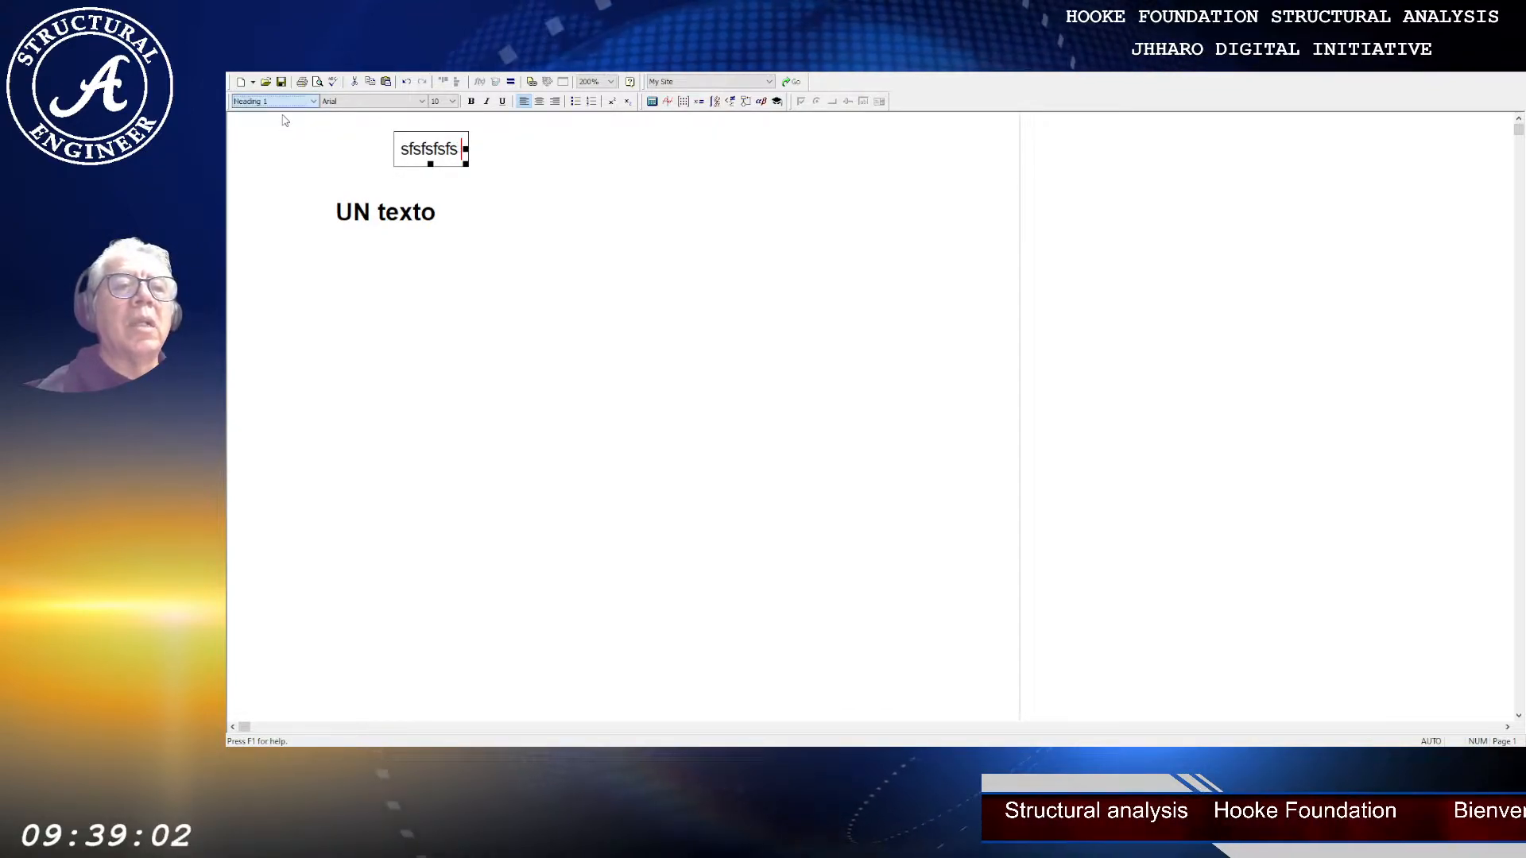
pyautogui.click(510, 200)
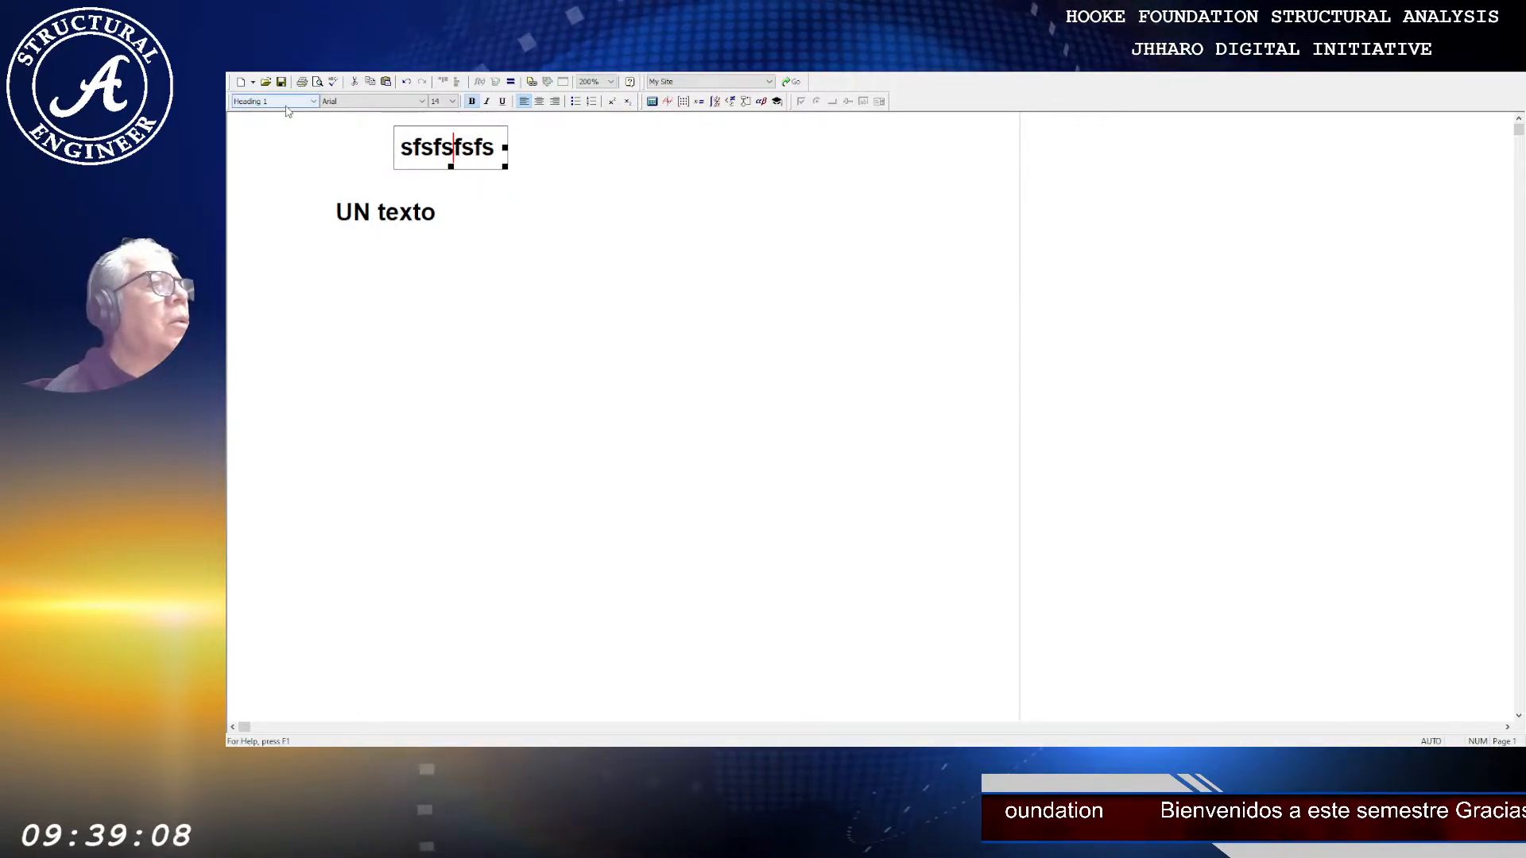
# Step: Try the Heading 2, Normal, Subtitle and Title styles one after another on the "sfsfsfsfs" text
pyautogui.click(280, 103)
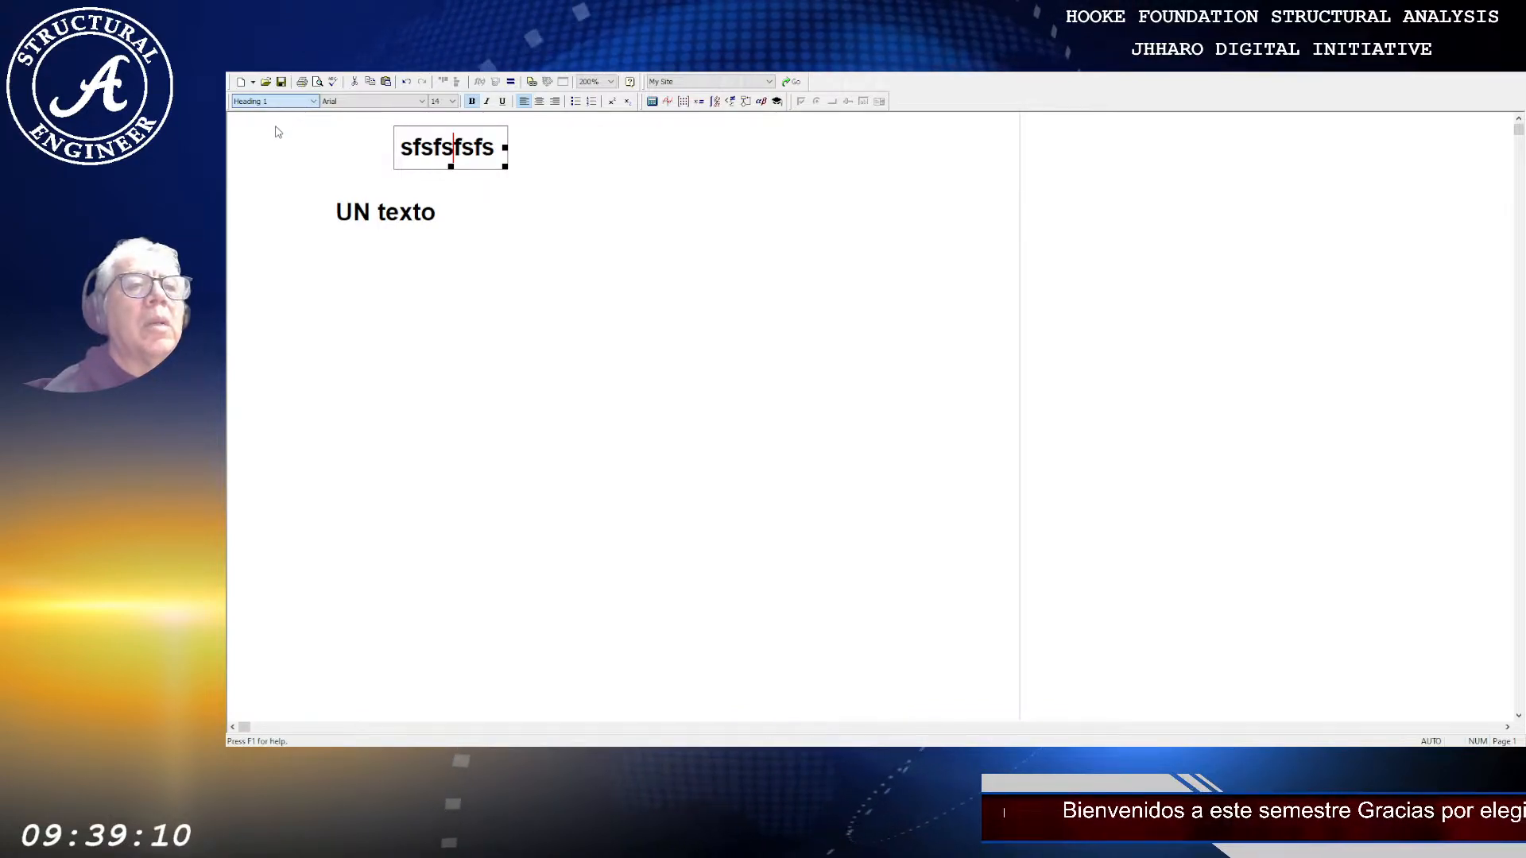
pyautogui.press('Down')
pyautogui.click(276, 103)
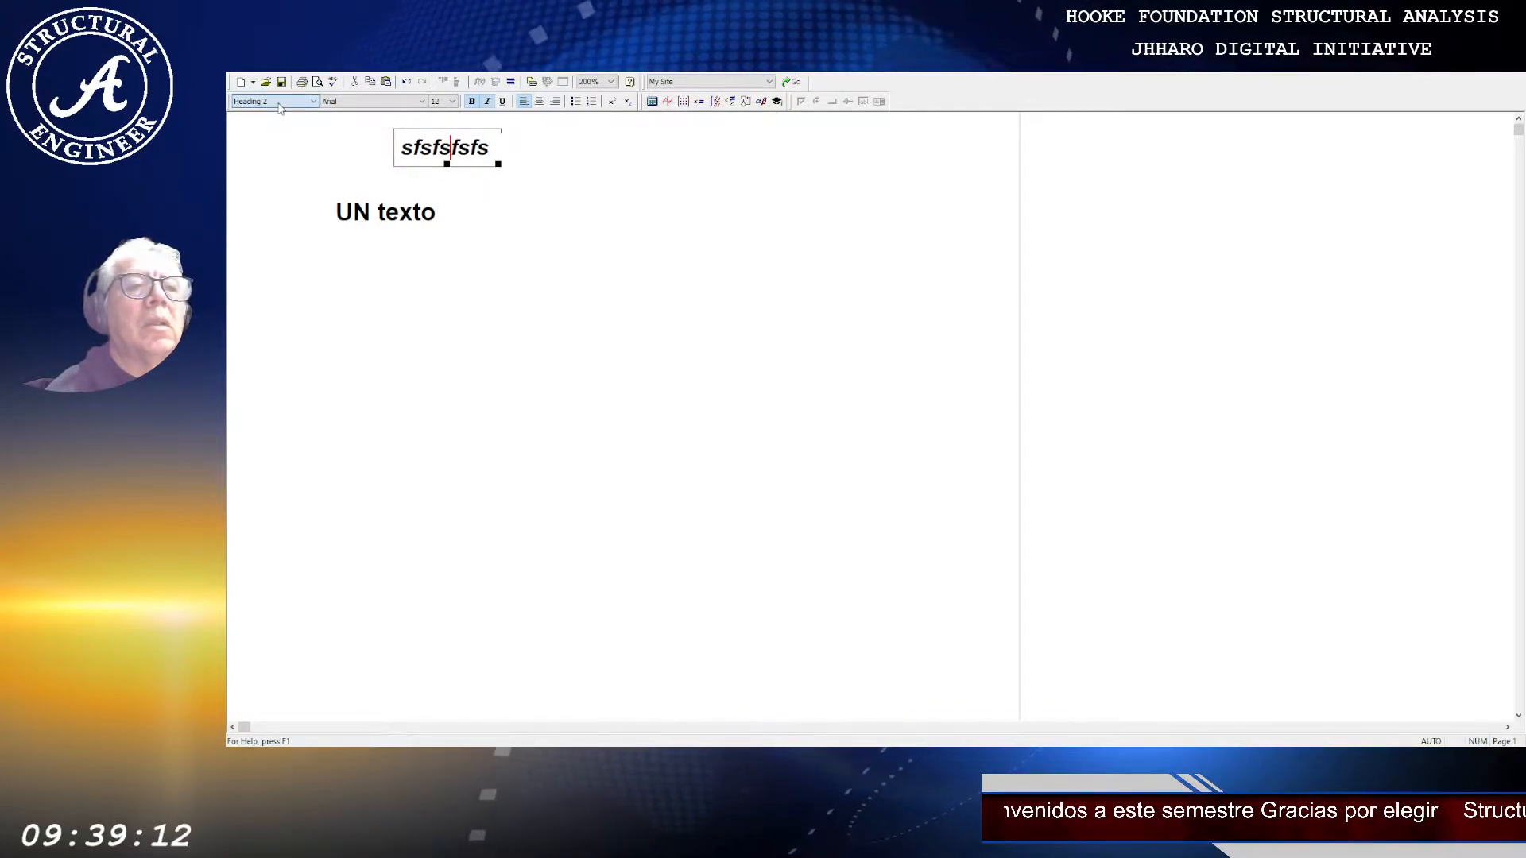
pyautogui.click(258, 161)
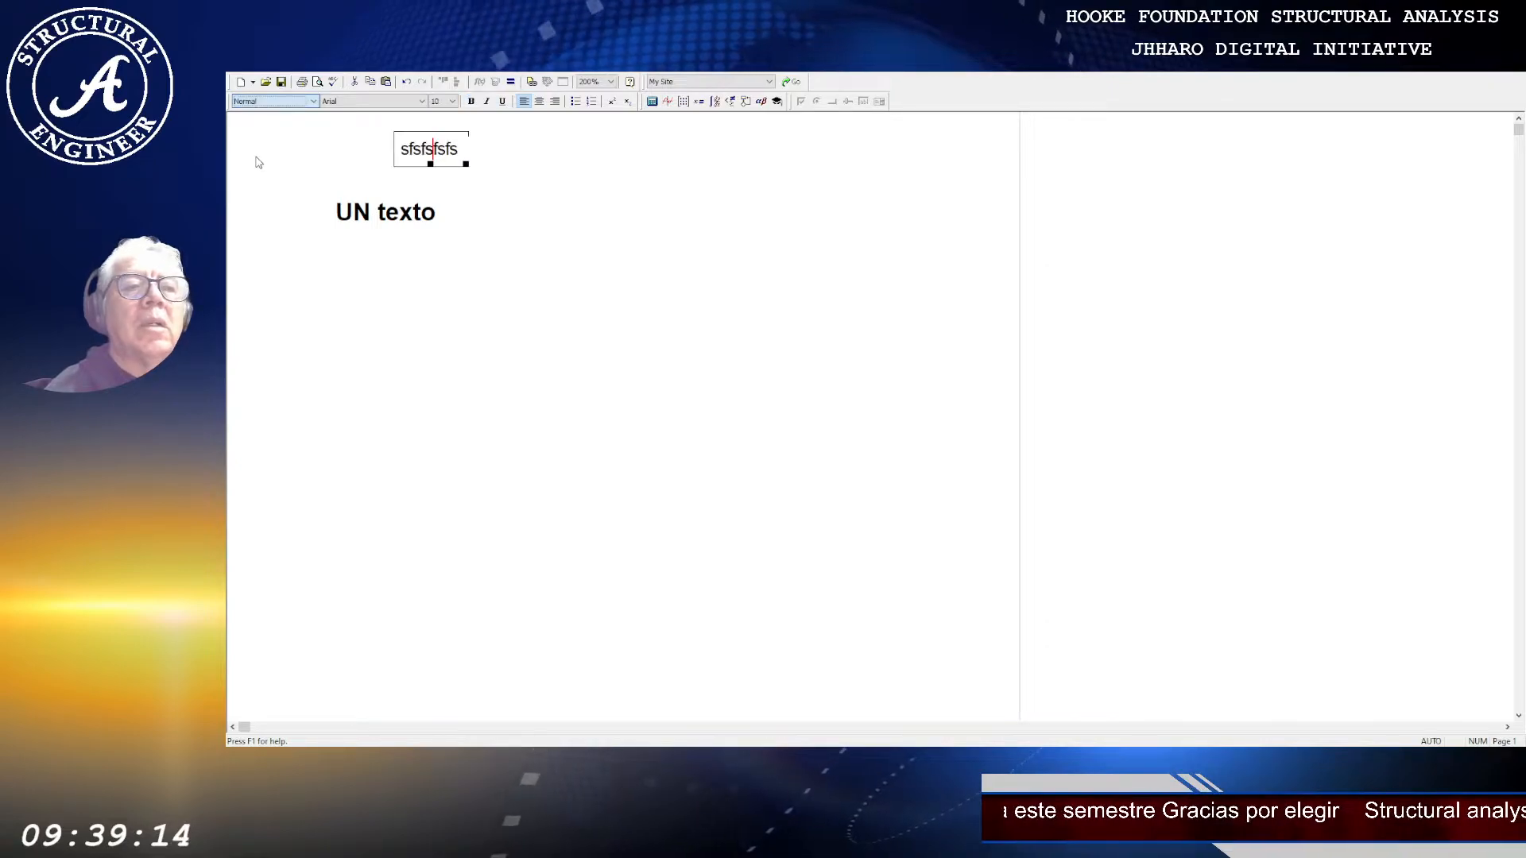
pyautogui.click(276, 102)
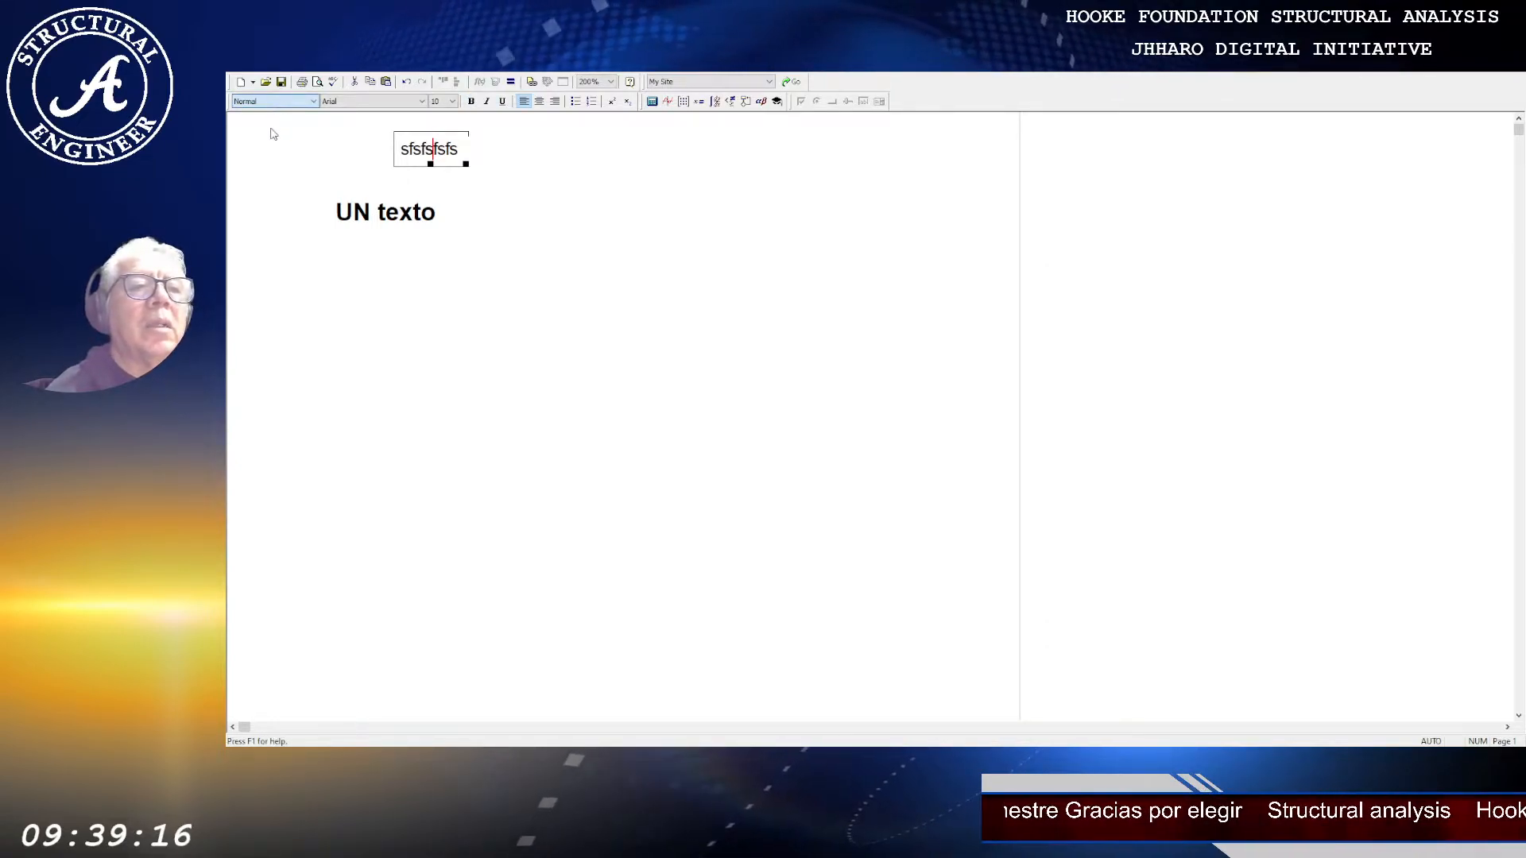
pyautogui.click(258, 169)
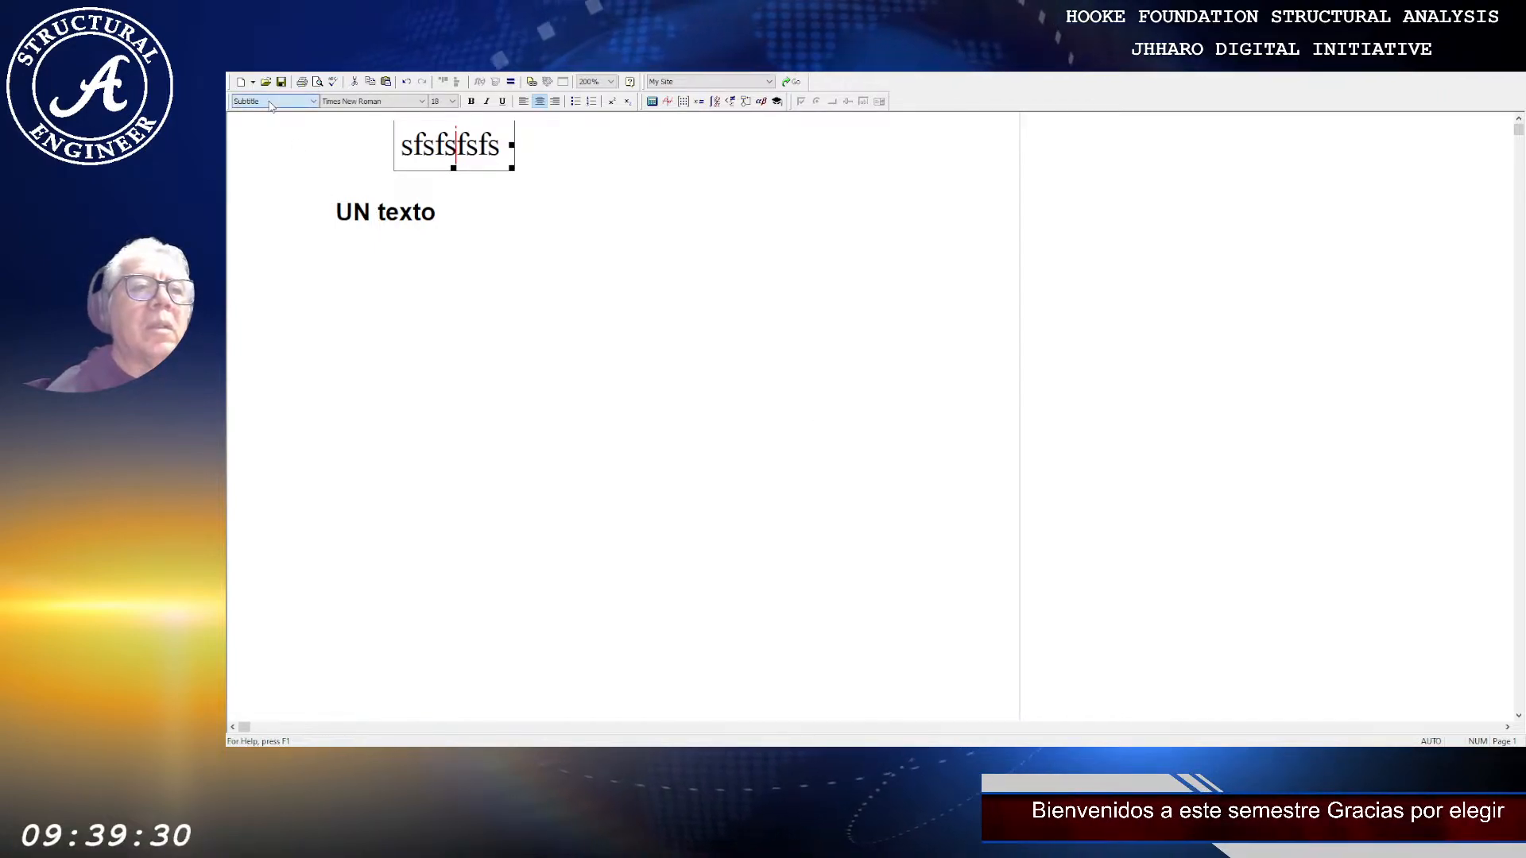
pyautogui.click(259, 194)
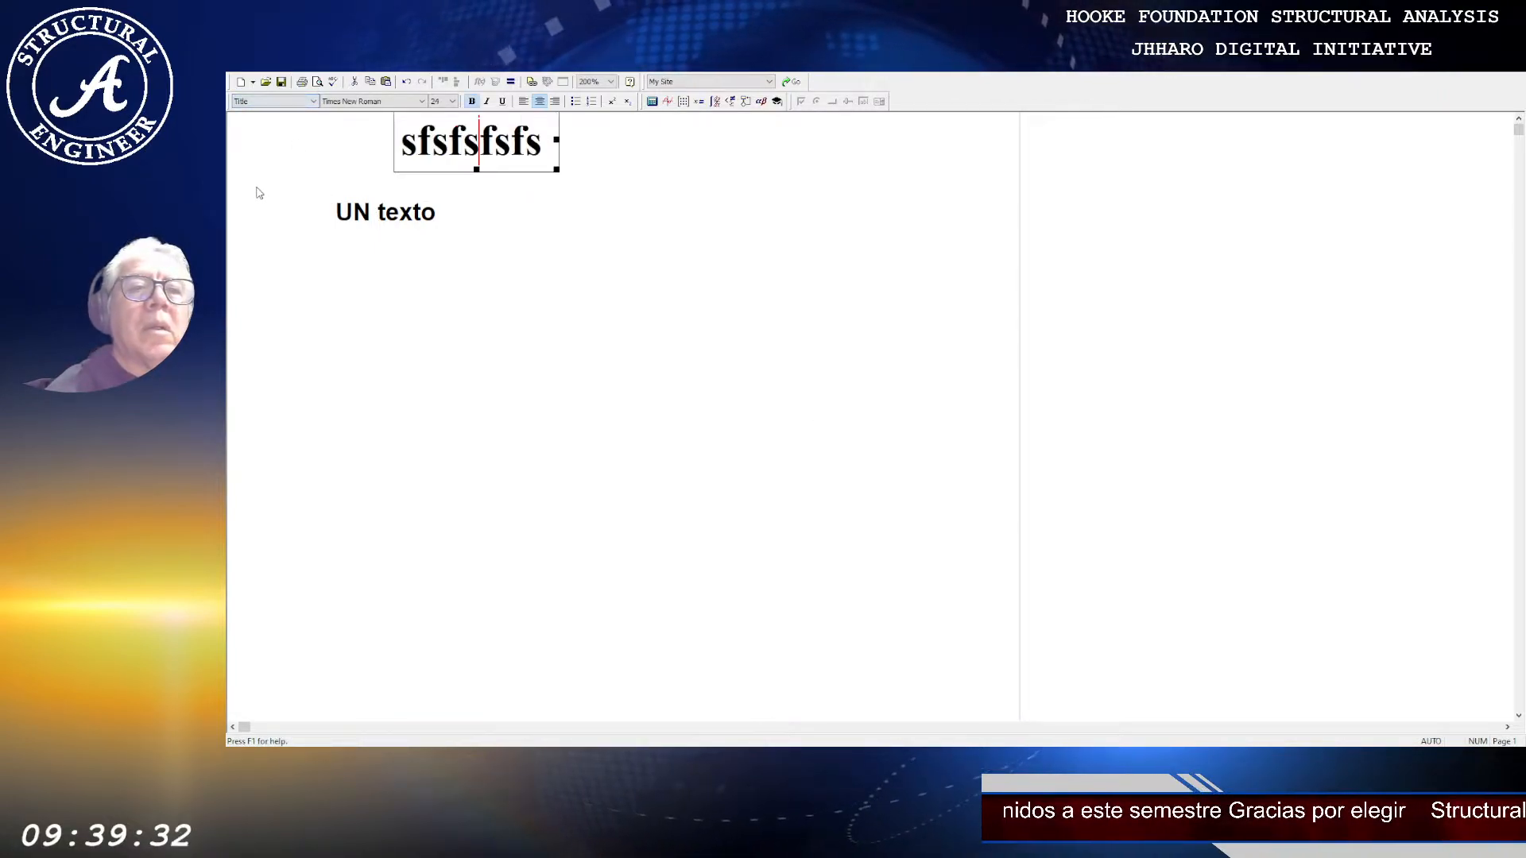
pyautogui.click(531, 245)
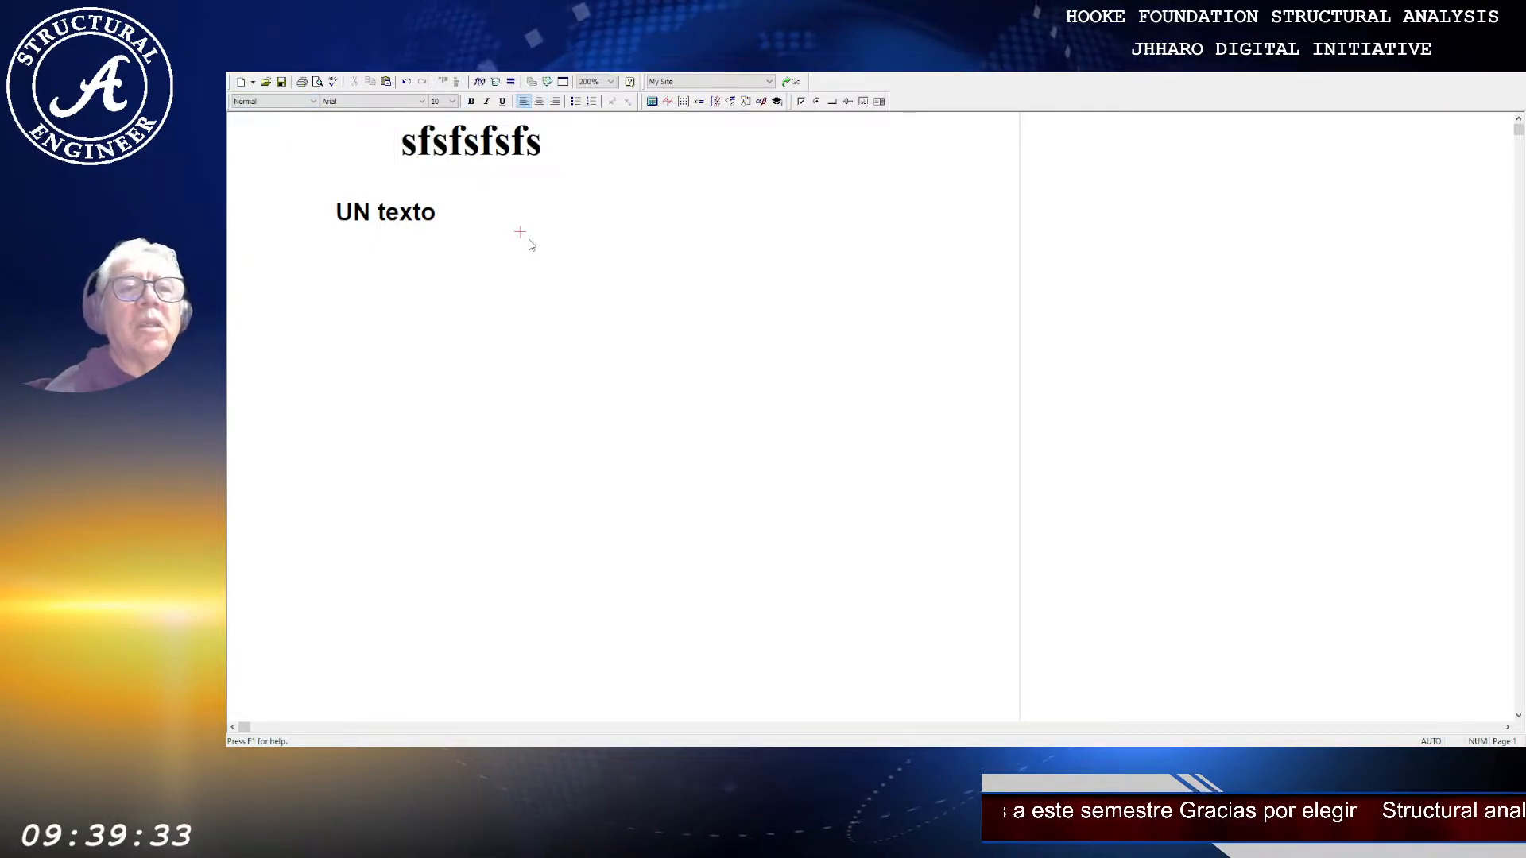
# Step: Underline the whole "sfsfsfsfs" text
pyautogui.click(405, 152)
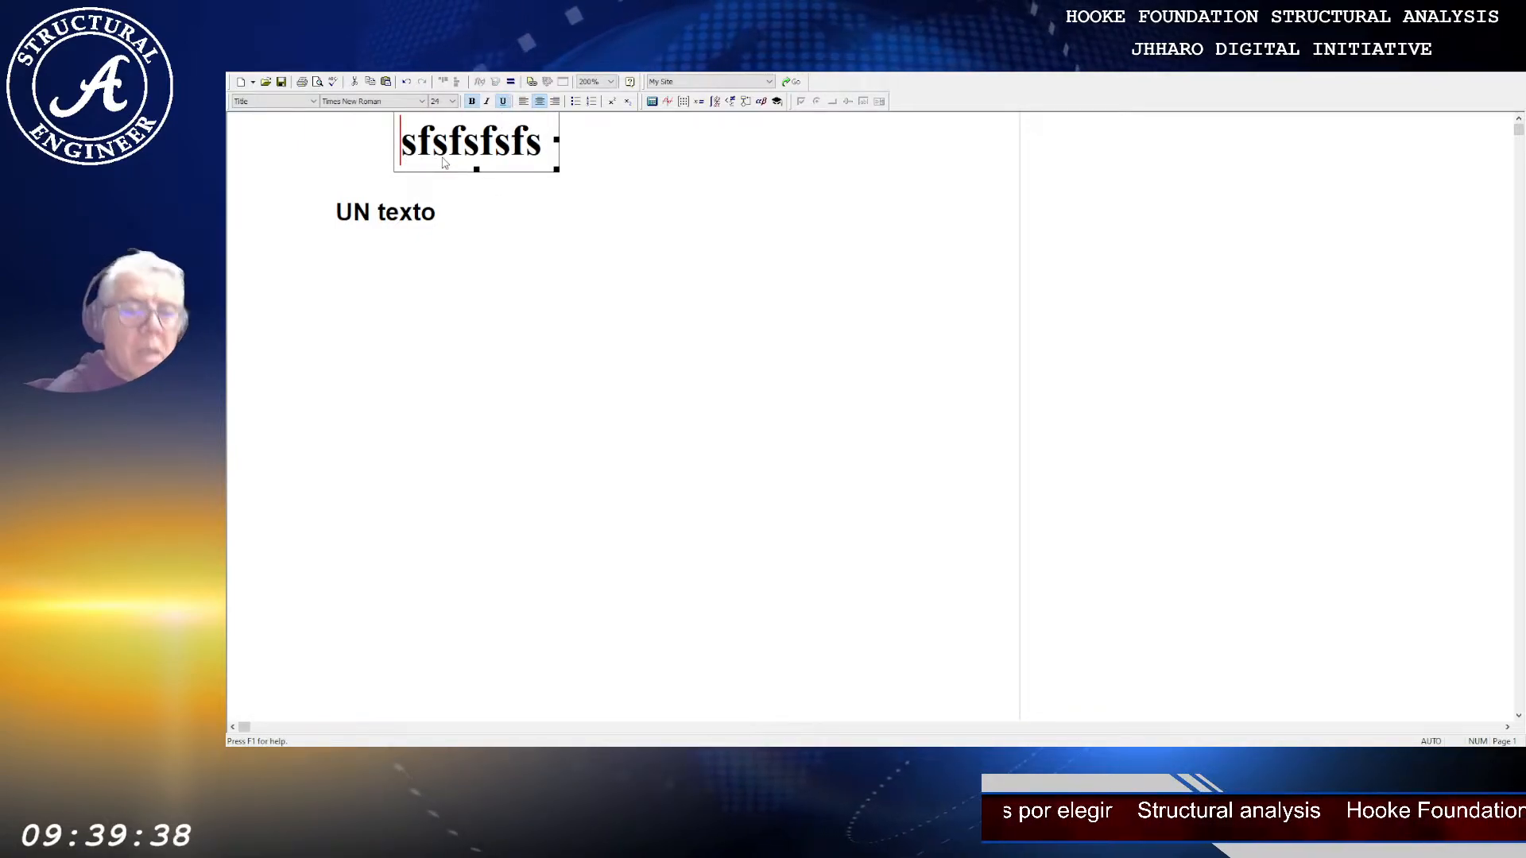
pyautogui.hotkey('shift', 'Right')
pyautogui.hotkey('shift', 'Right')
pyautogui.hotkey('shift', 'Right')
pyautogui.hotkey('shift', 'Right')
pyautogui.hotkey('shift', 'Right')
pyautogui.hotkey('shift', 'Right')
pyautogui.hotkey('shift', 'Right')
pyautogui.hotkey('shift', 'Right')
pyautogui.hotkey('shift', 'Right')
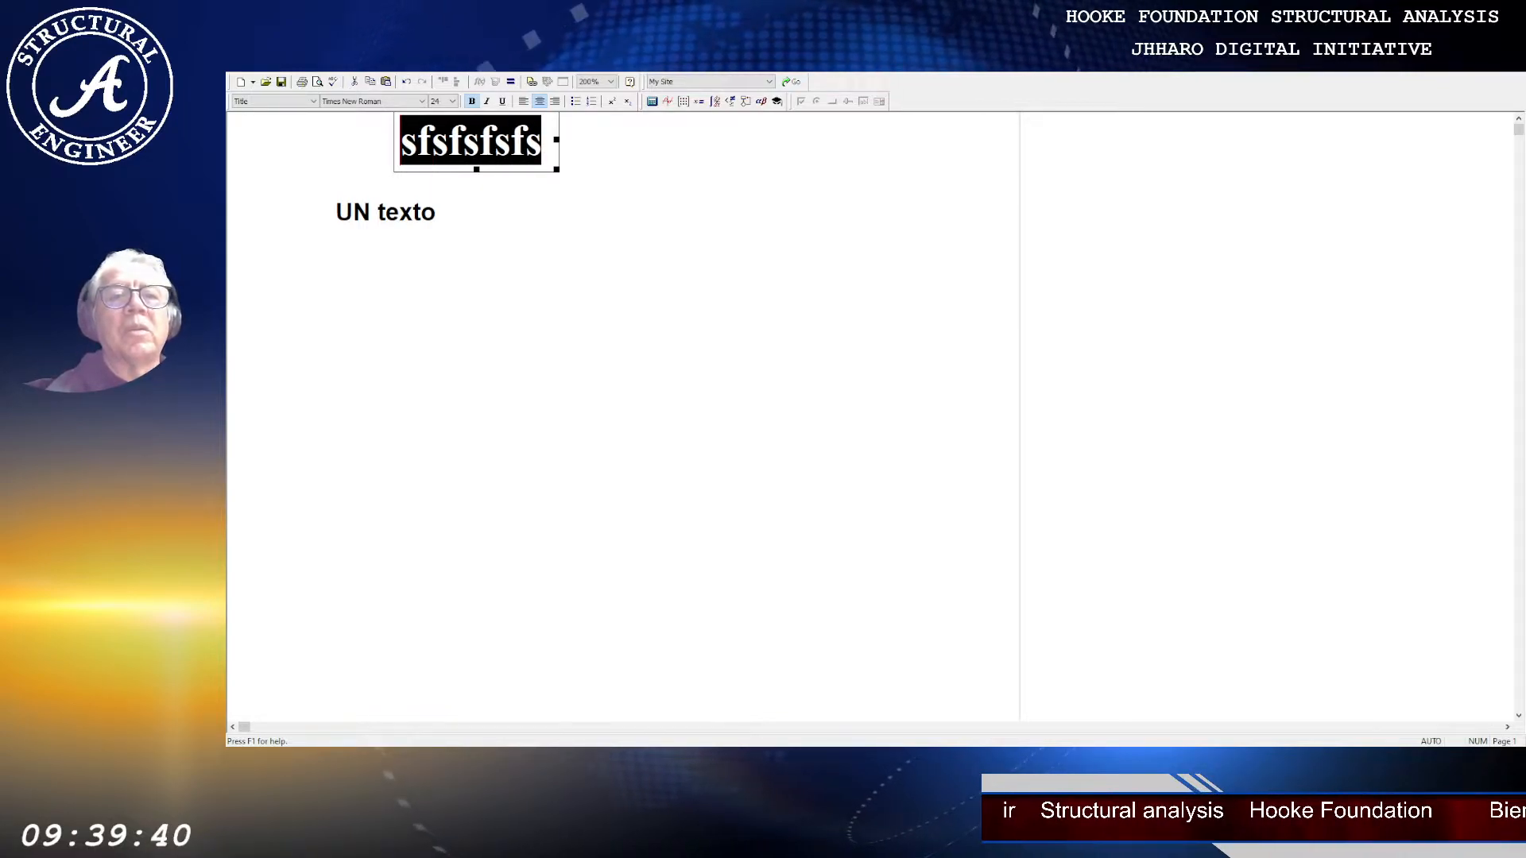
pyautogui.click(502, 101)
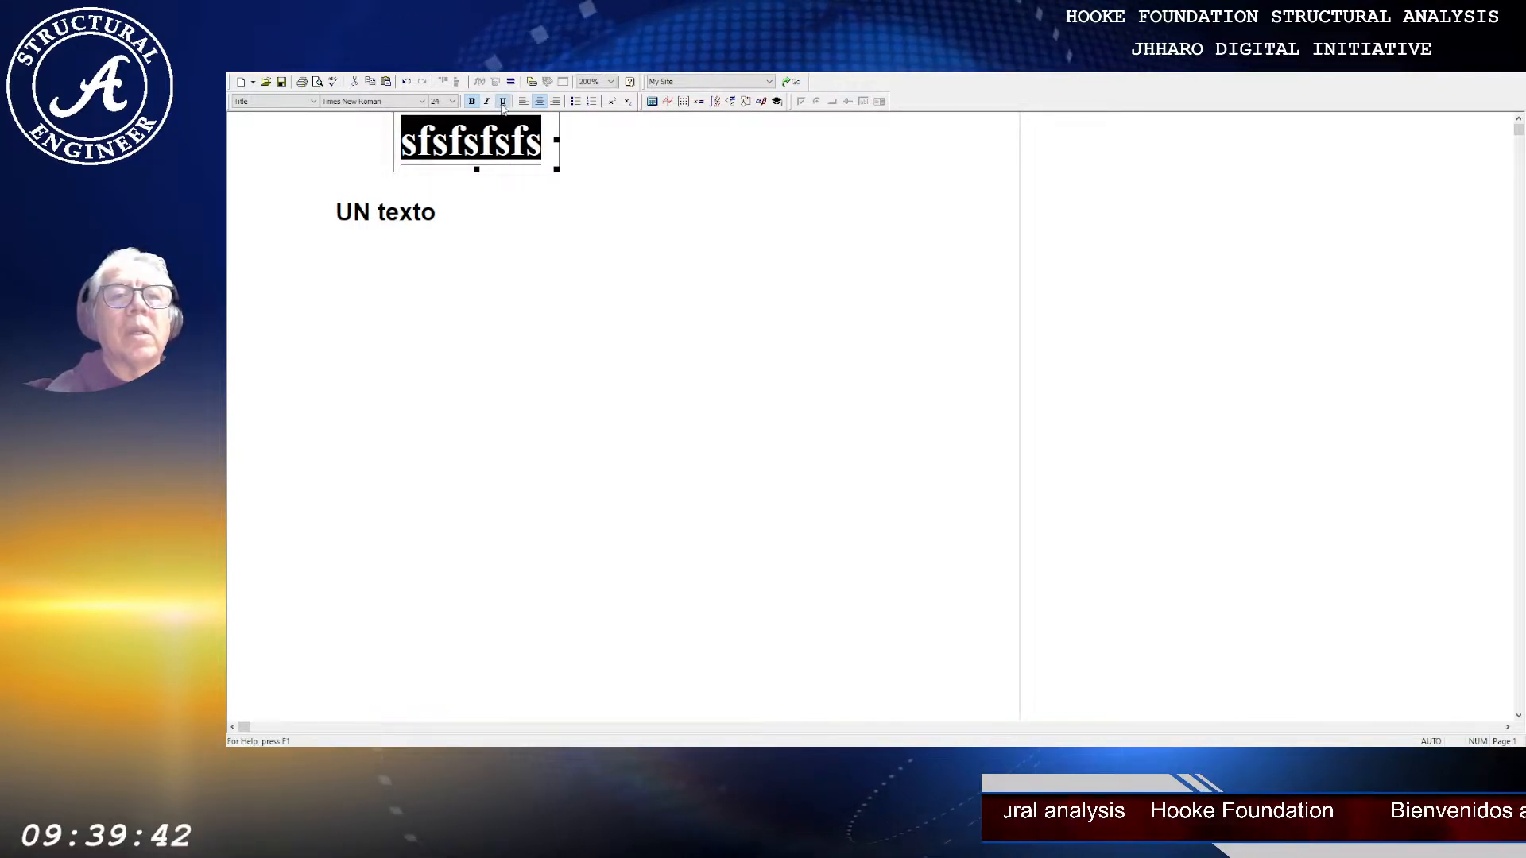
pyautogui.click(492, 217)
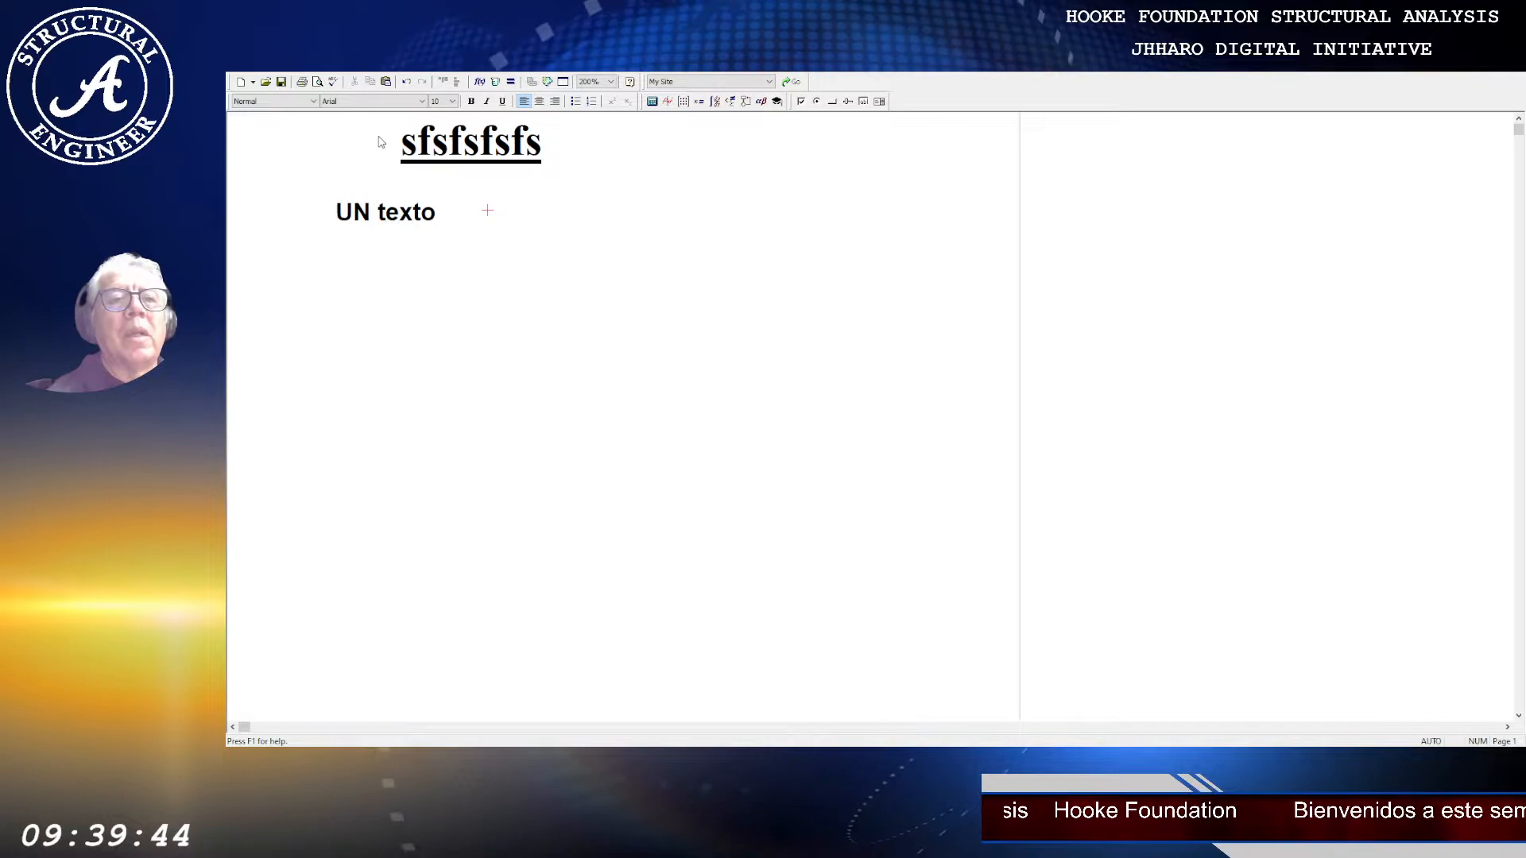
# Step: Apply the Heading 1 style to the underlined "sfsfsfsfs" text
pyautogui.click(463, 143)
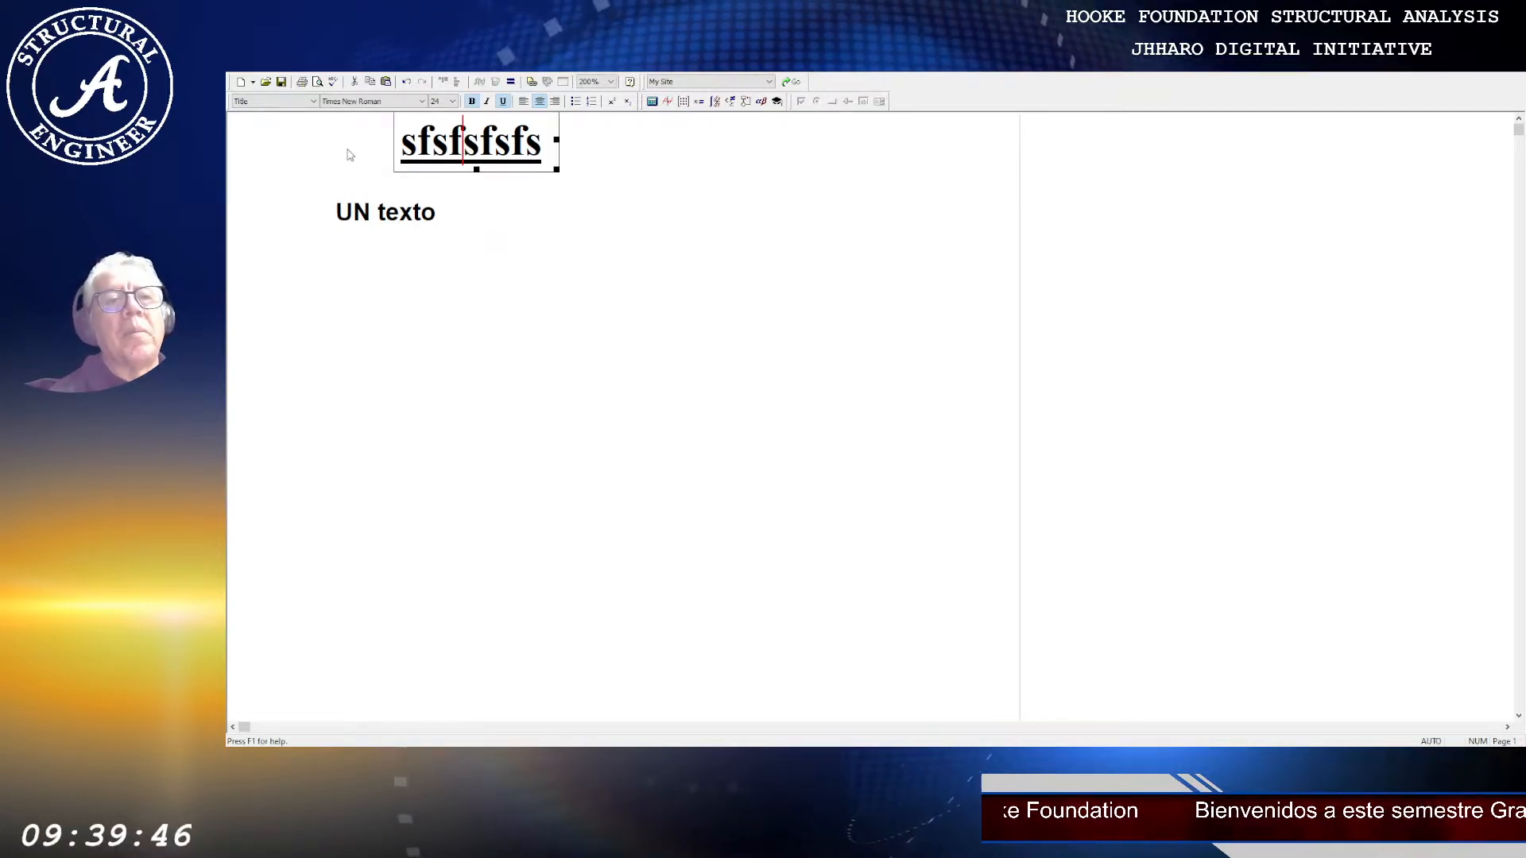
pyautogui.click(277, 101)
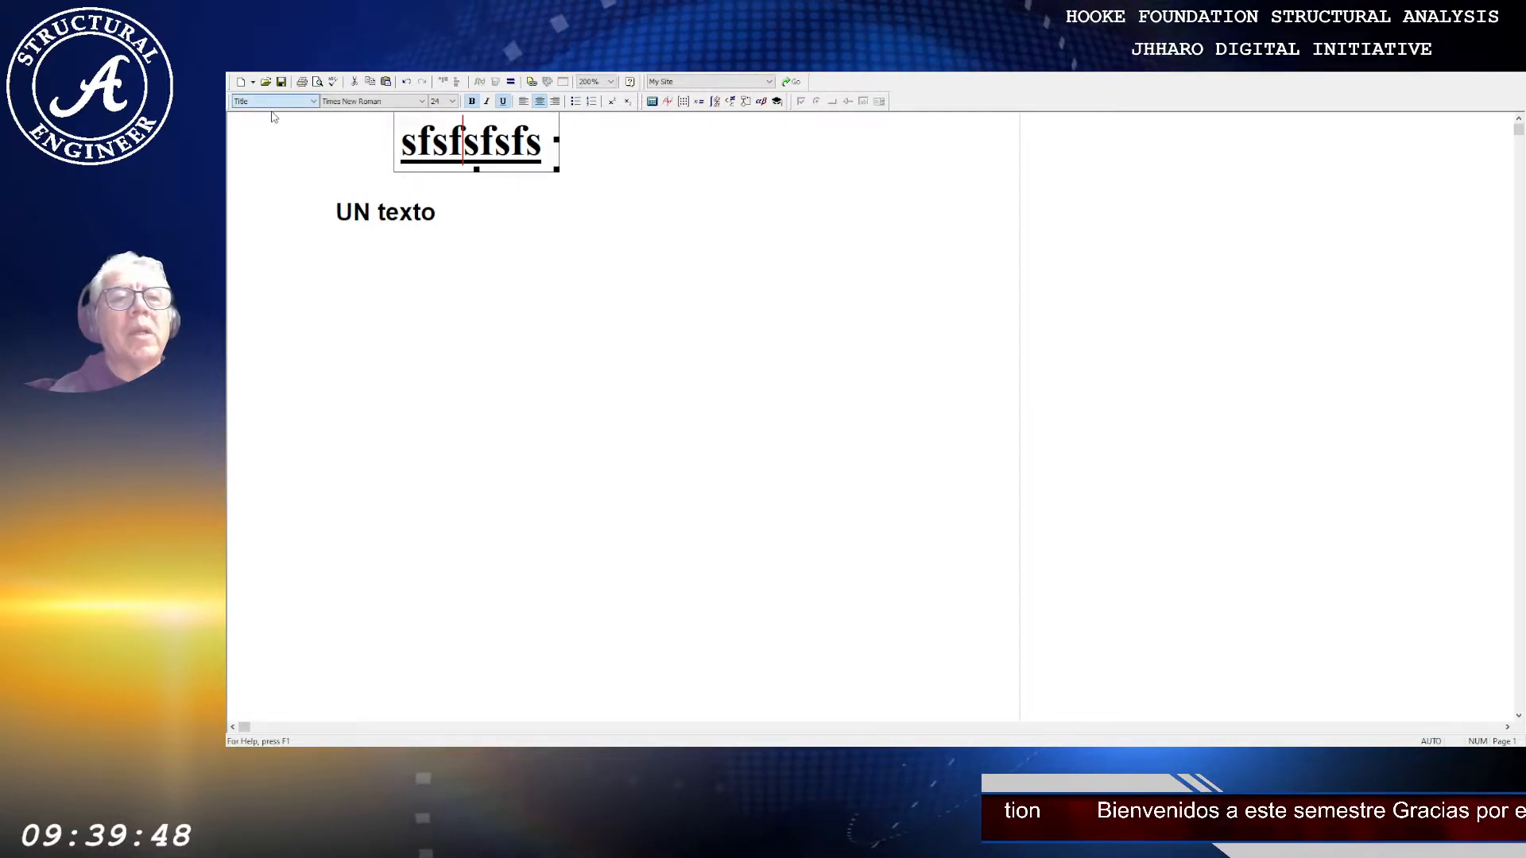
pyautogui.click(272, 115)
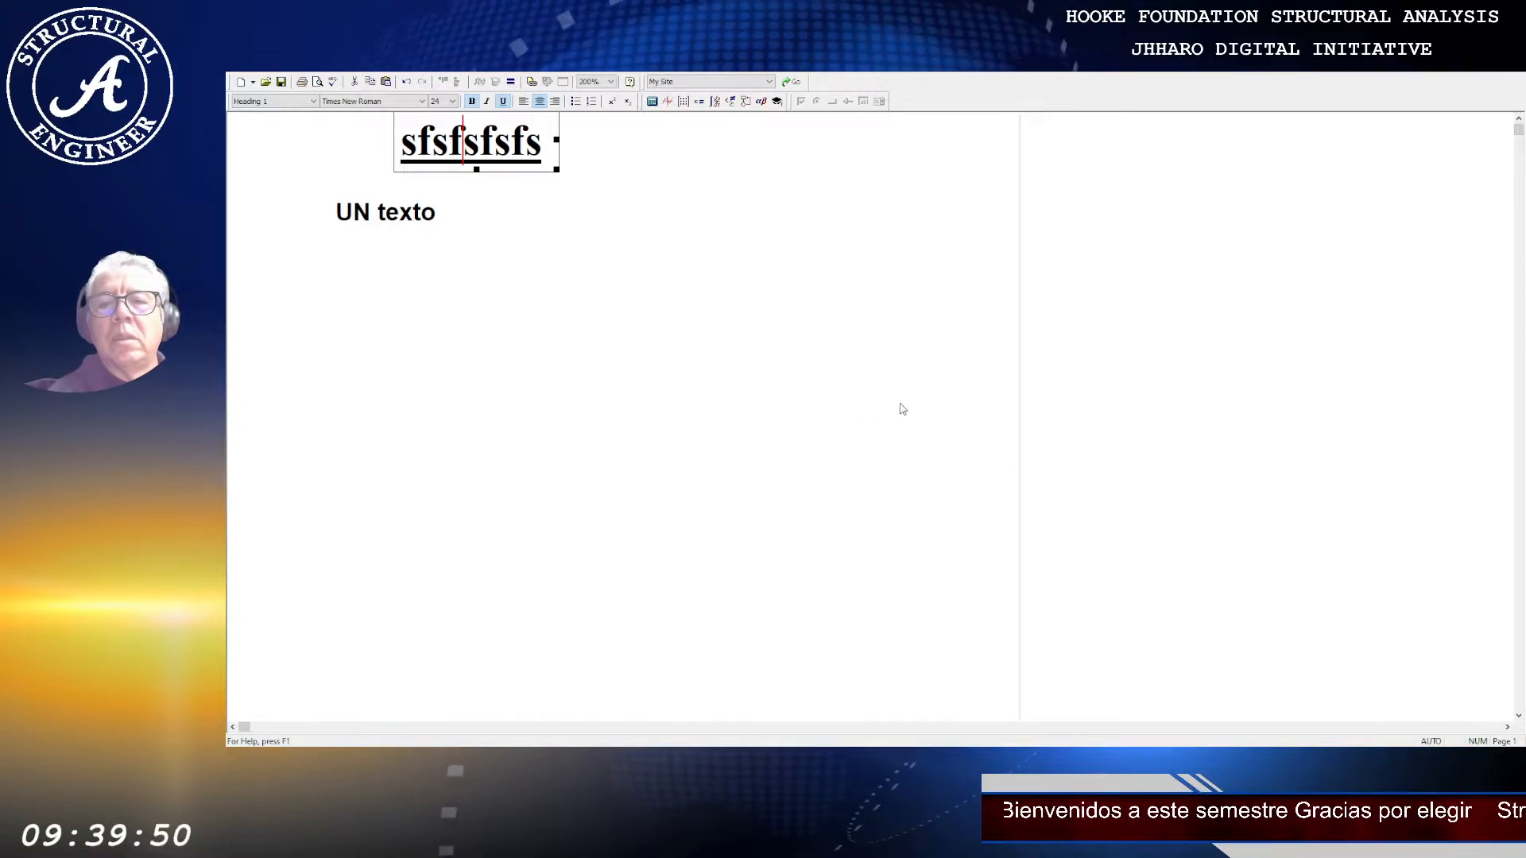
pyautogui.click(951, 433)
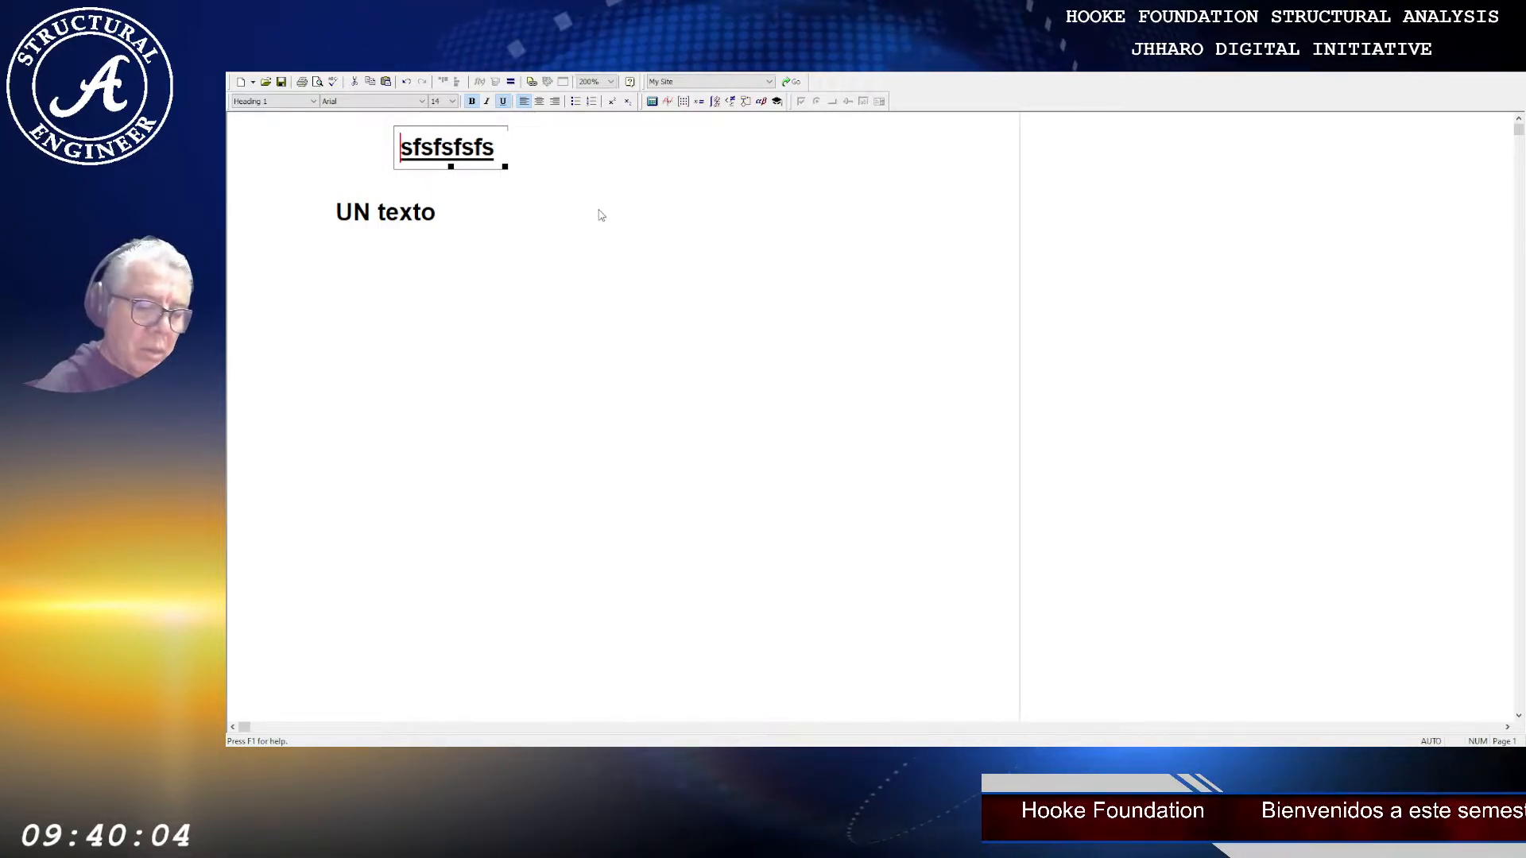
# Step: Replace the "sfsfsfsfs" text with the heading "Primera clase de mathcad", correcting any typos
pyautogui.press('Delete')
pyautogui.press('Delete')
pyautogui.press('Delete')
pyautogui.press('Delete')
pyautogui.press('Delete')
pyautogui.press('Delete')
pyautogui.press('Delete')
pyautogui.press('Delete')
pyautogui.press('Delete')
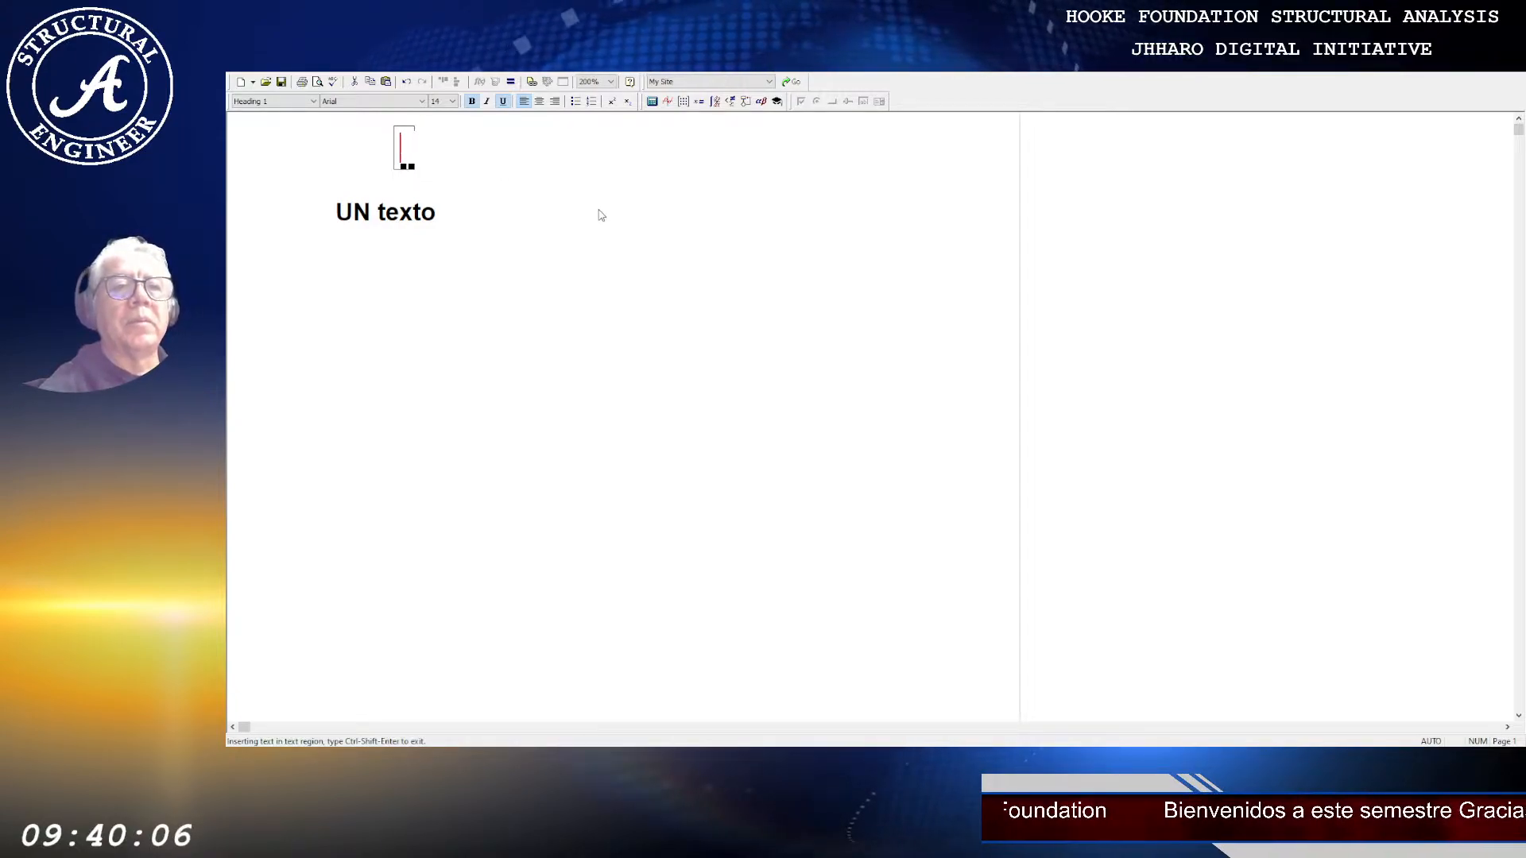
pyautogui.write('Pr')
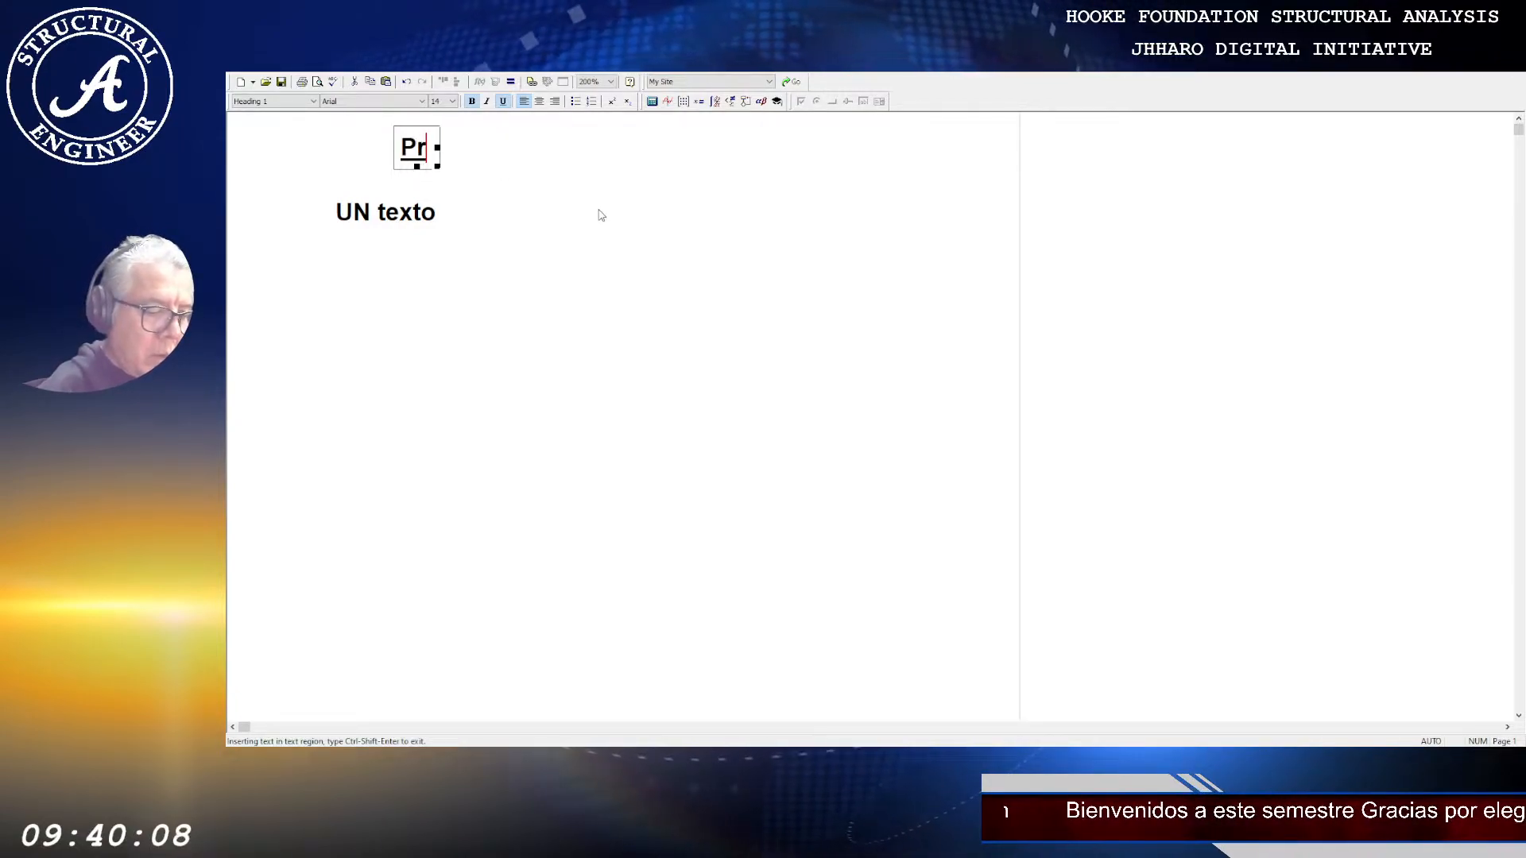
pyautogui.write('imera cal')
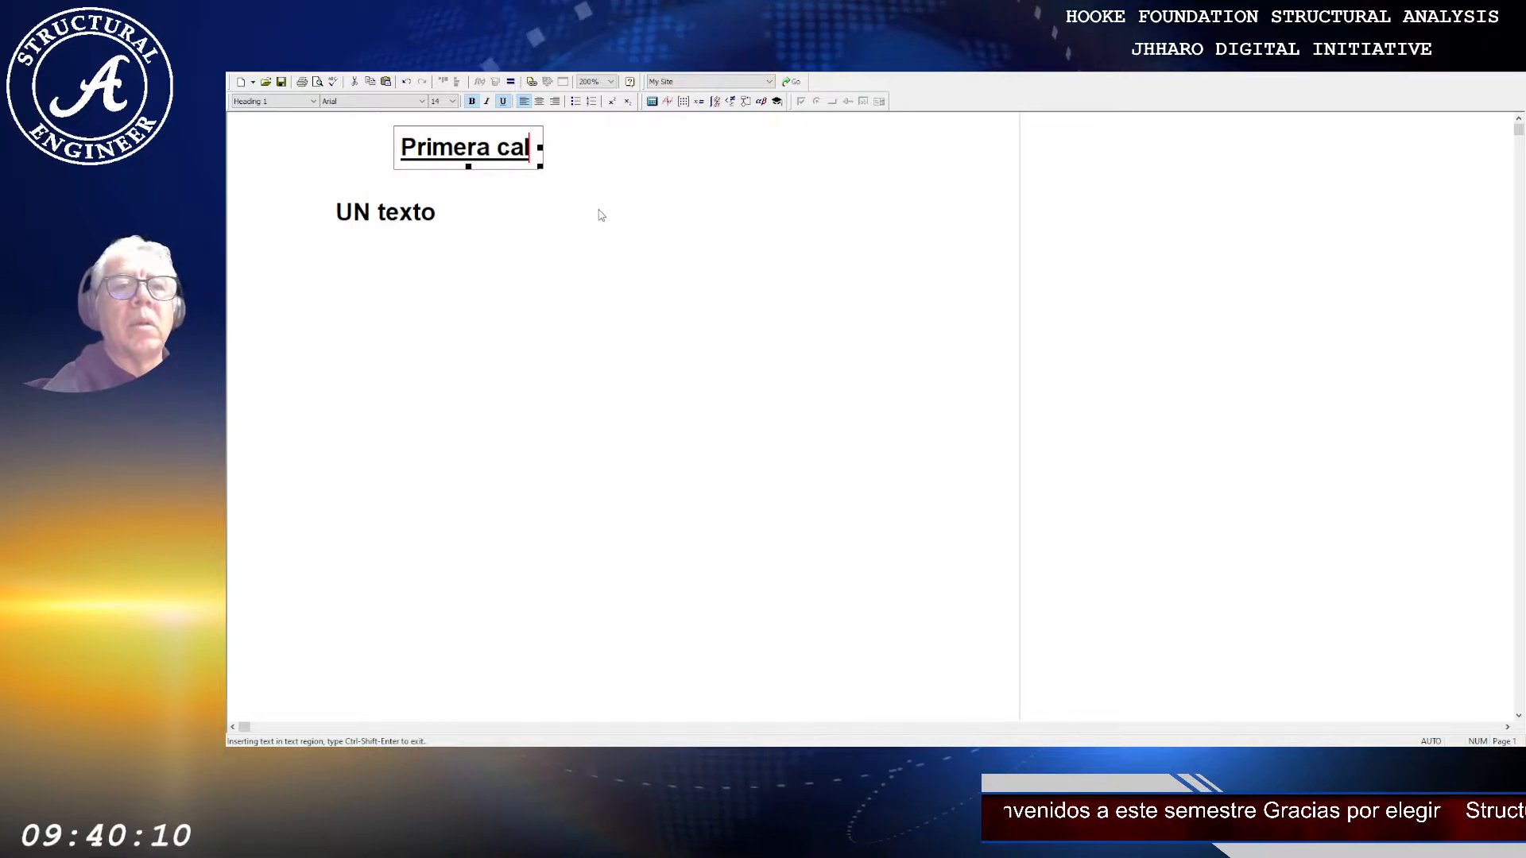
pyautogui.press('BackSpace')
pyautogui.press('BackSpace')
pyautogui.write('lse de mathcad')
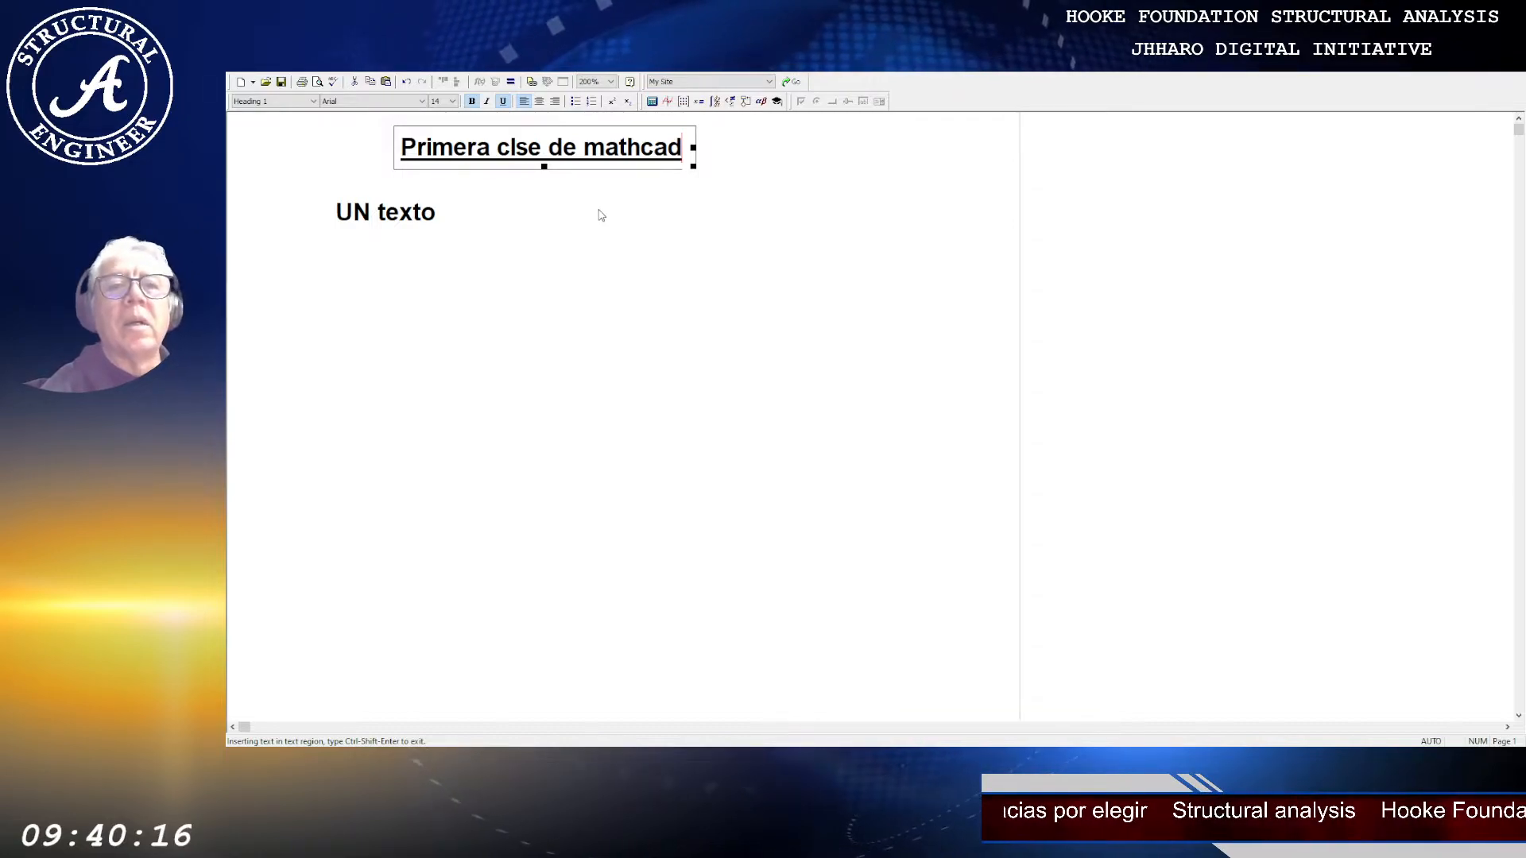
pyautogui.click(427, 148)
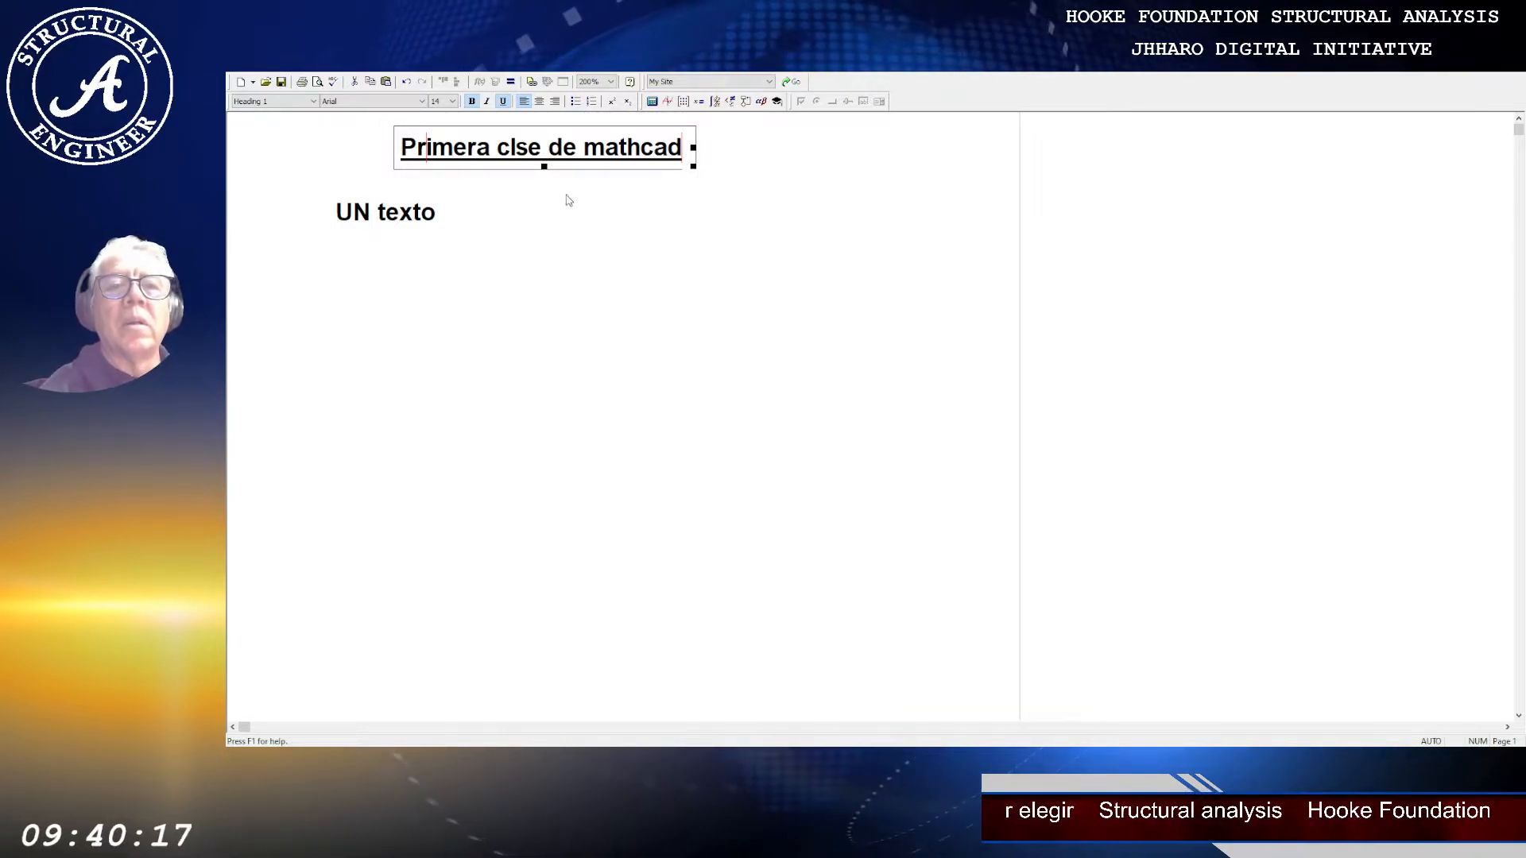
pyautogui.click(516, 150)
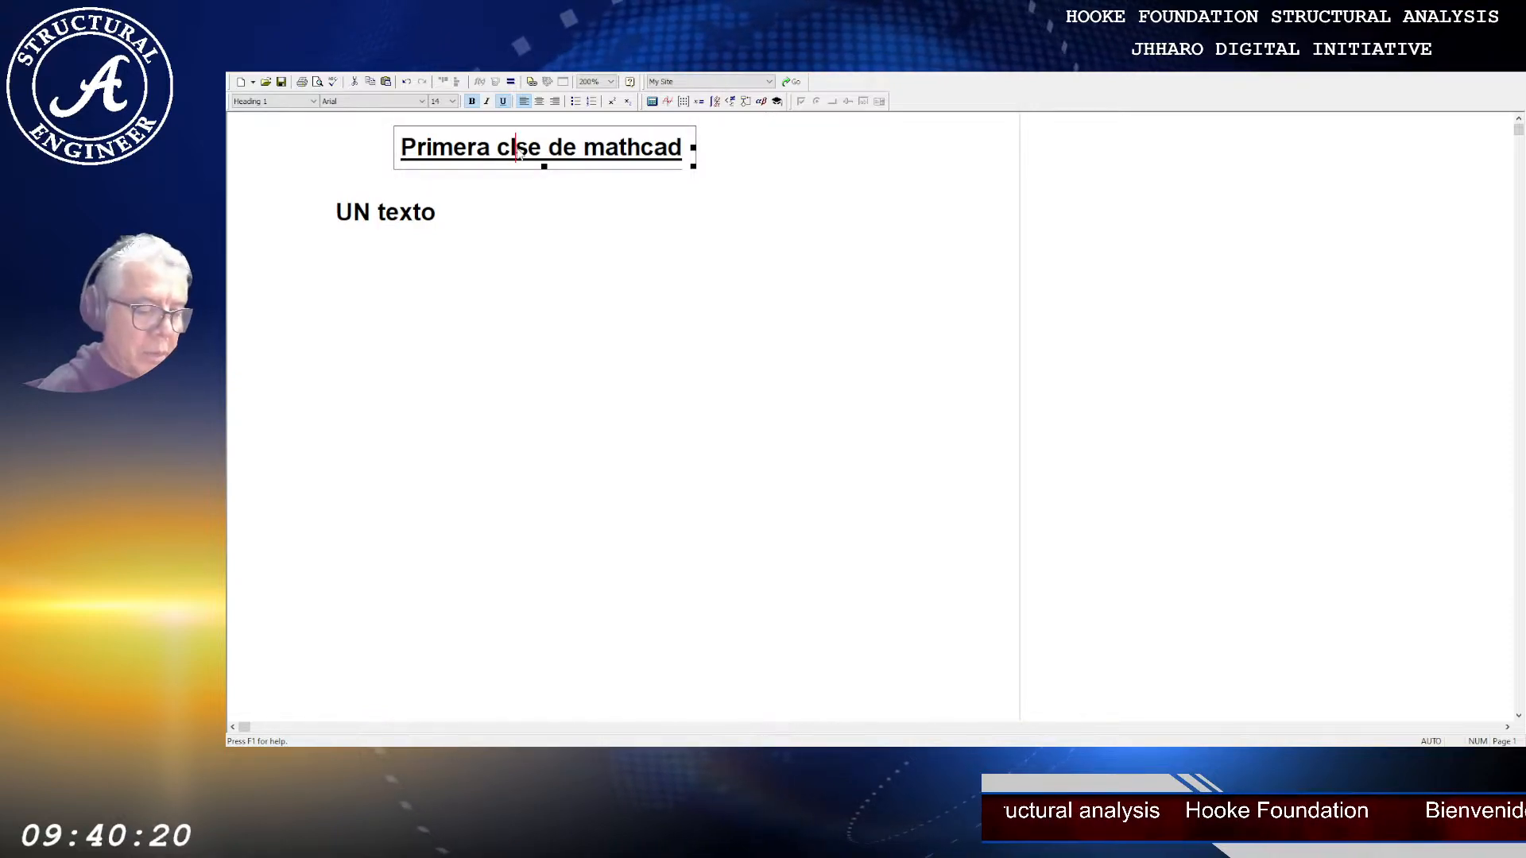
pyautogui.write('a')
pyautogui.click(541, 177)
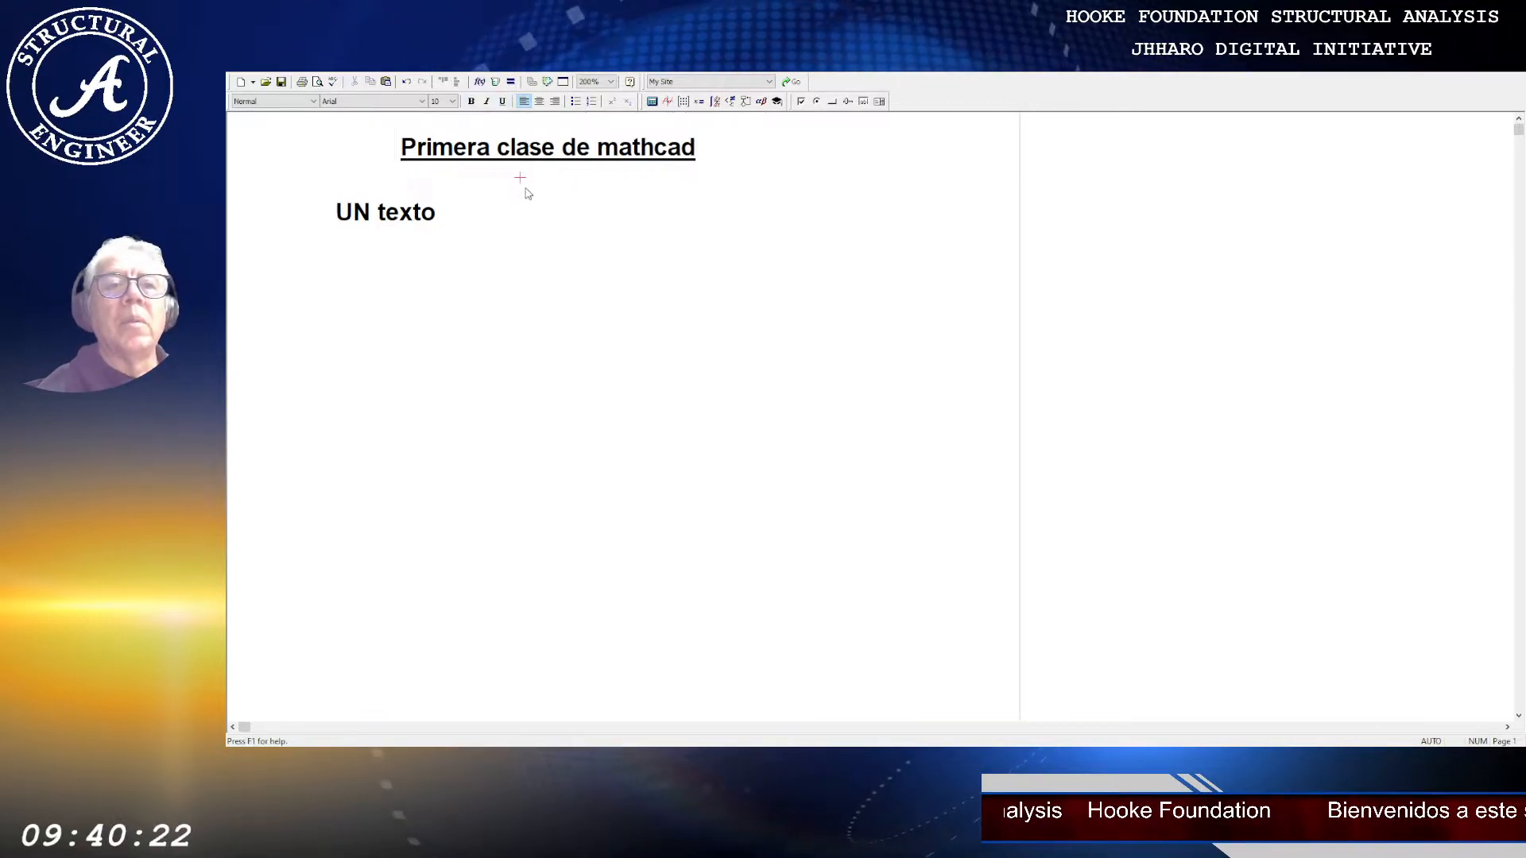
# Step: Widen the heading's text region to the right, beyond its text, and try centered and right alignment on it
pyautogui.moveTo(533, 229); pyautogui.dragTo(563, 151)
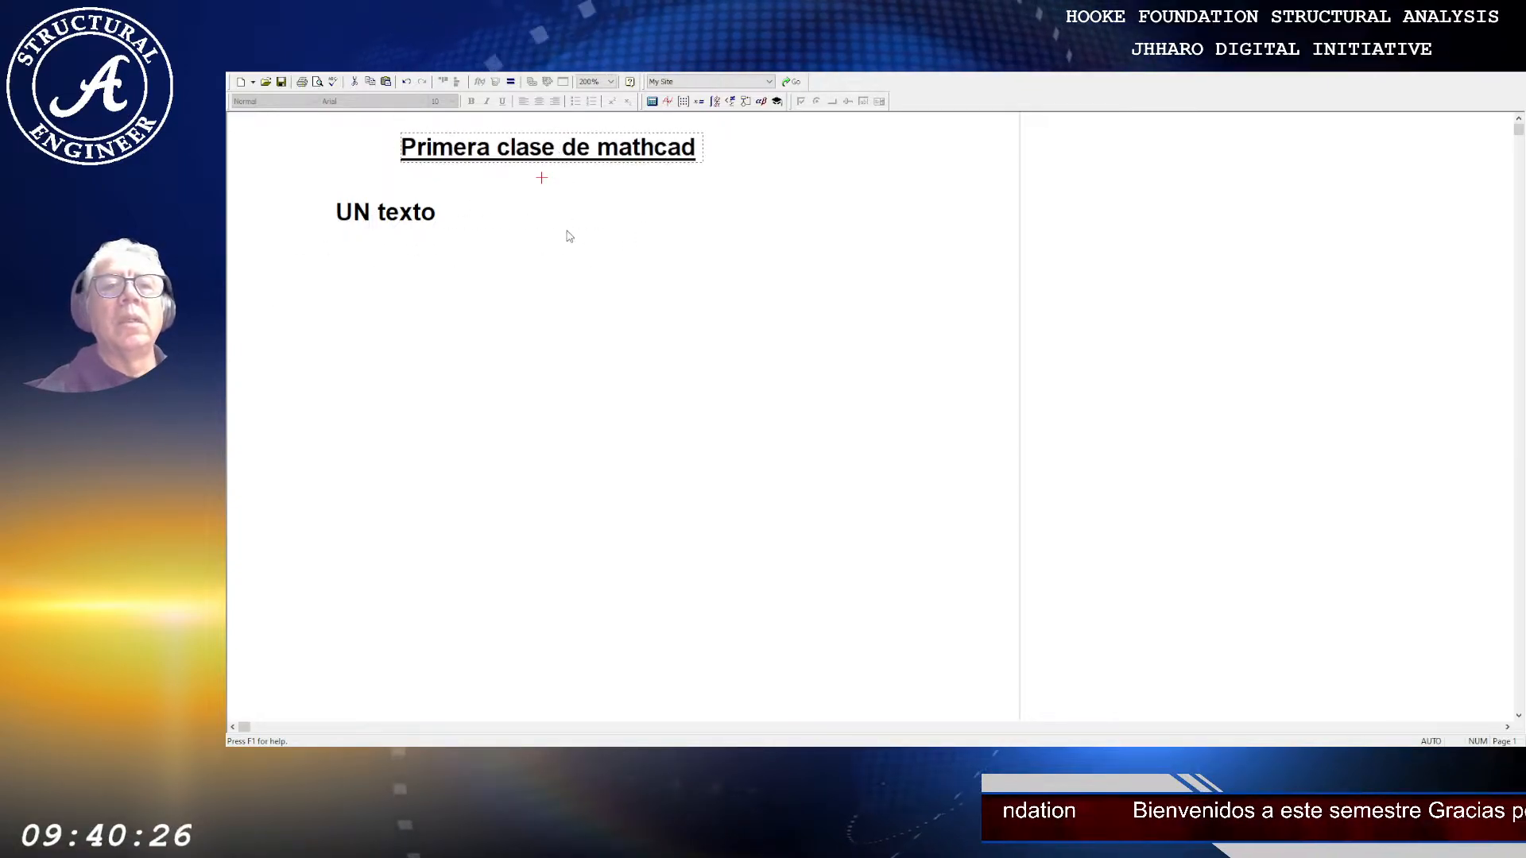
pyautogui.click(563, 221)
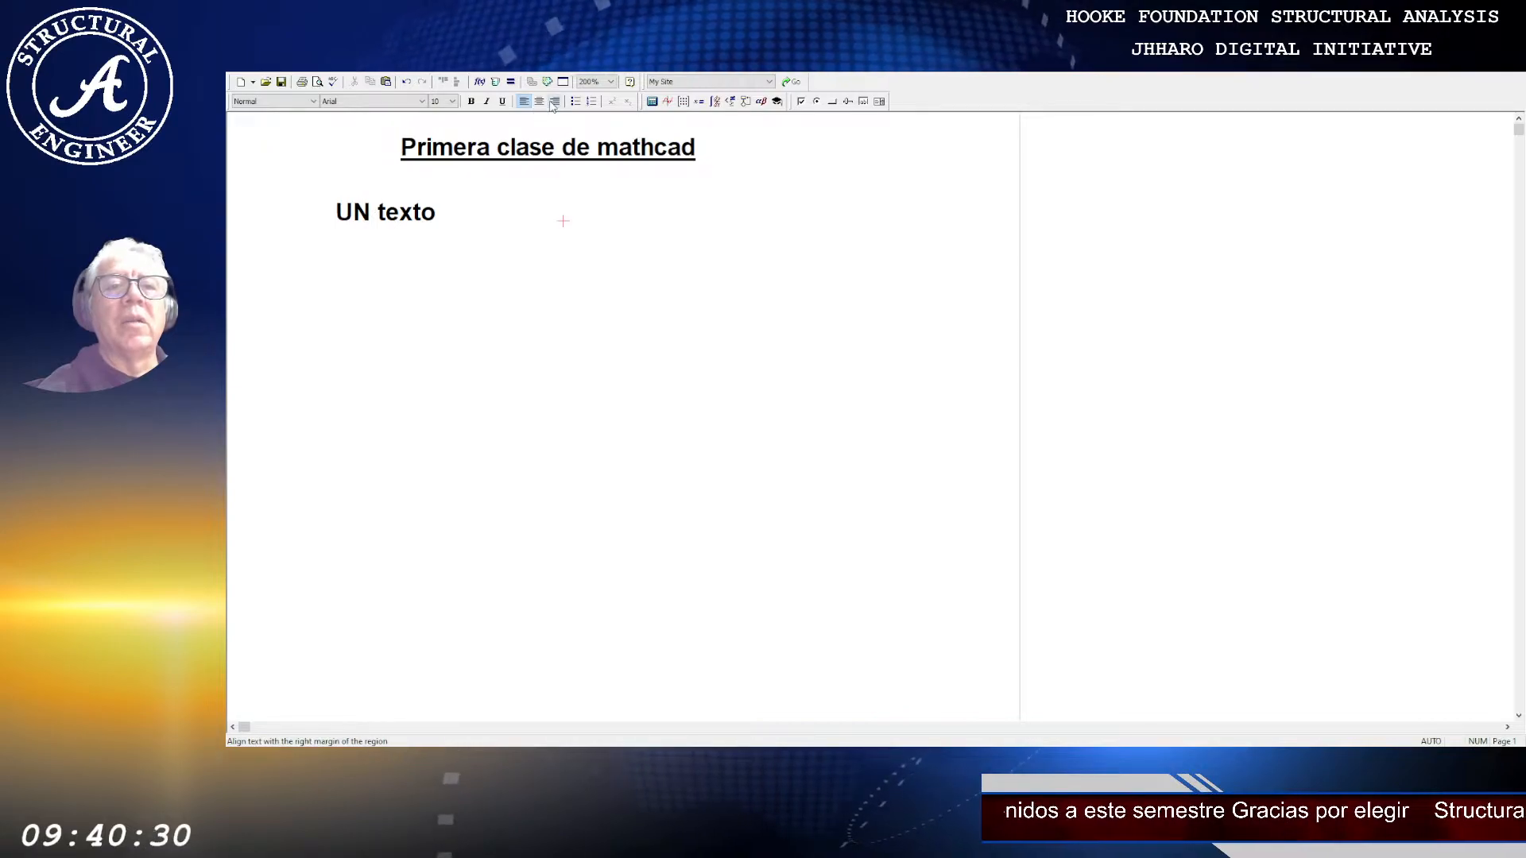
pyautogui.click(549, 157)
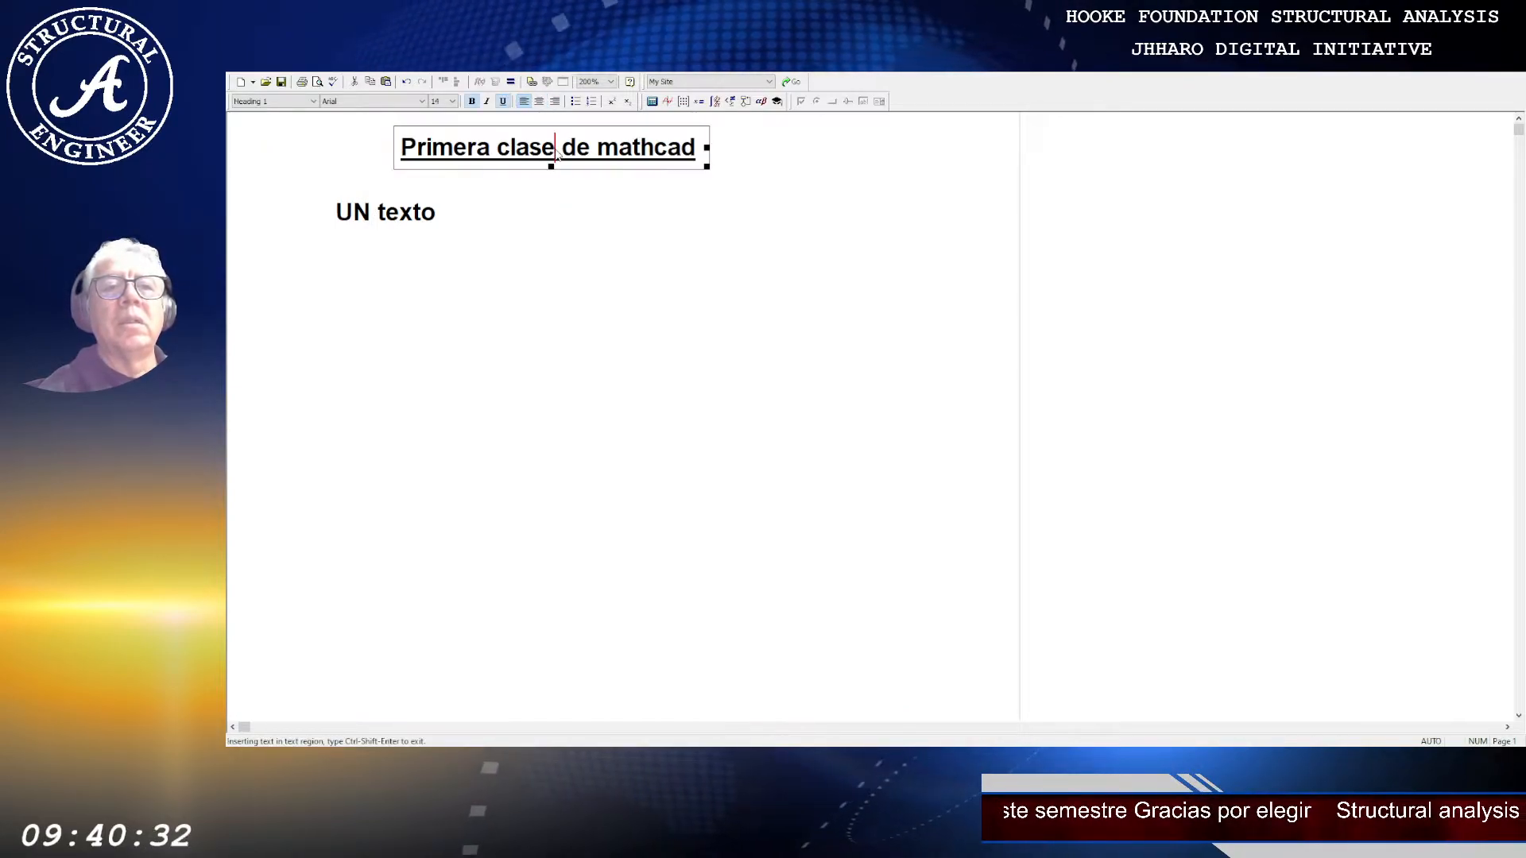
pyautogui.moveTo(846, 167); pyautogui.dragTo(861, 167)
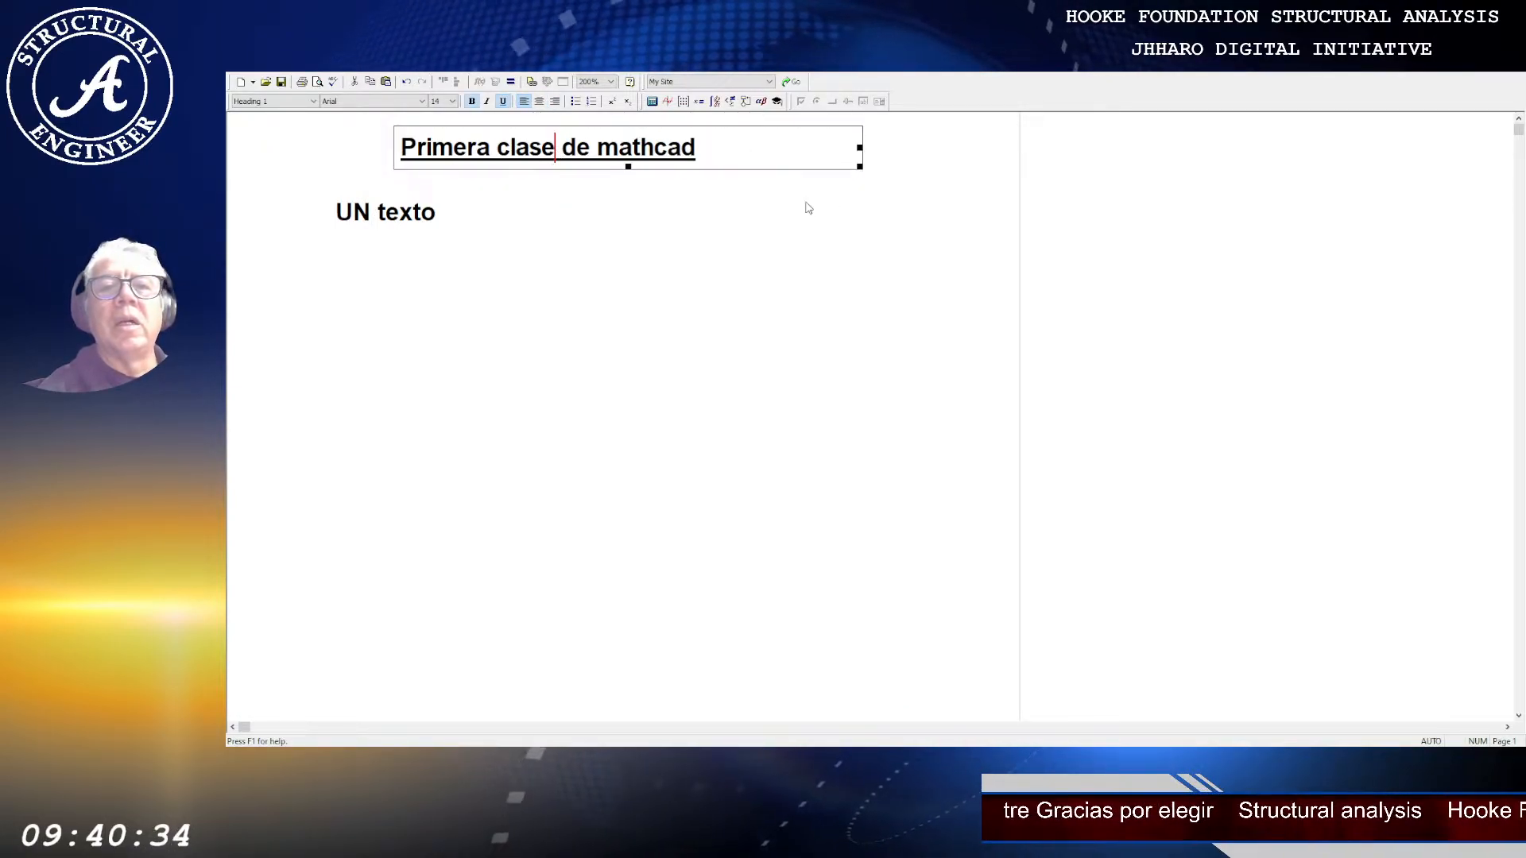
pyautogui.click(539, 101)
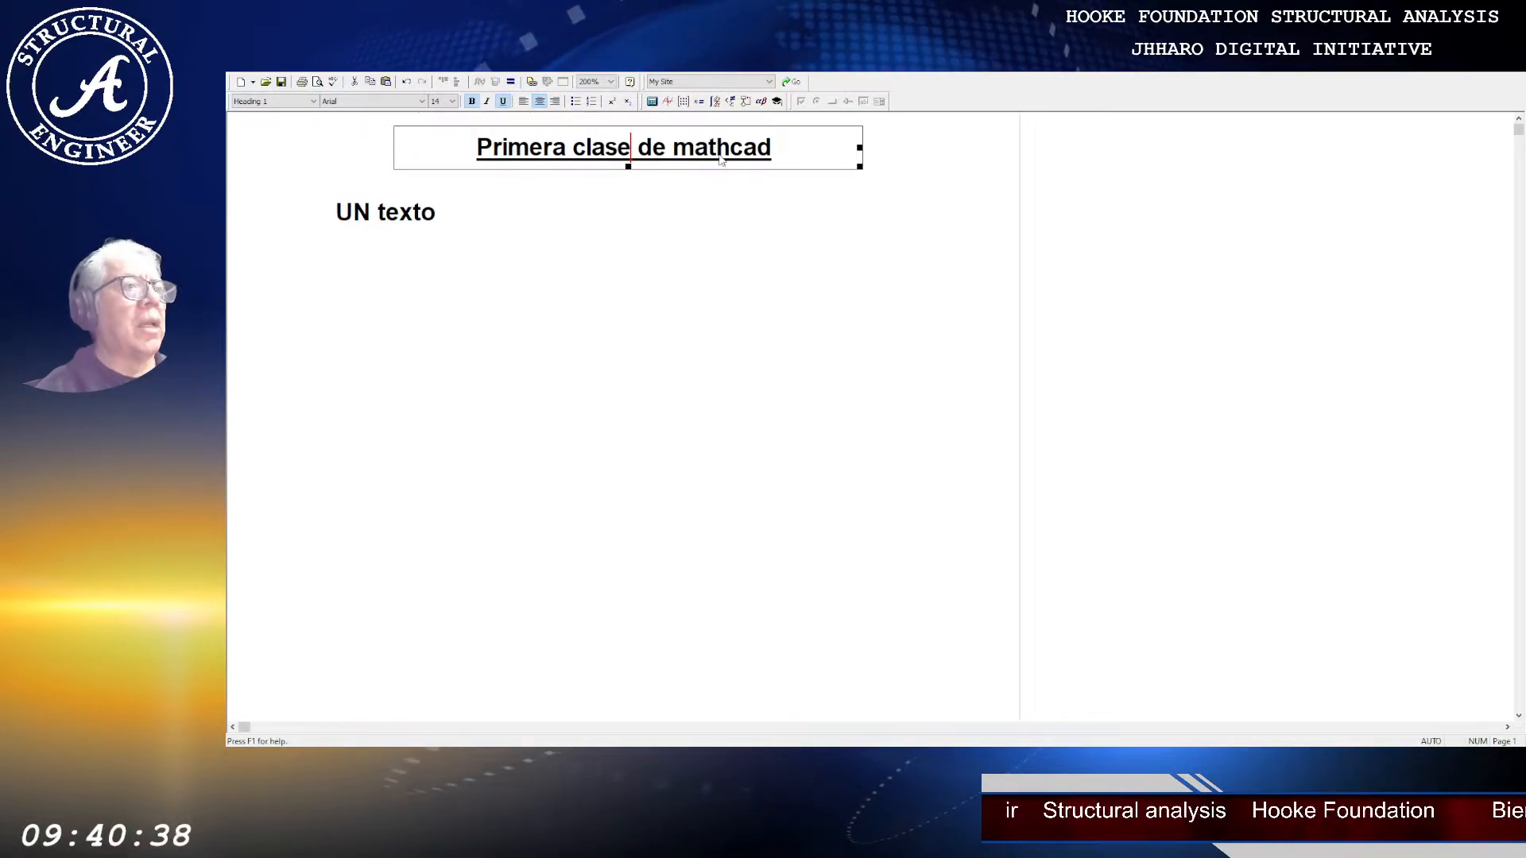
pyautogui.click(555, 102)
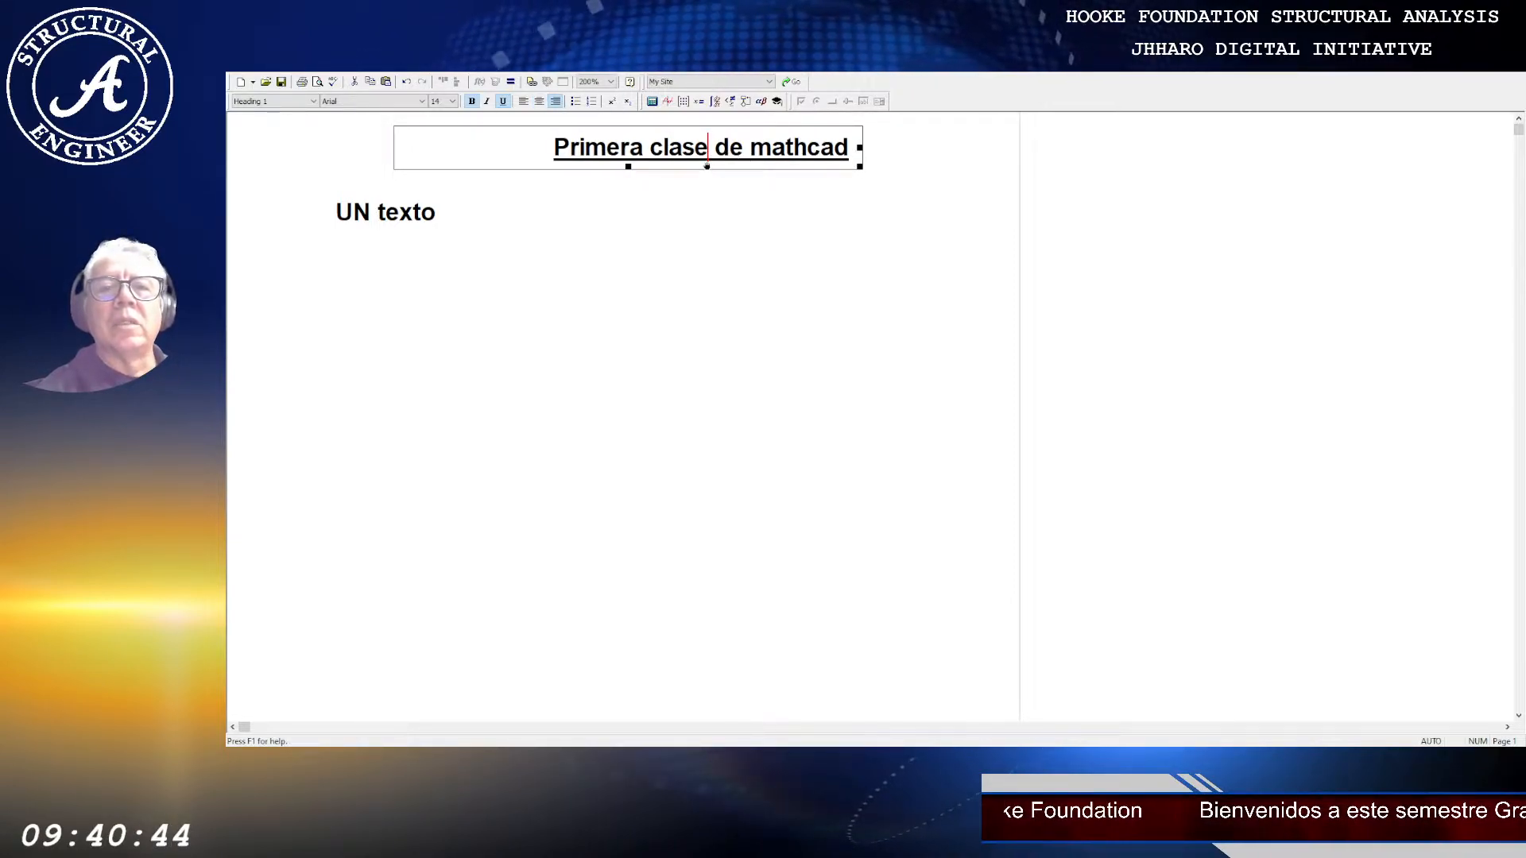
# Step: Move the heading's text region over to the page's right margin line and center the text within it
pyautogui.moveTo(867, 172); pyautogui.dragTo(926, 211)
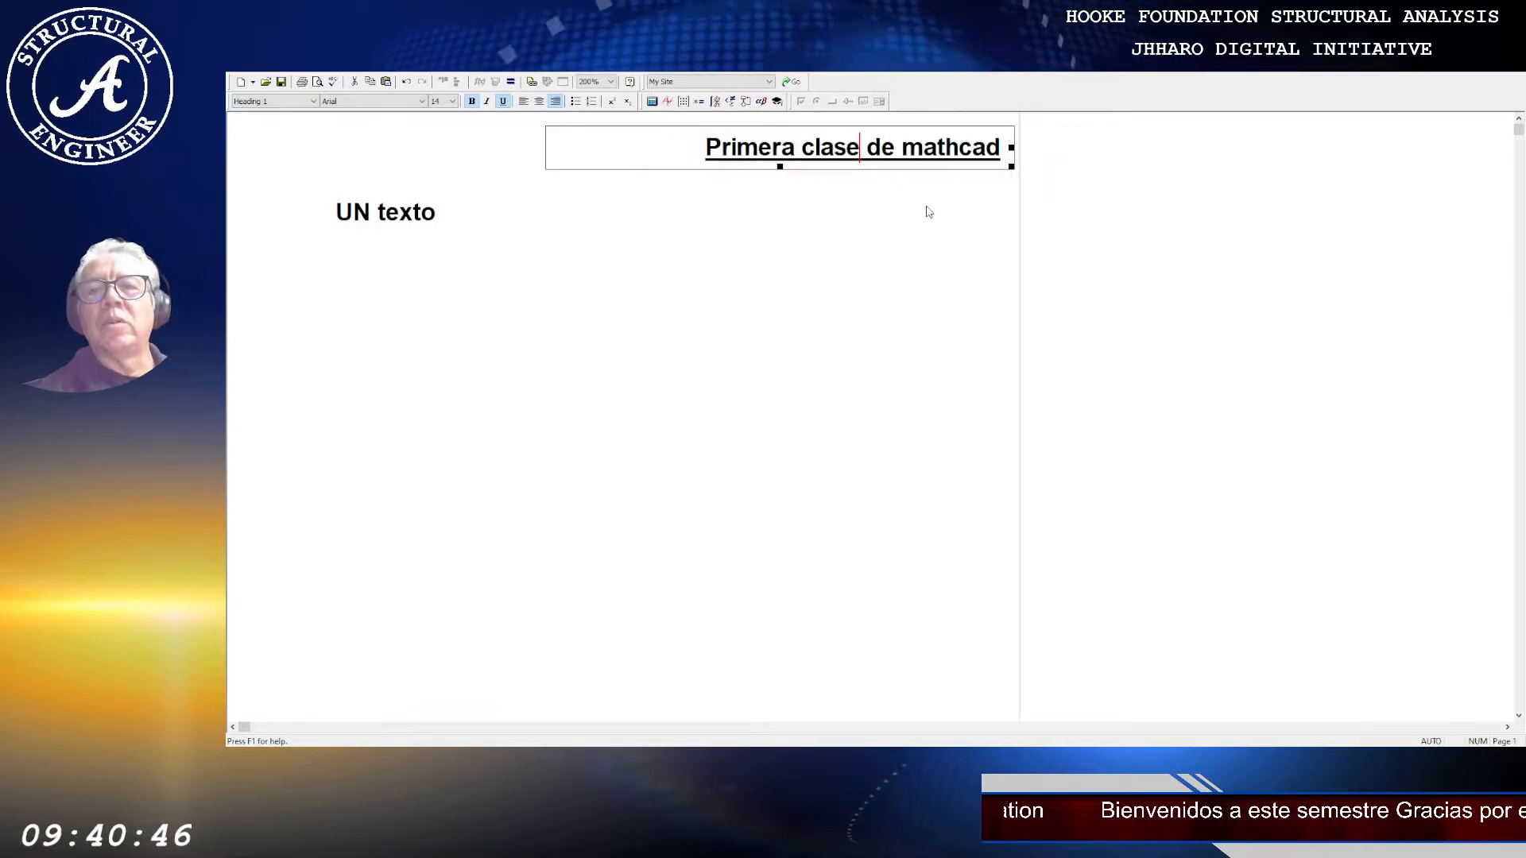
pyautogui.click(922, 200)
pyautogui.click(956, 151)
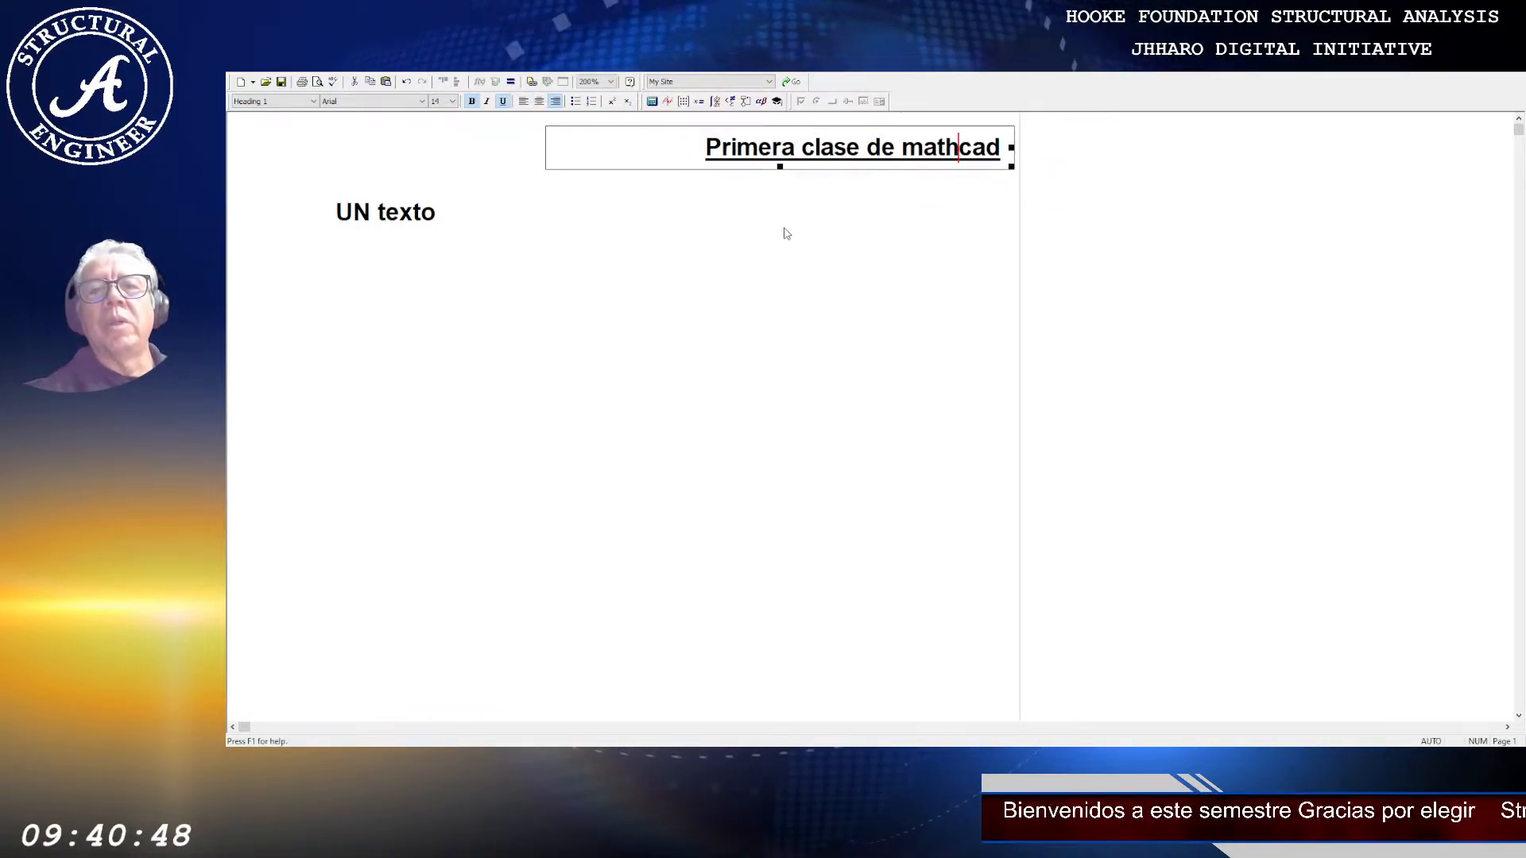
pyautogui.click(538, 101)
pyautogui.click(726, 255)
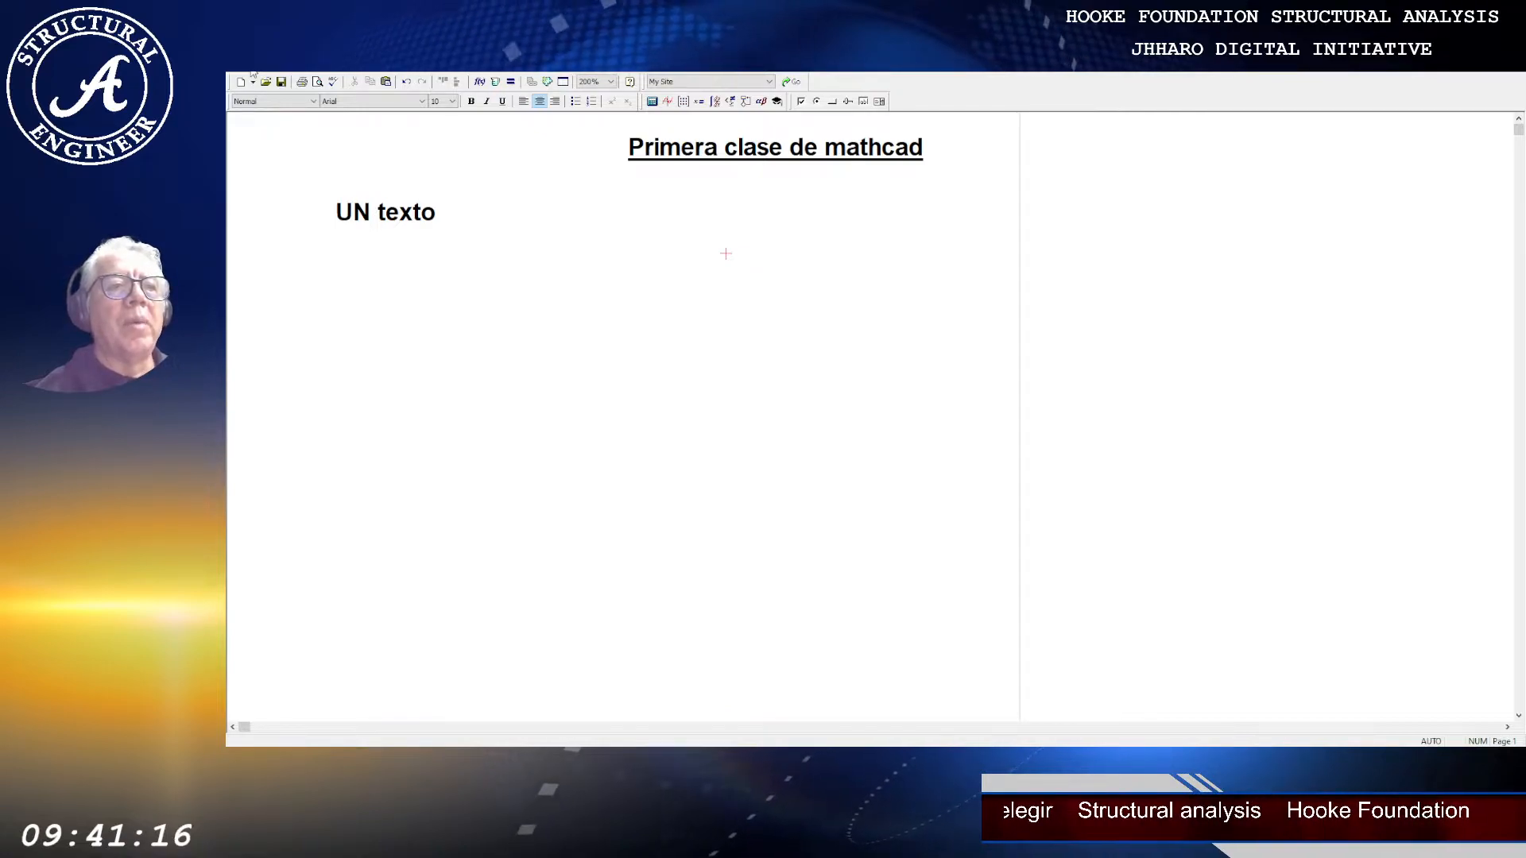
# Step: Switch to the Mathcad help and examine the File Menu Commands topic, from New and Open through Page Setup to Exit
pyautogui.click(650, 427)
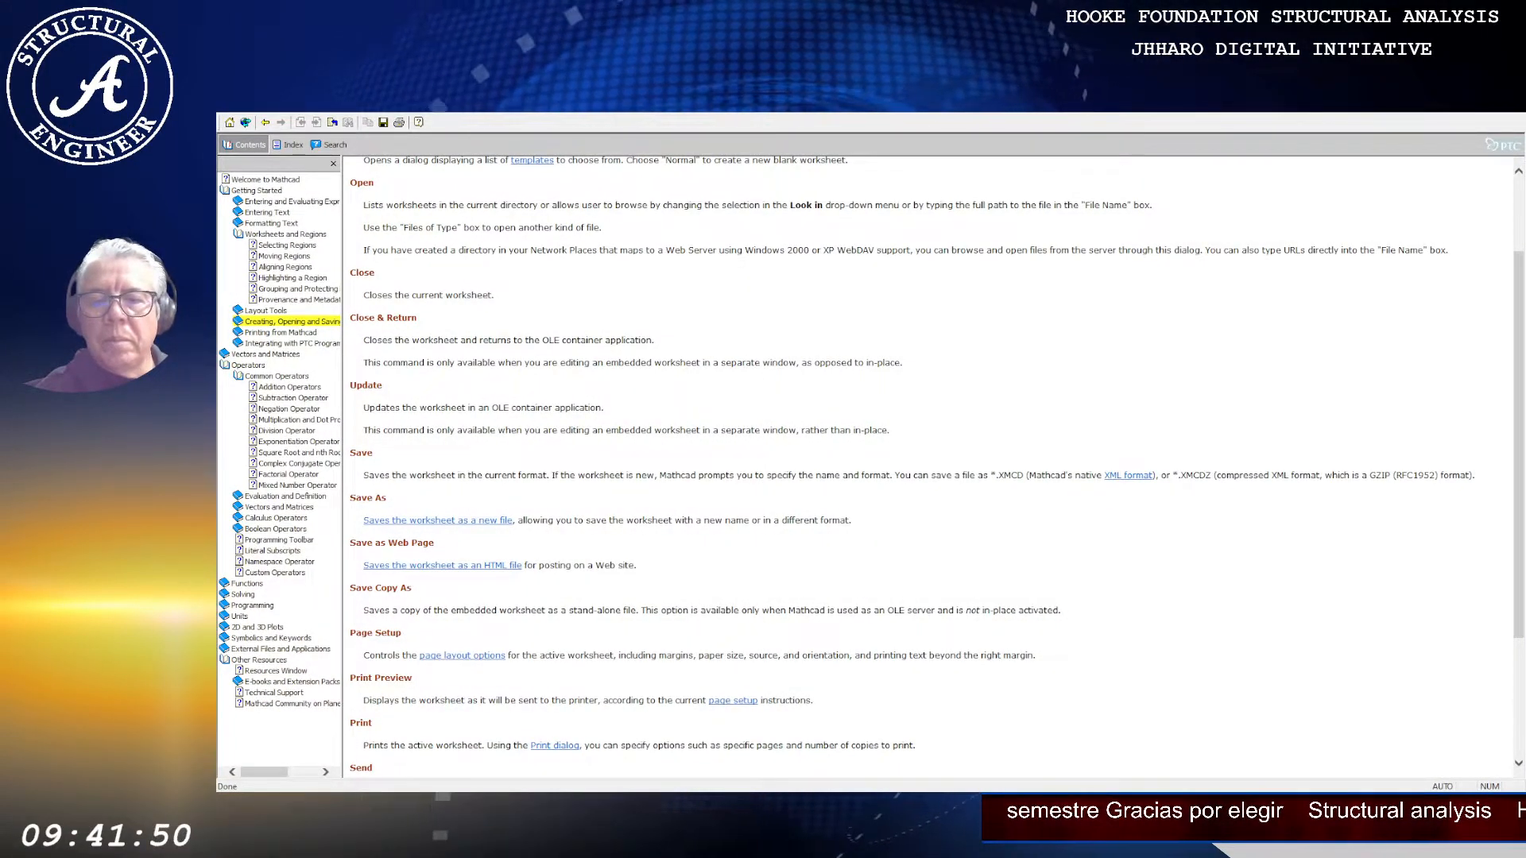
pyautogui.scroll(3, 370, 264)
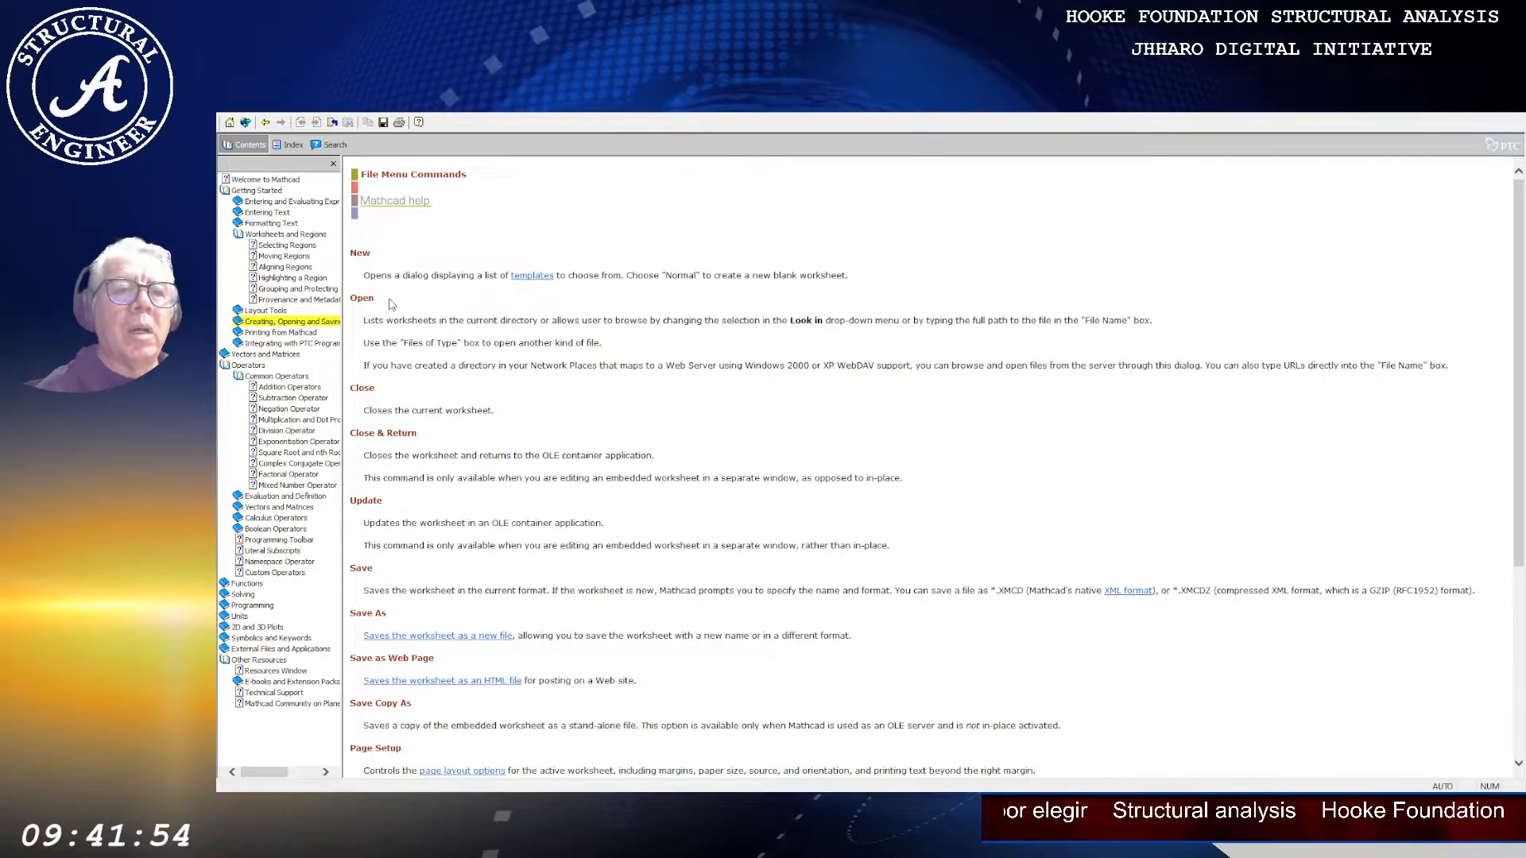
pyautogui.scroll(-5, 413, 262)
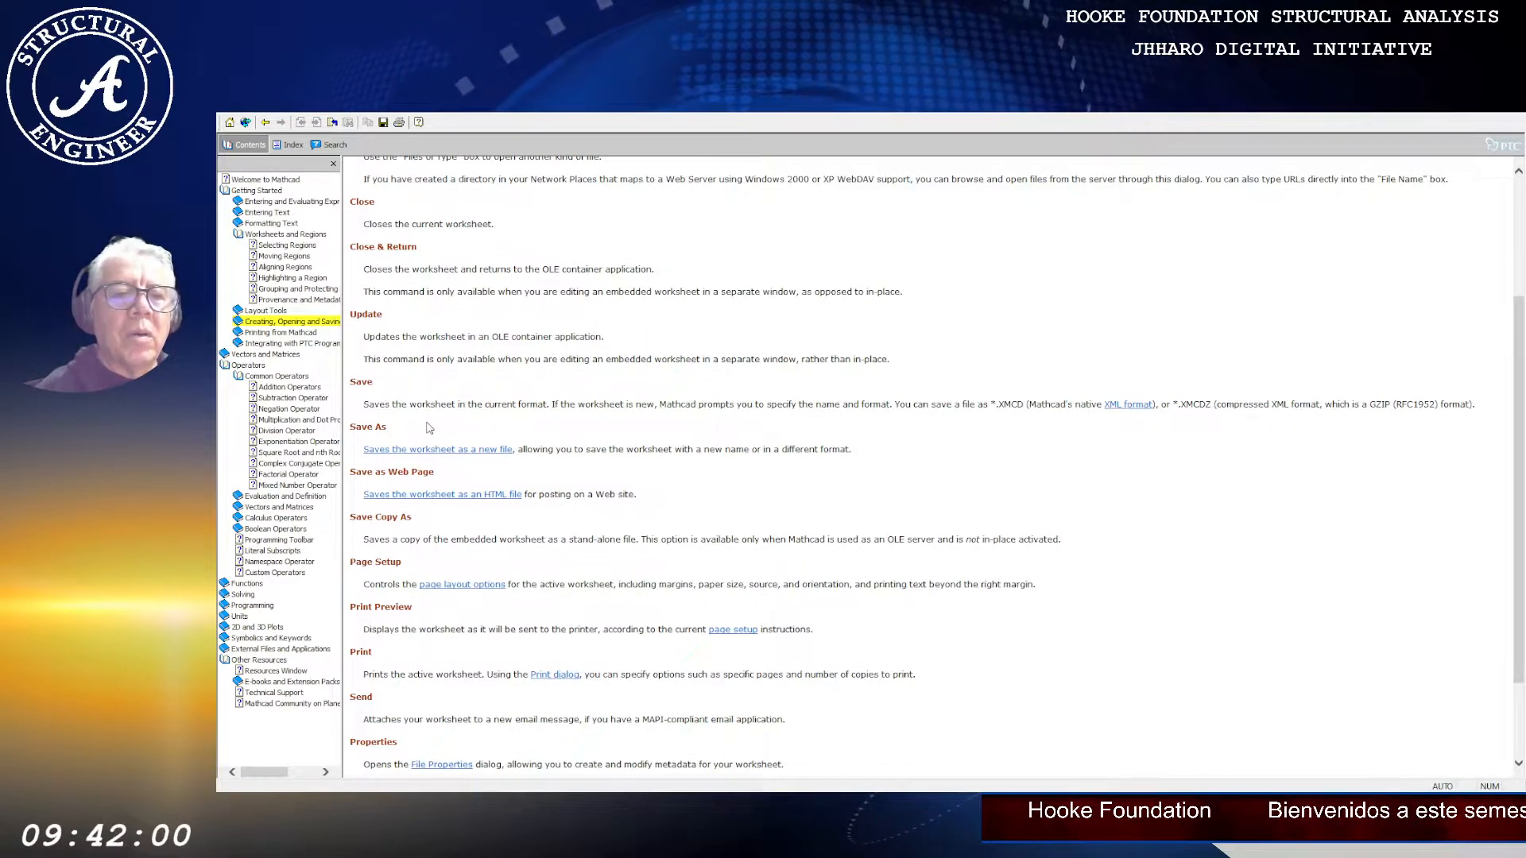
pyautogui.scroll(-3, 434, 439)
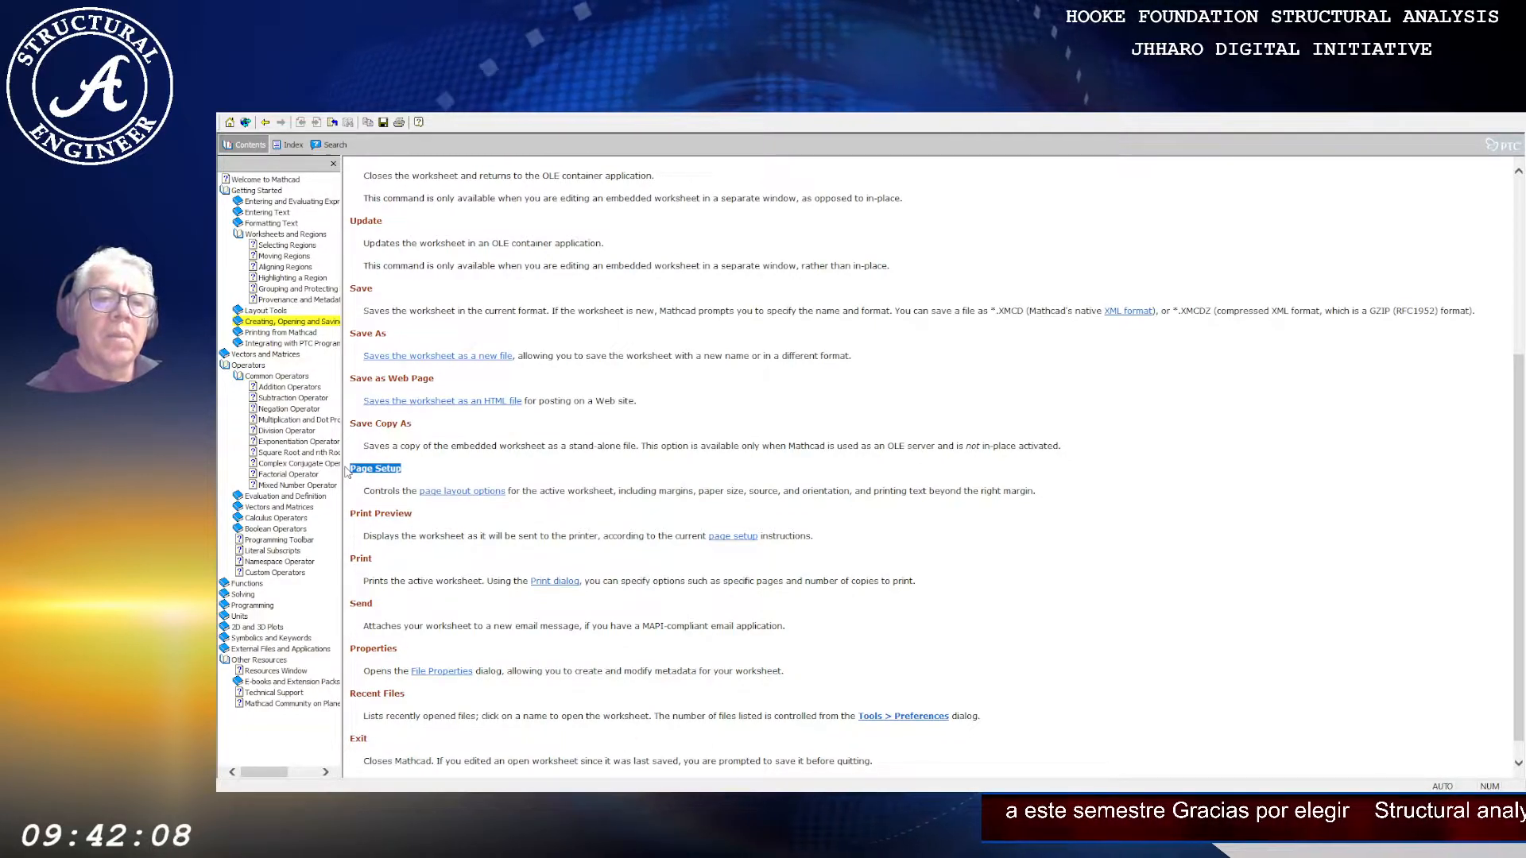
# Step: Examine the page layout options in the Page Setup Dialog Box help topic and return to the File Menu Commands topic
pyautogui.click(472, 492)
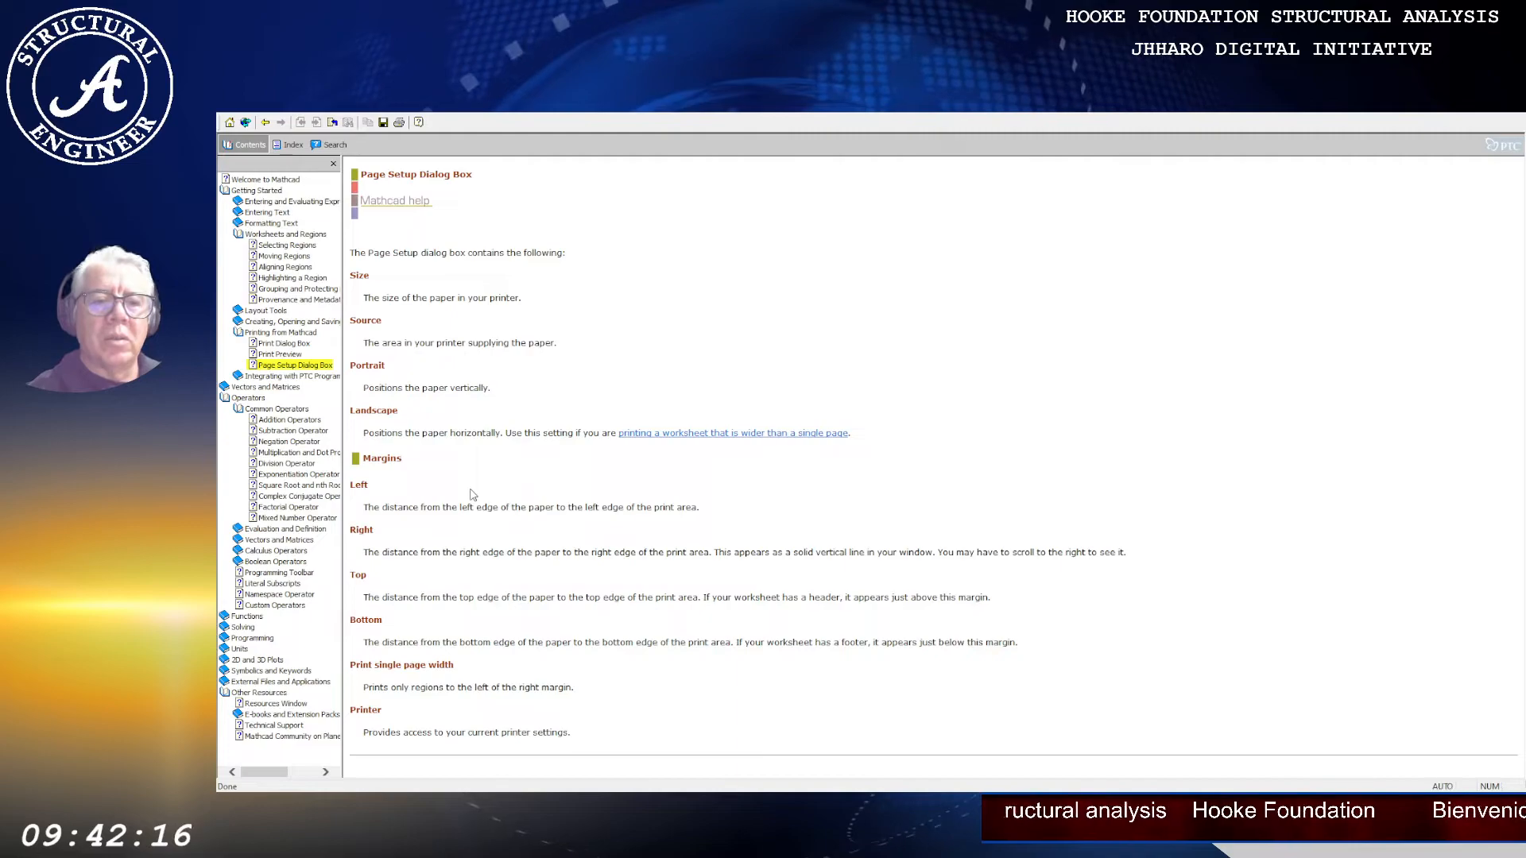
pyautogui.hotkey('alt', 'Left')
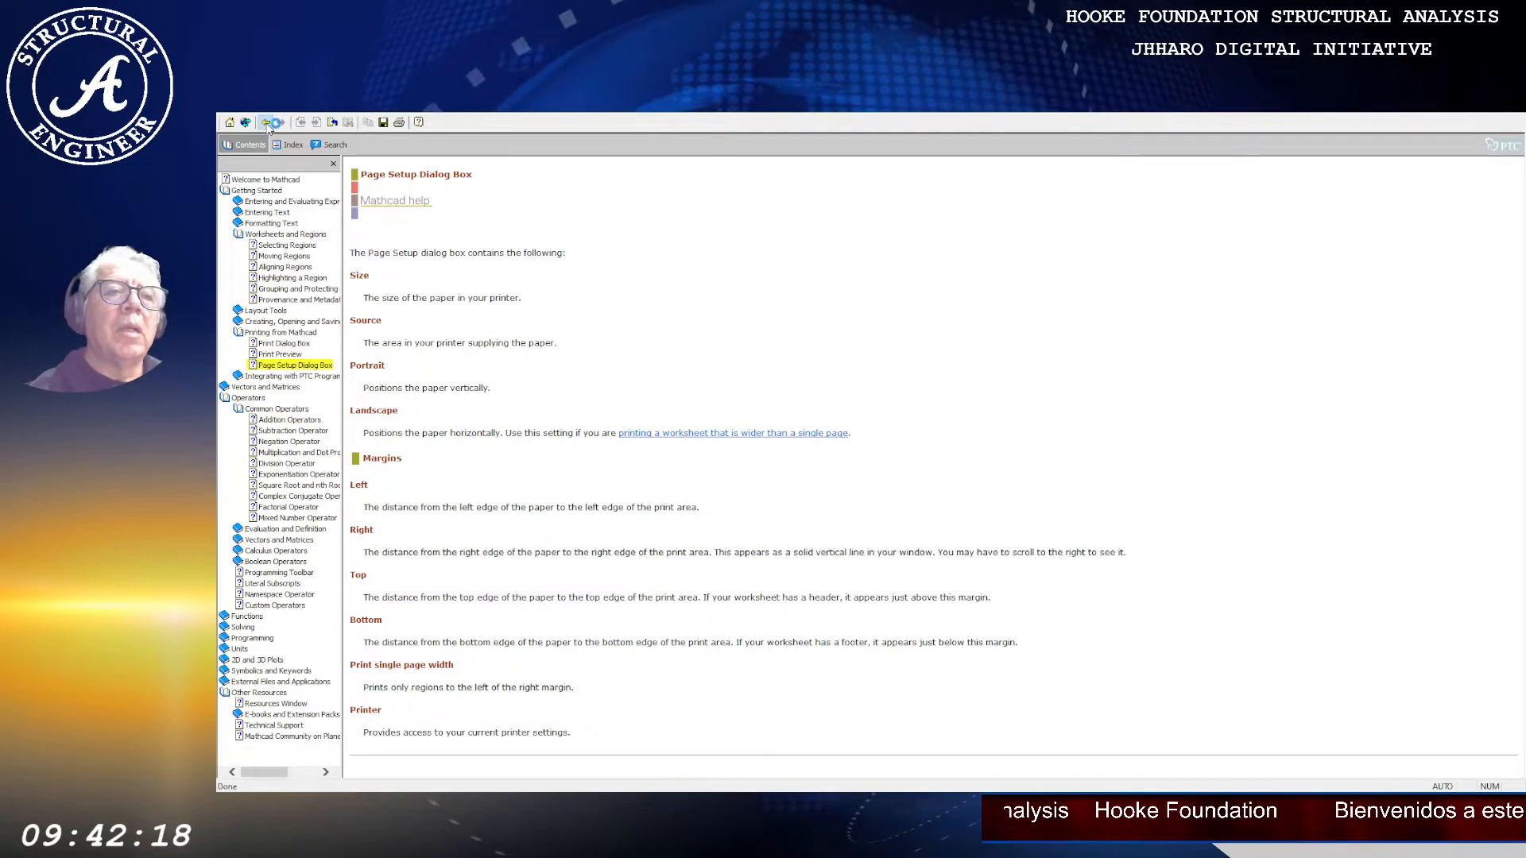
pyautogui.scroll(-1, 423, 542)
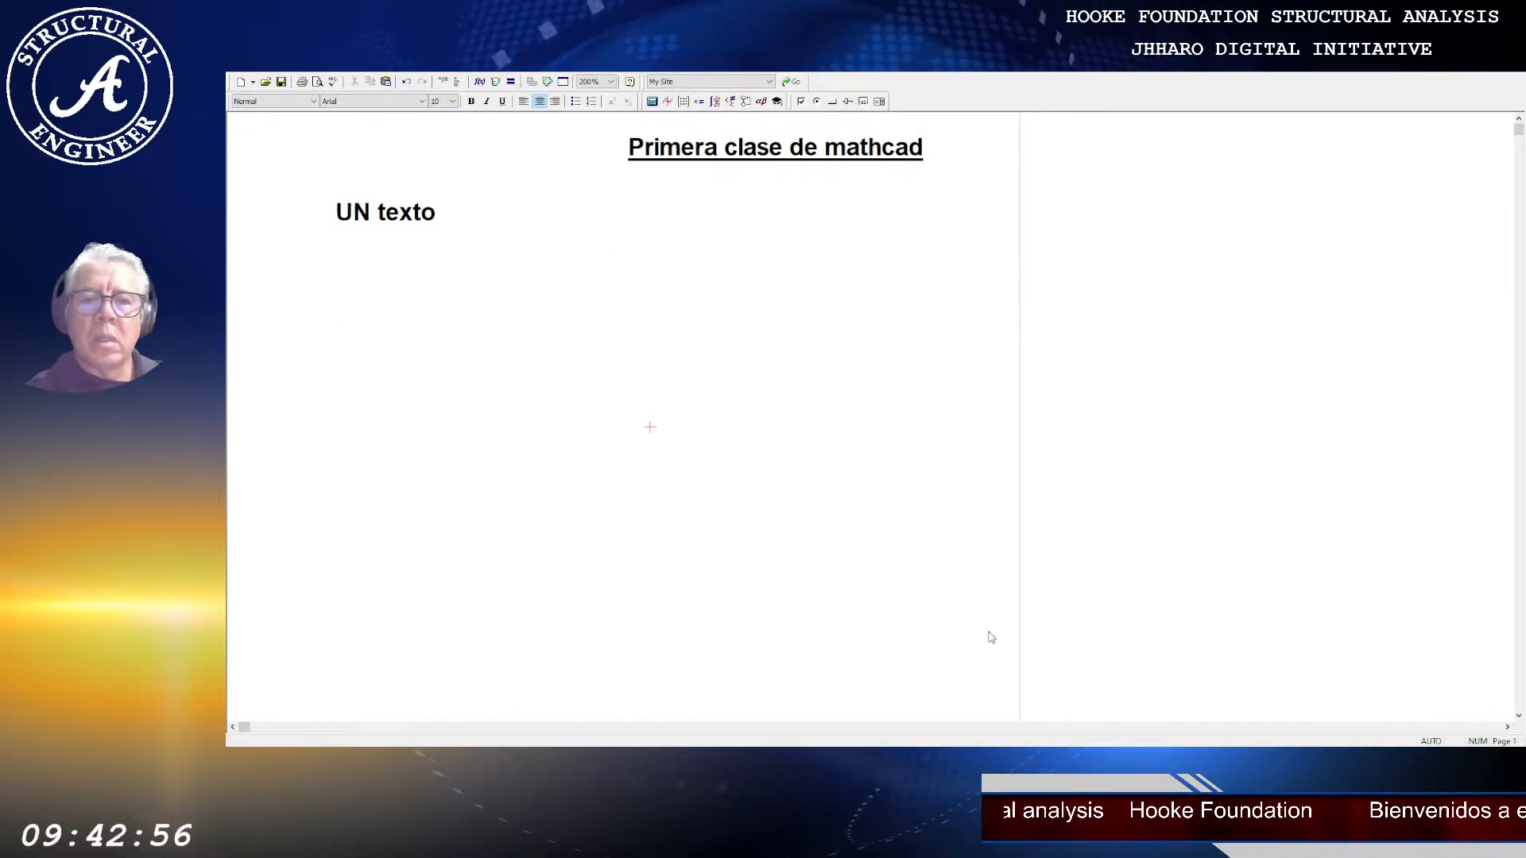
# Step: Paste the Page Setup dialog screenshot into the worksheet and move it directly below the "UN texto" text
pyautogui.click(373, 349)
pyautogui.moveTo(736, 492); pyautogui.dragTo(475, 351)
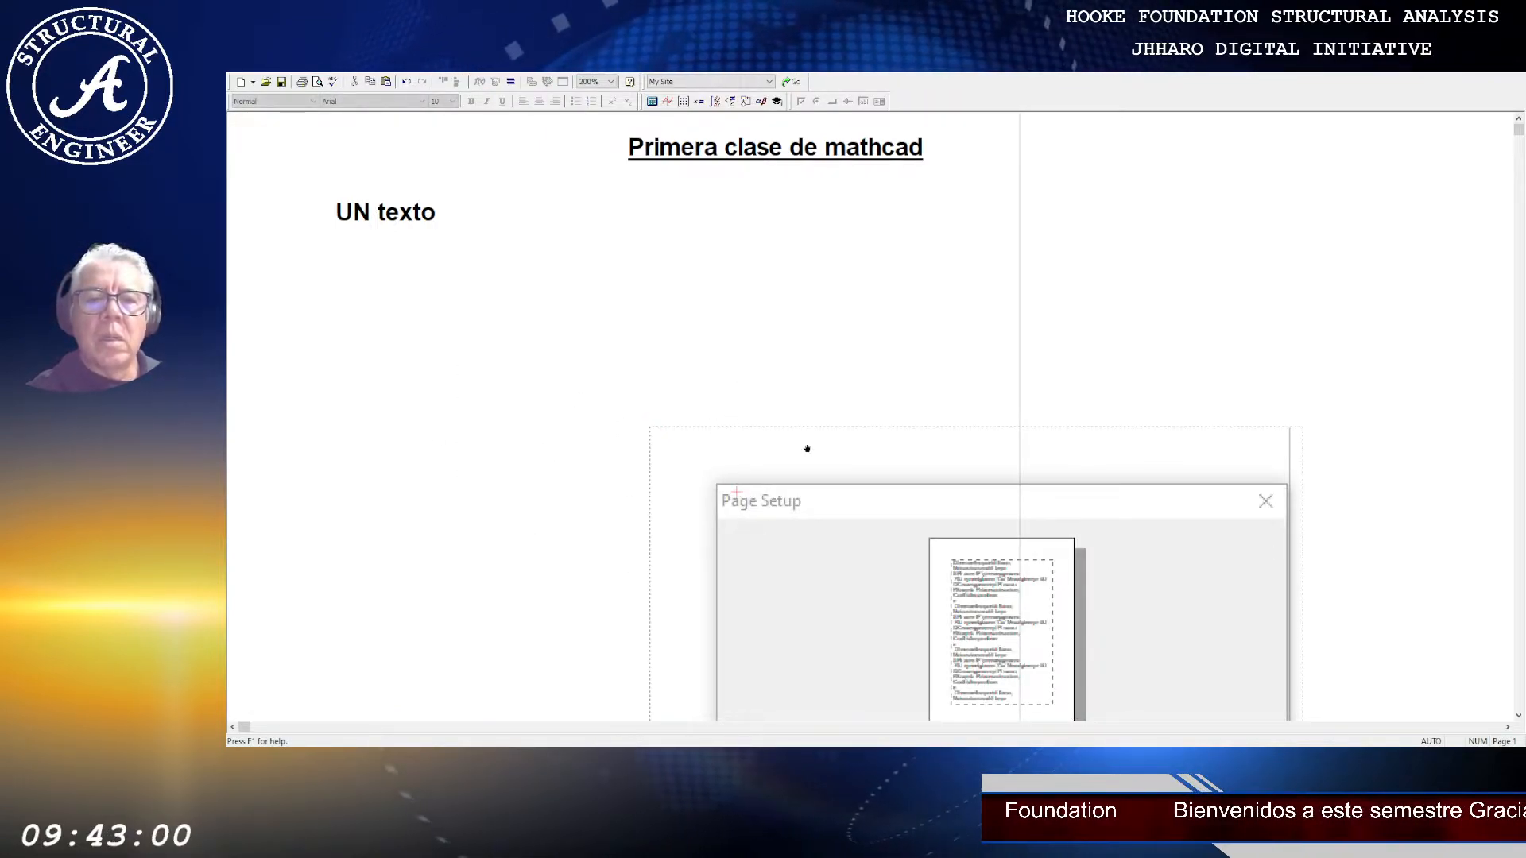
pyautogui.moveTo(793, 431); pyautogui.dragTo(392, 261)
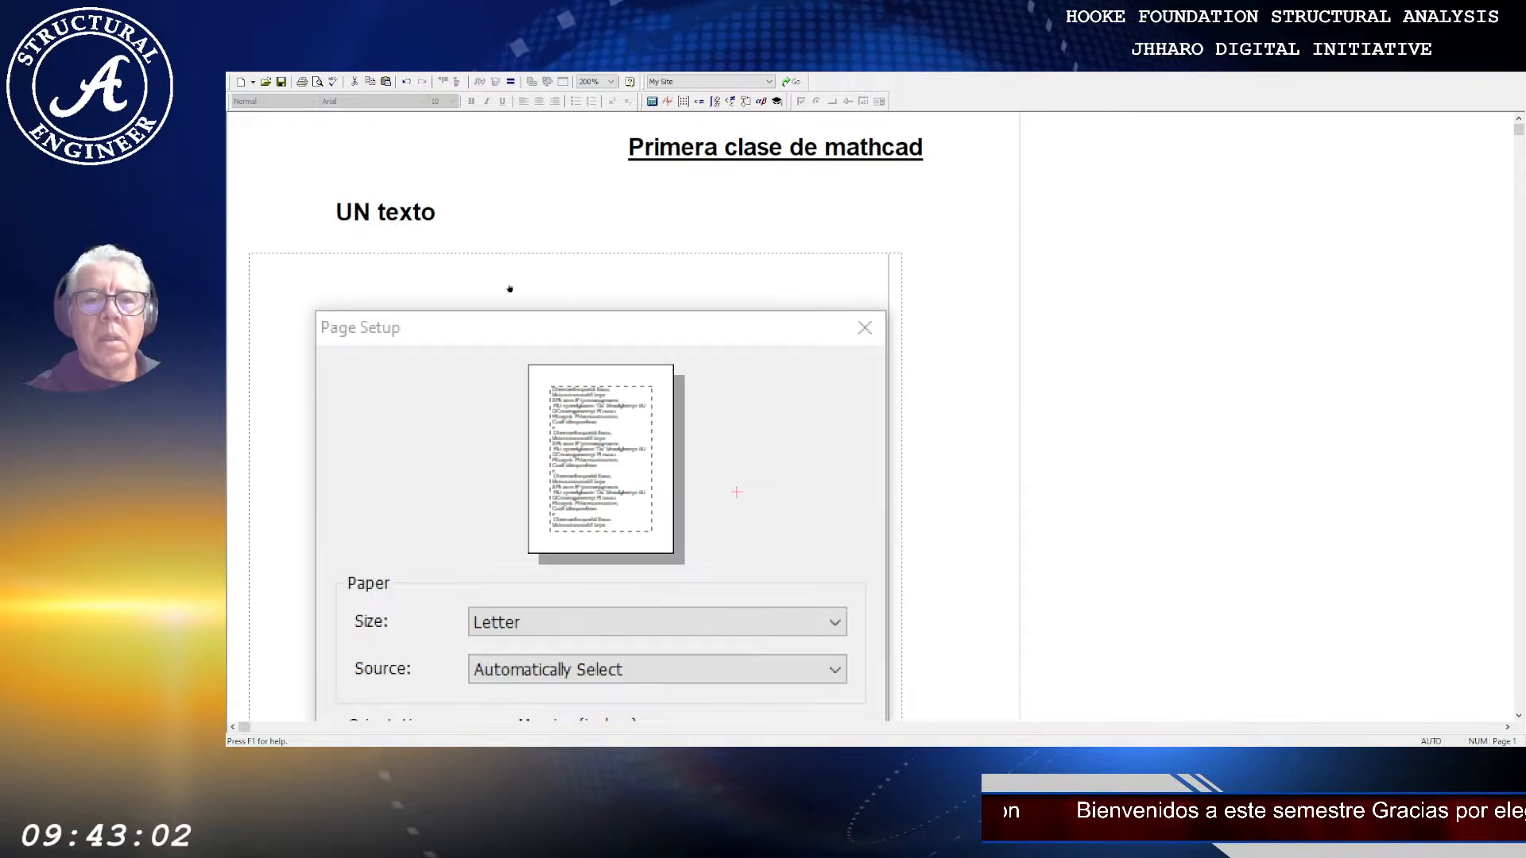
pyautogui.scroll(-4, 847, 387)
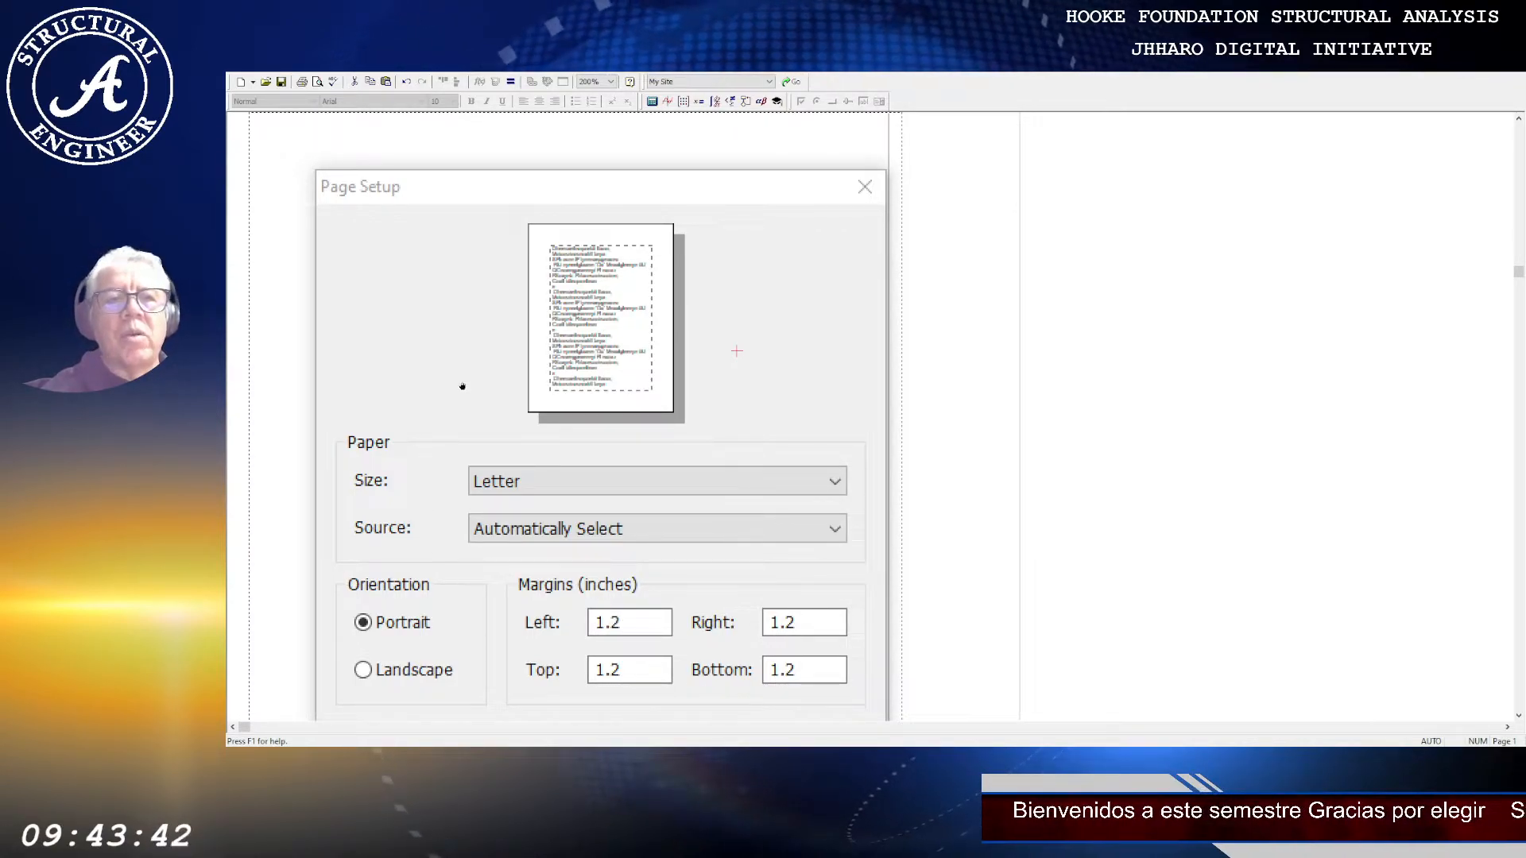
pyautogui.click(953, 209)
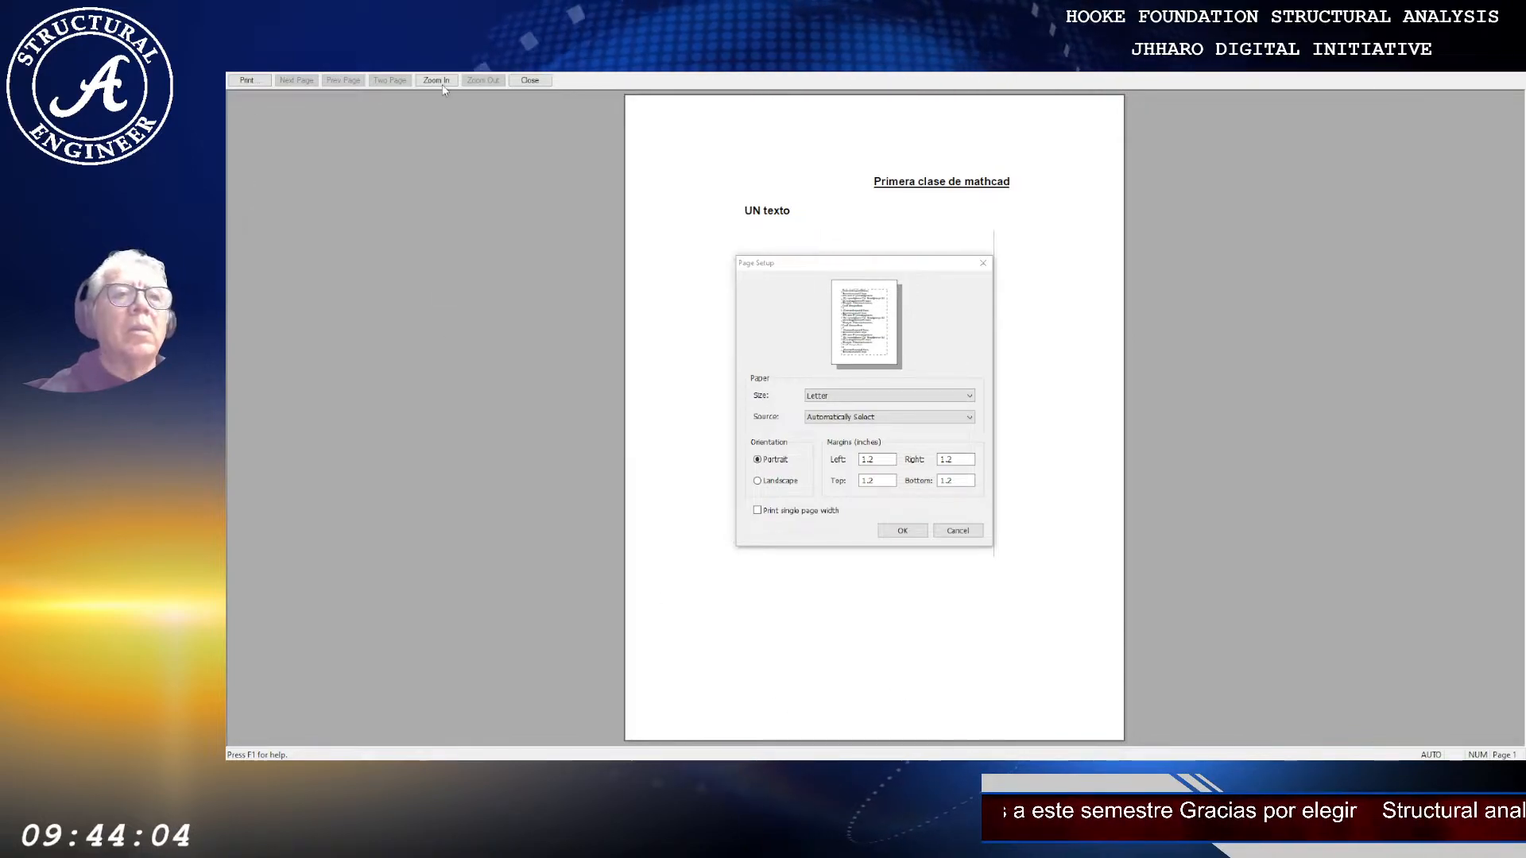
# Step: Close the print preview and set the worksheet zoom to 100%
pyautogui.click(527, 82)
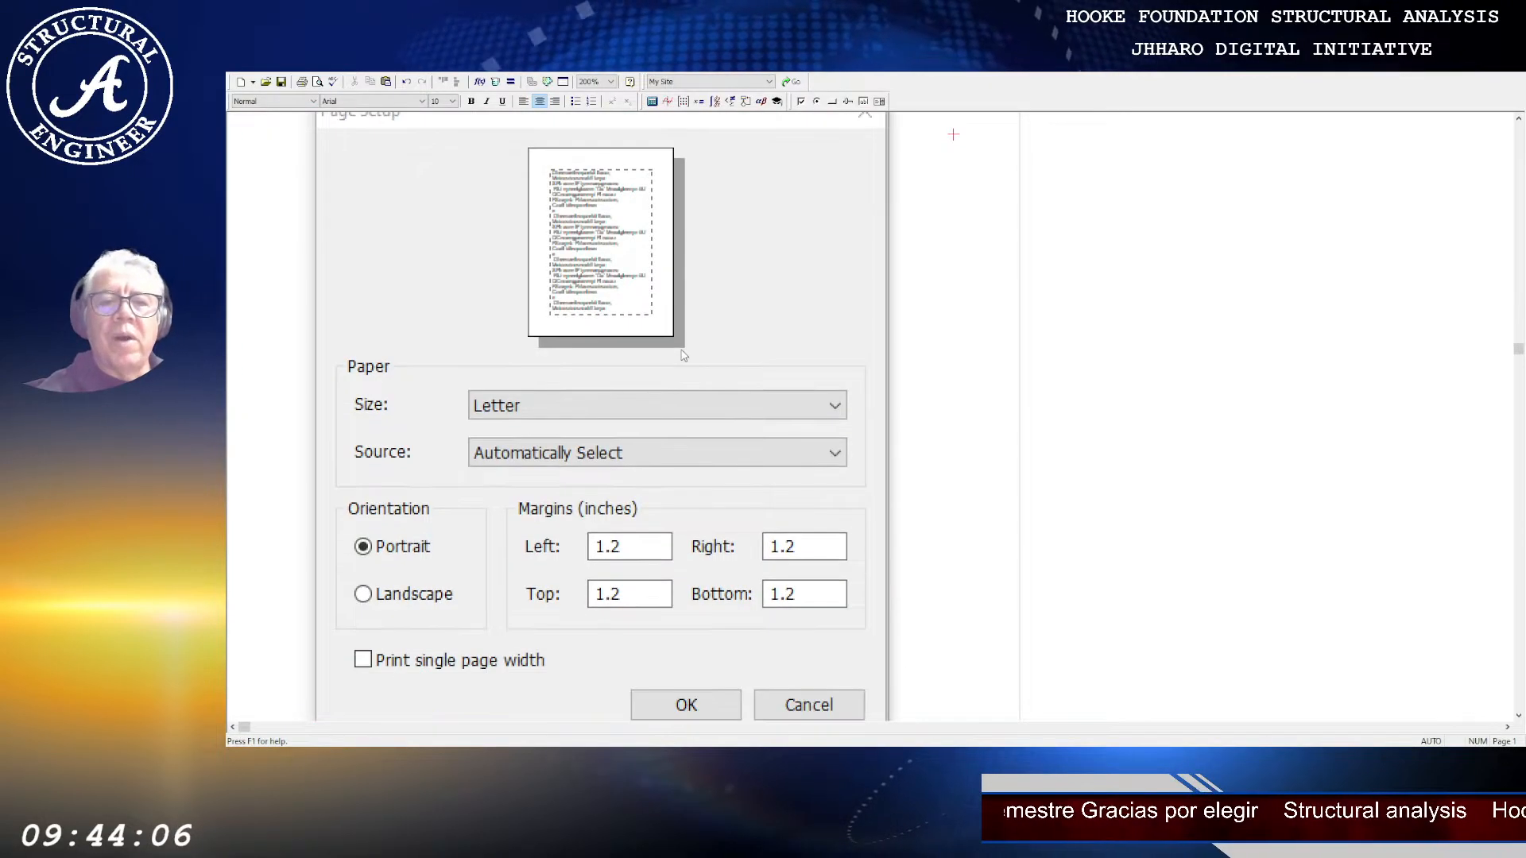
pyautogui.scroll(-1, 526, 502)
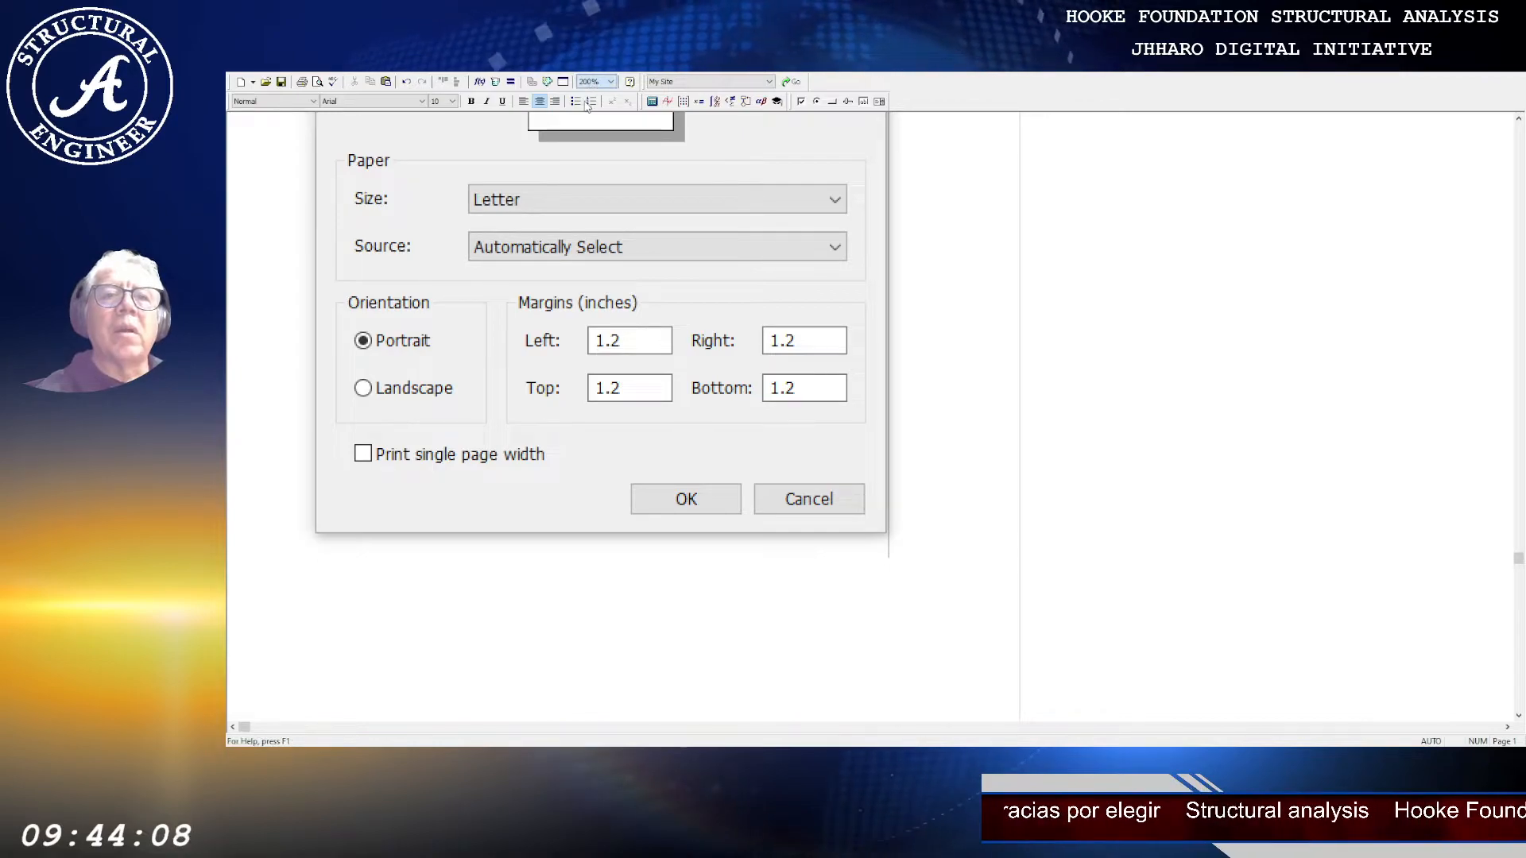
pyautogui.click(584, 126)
pyautogui.scroll(-2, 307, 432)
# Step: Paste the print preview screenshot below the Page Setup image, check how it fits the page, and delete it
pyautogui.click(271, 370)
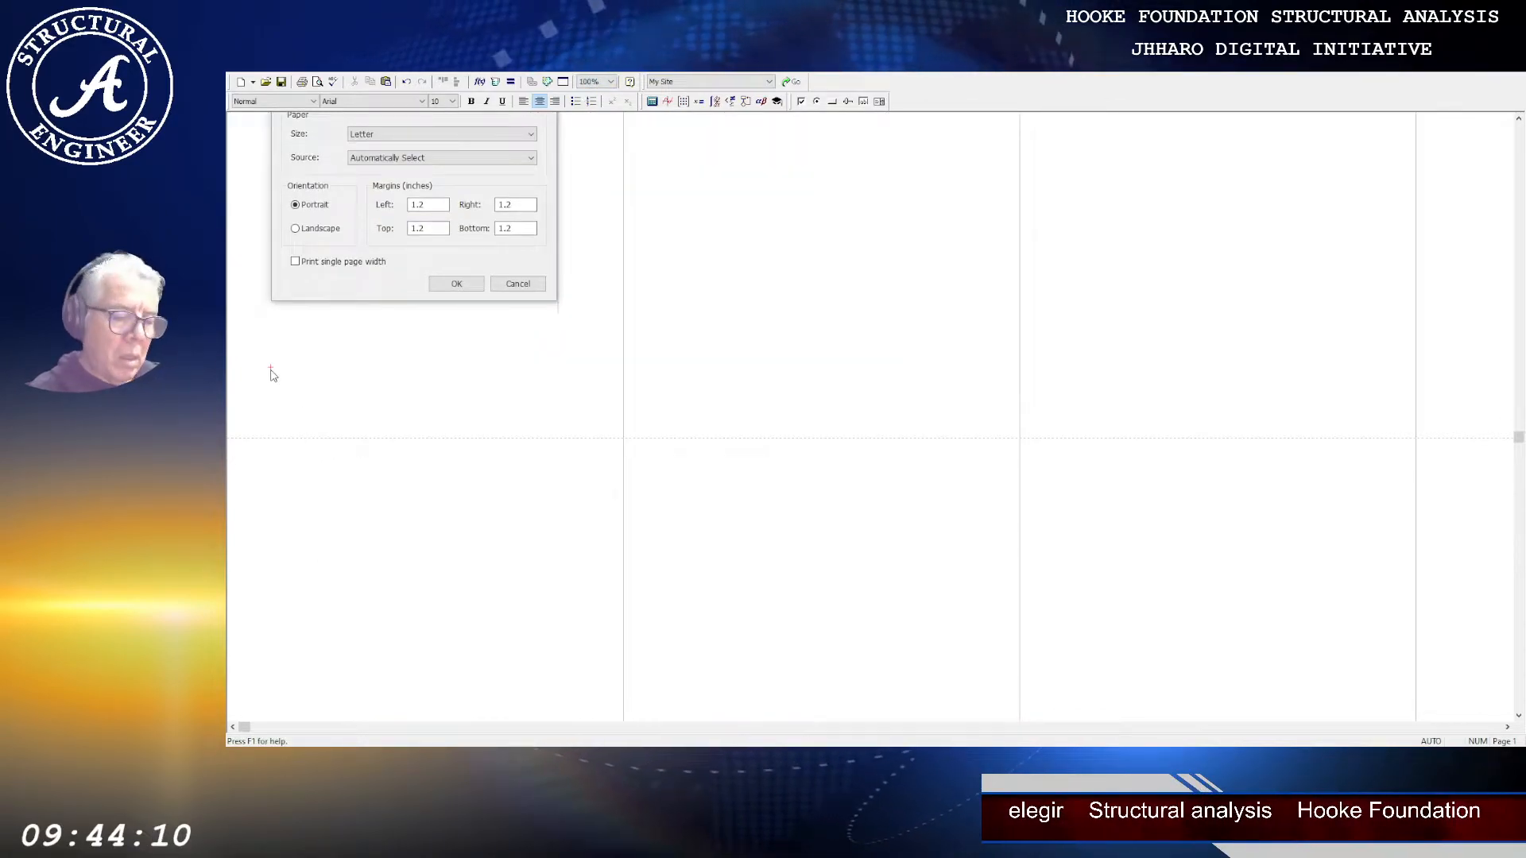
pyautogui.hotkey('ctrl', 'v')
pyautogui.scroll(-4, 624, 456)
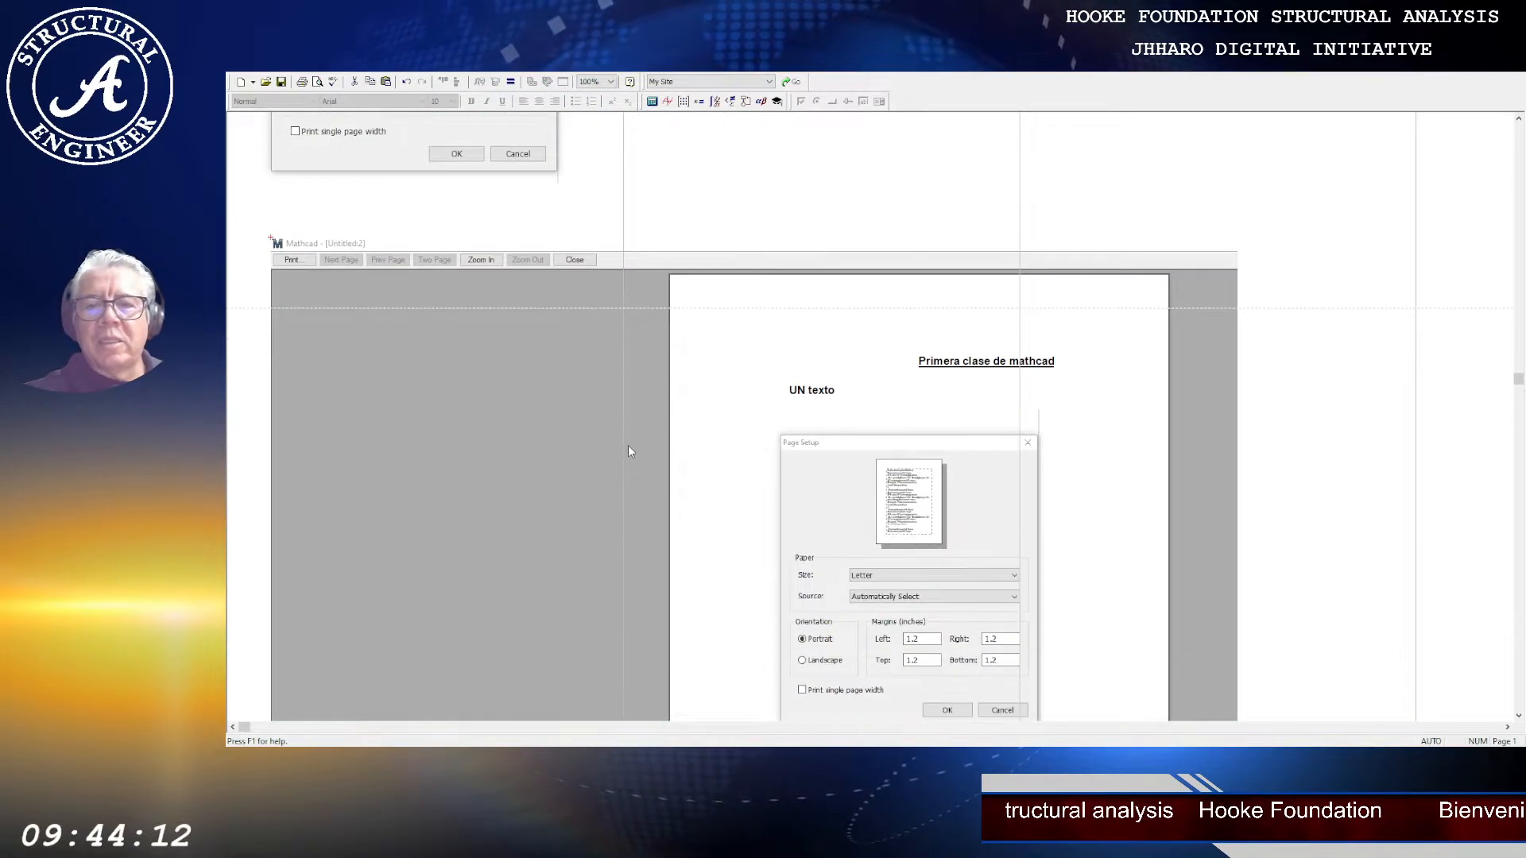
pyautogui.scroll(-1, 621, 466)
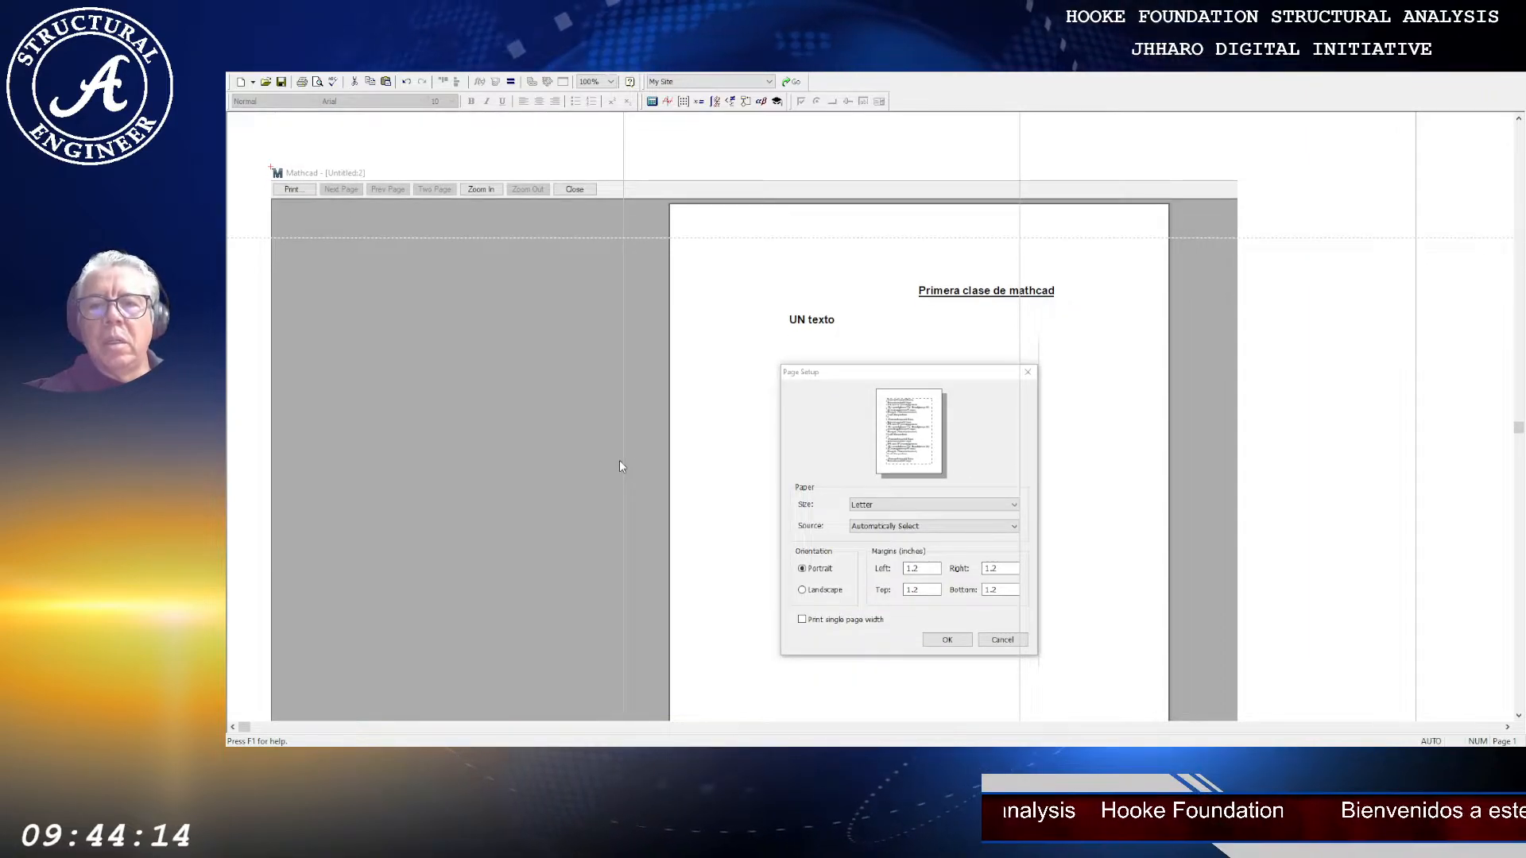
pyautogui.scroll(1, 803, 495)
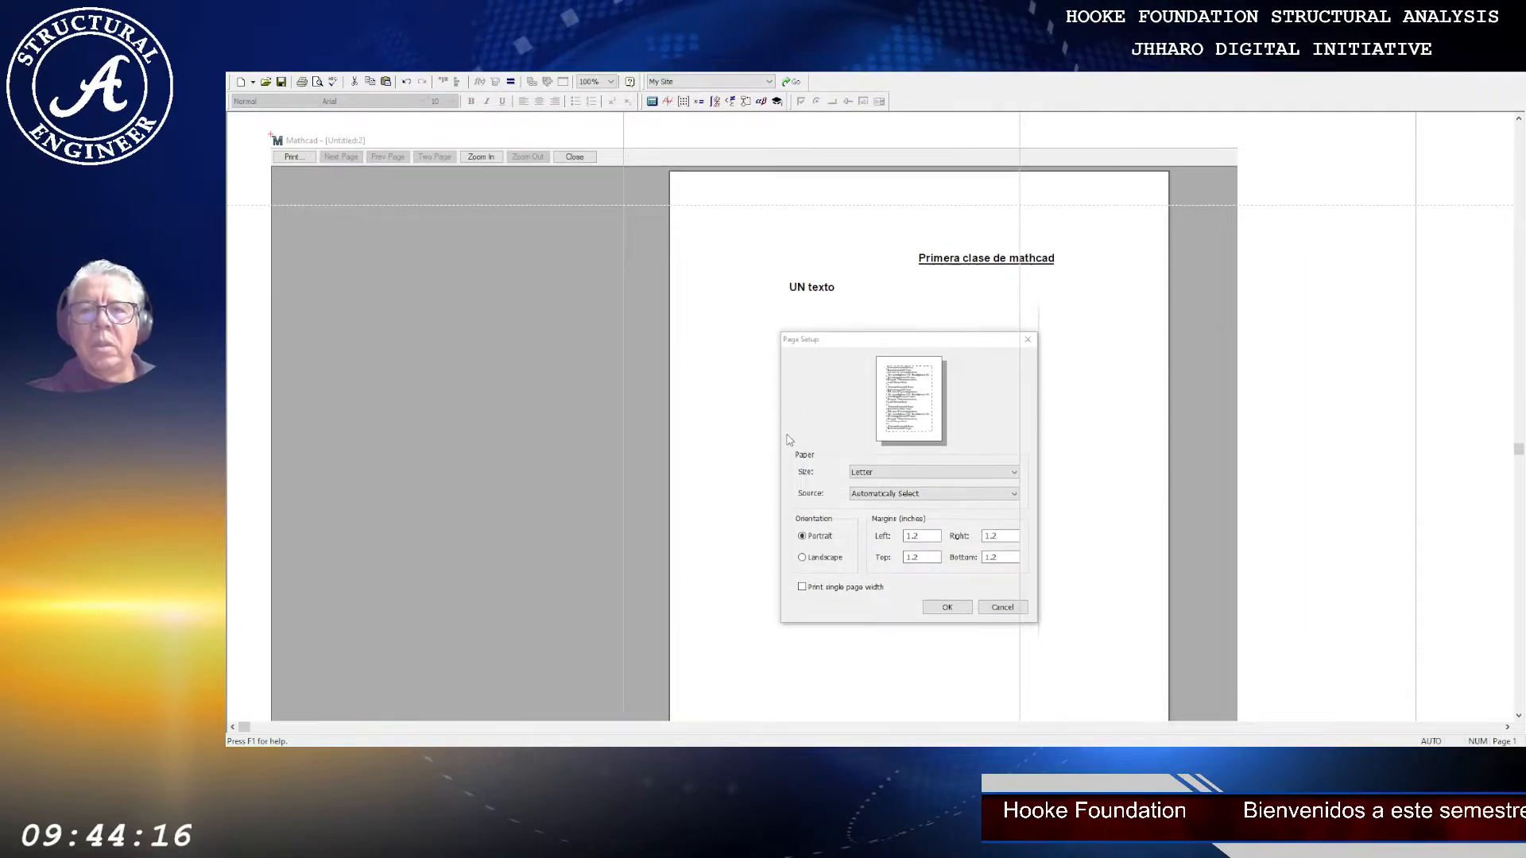
pyautogui.click(445, 318)
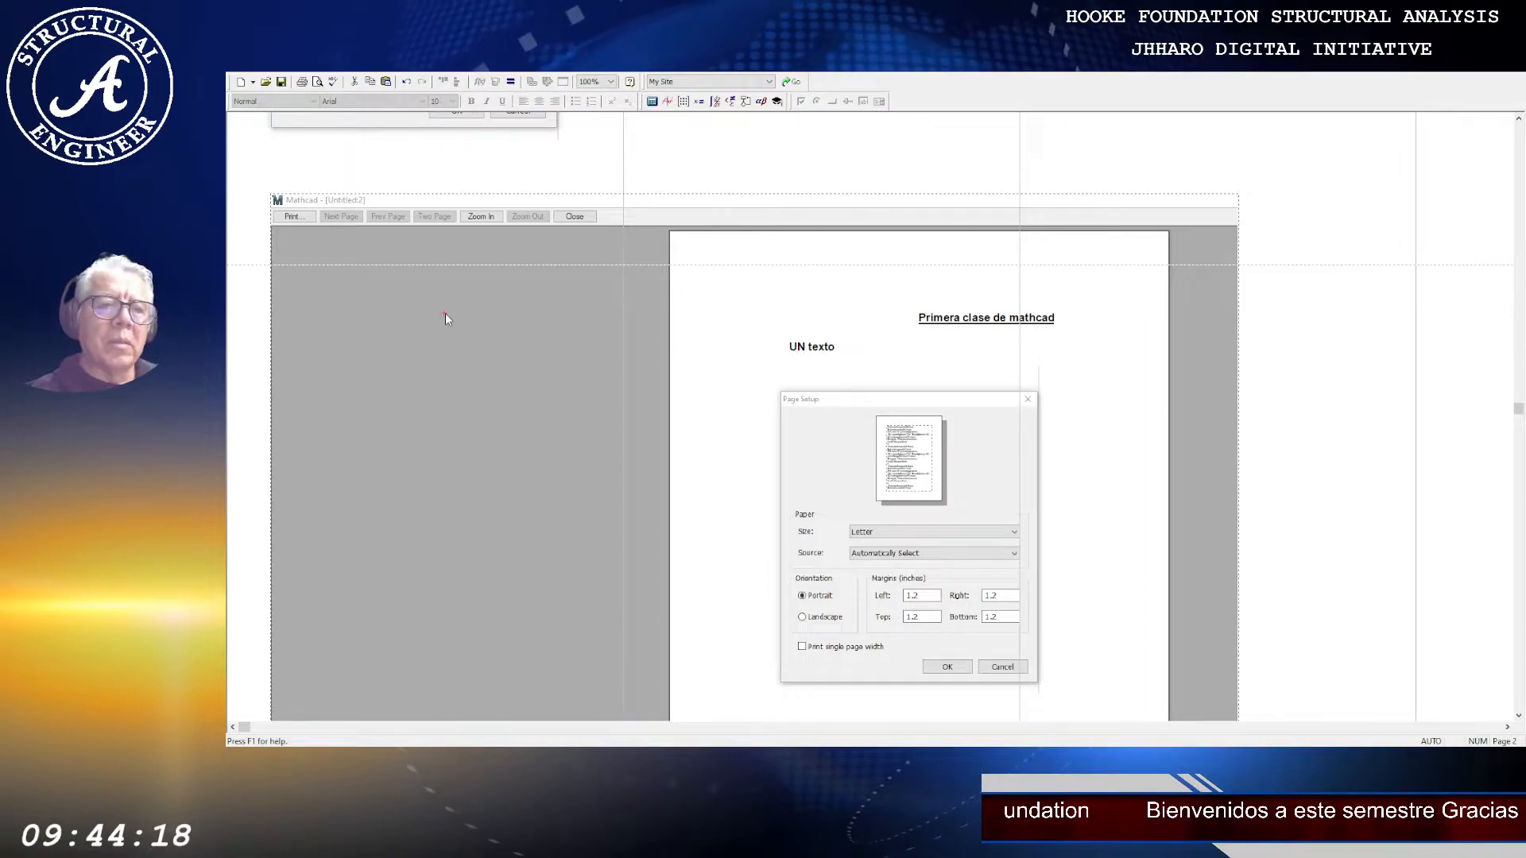
pyautogui.press('Delete')
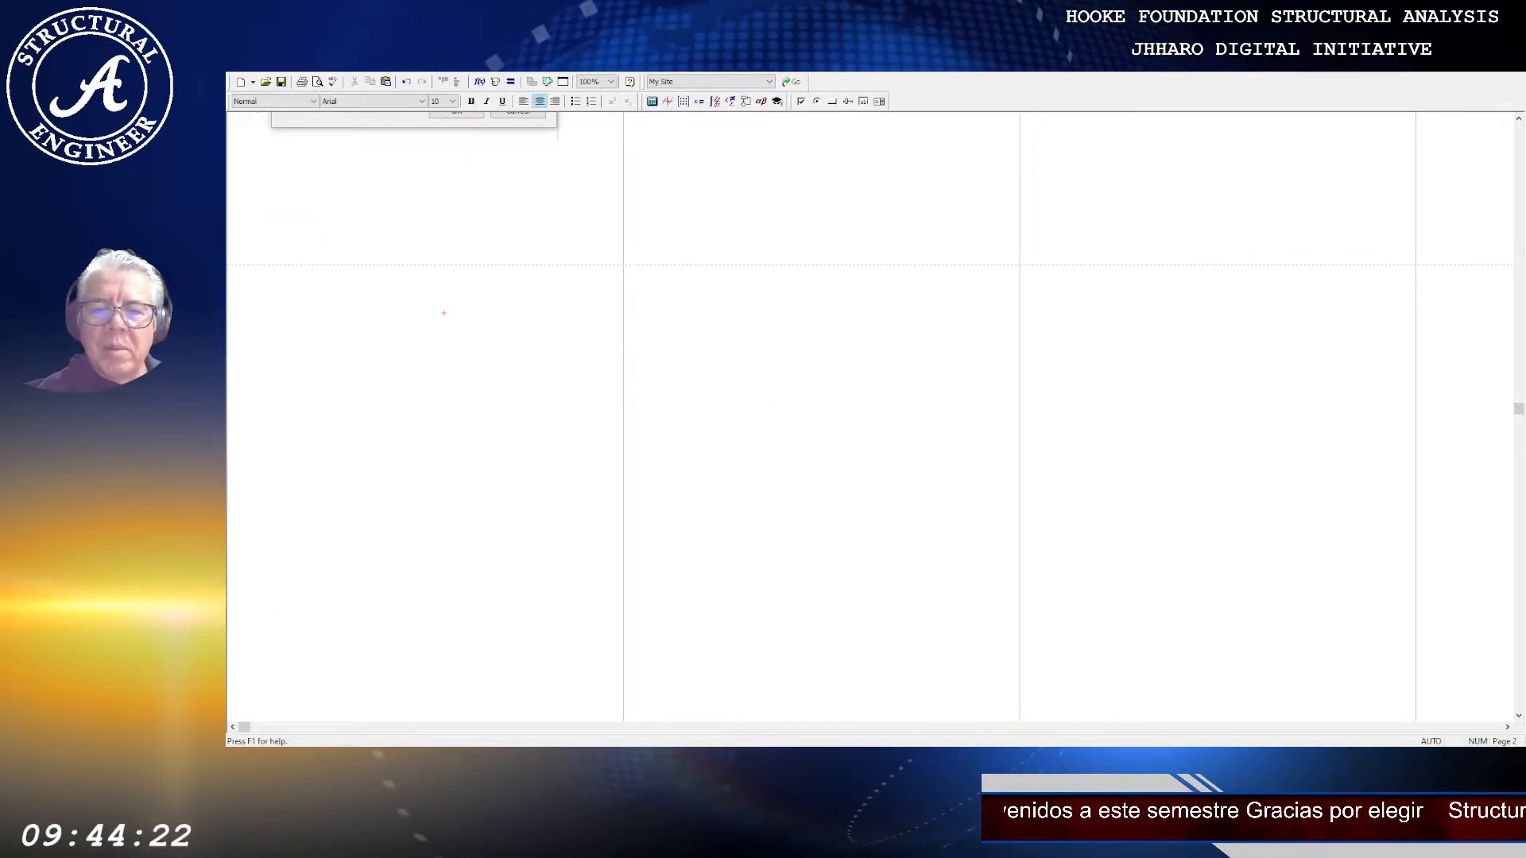
# Step: Check the worksheet's print preview and return to its first page
pyautogui.click(317, 81)
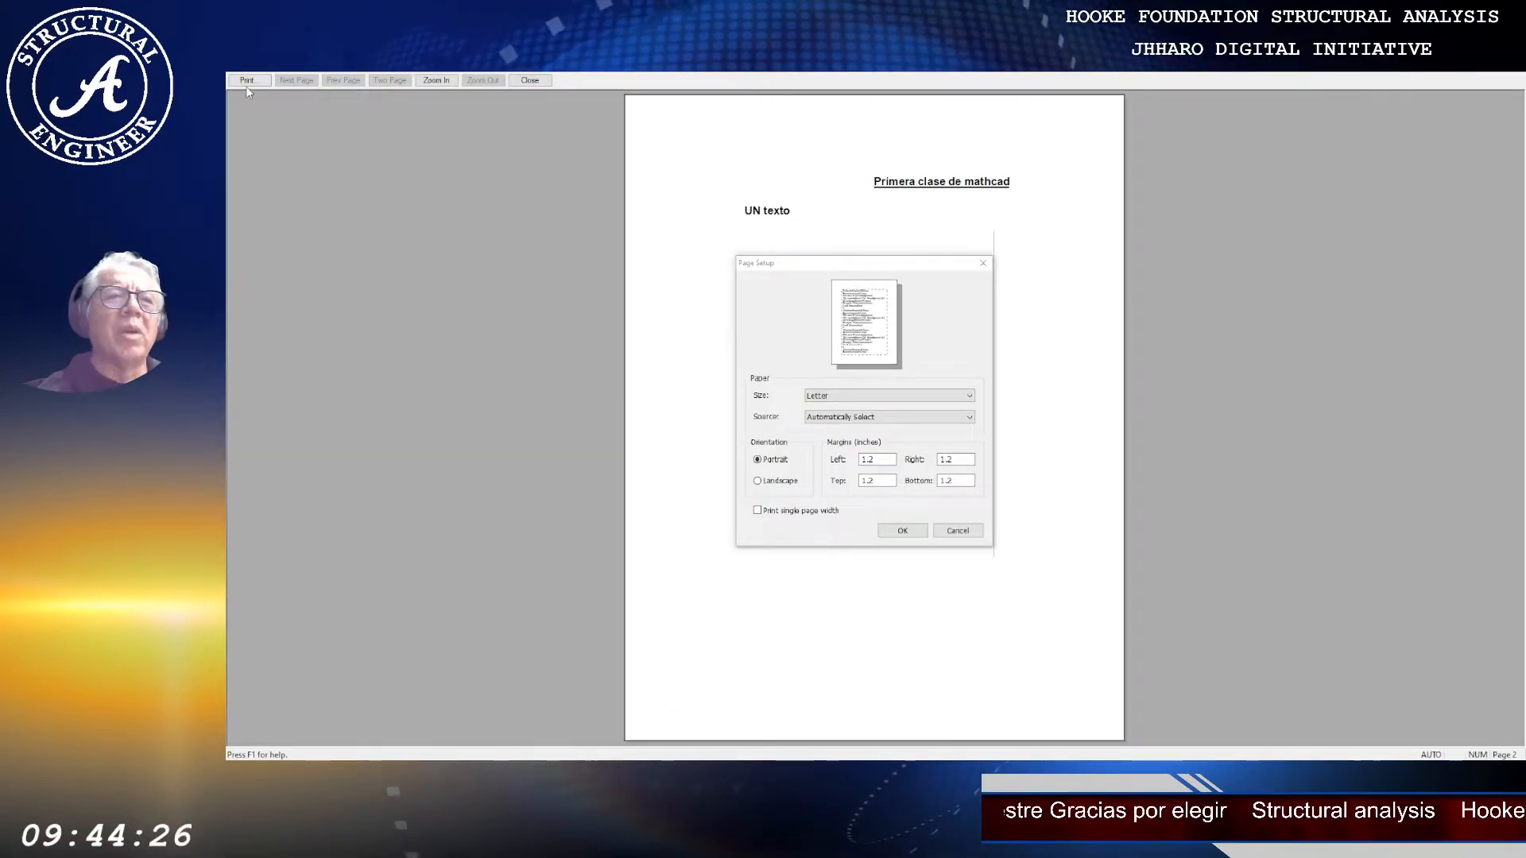
pyautogui.click(532, 83)
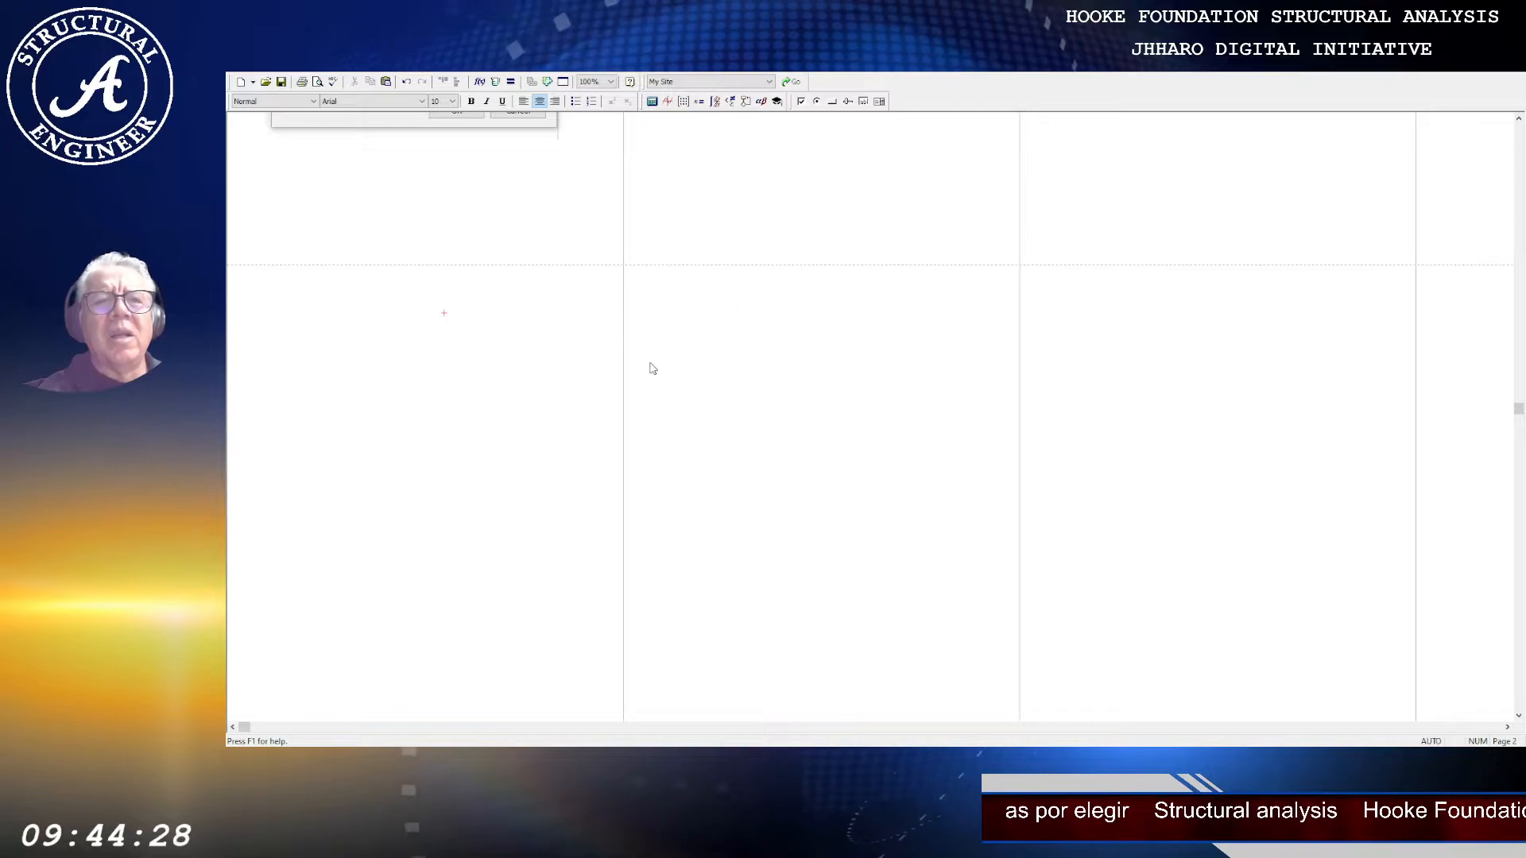
pyautogui.scroll(4, 474, 397)
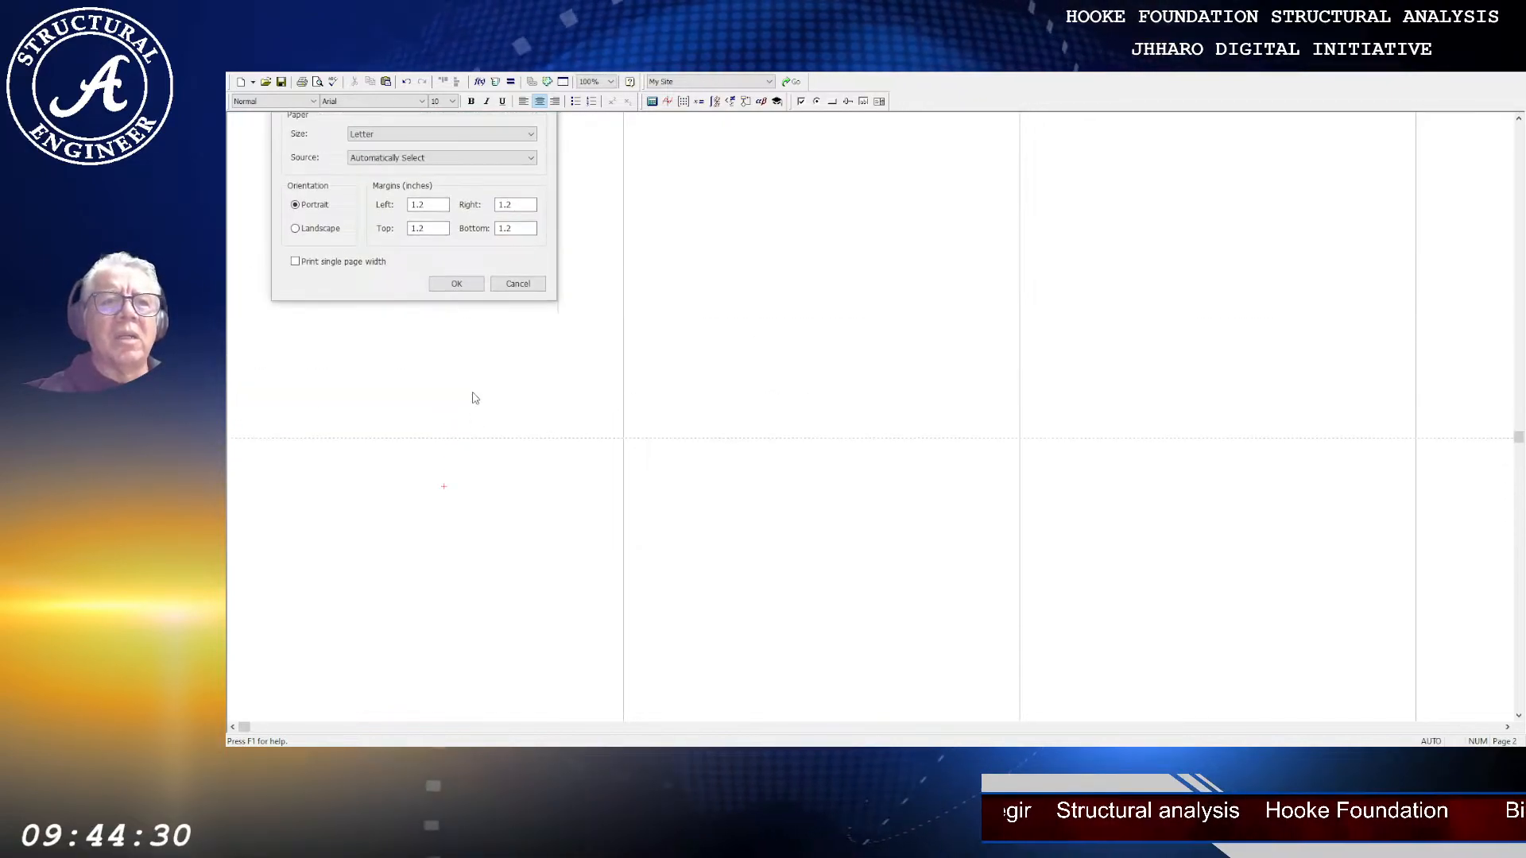
pyautogui.scroll(2, 473, 397)
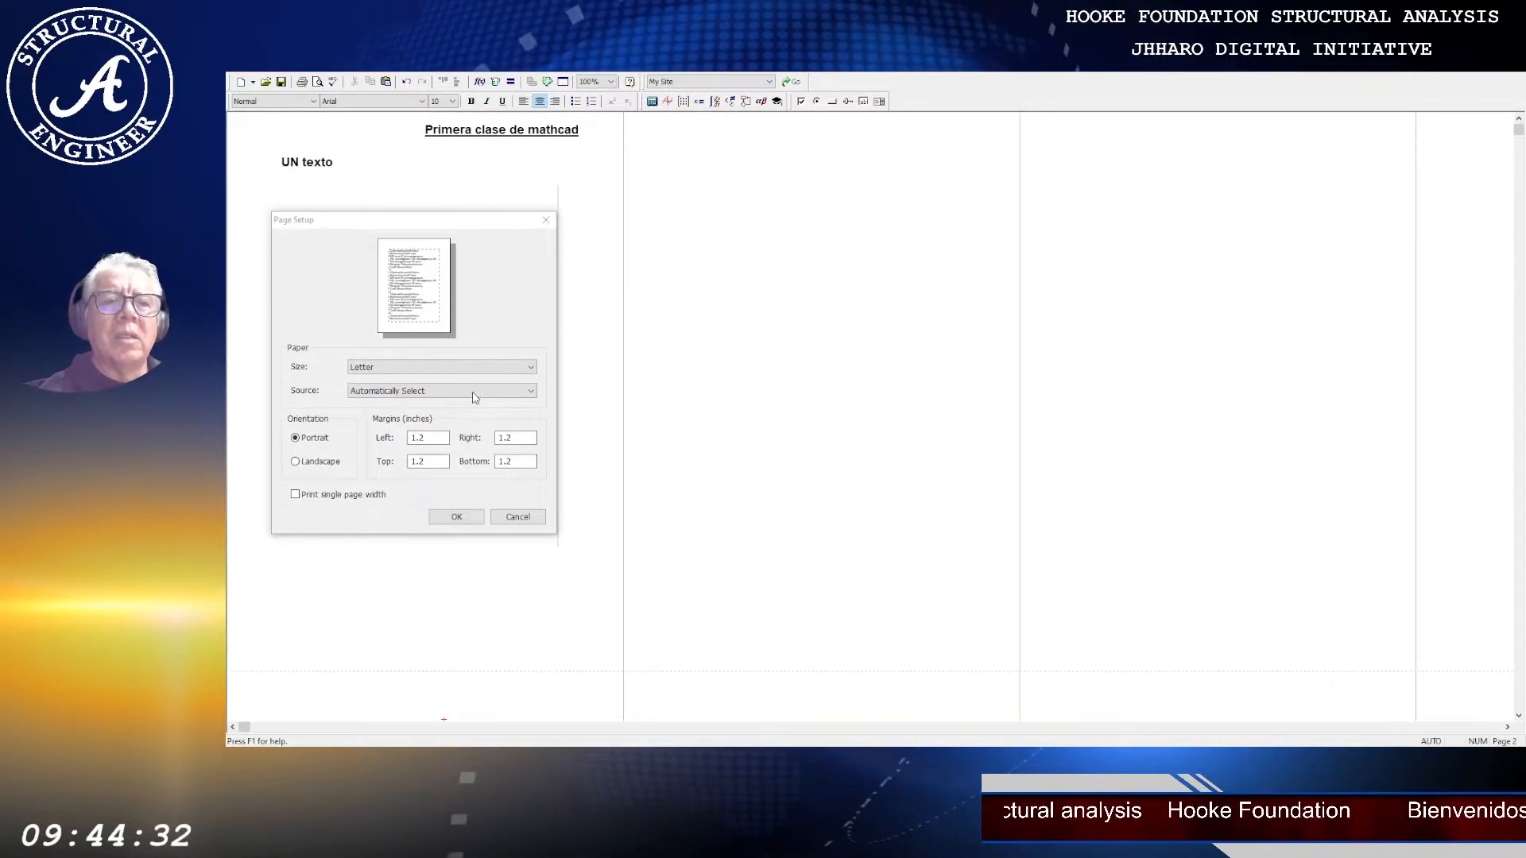
# Step: Paste the print preview screenshot again in the blank area below the Page Setup image on the first page
pyautogui.click(369, 634)
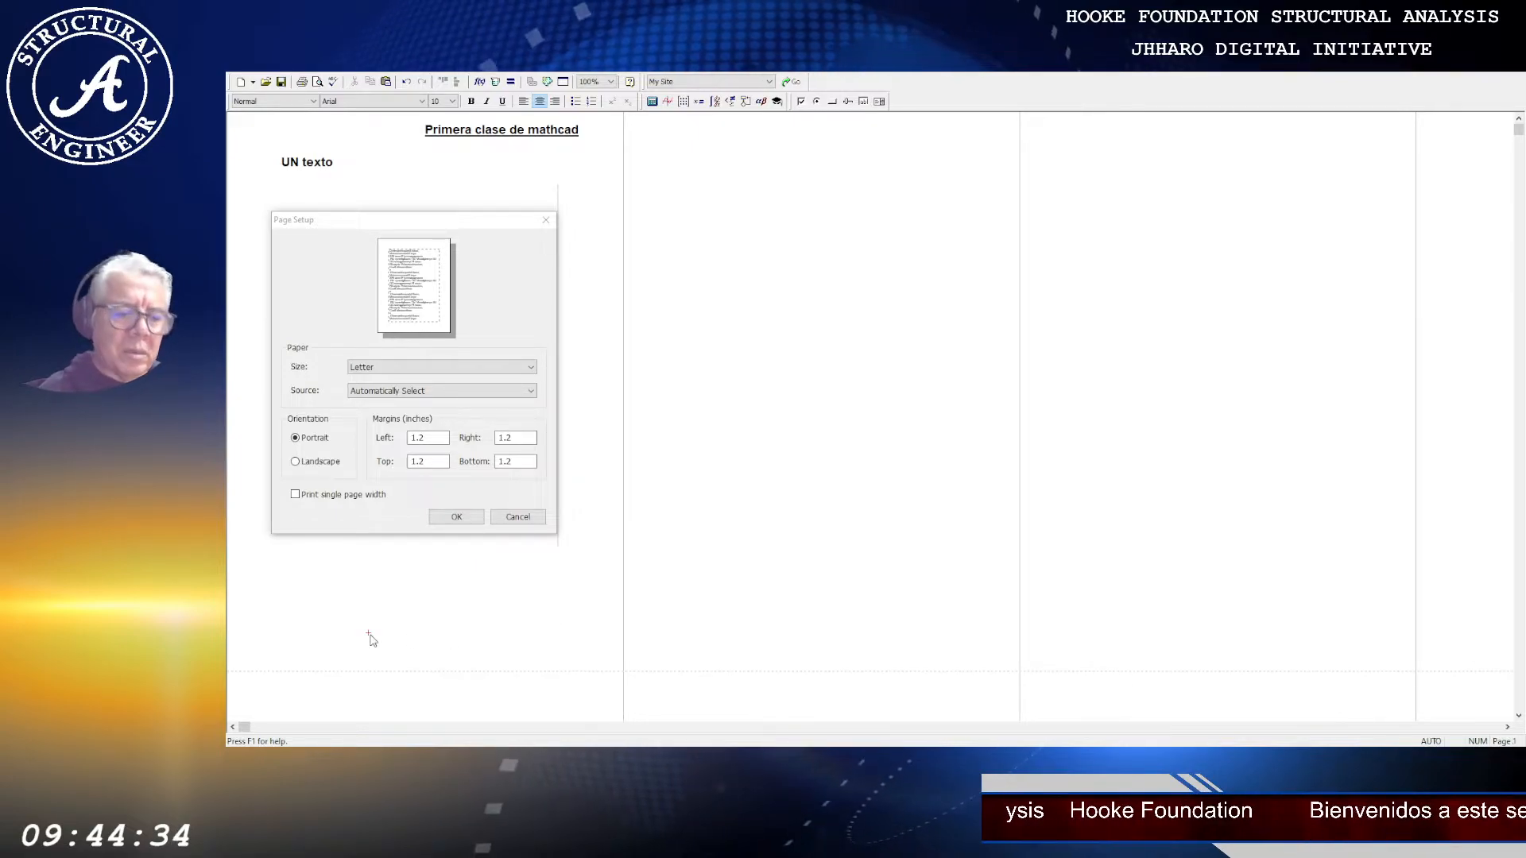
pyautogui.hotkey('ctrl', 'v')
pyautogui.scroll(-2, 689, 604)
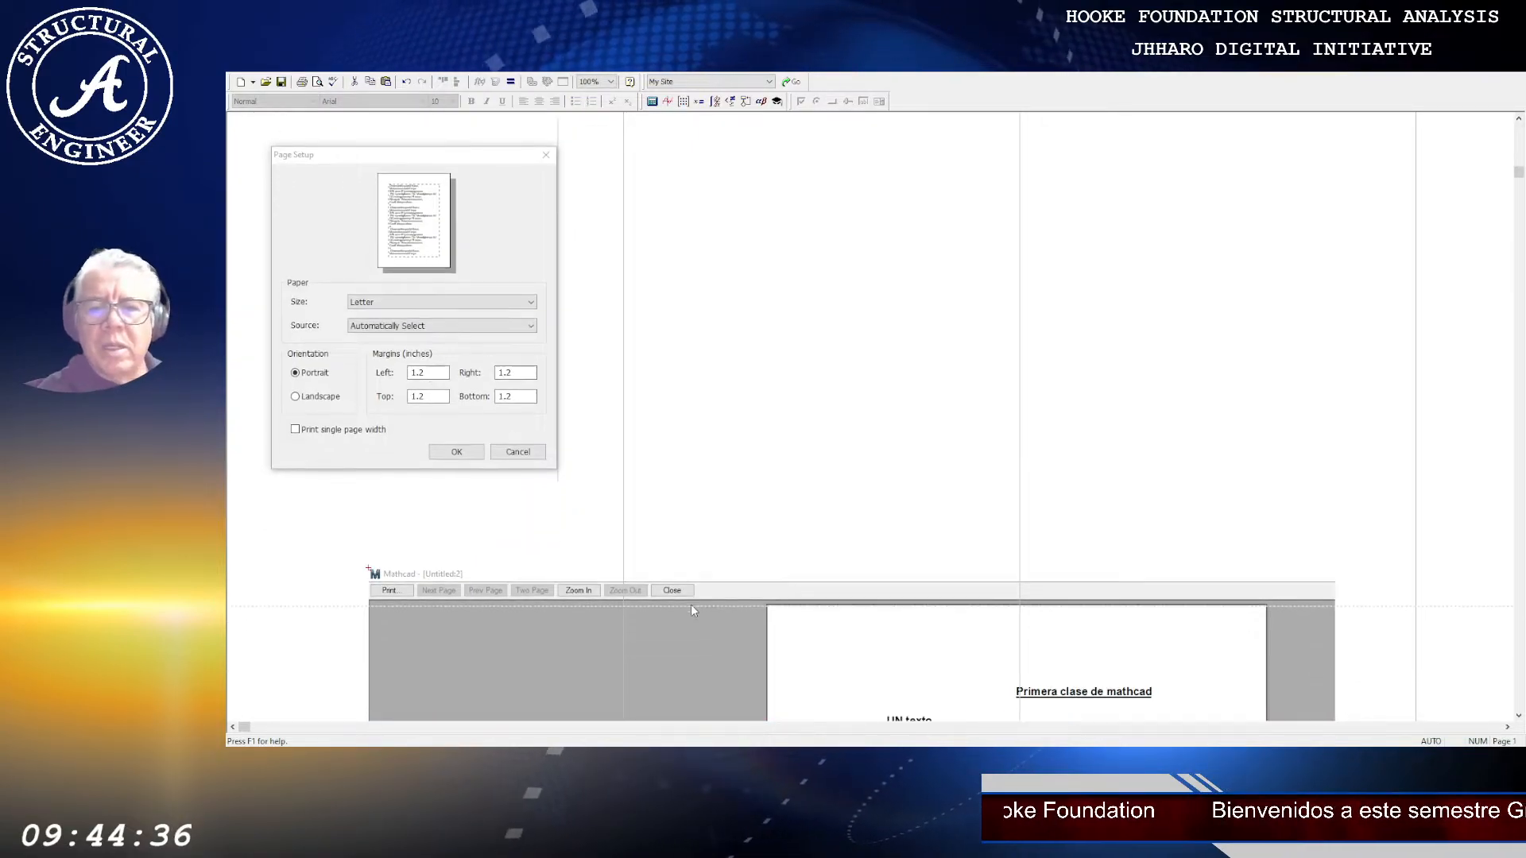
pyautogui.scroll(-3, 775, 629)
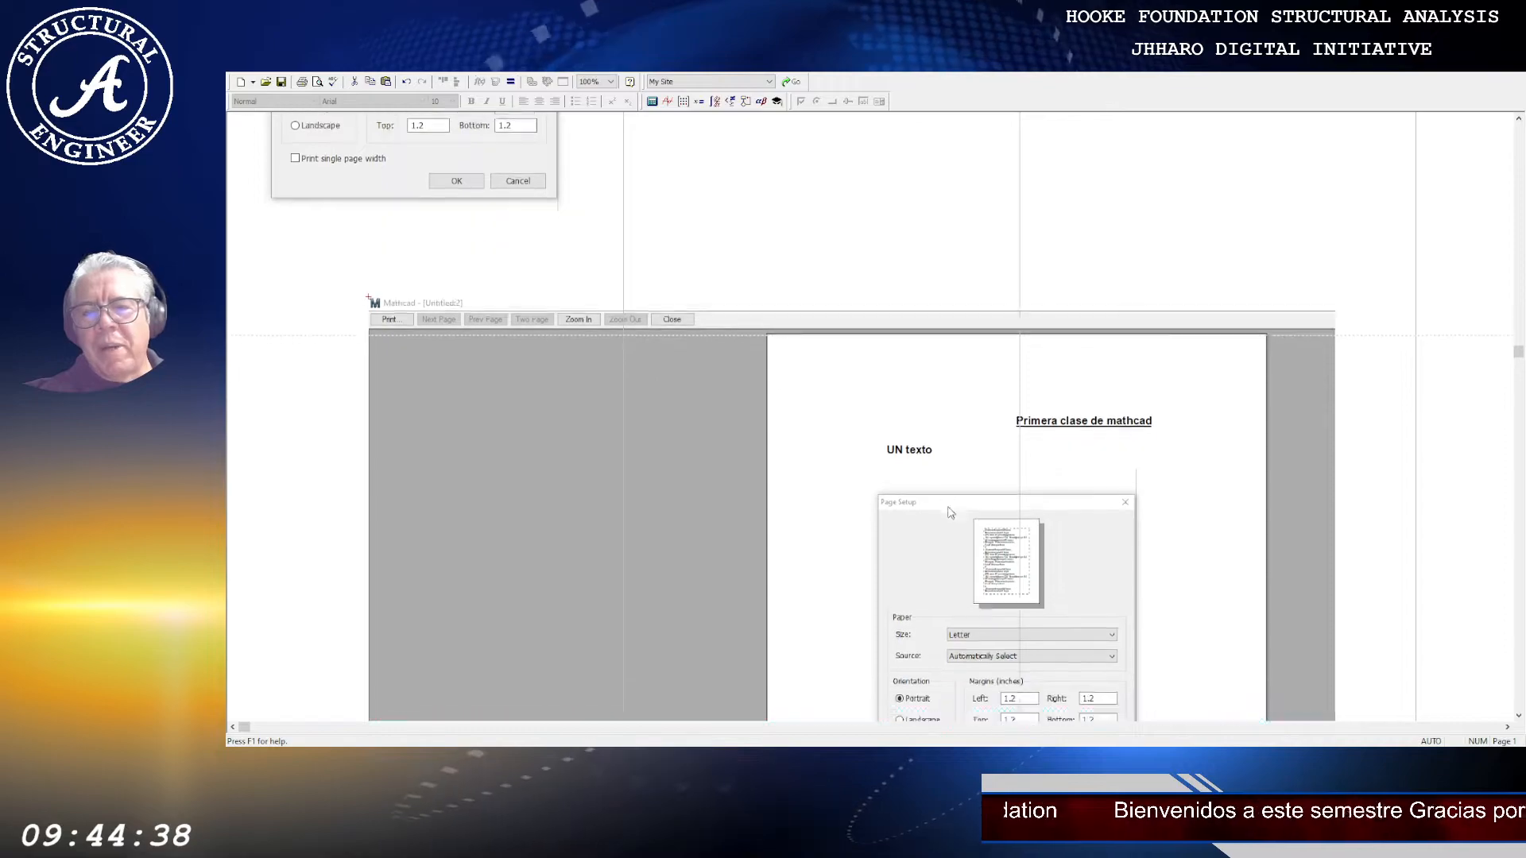
pyautogui.scroll(-2, 916, 433)
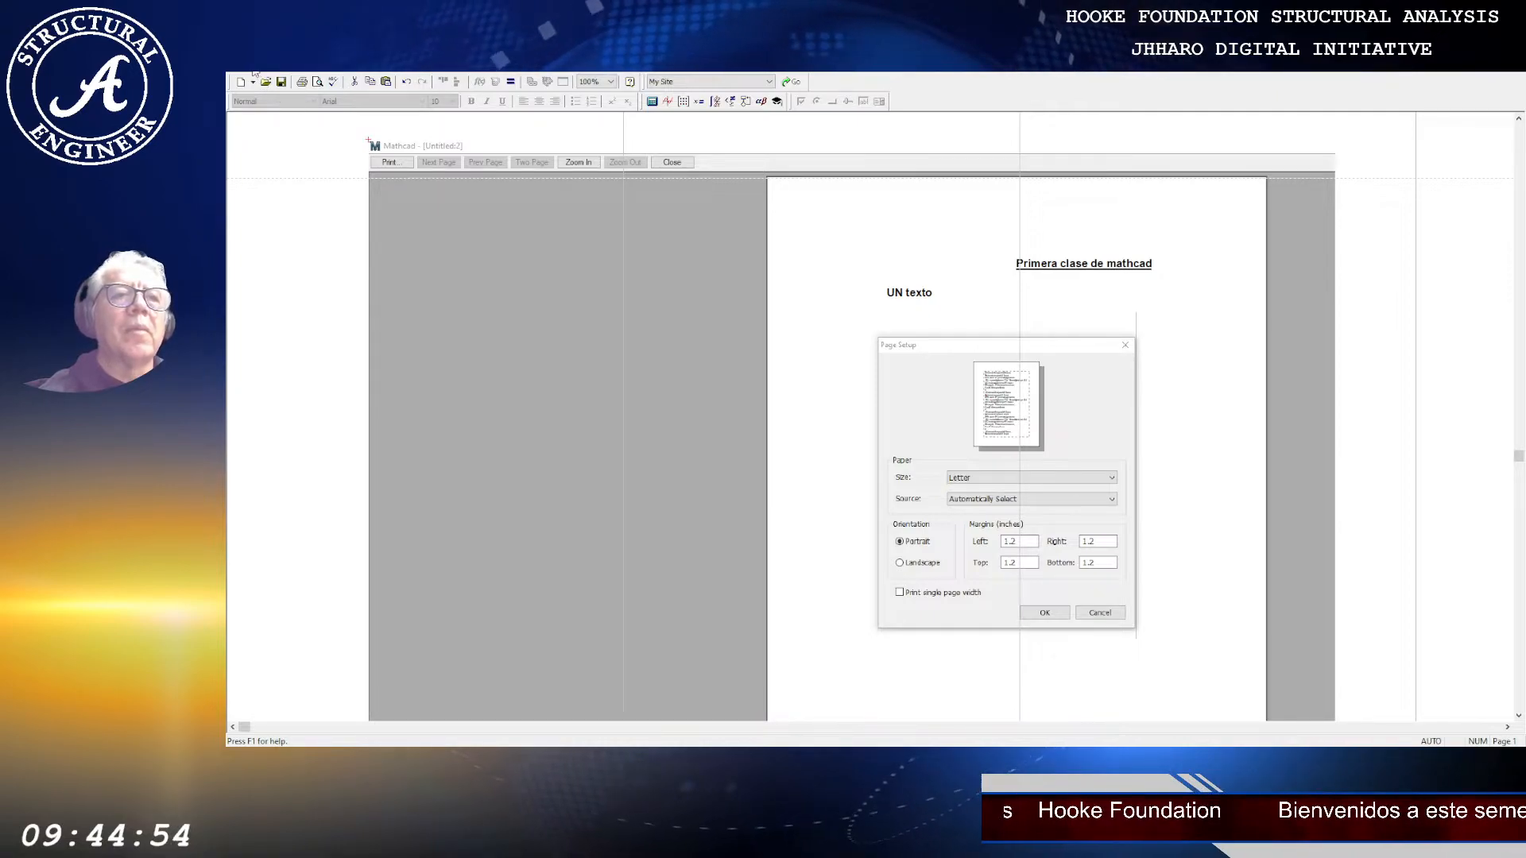
# Step: Preview how the worksheet with the pasted screenshot is divided into printed pages, and close the preview
pyautogui.click(960, 261)
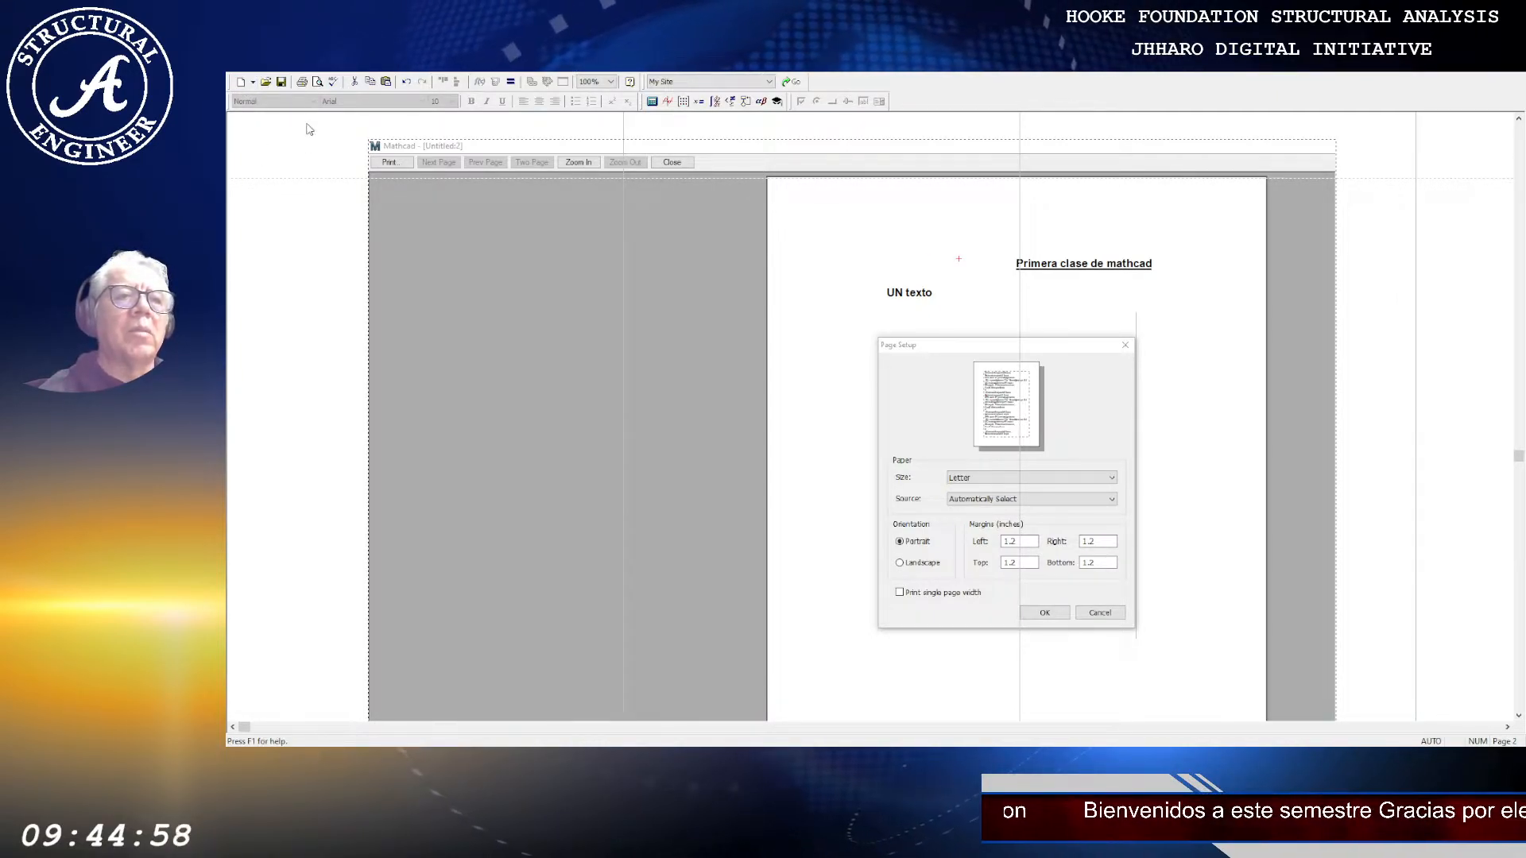
pyautogui.click(315, 83)
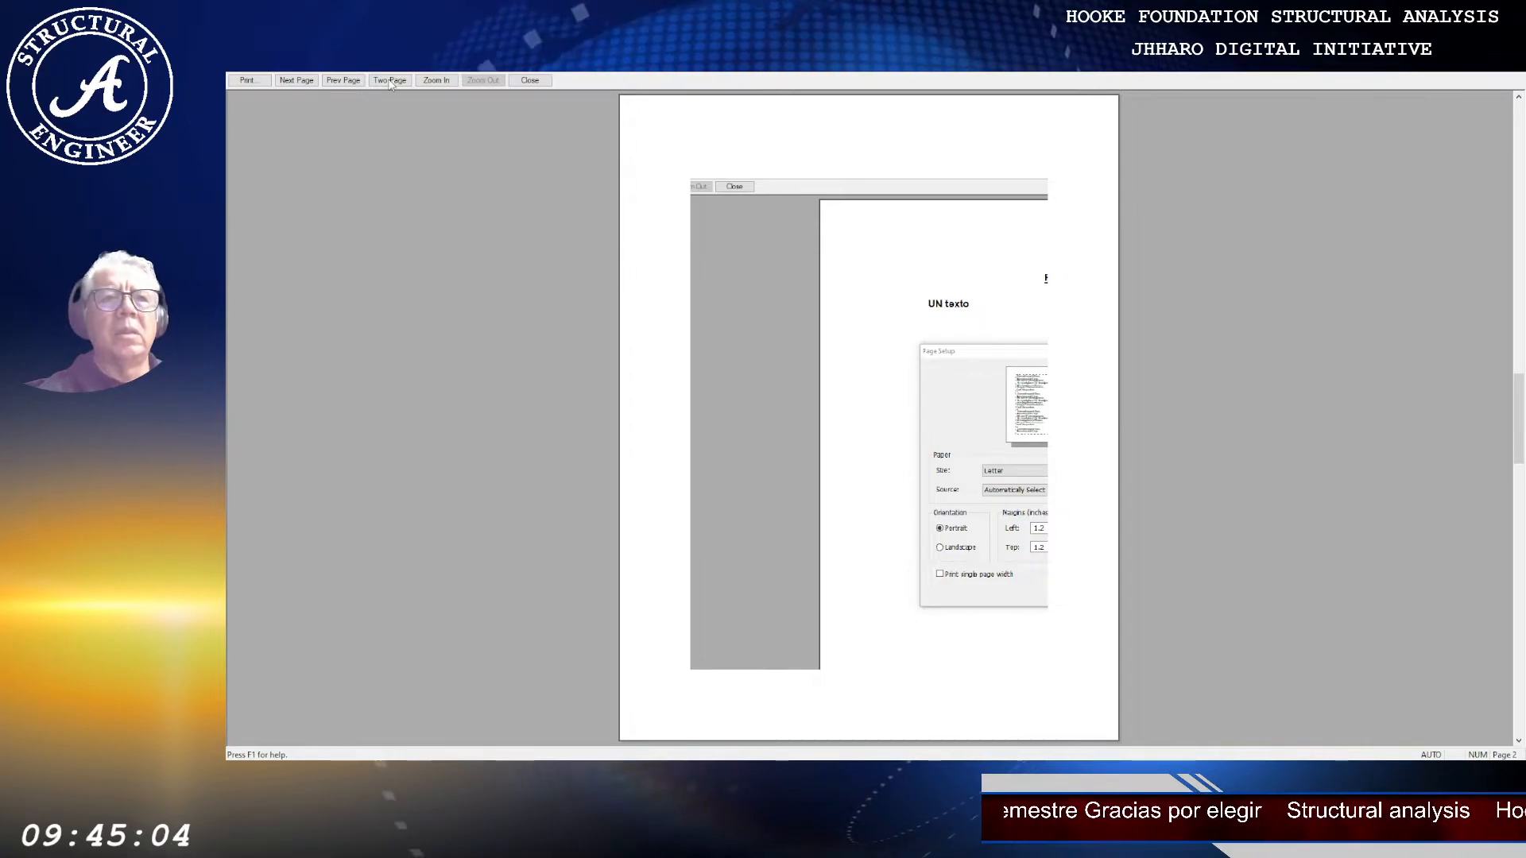
pyautogui.click(530, 80)
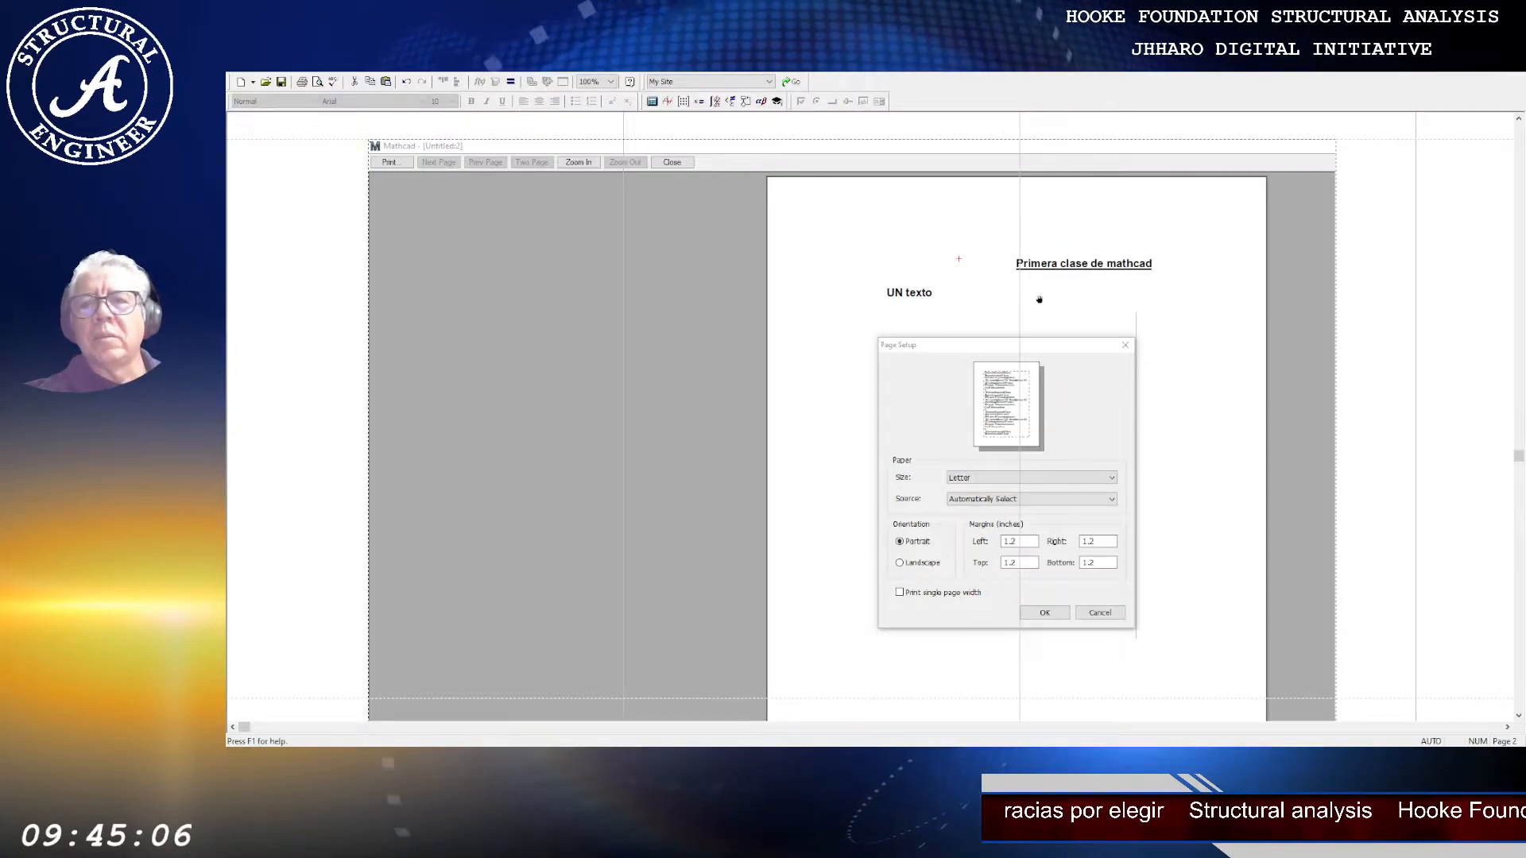
# Step: Delete the large print preview screenshot that extends across the page margins and return to the first page
pyautogui.click(287, 233)
pyautogui.scroll(-2, 284, 278)
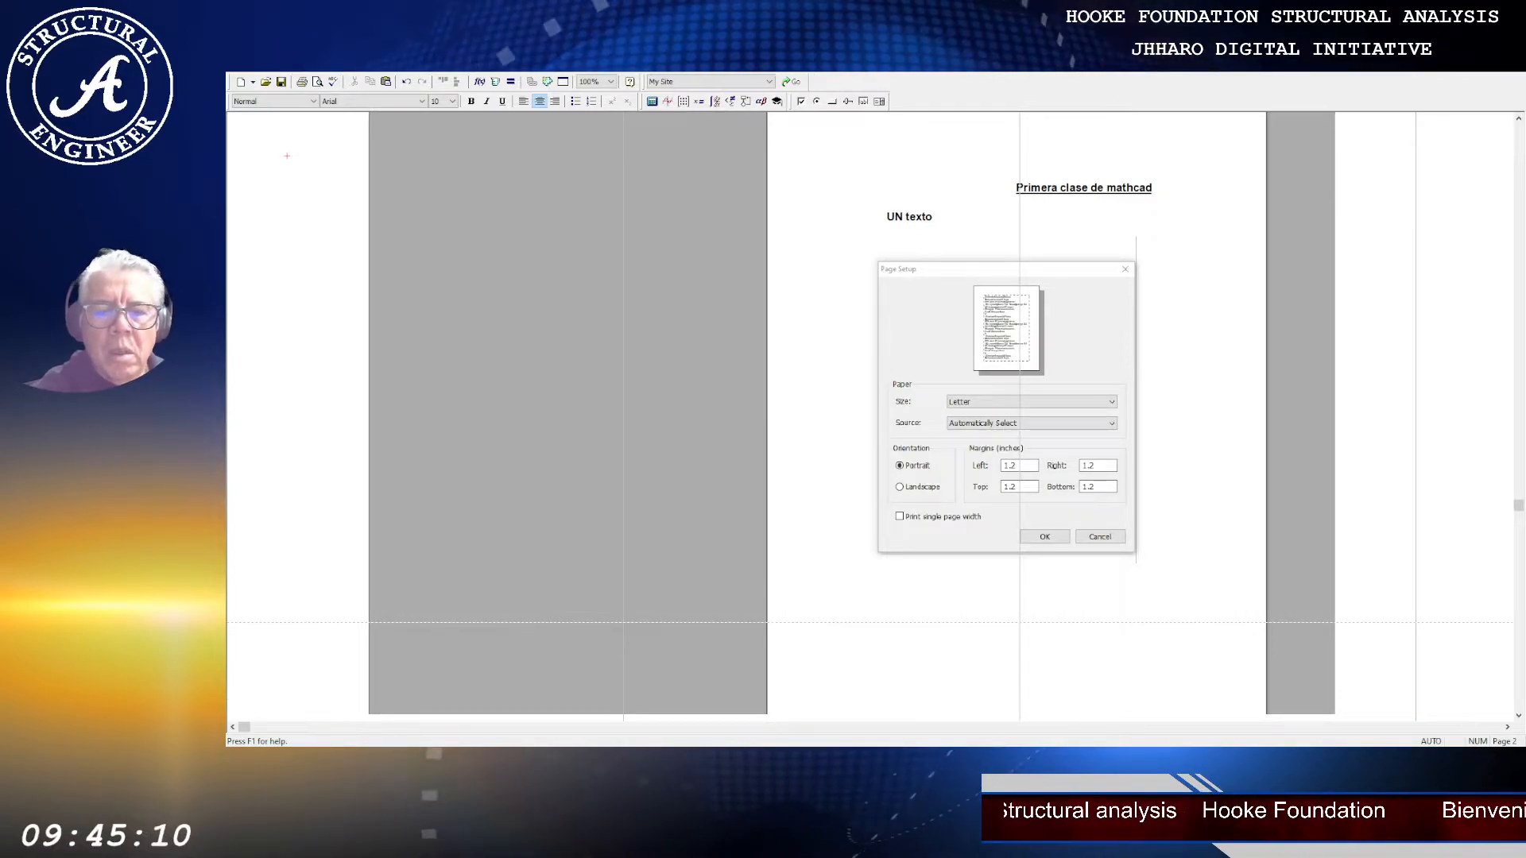
pyautogui.scroll(-4, 496, 594)
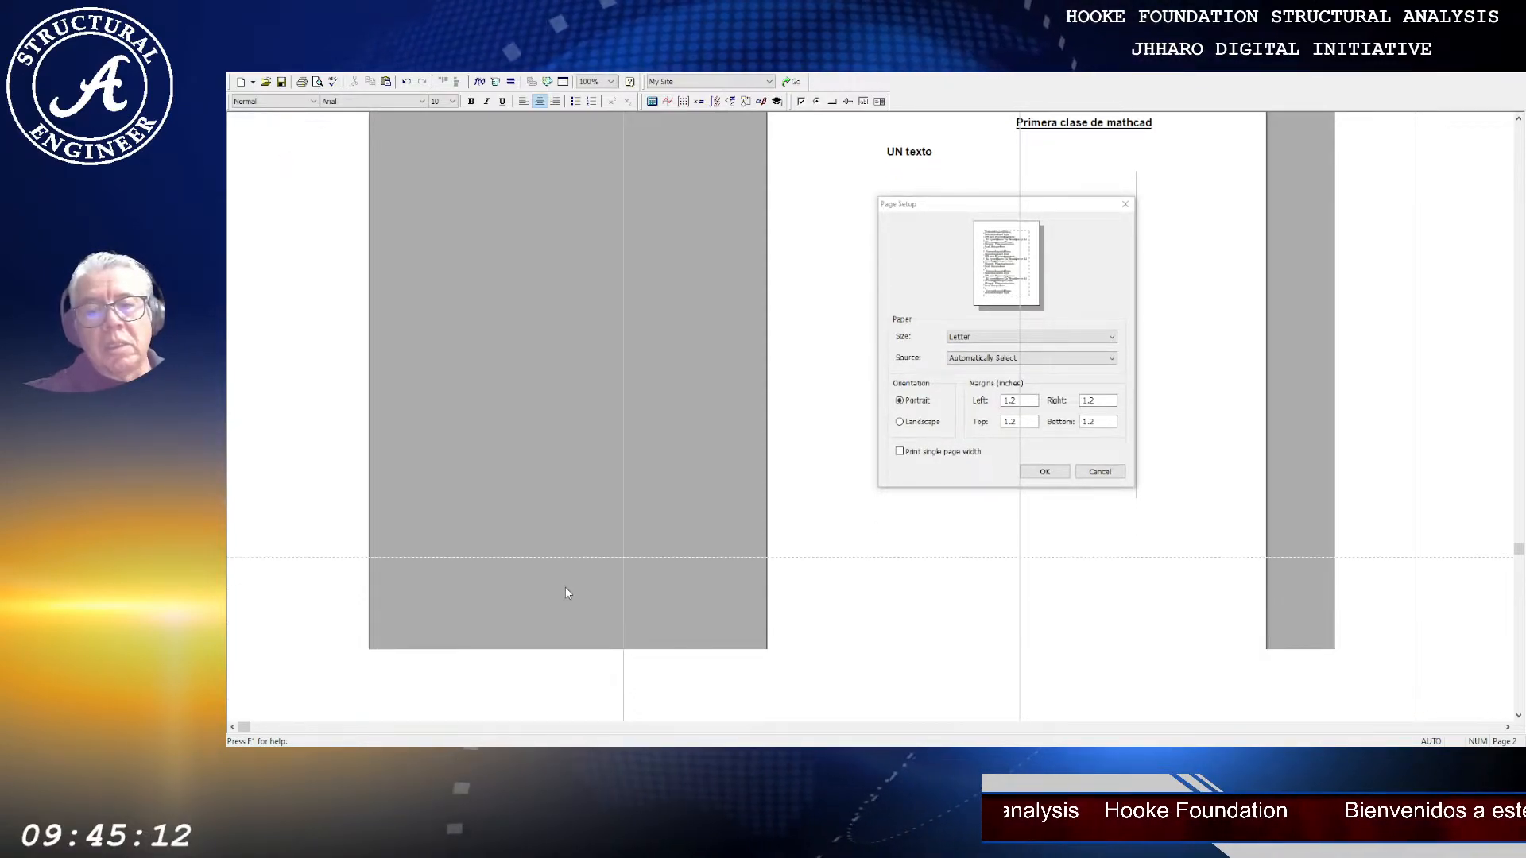
pyautogui.scroll(-4, 557, 628)
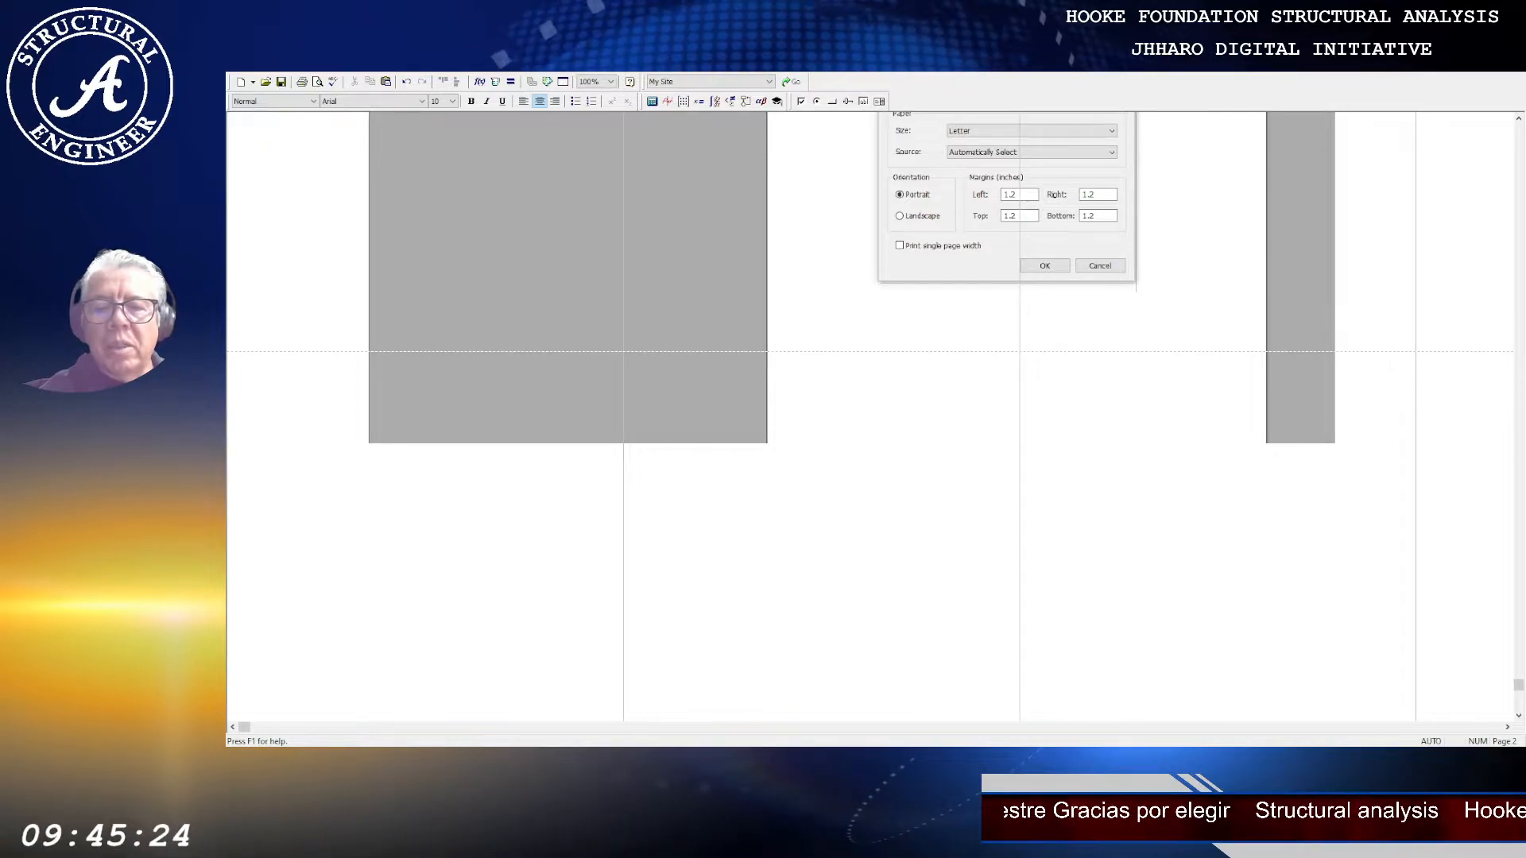
pyautogui.scroll(3, 768, 468)
pyautogui.scroll(-2, 559, 515)
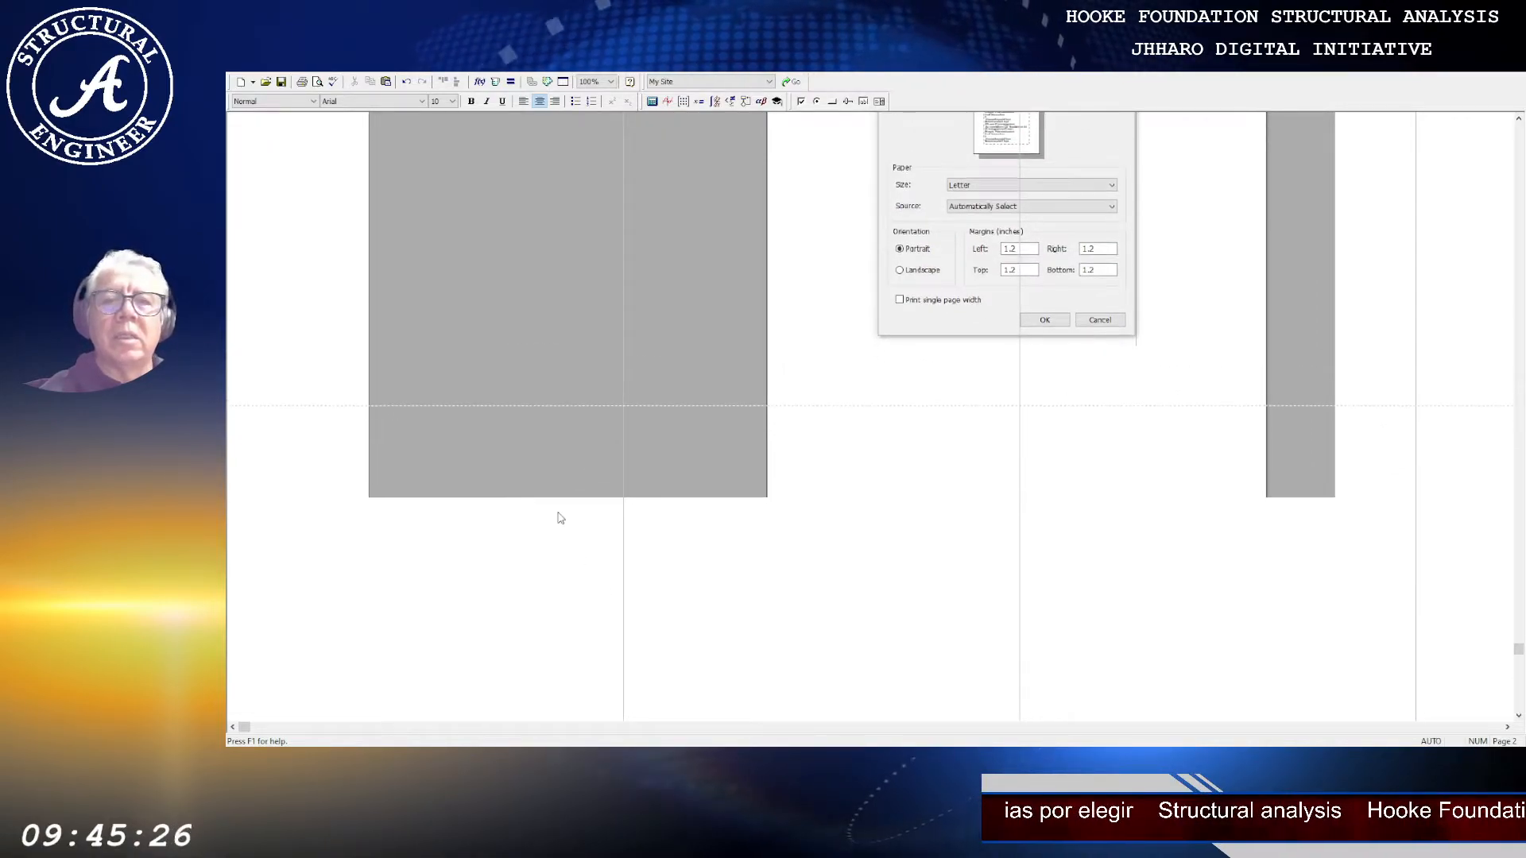
pyautogui.scroll(3, 444, 486)
pyautogui.click(445, 357)
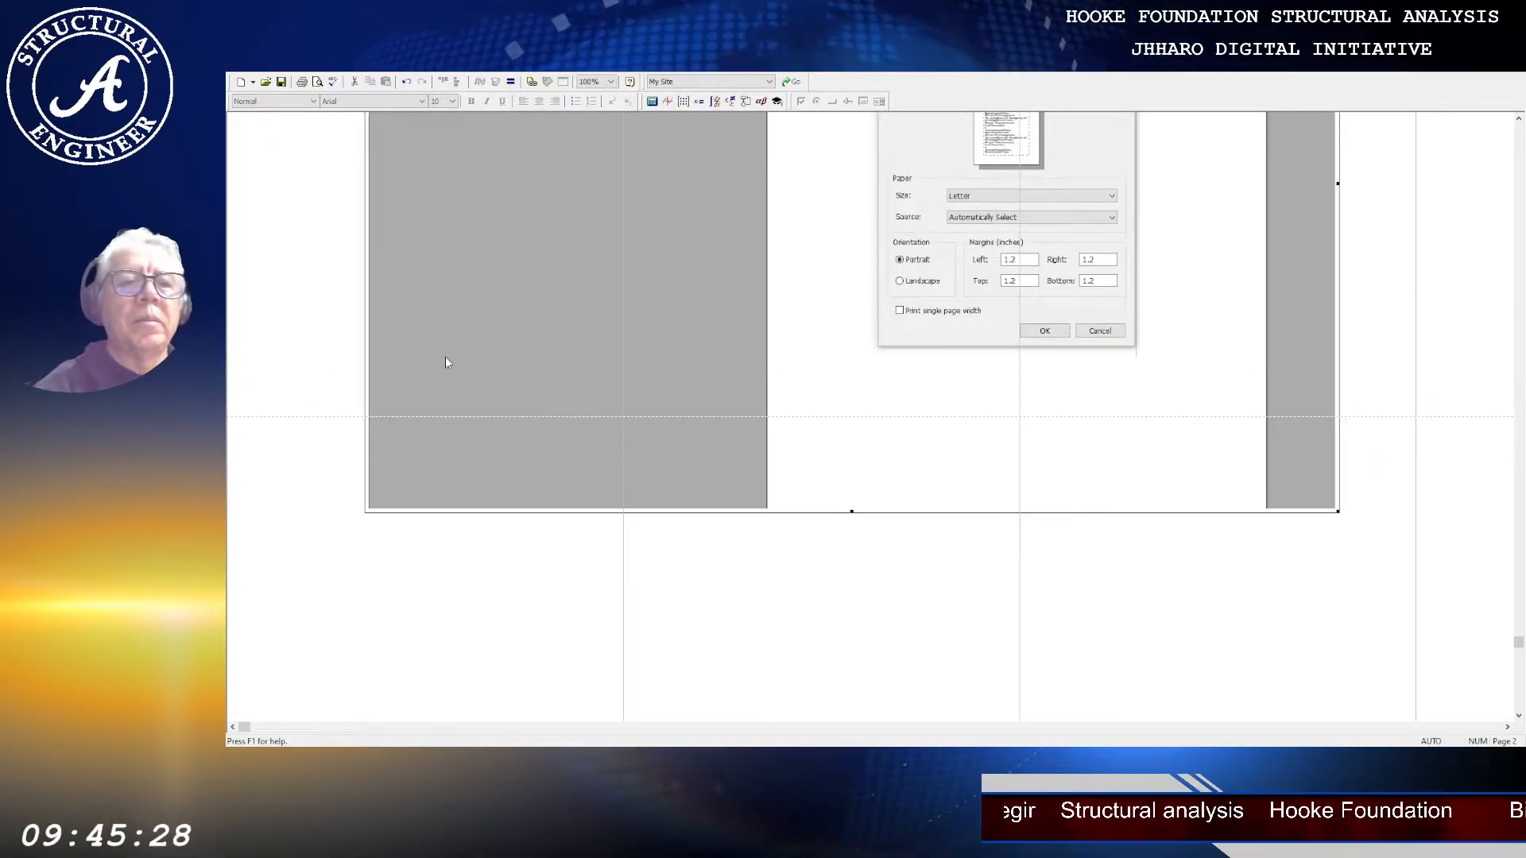
pyautogui.press('Delete')
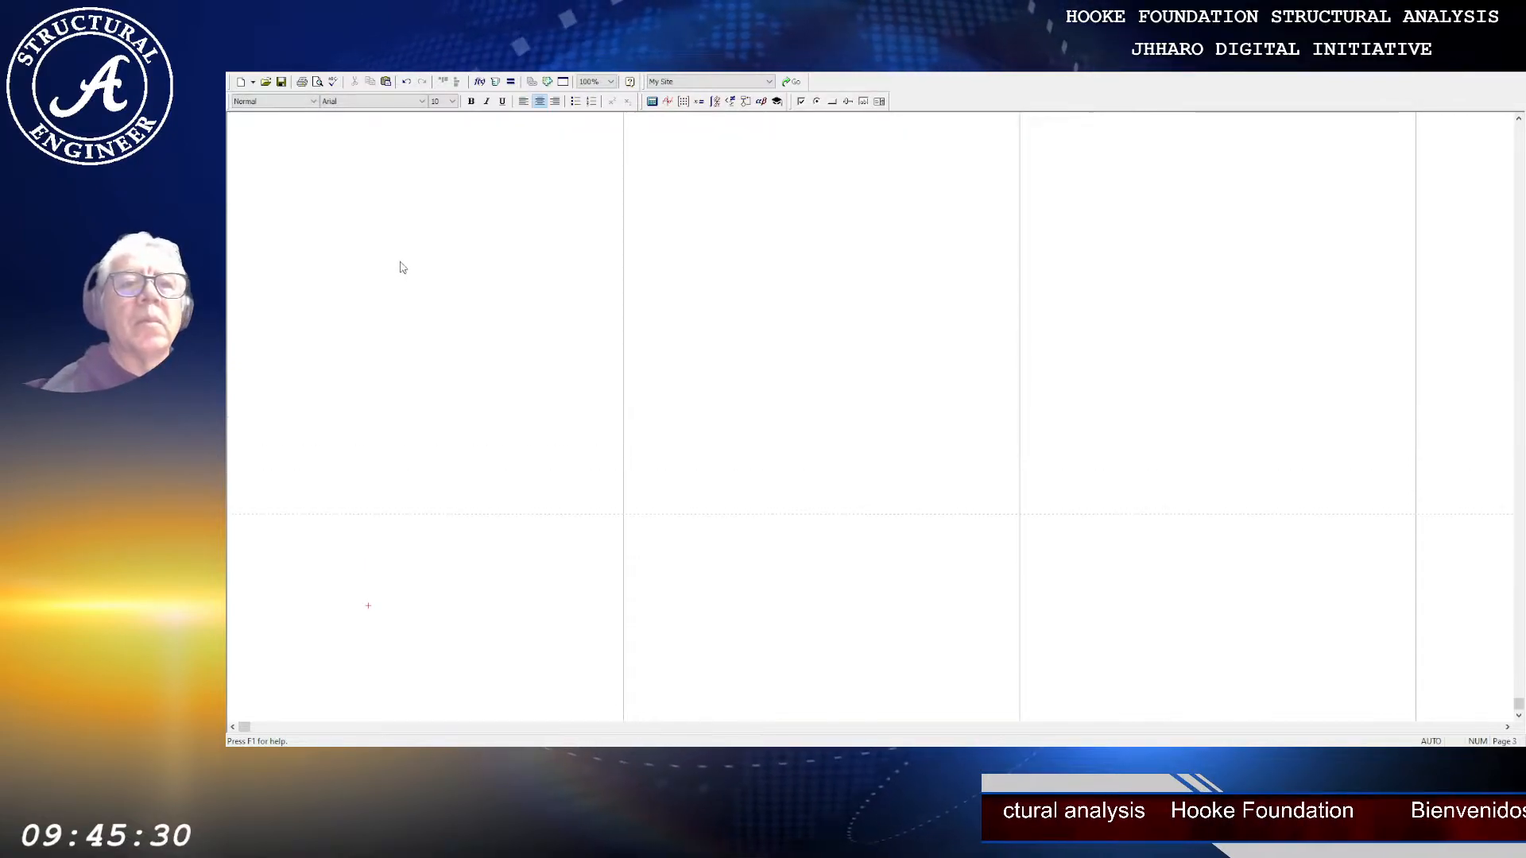
pyautogui.scroll(10, 401, 267)
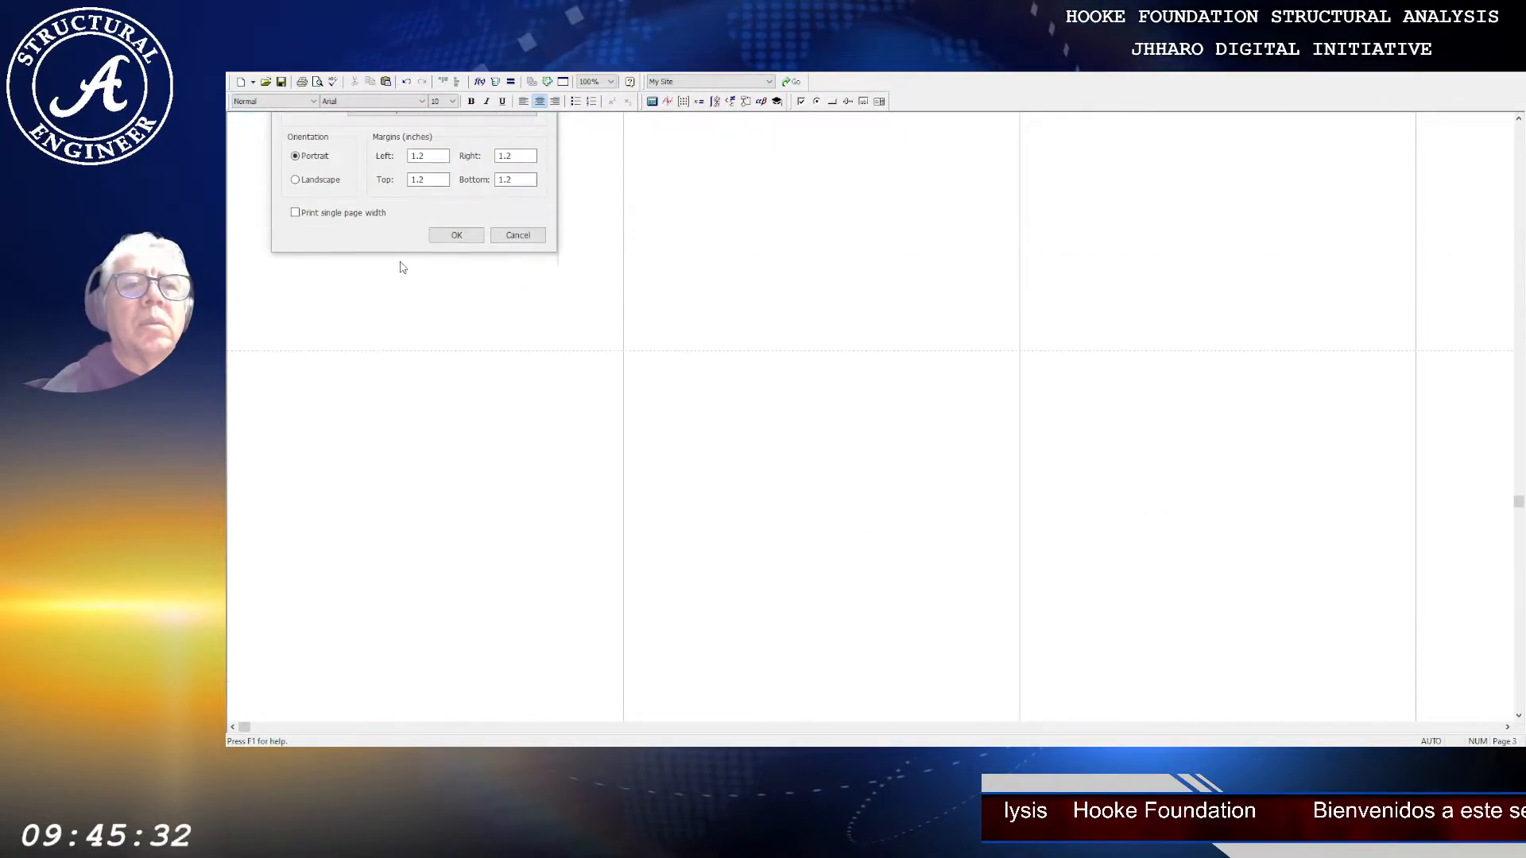
pyautogui.scroll(5, 401, 268)
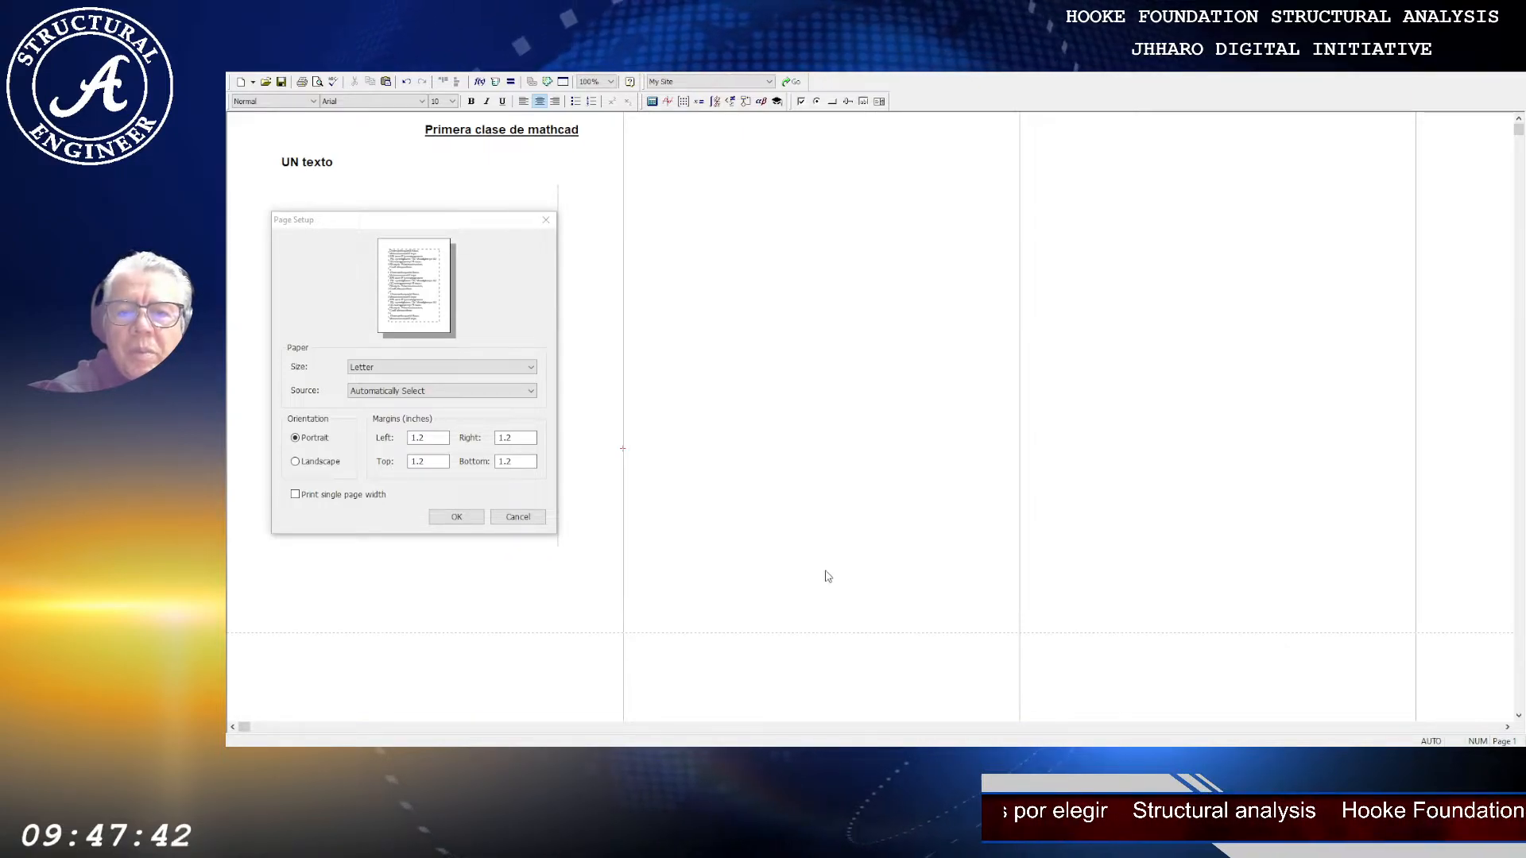
pyautogui.doubleClick(829, 321)
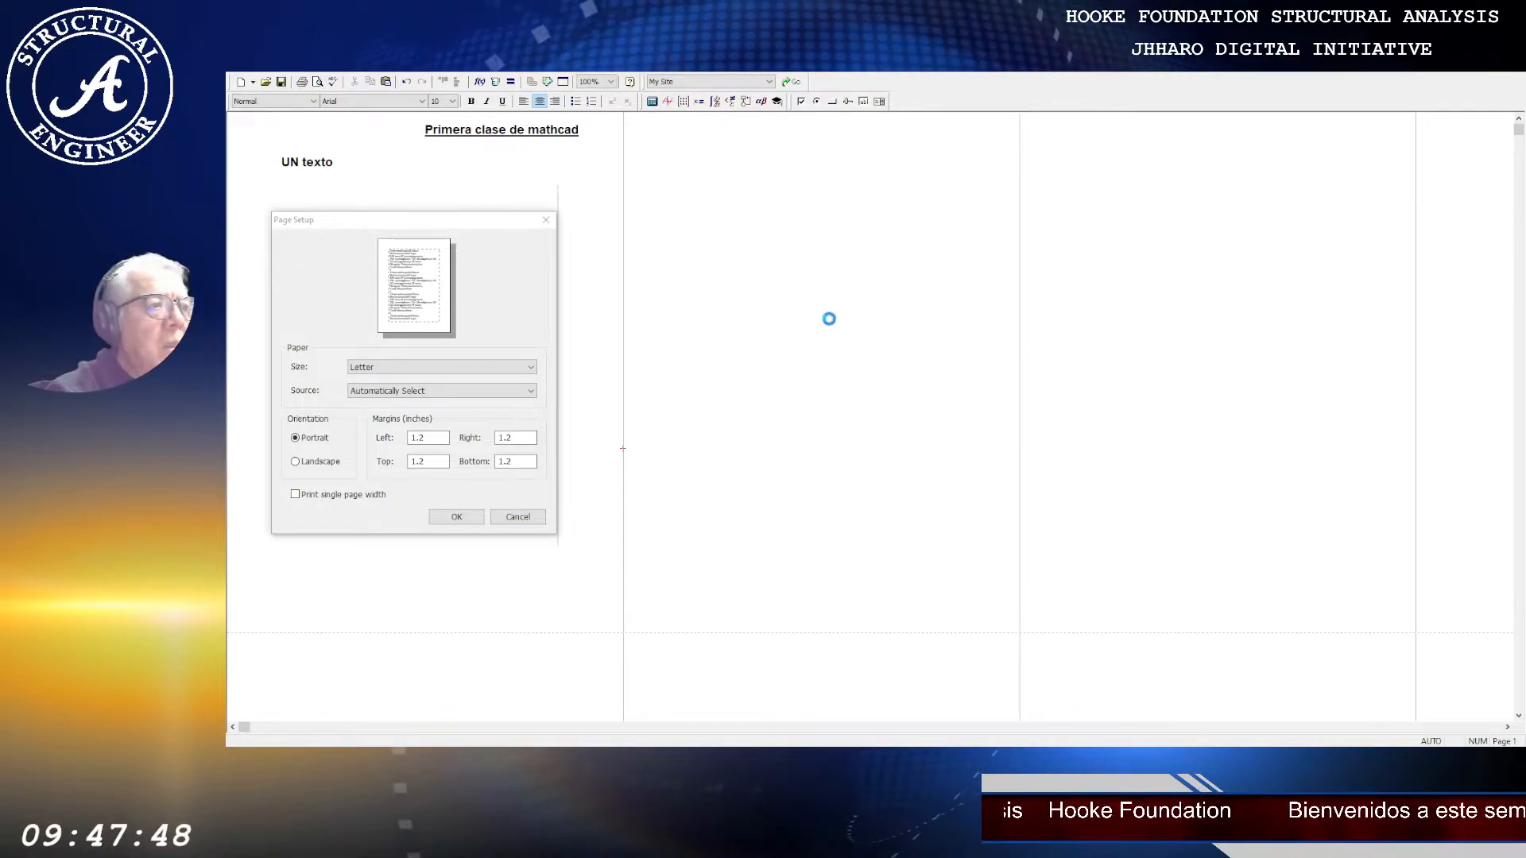
# Step: Bring up the beam moment worksheet at 200% zoom and highlight its first expression, the one solving for RB
pyautogui.click(611, 82)
pyautogui.click(594, 95)
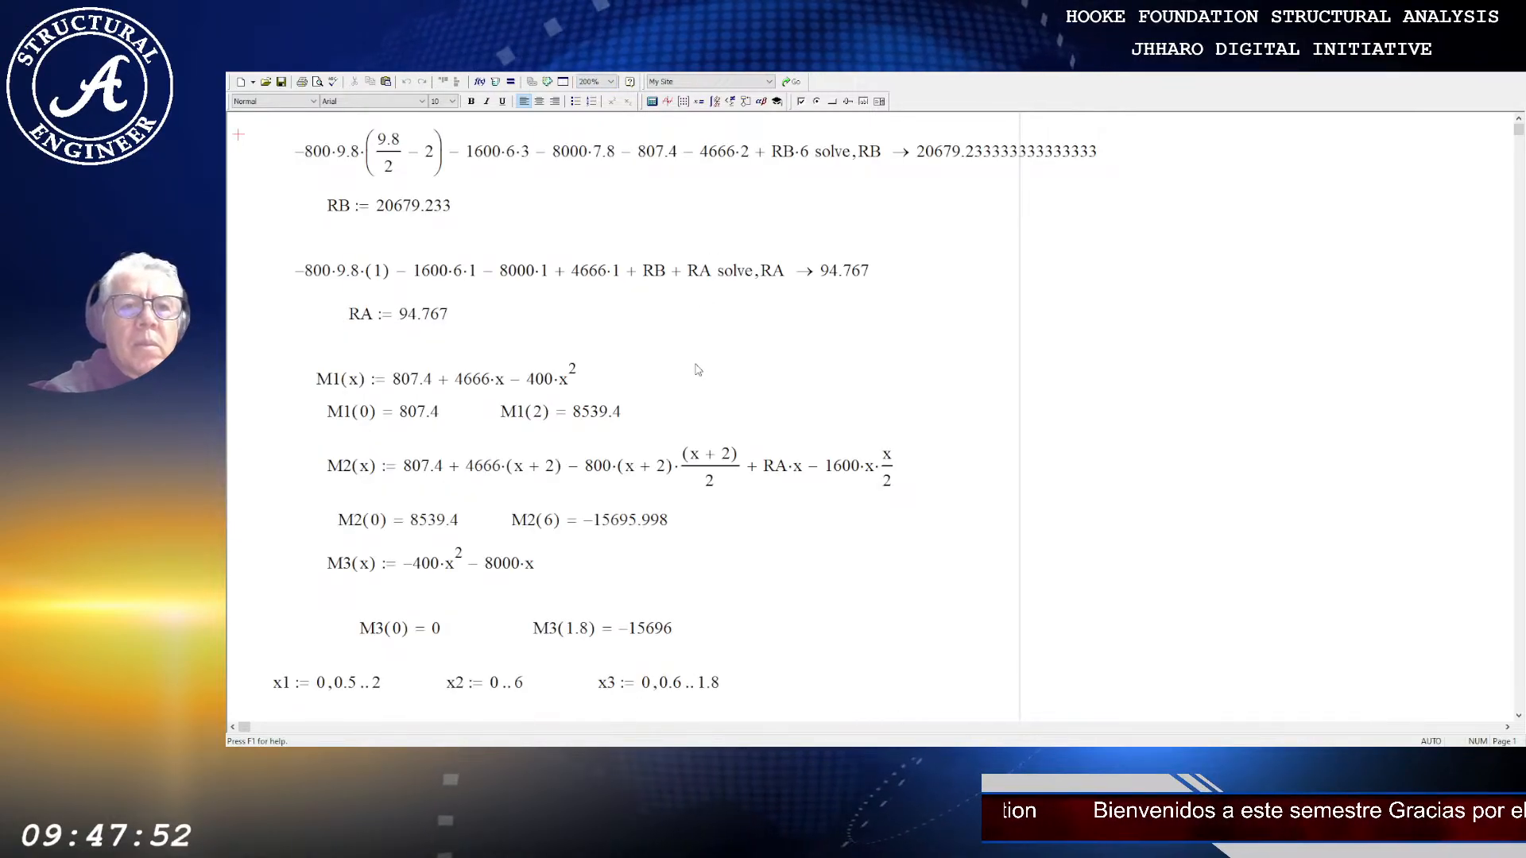
pyautogui.scroll(-2, 694, 368)
pyautogui.scroll(2, 691, 374)
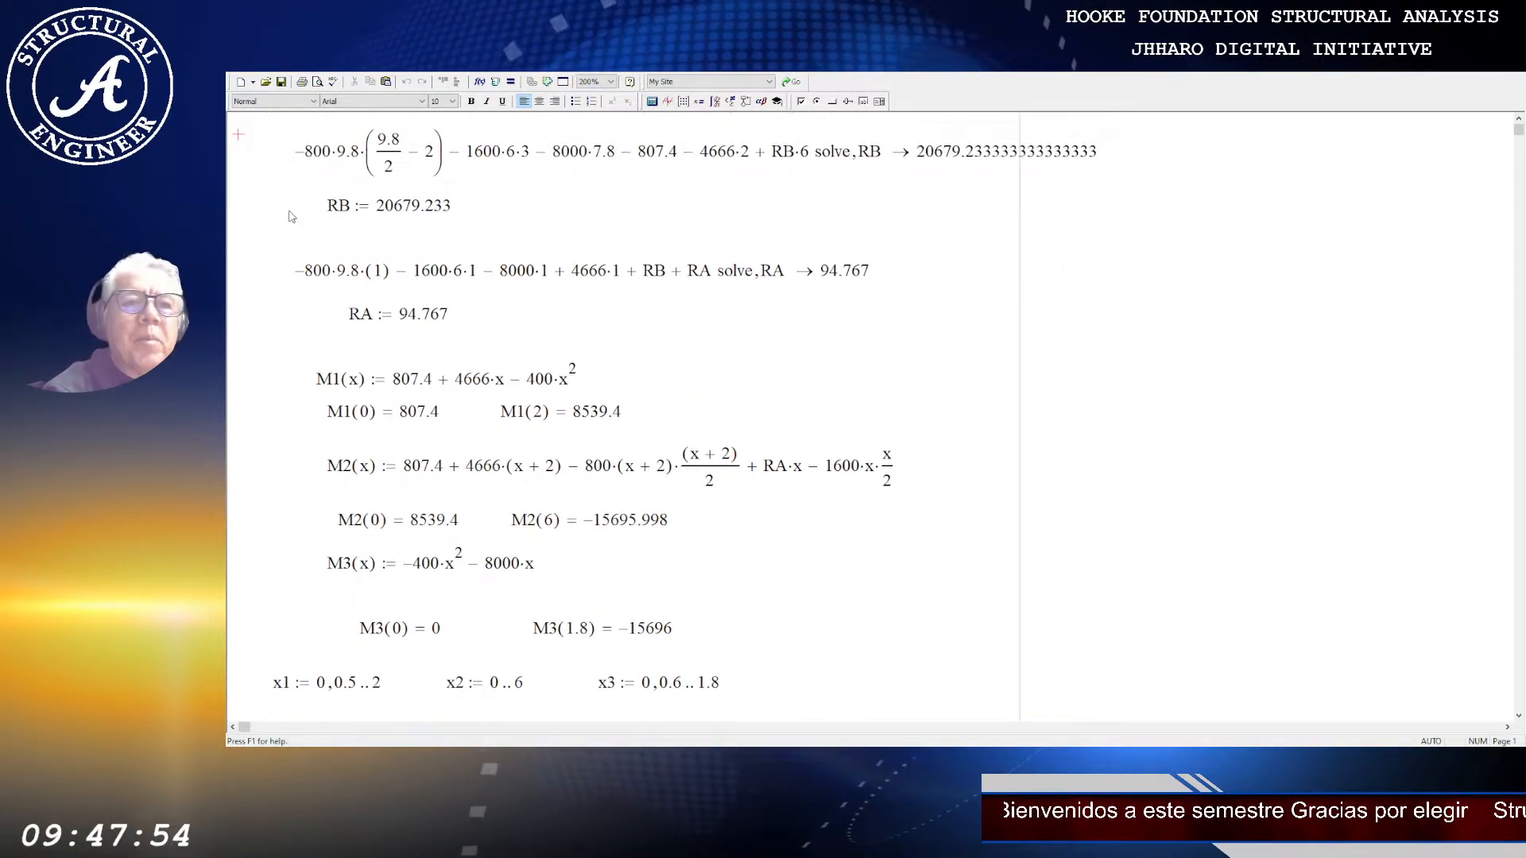
pyautogui.moveTo(295, 156); pyautogui.dragTo(864, 174)
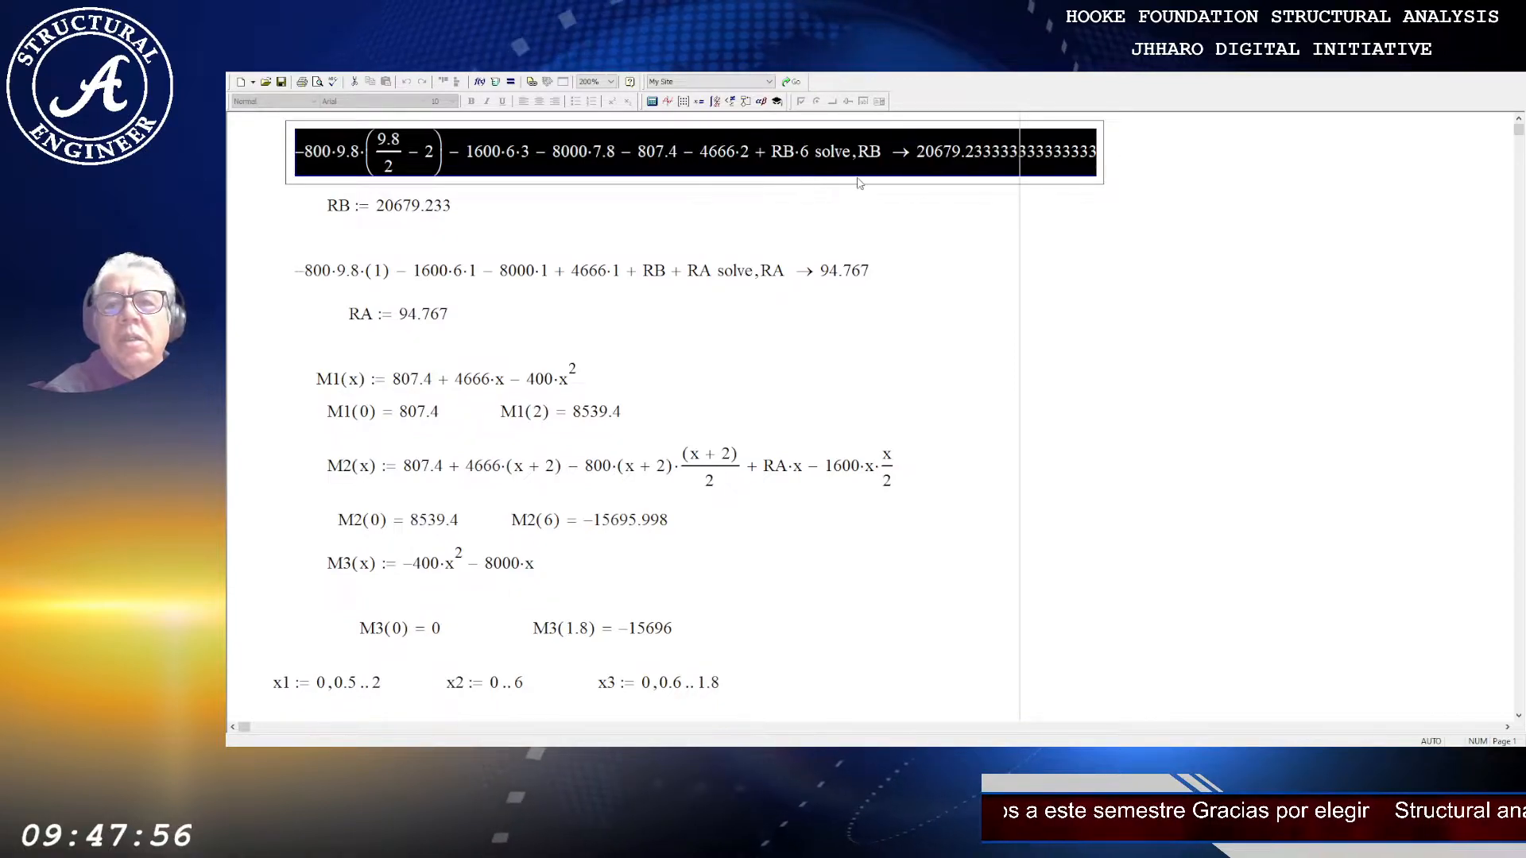
pyautogui.click(861, 173)
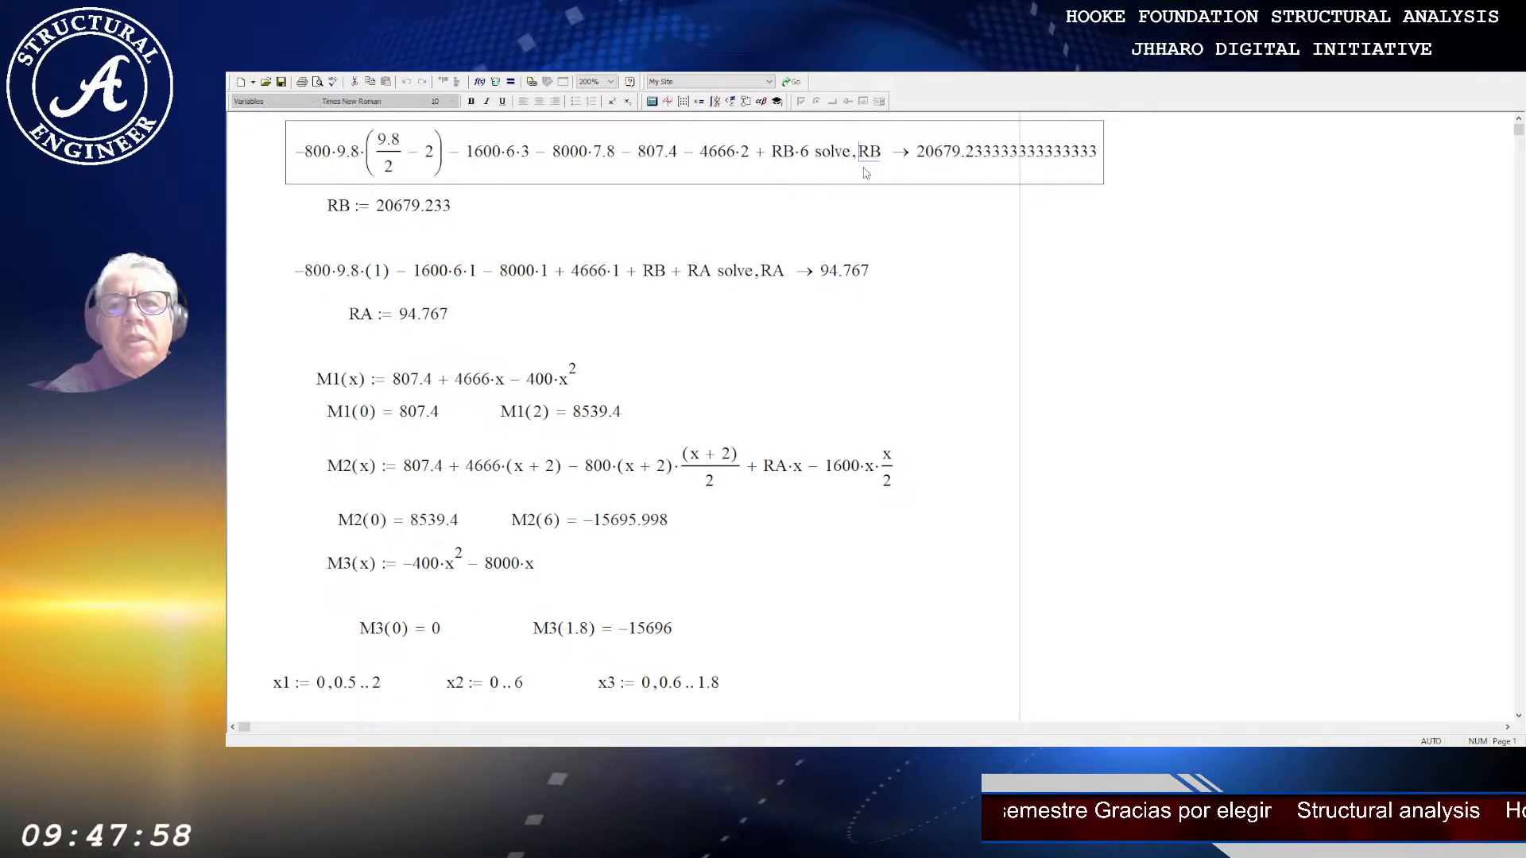
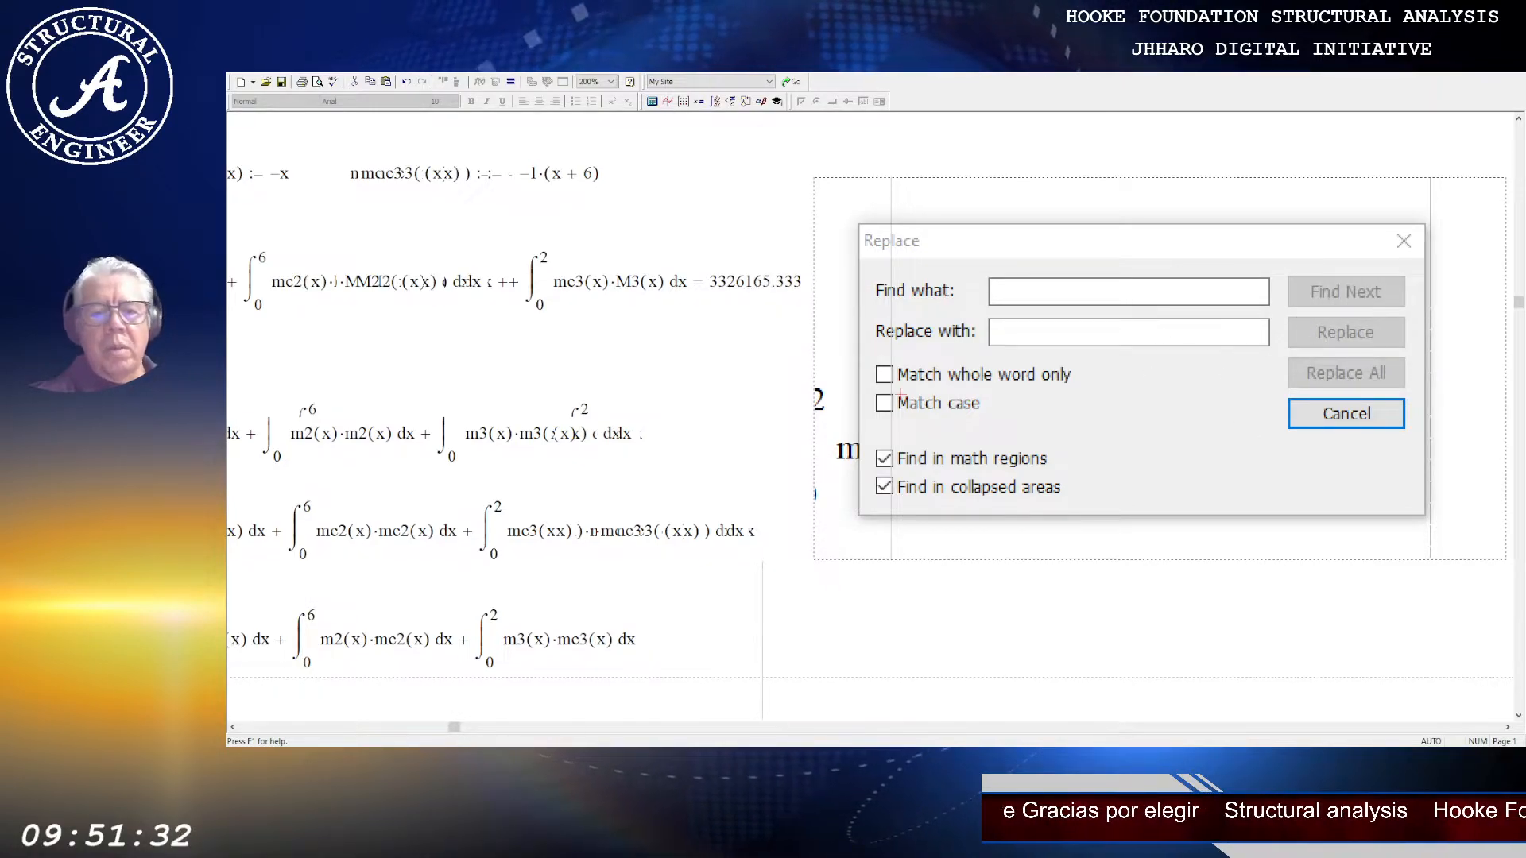
pyautogui.click(268, 729)
pyautogui.scroll(-5, 399, 627)
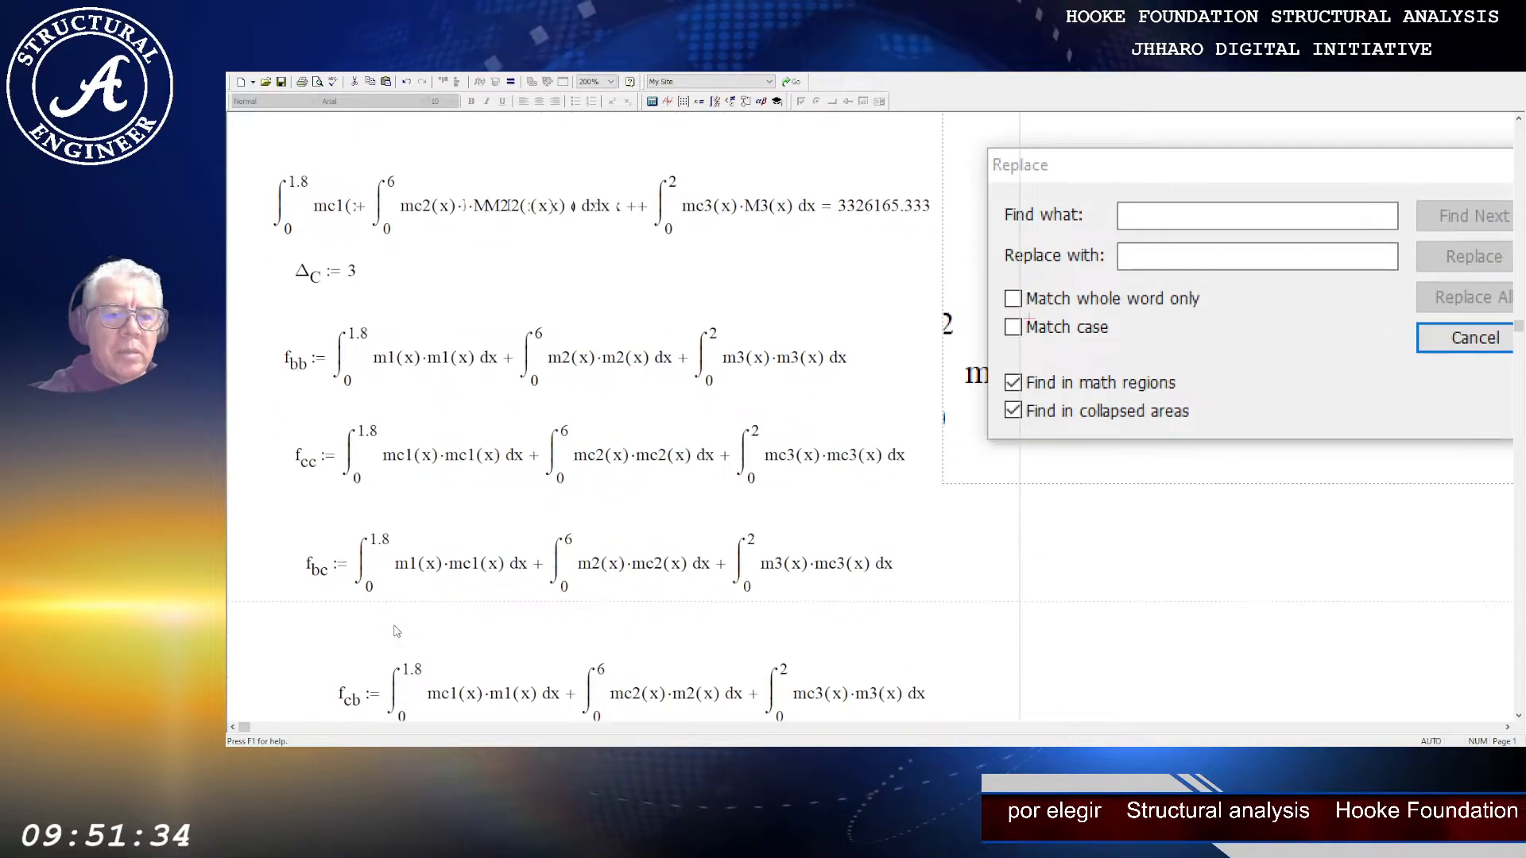
pyautogui.scroll(-3, 399, 586)
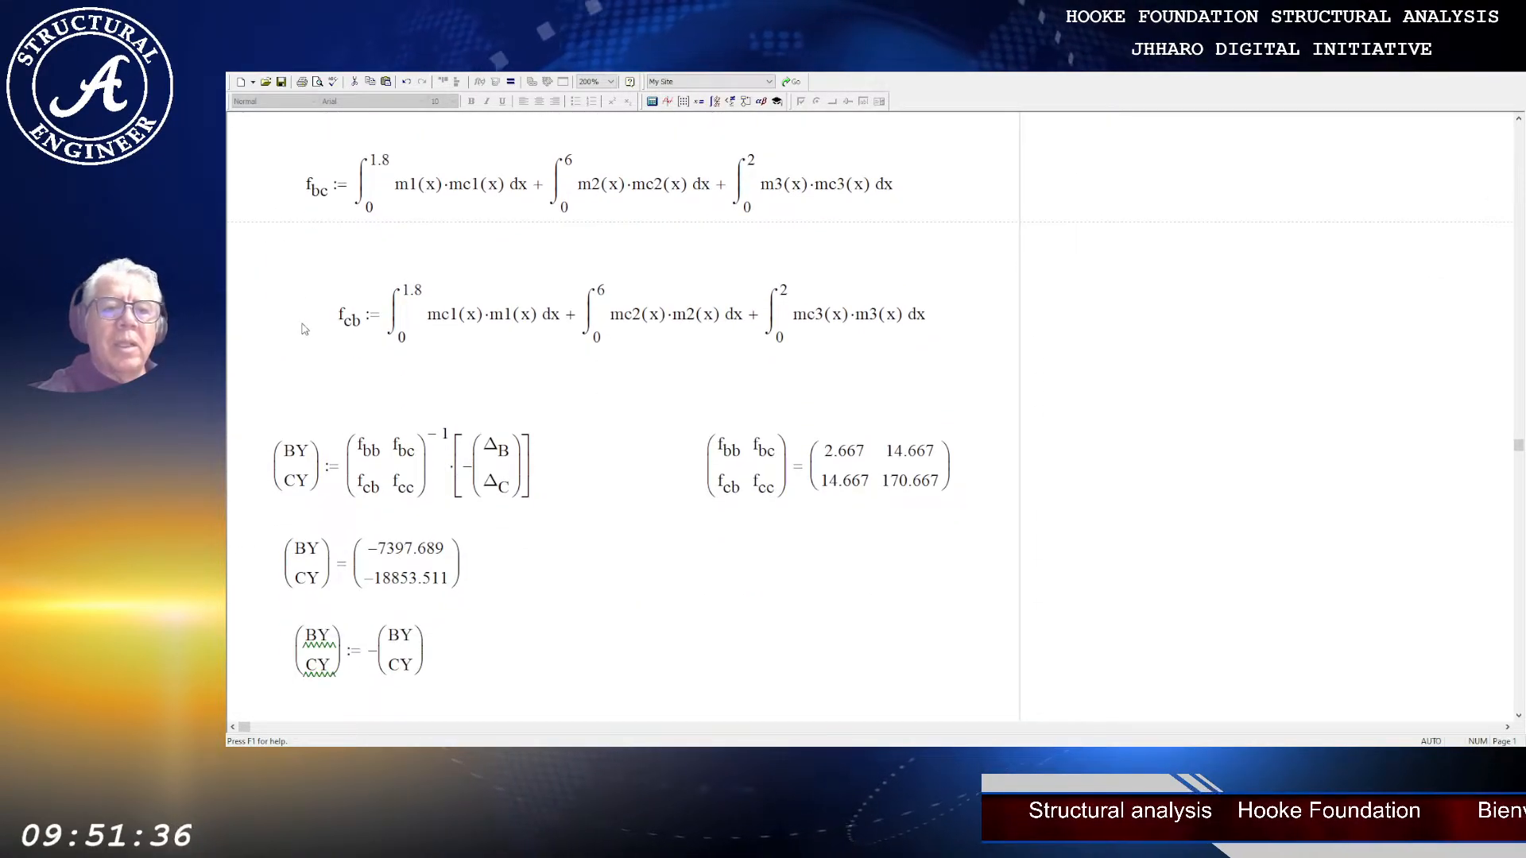
pyautogui.moveTo(351, 320); pyautogui.dragTo(759, 348)
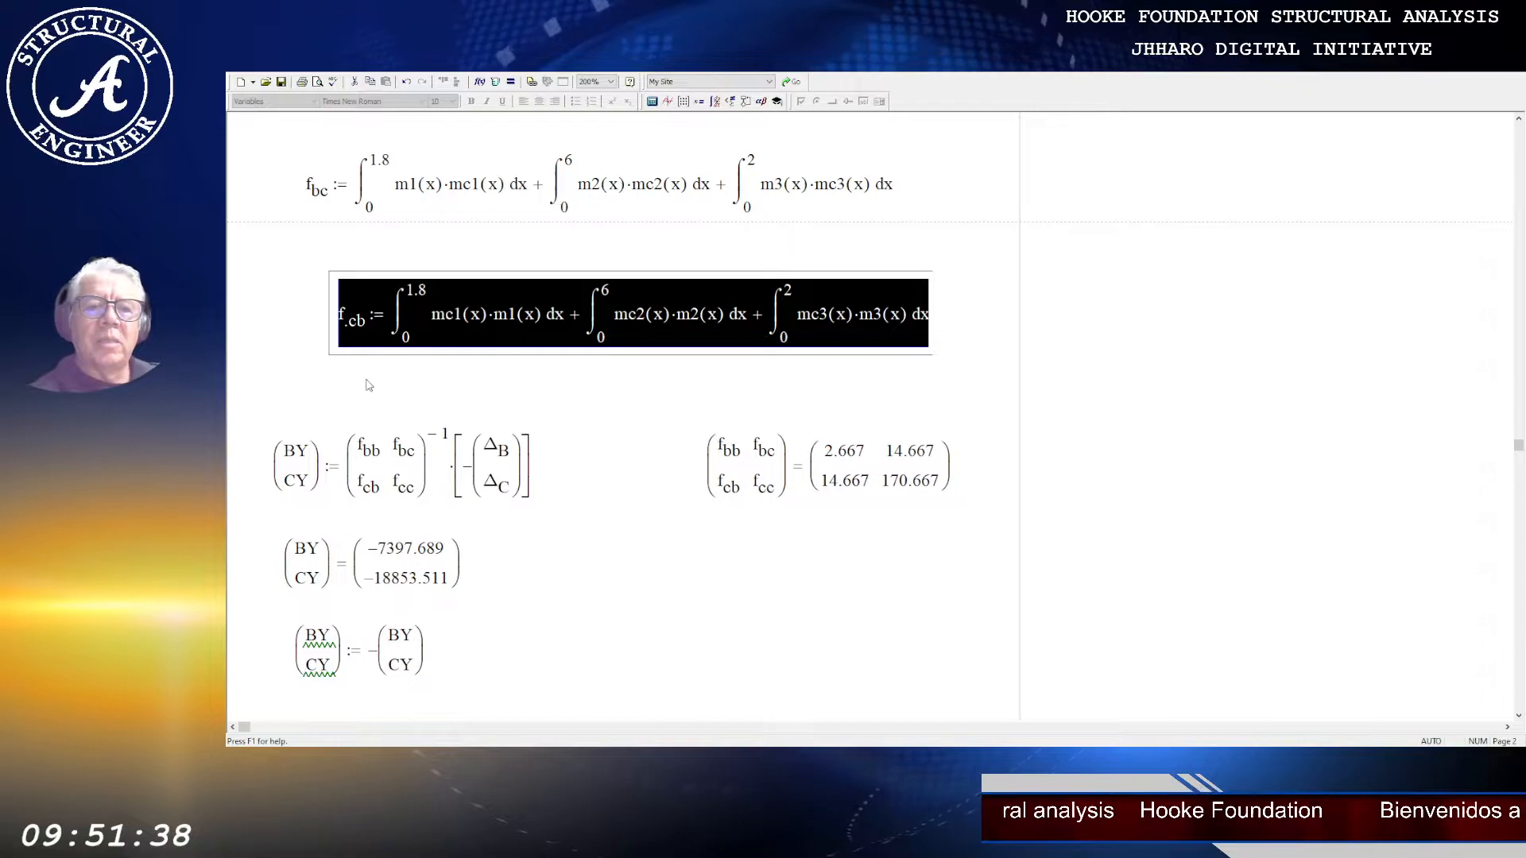
pyautogui.scroll(10, 335, 383)
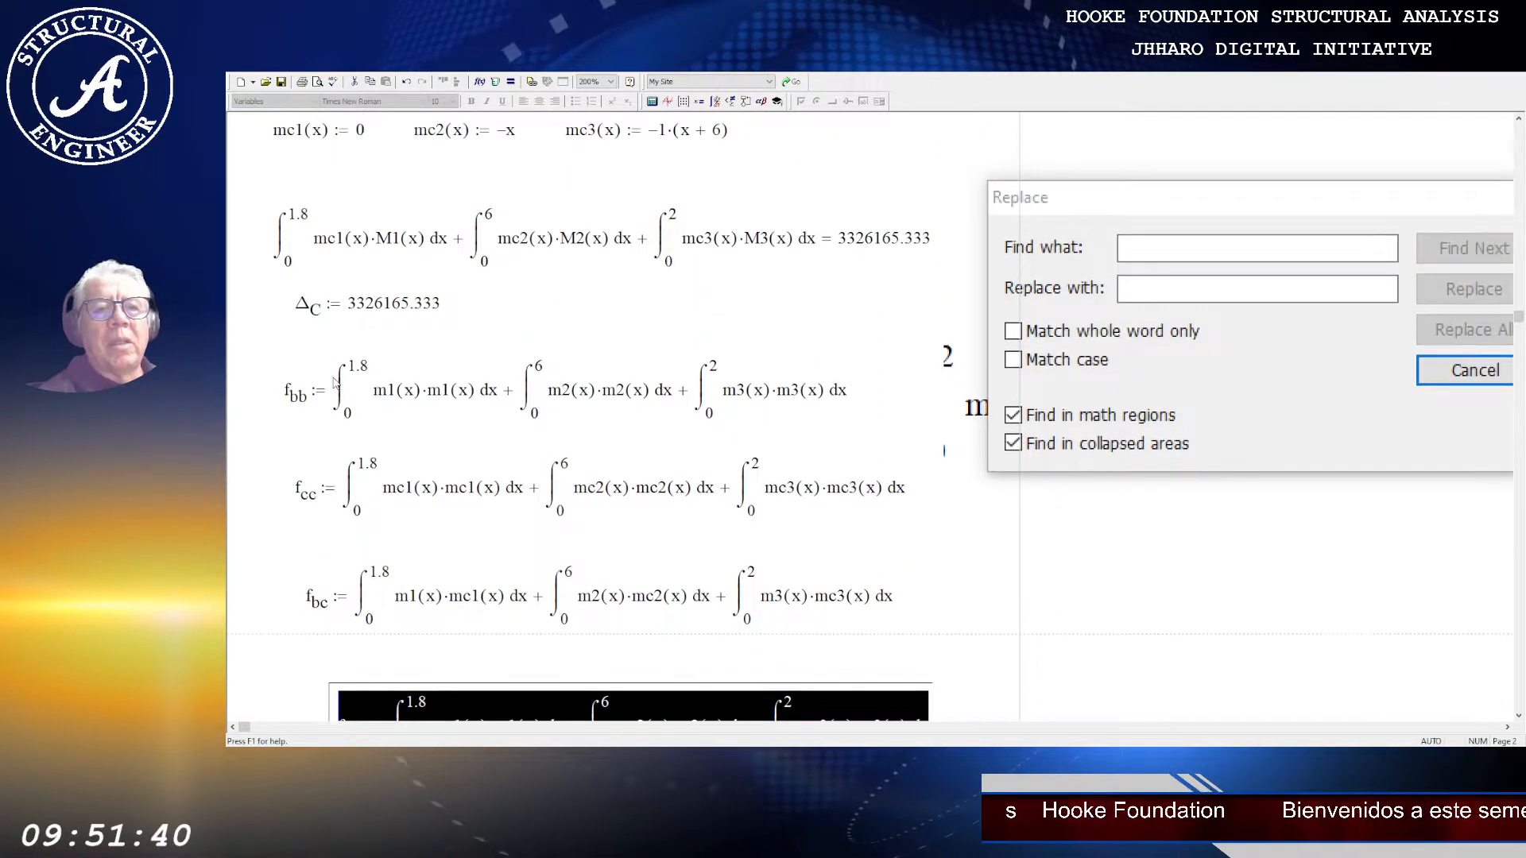
# Step: Copy the sum of three integrals under "Para delta C" and paste it below the MF1(x1) table at the worksheet's end
pyautogui.moveTo(298, 380); pyautogui.dragTo(667, 399)
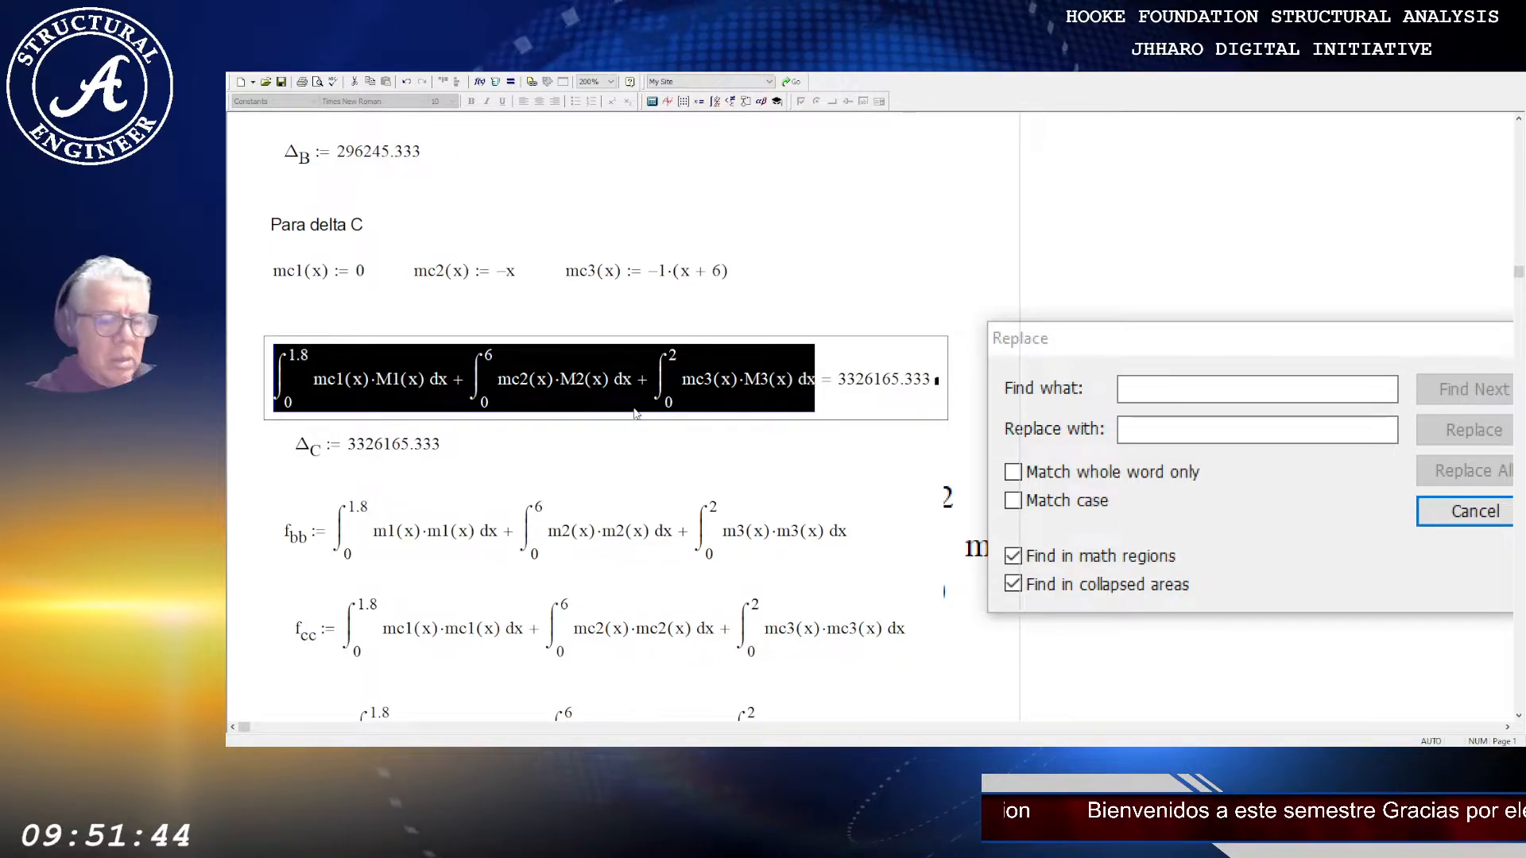
pyautogui.scroll(-5, 636, 412)
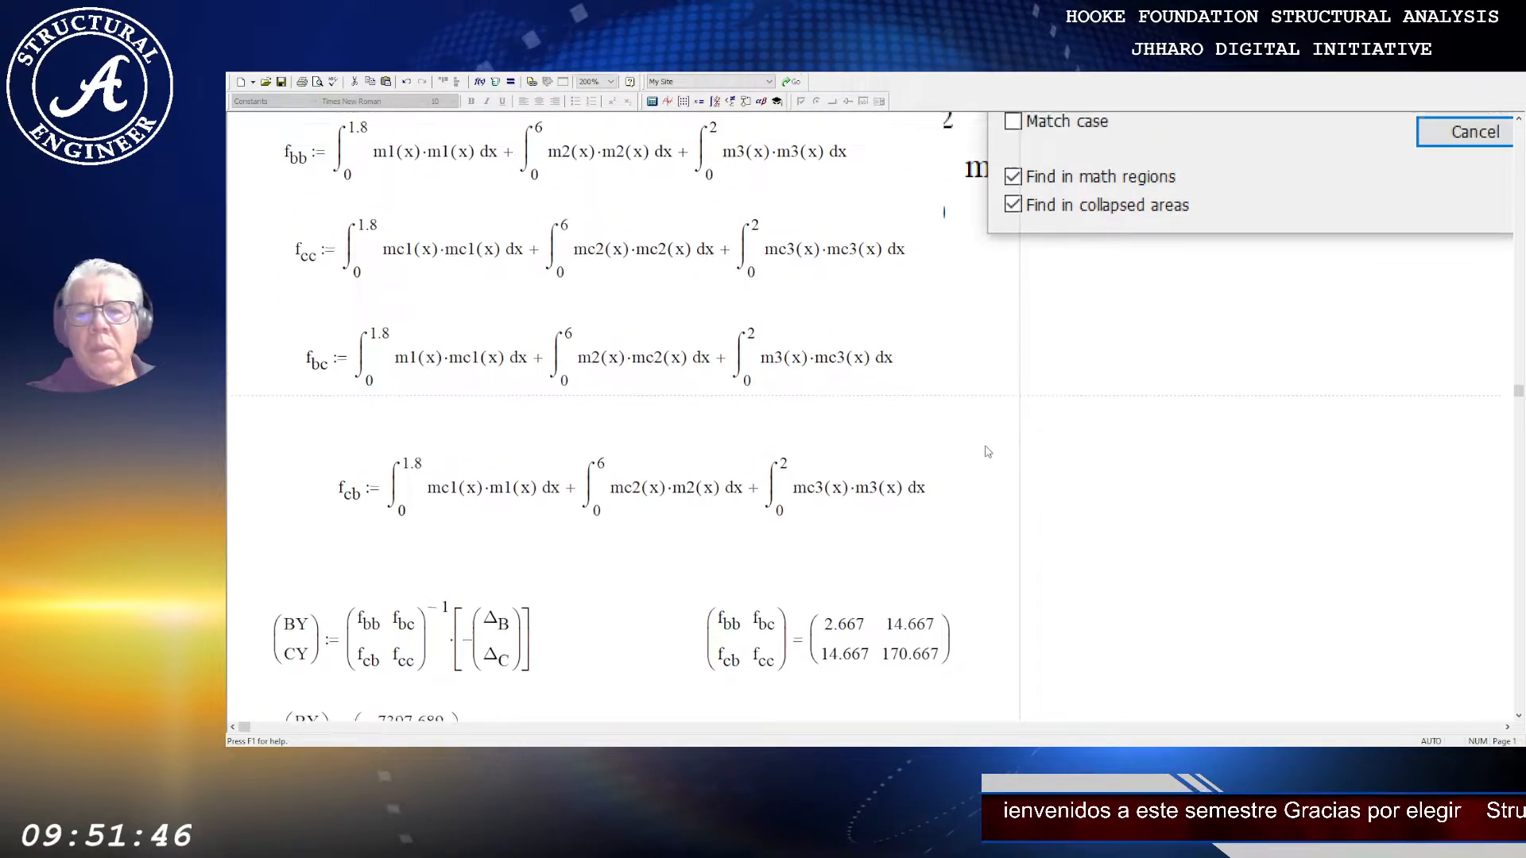
pyautogui.scroll(-6, 988, 452)
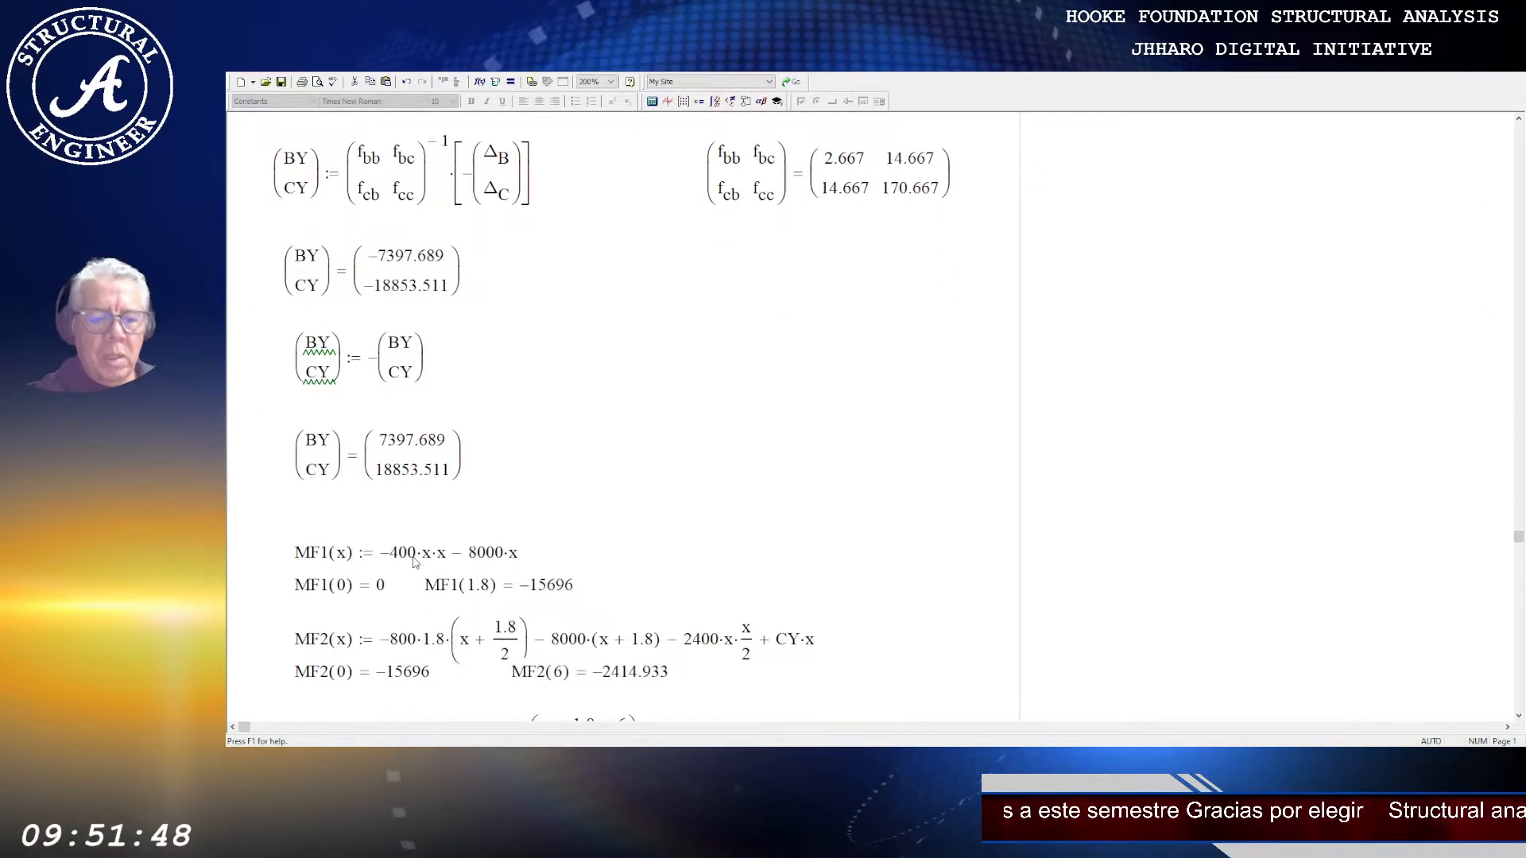
pyautogui.scroll(-10, 411, 562)
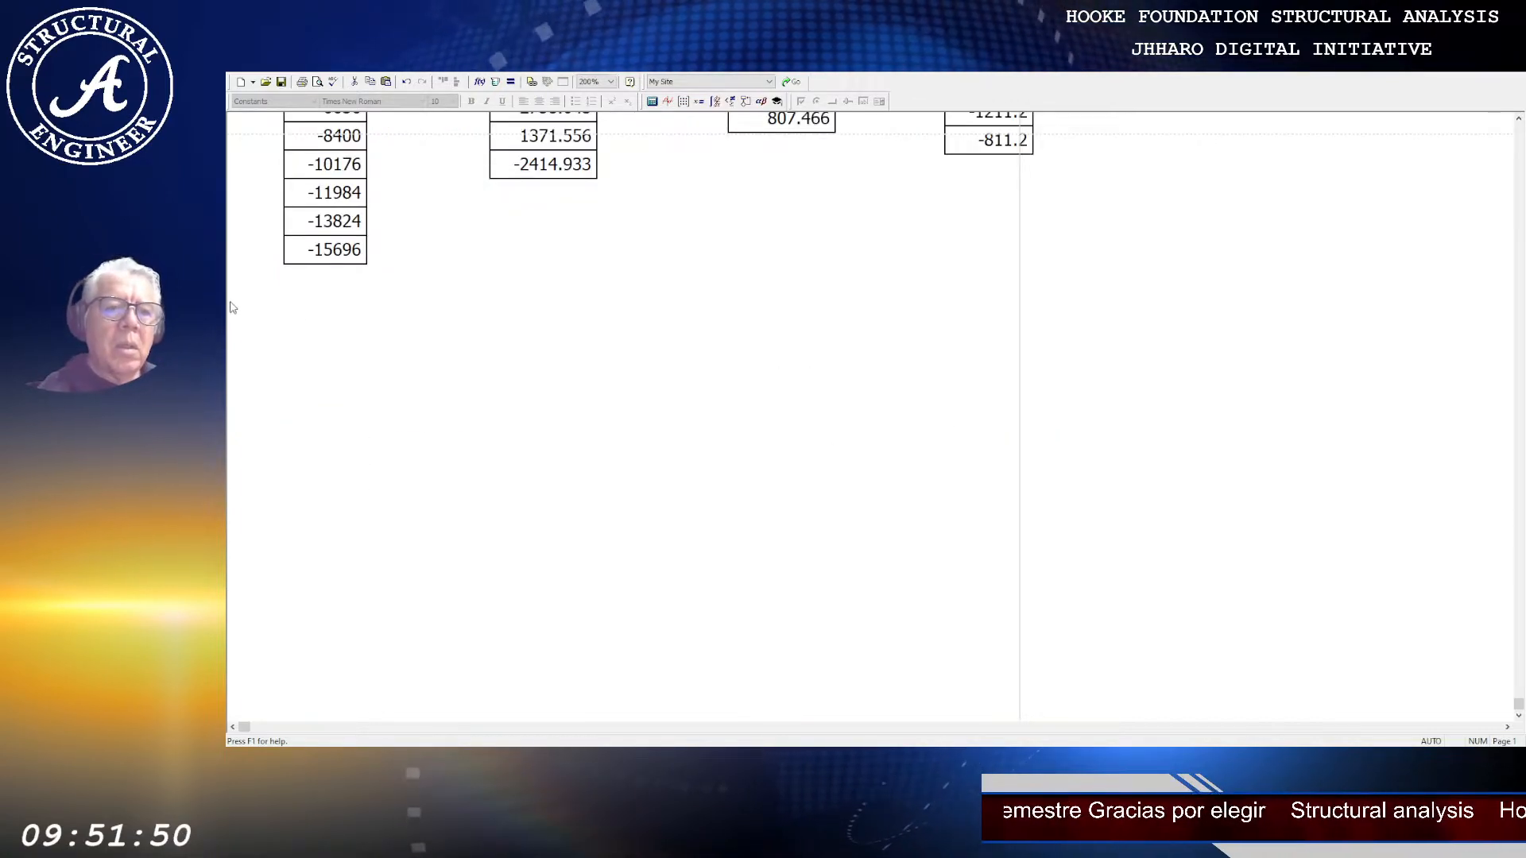
pyautogui.click(272, 351)
pyautogui.hotkey('ctrl', 'v')
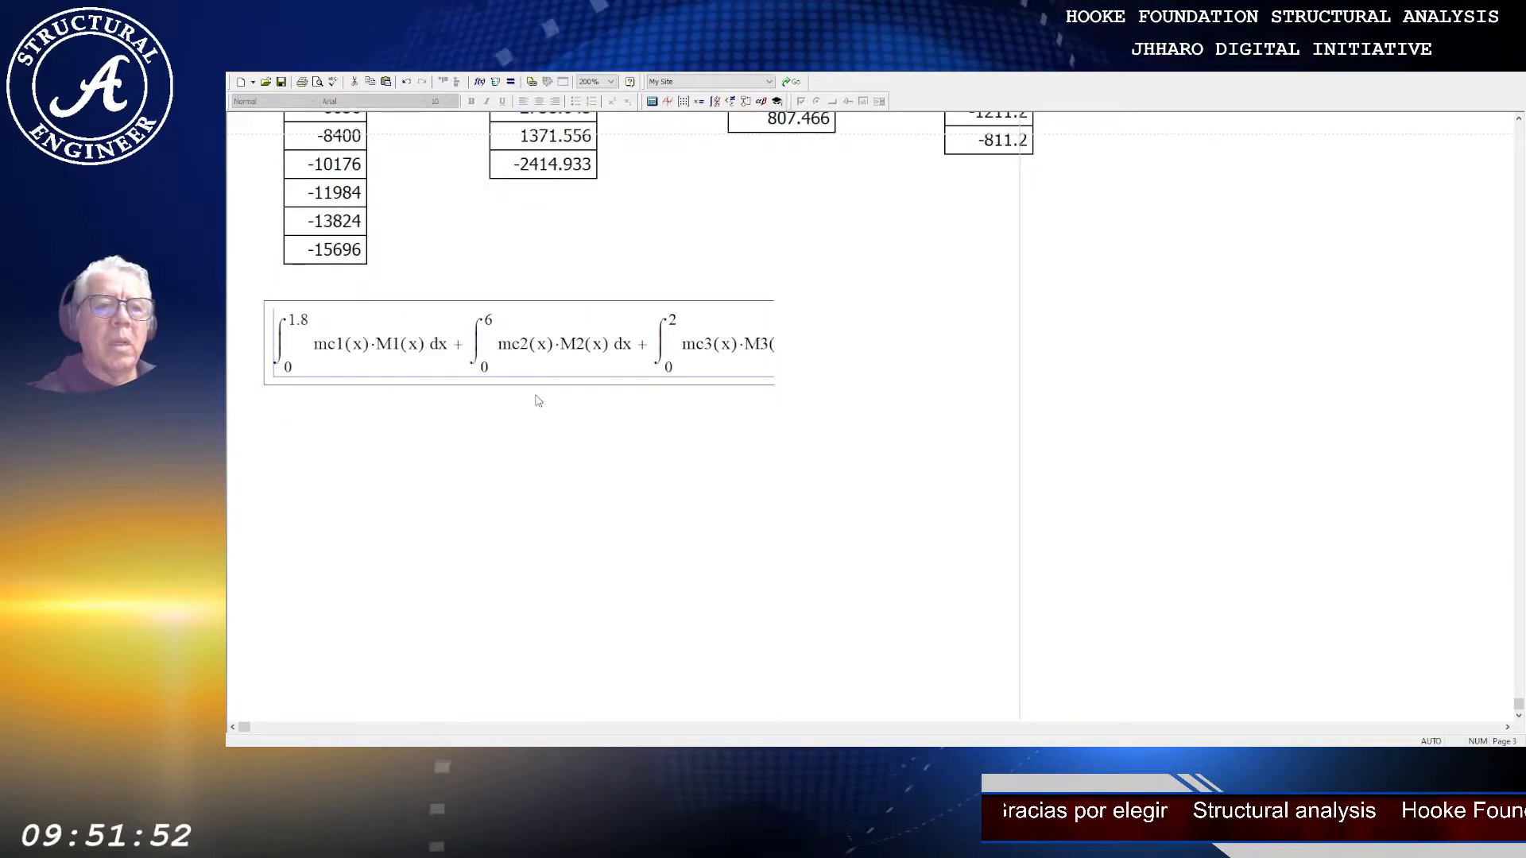
pyautogui.click(527, 450)
pyautogui.click(477, 273)
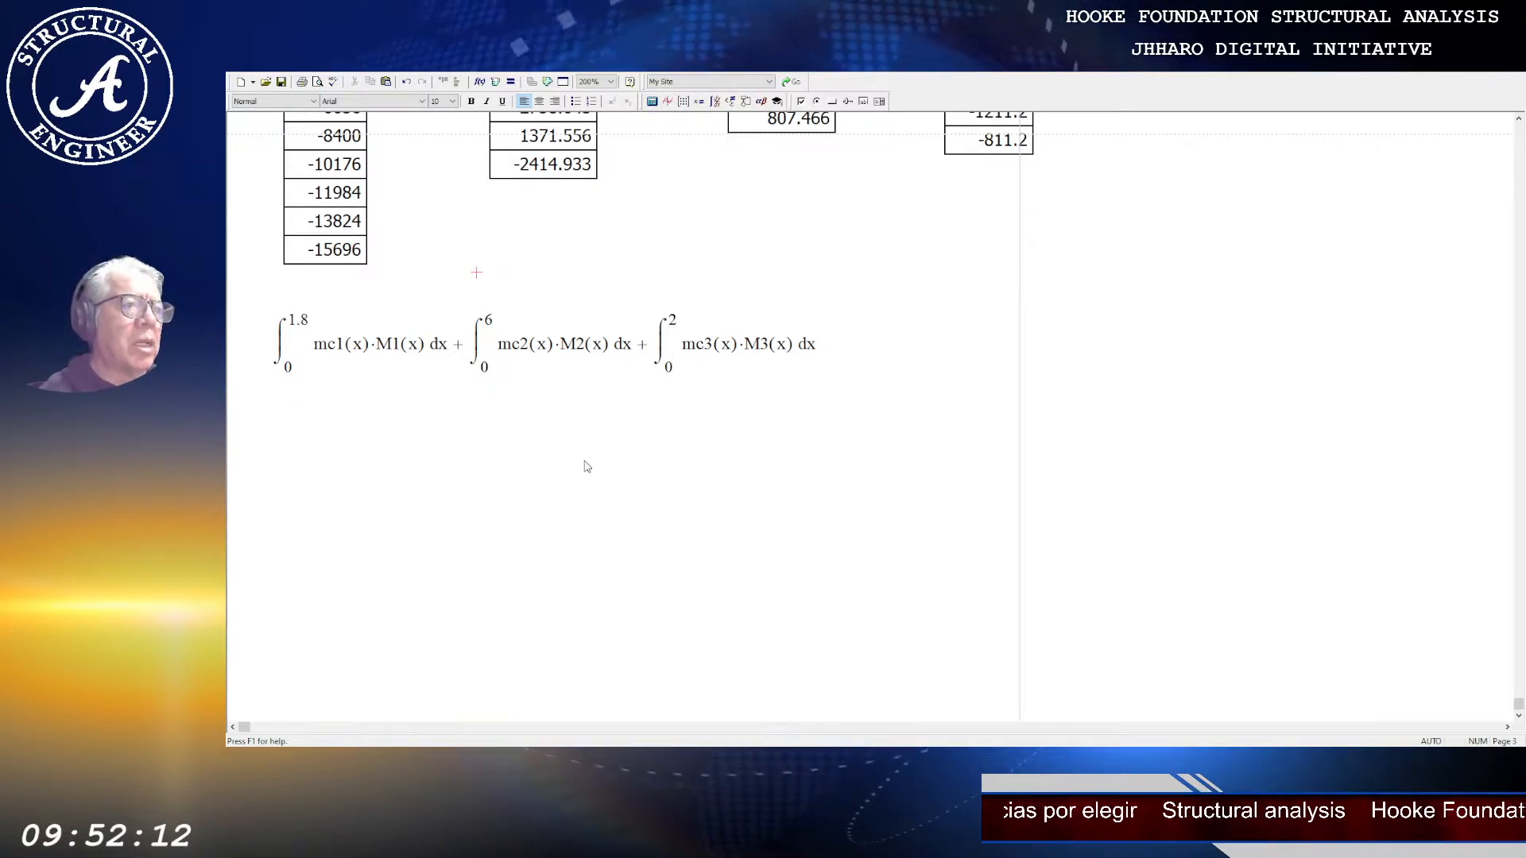
# Step: Replace mc1 with mc5 in the first integral of the pasted sum
pyautogui.click(1007, 254)
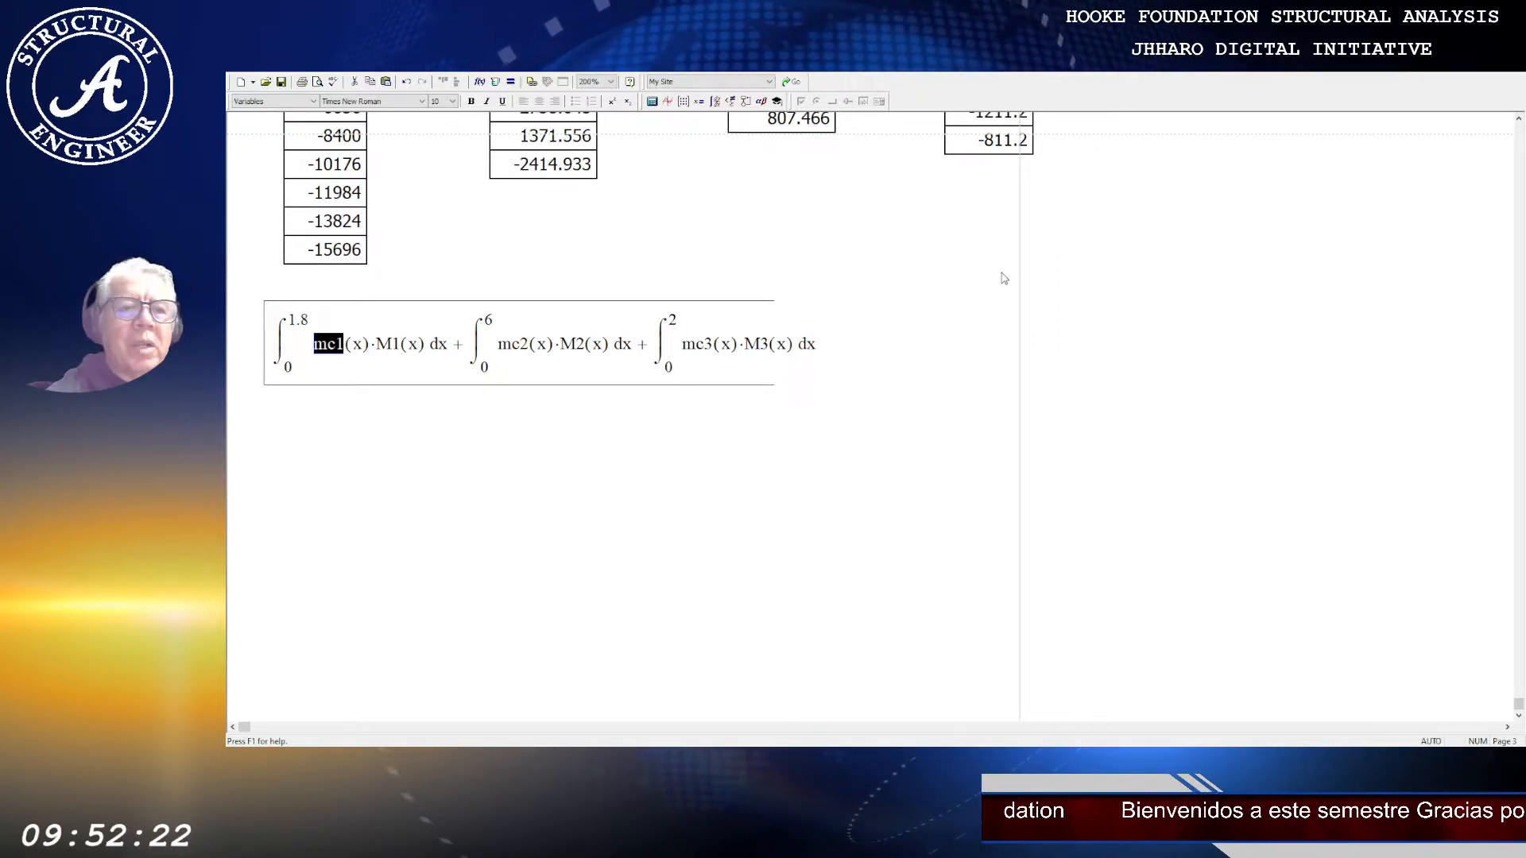
pyautogui.write('5')
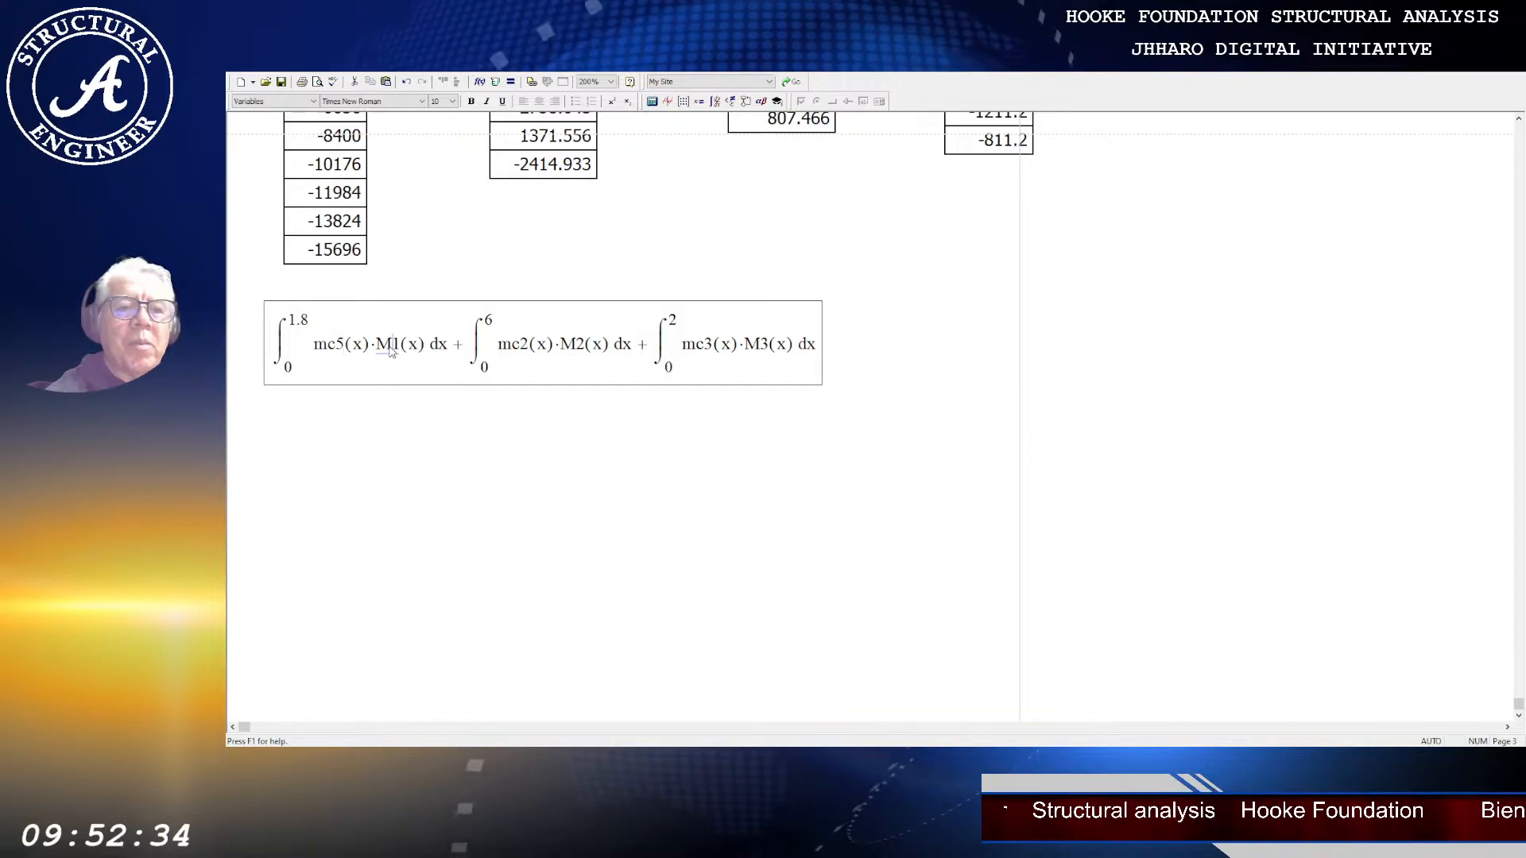
pyautogui.doubleClick(388, 345)
pyautogui.click(704, 252)
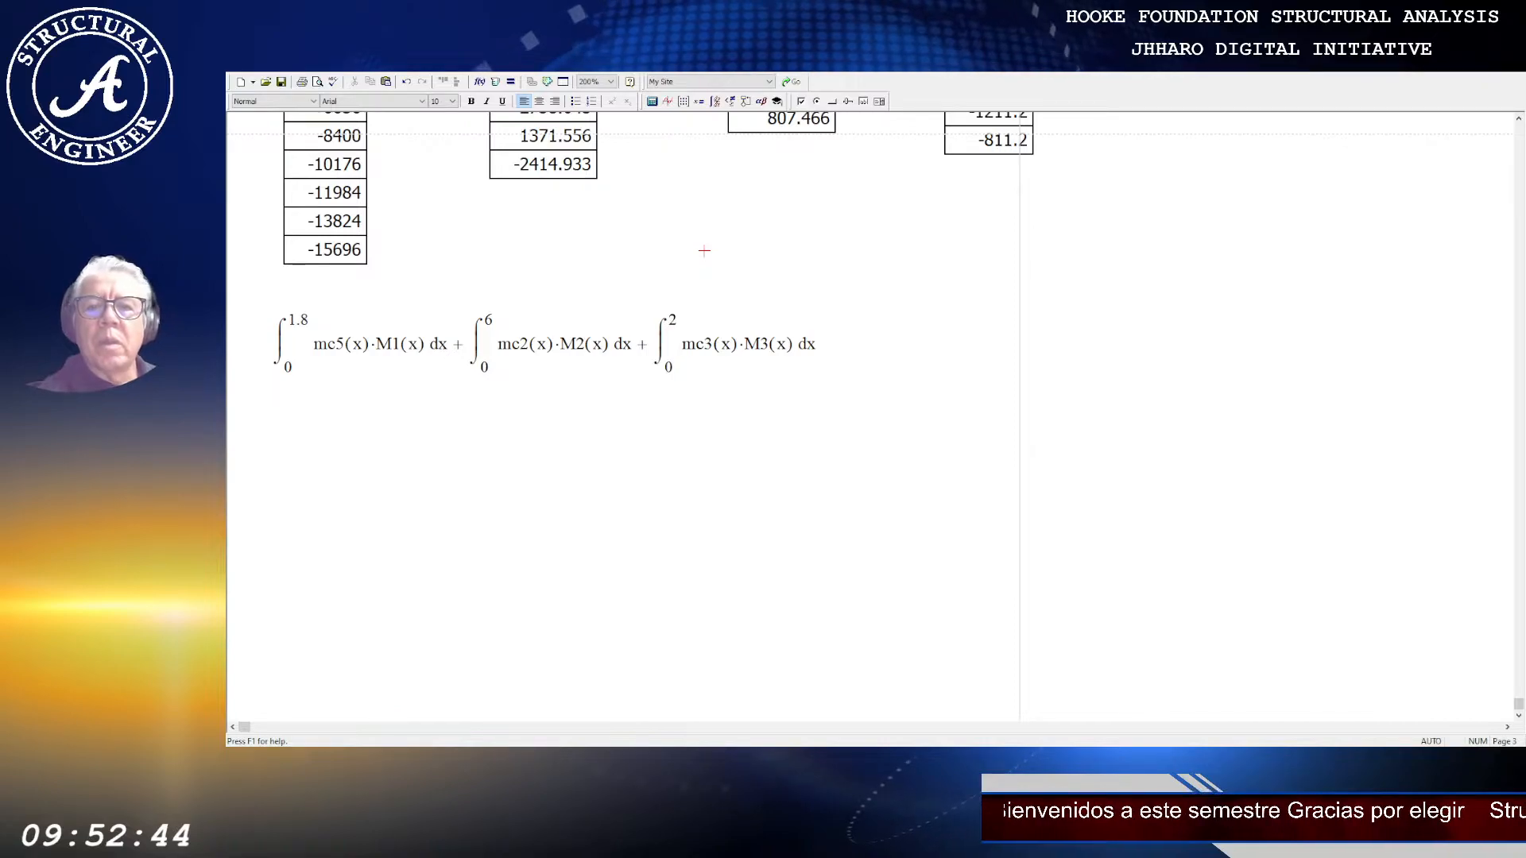
pyautogui.click(991, 193)
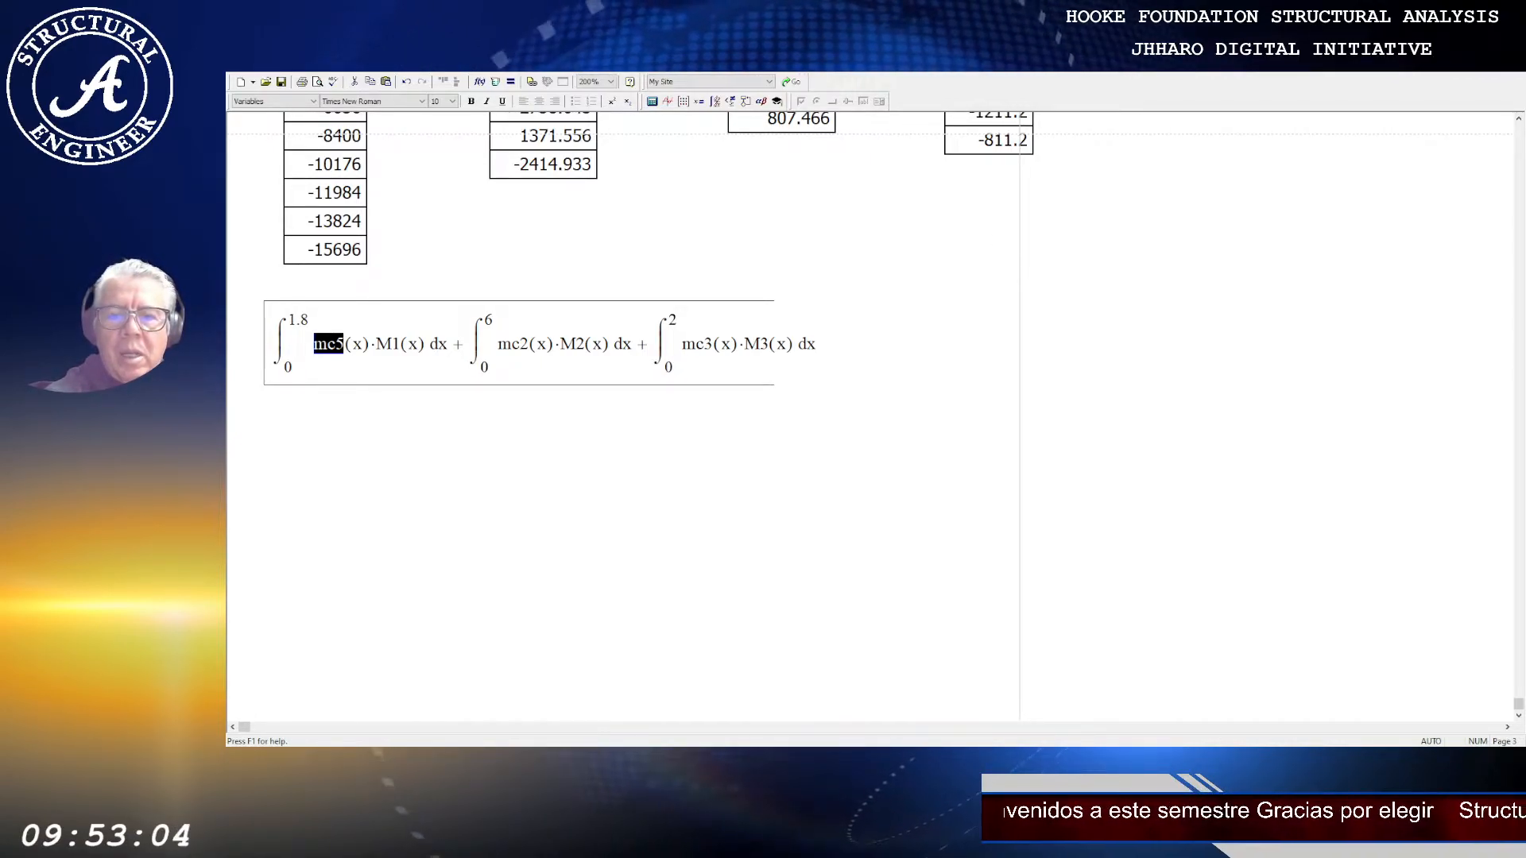
pyautogui.scroll(5, 847, 504)
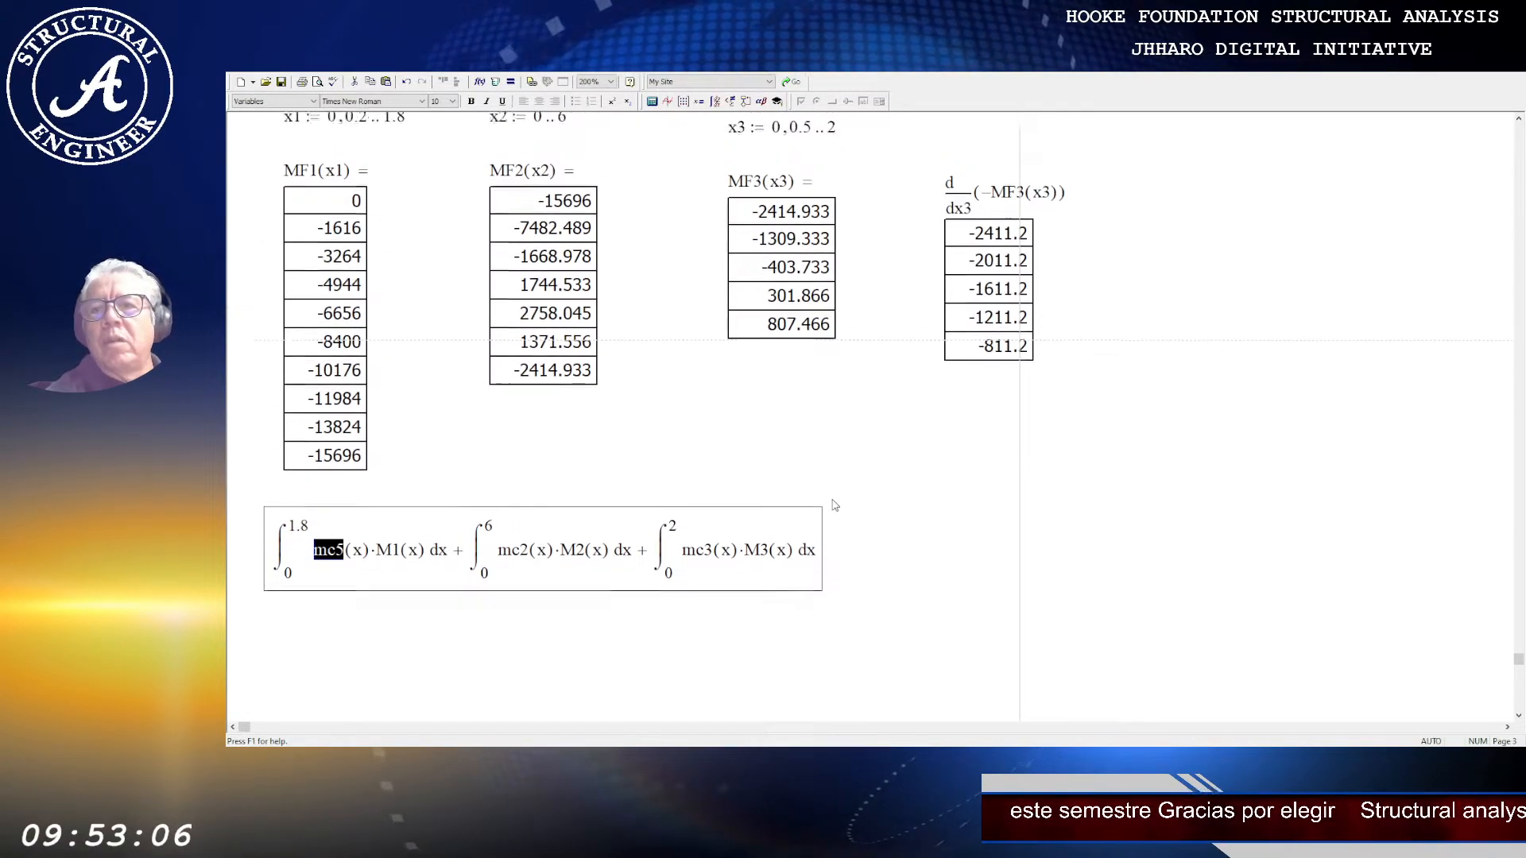
pyautogui.scroll(9, 835, 505)
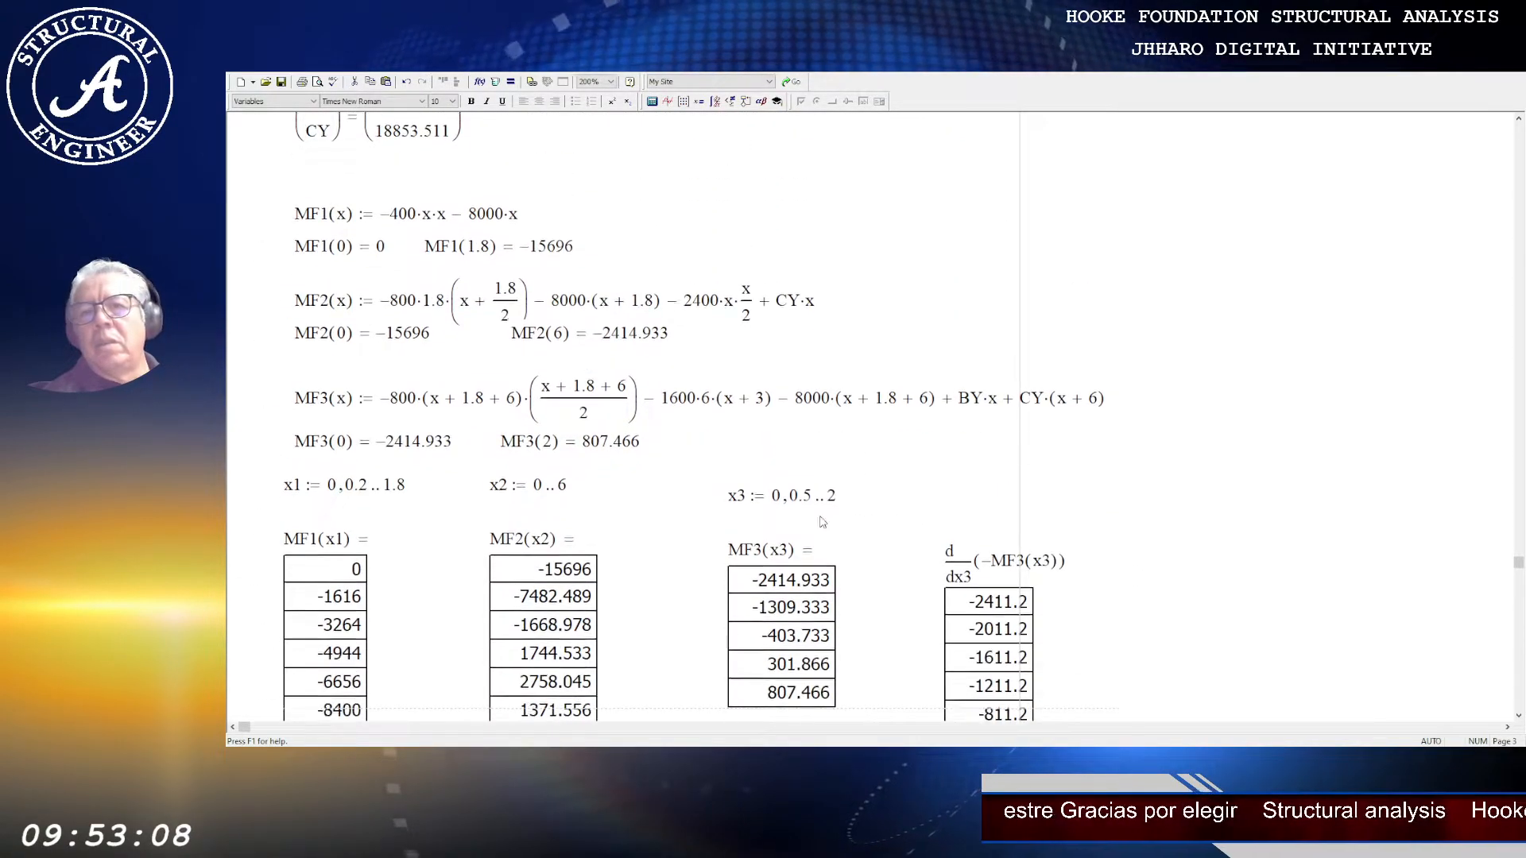
pyautogui.scroll(-8, 823, 522)
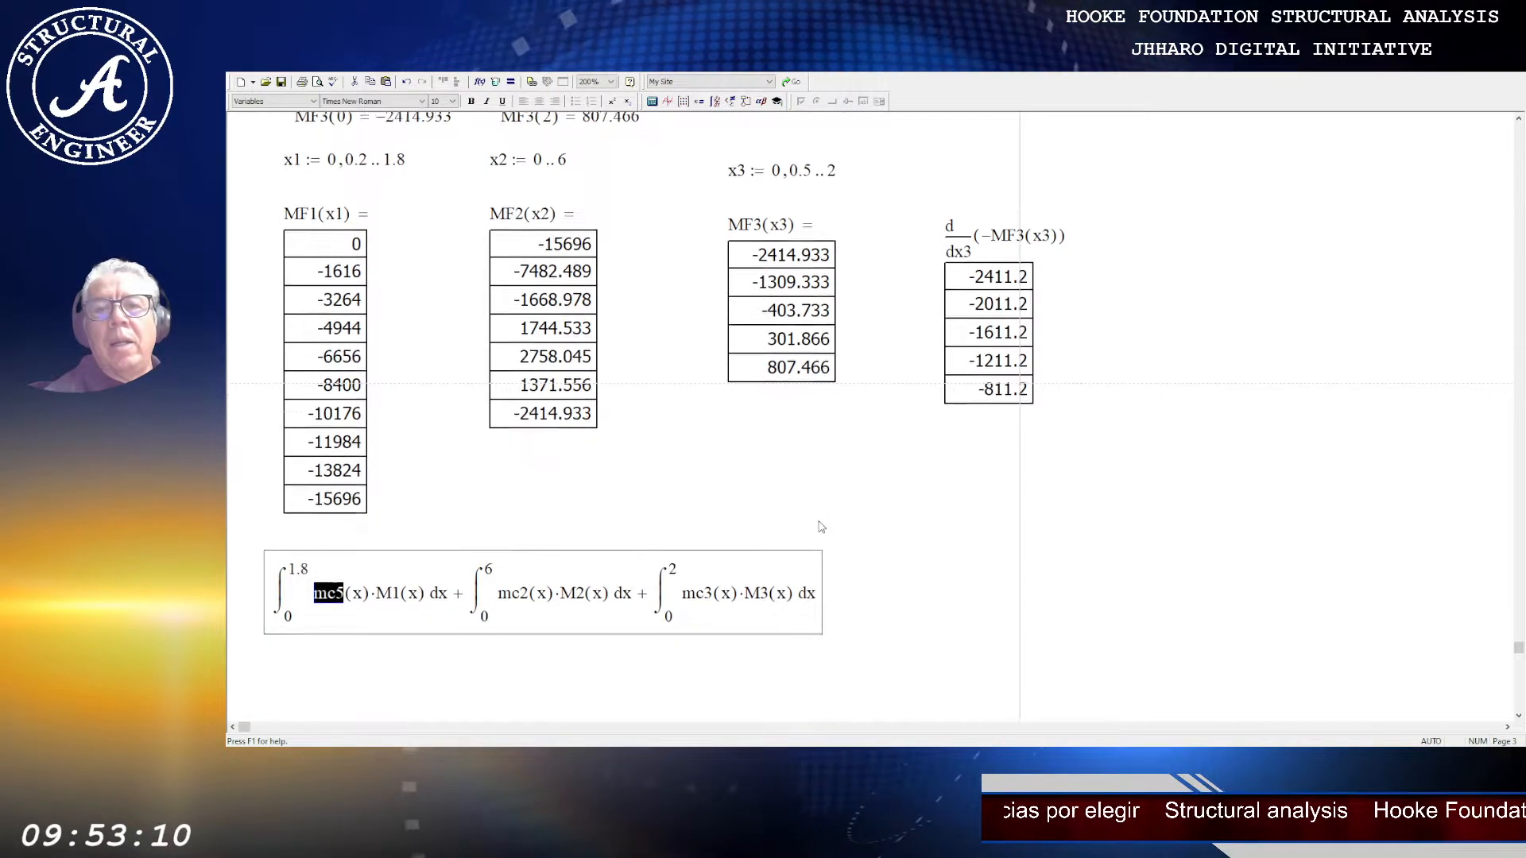
pyautogui.scroll(-2, 821, 527)
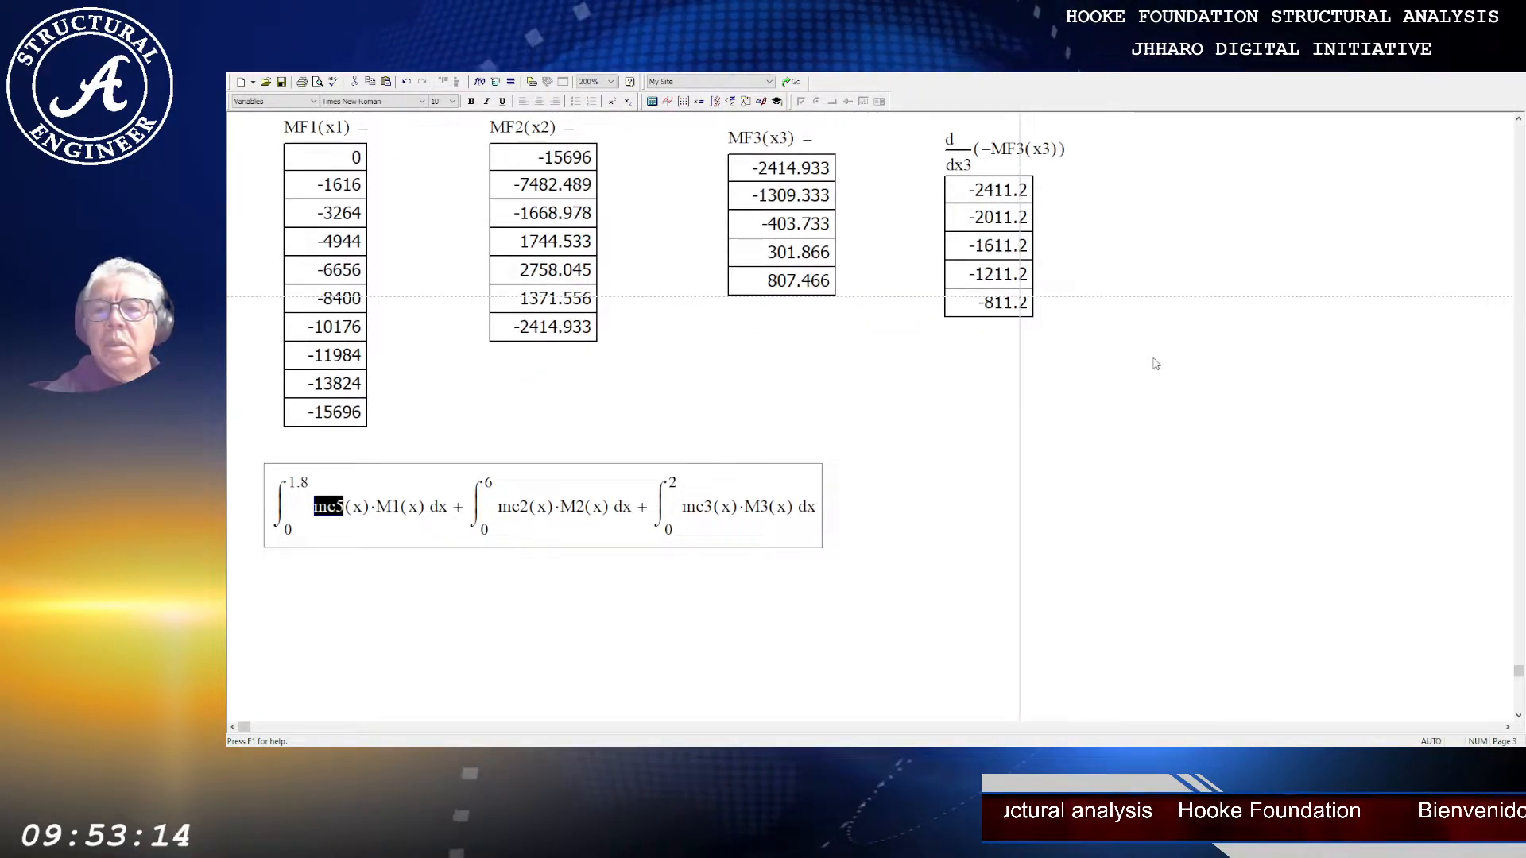
pyautogui.click(899, 436)
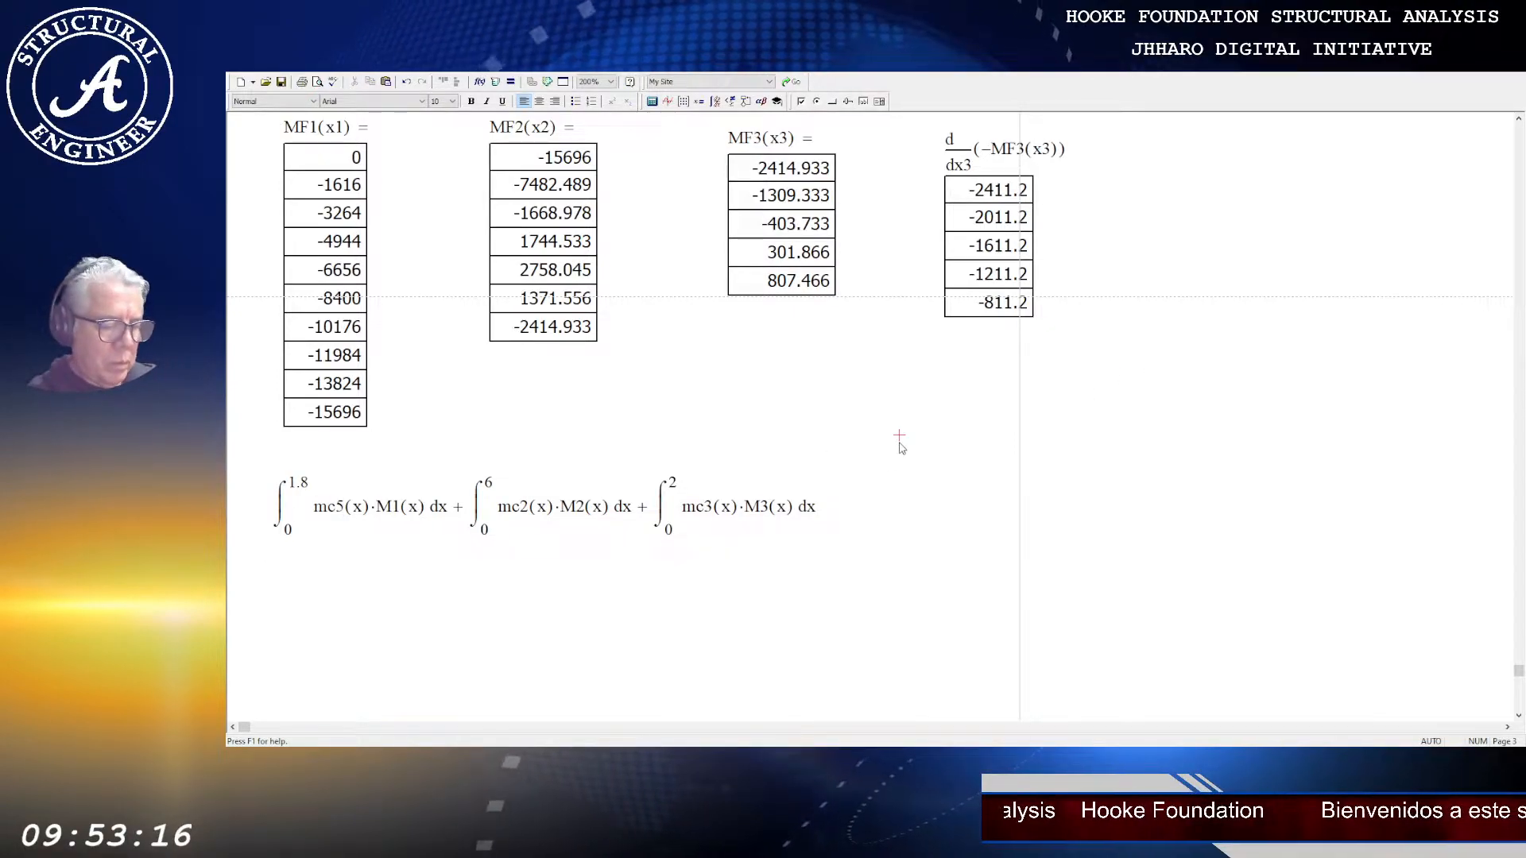
pyautogui.hotkey('ctrl', 'v')
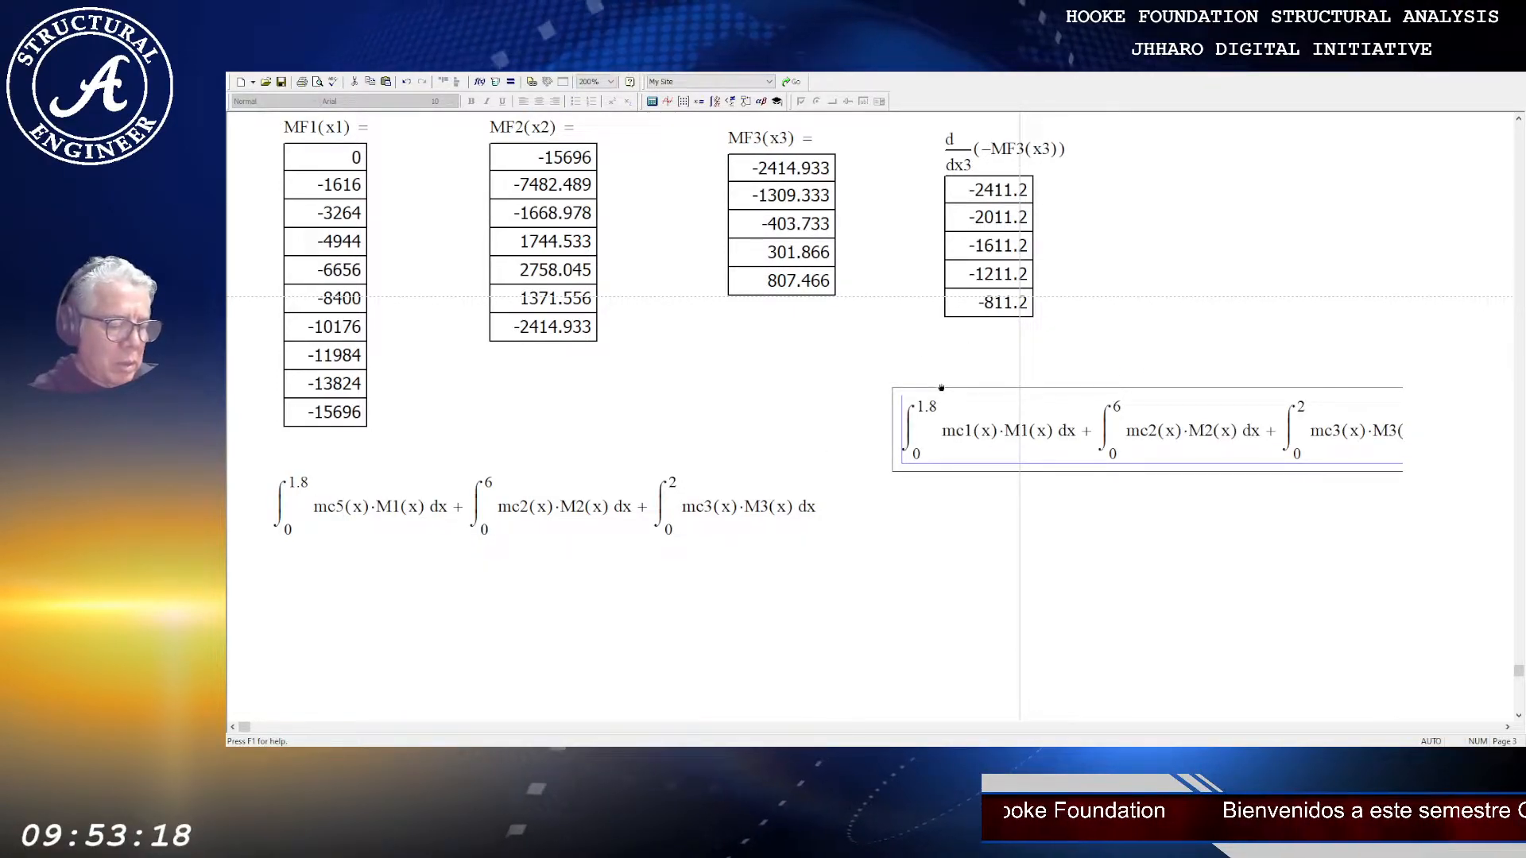
pyautogui.hotkey('ctrl', 'z')
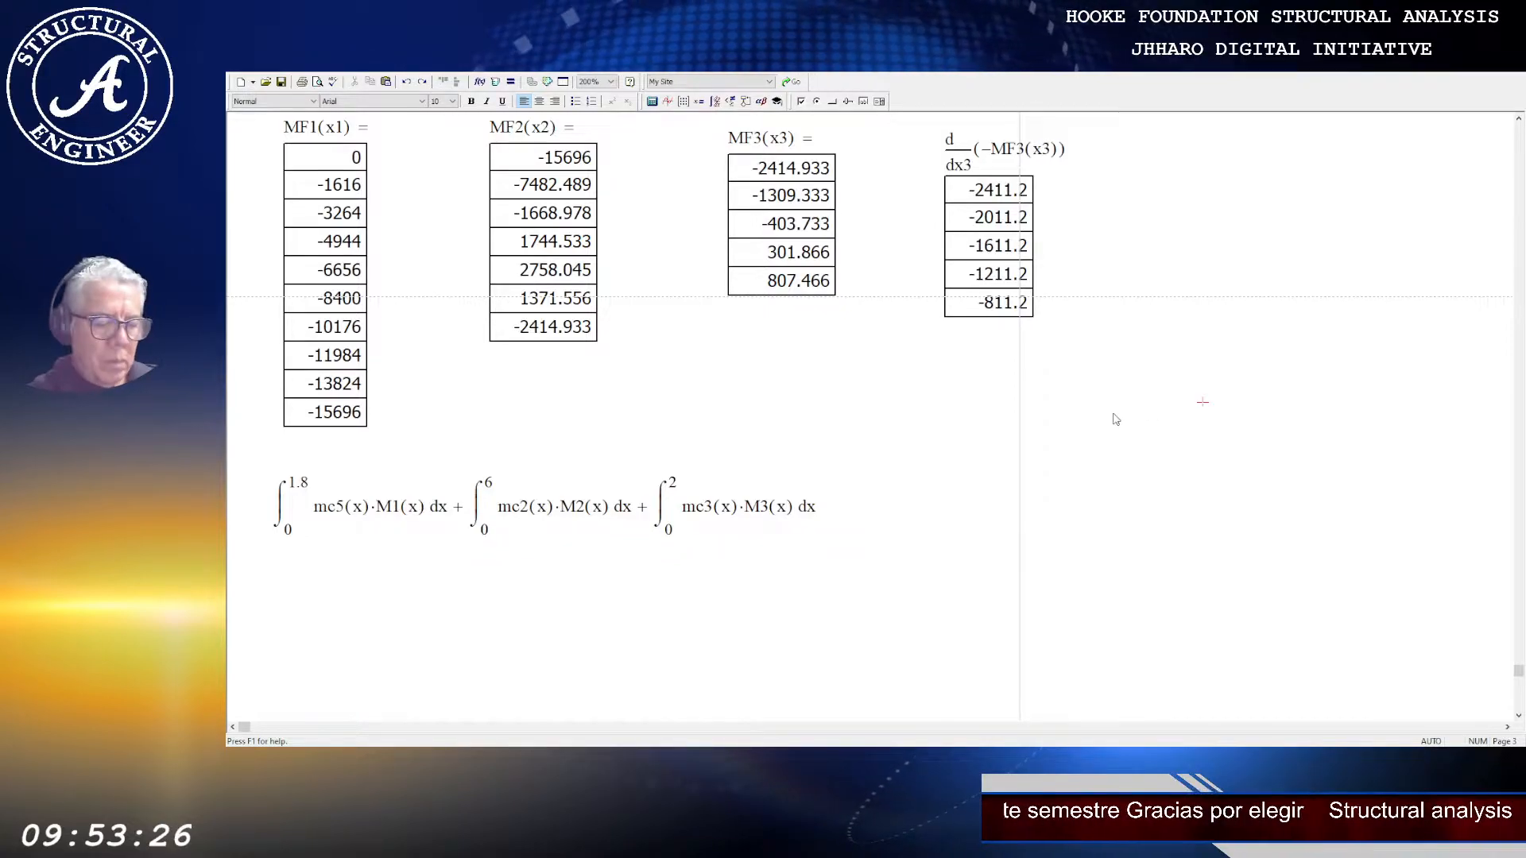
# Step: Paste the Replace dialog screenshot and move it beside the pasted integral sum, under the derivative table
pyautogui.hotkey('ctrl', 'h')
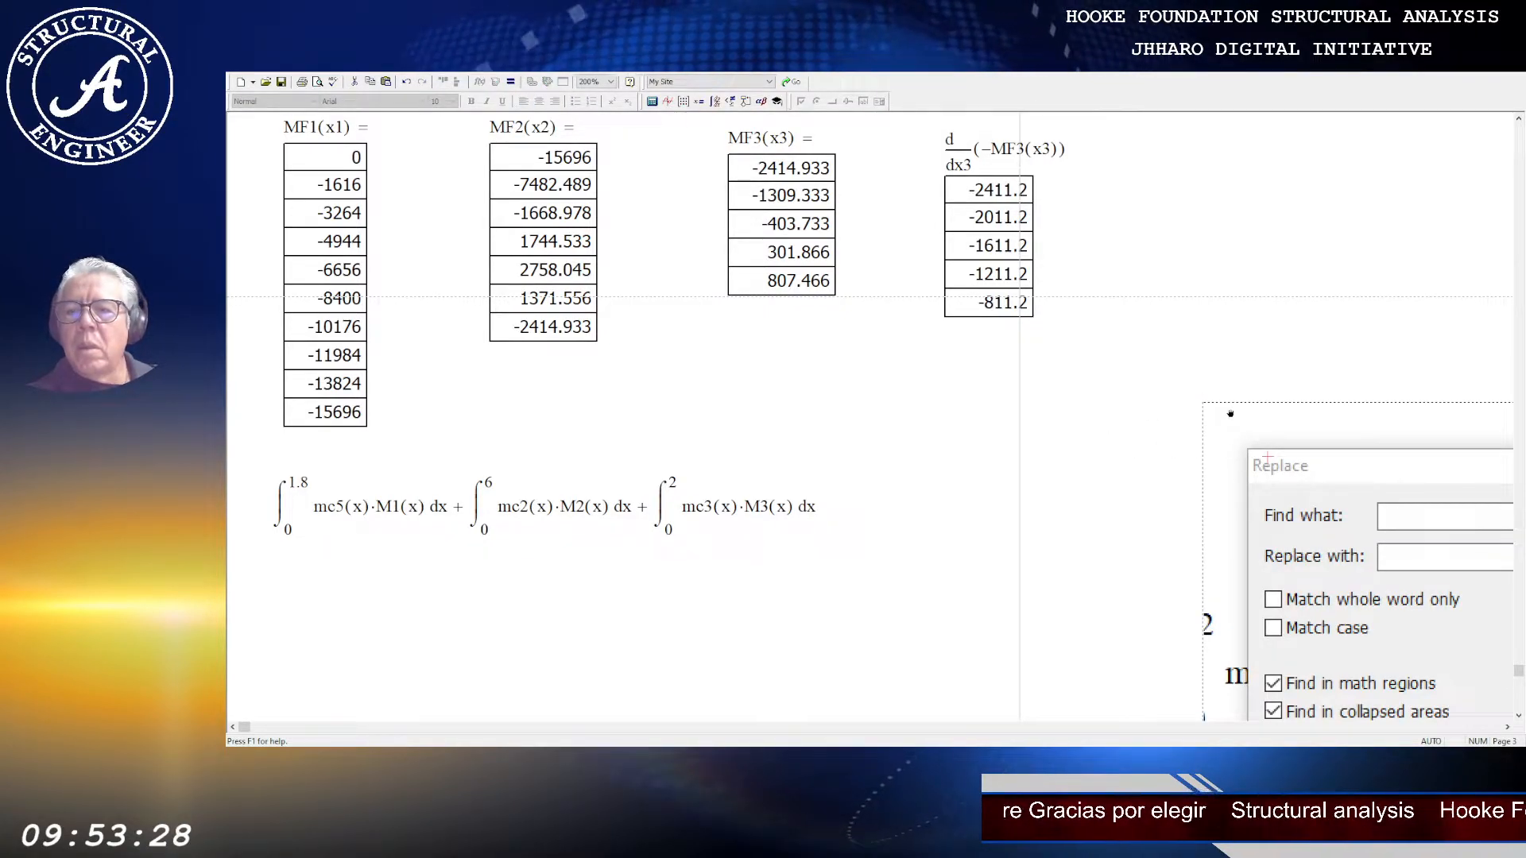
pyautogui.moveTo(1269, 471); pyautogui.dragTo(955, 426)
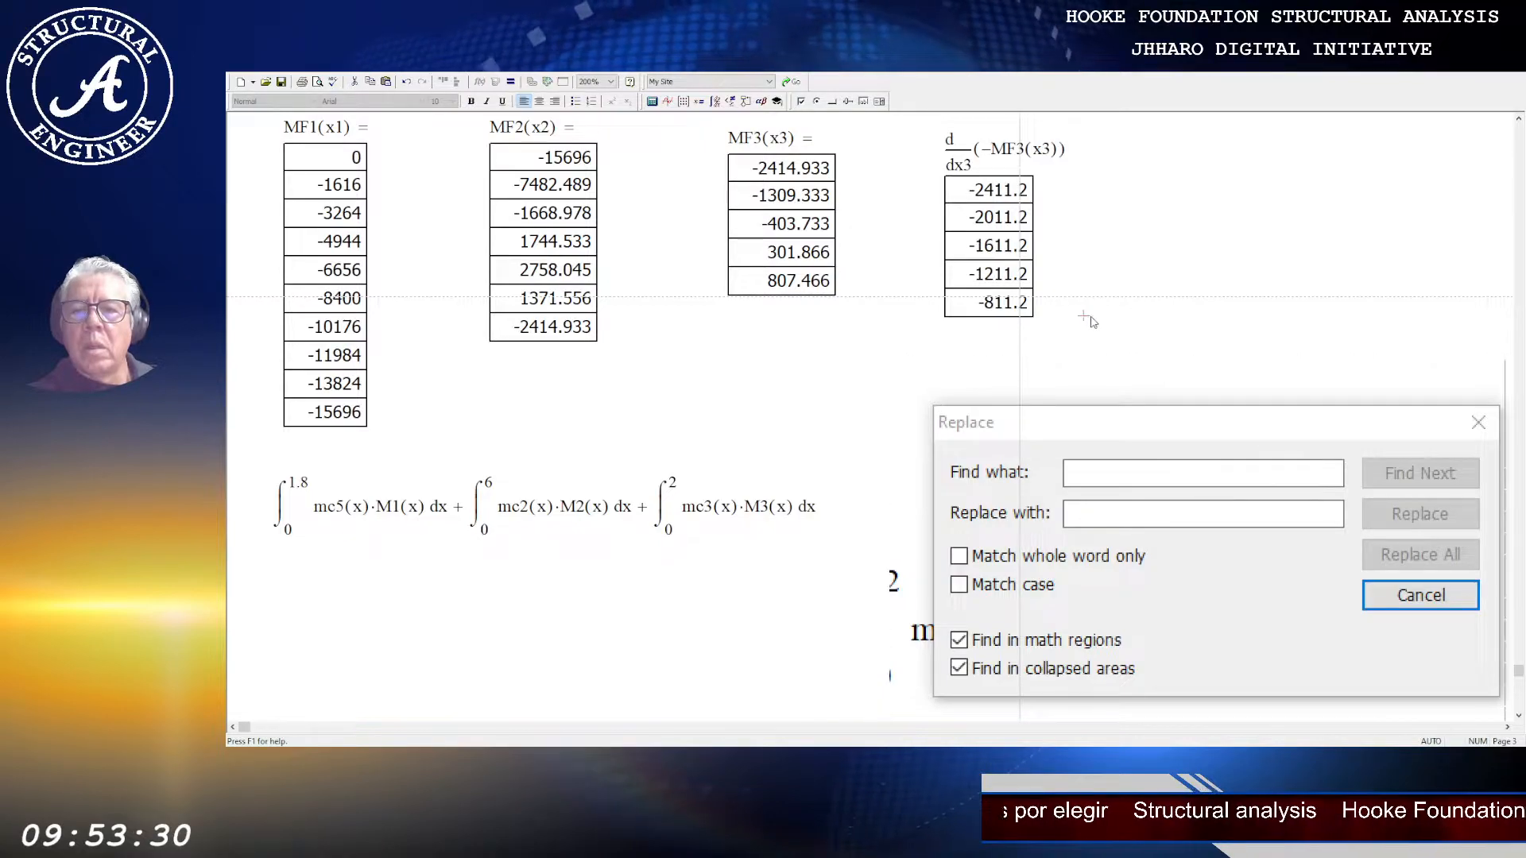
pyautogui.click(1004, 392)
pyautogui.scroll(-2, 1003, 551)
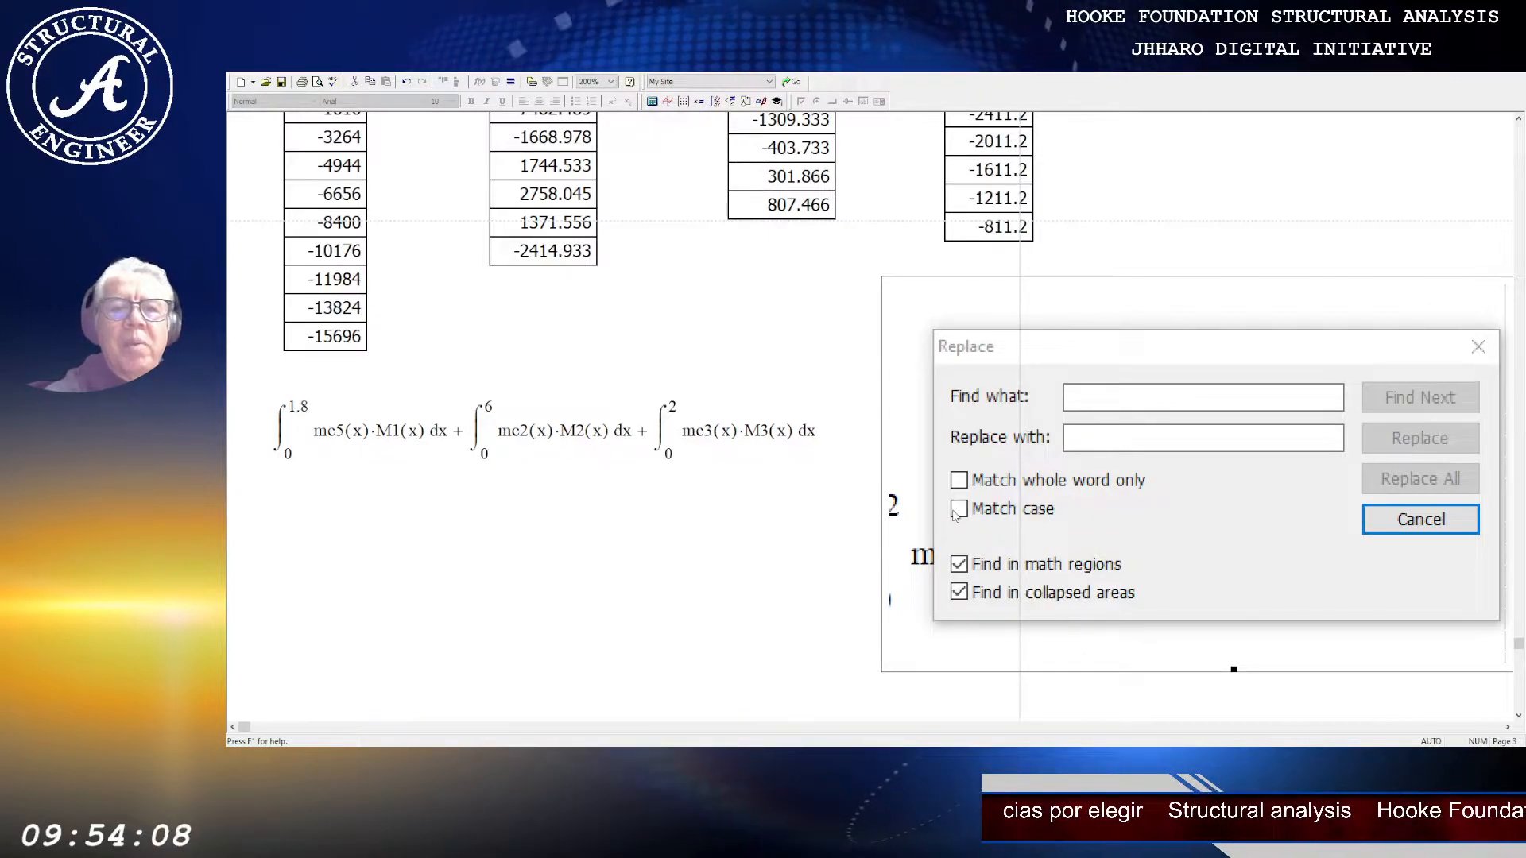
# Step: Locate the function names M1 and mc5 in turn within the first integral of the pasted sum
pyautogui.click(563, 337)
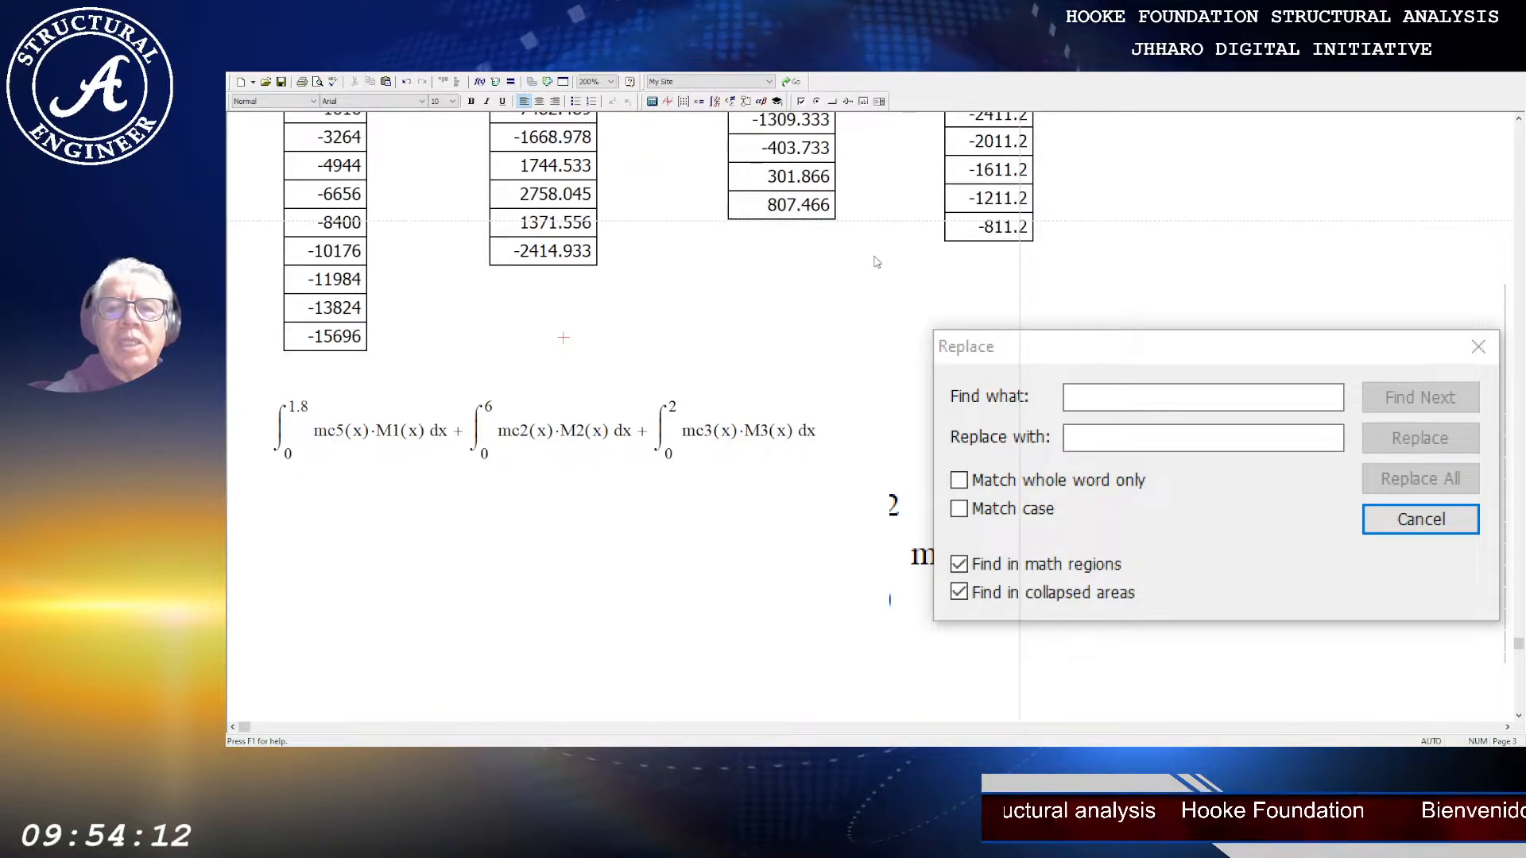
pyautogui.doubleClick(387, 431)
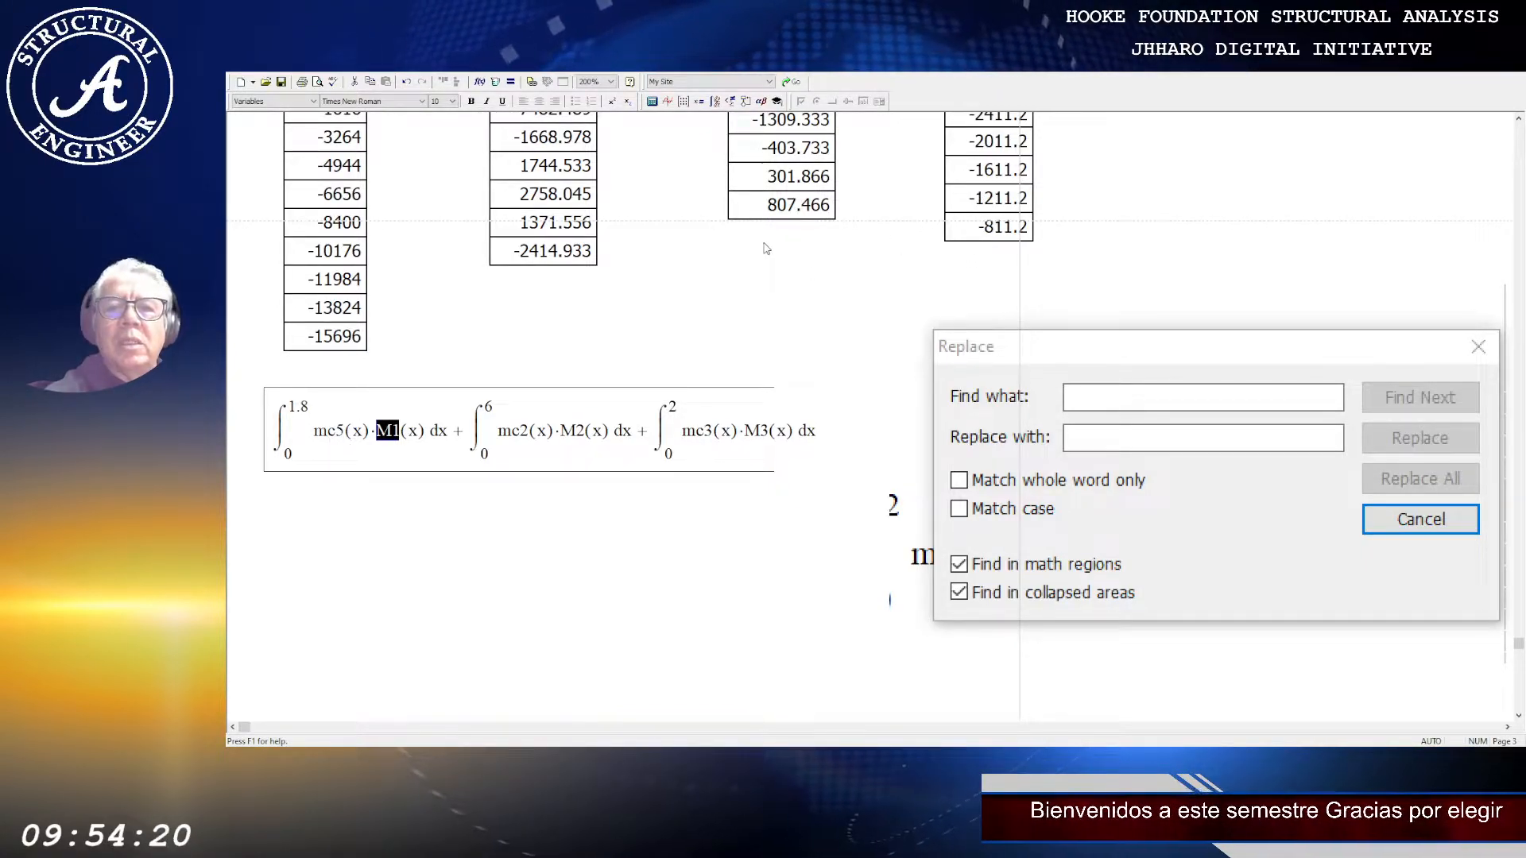
pyautogui.click(552, 294)
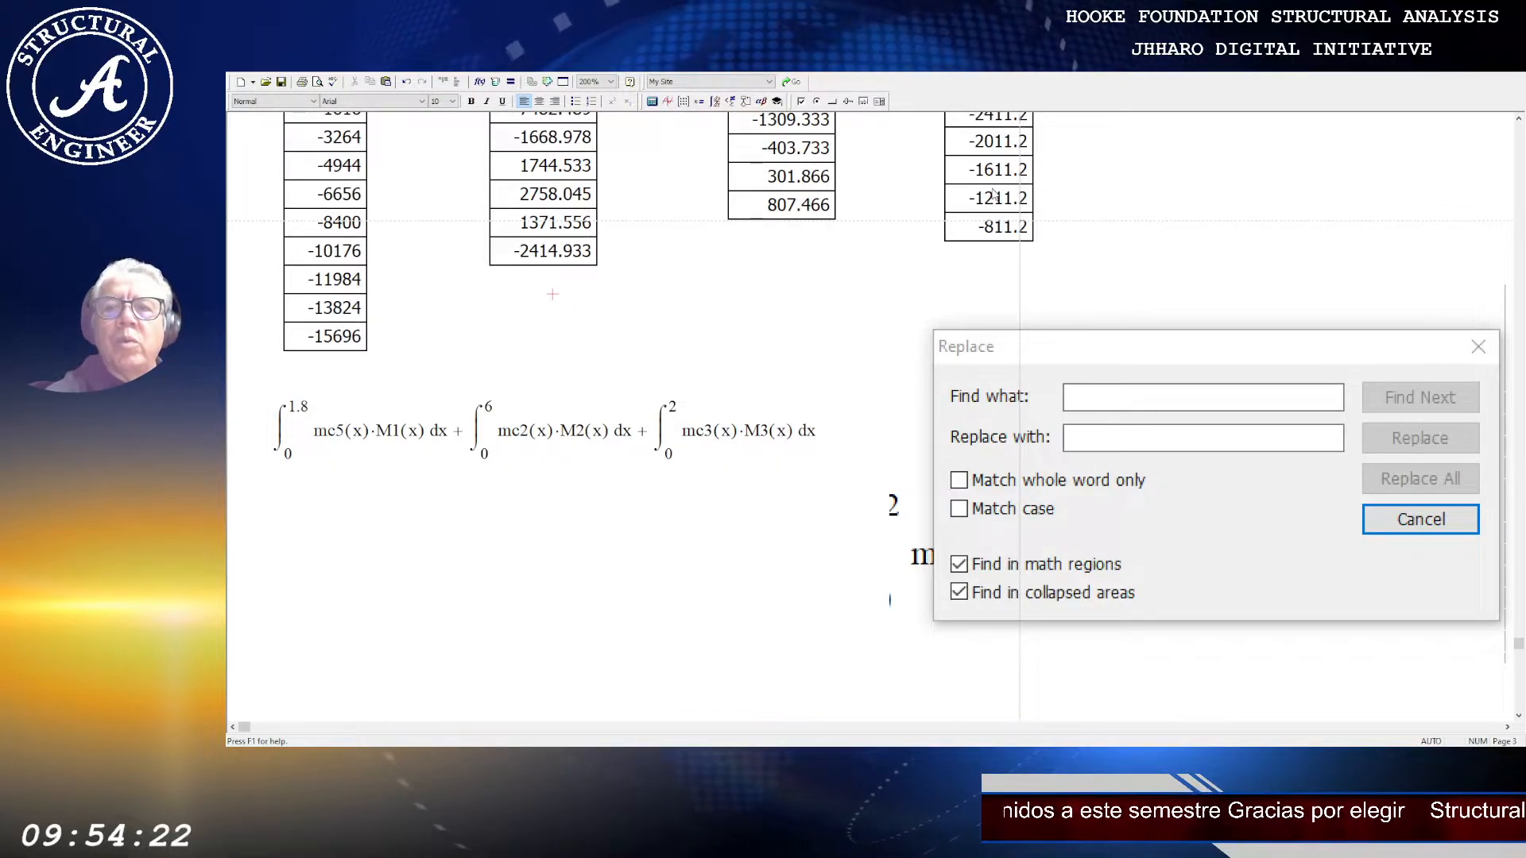
pyautogui.doubleClick(329, 431)
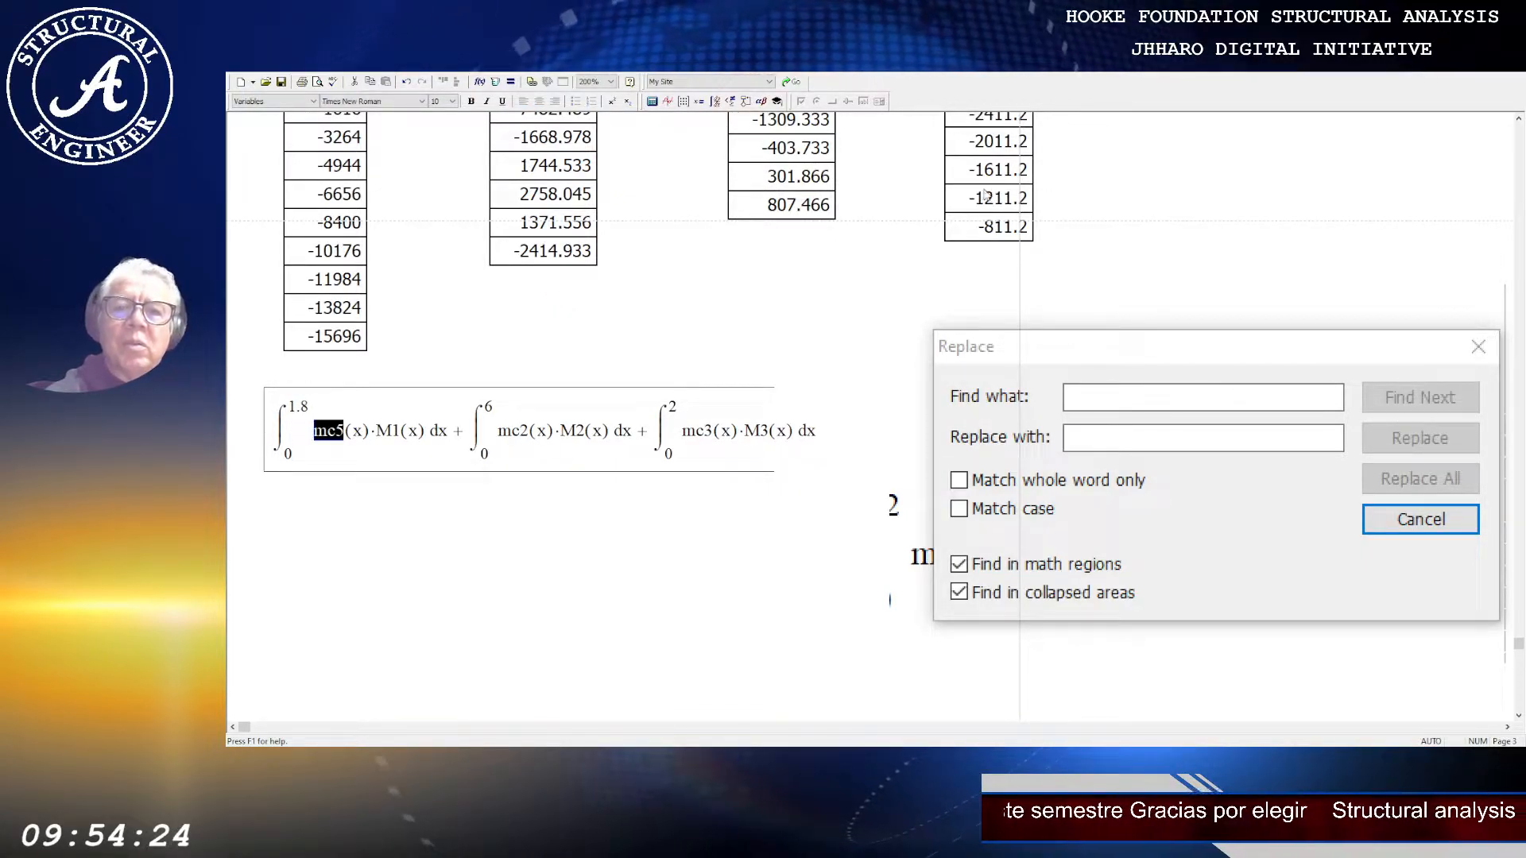
pyautogui.click(639, 294)
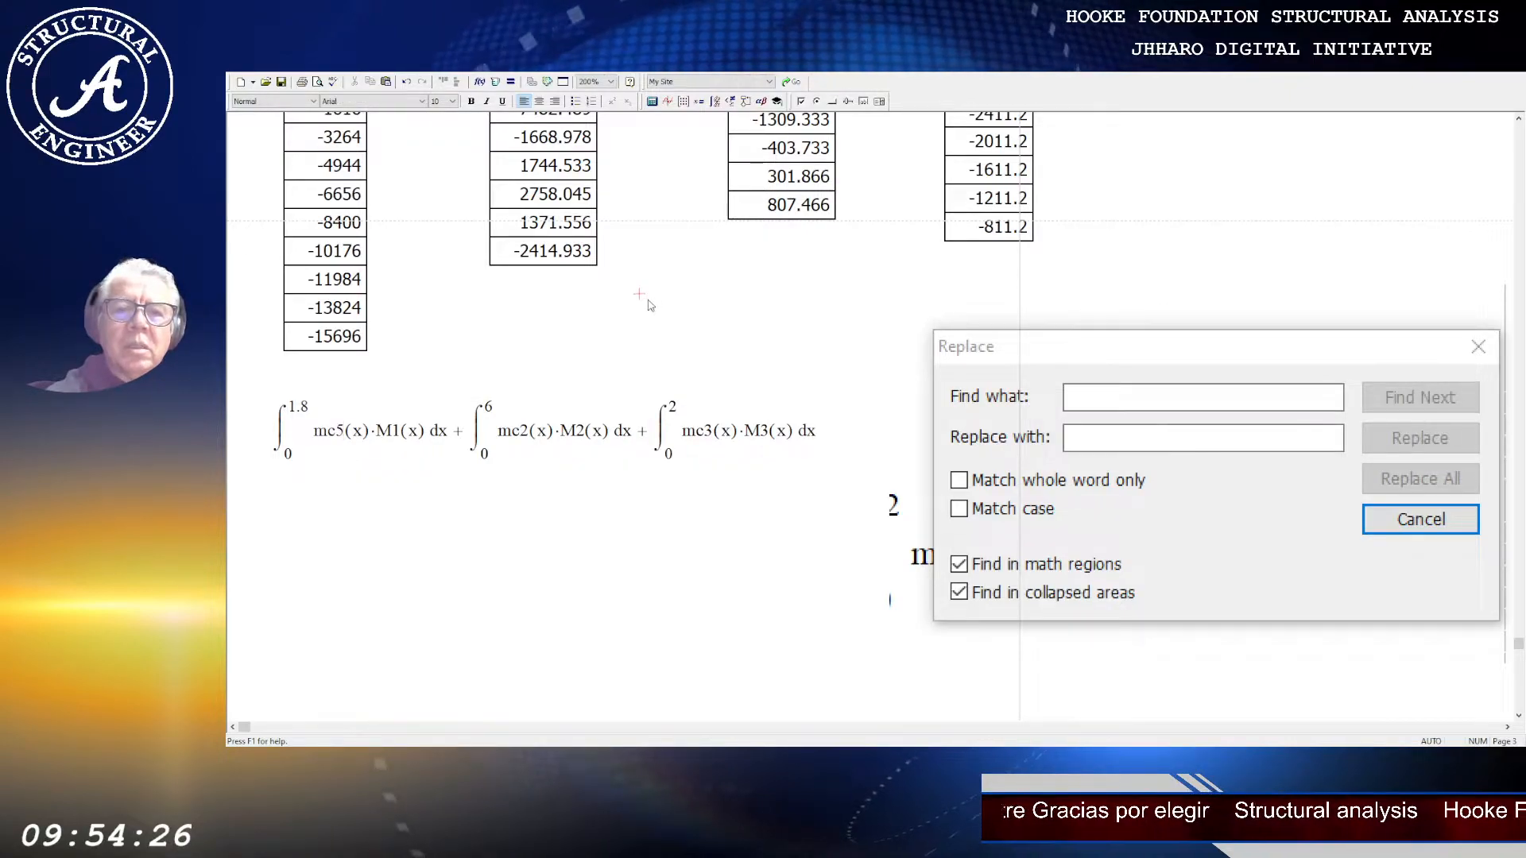
pyautogui.doubleClick(388, 431)
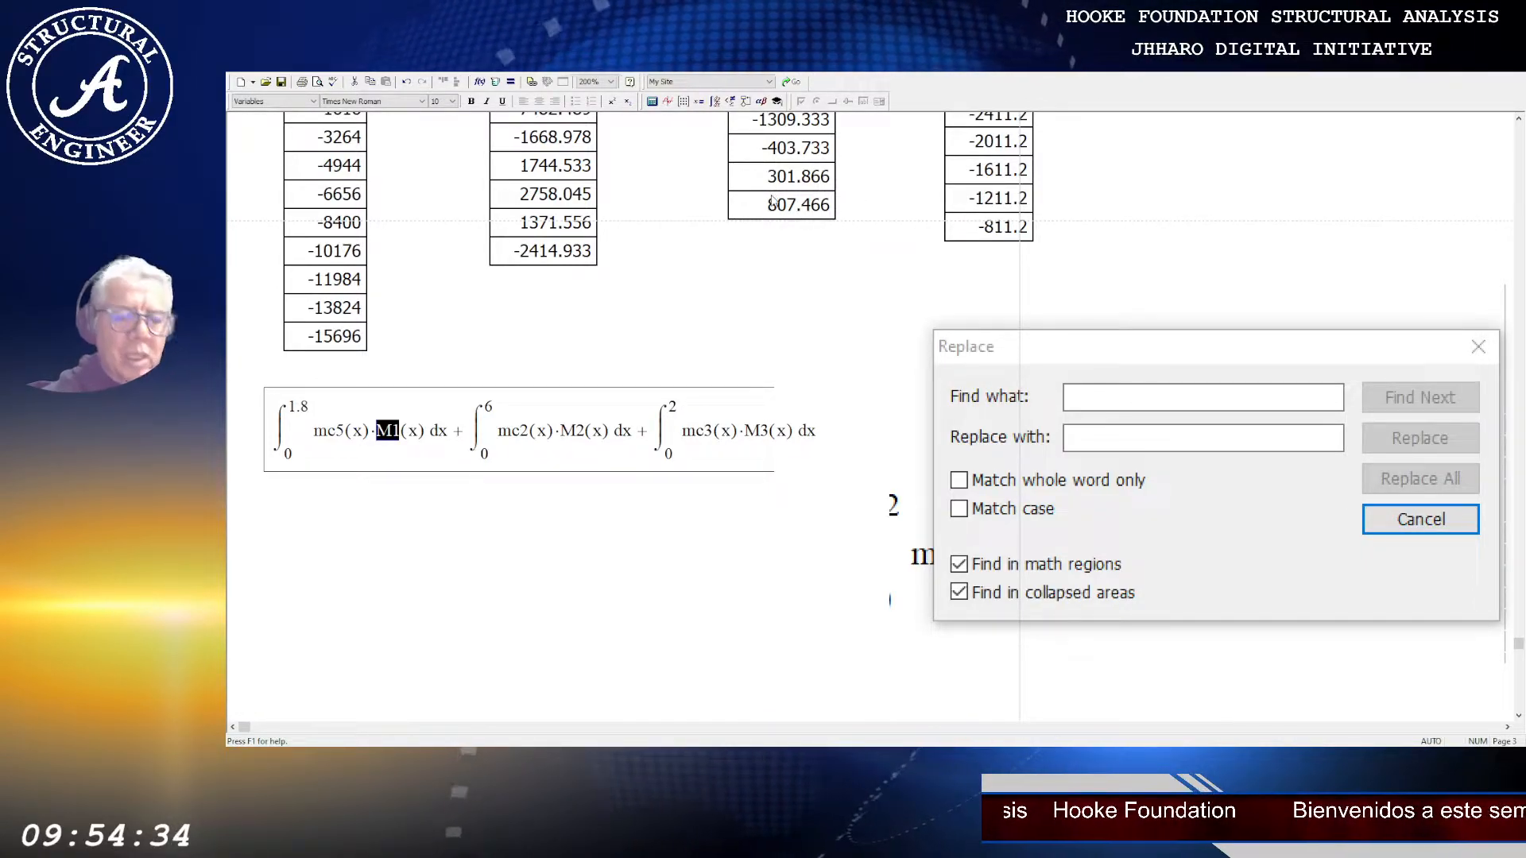
# Step: Step through the find matches in the pasted integral sum, checking mc5, M1 and mc2
pyautogui.click(619, 298)
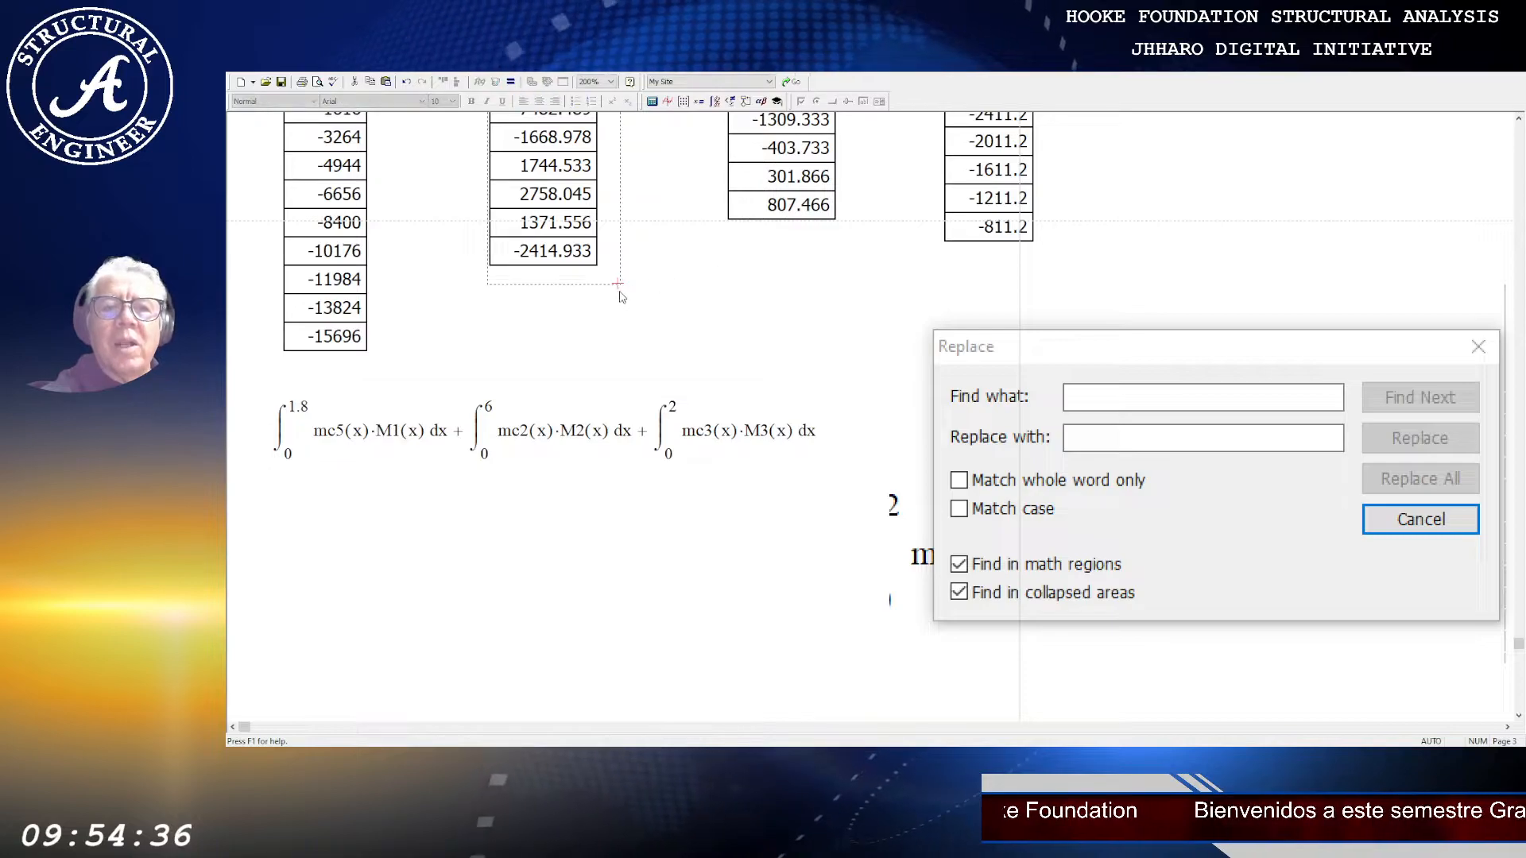
pyautogui.click(574, 316)
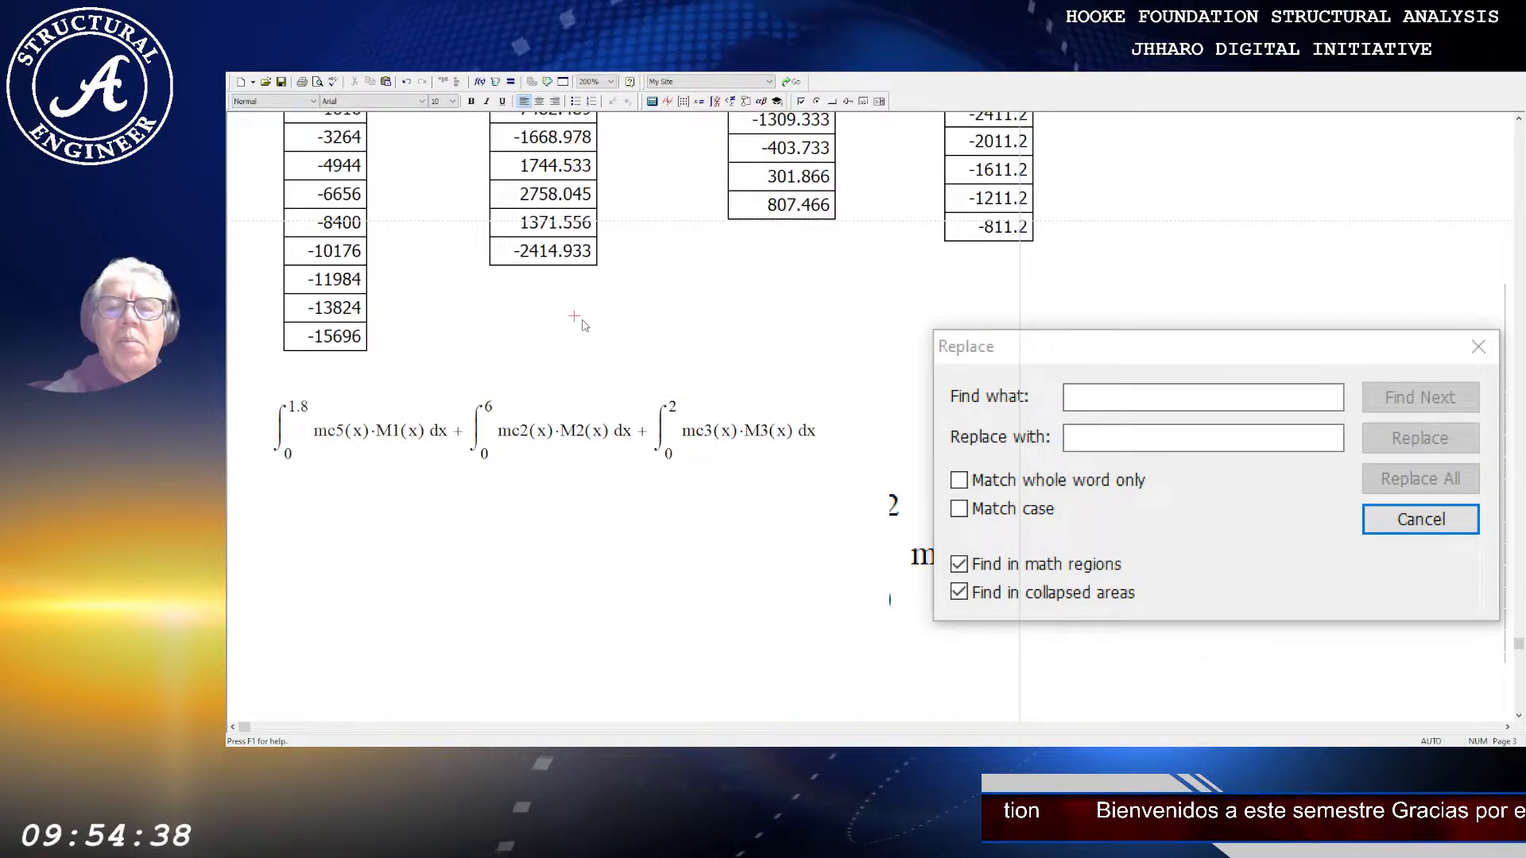
pyautogui.click(984, 192)
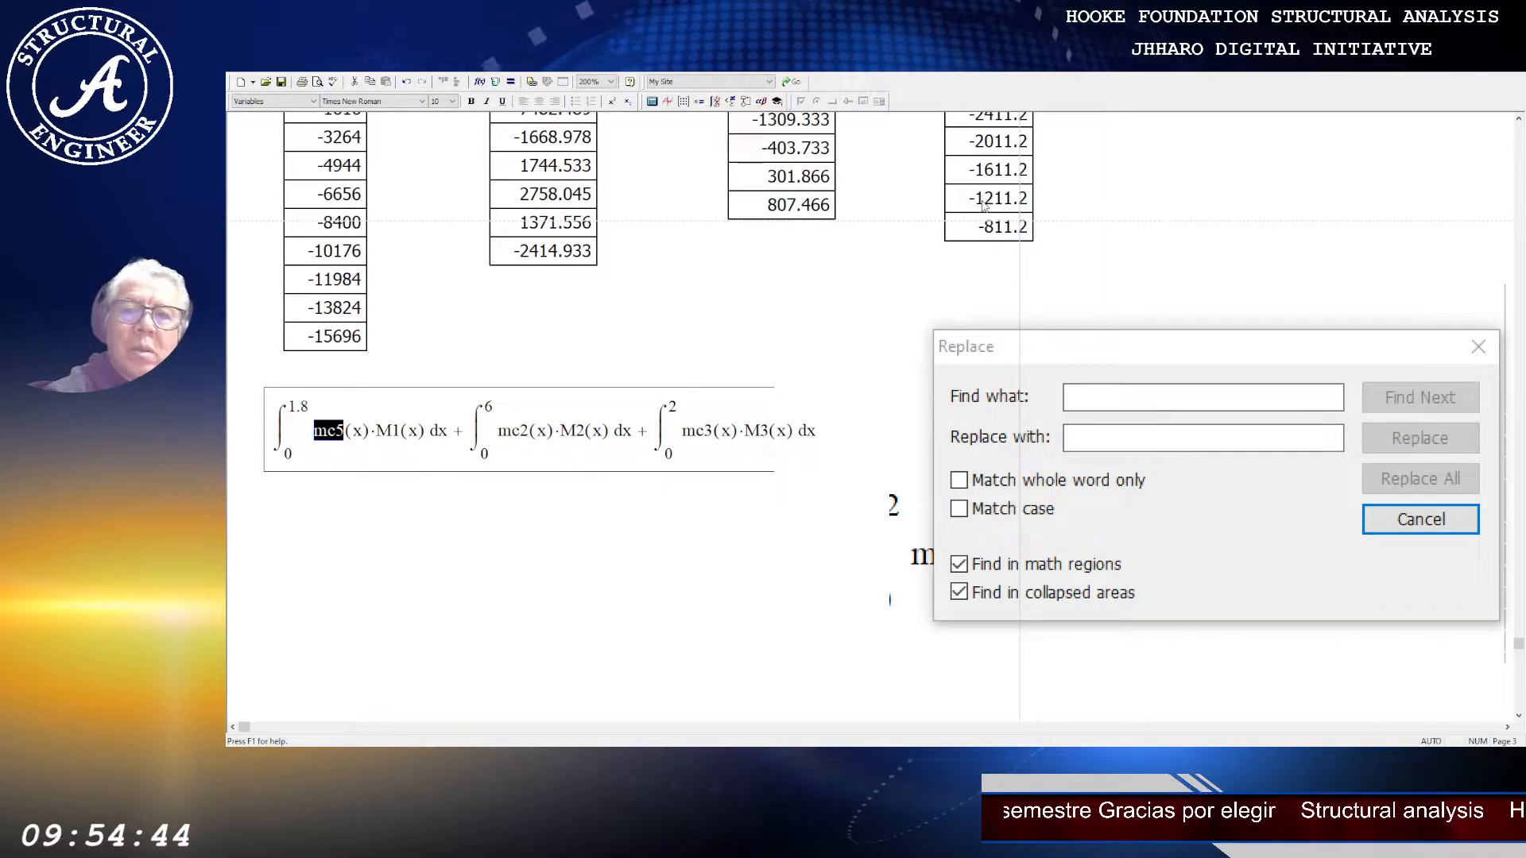
pyautogui.click(984, 191)
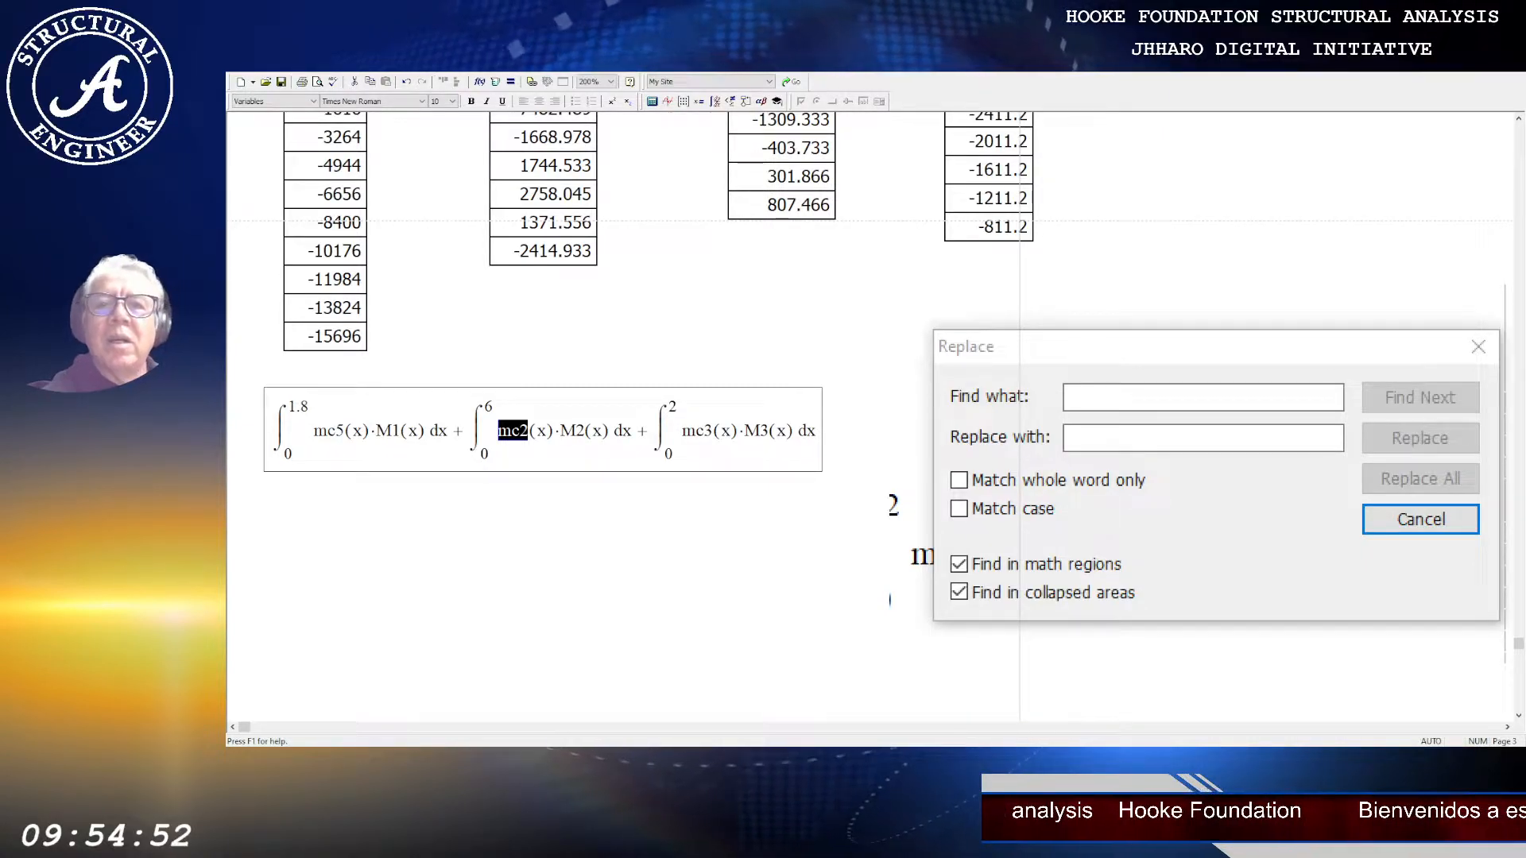
pyautogui.click(465, 304)
pyautogui.doubleClick(387, 431)
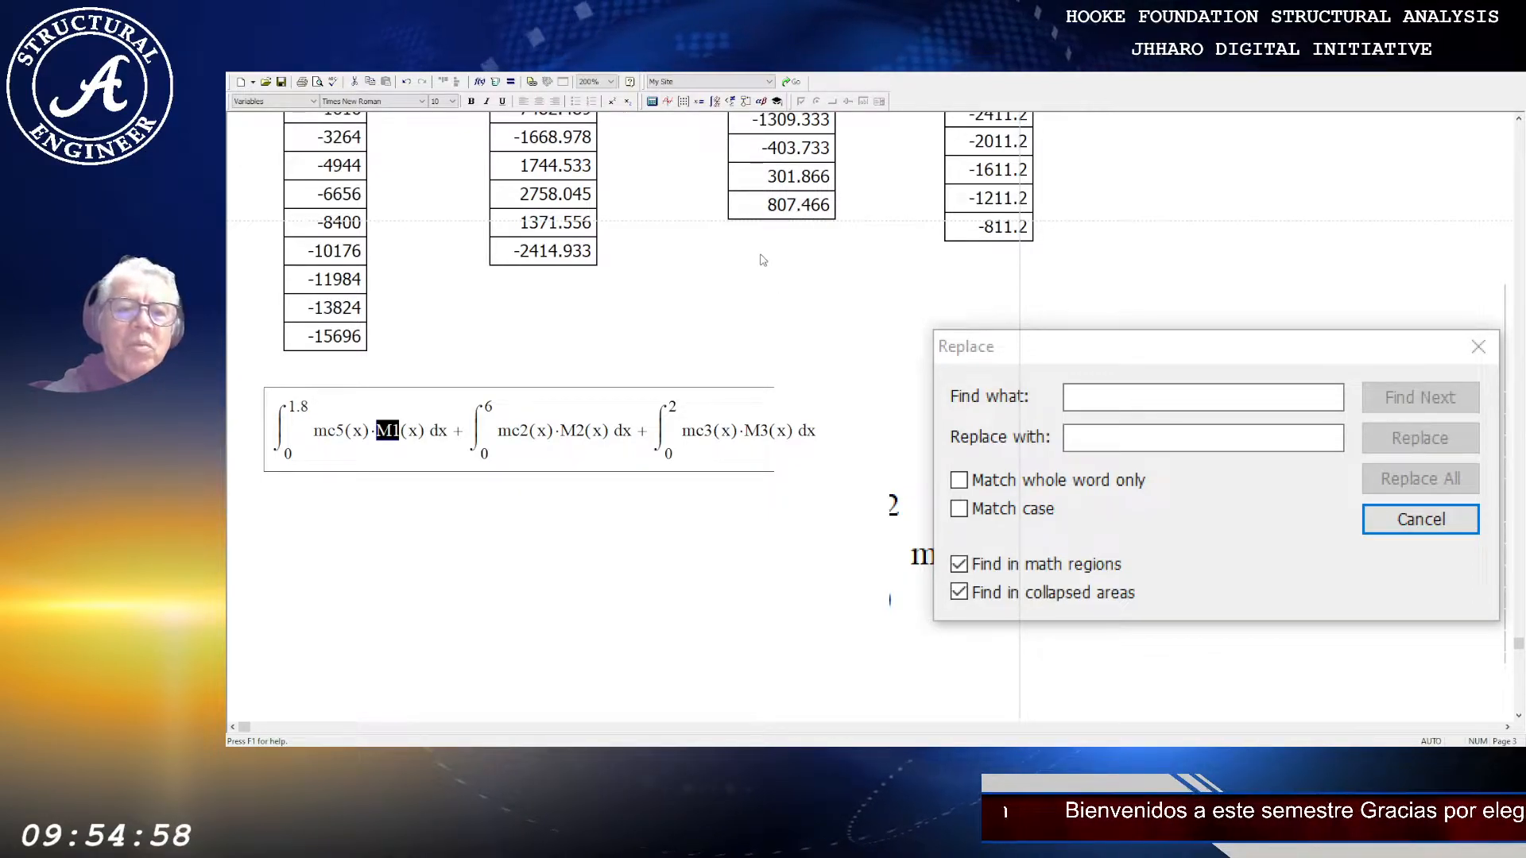
pyautogui.click(622, 307)
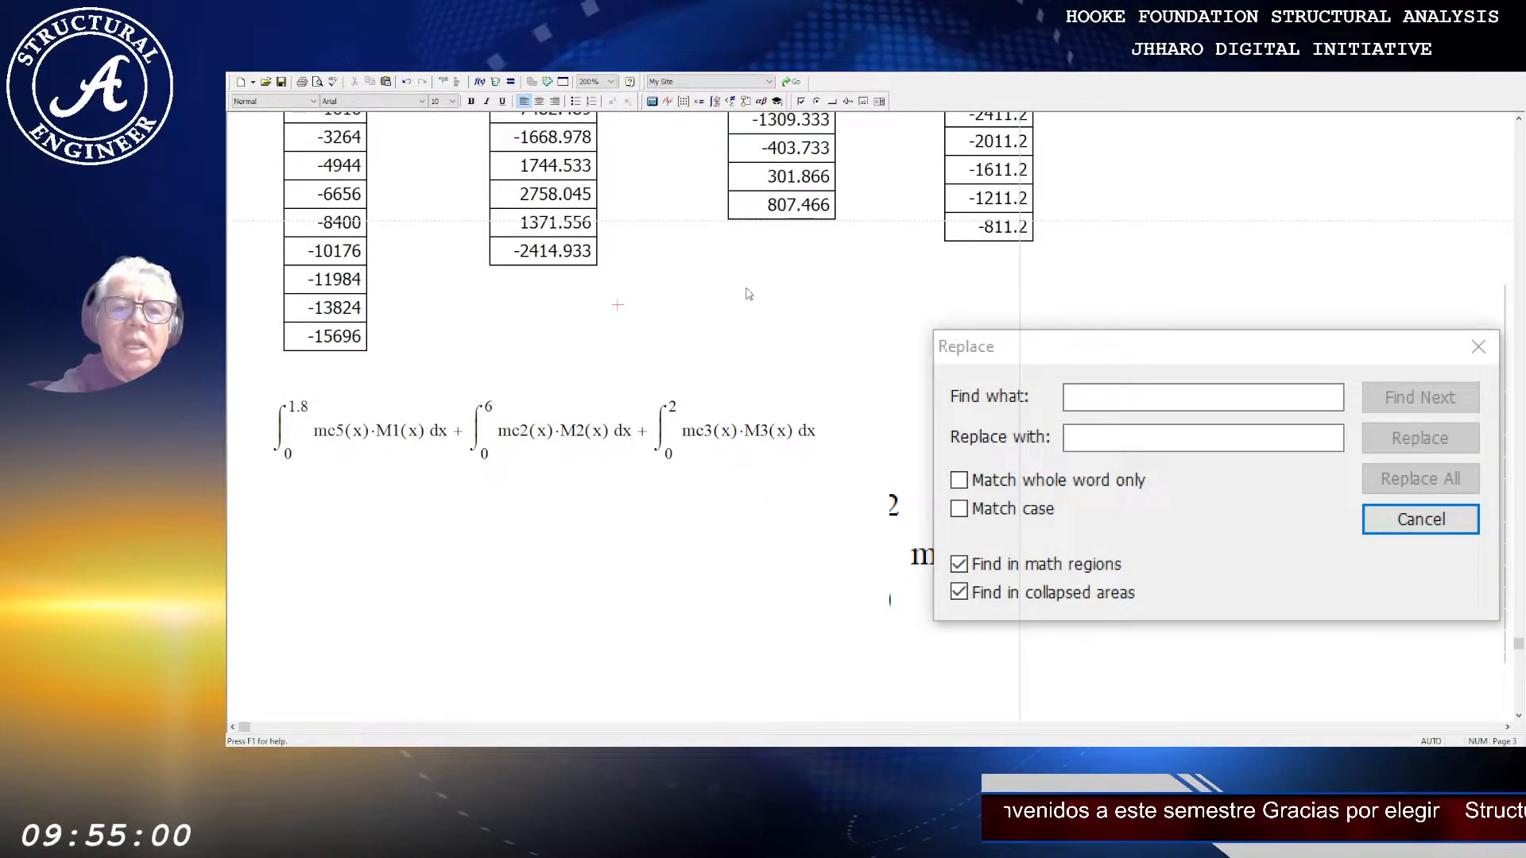
pyautogui.doubleClick(328, 431)
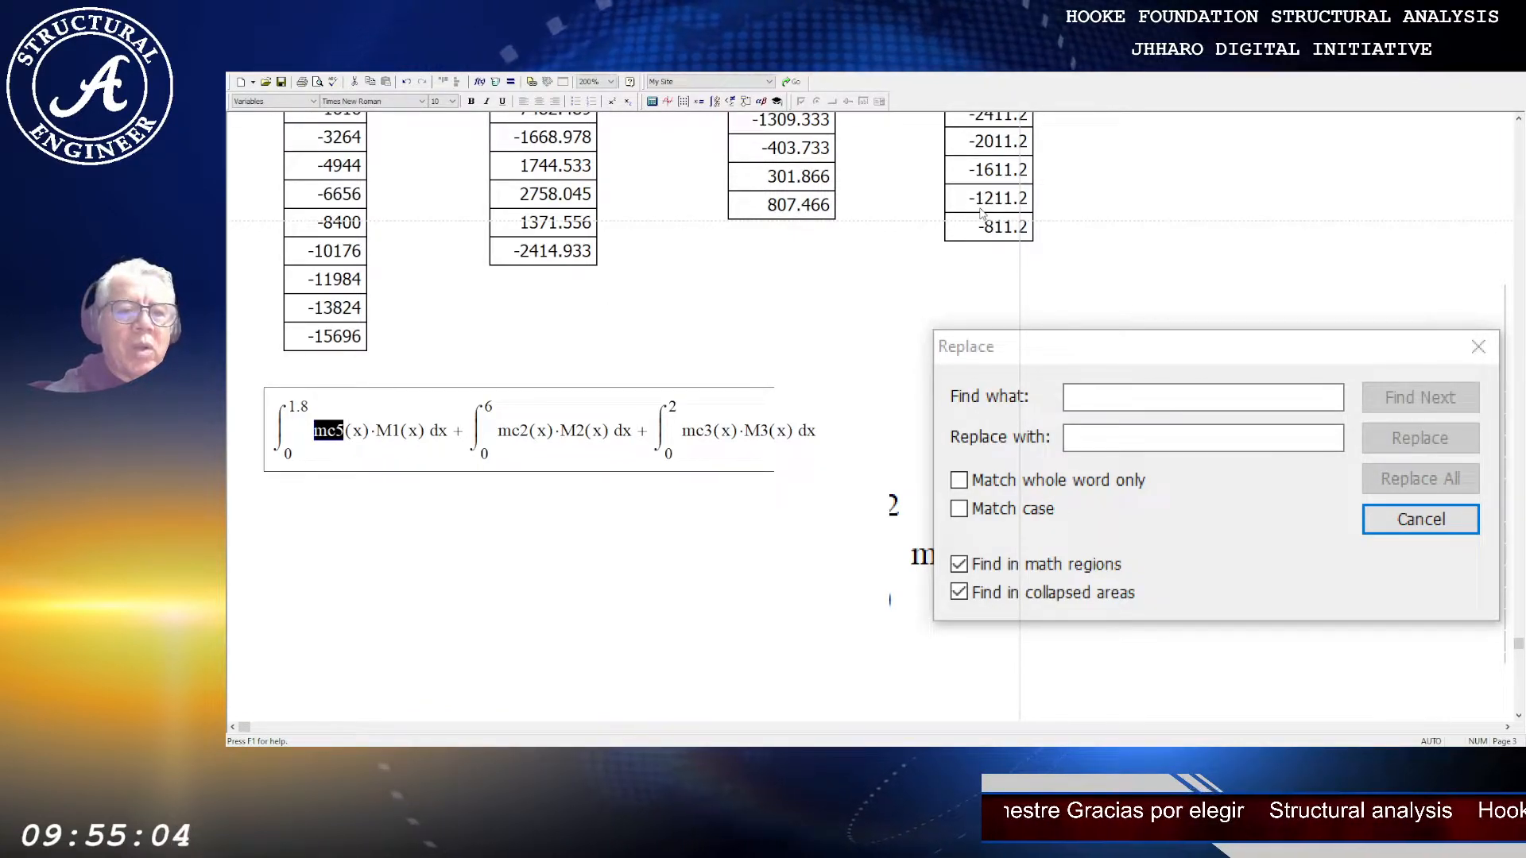
# Step: Replace the leading letter of mc5 and M1 in the first integral with MF, leaving mc2 as it is
pyautogui.click(980, 210)
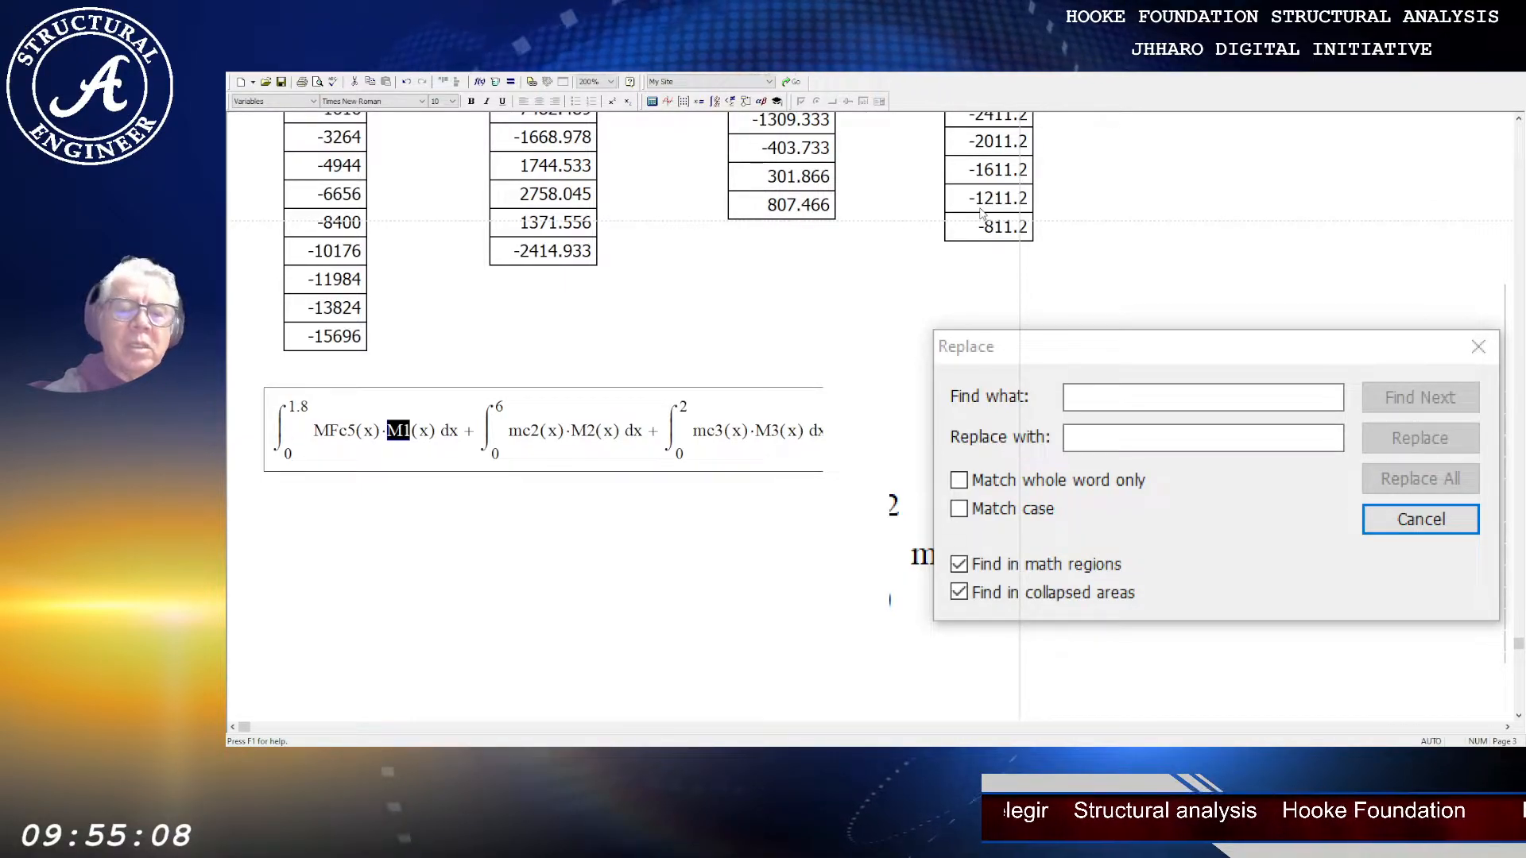
pyautogui.click(980, 212)
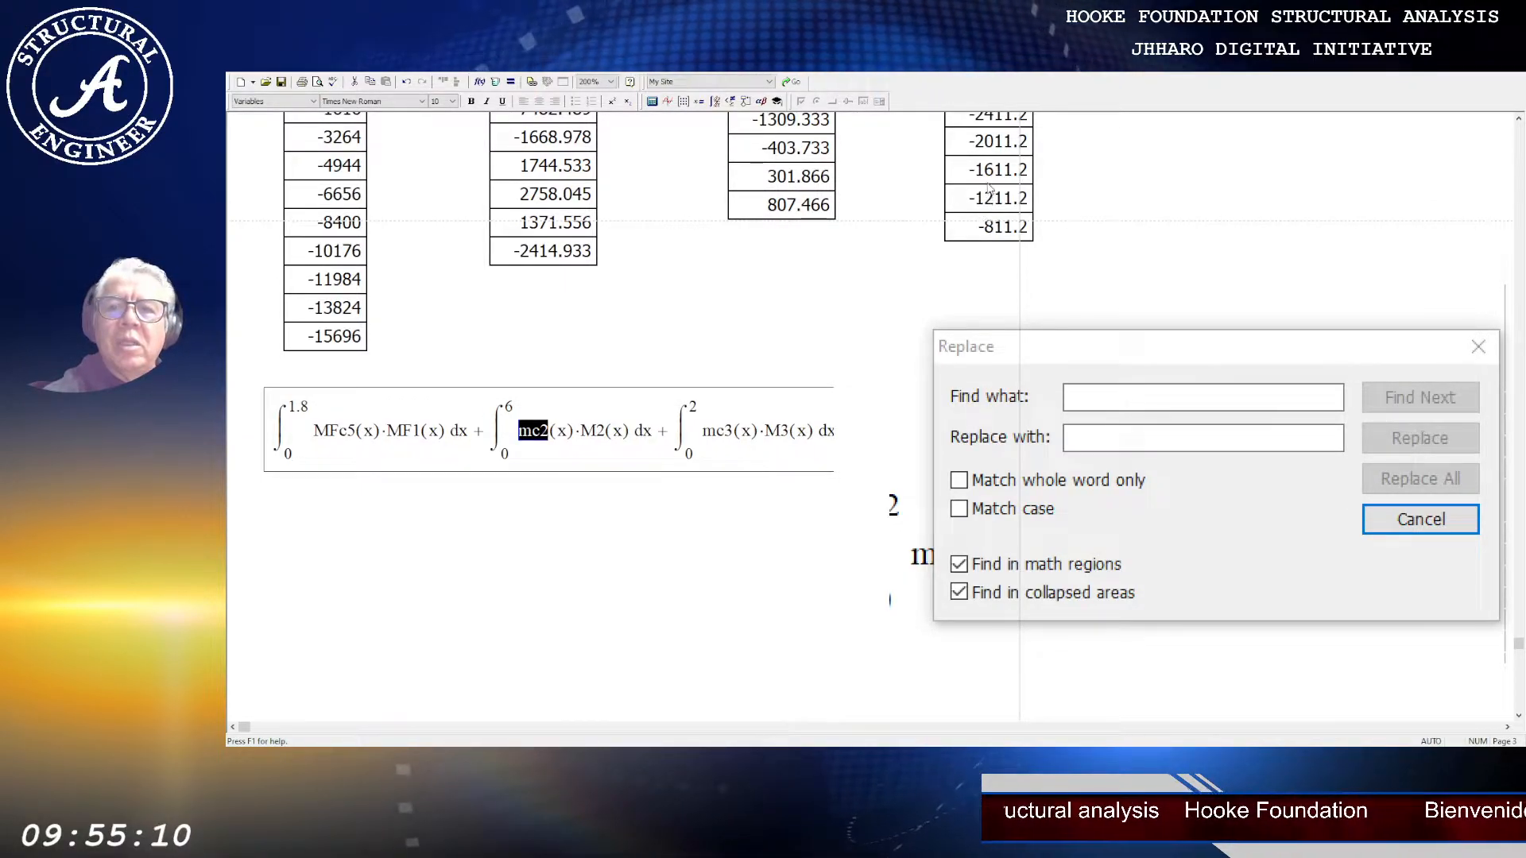
pyautogui.click(988, 188)
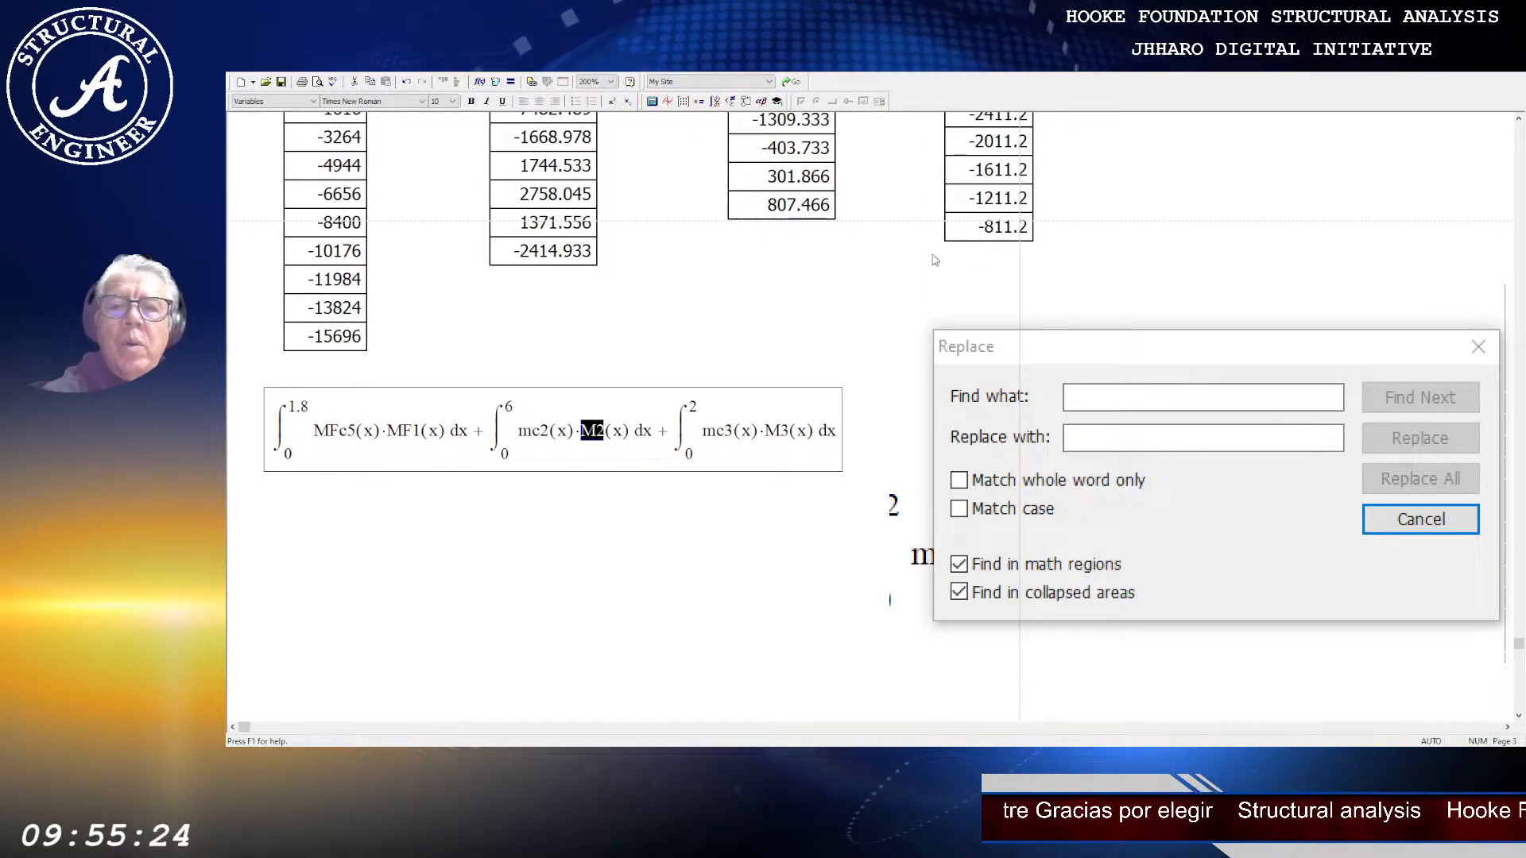
pyautogui.click(519, 305)
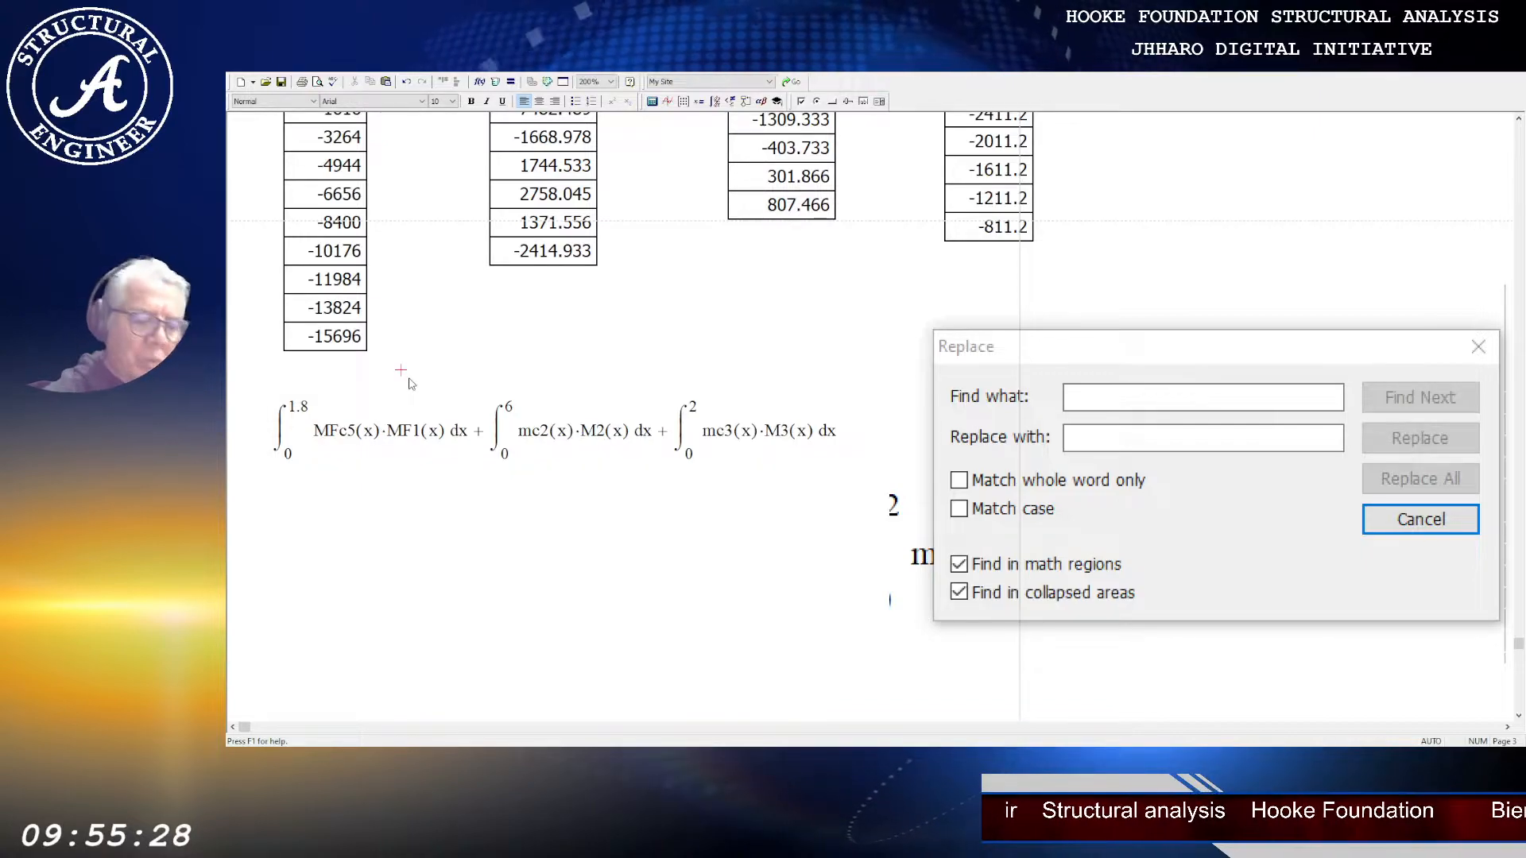
# Step: Undo the replacement of M1 with MF1 in the first integral
pyautogui.hotkey('ctrl', 'z')
pyautogui.hotkey('ctrl', 'z')
pyautogui.hotkey('ctrl', 'z')
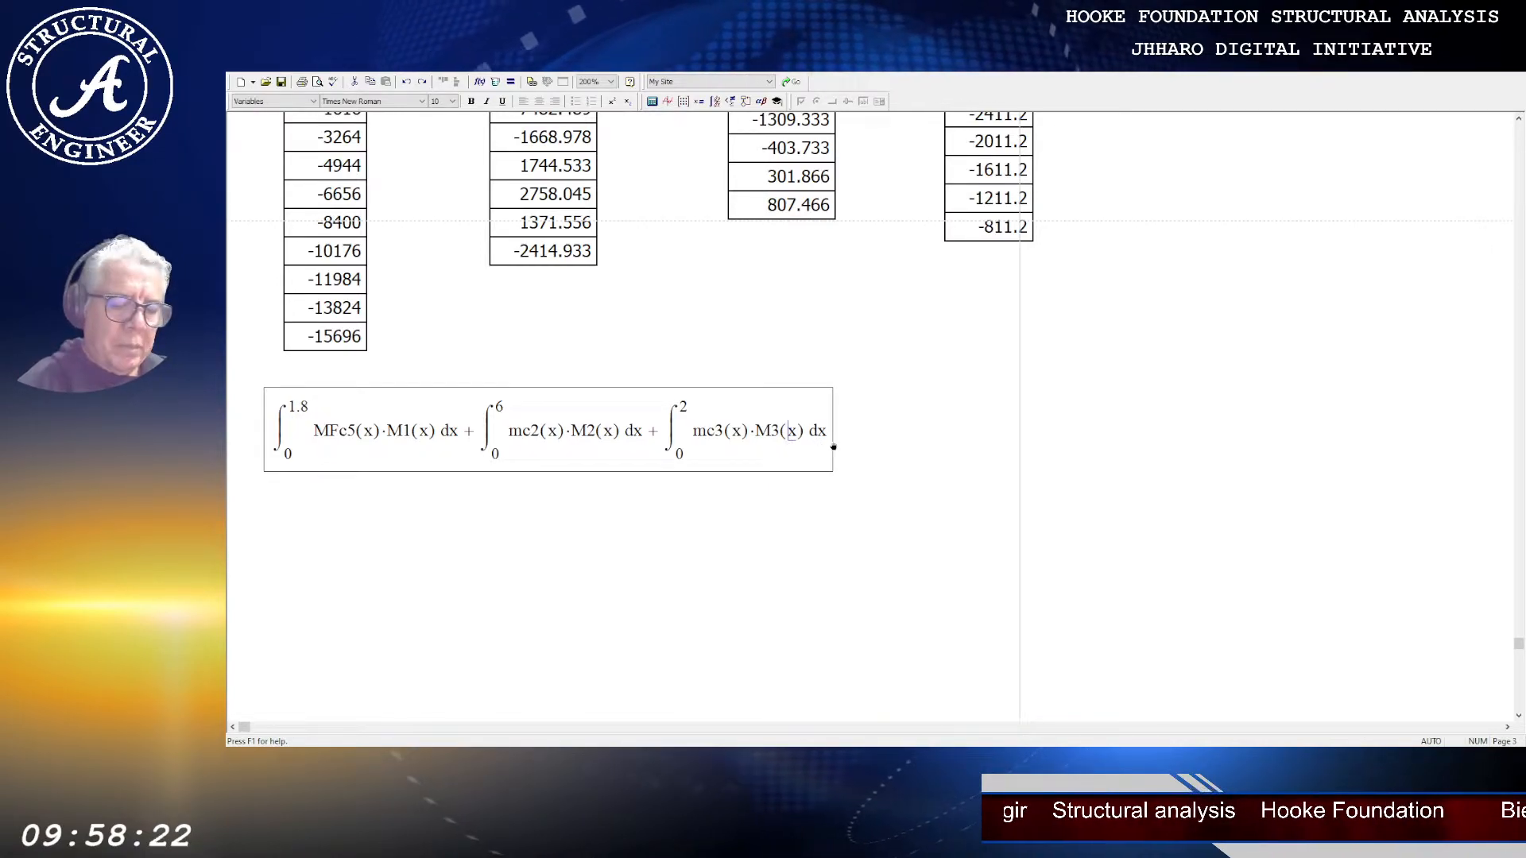
# Step: Try to evaluate the sum of three integrals numerically, and remove the evaluation again
pyautogui.press('Right')
pyautogui.press('Right')
pyautogui.press('Right')
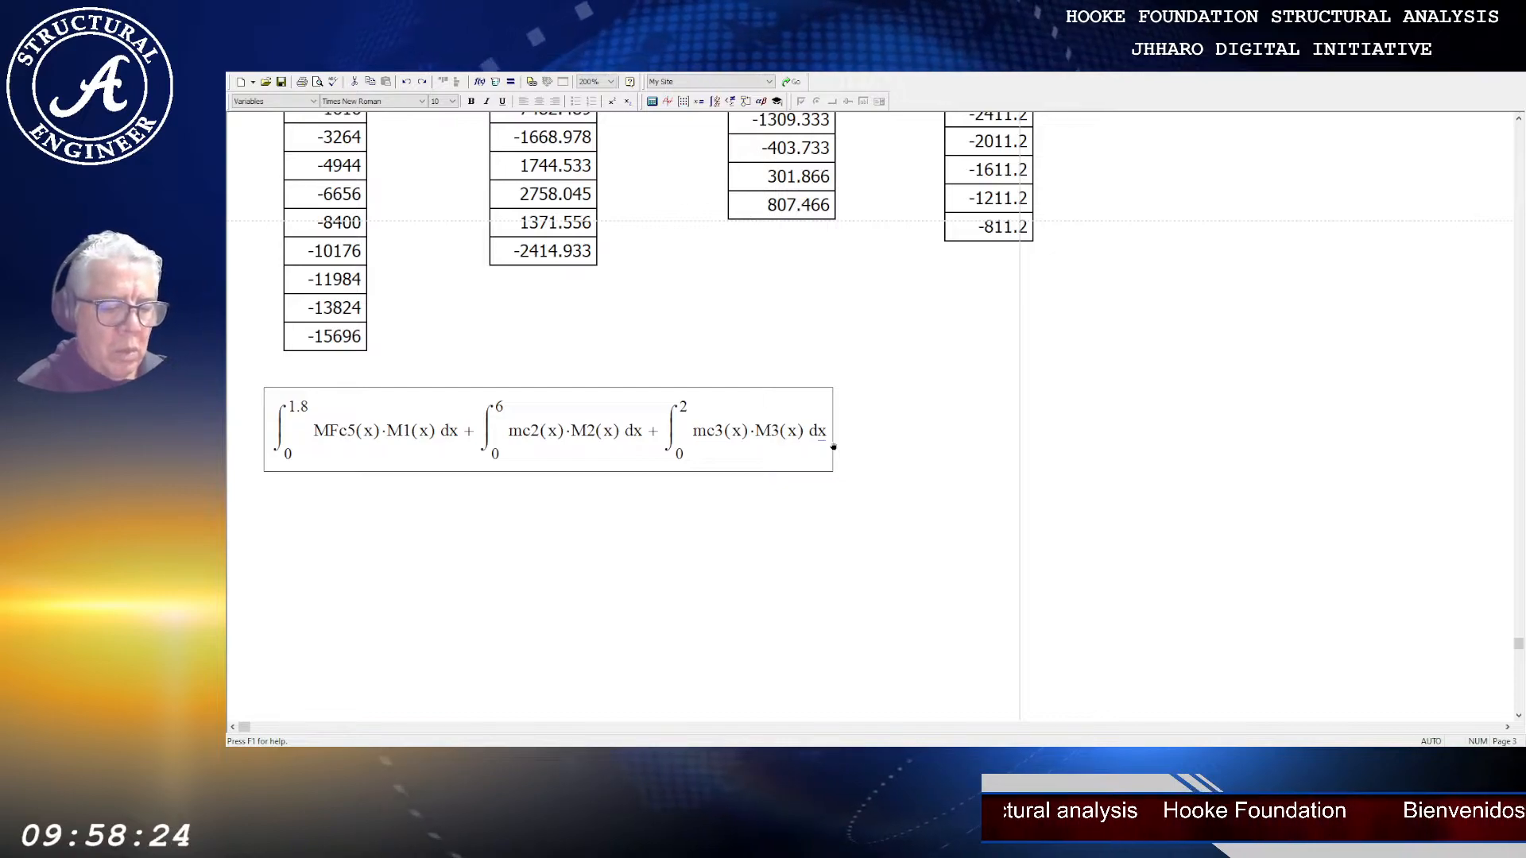
pyautogui.write('=')
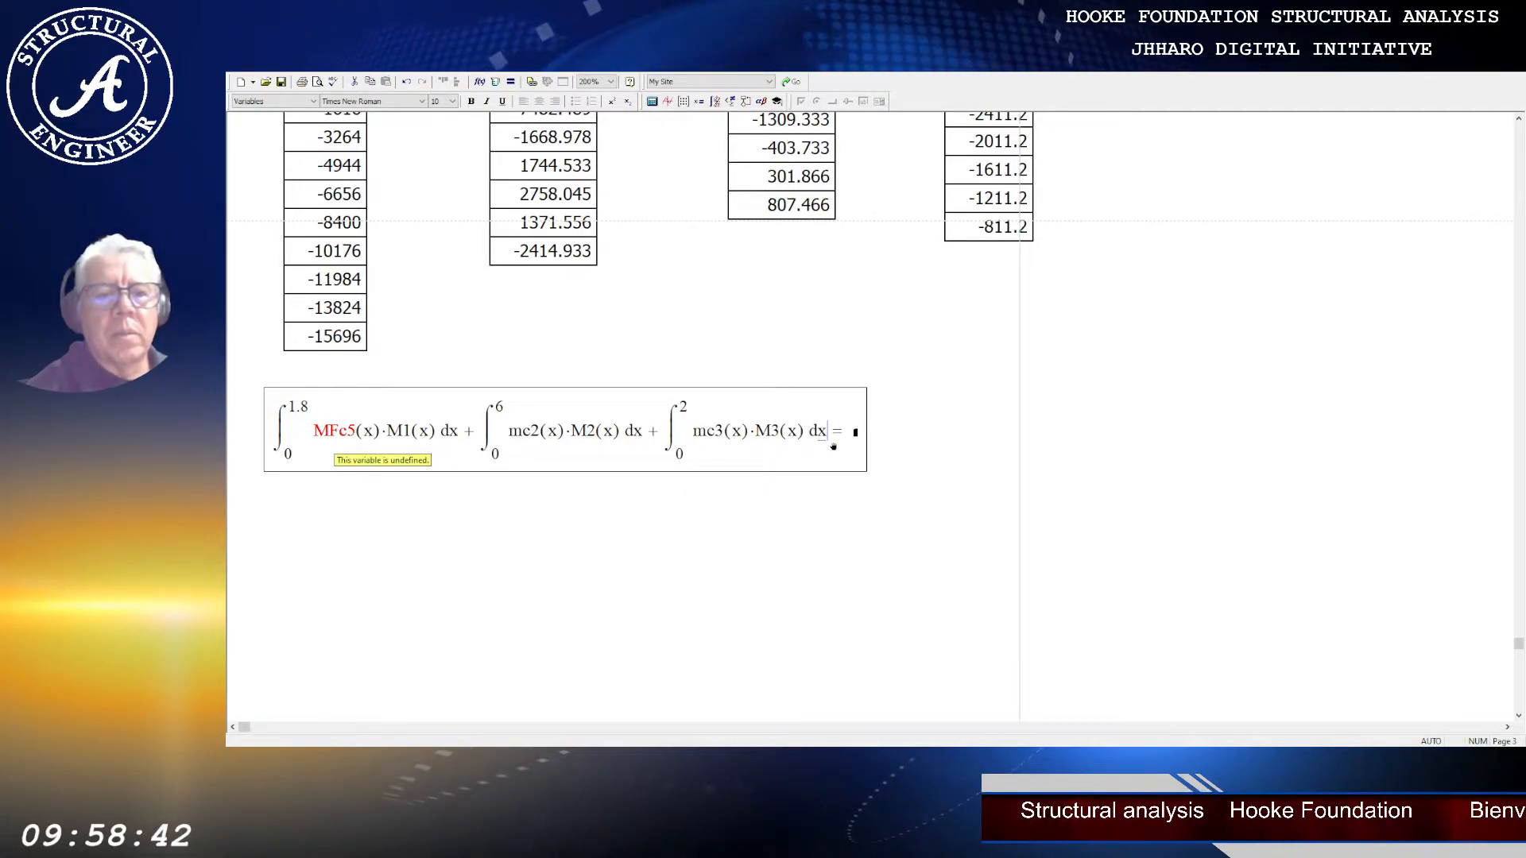
pyautogui.click(854, 435)
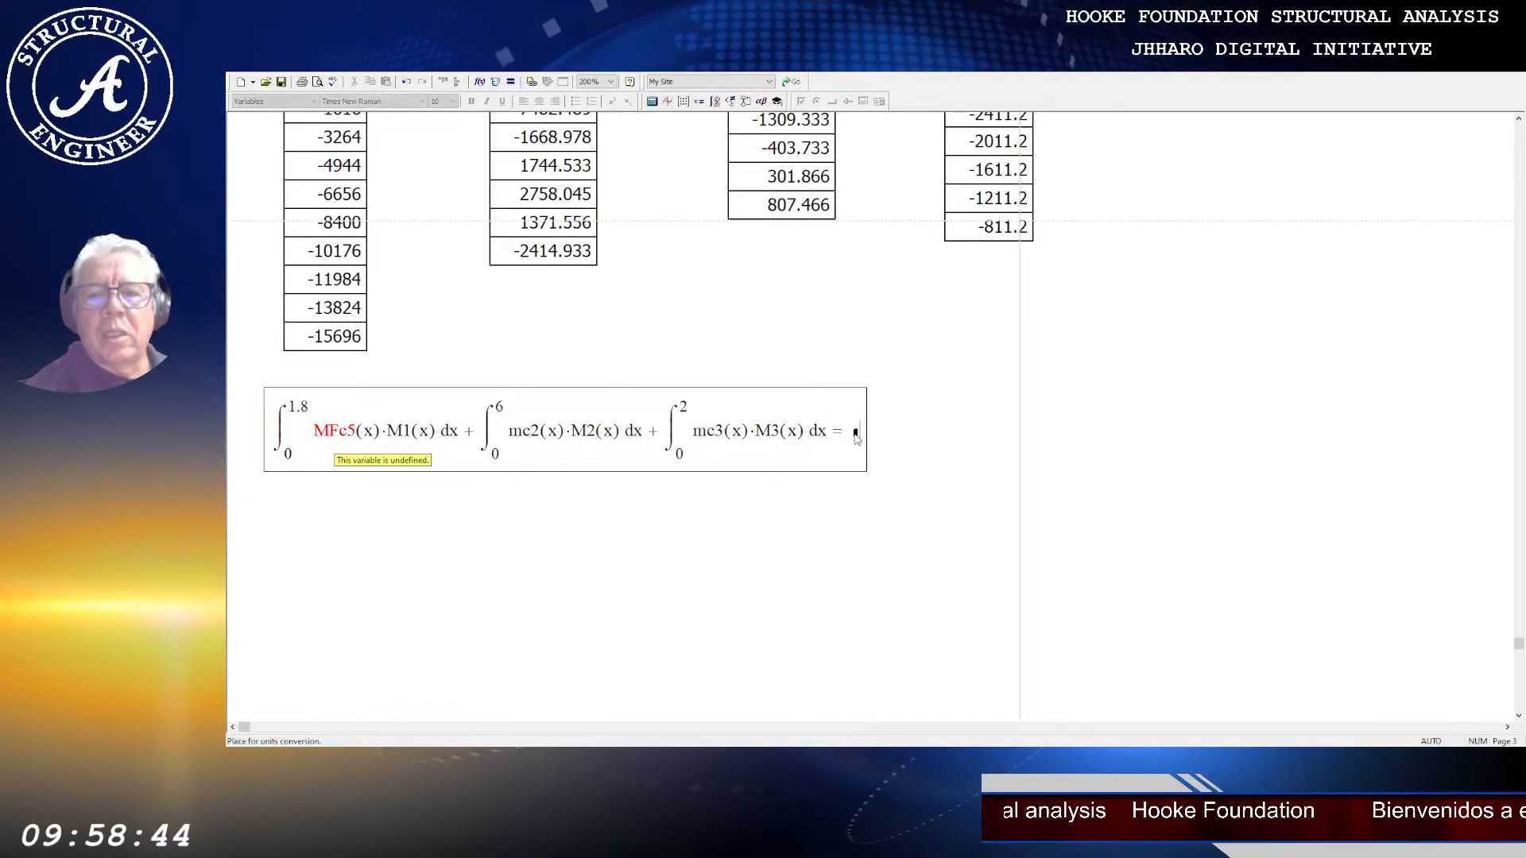
pyautogui.press('BackSpace')
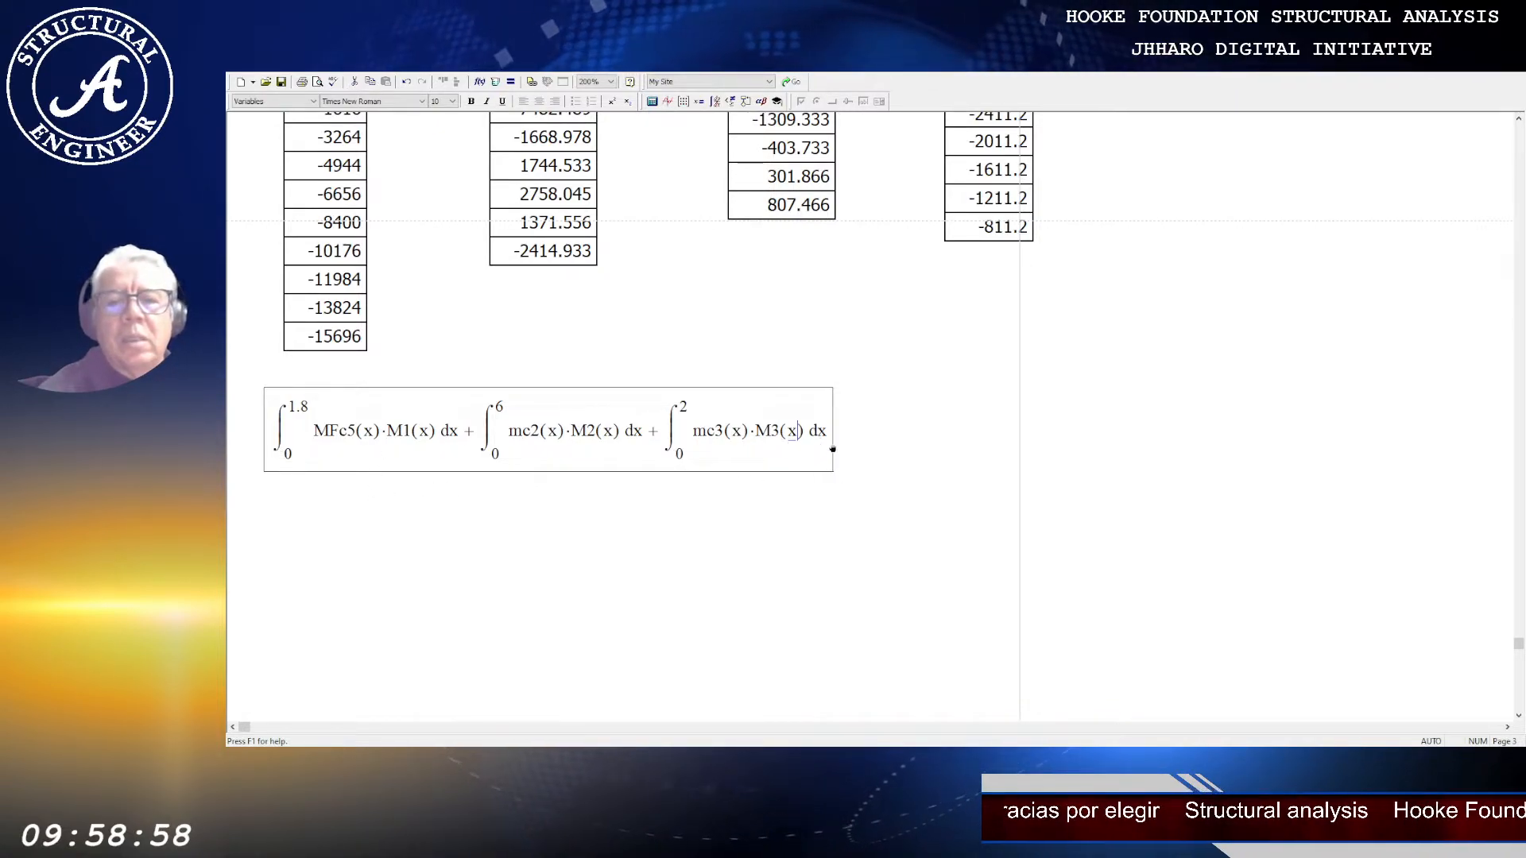
# Step: Evaluate the whole sum of three integrals symbolically
pyautogui.moveTo(278, 449); pyautogui.dragTo(783, 447)
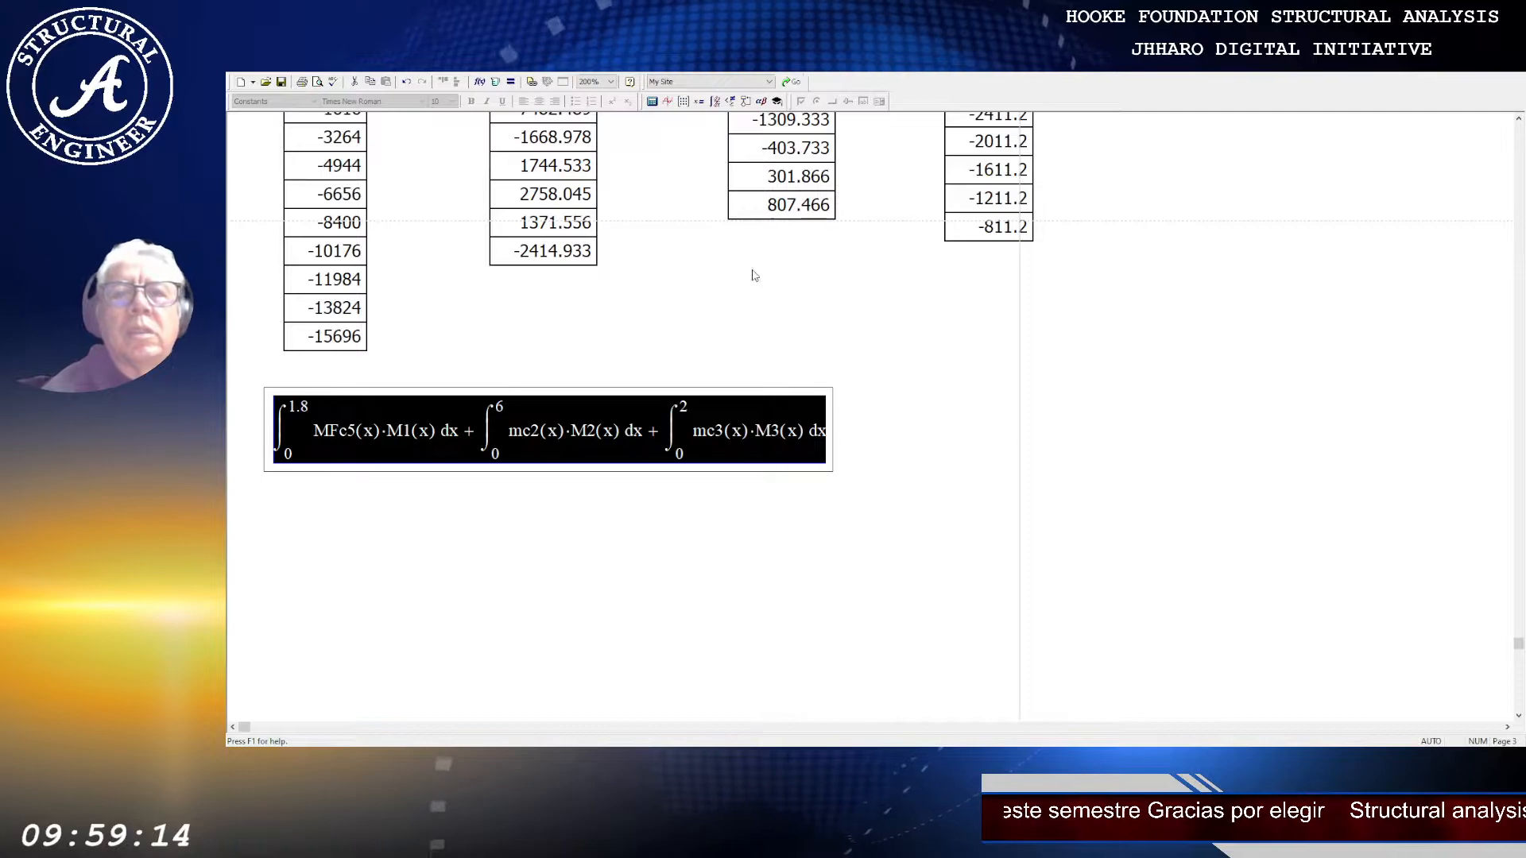
pyautogui.click(777, 102)
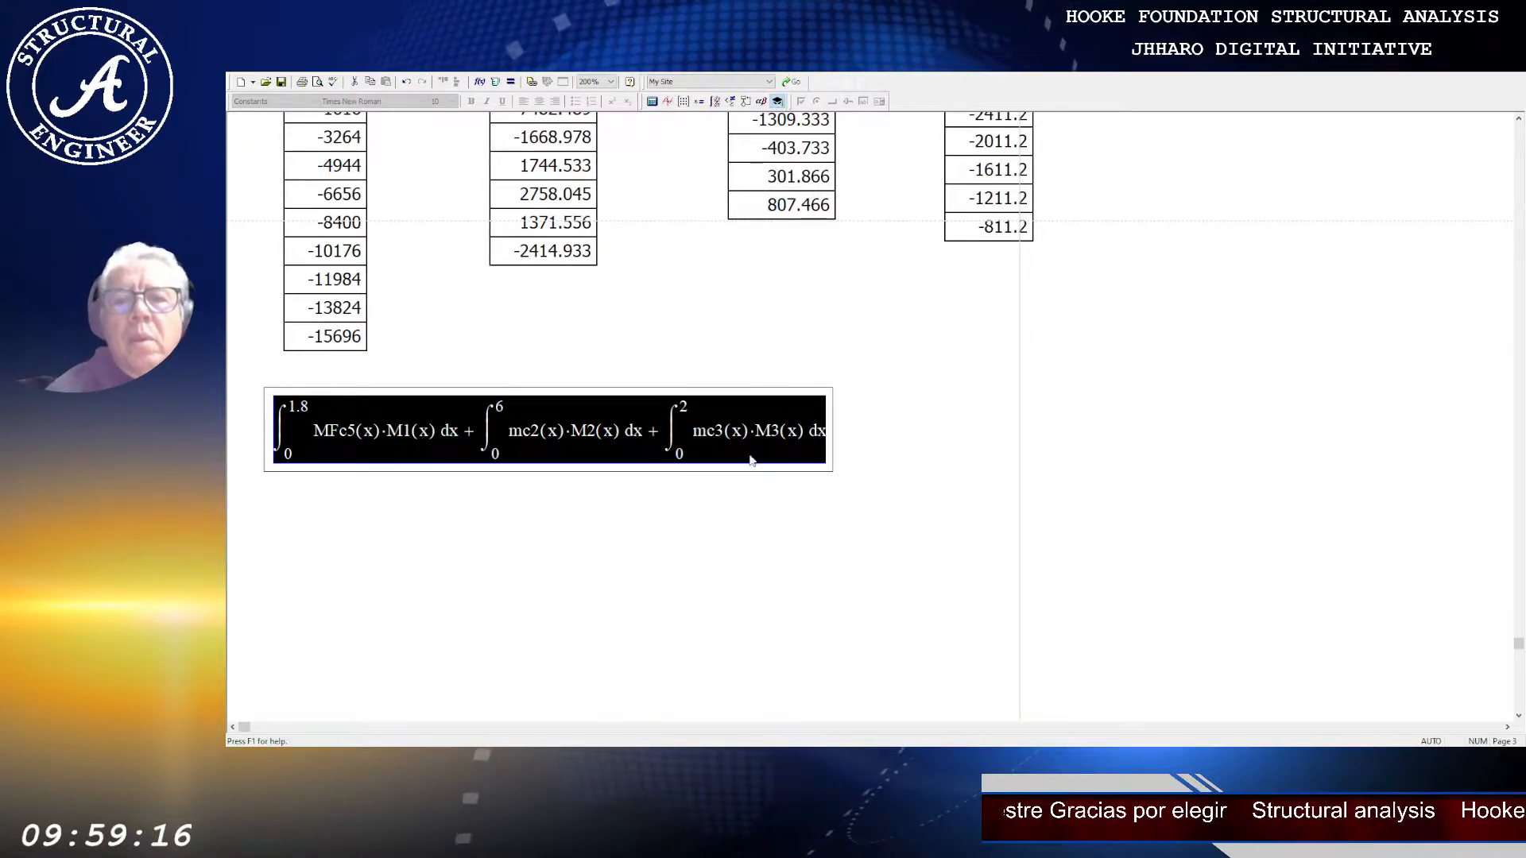
pyautogui.click(660, 575)
pyautogui.click(782, 445)
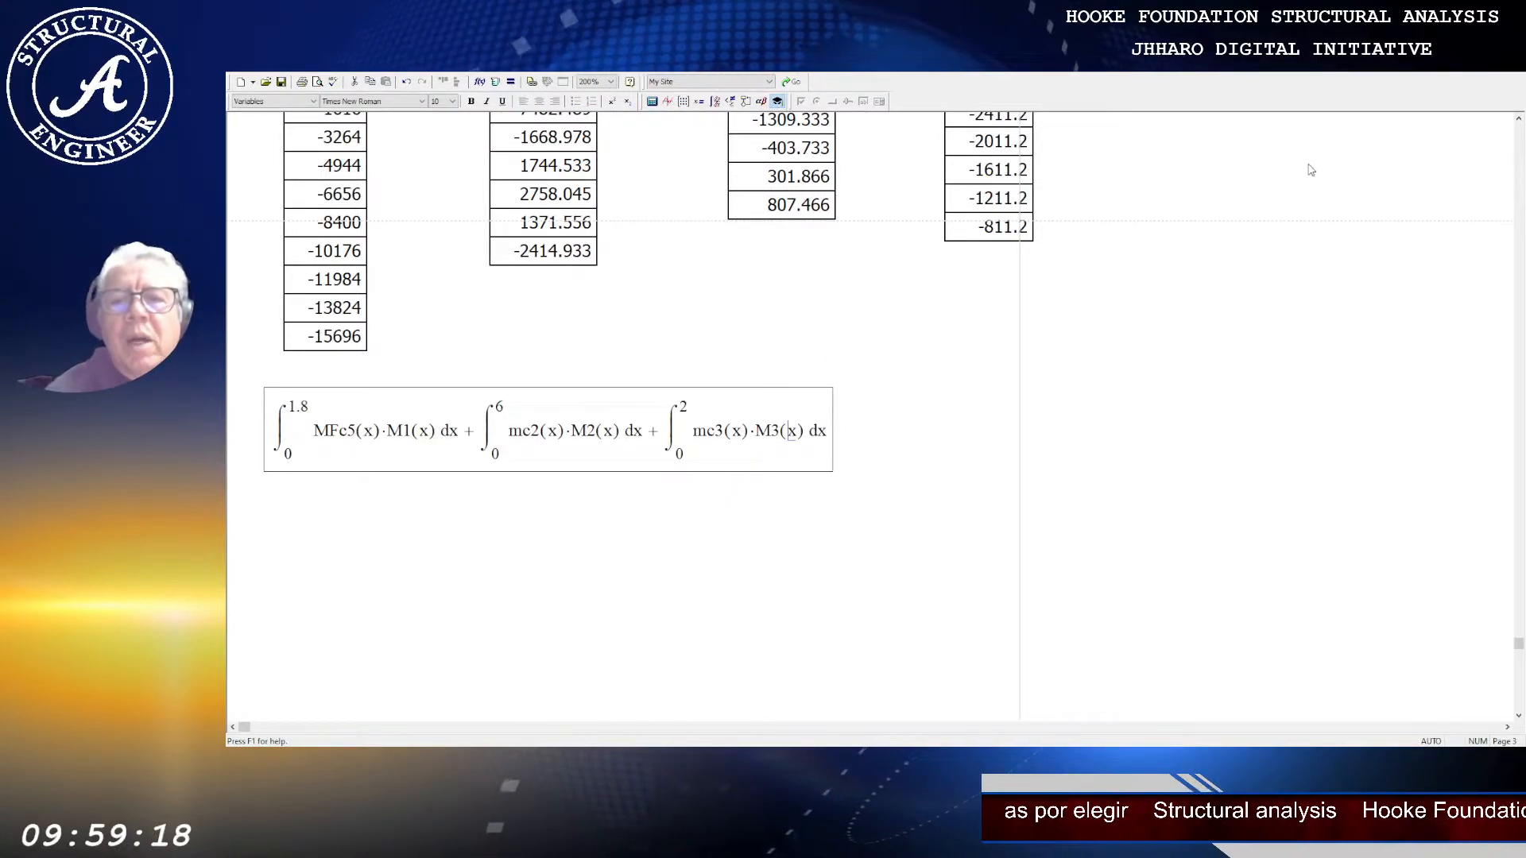
pyautogui.hotkey('ctrl', '.')
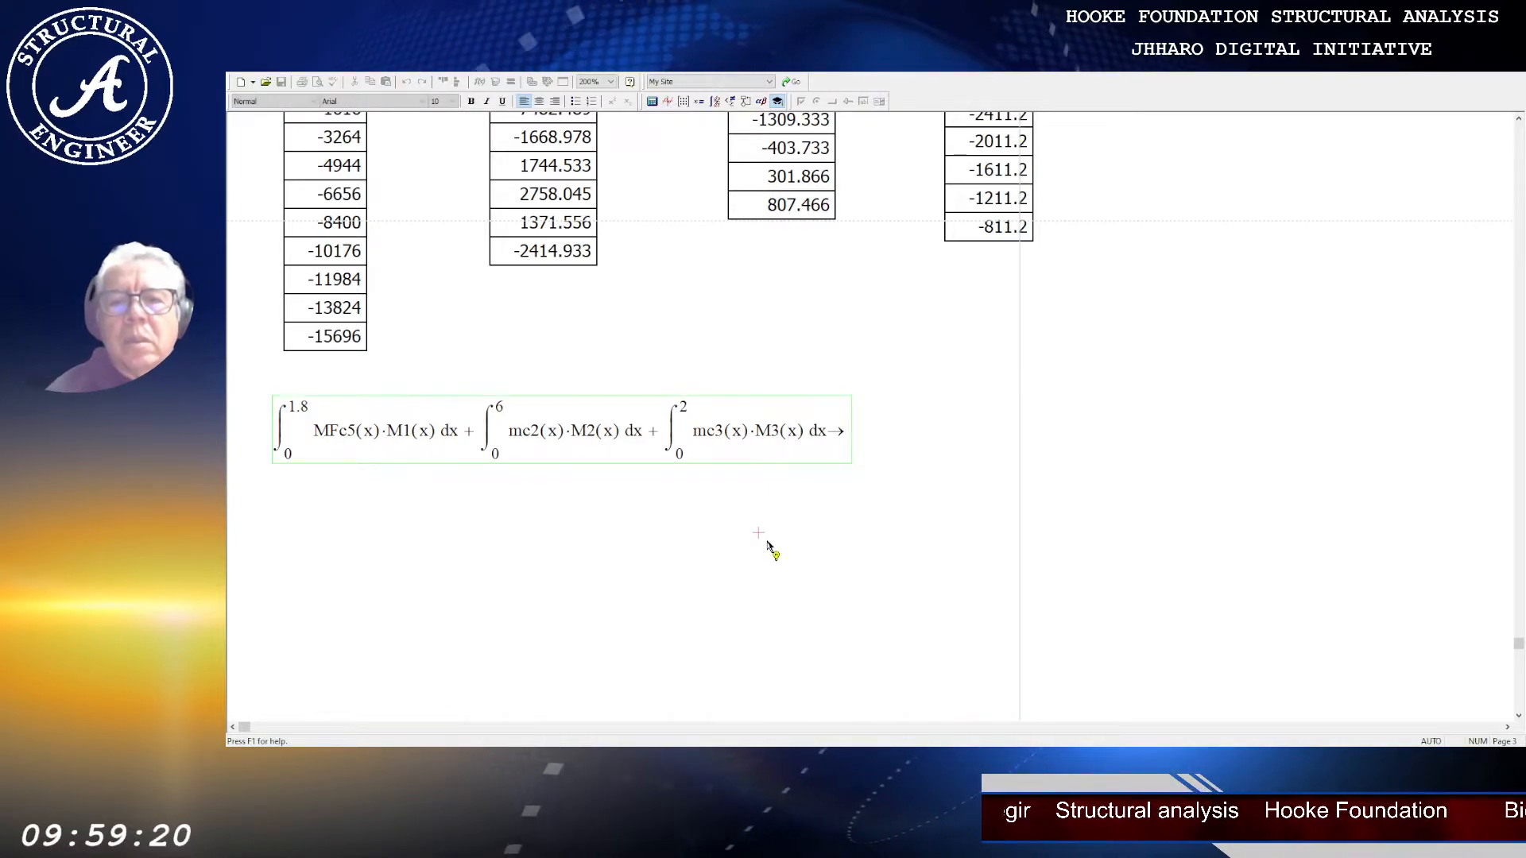
pyautogui.click(766, 544)
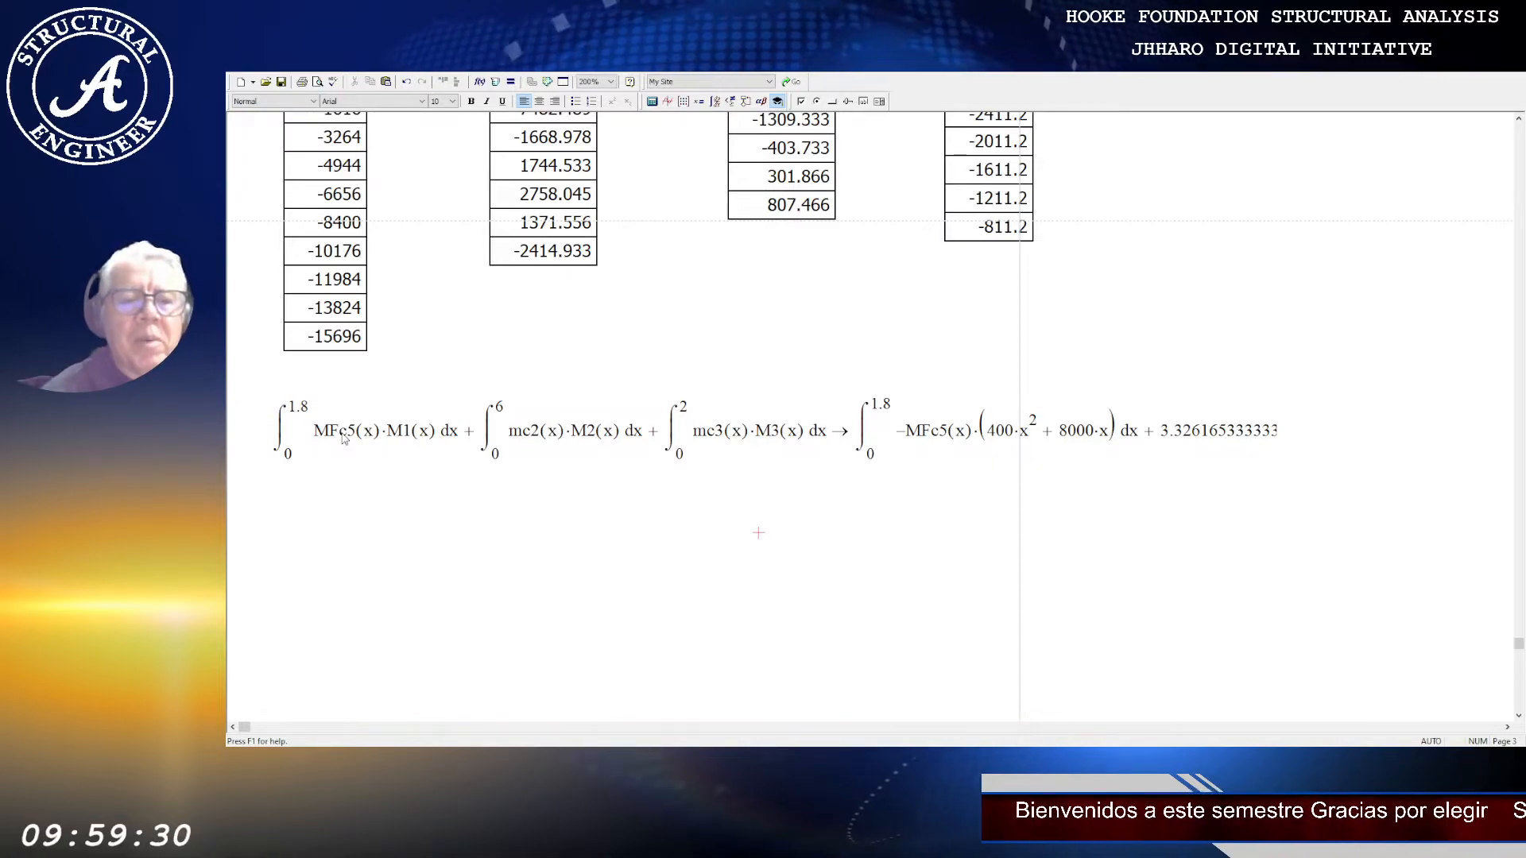
# Step: Examine the MFc5 factor in the symbolic result, and remove the symbolic evaluation from the integral sum
pyautogui.doubleClick(916, 444)
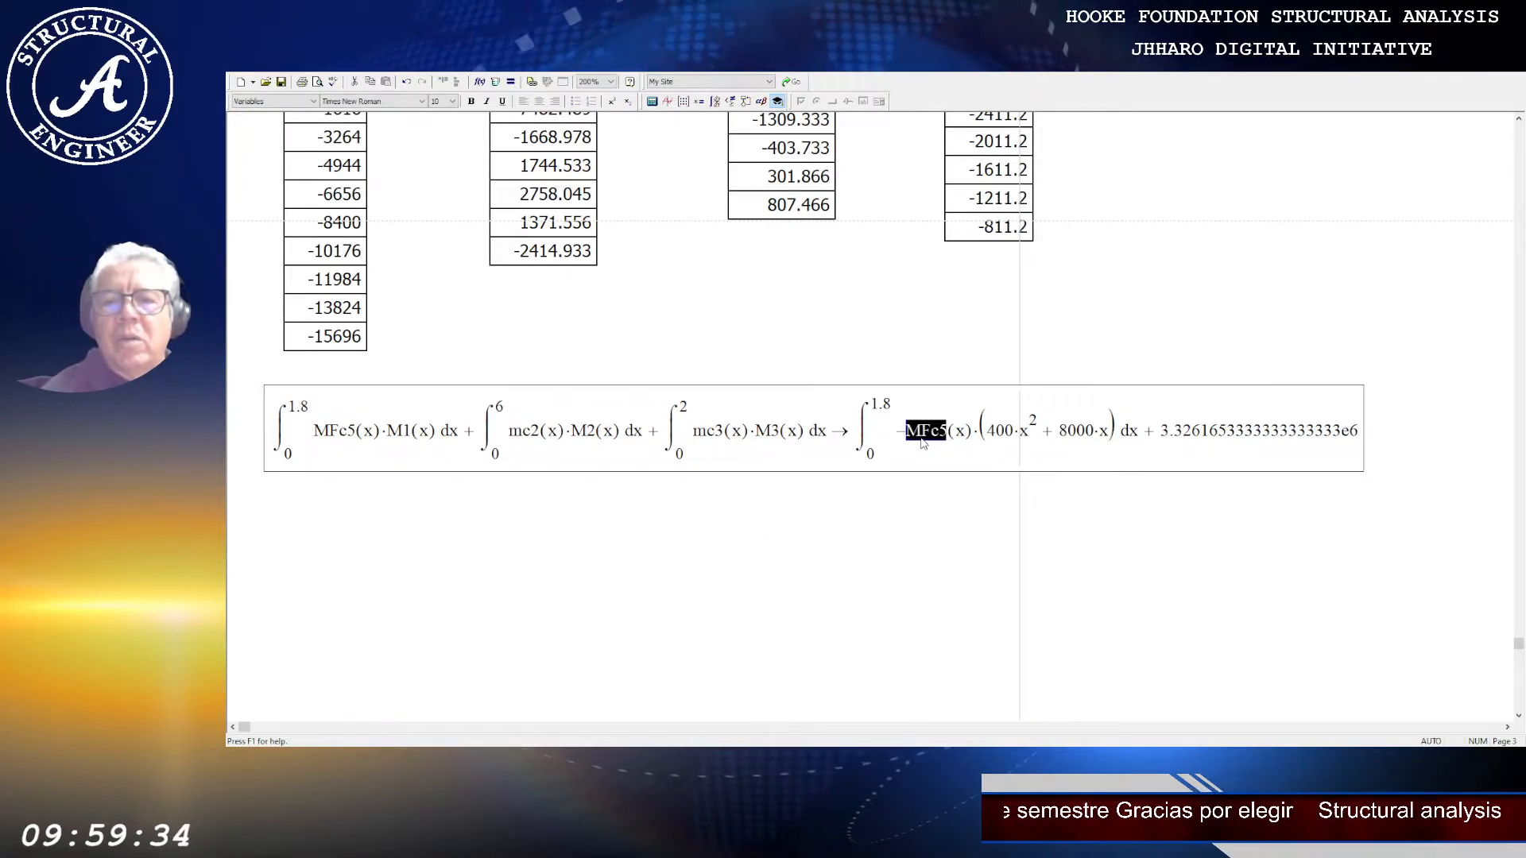
pyautogui.click(923, 443)
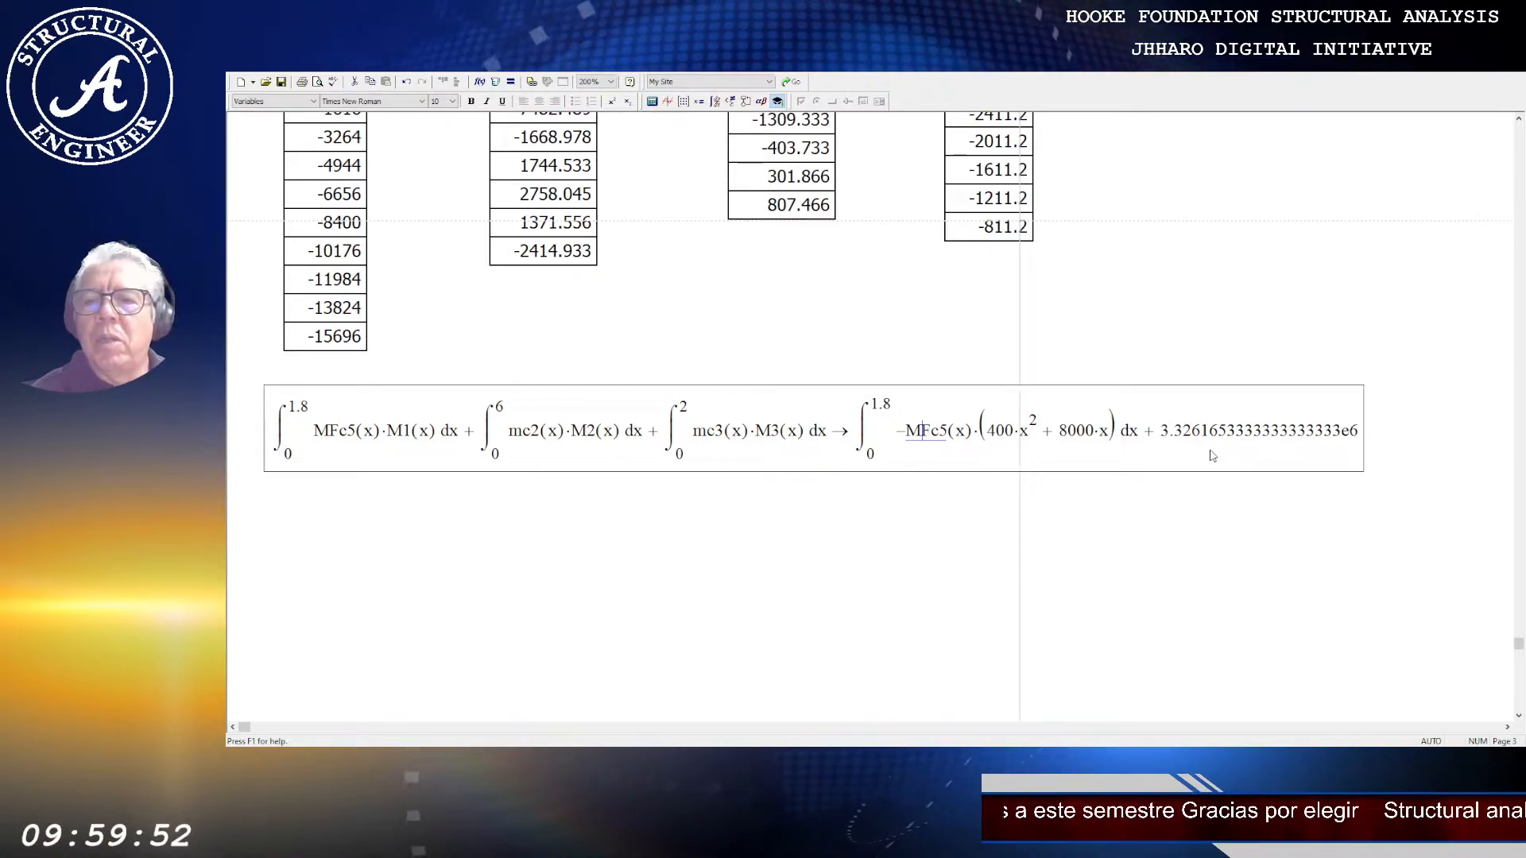
pyautogui.click(696, 515)
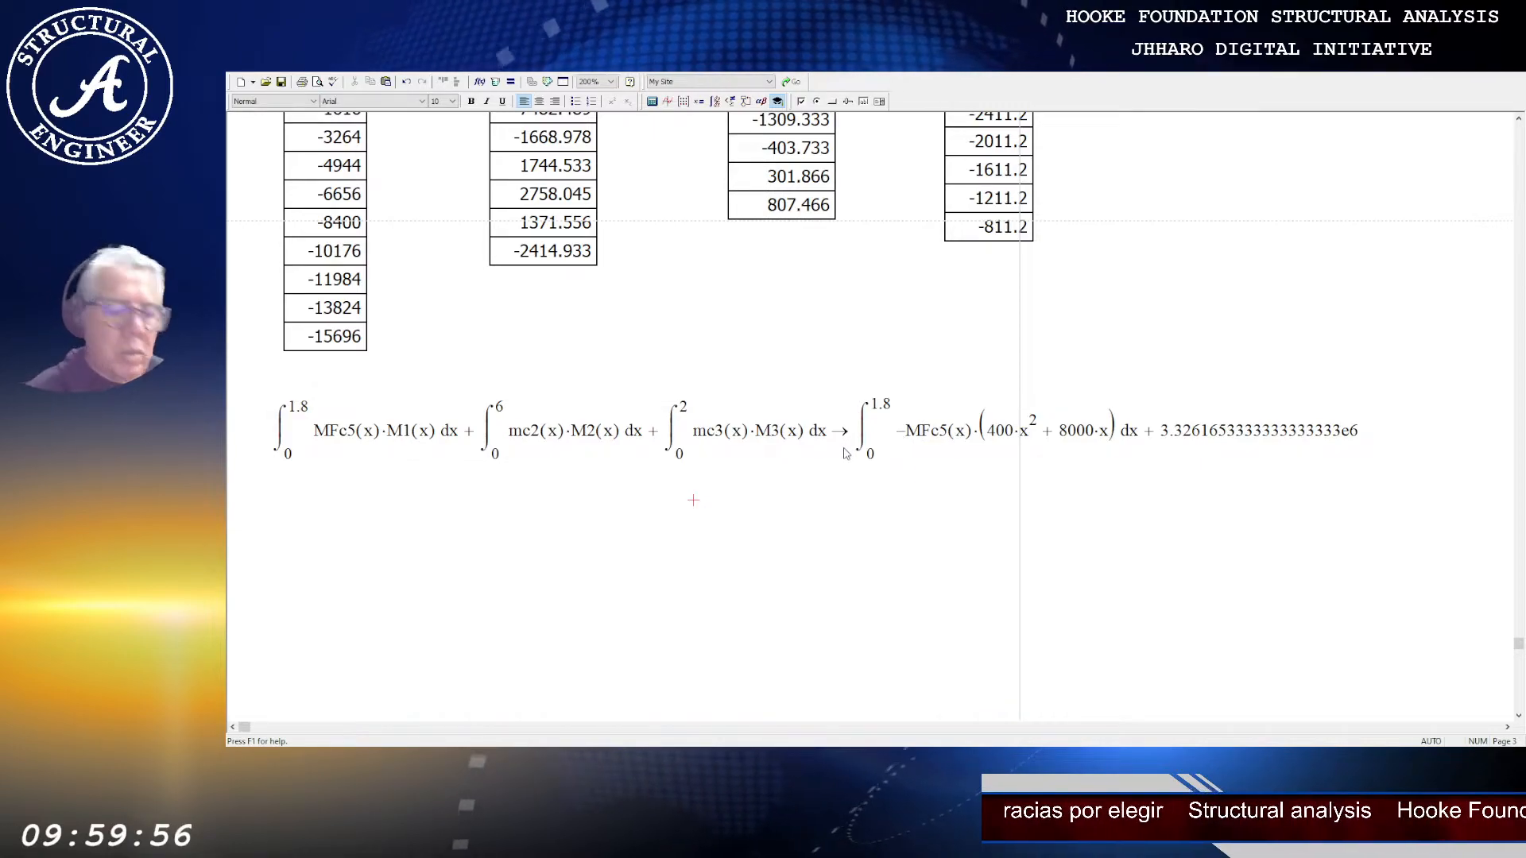
pyautogui.click(791, 433)
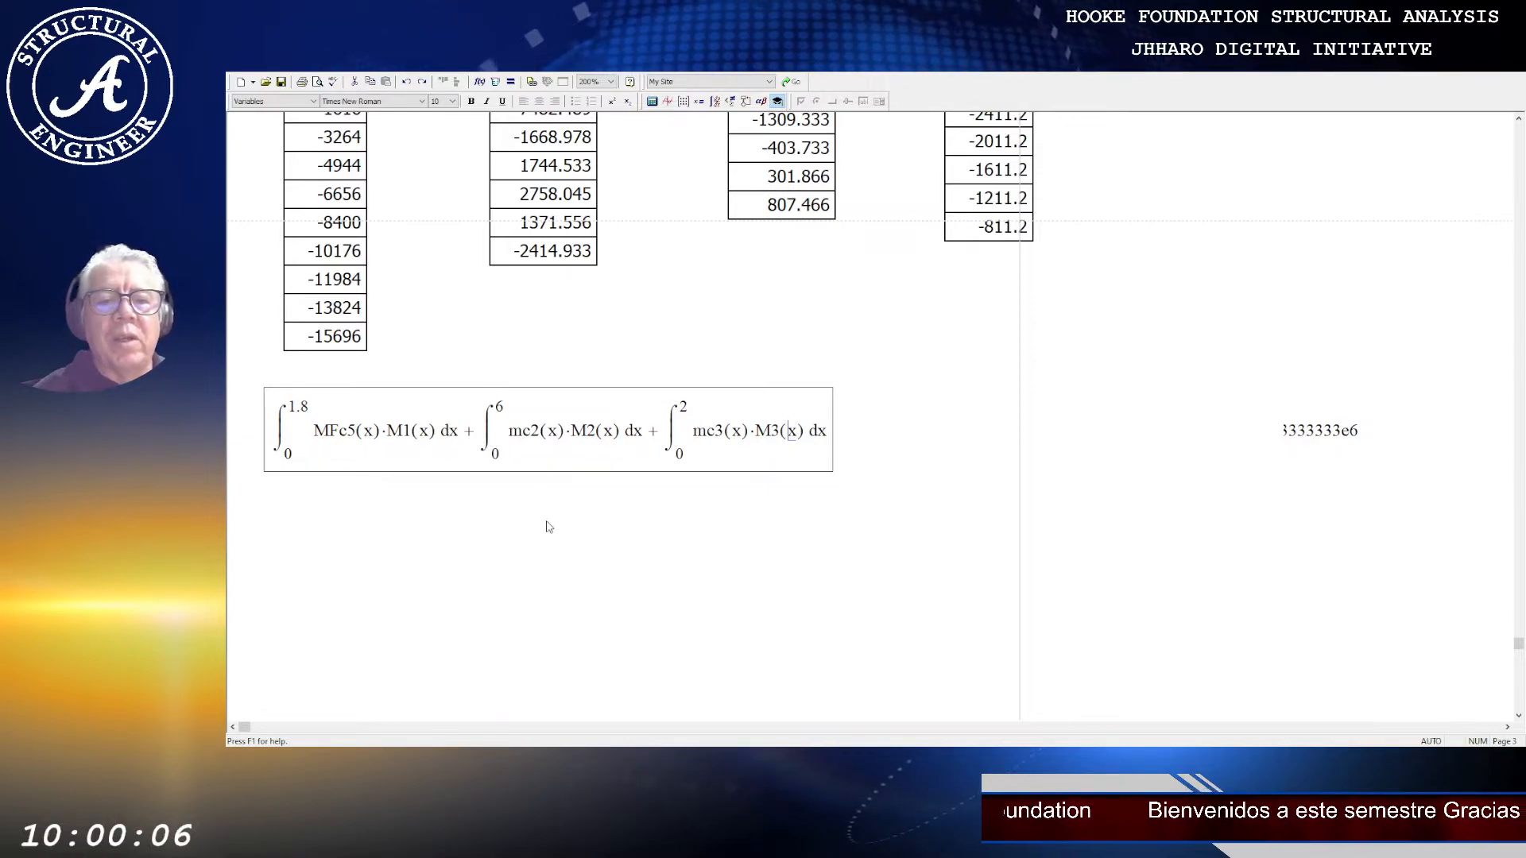
pyautogui.click(725, 533)
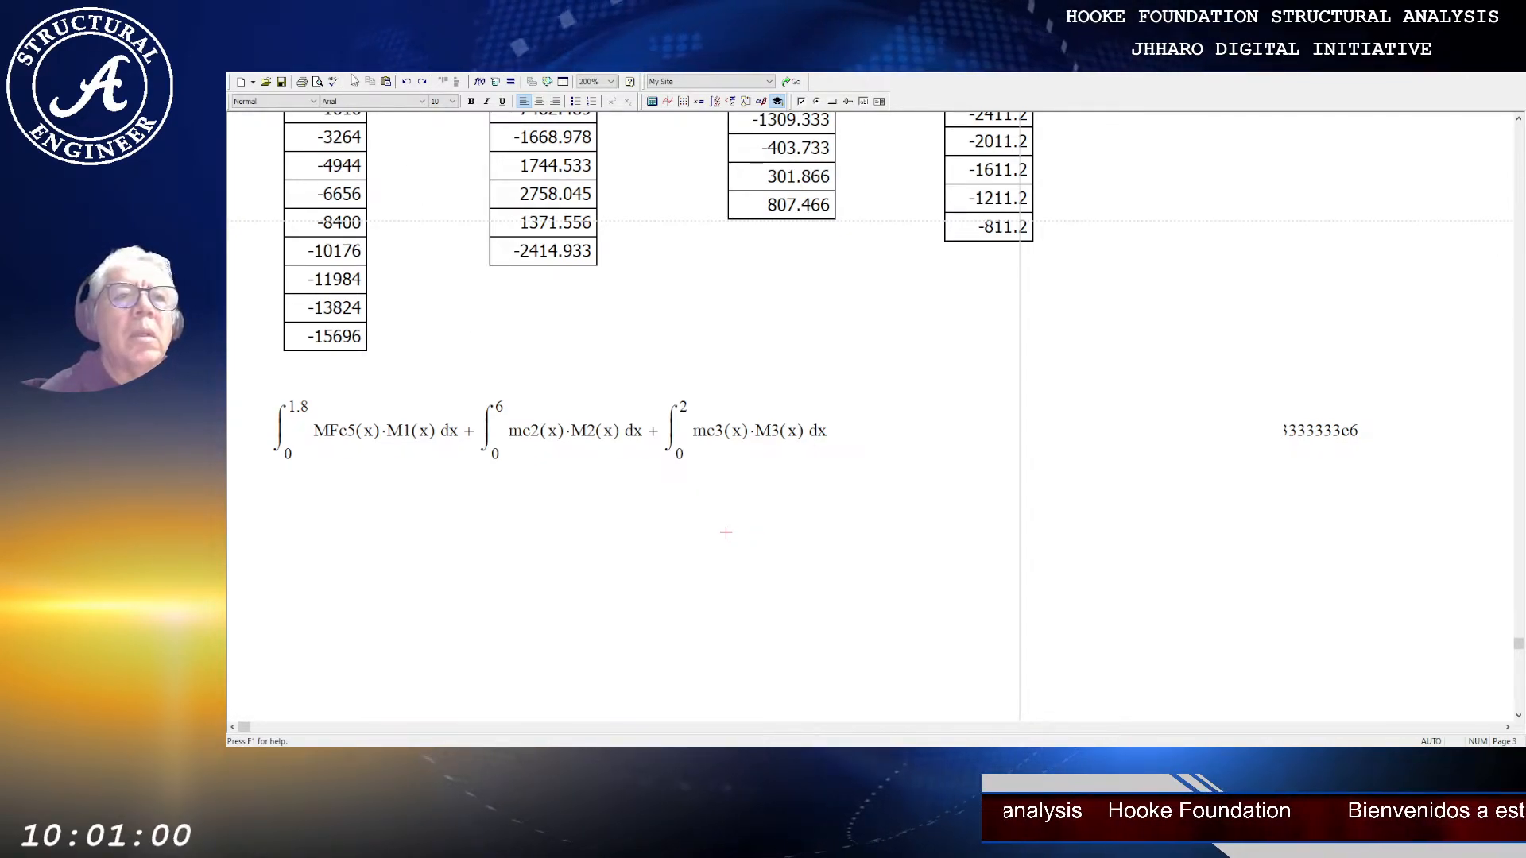
# Step: Create a new blank worksheet and set its zoom to 200%
pyautogui.click(241, 82)
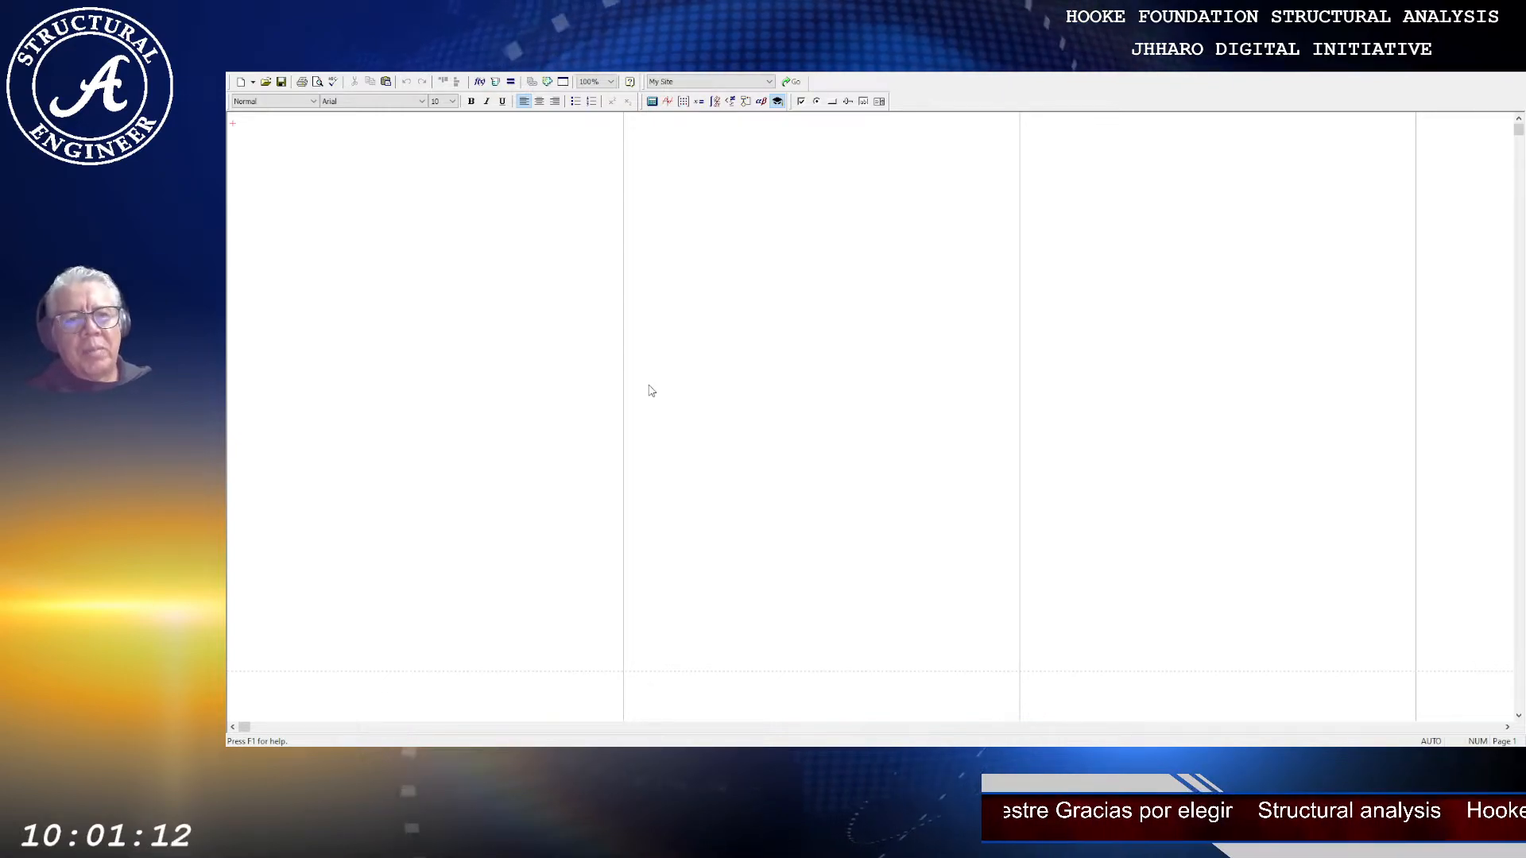
pyautogui.click(275, 150)
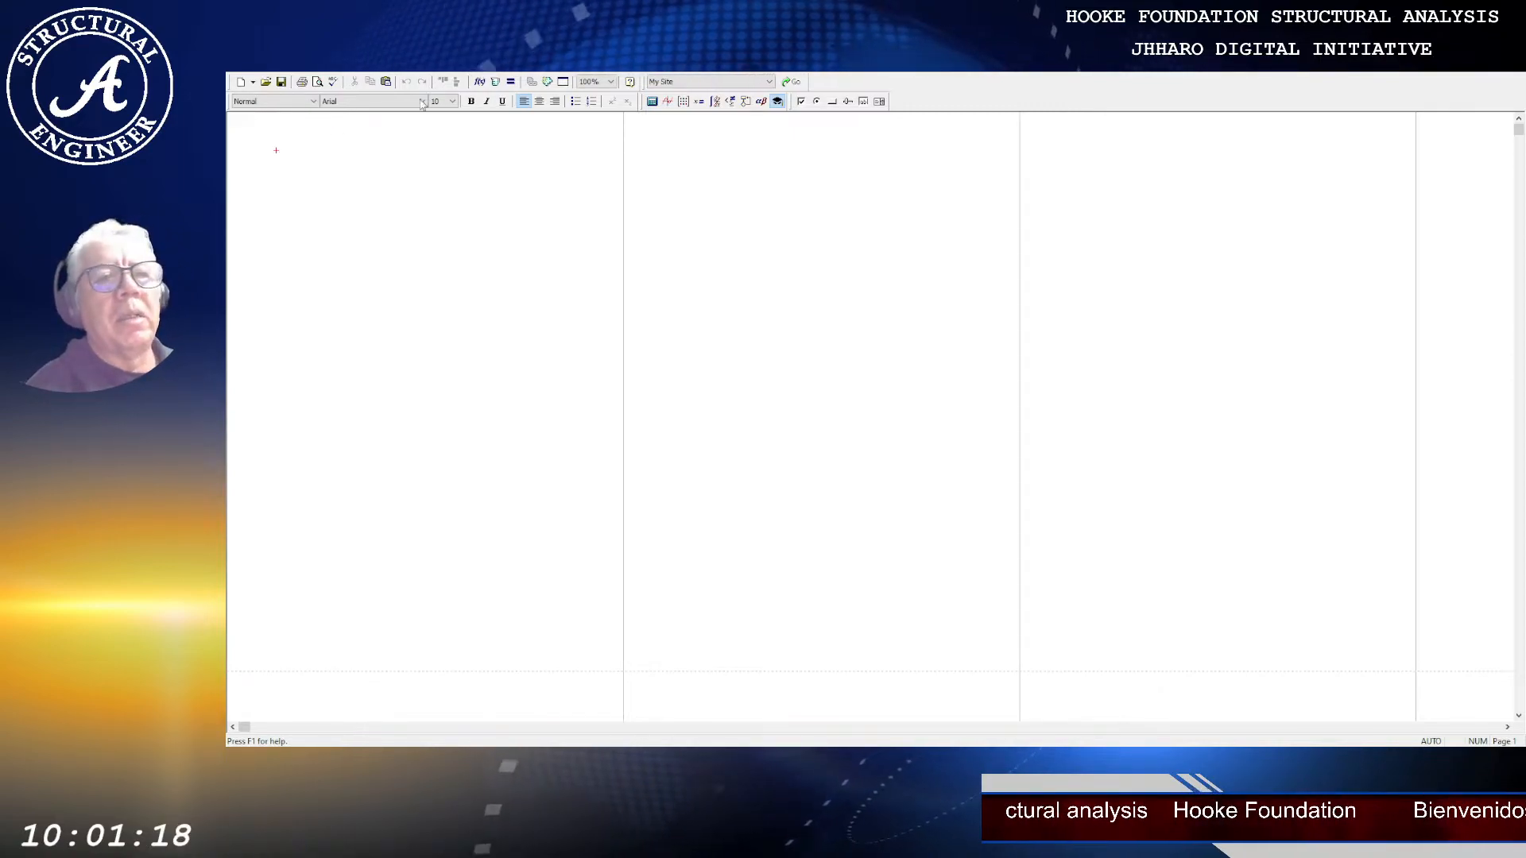
pyautogui.click(611, 82)
pyautogui.click(591, 98)
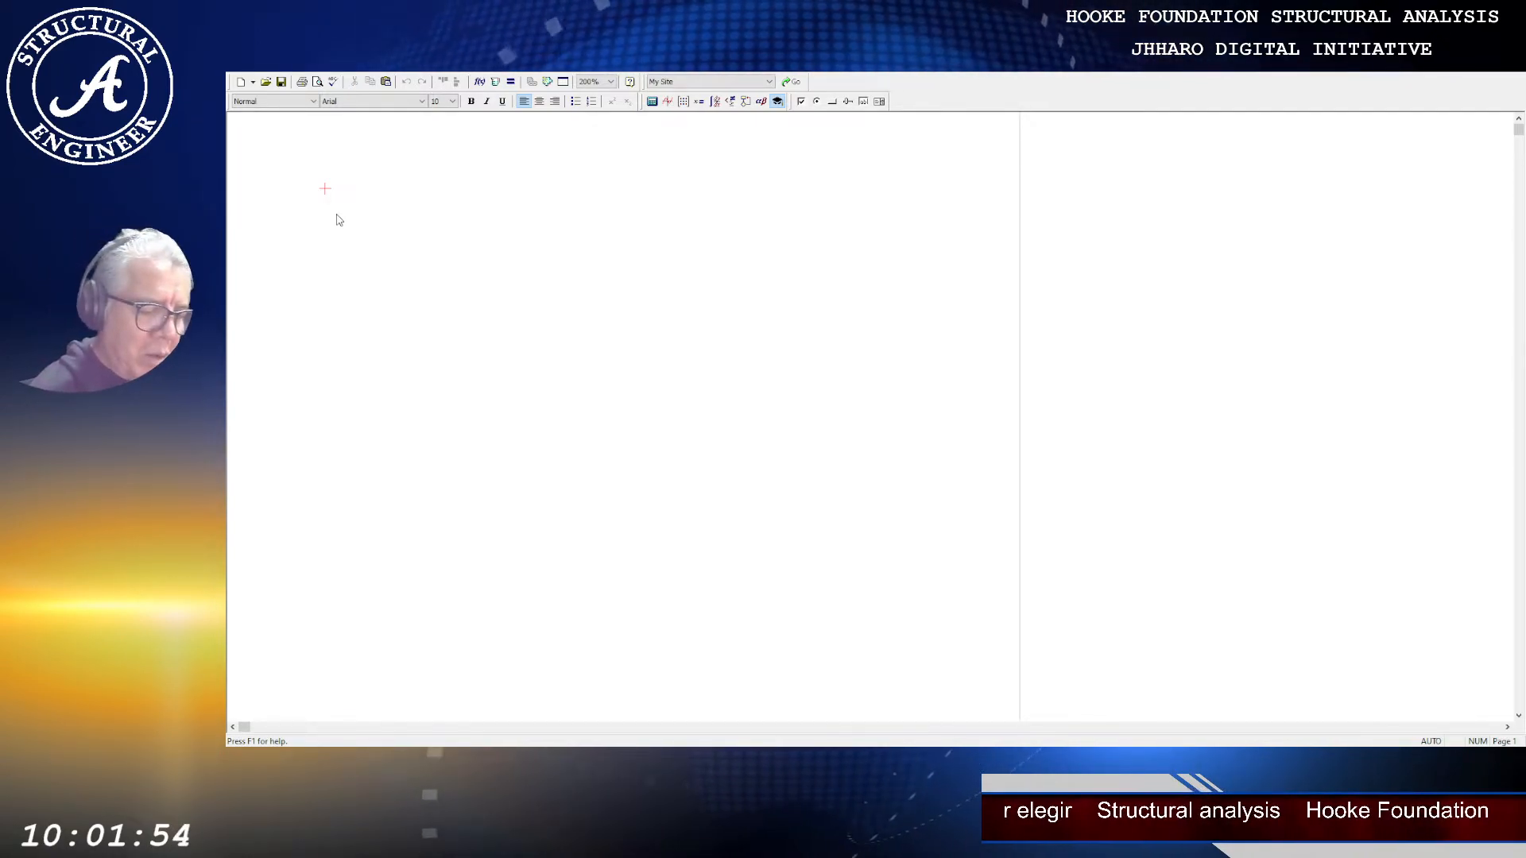
# Step: Enter the variable names ValorInicial, A1 and m1 as separate math regions, one below the other
pyautogui.write('Valor')
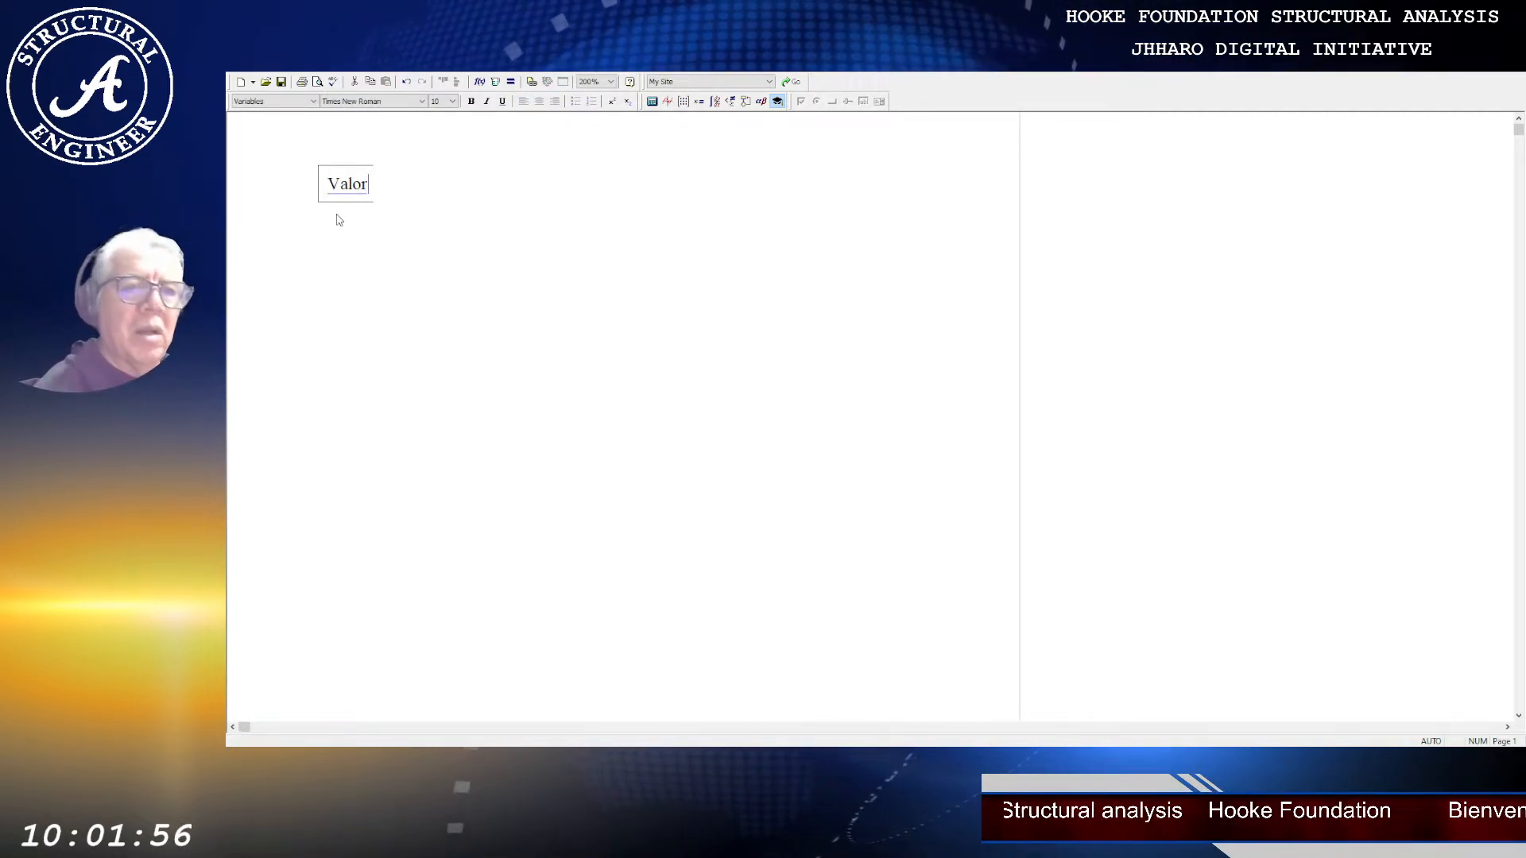
pyautogui.write('Inicial')
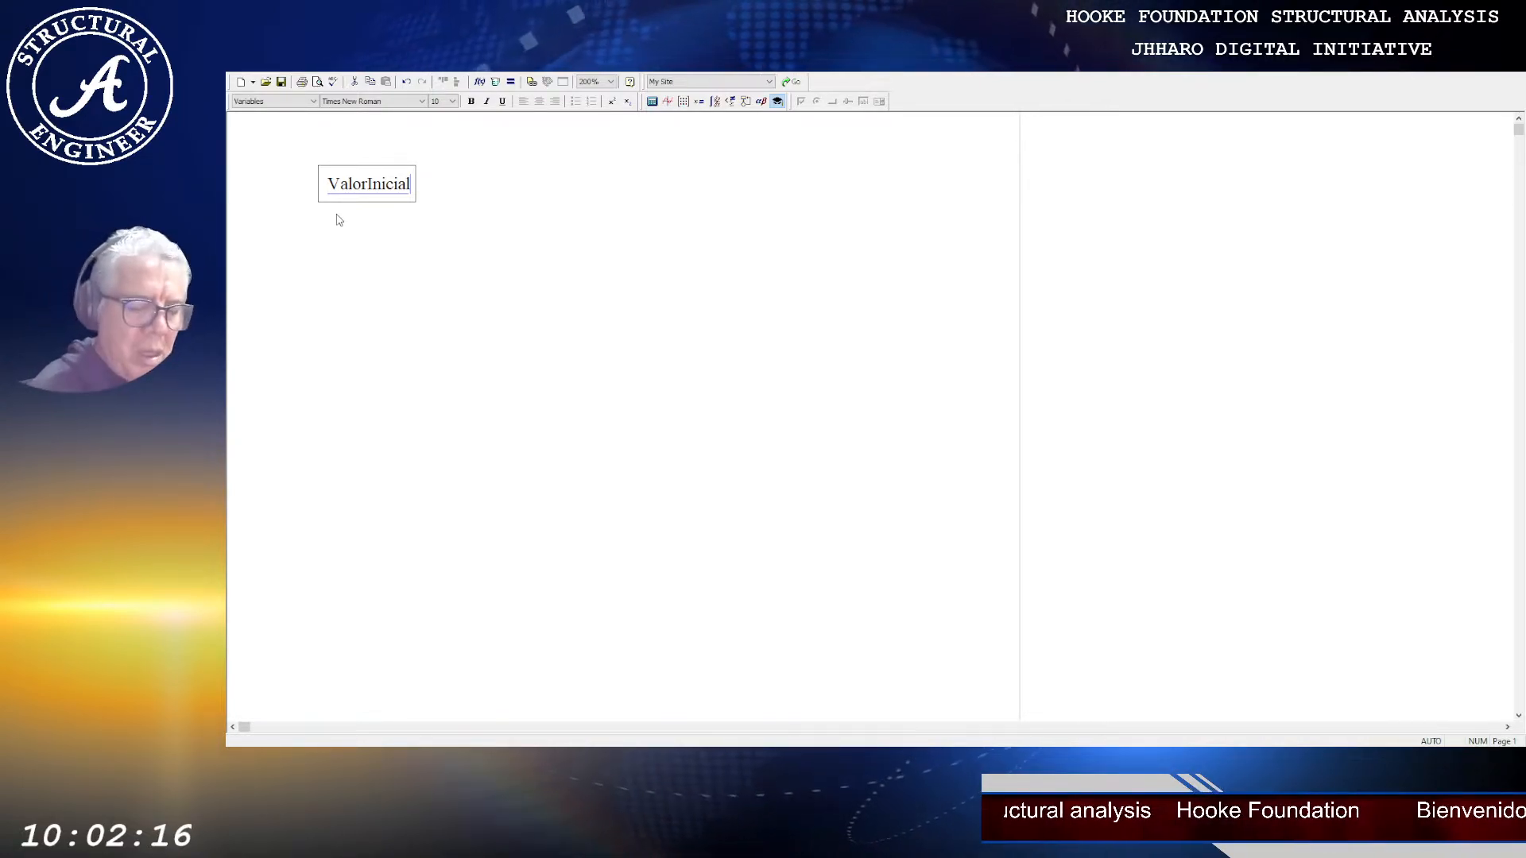
pyautogui.click(337, 216)
pyautogui.write('A')
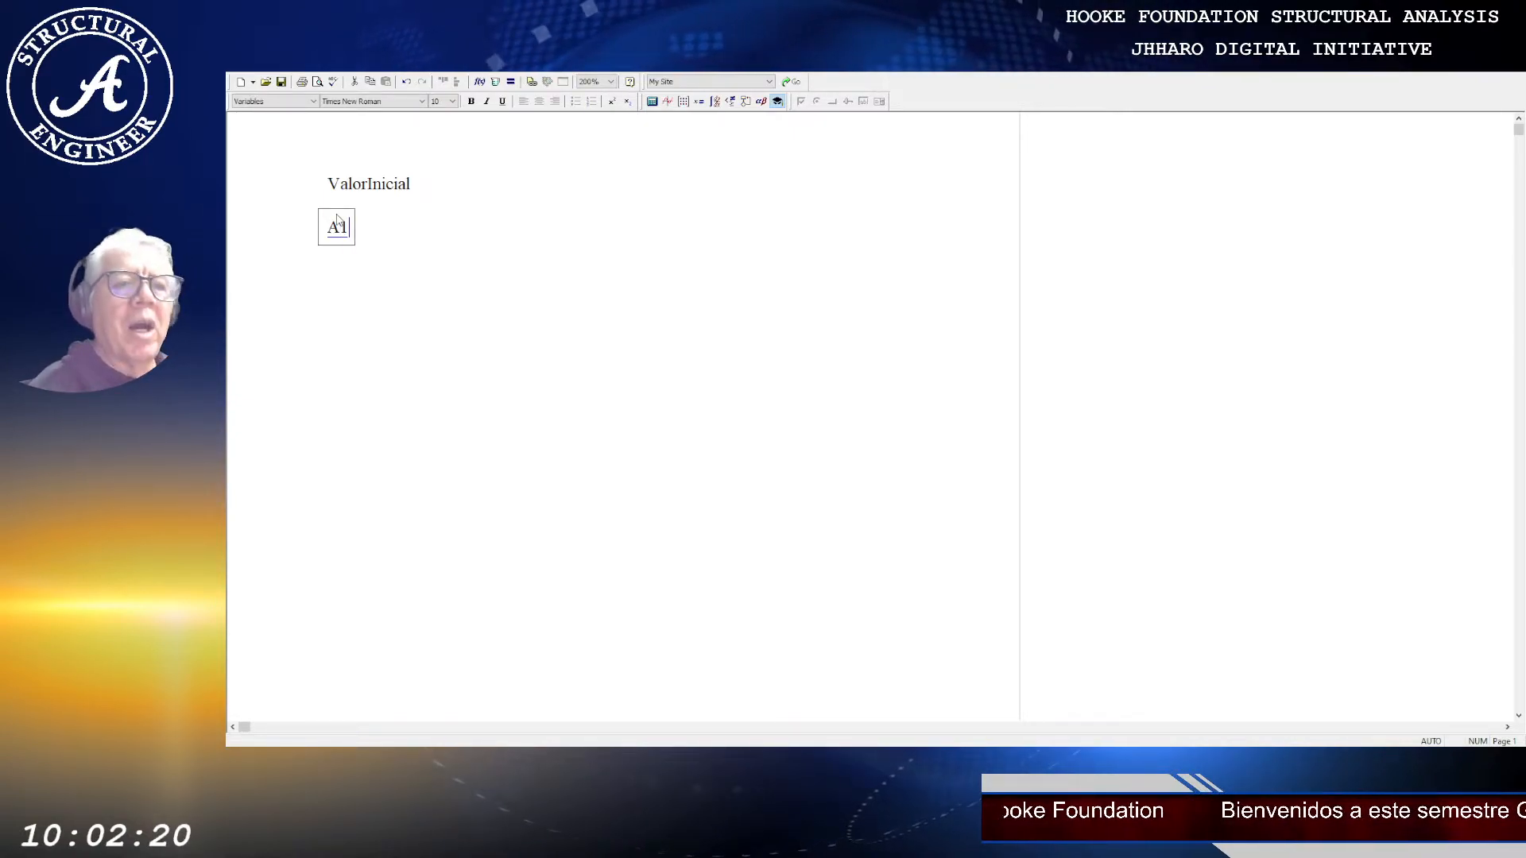
pyautogui.write('1')
pyautogui.press('Return')
pyautogui.write('m')
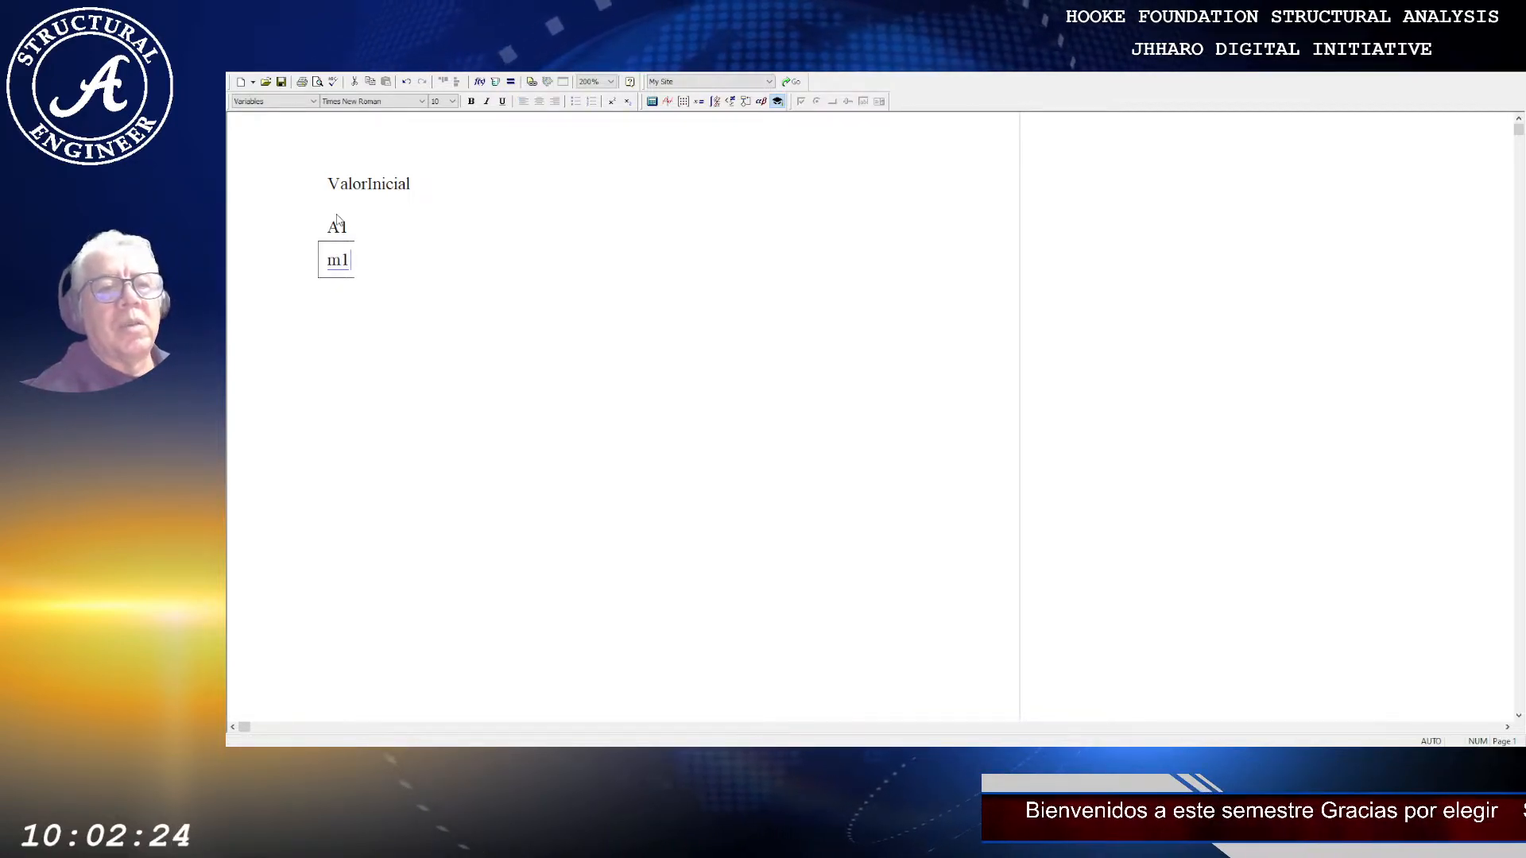
pyautogui.write('1')
pyautogui.press('Return')
pyautogui.press('Up')
pyautogui.press('Up')
pyautogui.press('Up')
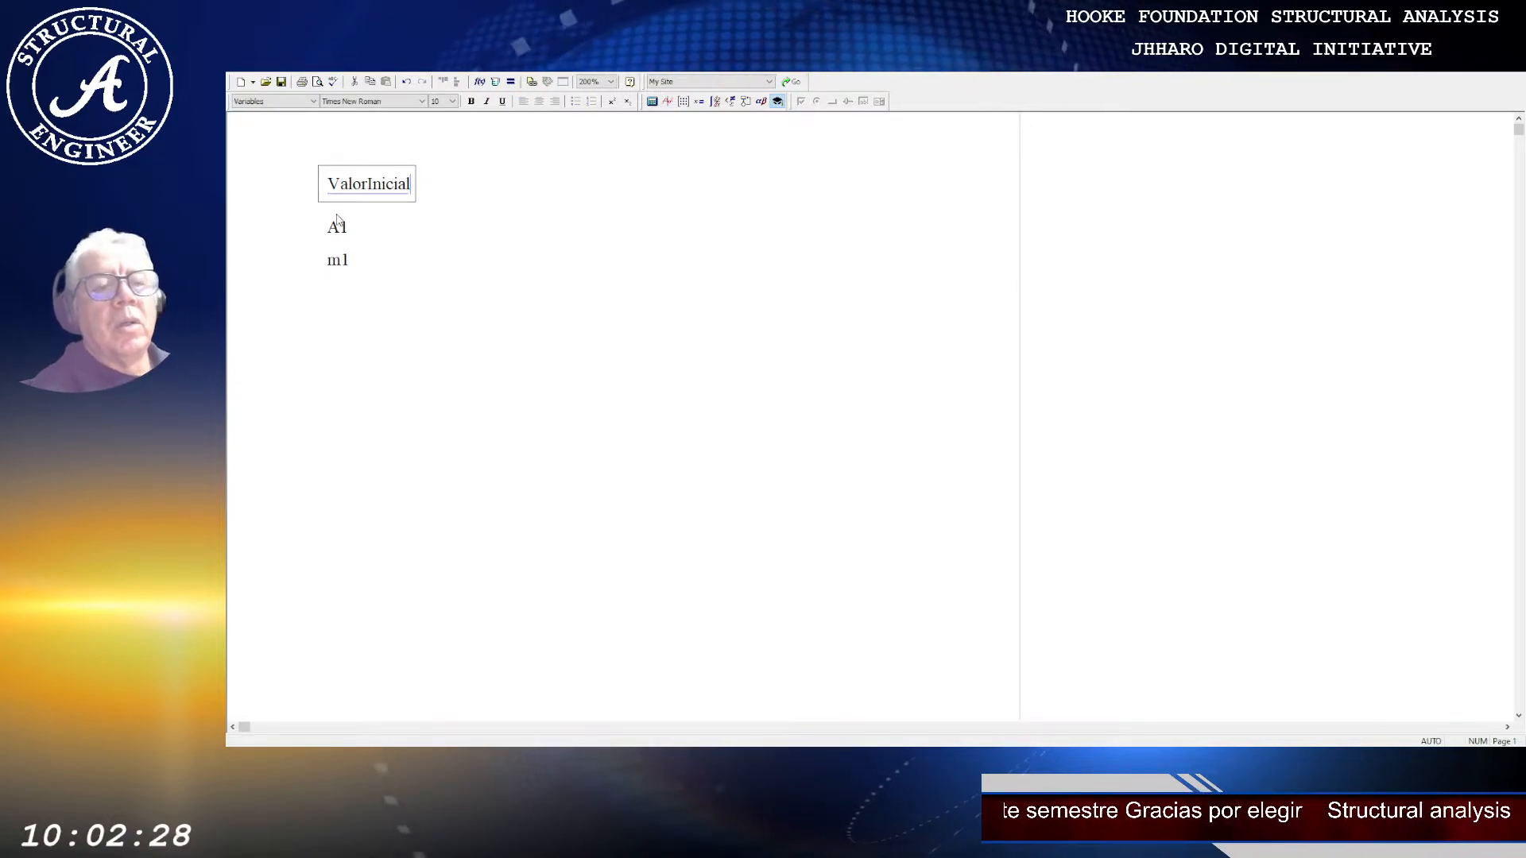
pyautogui.press('Down')
pyautogui.press('Down')
pyautogui.press('Down')
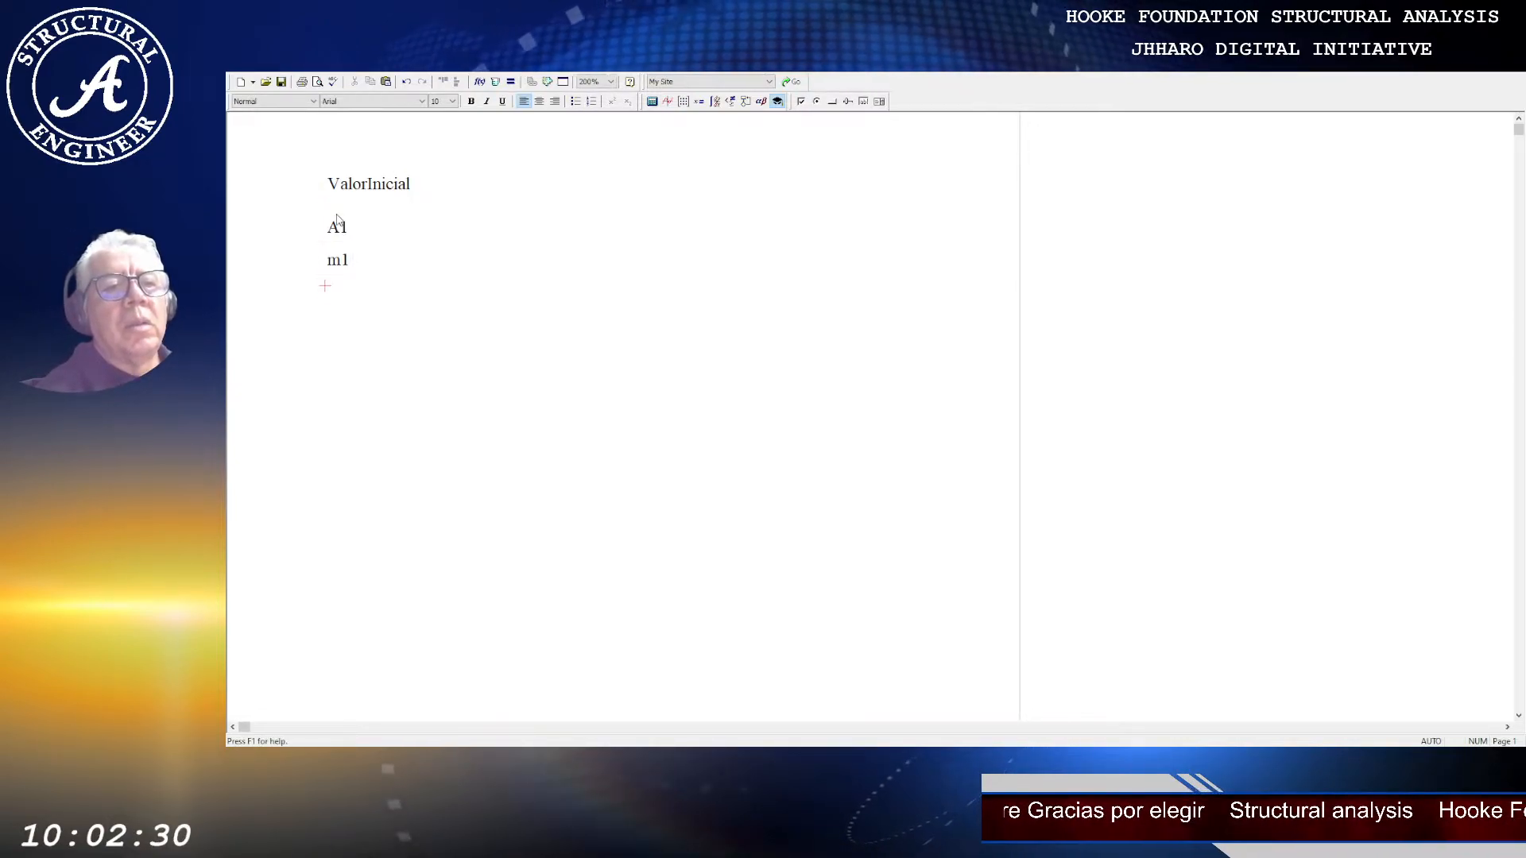
pyautogui.write('m1 ')
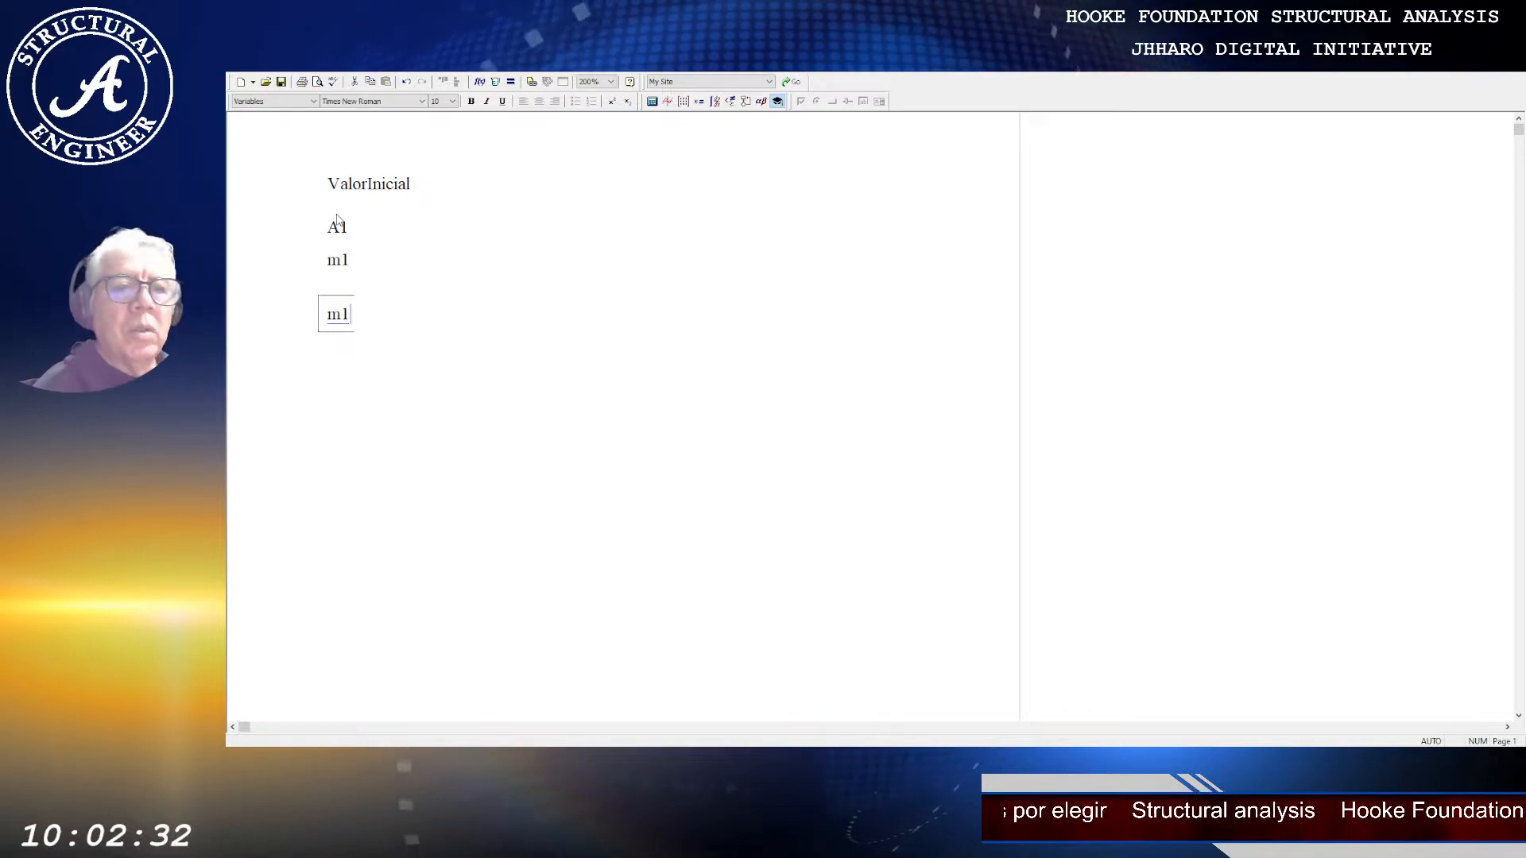
pyautogui.write(':=')
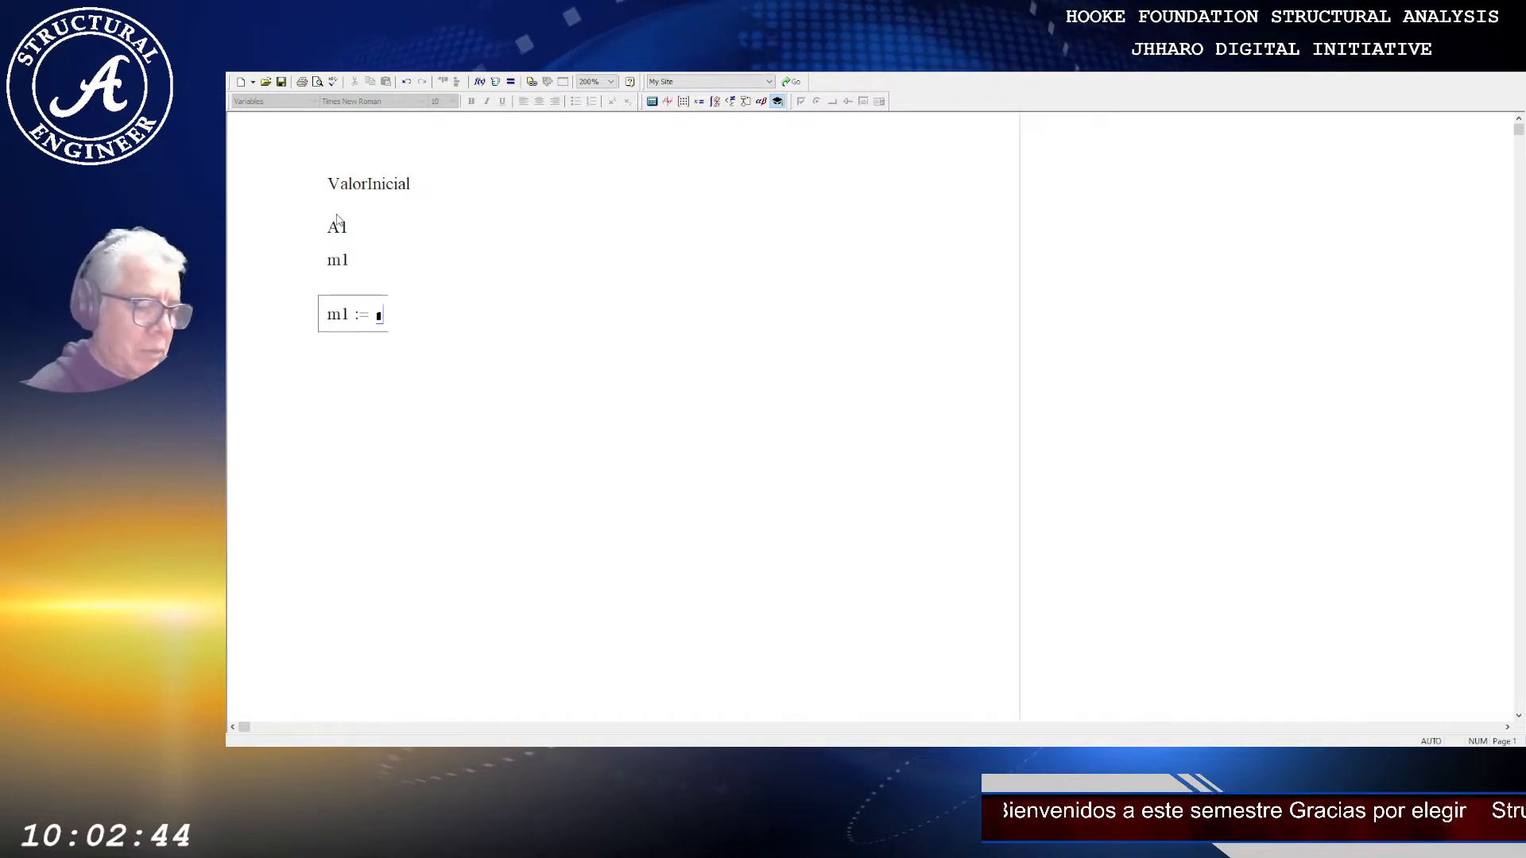
pyautogui.hotkey('ctrl', 'd')
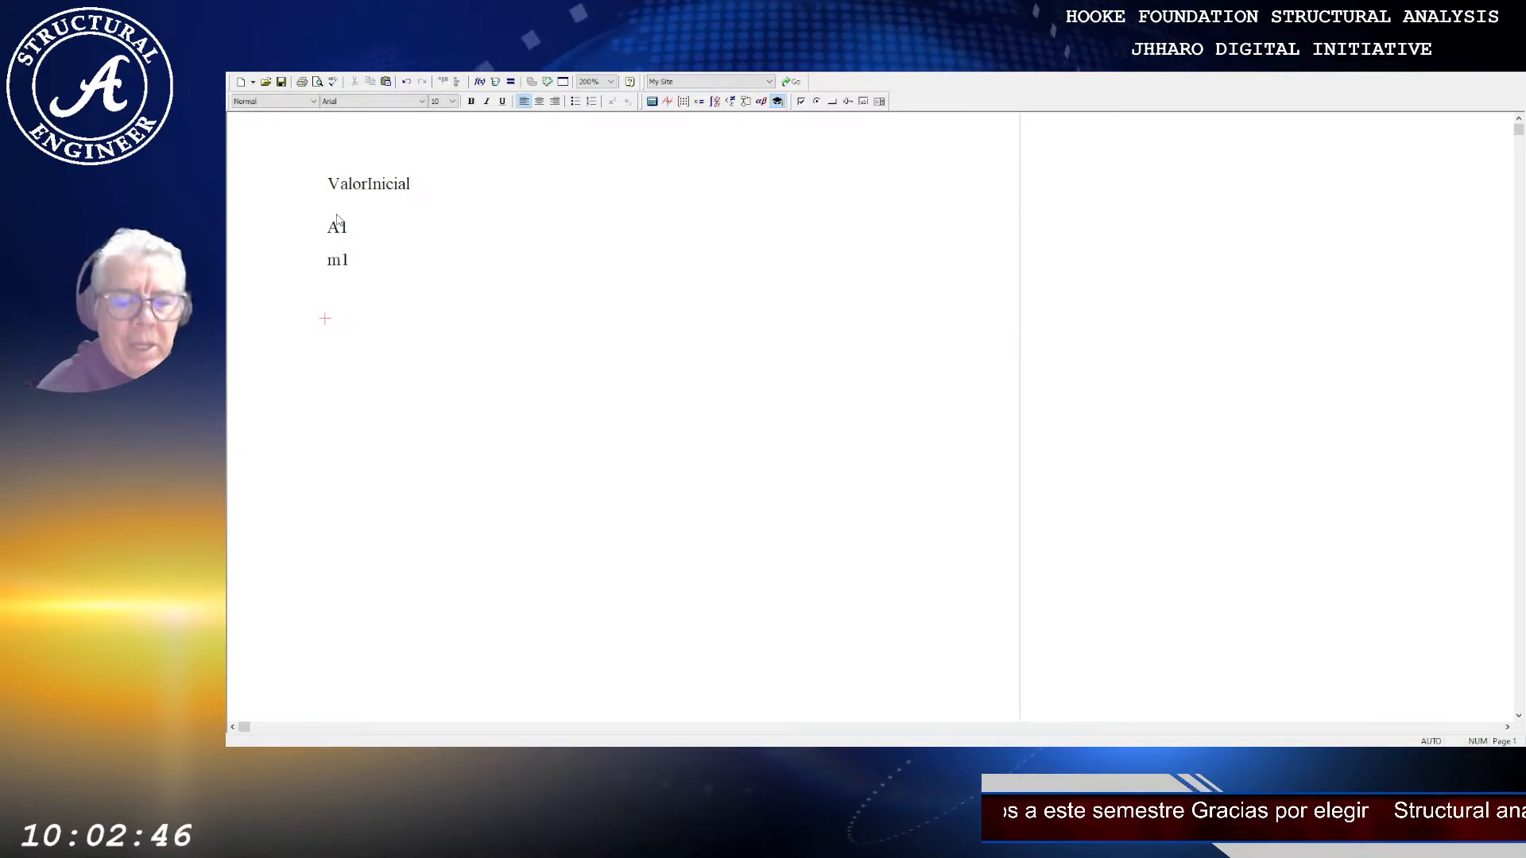
pyautogui.click(408, 191)
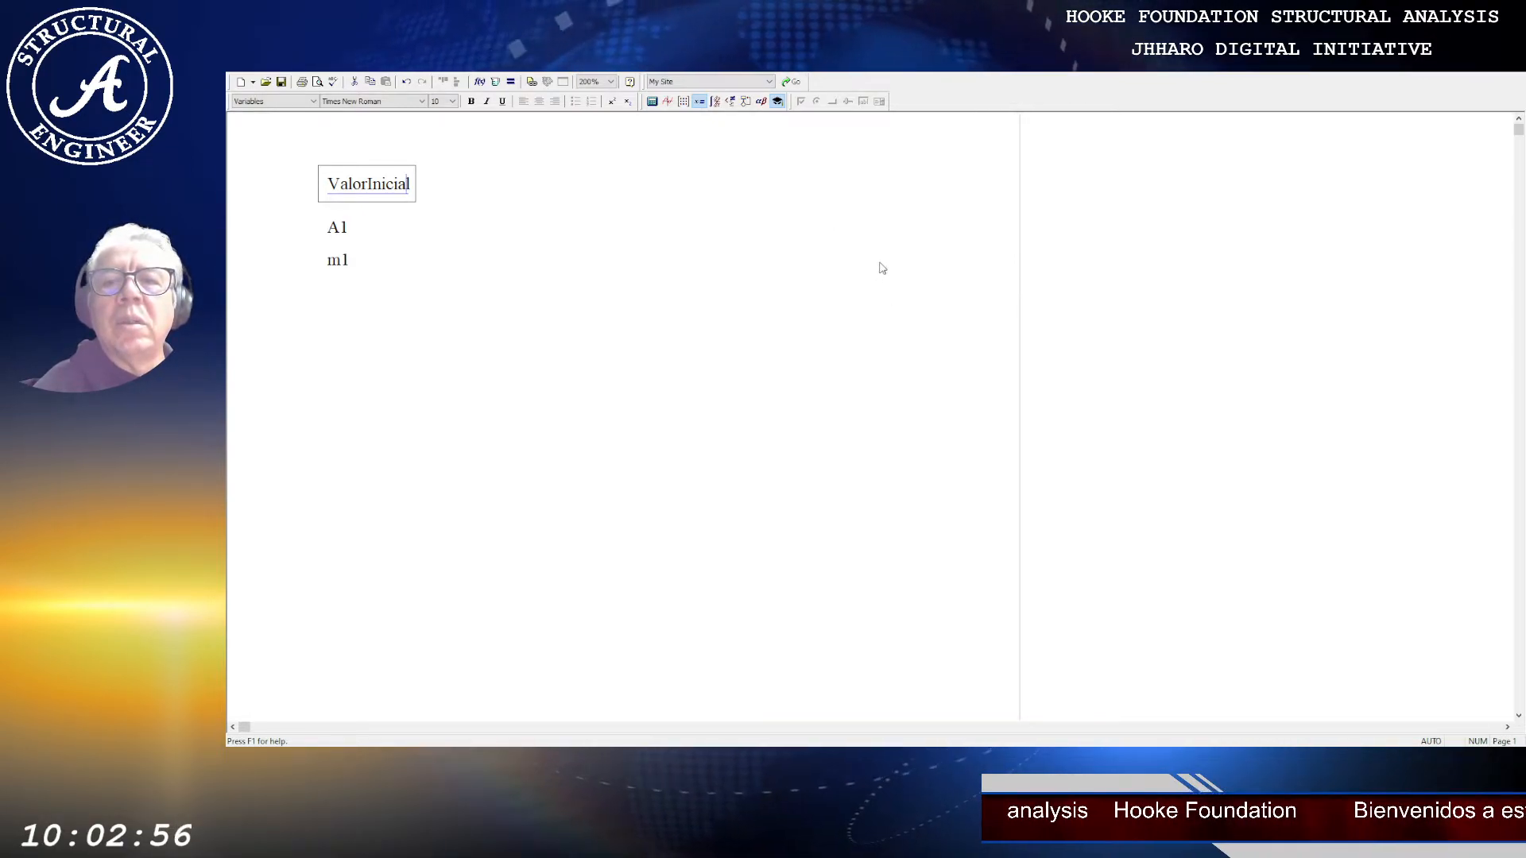
pyautogui.click(932, 322)
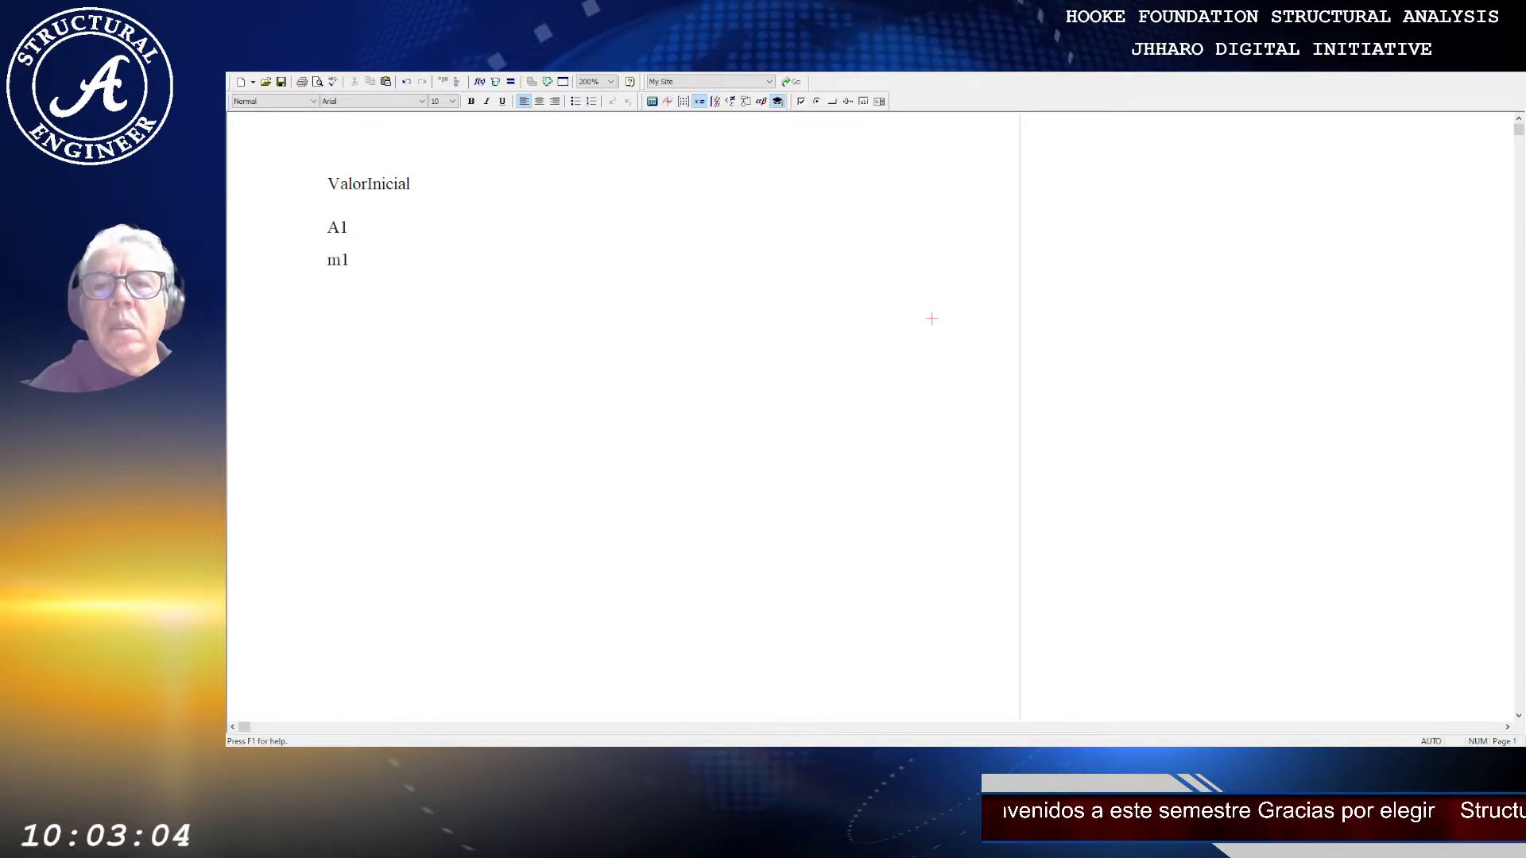
# Step: Place a picture of the Evaluation palette beside the variable names, and define rr as 56 over it
pyautogui.click(498, 188)
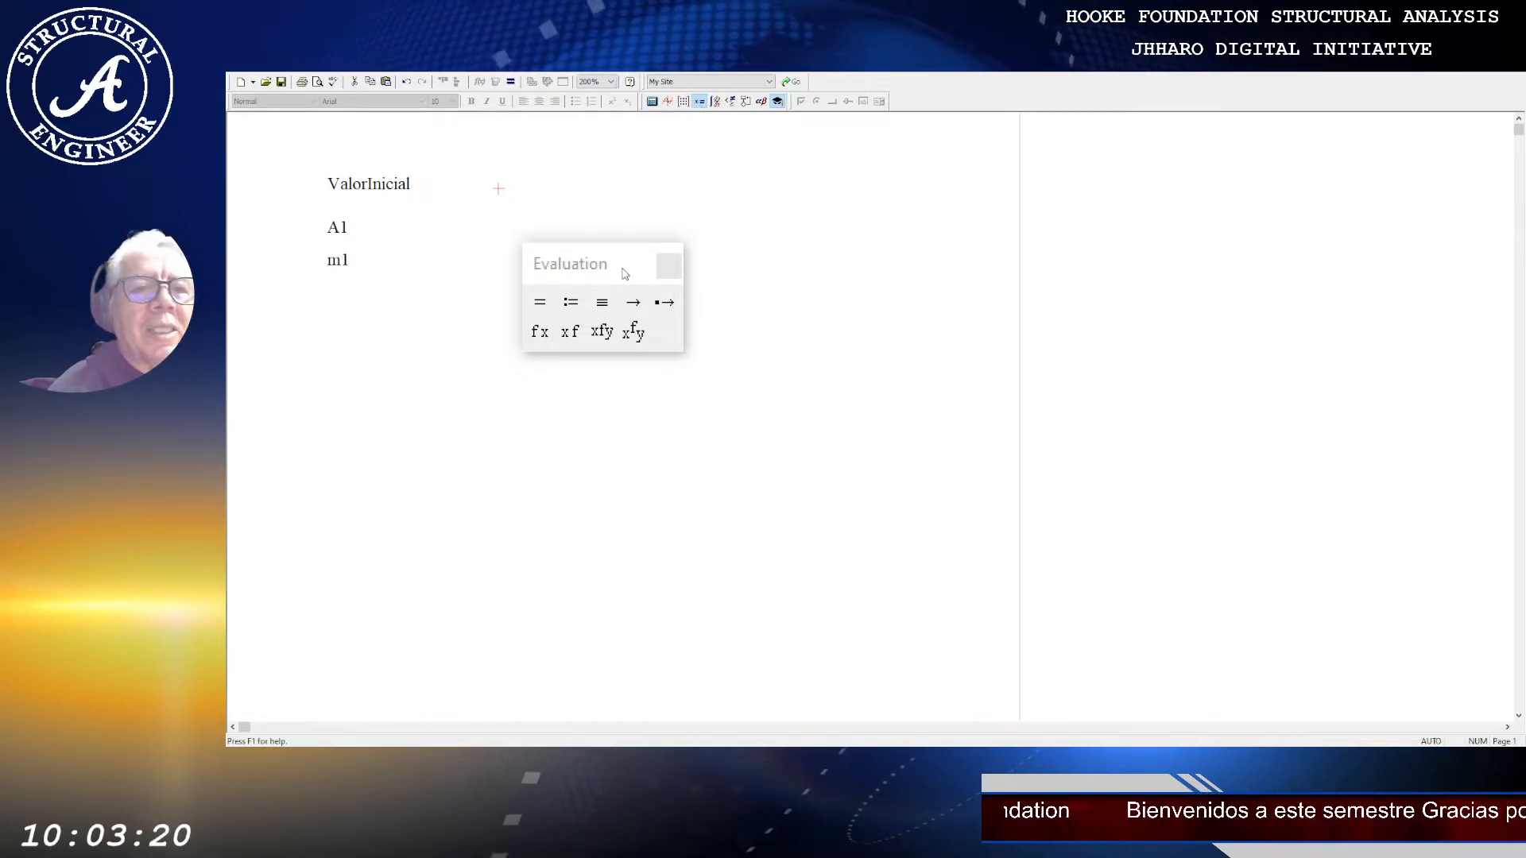
pyautogui.click(572, 271)
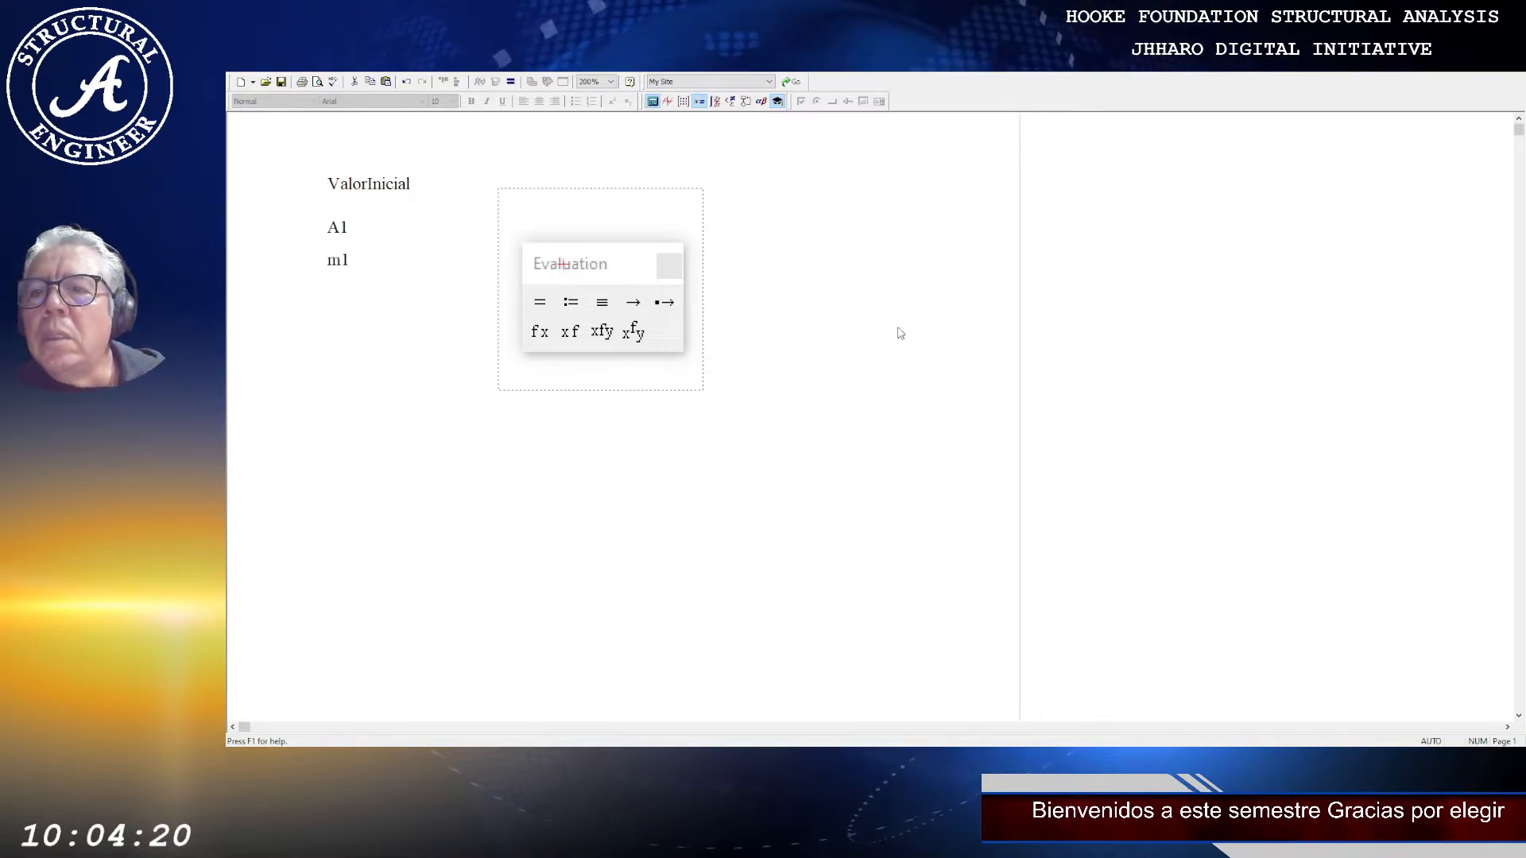
pyautogui.press(':')
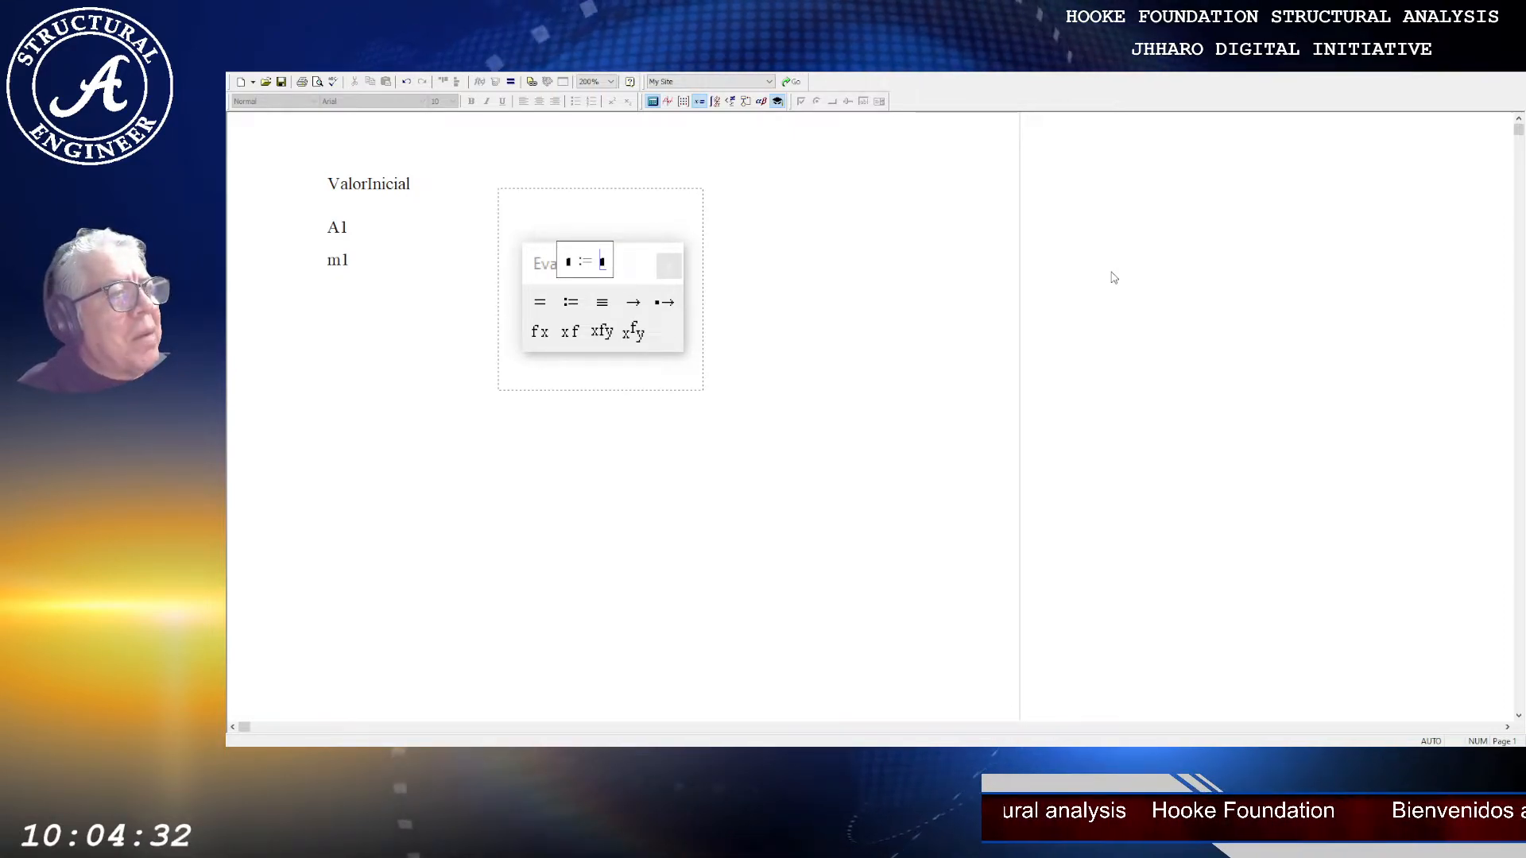
pyautogui.click(567, 263)
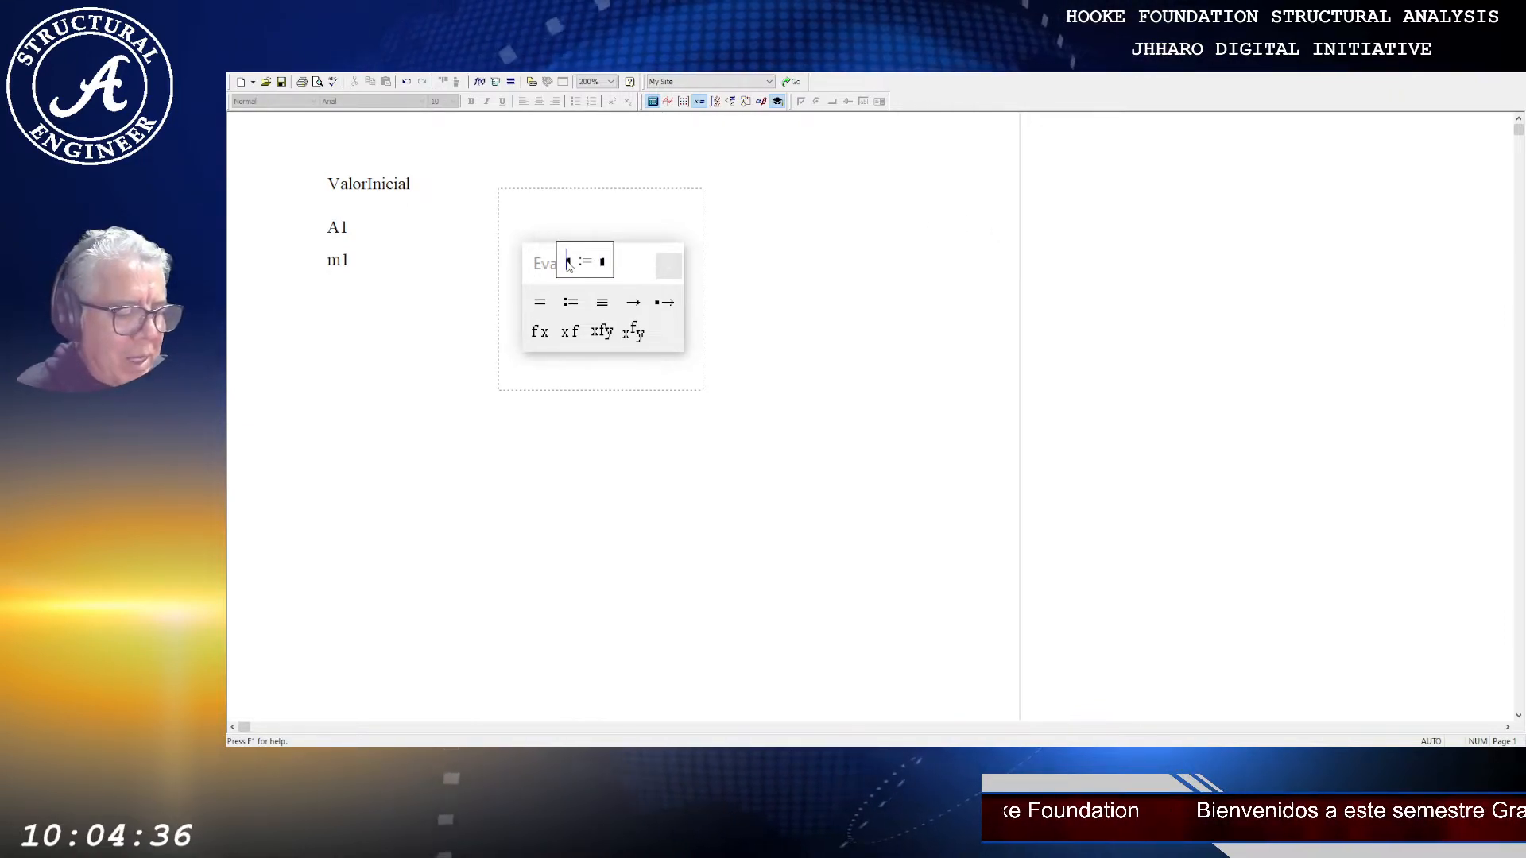
pyautogui.write('rr')
pyautogui.click(606, 267)
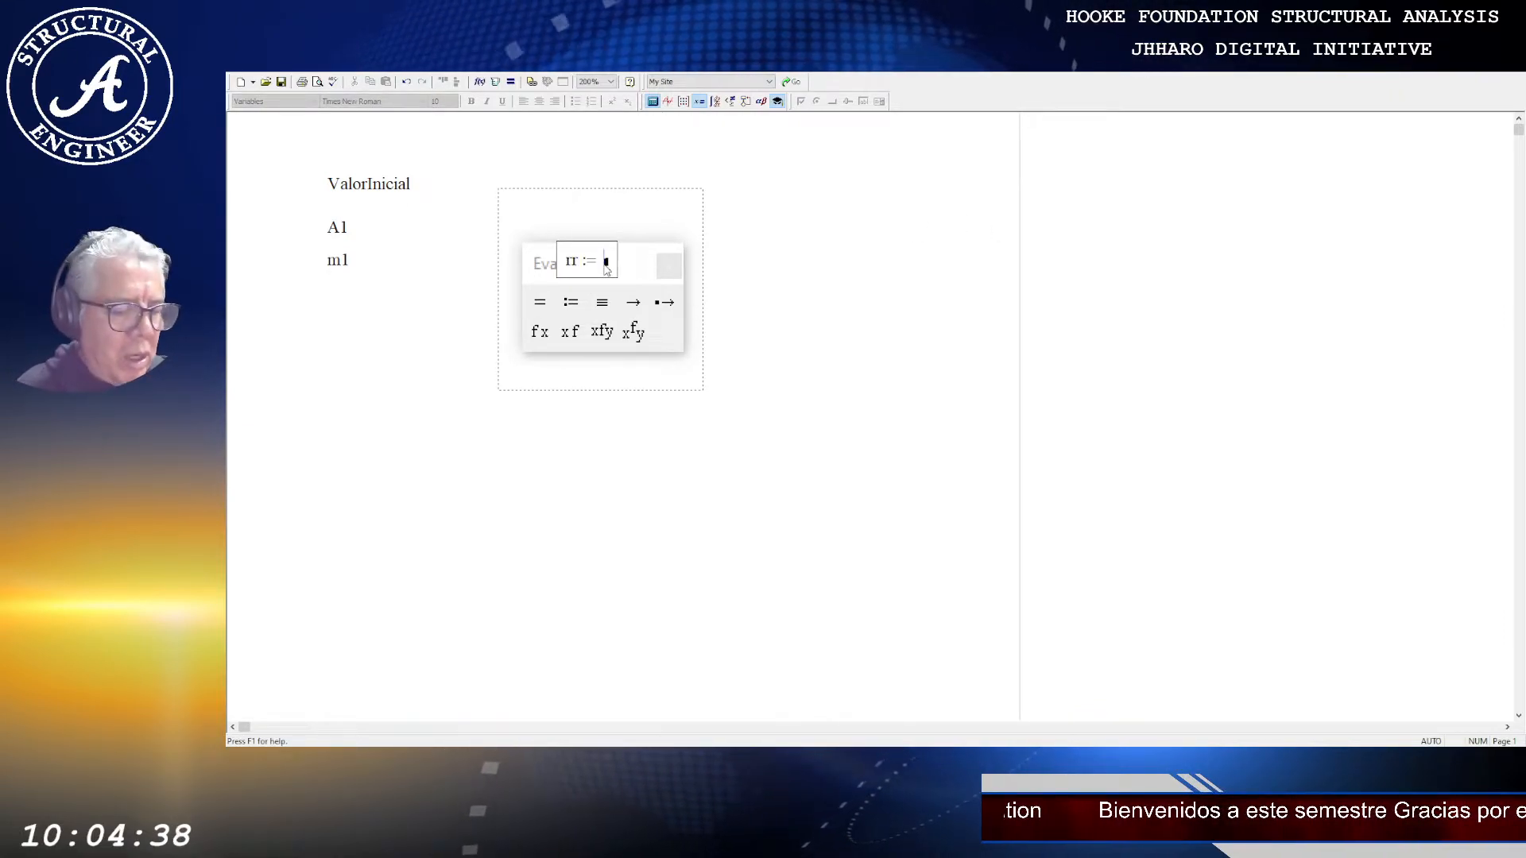
pyautogui.write('56')
pyautogui.click(585, 472)
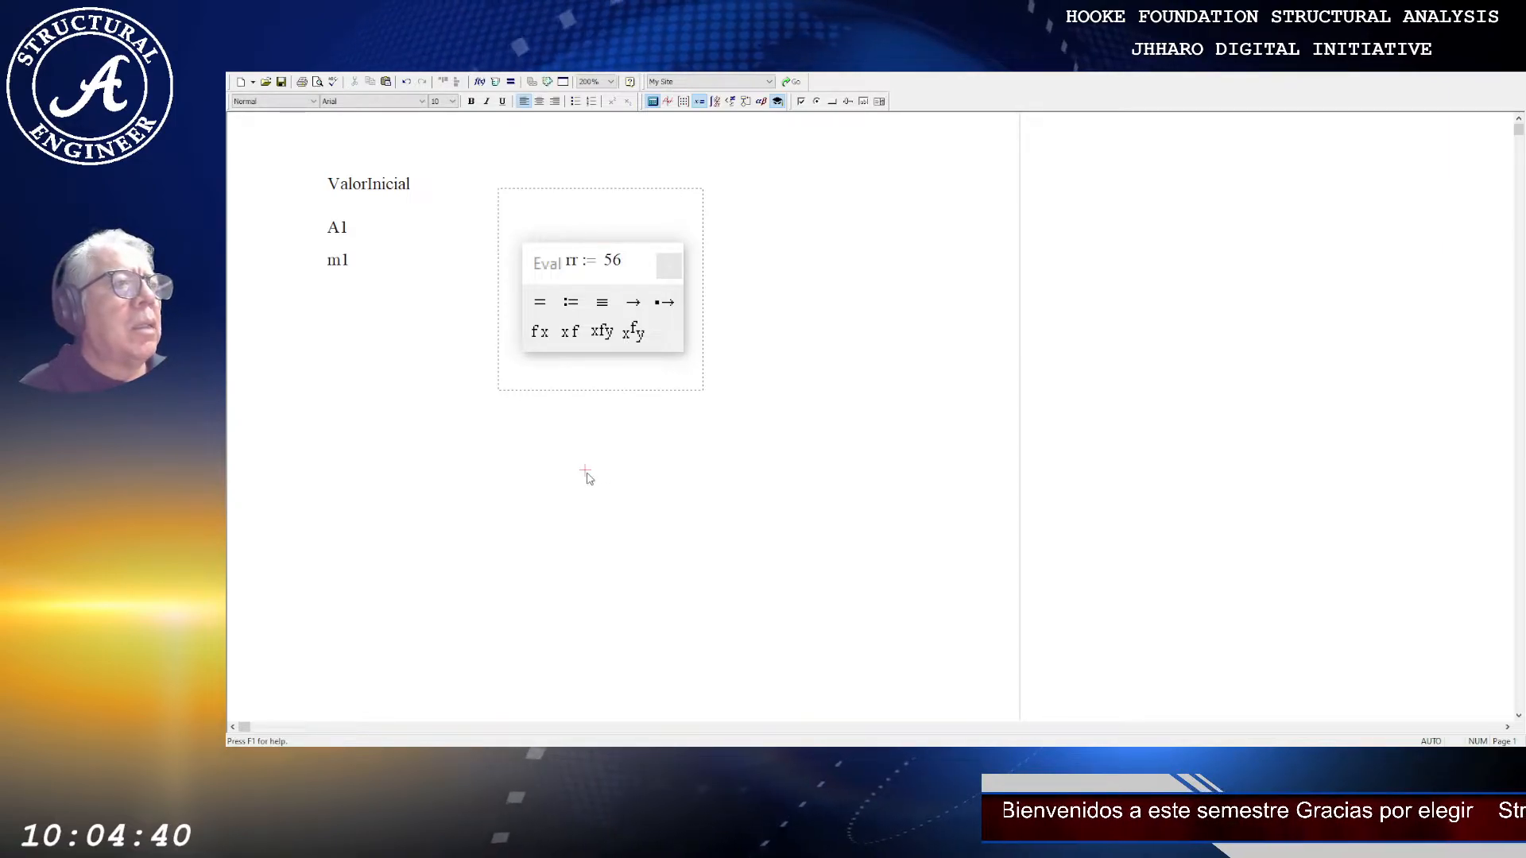
# Step: Move the Evaluation palette picture away from the rr definition, across the page's right margin line
pyautogui.click(688, 390)
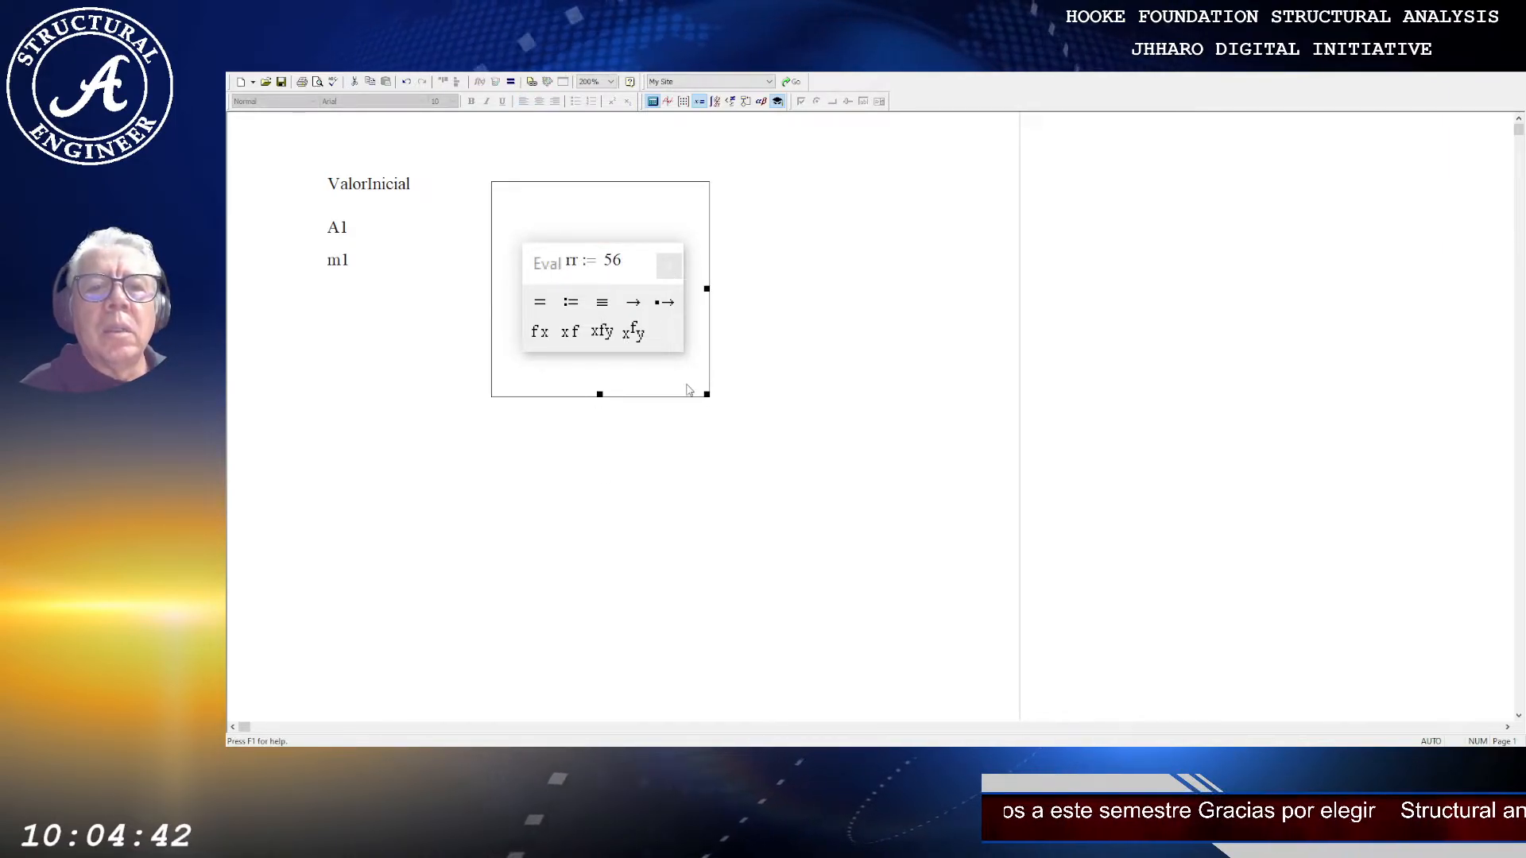
pyautogui.moveTo(737, 214); pyautogui.dragTo(1188, 538)
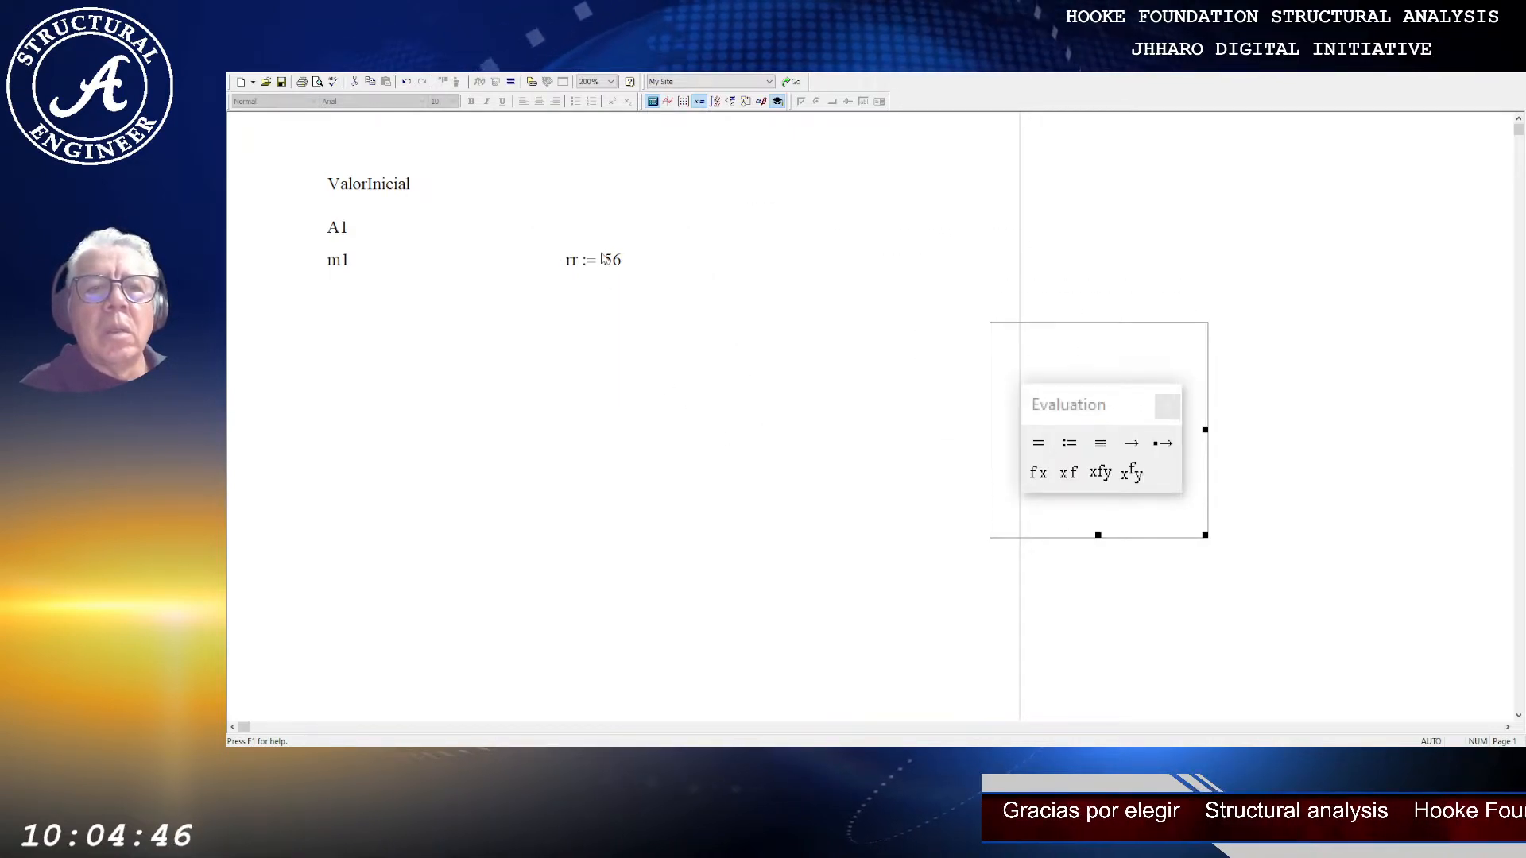
pyautogui.click(394, 192)
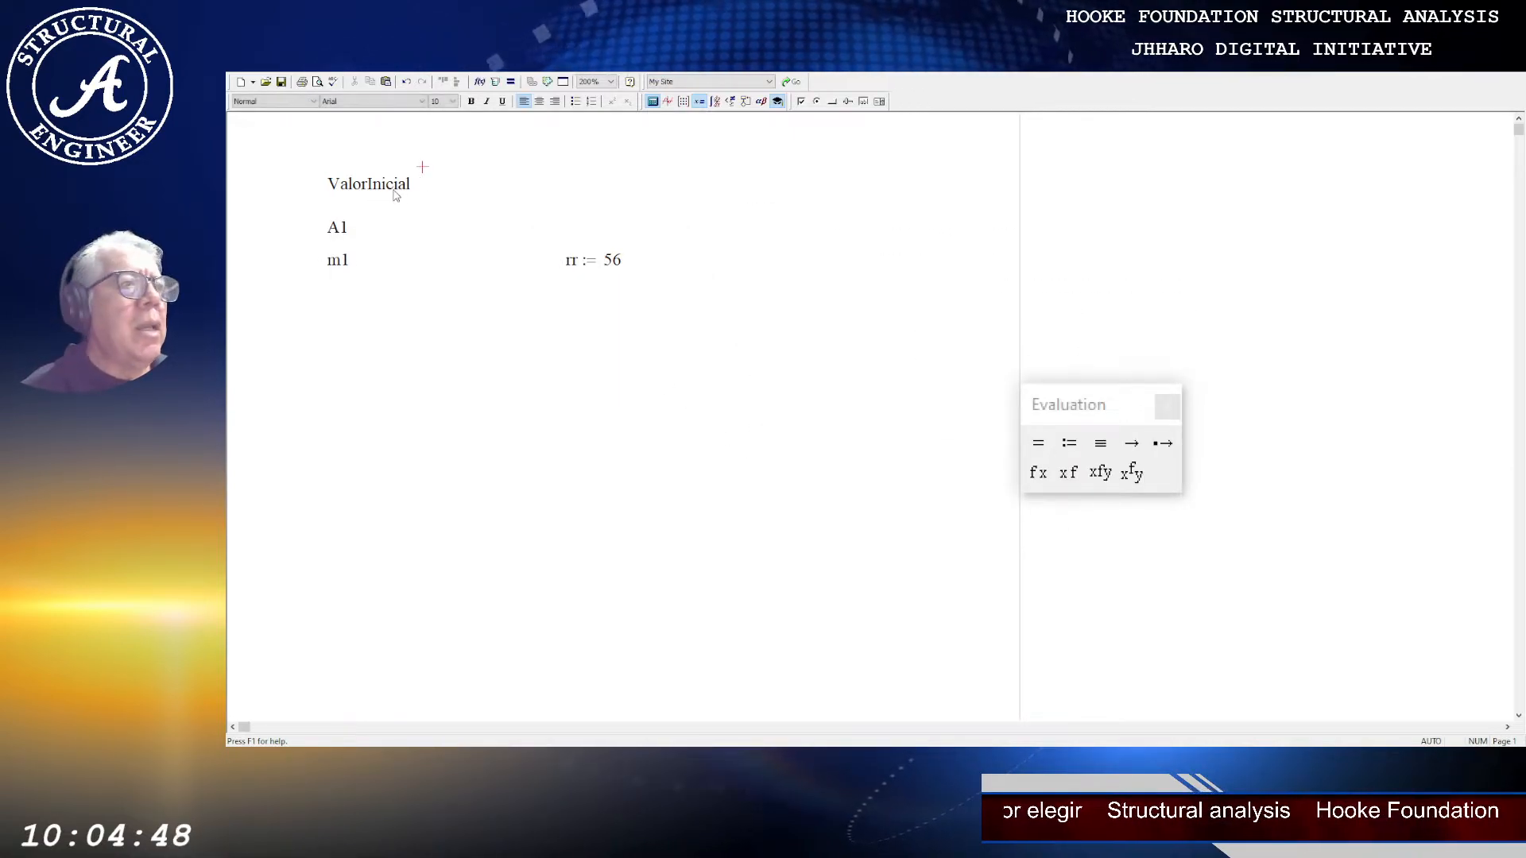
# Step: Complete the existing variable names as definitions, assigning 45 to ValorInicial and 78 to A1
pyautogui.click(392, 193)
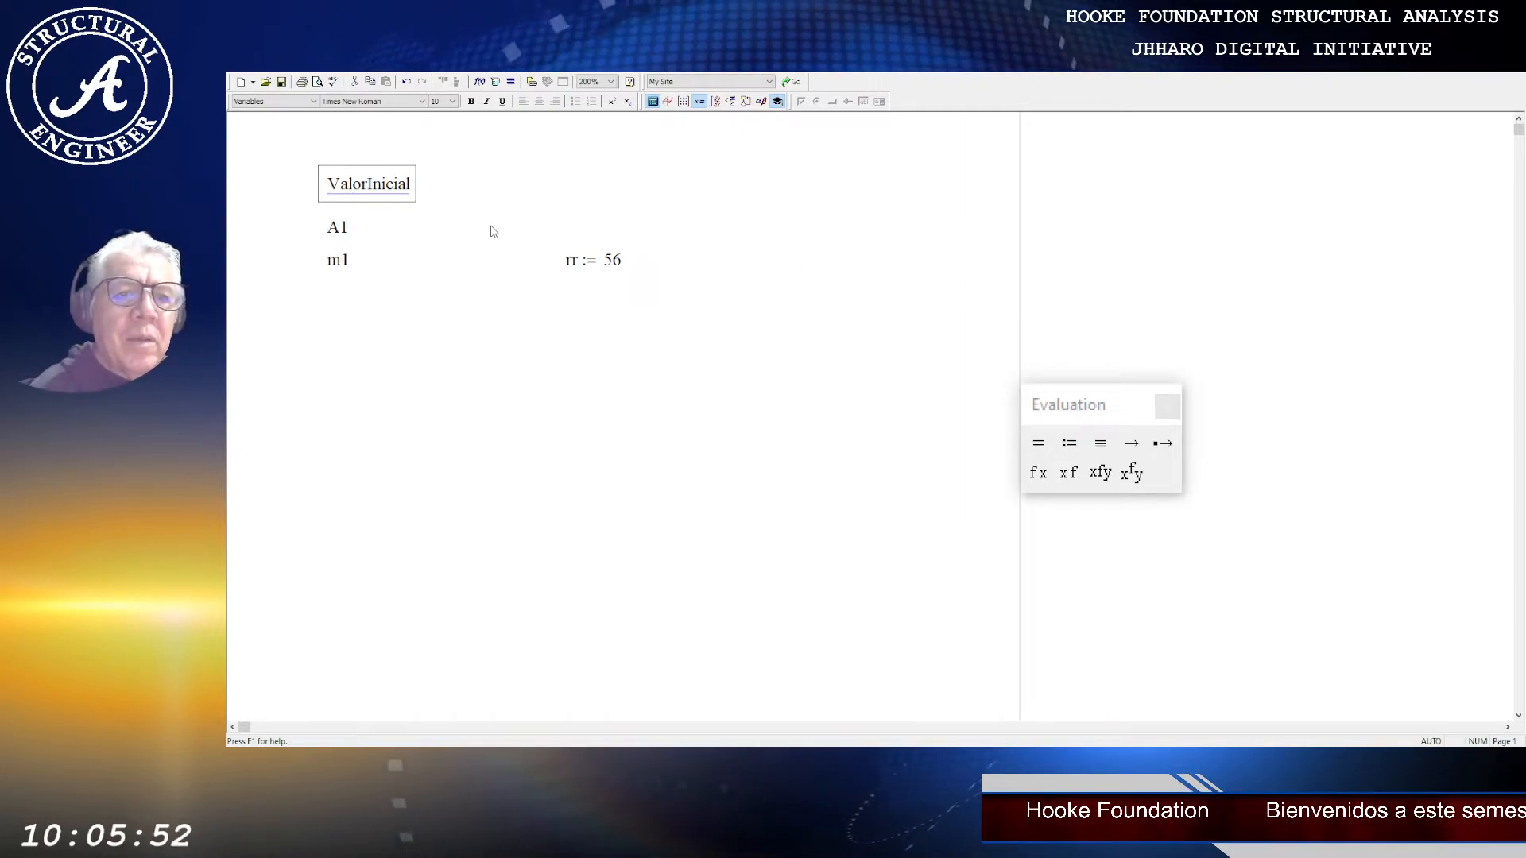
pyautogui.write(':= ')
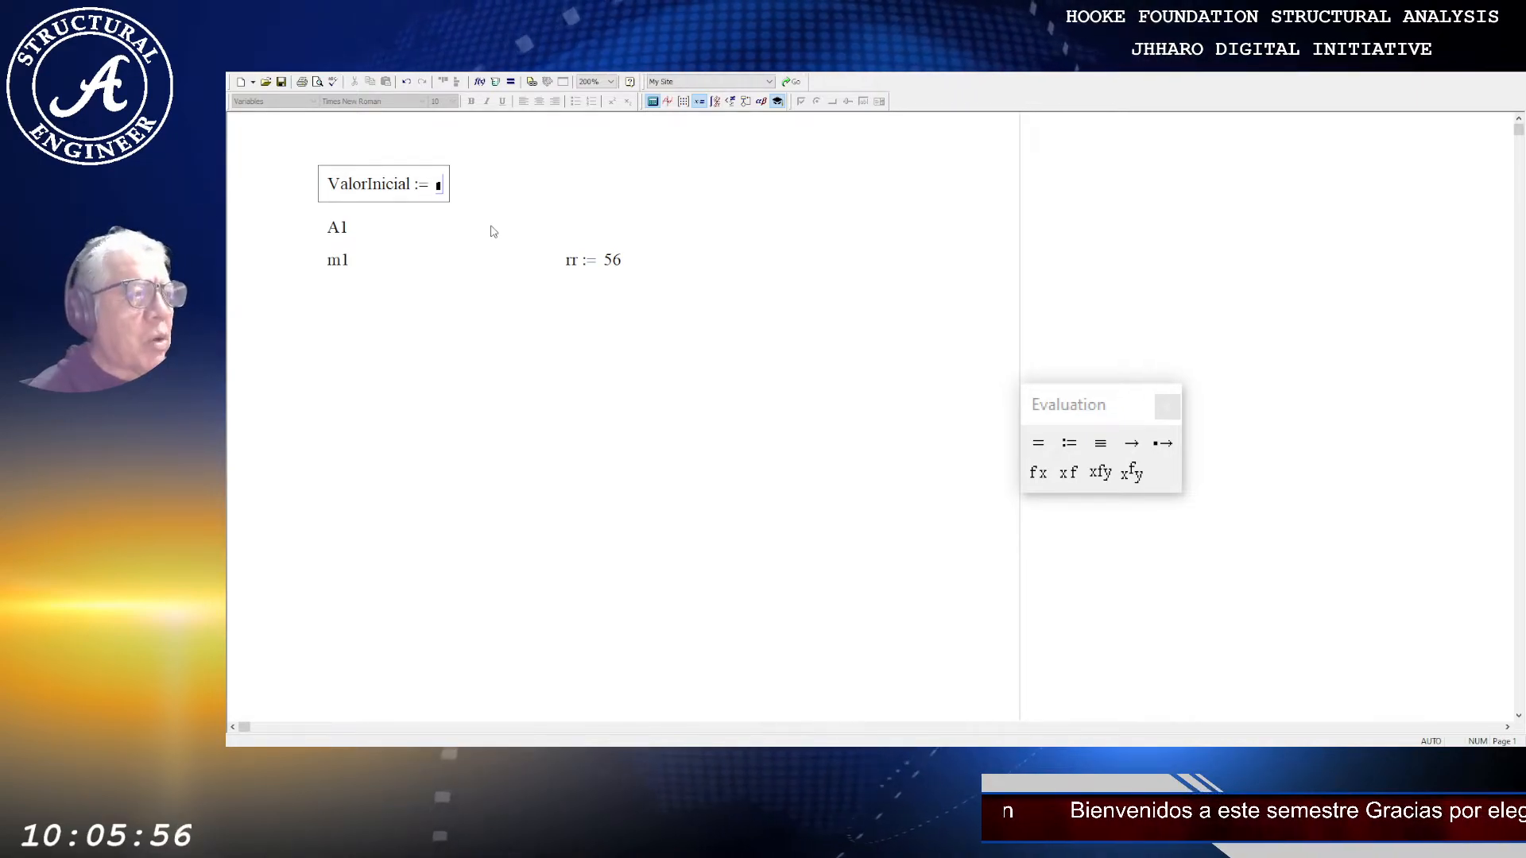
pyautogui.write('45')
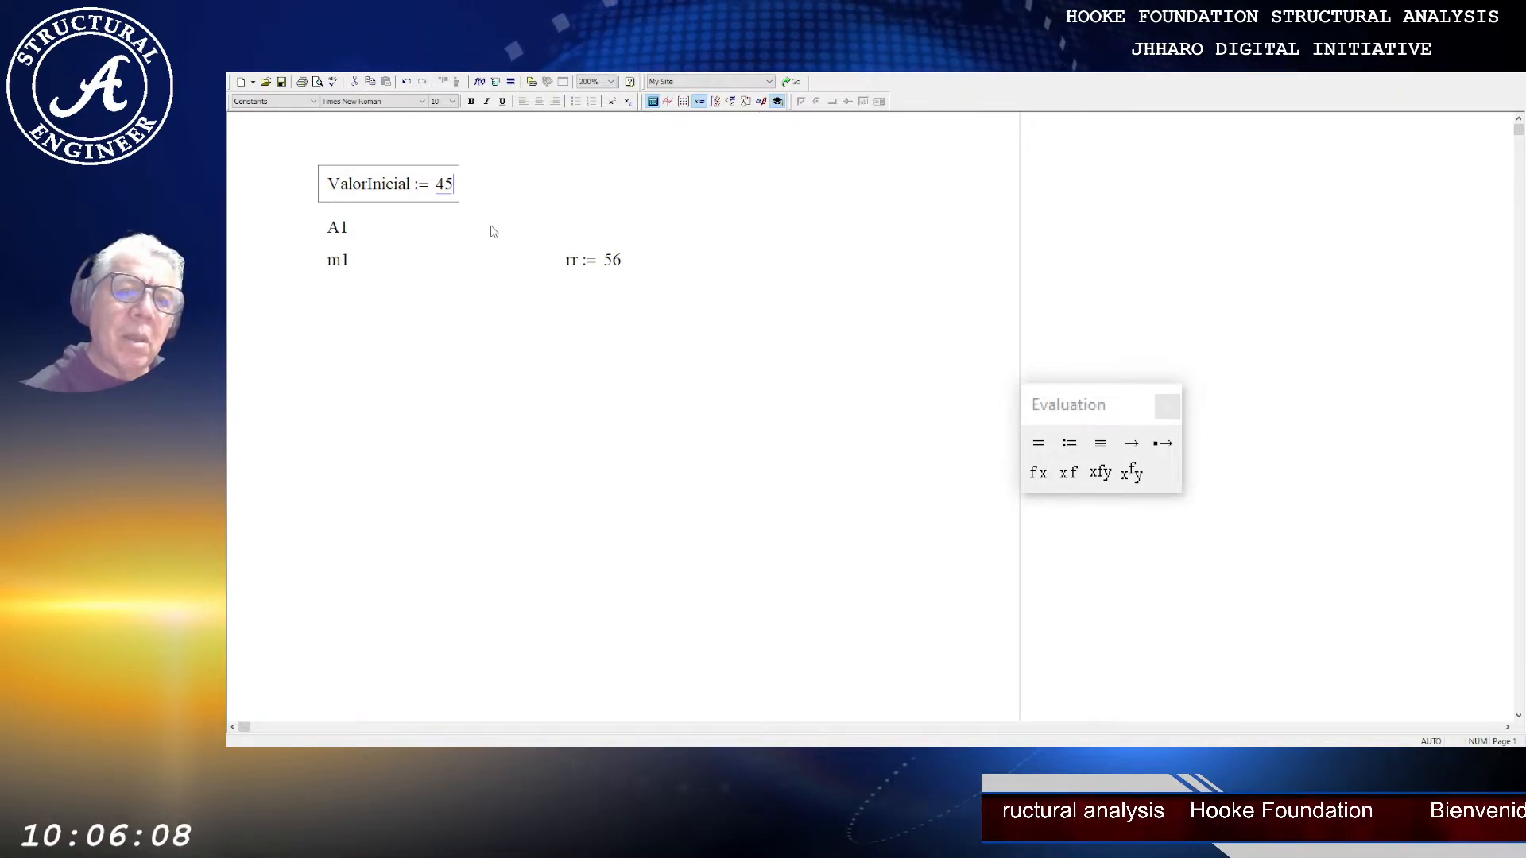
pyautogui.press('Down')
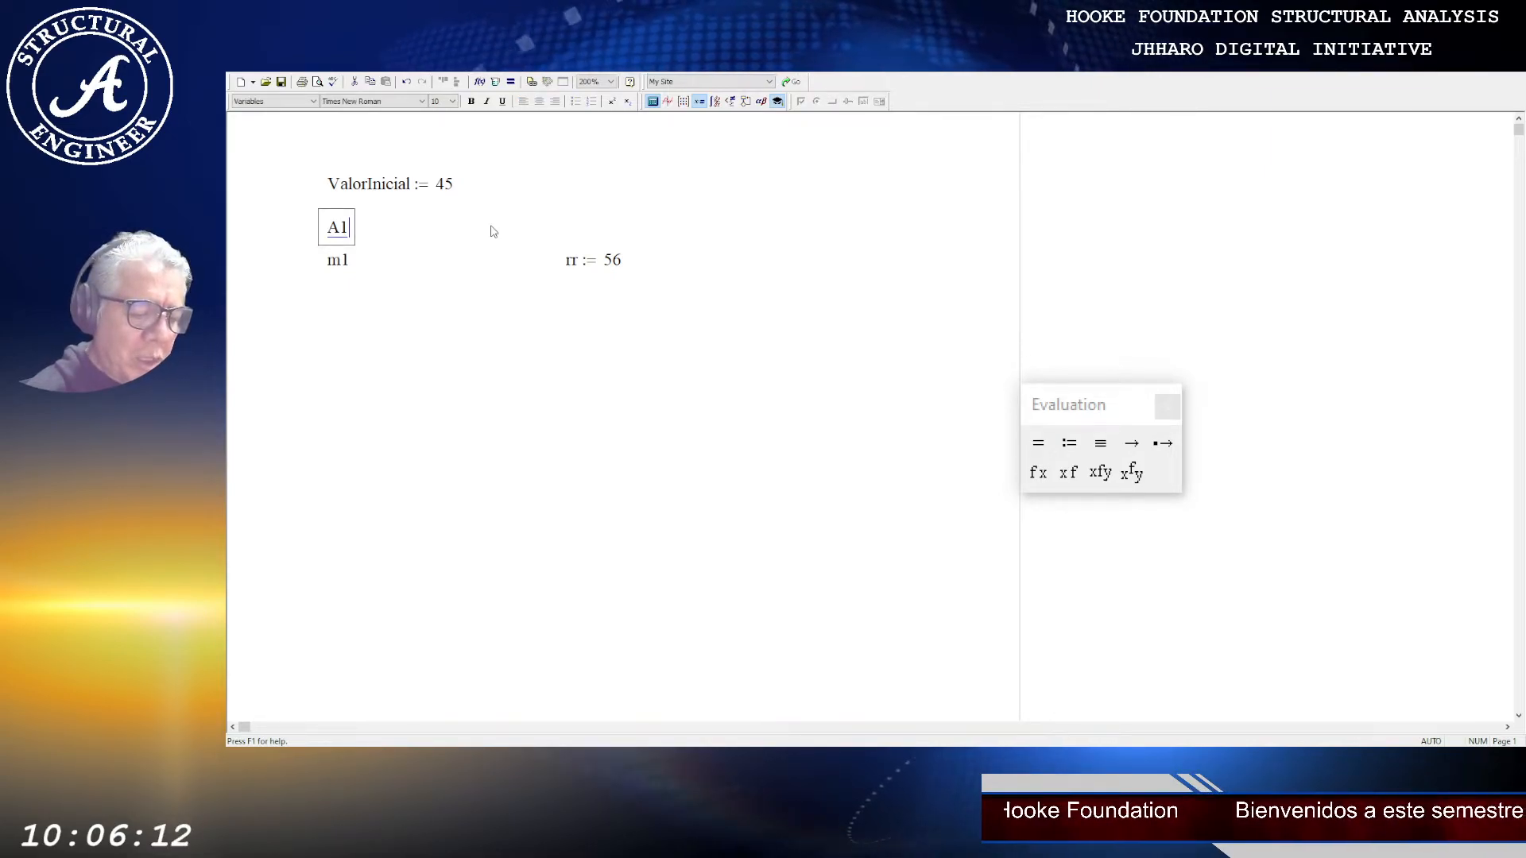
pyautogui.write(':= 78')
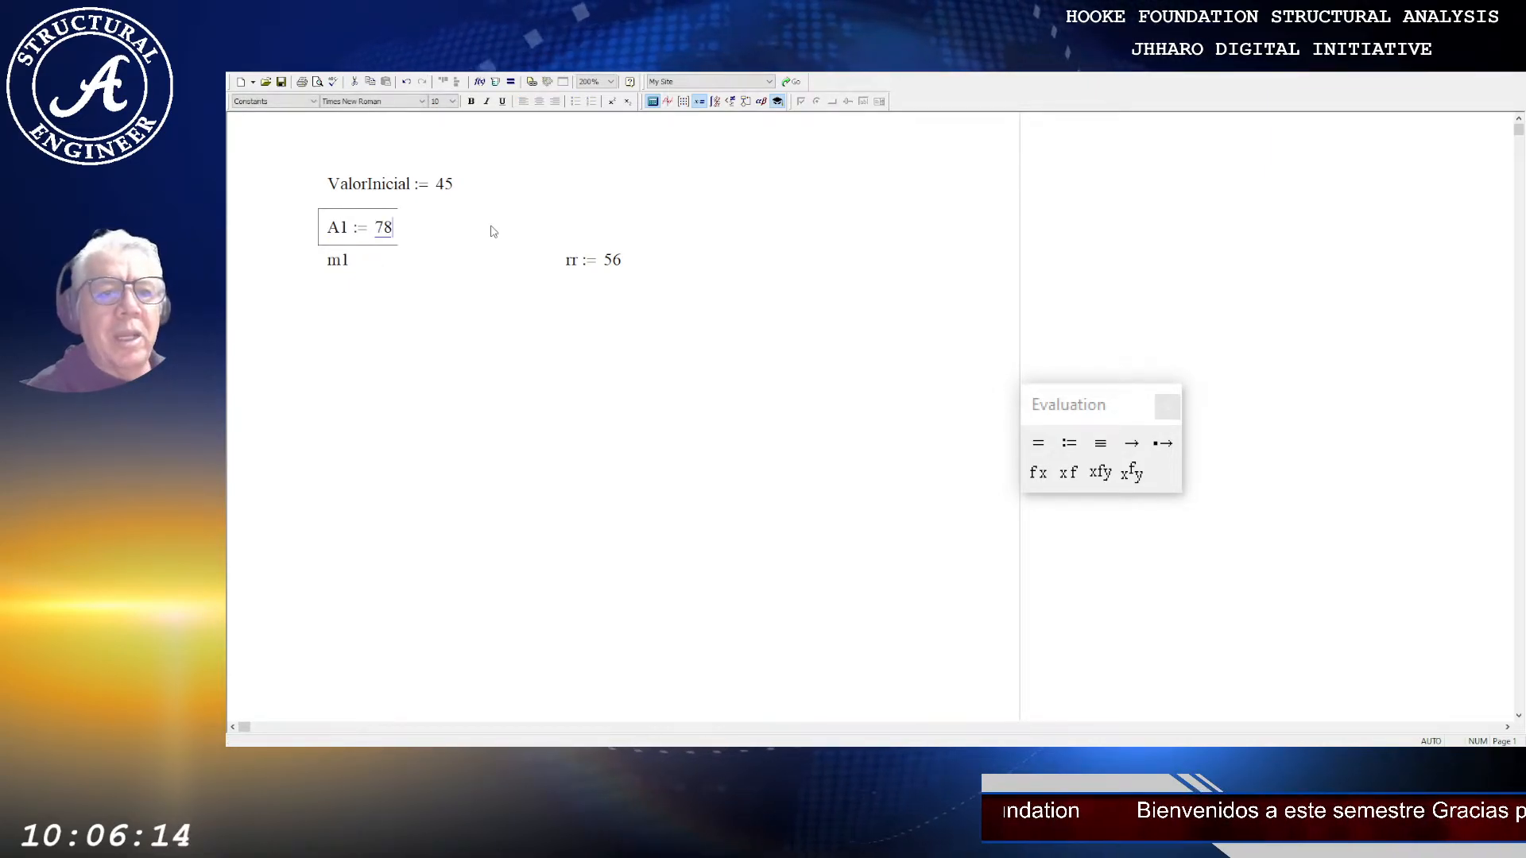
# Step: Define the existing variable m1 as the text string "hola "
pyautogui.press('Down')
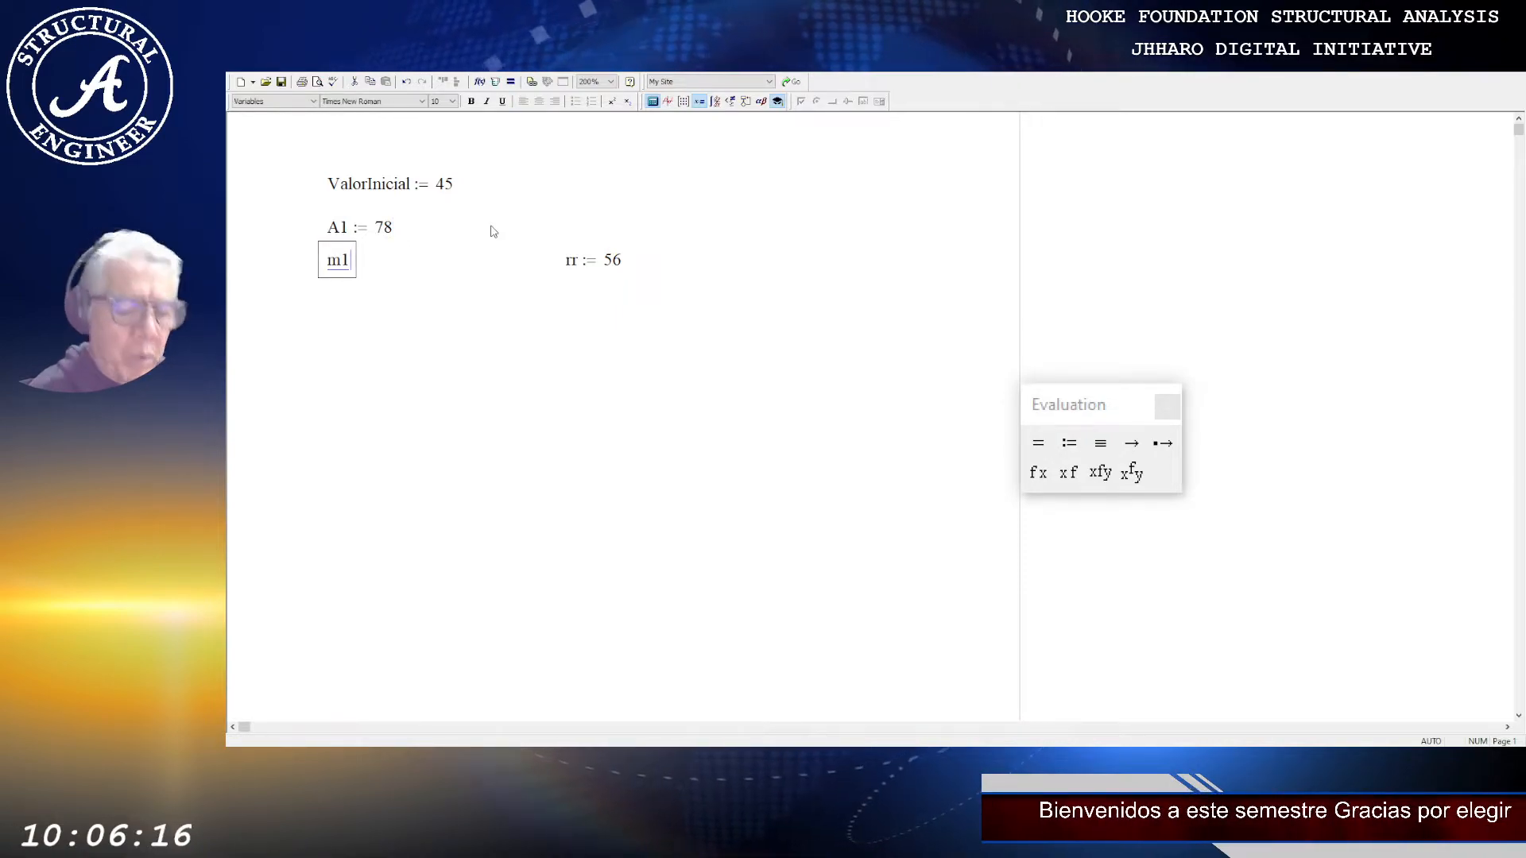
pyautogui.write(':=')
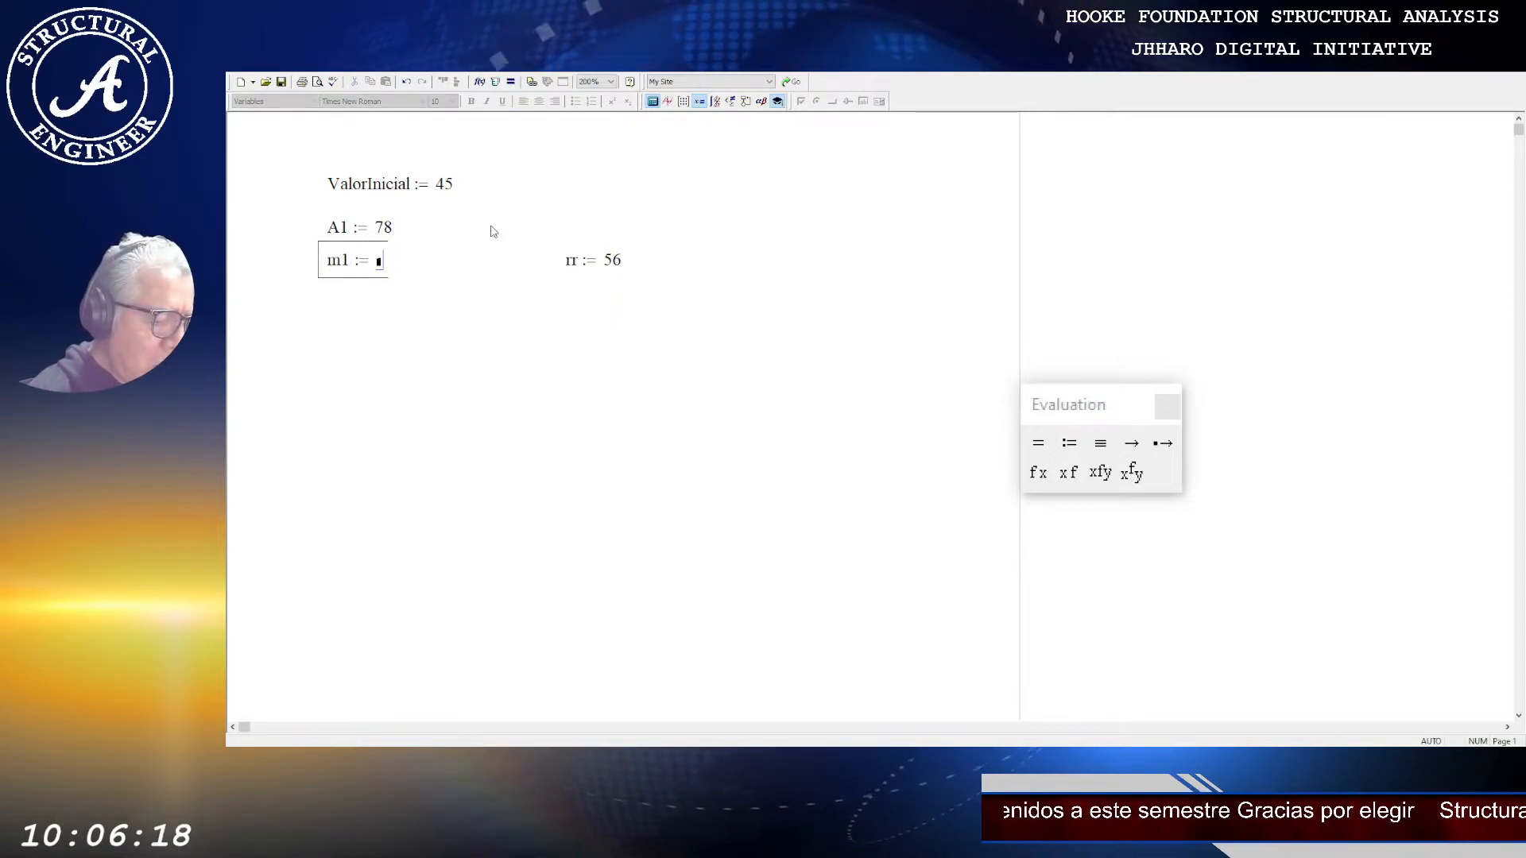
pyautogui.write(' ""')
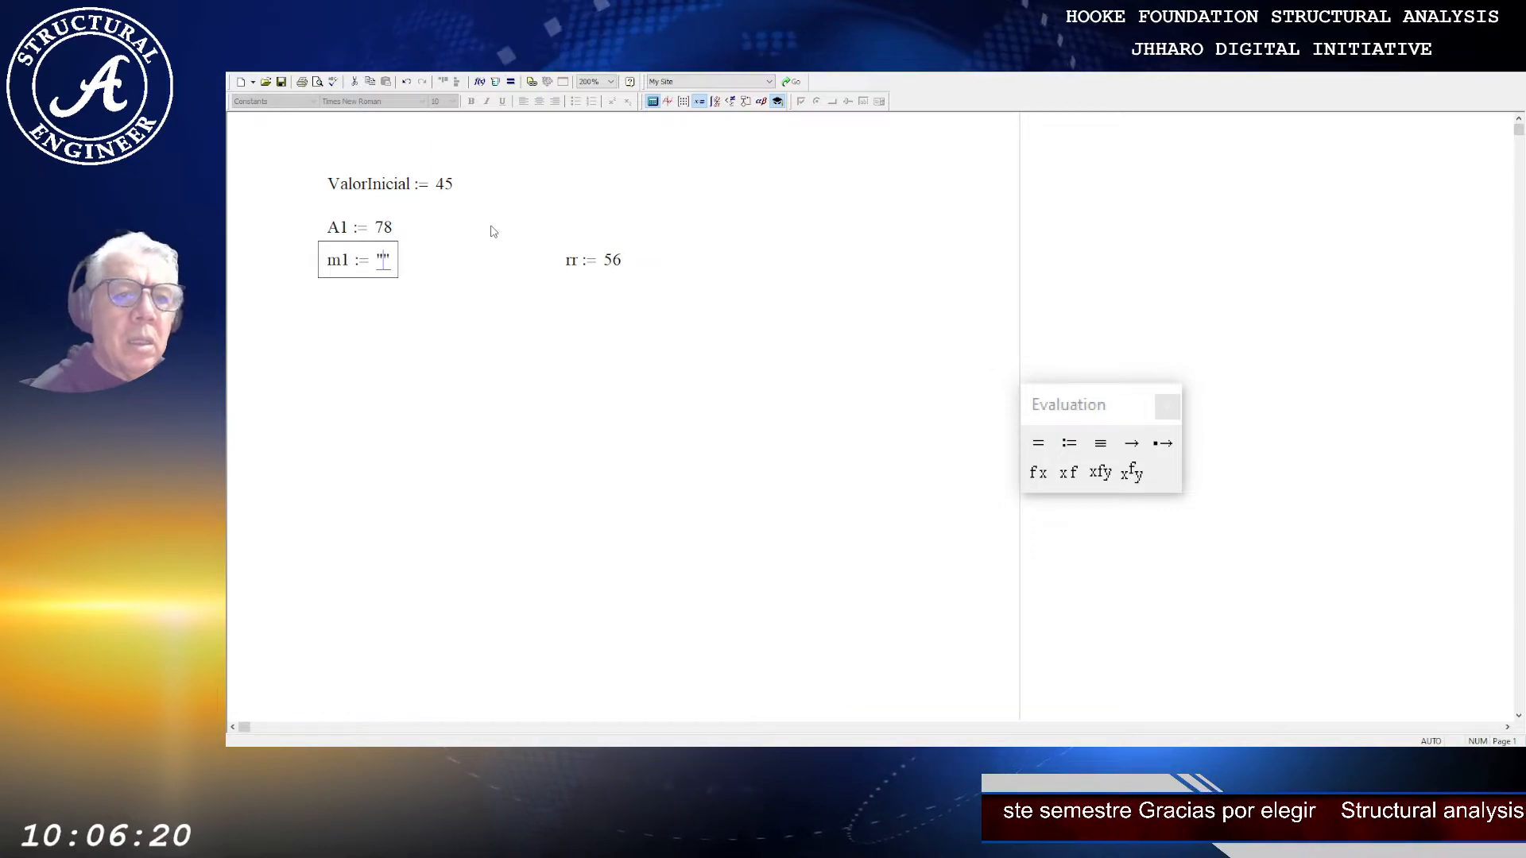
pyautogui.write('hol ')
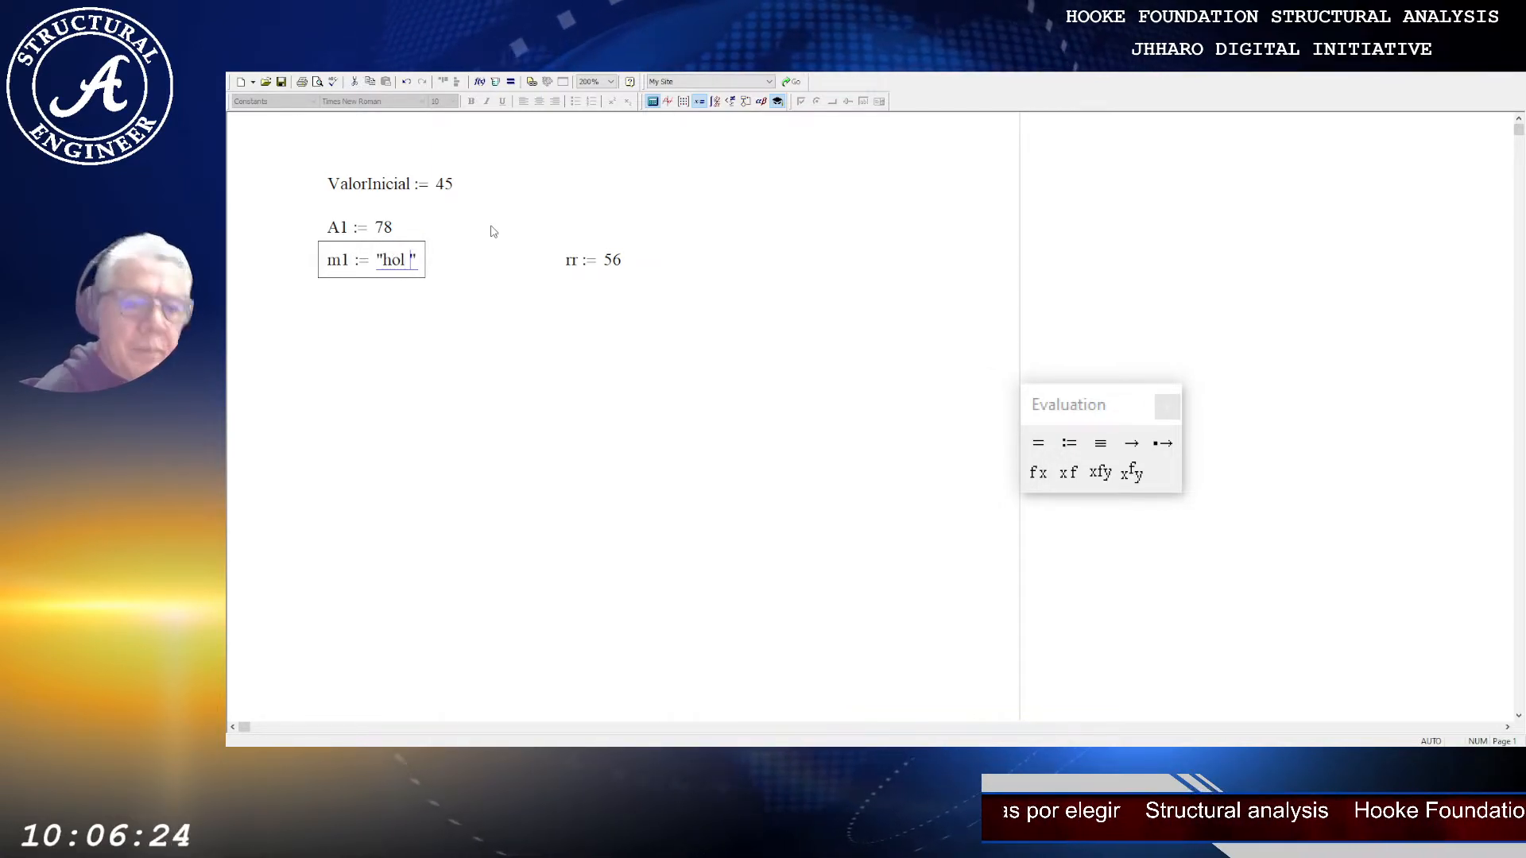
pyautogui.write('a')
pyautogui.press('Return')
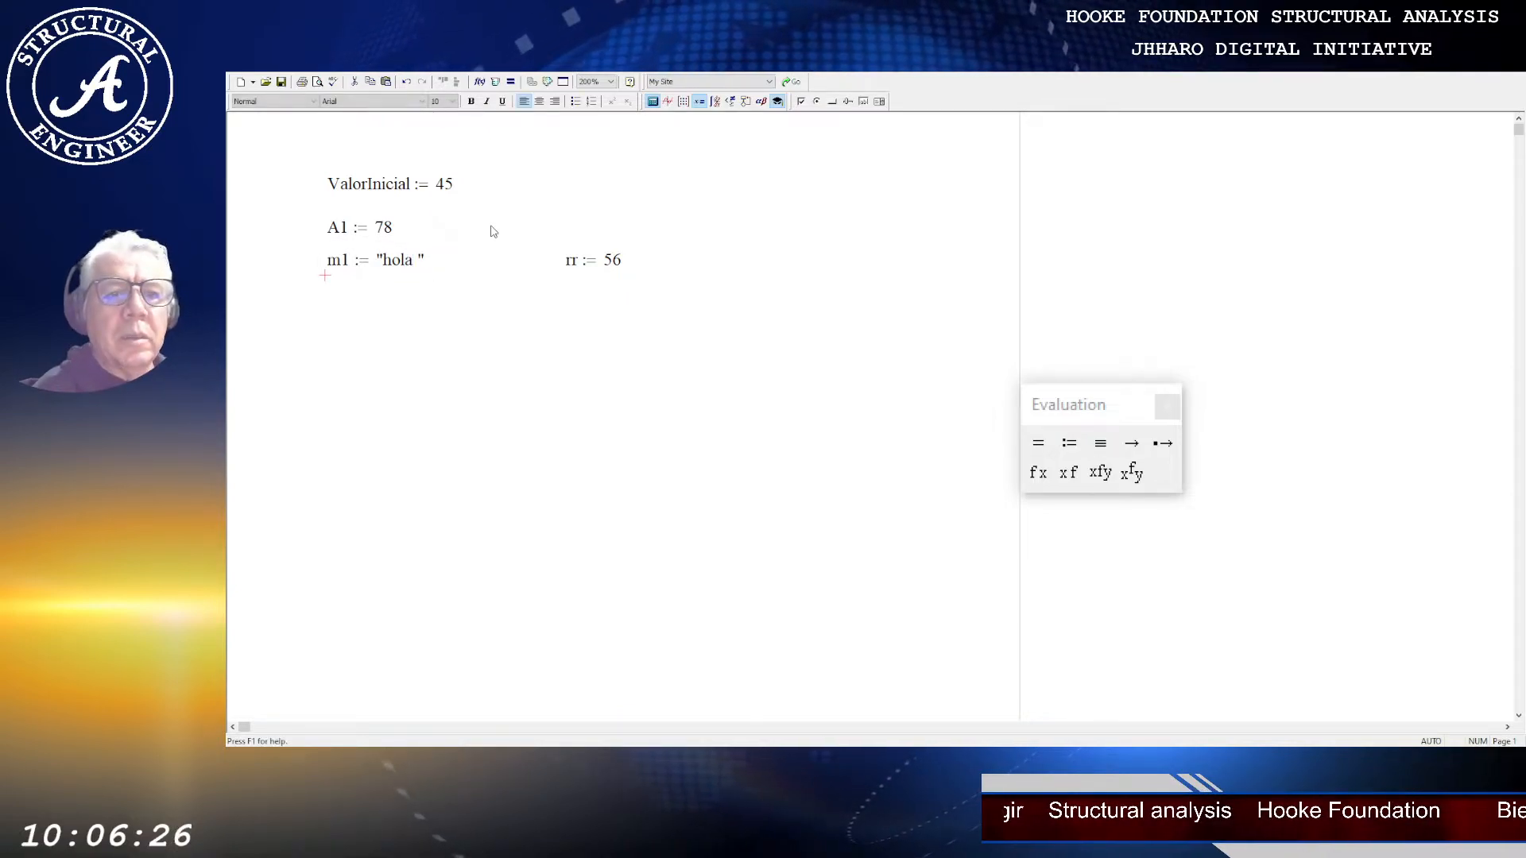
# Step: Evaluate m1 numerically below its definition, and delete that evaluation region
pyautogui.write('m1 ')
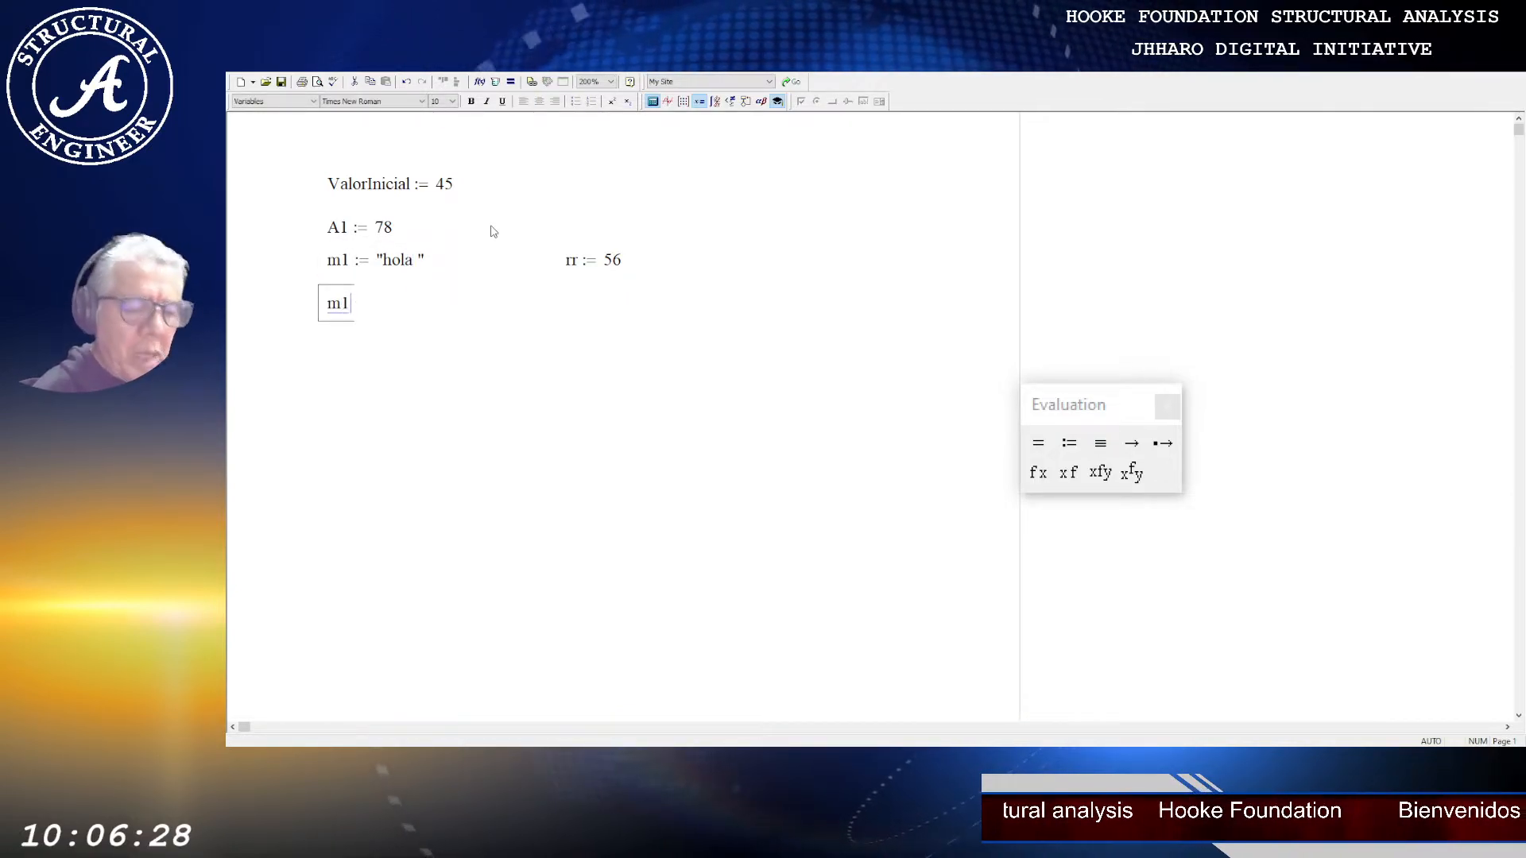
pyautogui.write('= "hola')
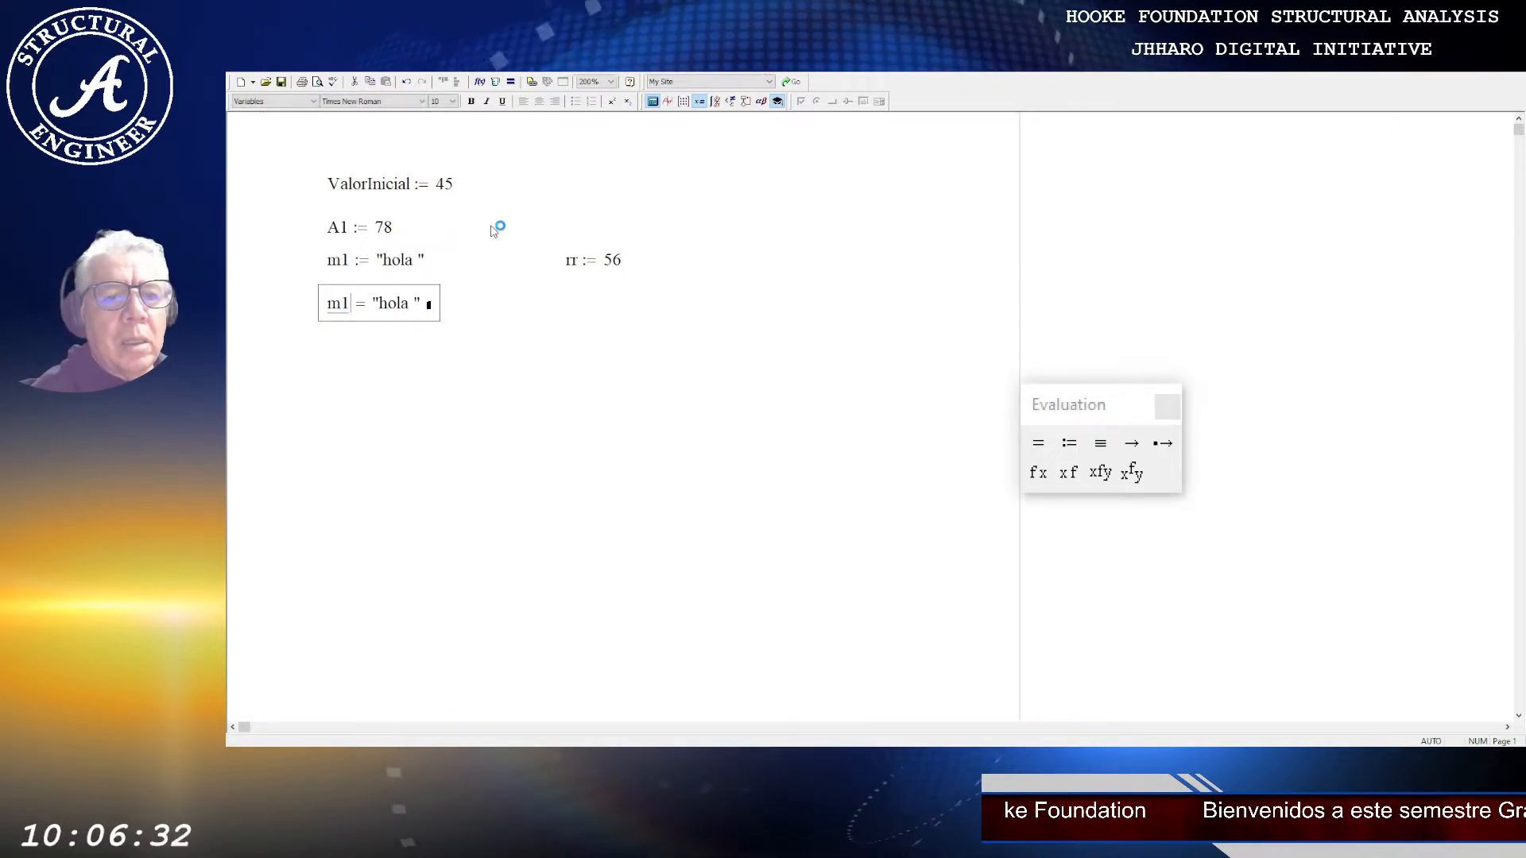
pyautogui.press('BackSpace')
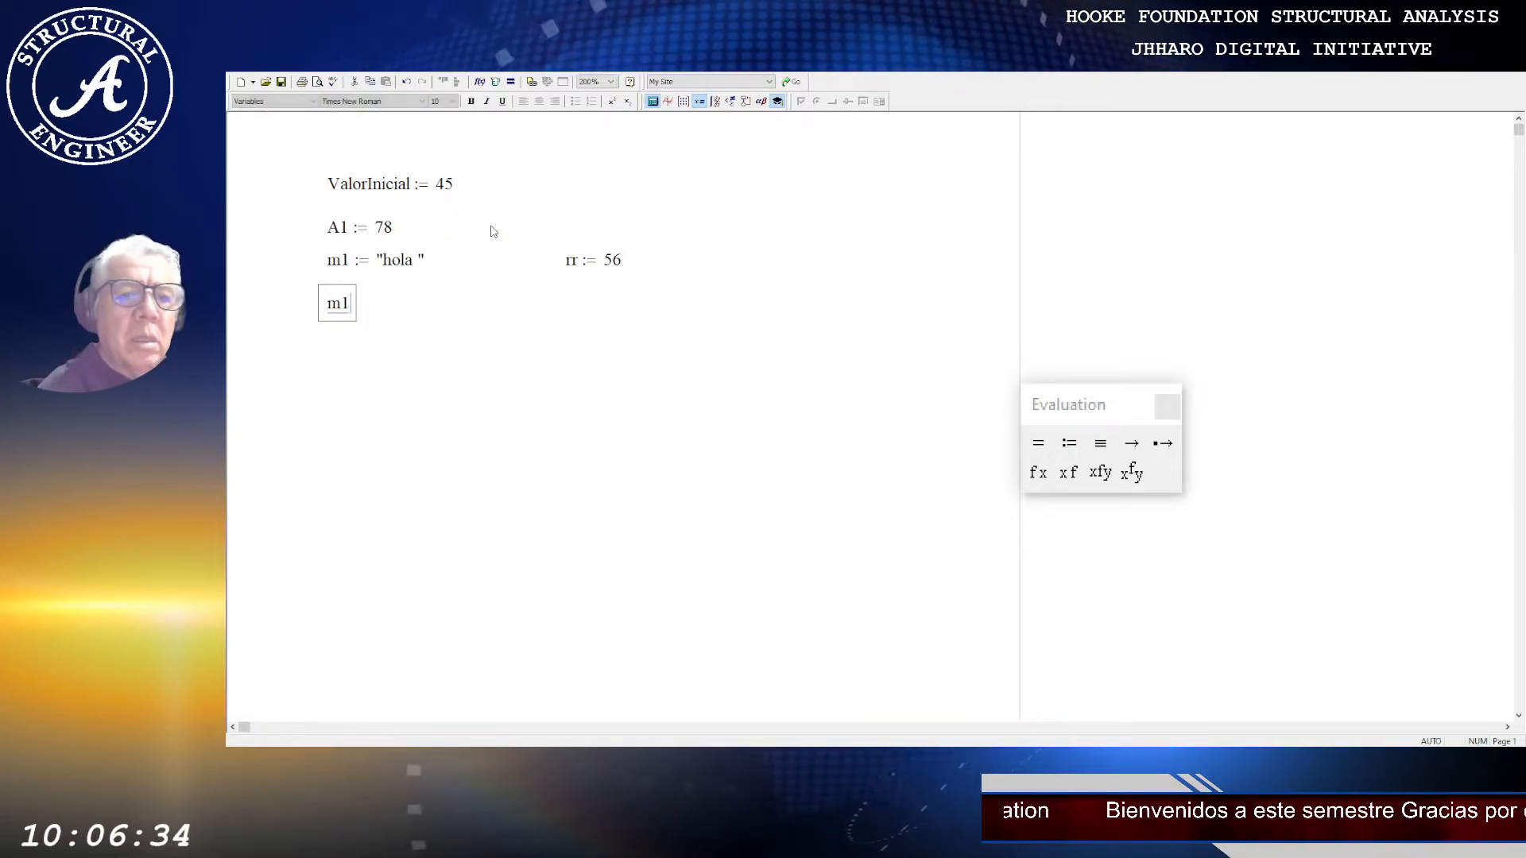
pyautogui.write('= "hola')
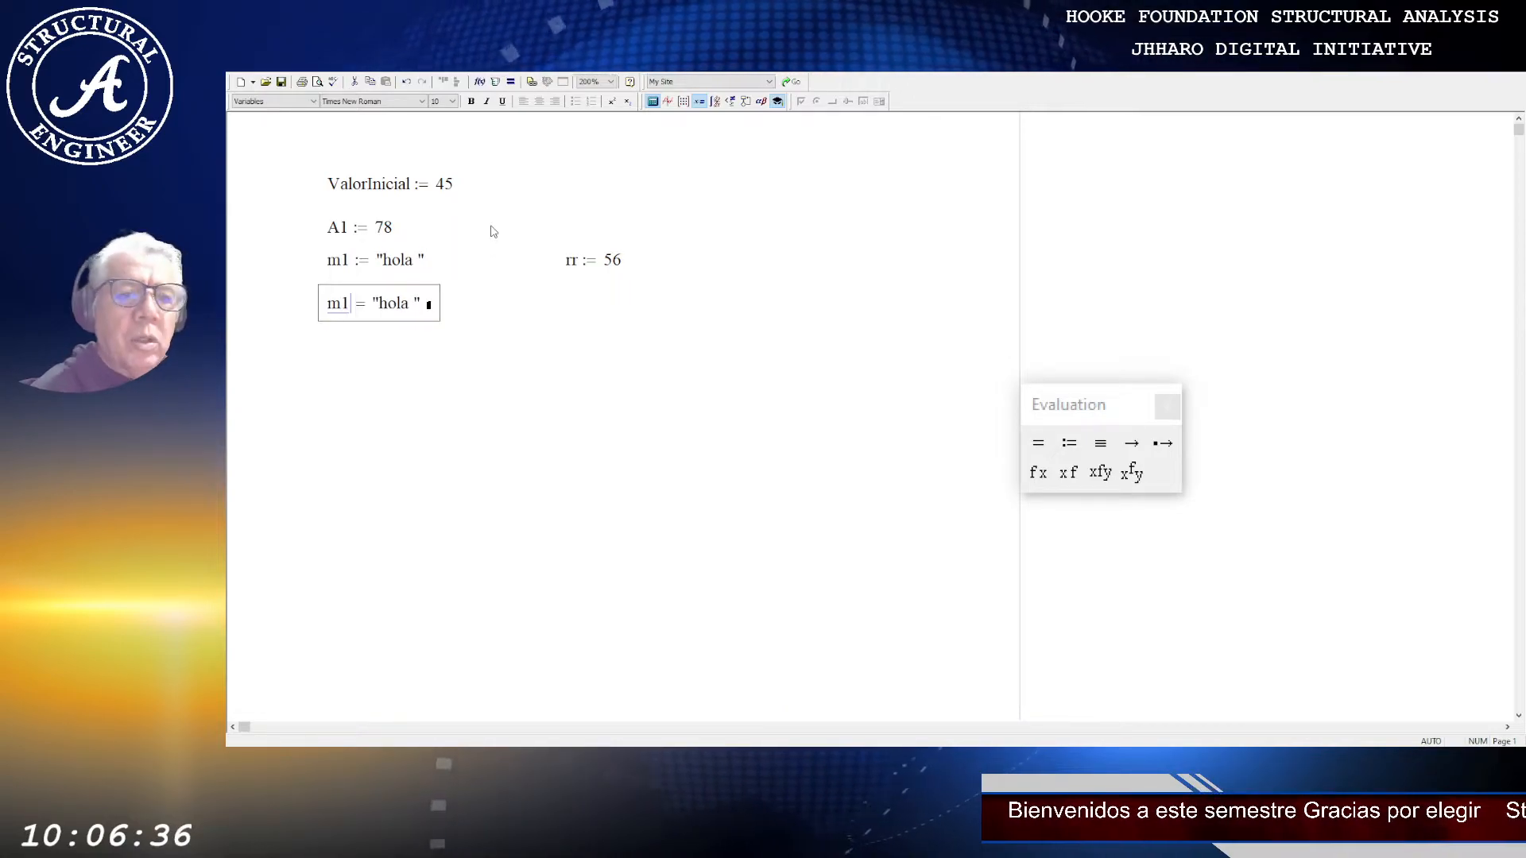
pyautogui.hotkey('ctrl', 'd')
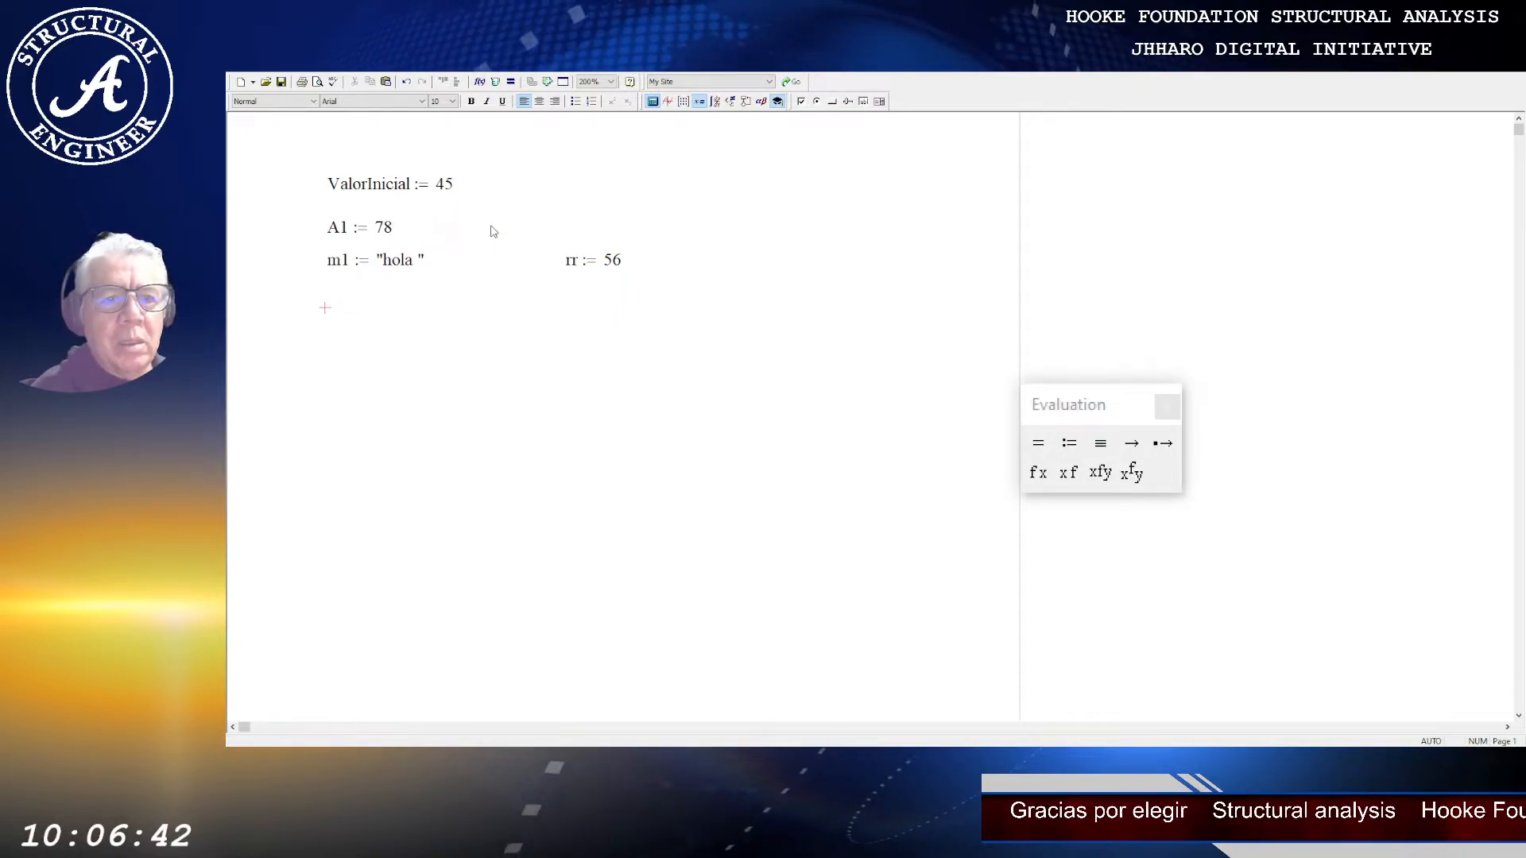
# Step: Enter A1 in a new region below the m1 definition and evaluate it divided by 2
pyautogui.click(336, 308)
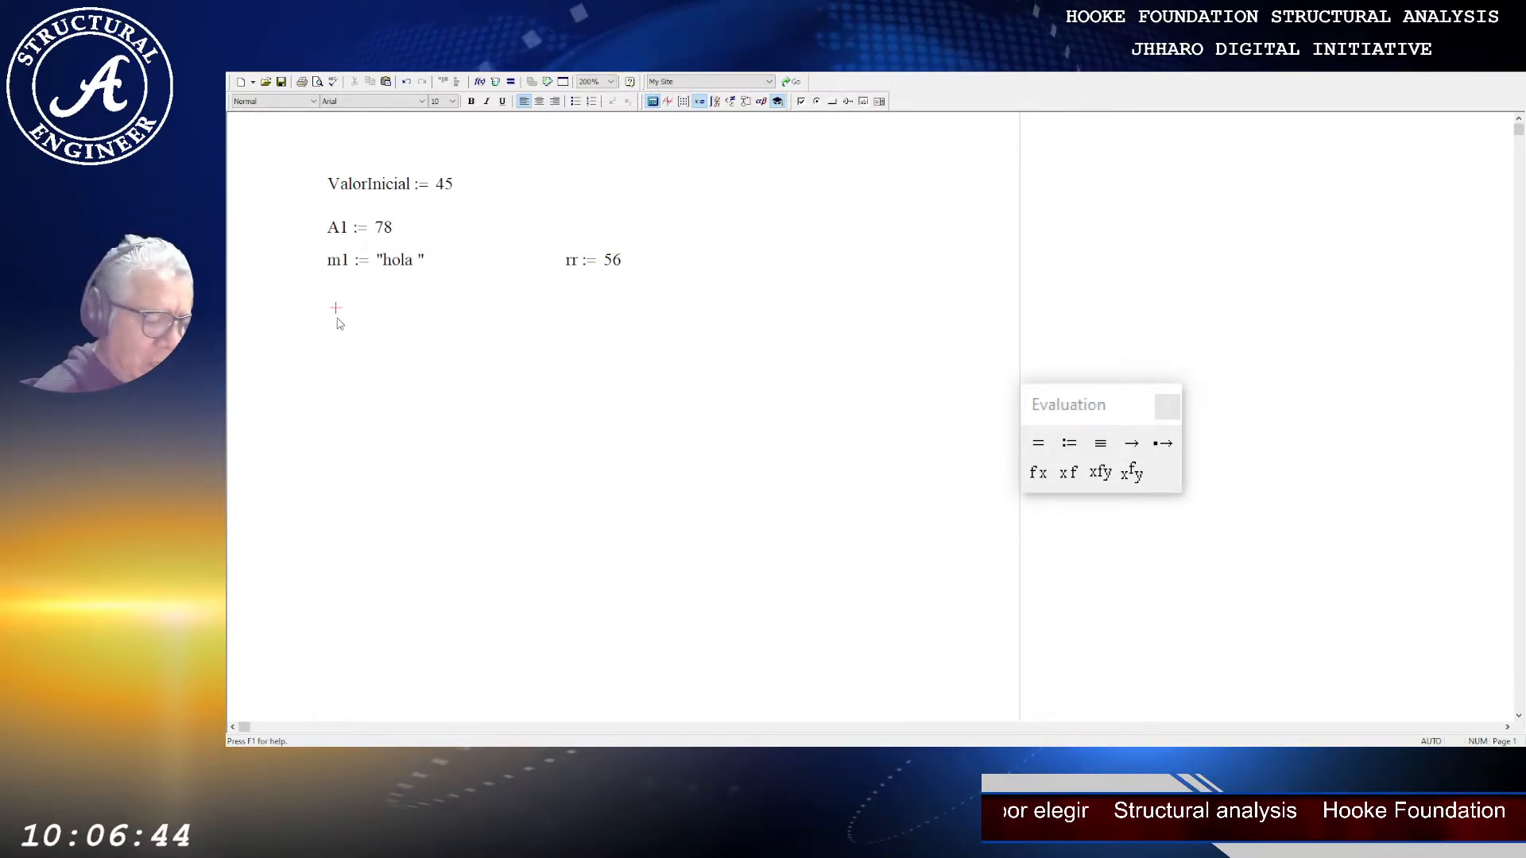
pyautogui.write('A1 ')
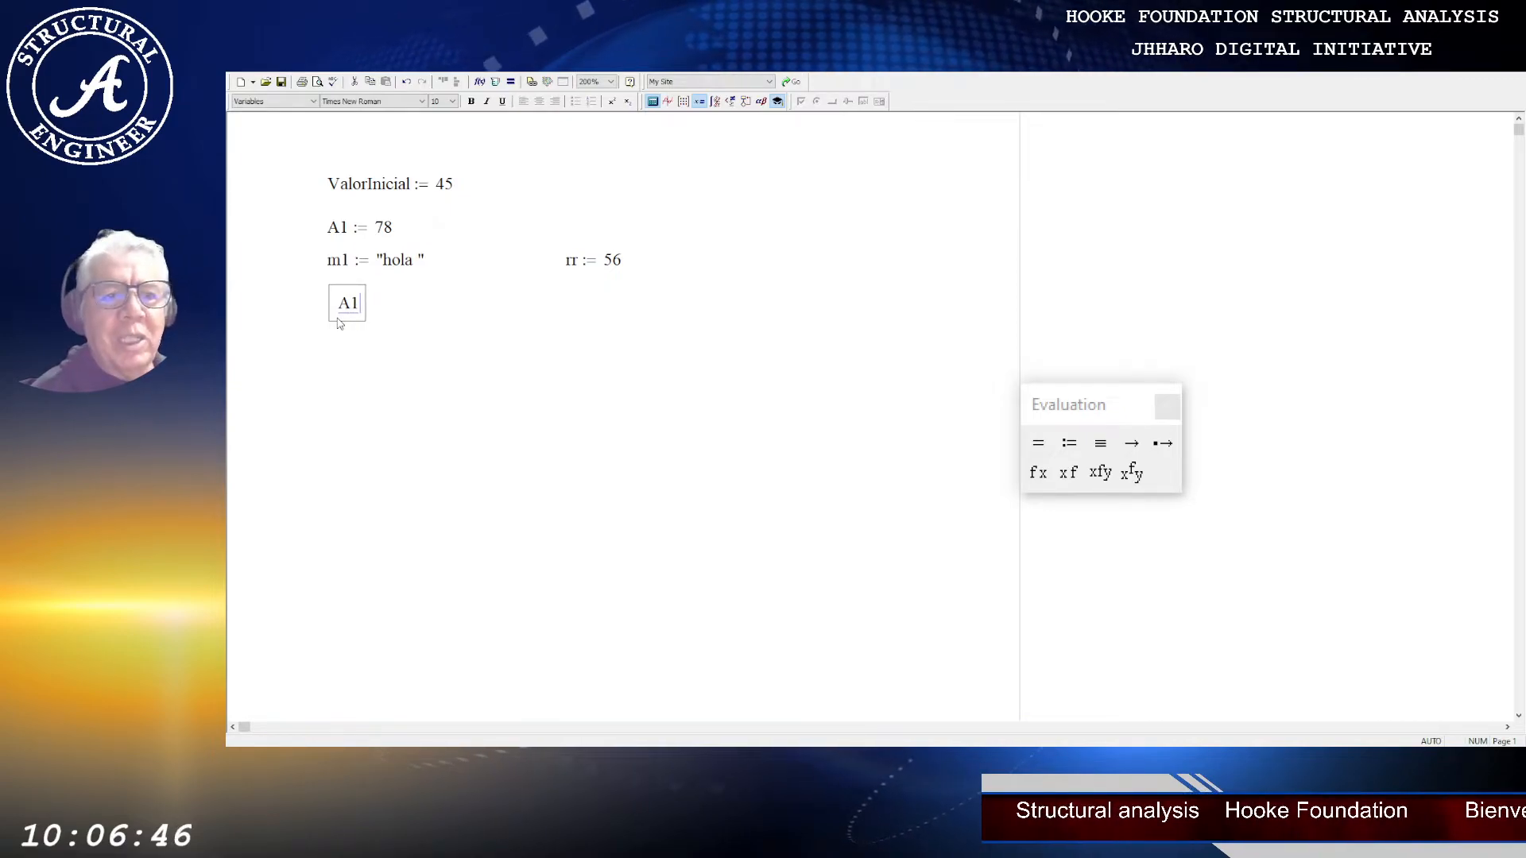
pyautogui.write('= 78')
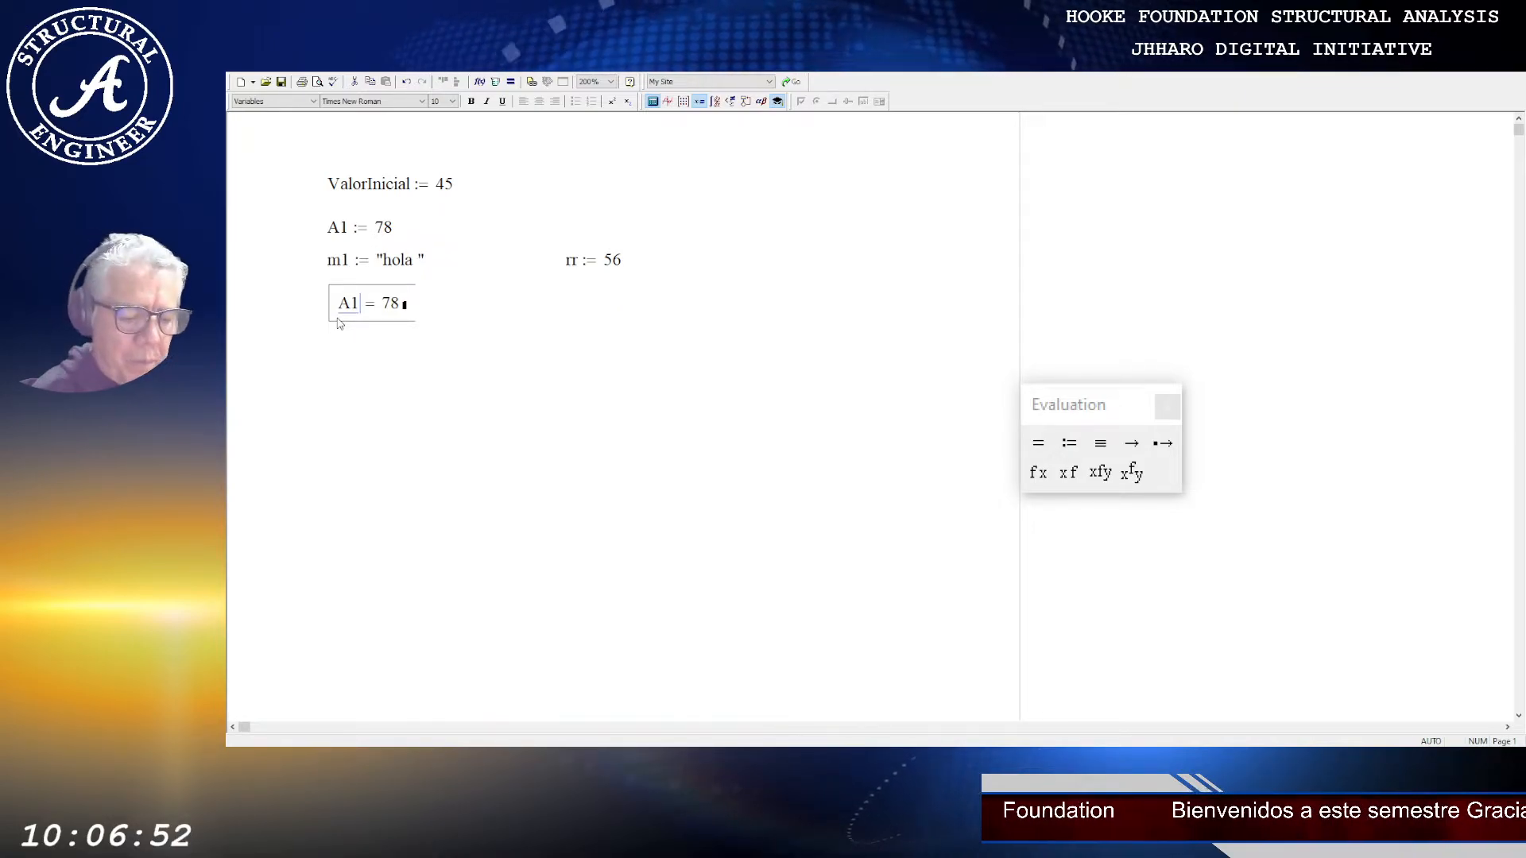
pyautogui.write('/')
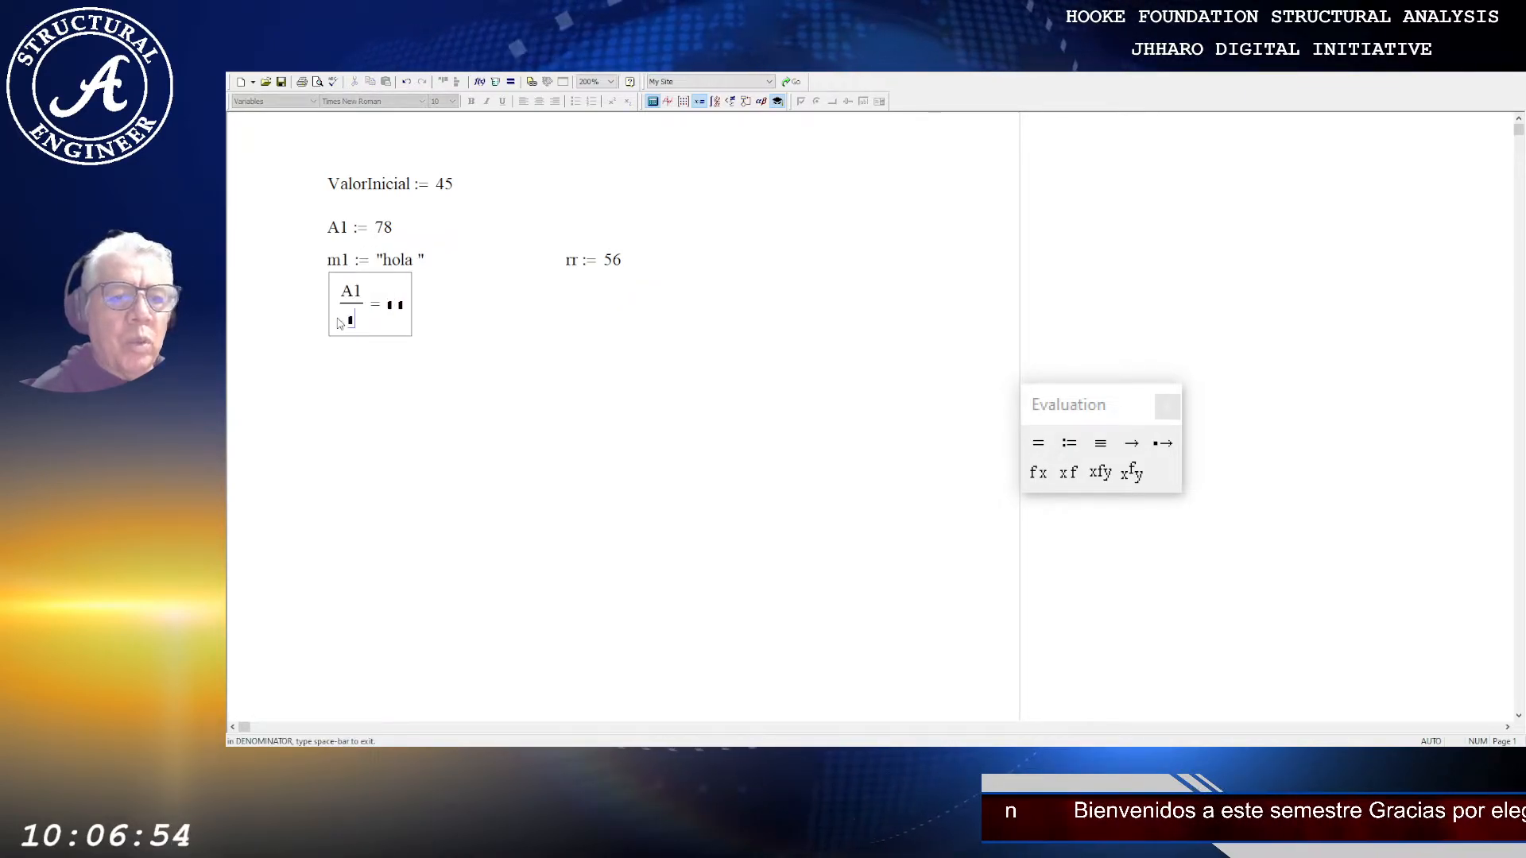
pyautogui.write('2')
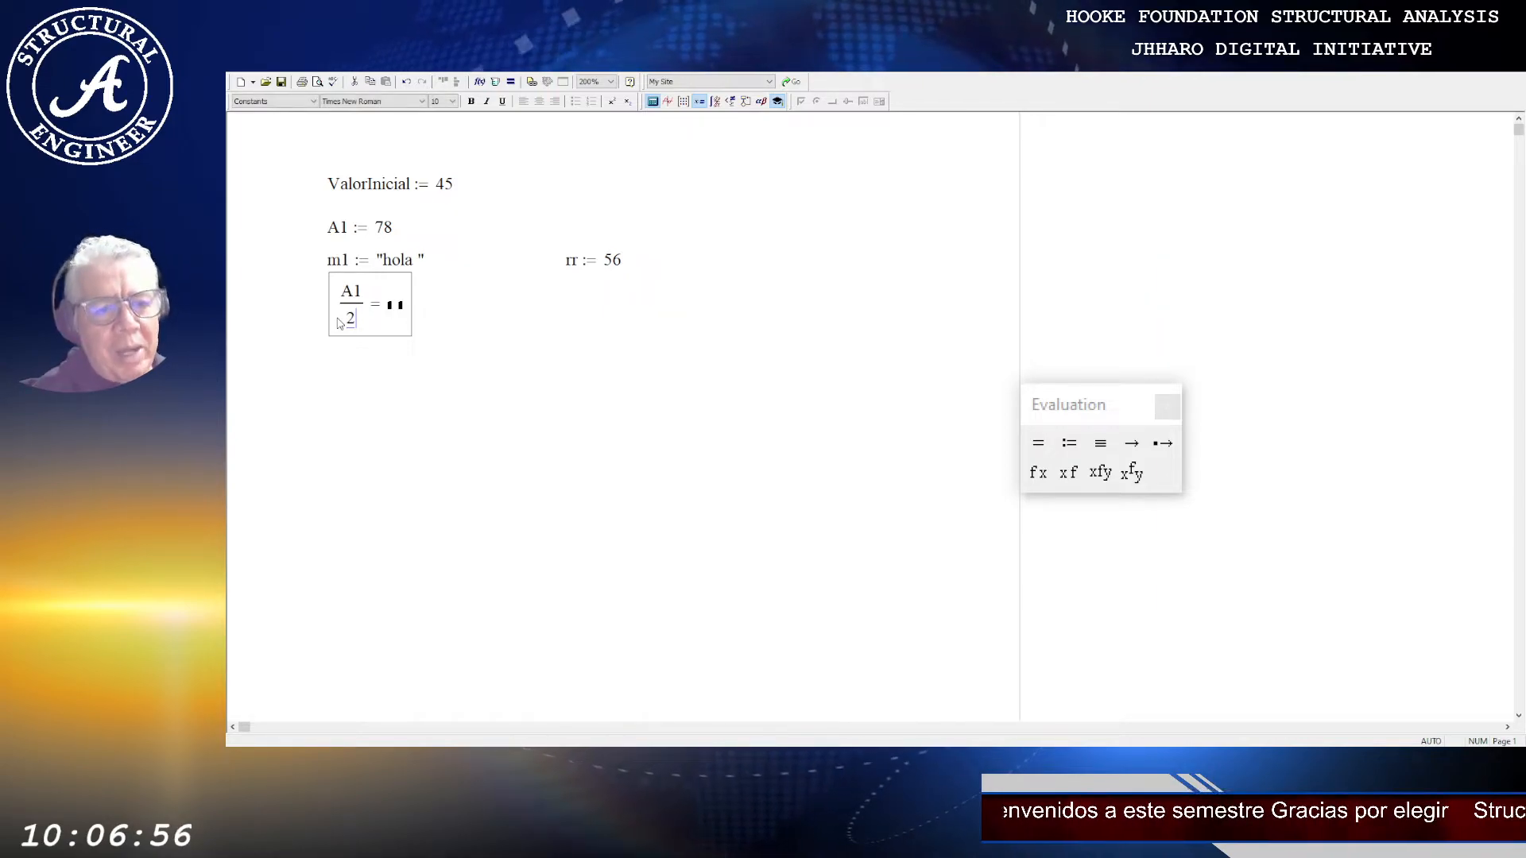
# Step: Evaluate A1/2 below the m1 definition and inspect its numeric result
pyautogui.press('Return')
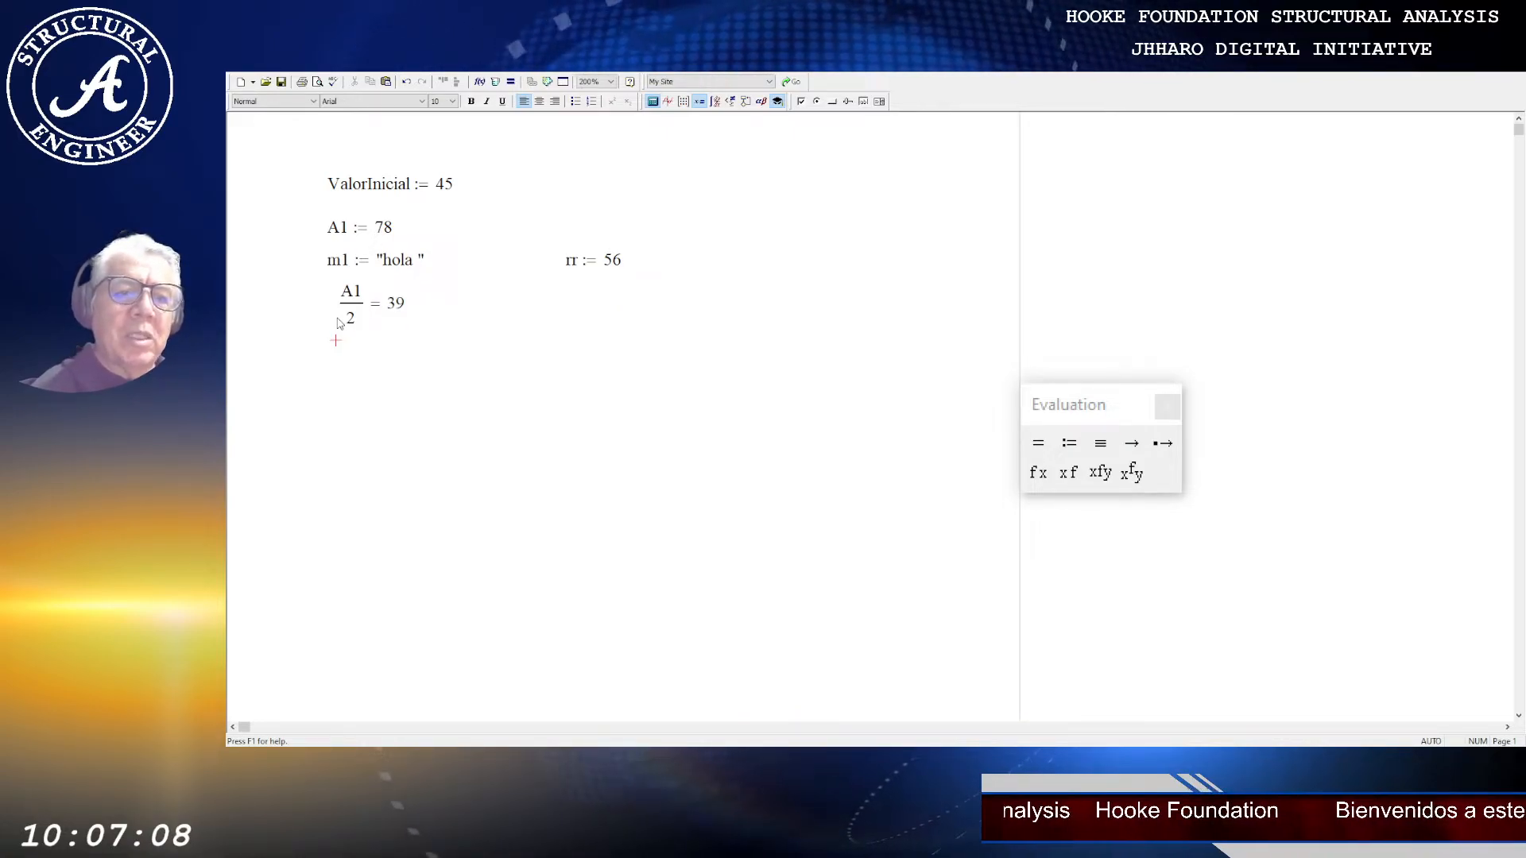
pyautogui.click(396, 304)
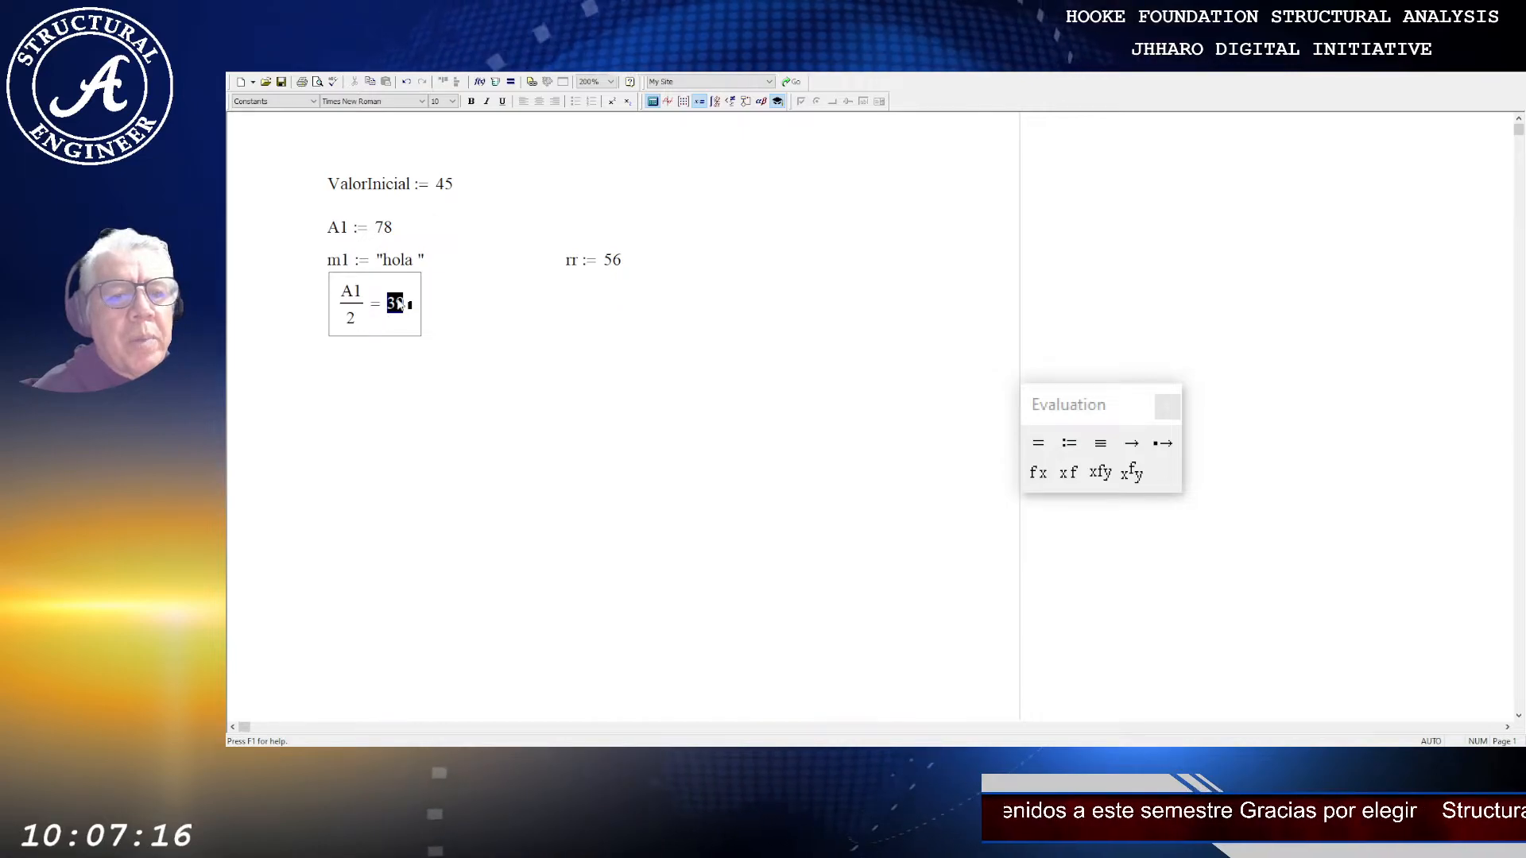
pyautogui.click(379, 372)
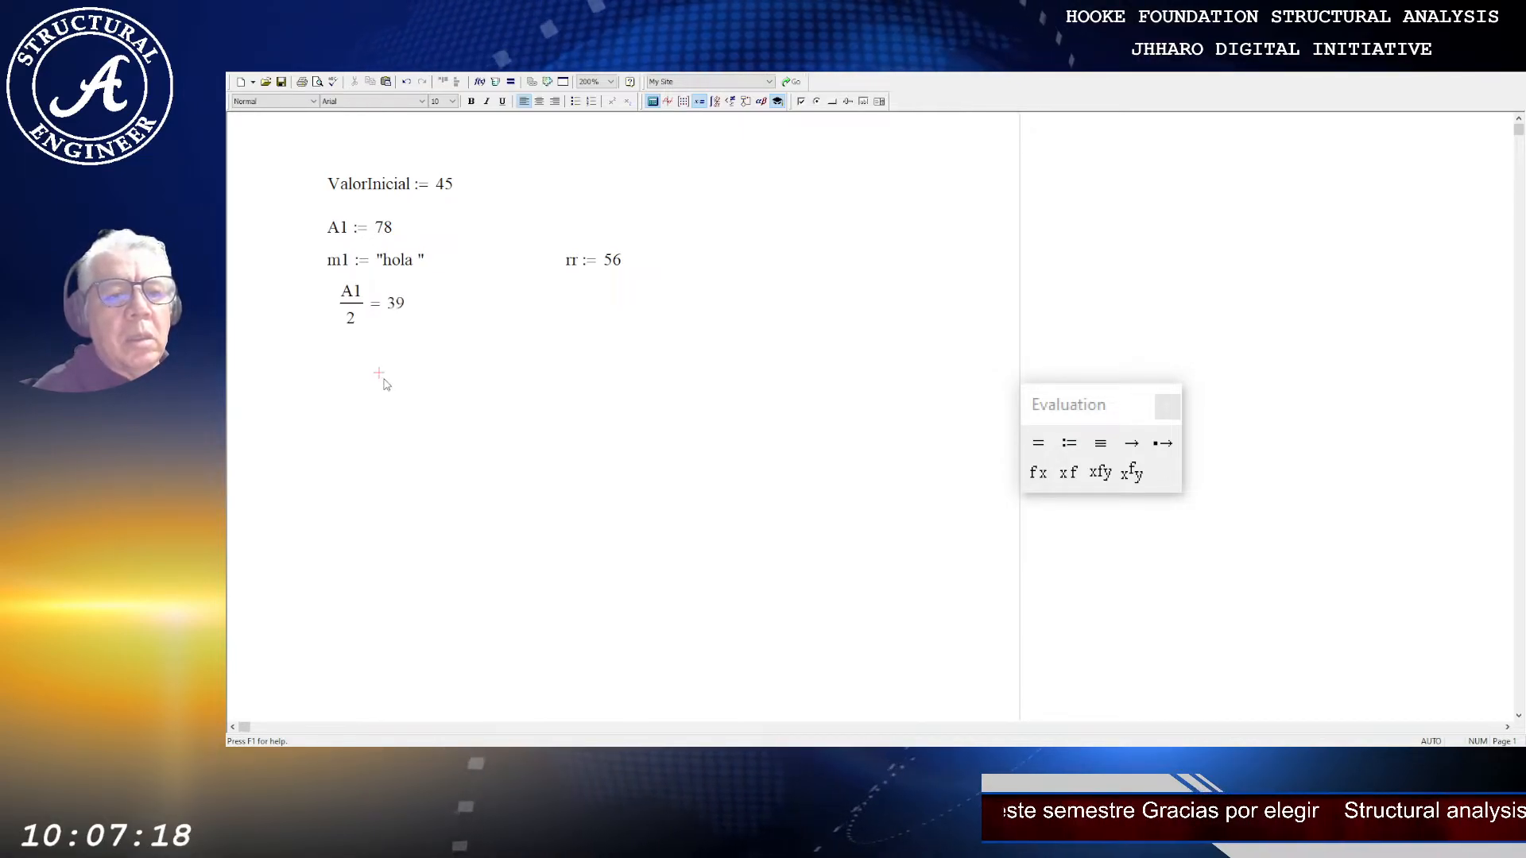
pyautogui.click(393, 310)
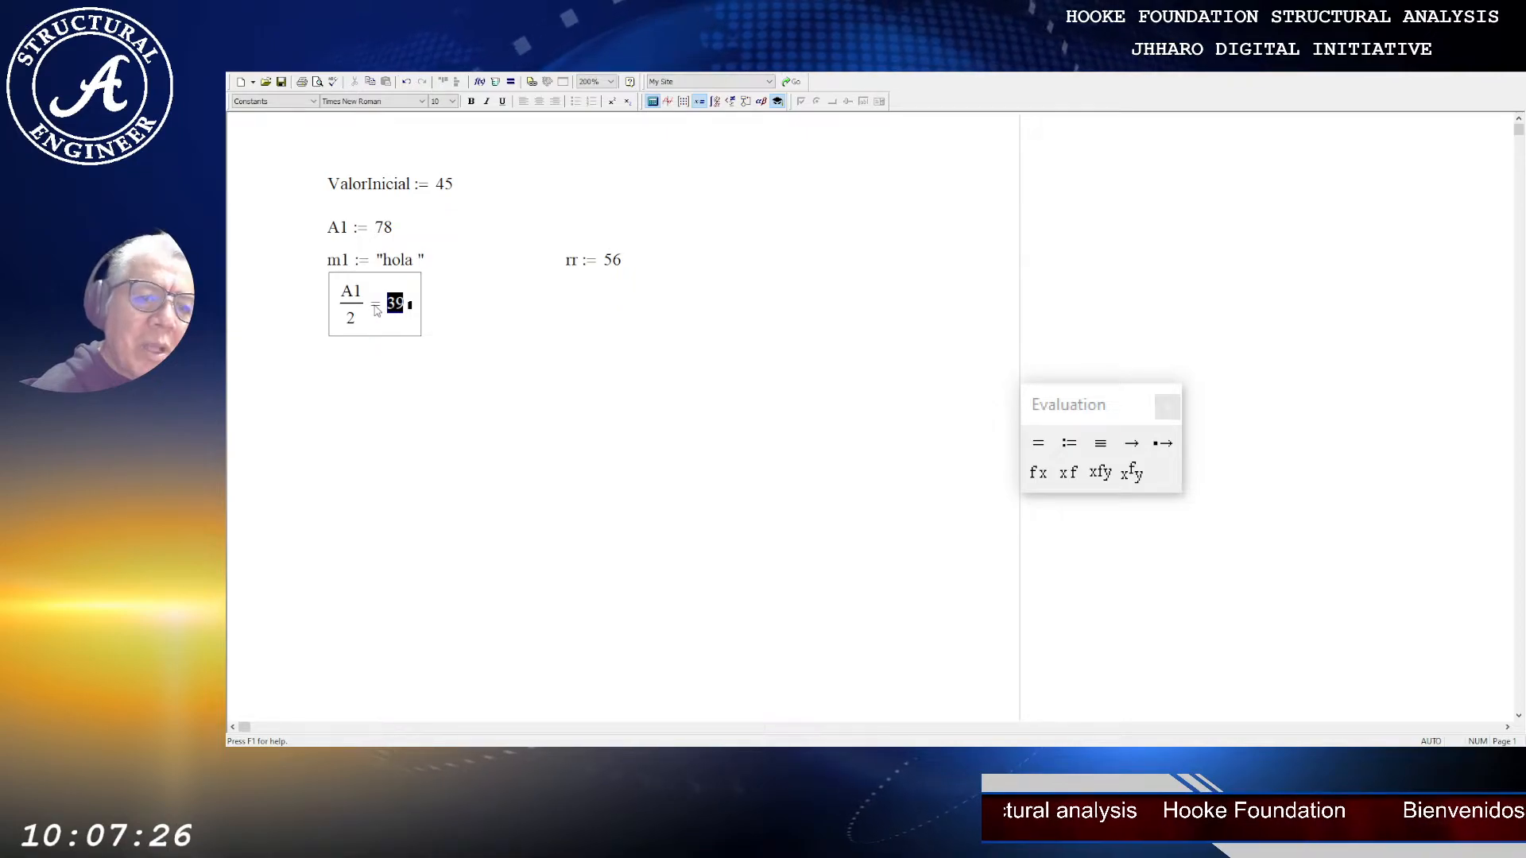
pyautogui.click(433, 320)
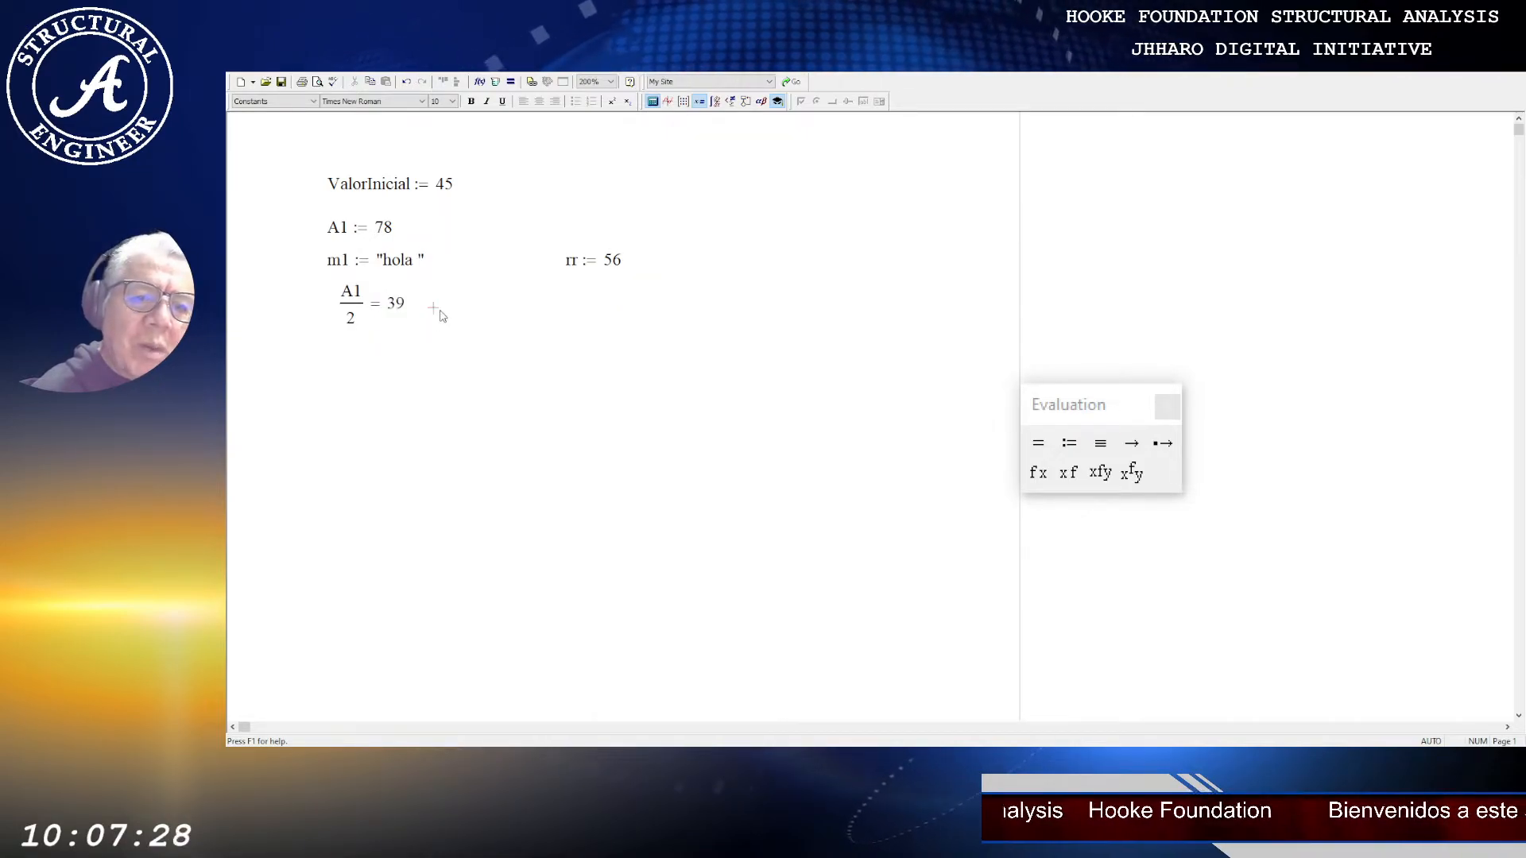
# Step: Add and evaluate the expression A1·3 + ValorInicial/2 below the A1/2 calculation
pyautogui.click(358, 364)
pyautogui.write('A')
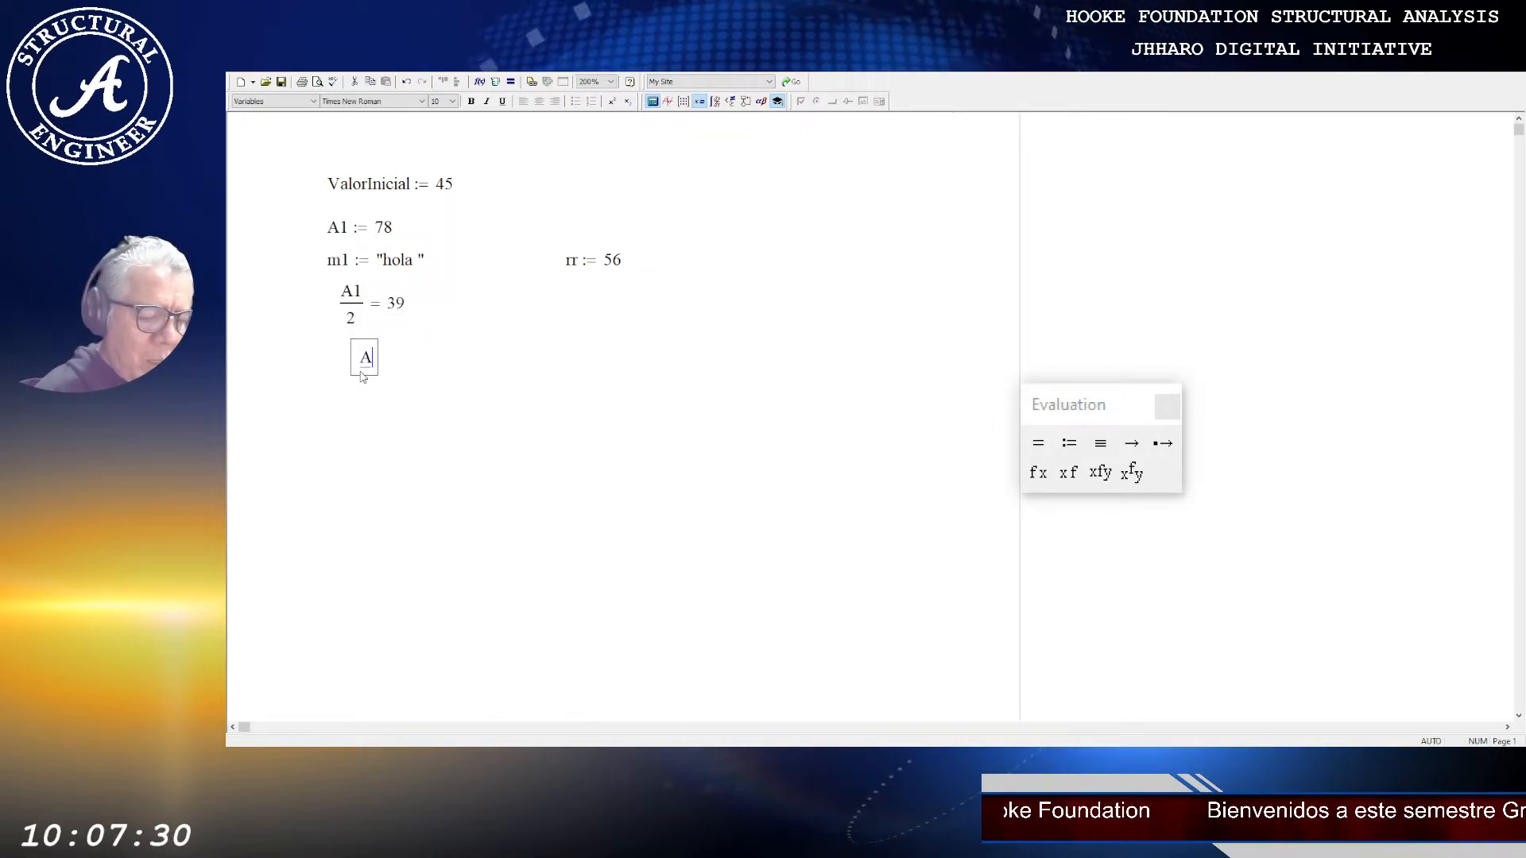
pyautogui.write('1*')
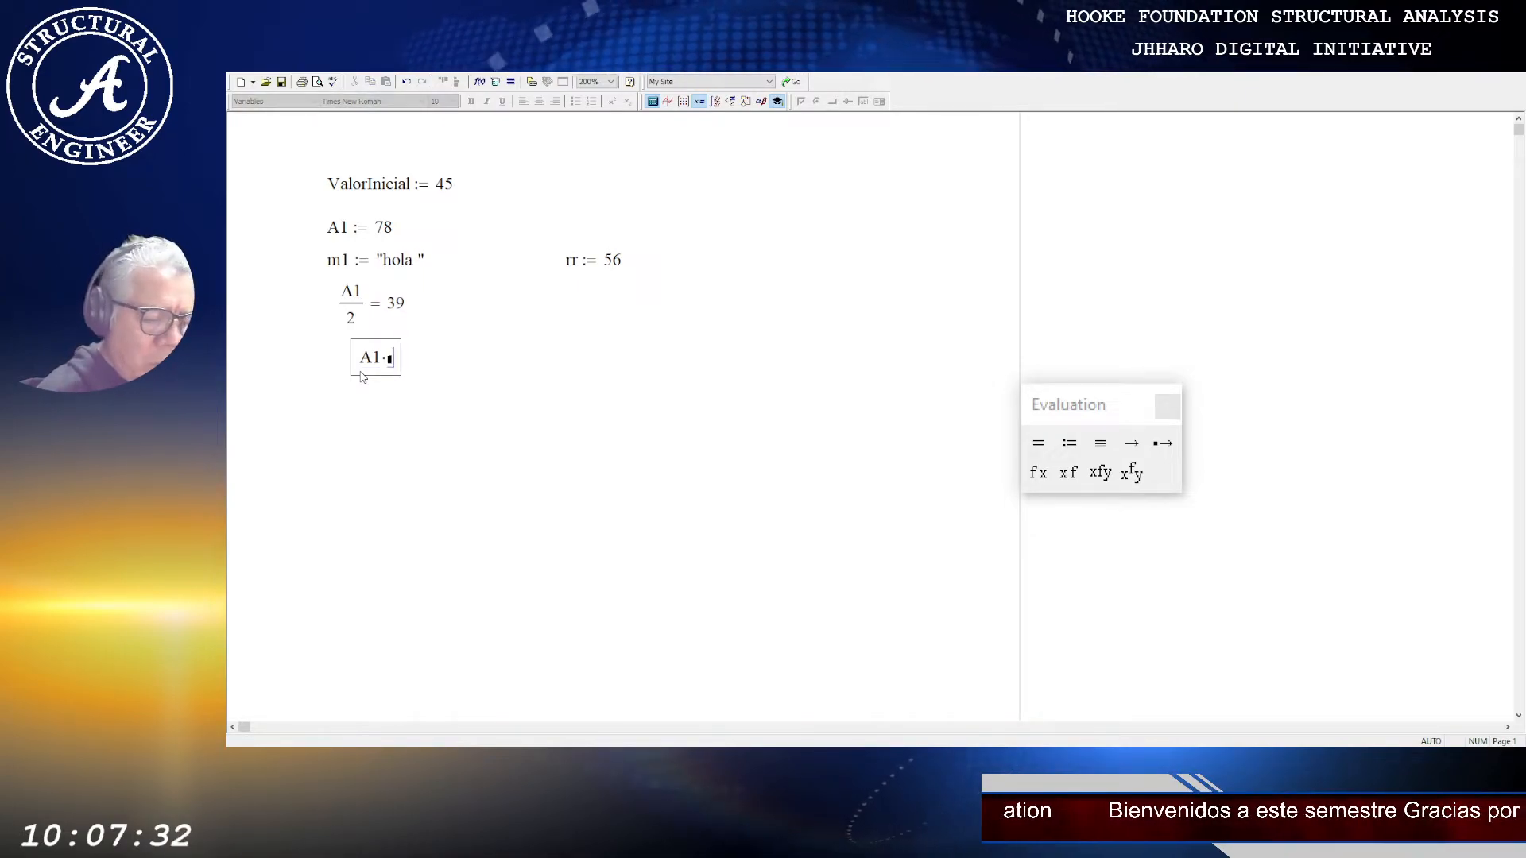
pyautogui.write('3+')
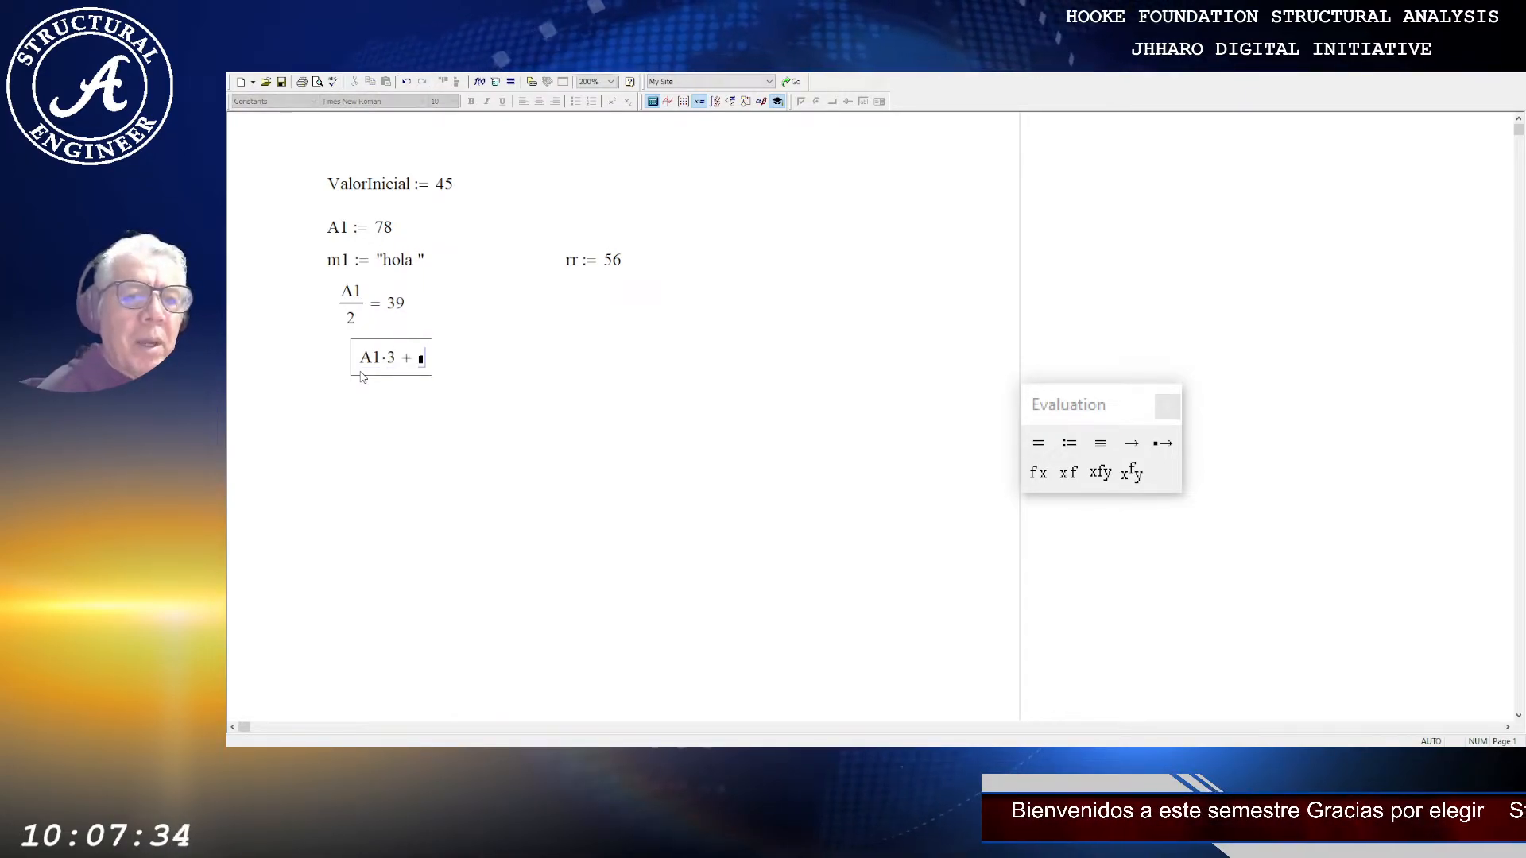
pyautogui.write('Valor')
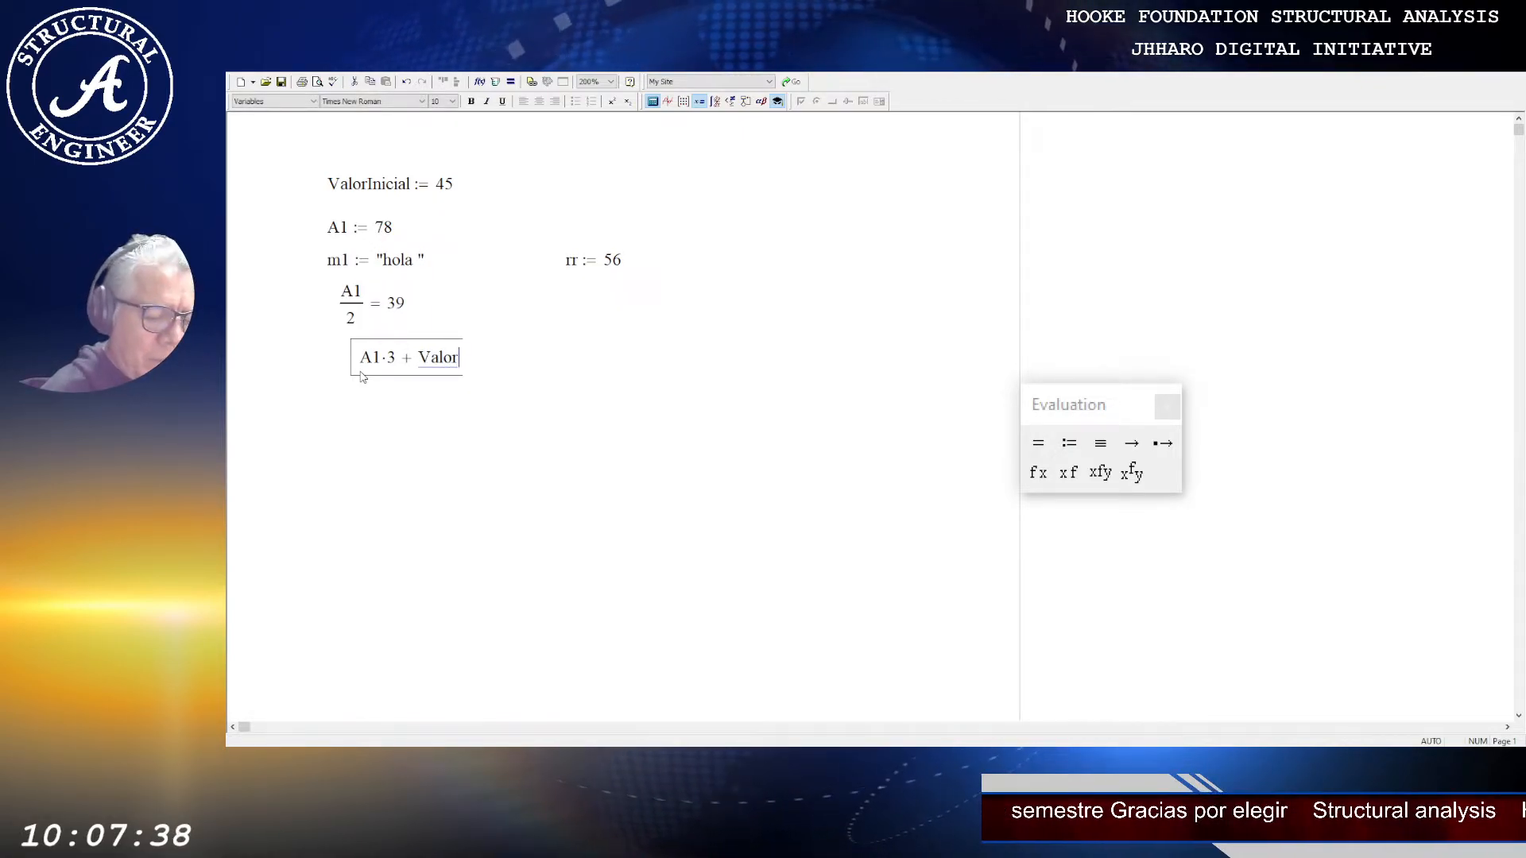
pyautogui.write('Inica')
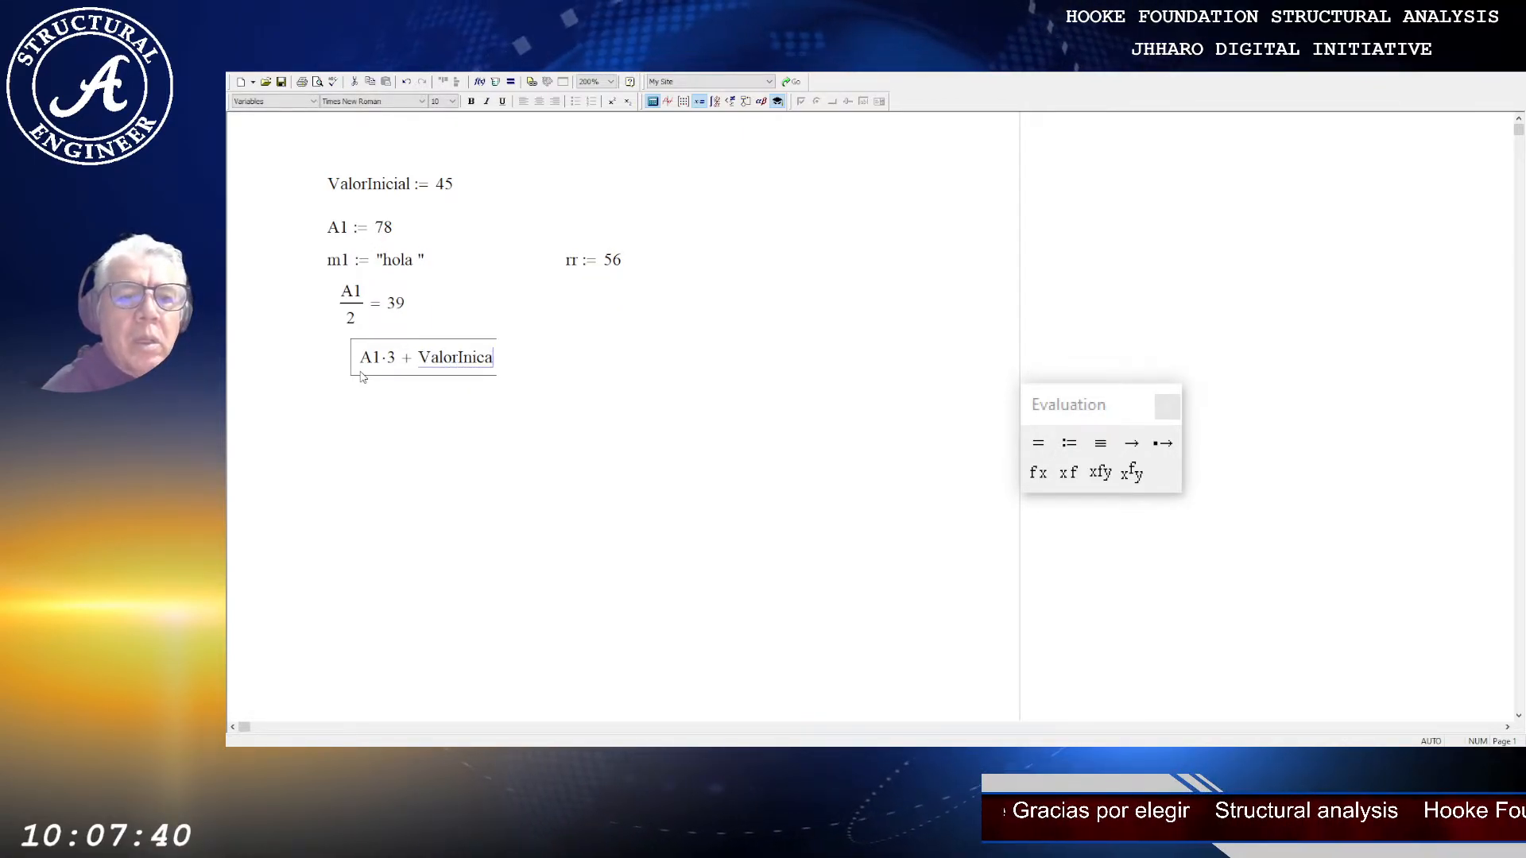
pyautogui.press('BackSpace')
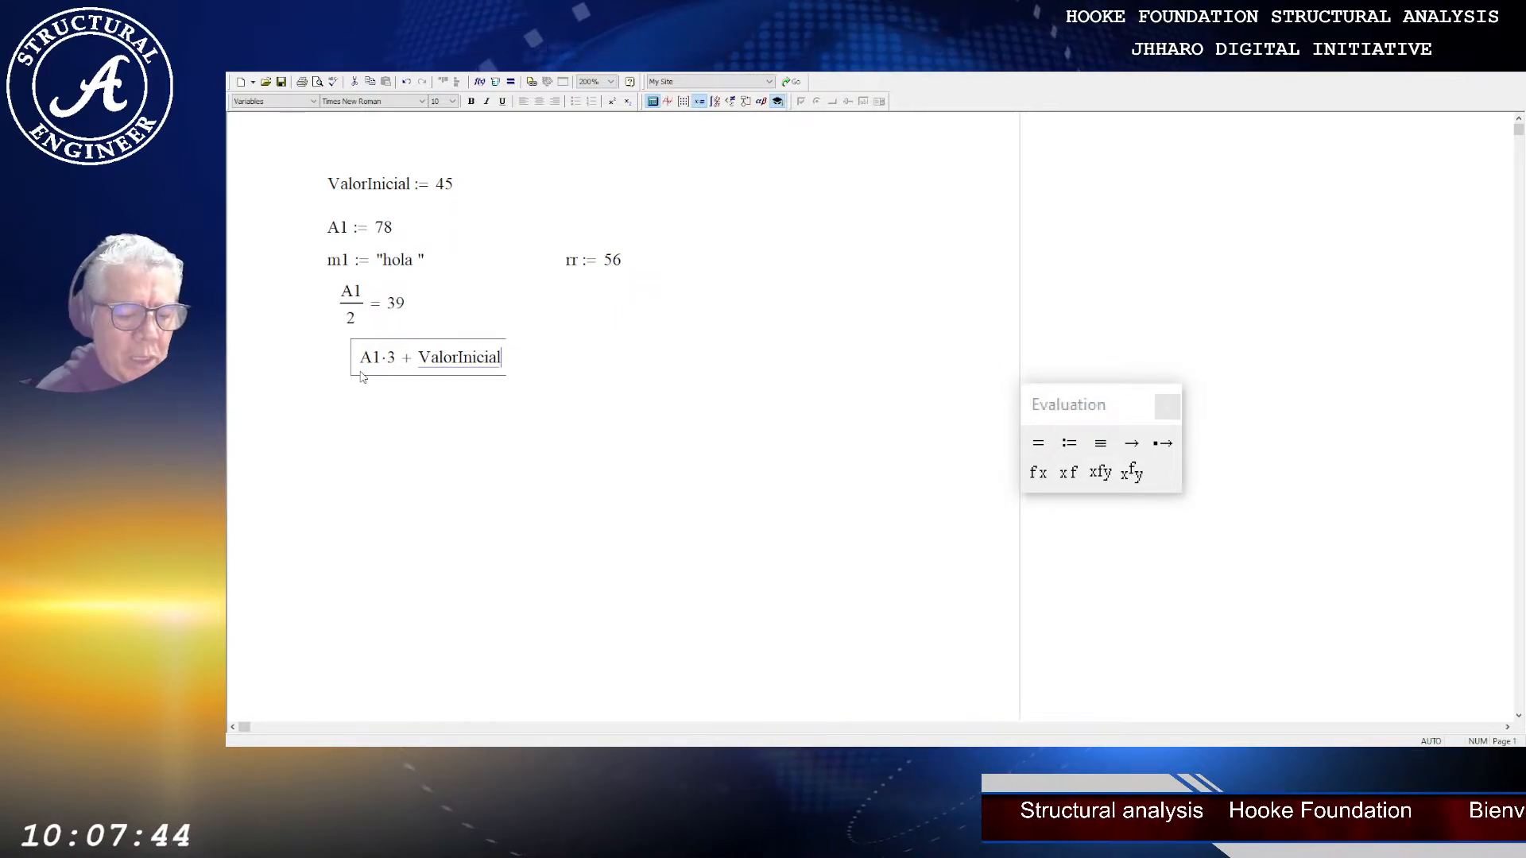
pyautogui.write('ial = 279')
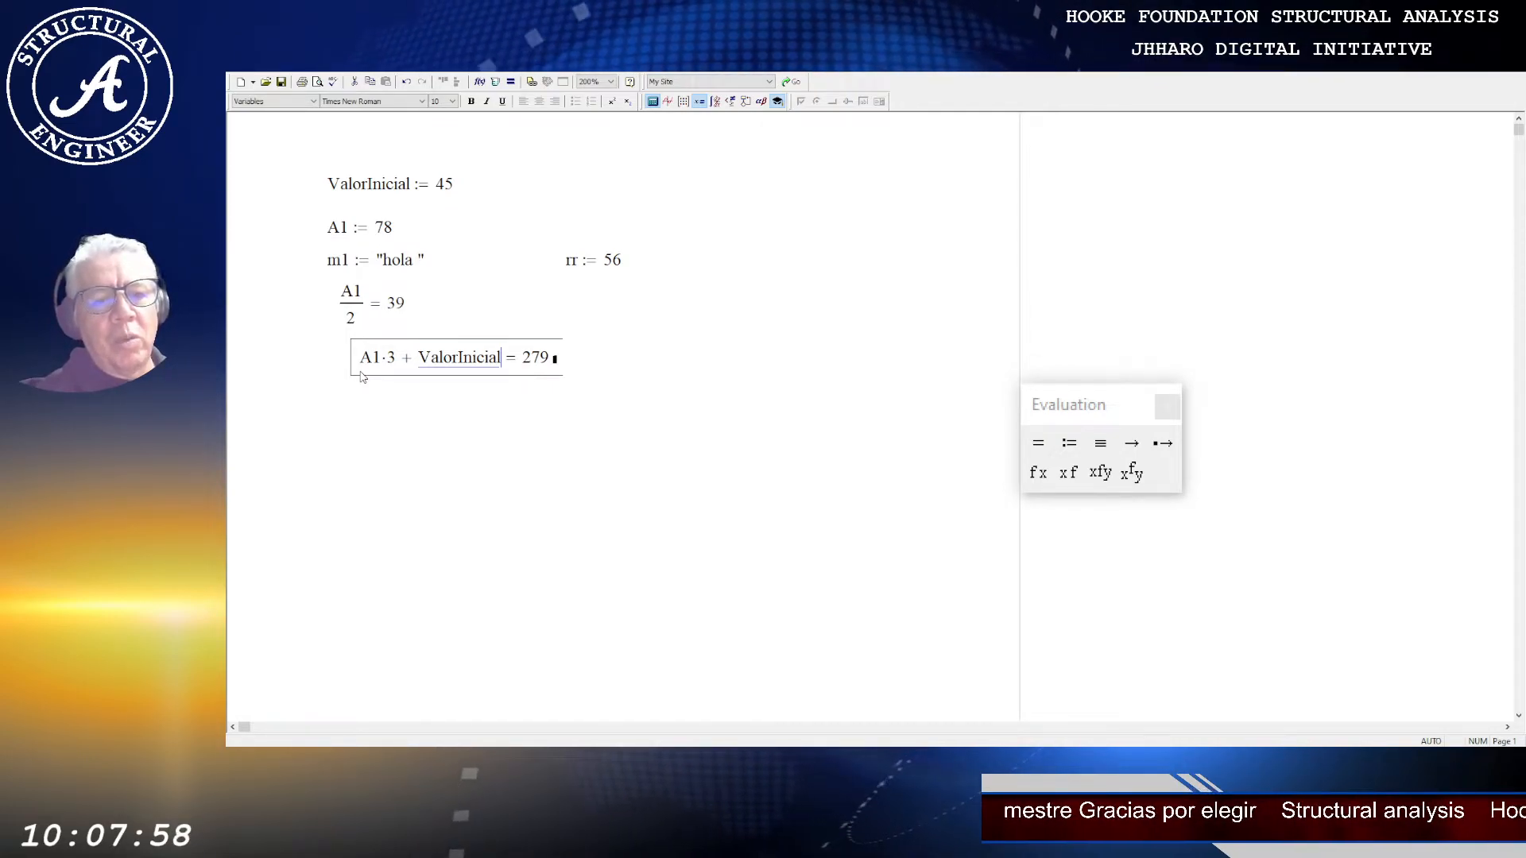
pyautogui.write('/2')
pyautogui.press('Return')
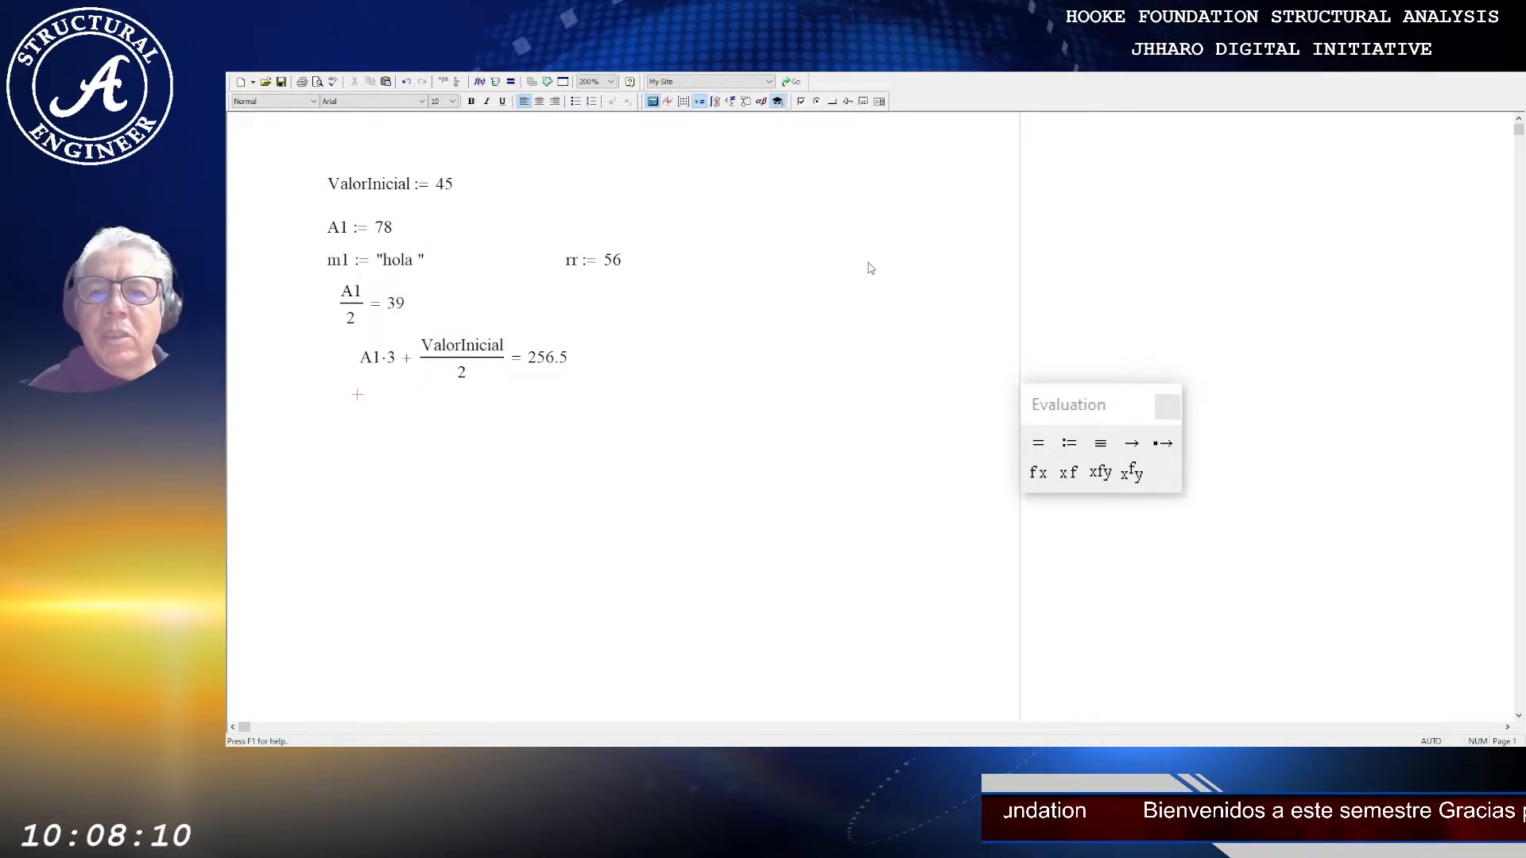
# Step: Enclose 3 + ValorInicial/2 in parentheses so that A1 multiplies the whole sum, and recalculate
pyautogui.click(389, 361)
pyautogui.write('(')
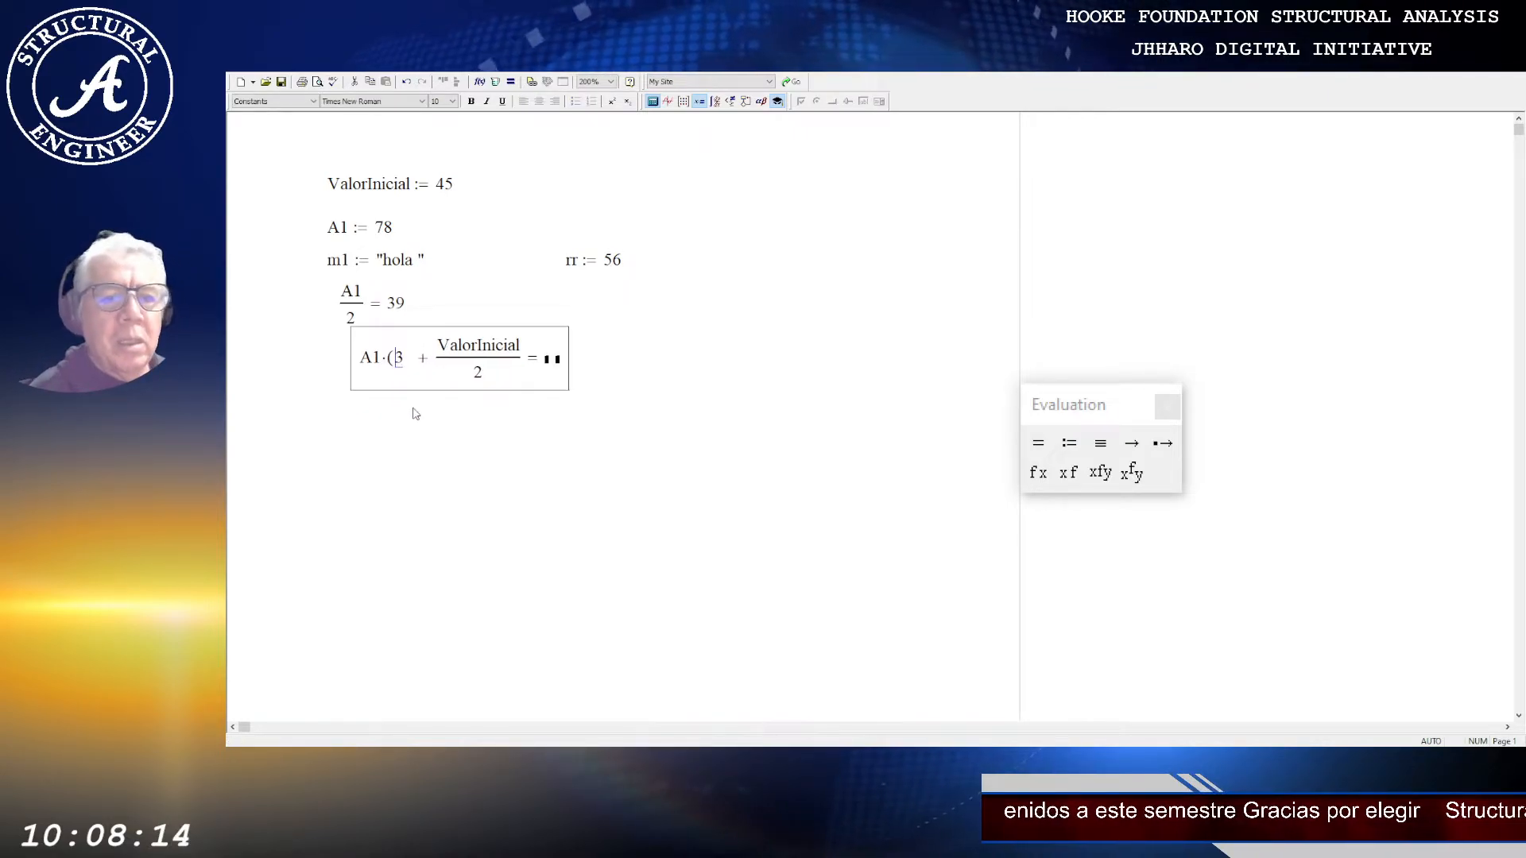
pyautogui.press('Right')
pyautogui.press('Right')
pyautogui.press('Right')
pyautogui.press('Right')
pyautogui.press('Right')
pyautogui.press('Right')
pyautogui.press('Right')
pyautogui.press('Right')
pyautogui.press('Right')
pyautogui.press('Right')
pyautogui.press('Right')
pyautogui.press('Right')
pyautogui.press('Right')
pyautogui.press('Right')
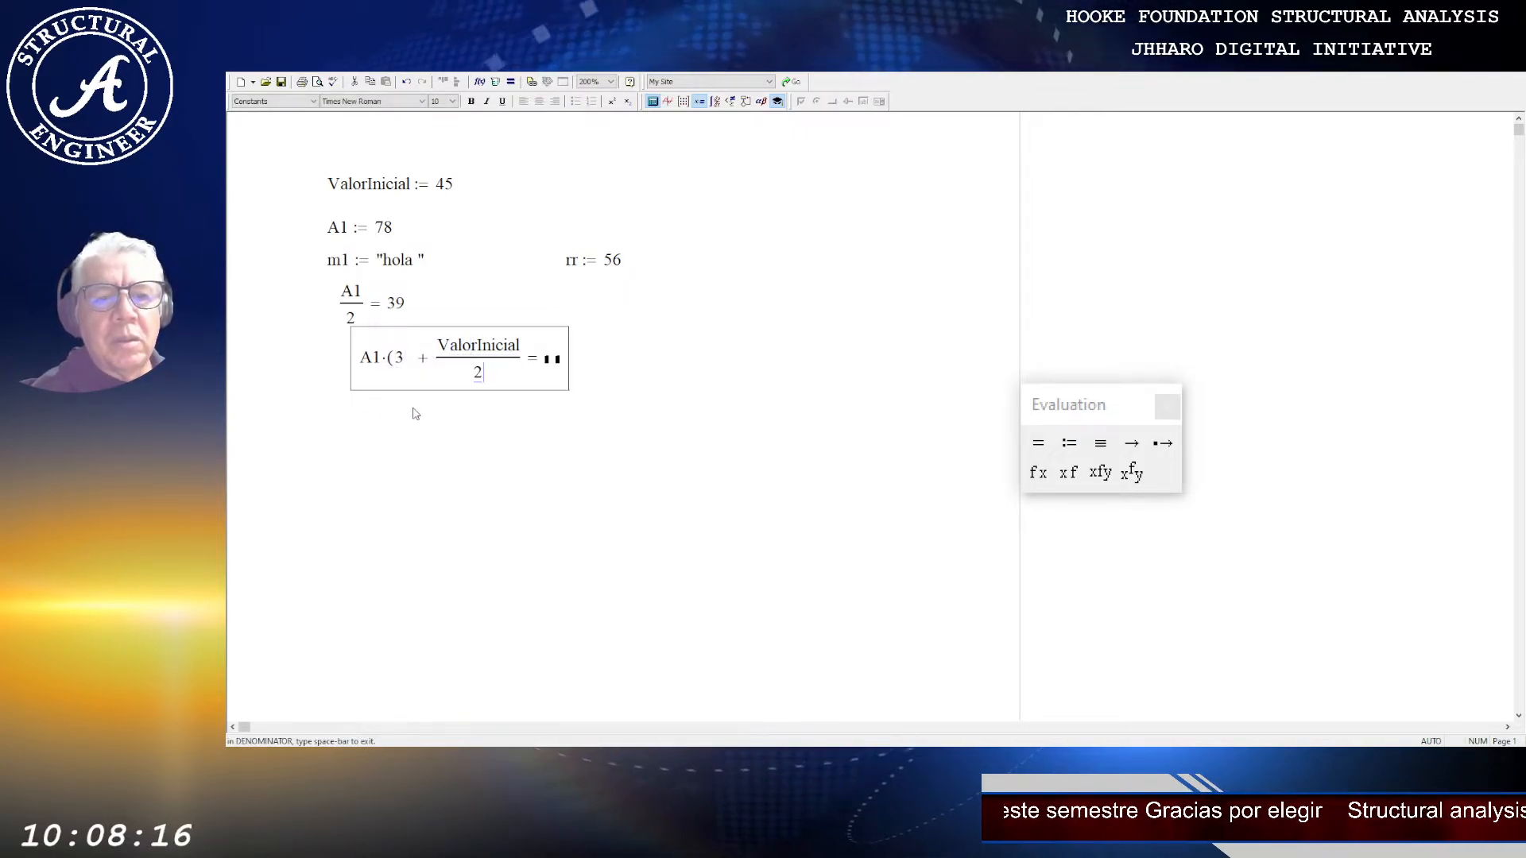
pyautogui.write(')')
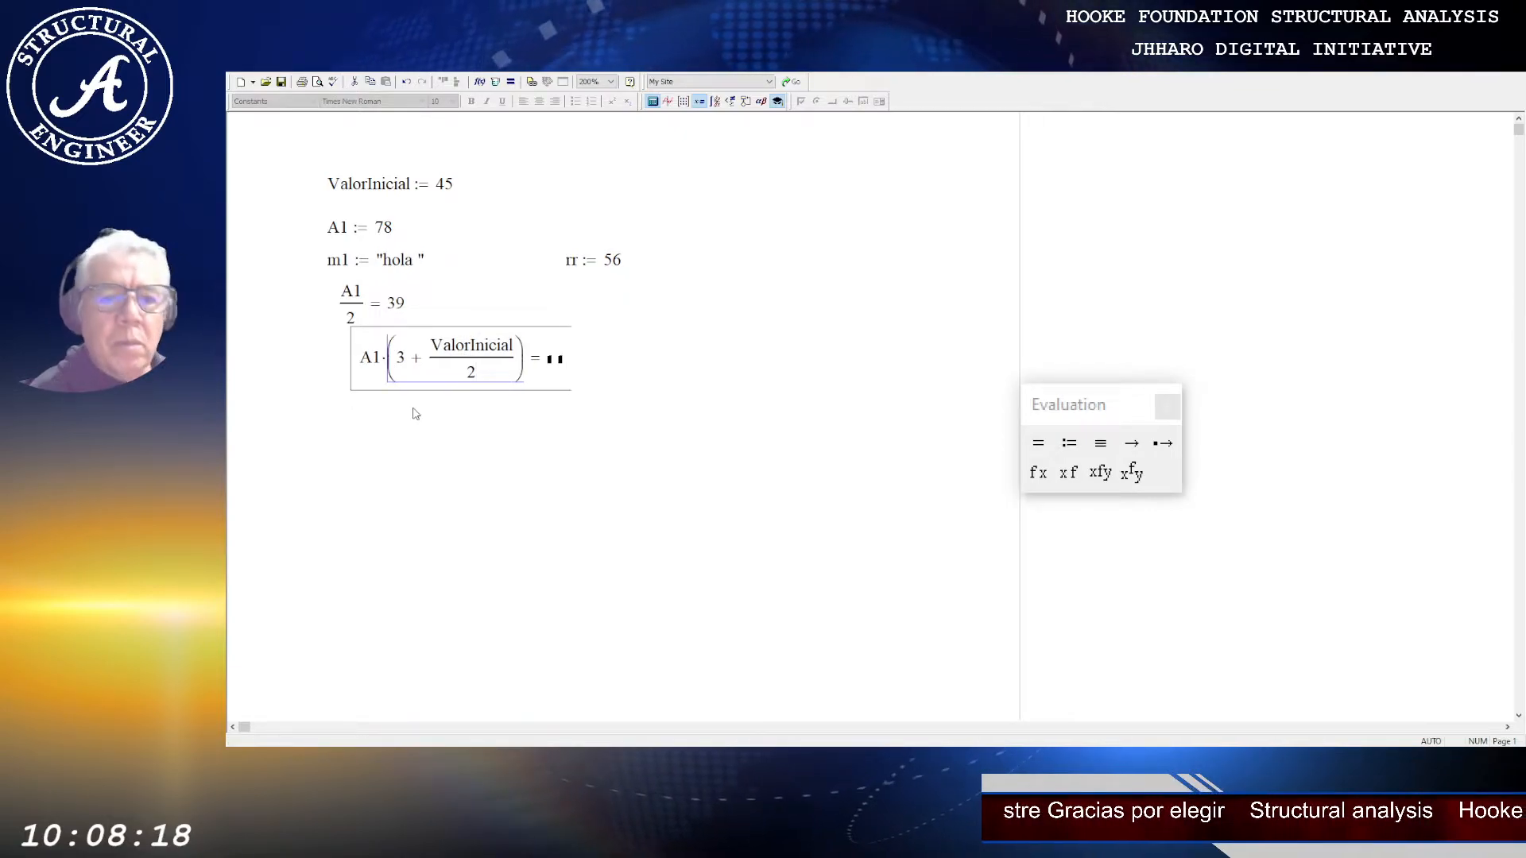
pyautogui.press('Return')
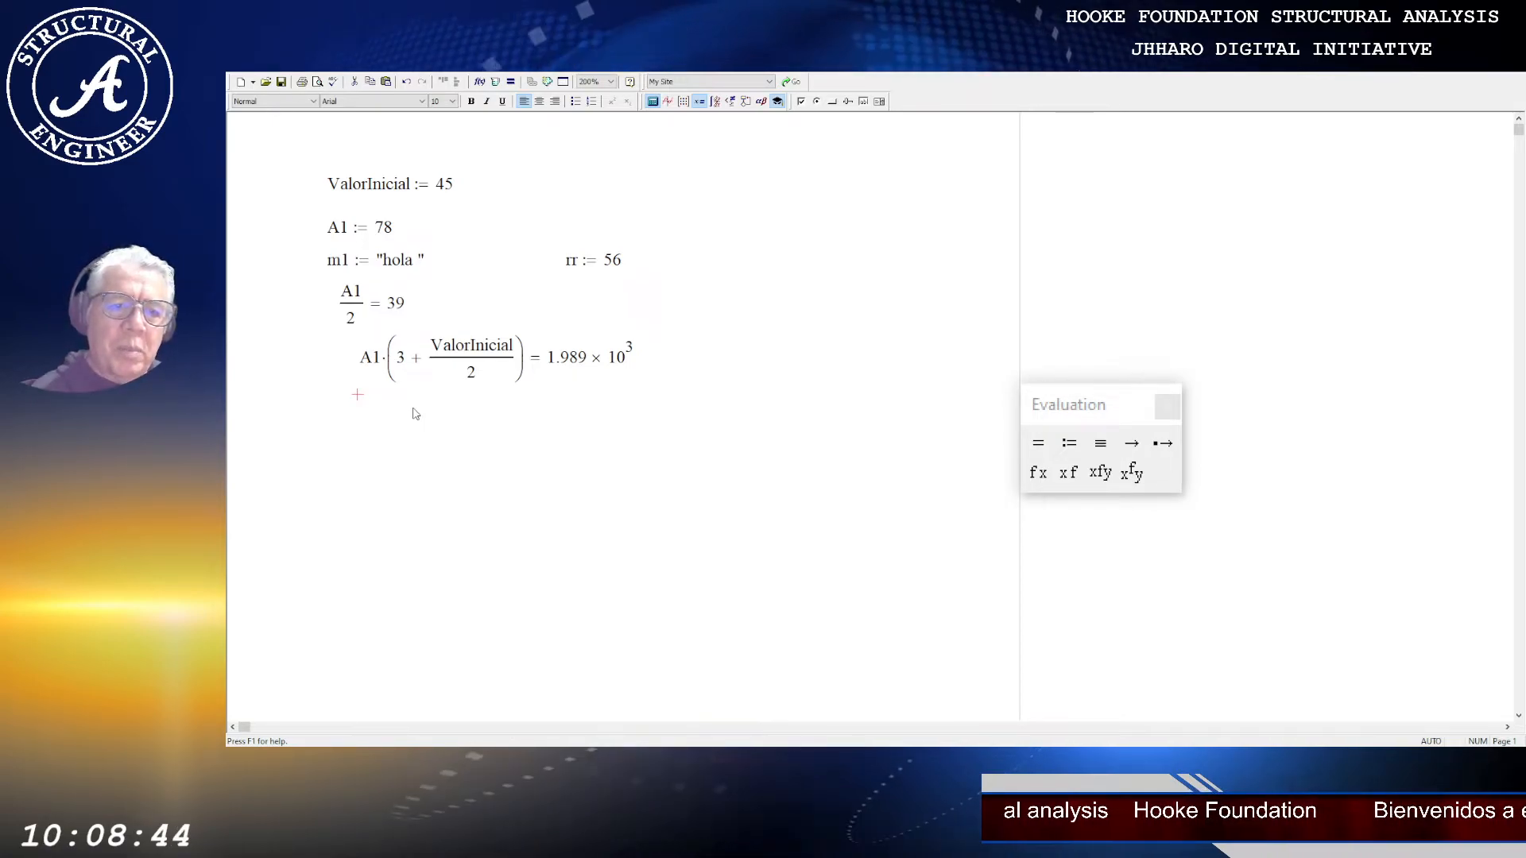
pyautogui.click(340, 451)
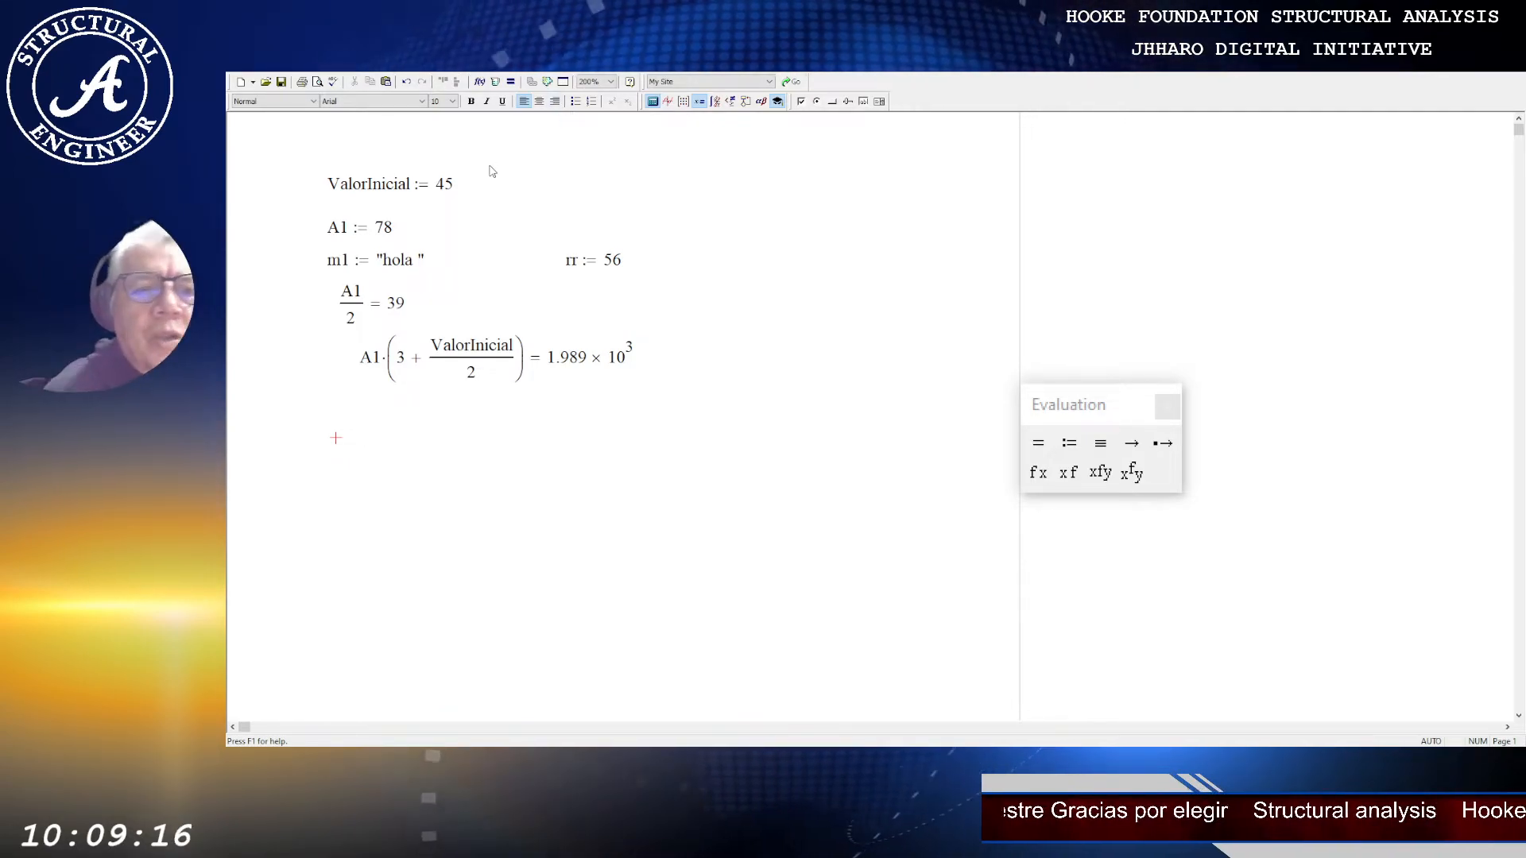
# Step: Change the font of the worksheet's variable names to Vladimir Script using ValorInicial
pyautogui.click(328, 185)
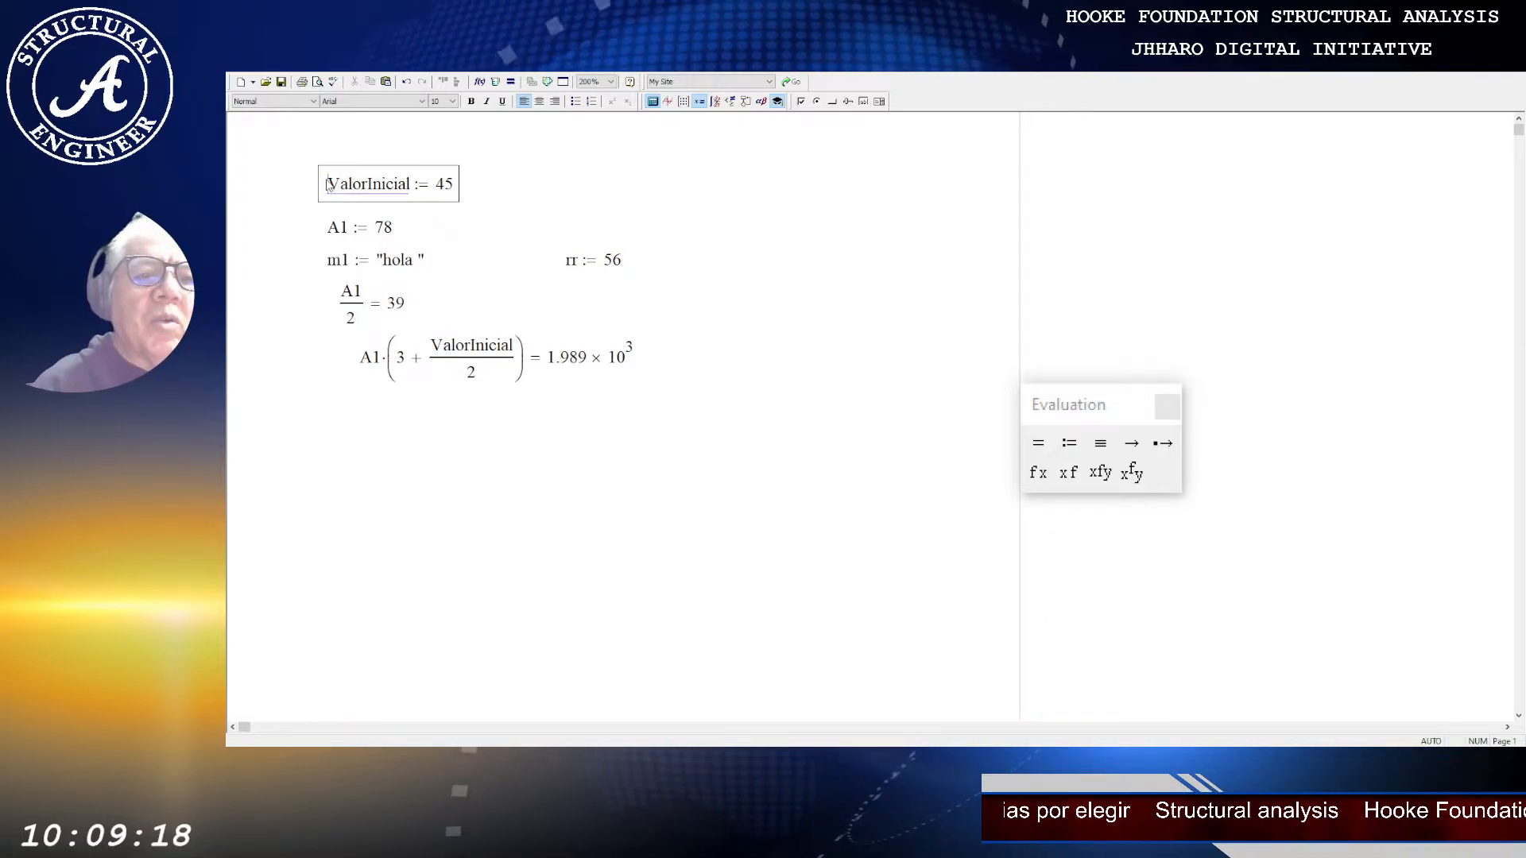
pyautogui.doubleClick(328, 185)
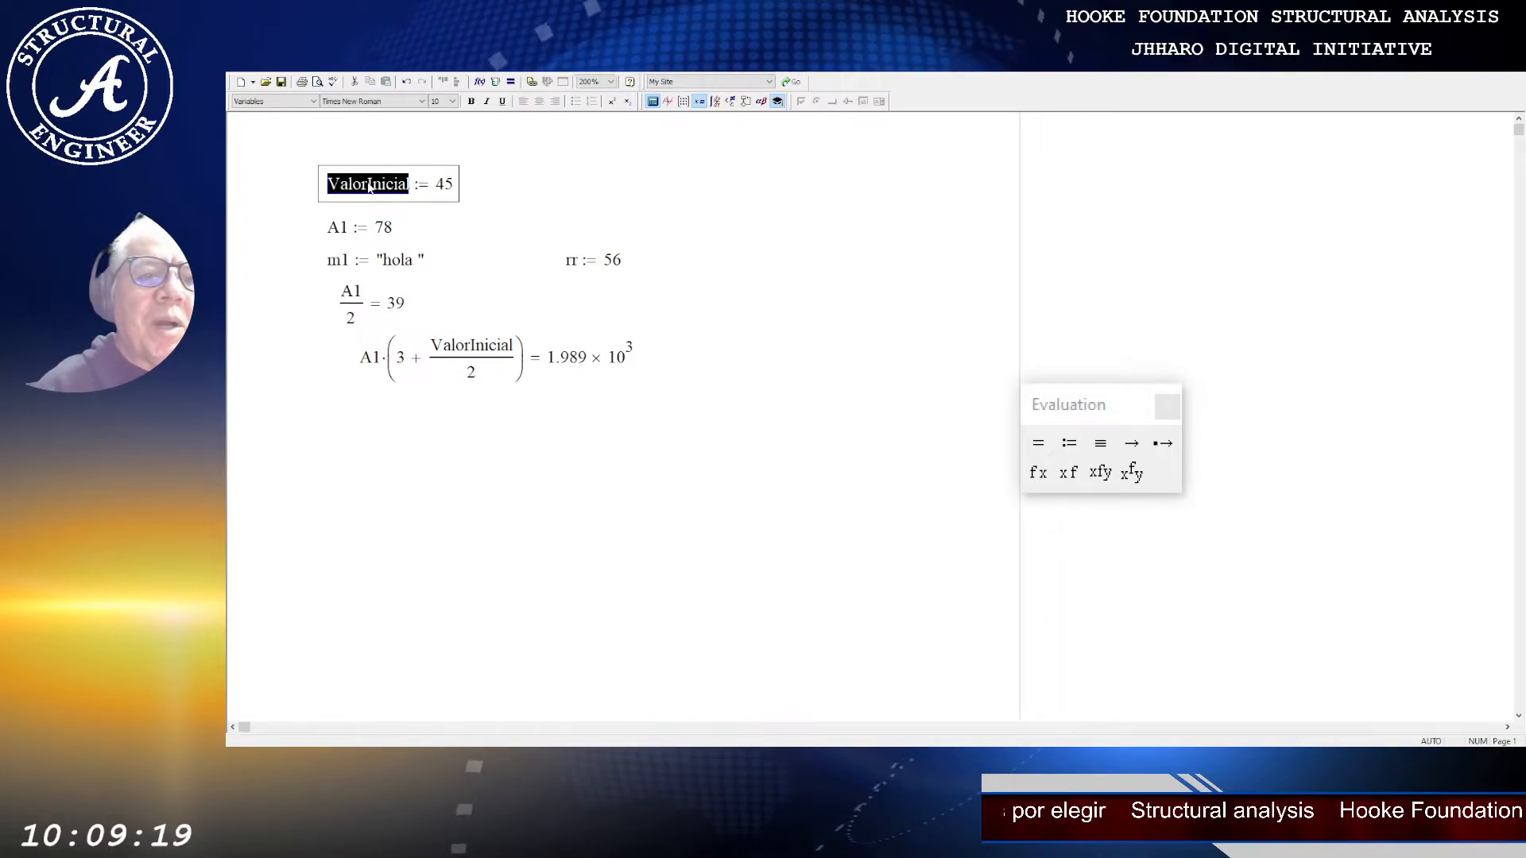
pyautogui.click(381, 104)
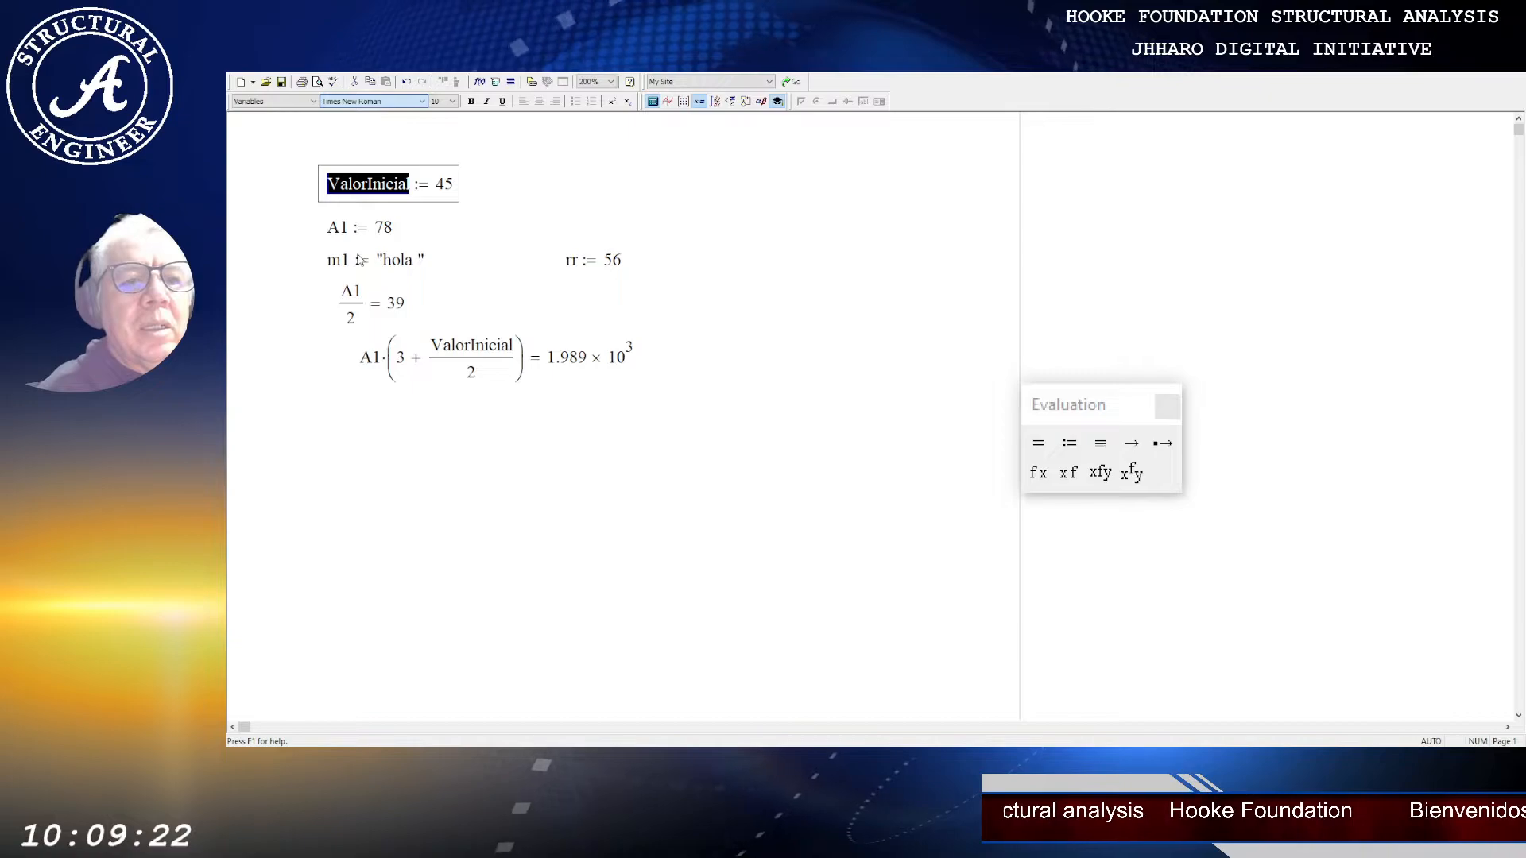
pyautogui.click(520, 189)
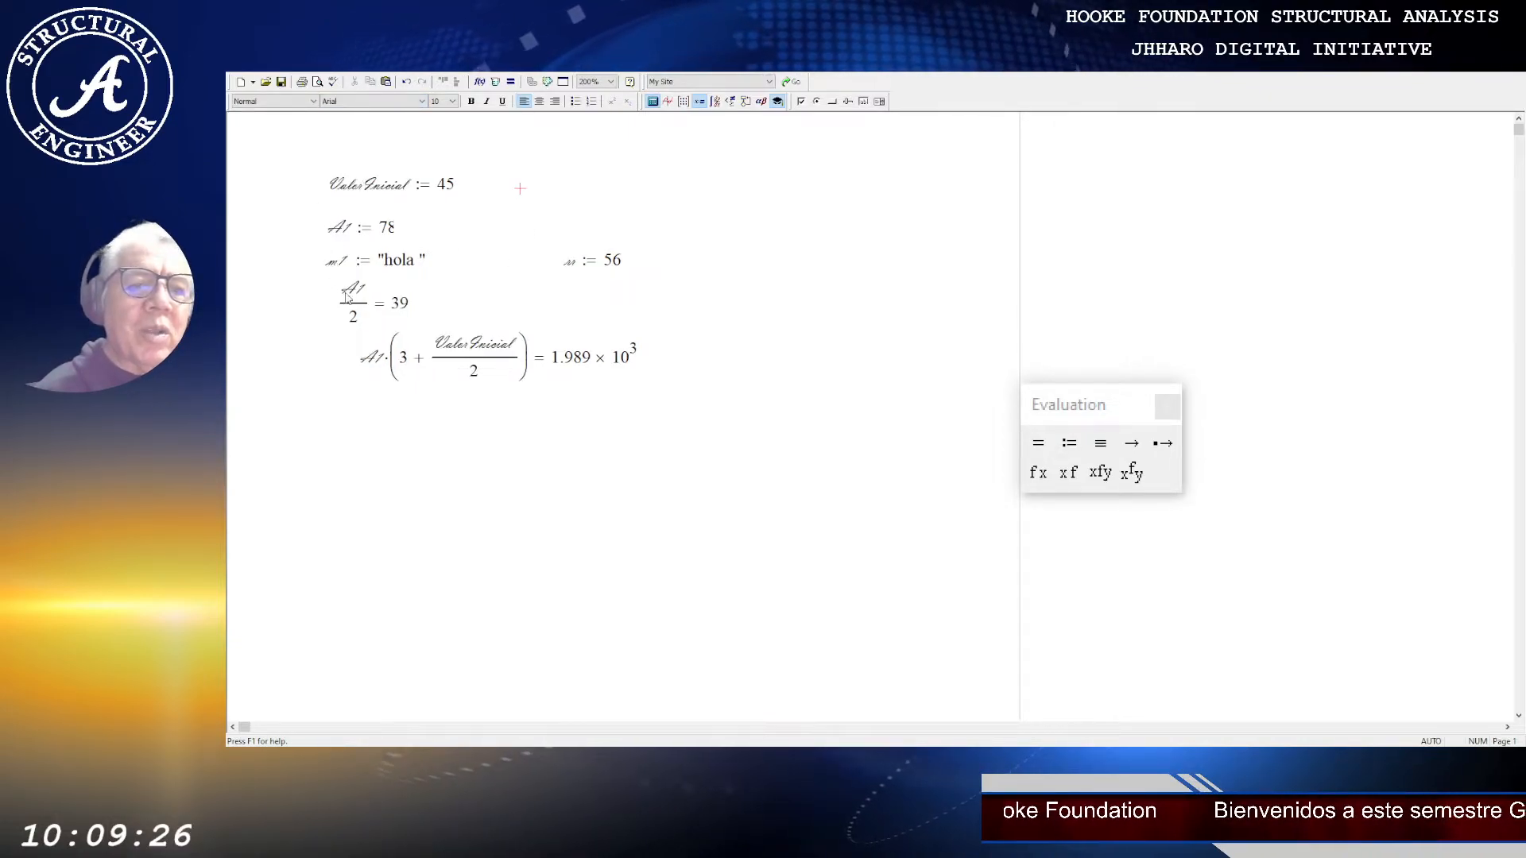
# Step: Set the font of the variable names back to Times New Roman
pyautogui.doubleClick(343, 191)
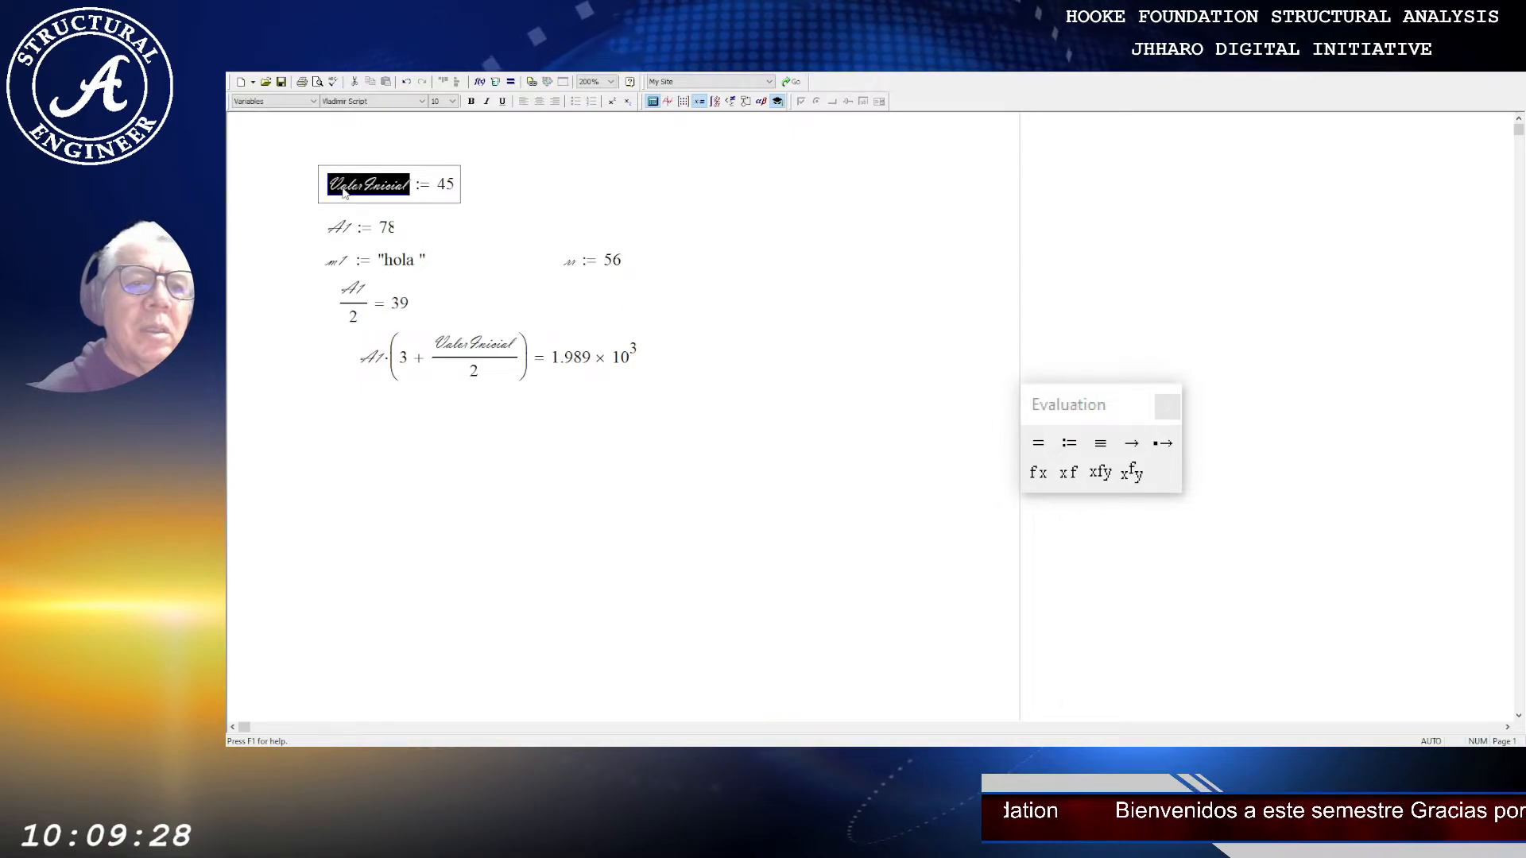
pyautogui.click(367, 123)
pyautogui.click(522, 191)
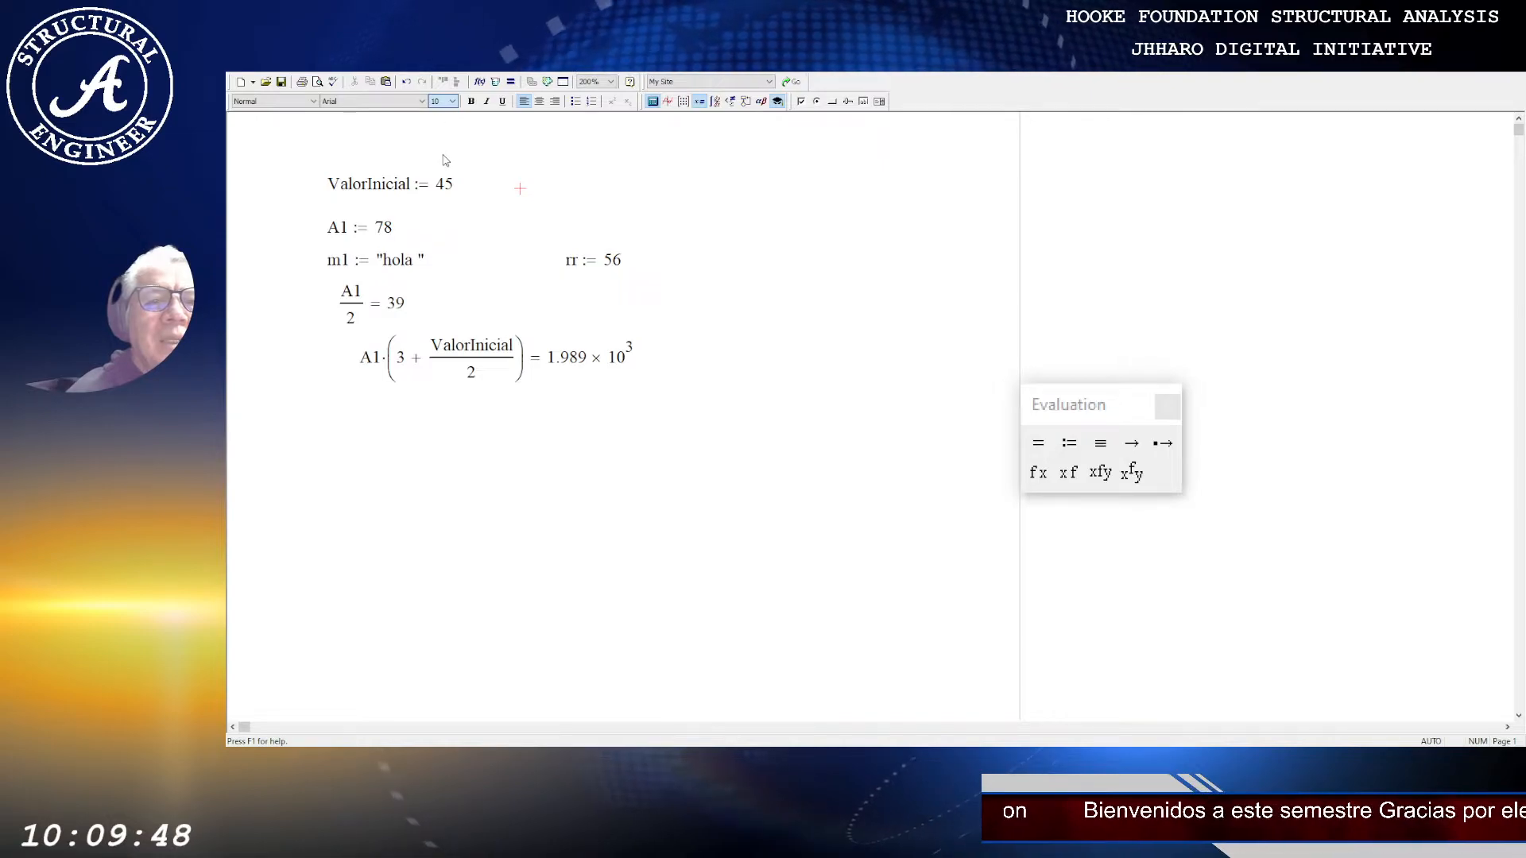
# Step: Enlarge the variable names to font size 14 and set them back to size 10
pyautogui.doubleClick(382, 191)
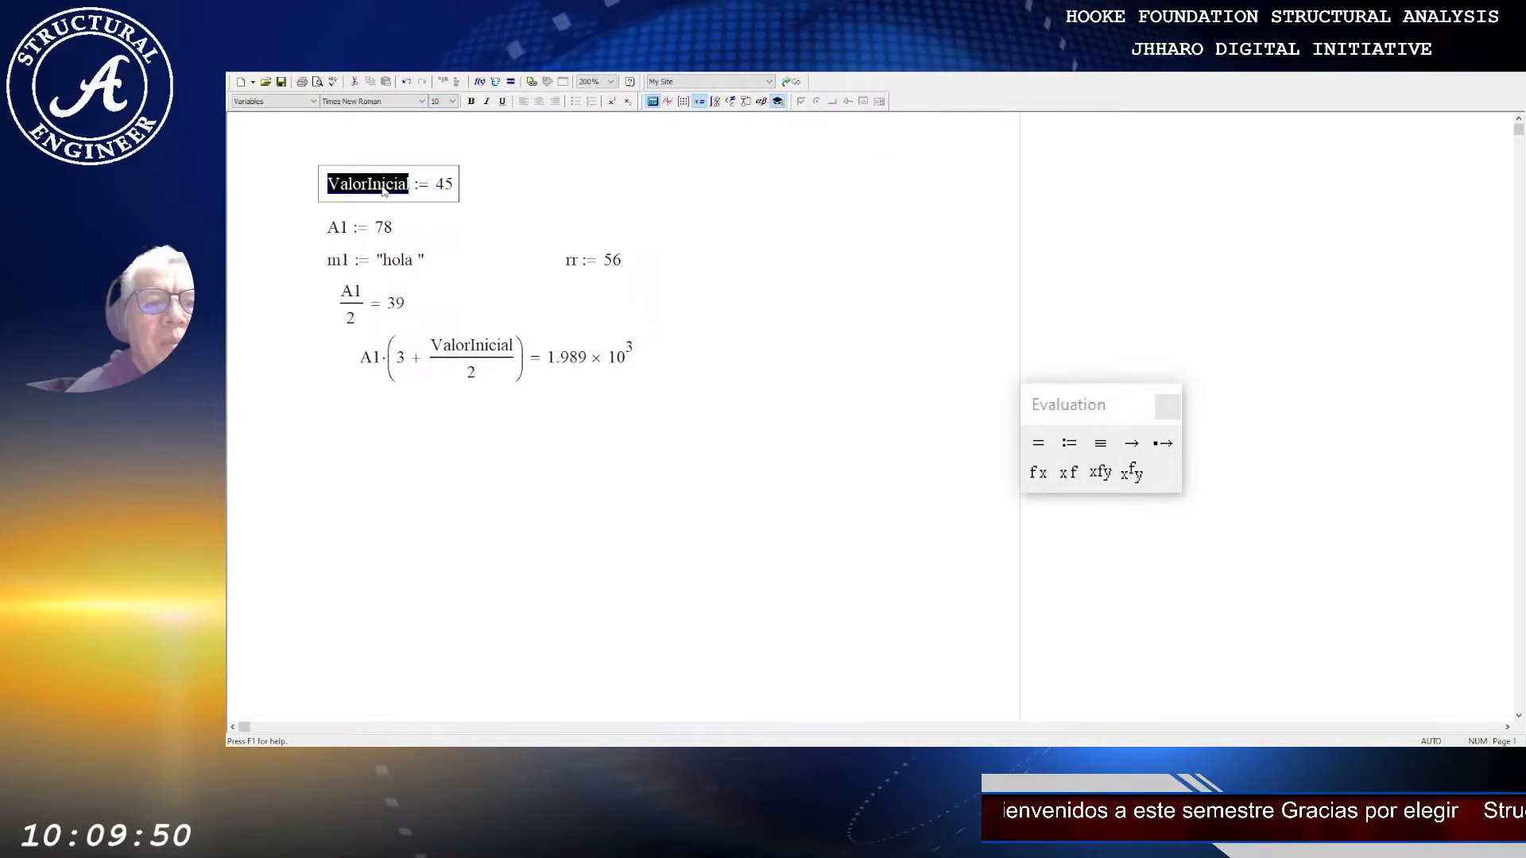
pyautogui.click(437, 158)
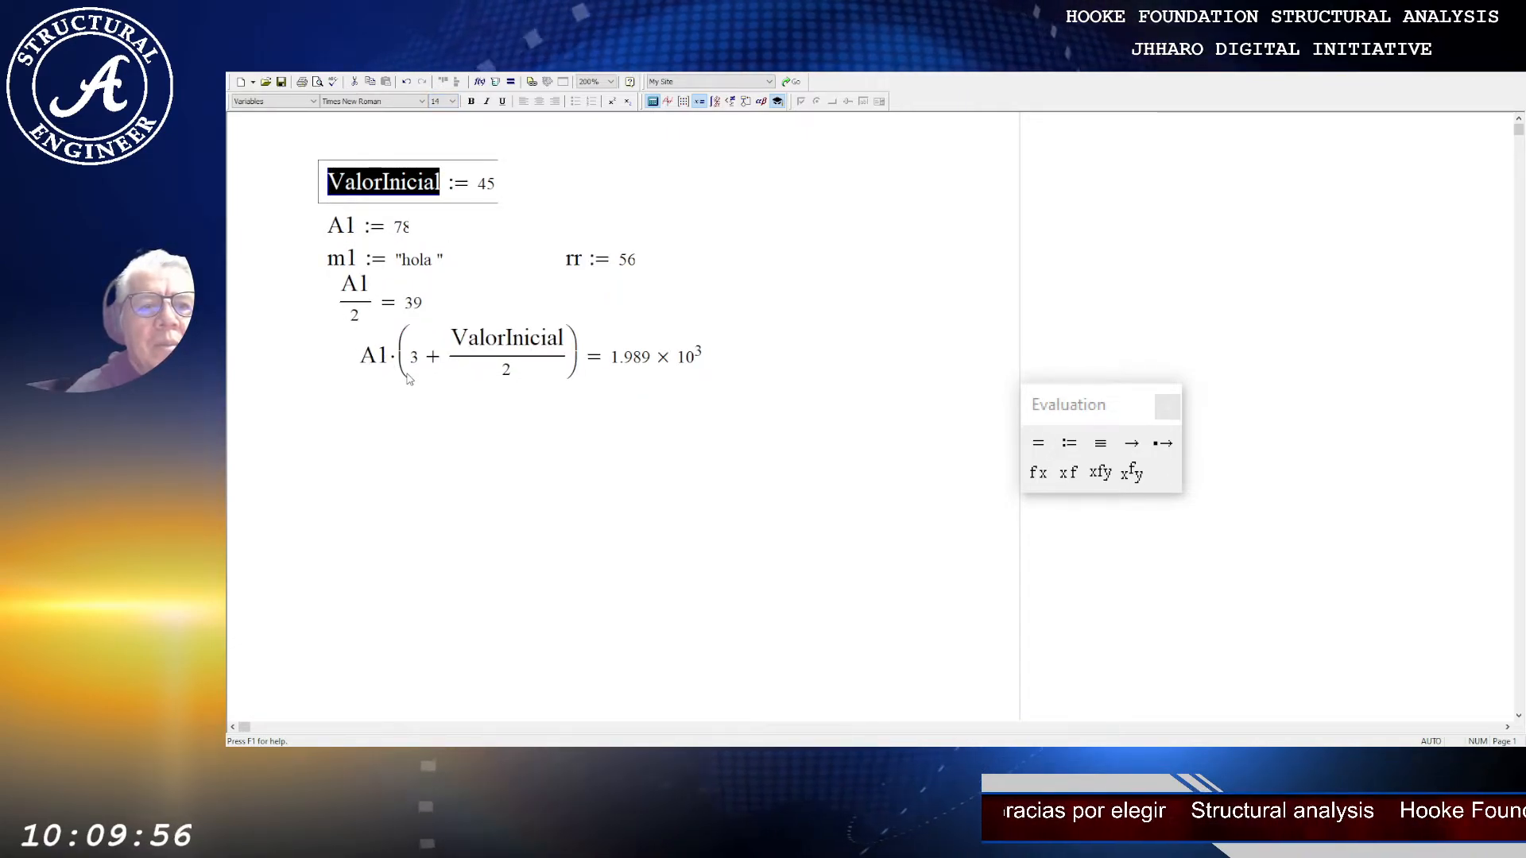
pyautogui.click(450, 100)
pyautogui.click(443, 136)
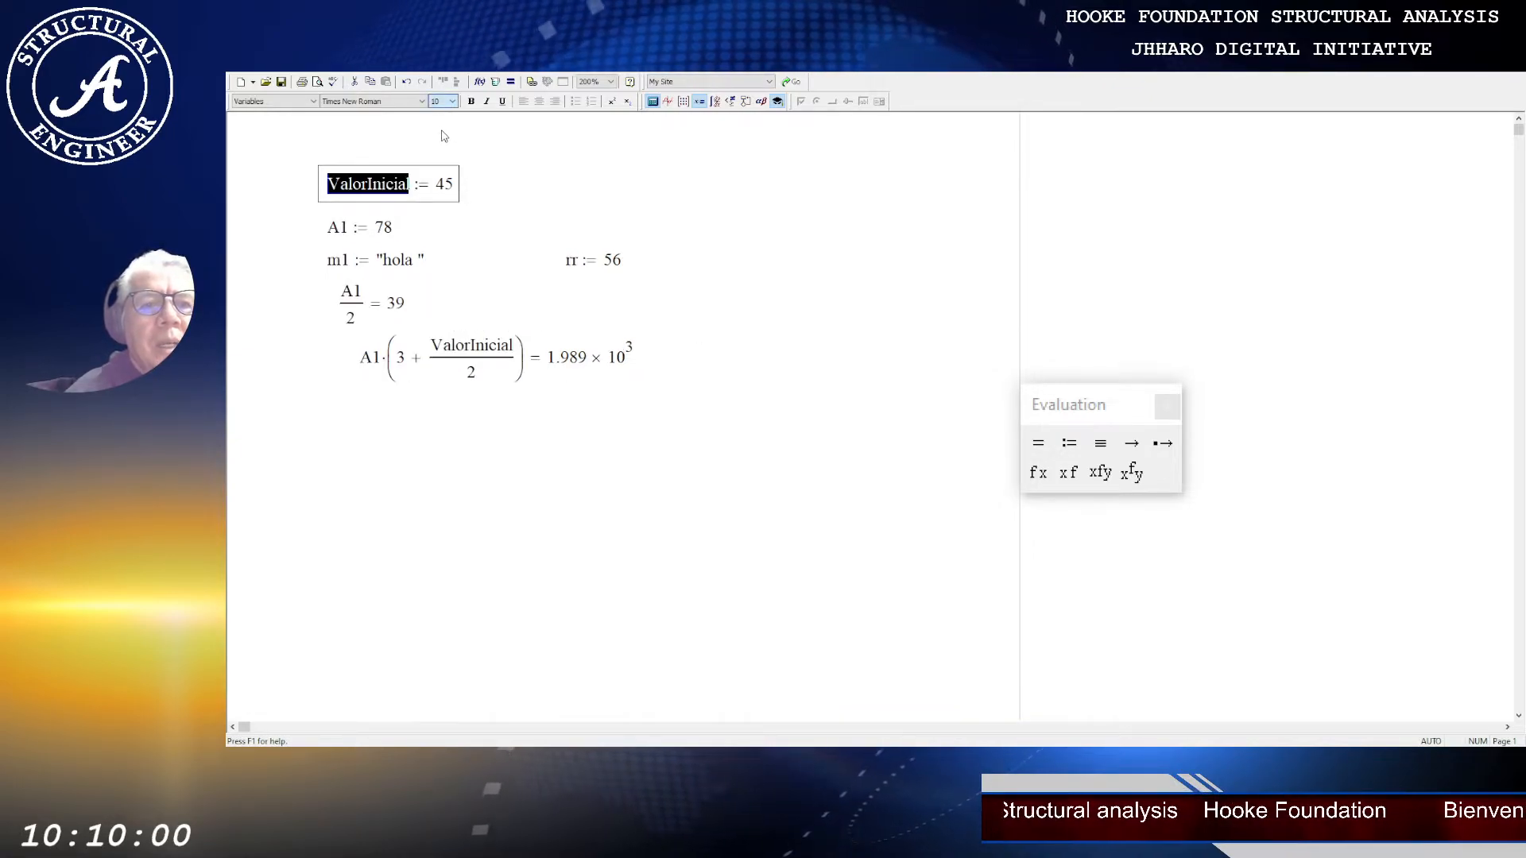
pyautogui.click(498, 145)
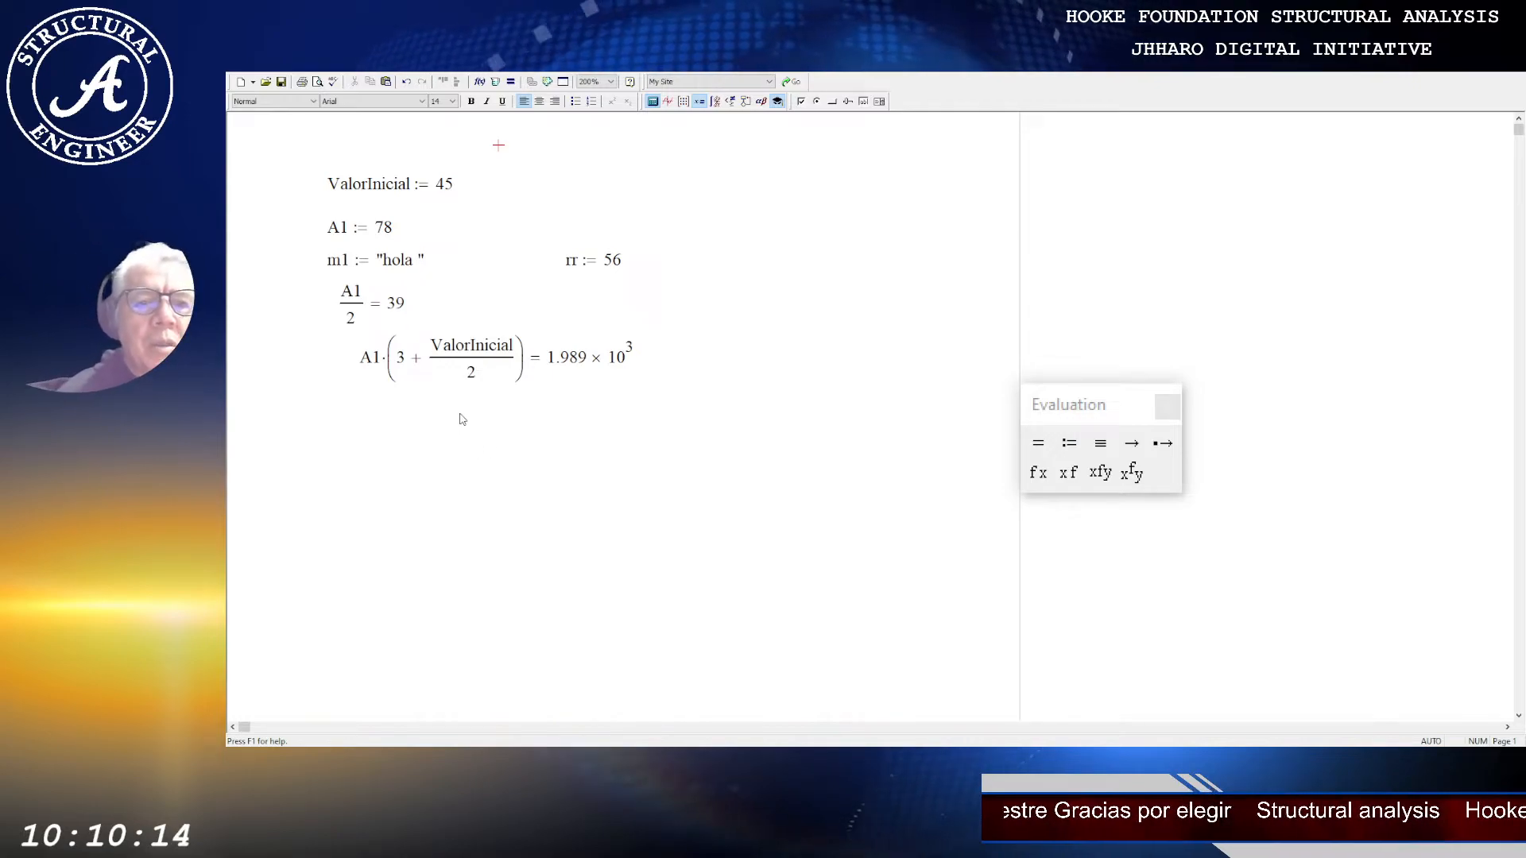
# Step: Paste a screenshot of the Result Format dialog below the equations, review its number format options, and remove the picture
pyautogui.moveTo(550, 367); pyautogui.dragTo(627, 373)
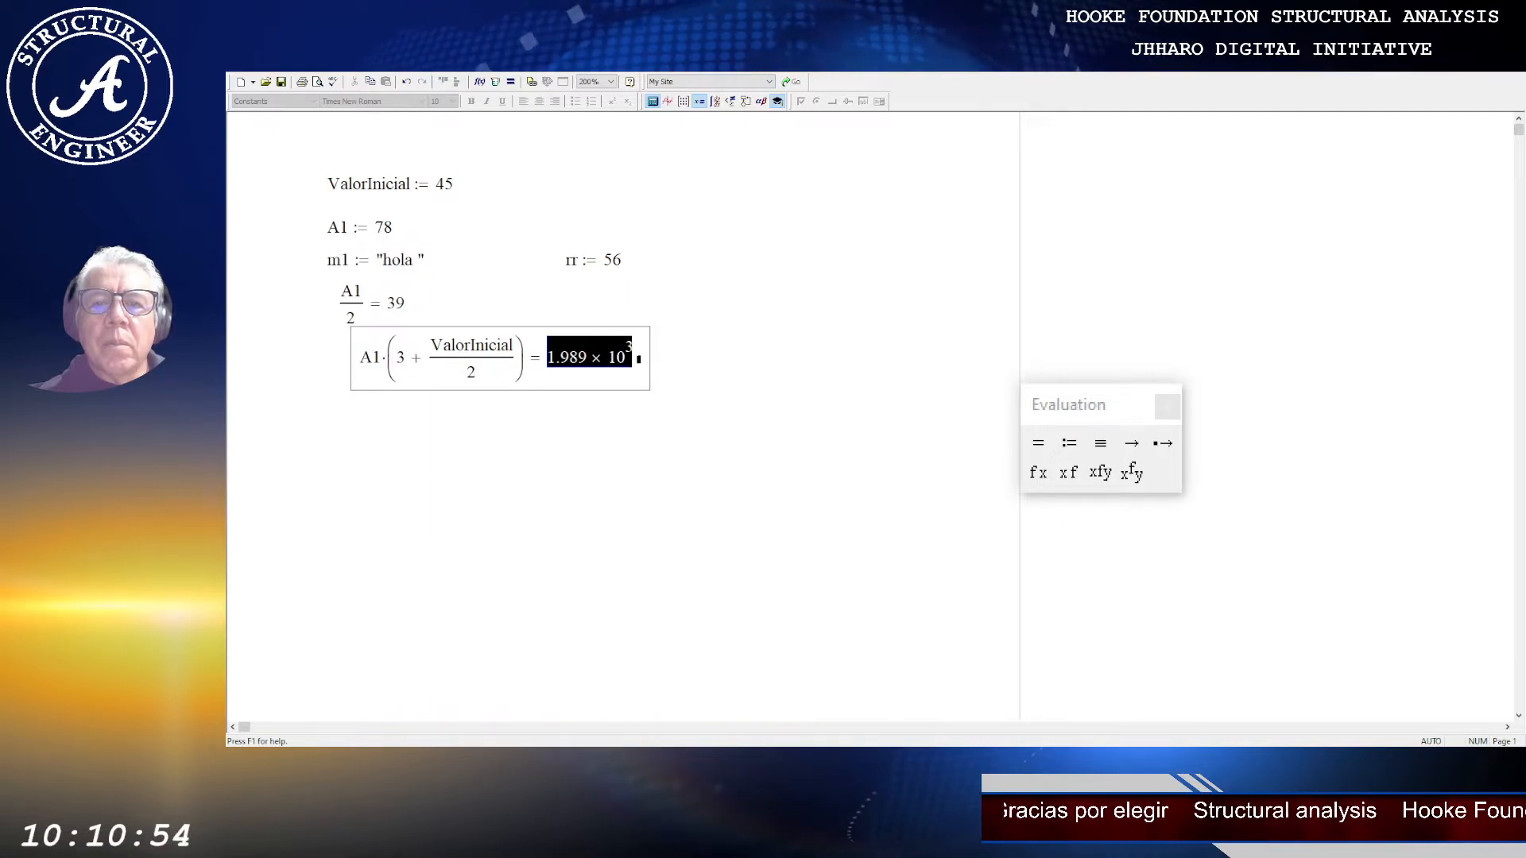
pyautogui.click(314, 493)
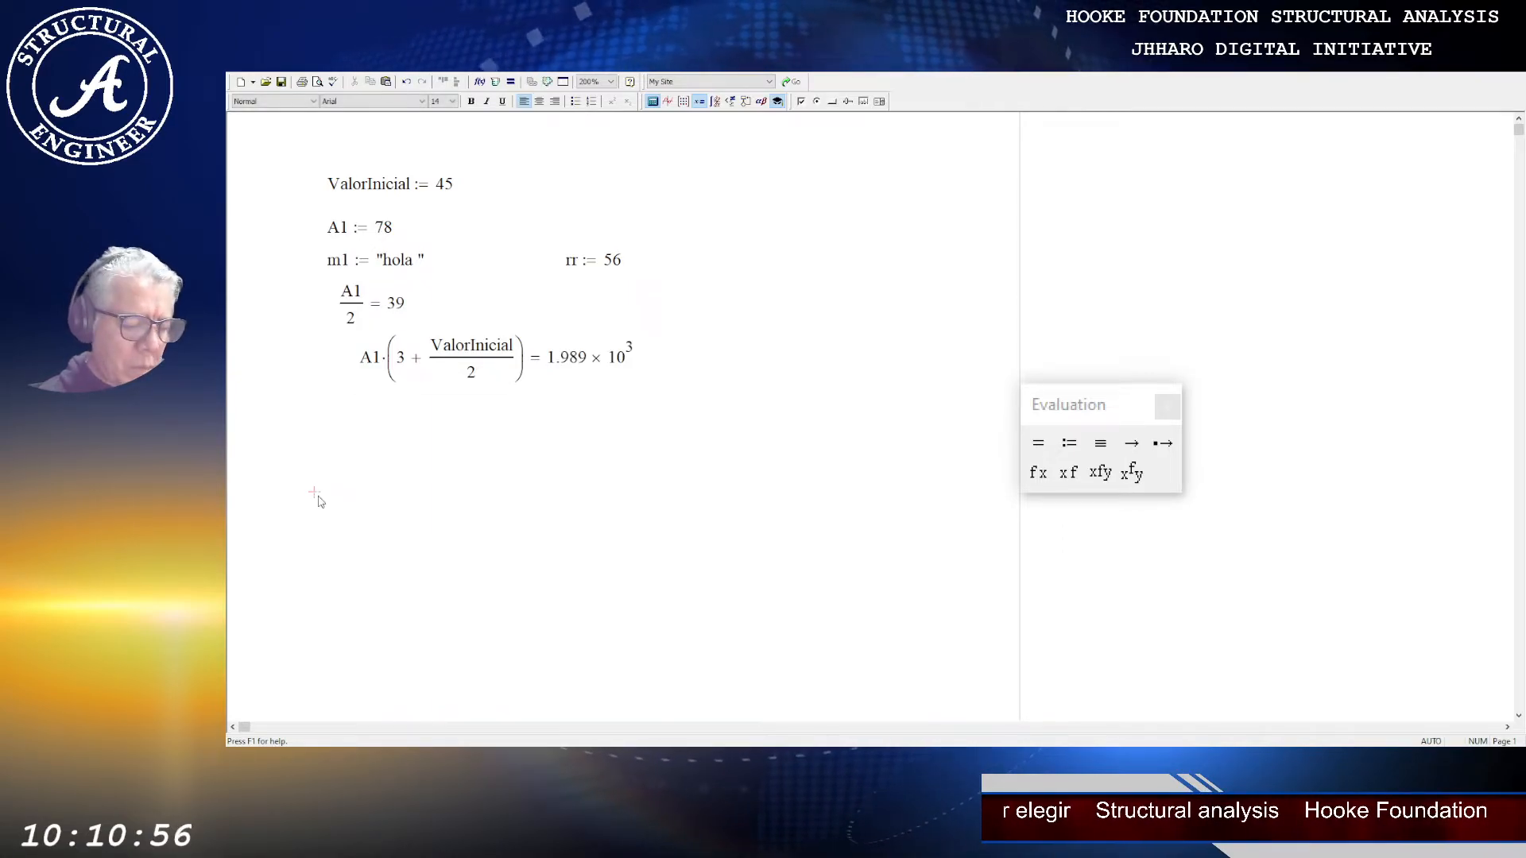
pyautogui.hotkey('ctrl', 'v')
pyautogui.scroll(-2, 446, 475)
pyautogui.scroll(-2, 446, 475)
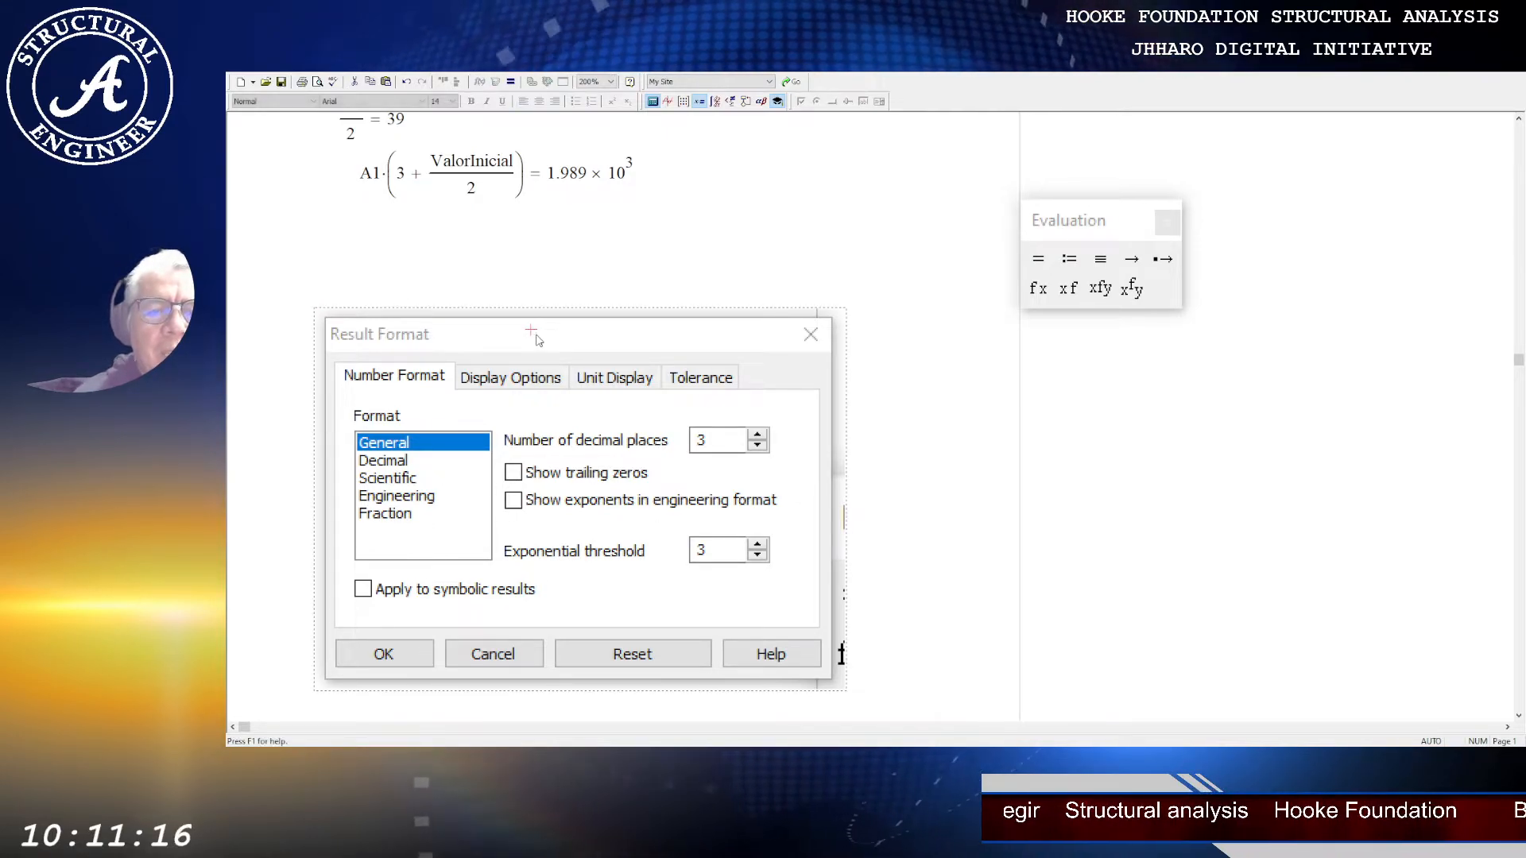
pyautogui.moveTo(531, 330); pyautogui.dragTo(330, 433)
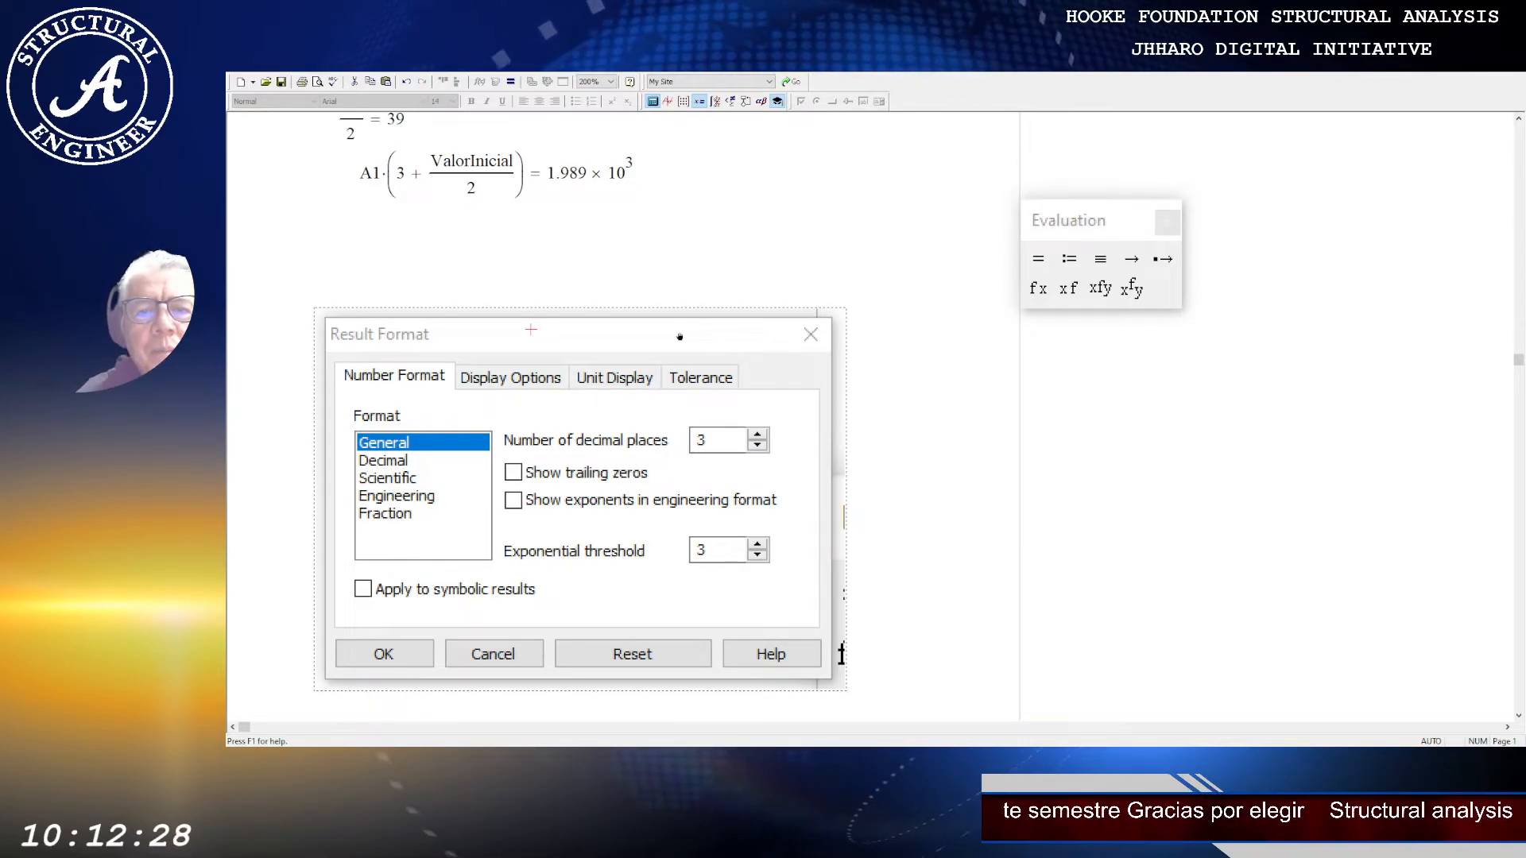
pyautogui.press('Escape')
pyautogui.scroll(4, 681, 334)
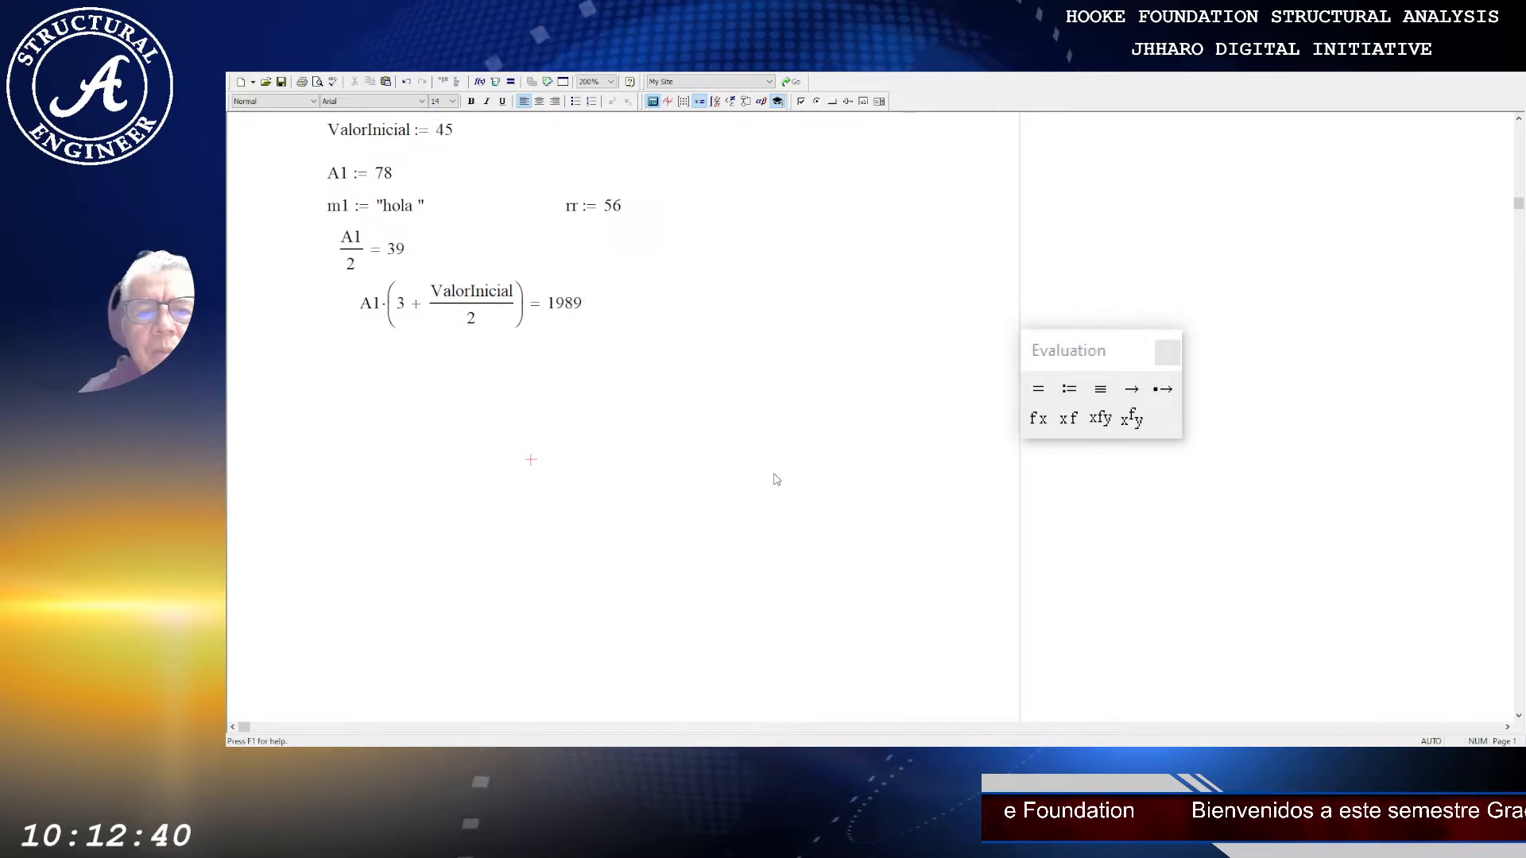
# Step: Change the denominator under ValorInicial in the A1 expression to 2.87 and recalculate the result
pyautogui.click(580, 305)
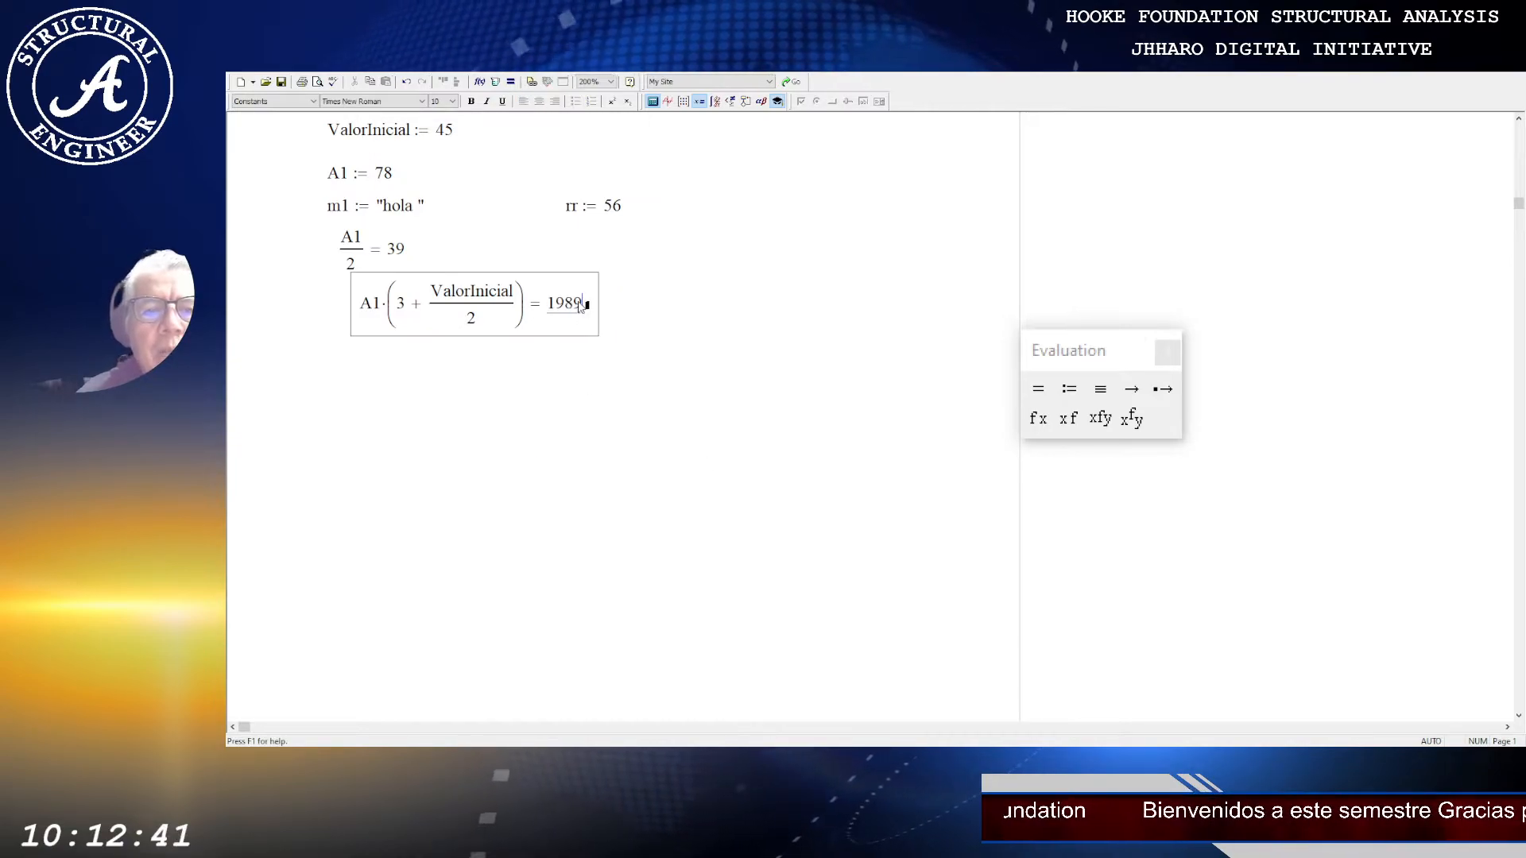
pyautogui.click(473, 319)
pyautogui.write('.87')
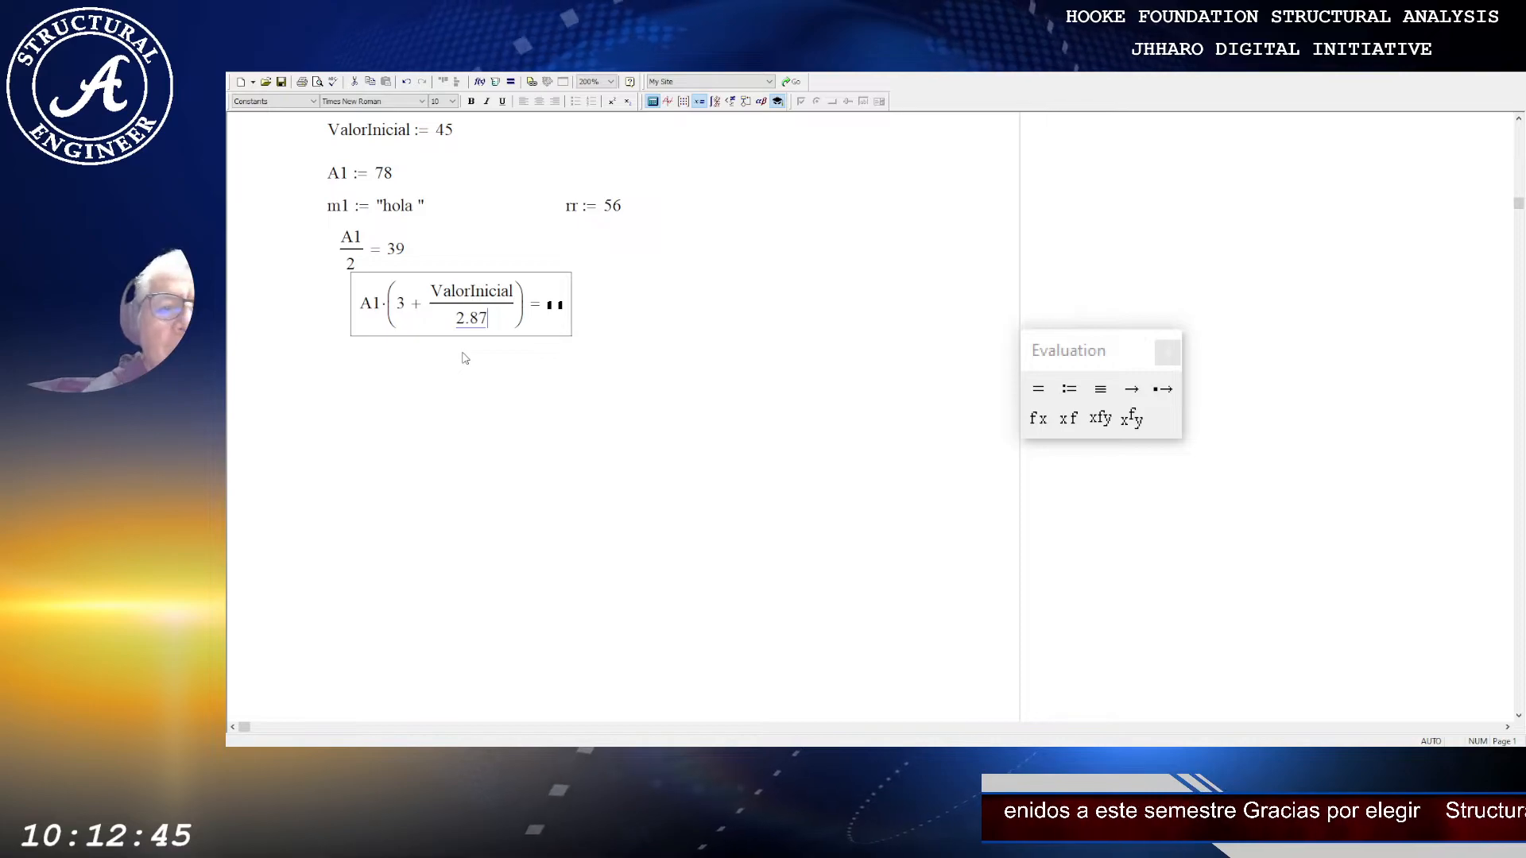
pyautogui.click(466, 416)
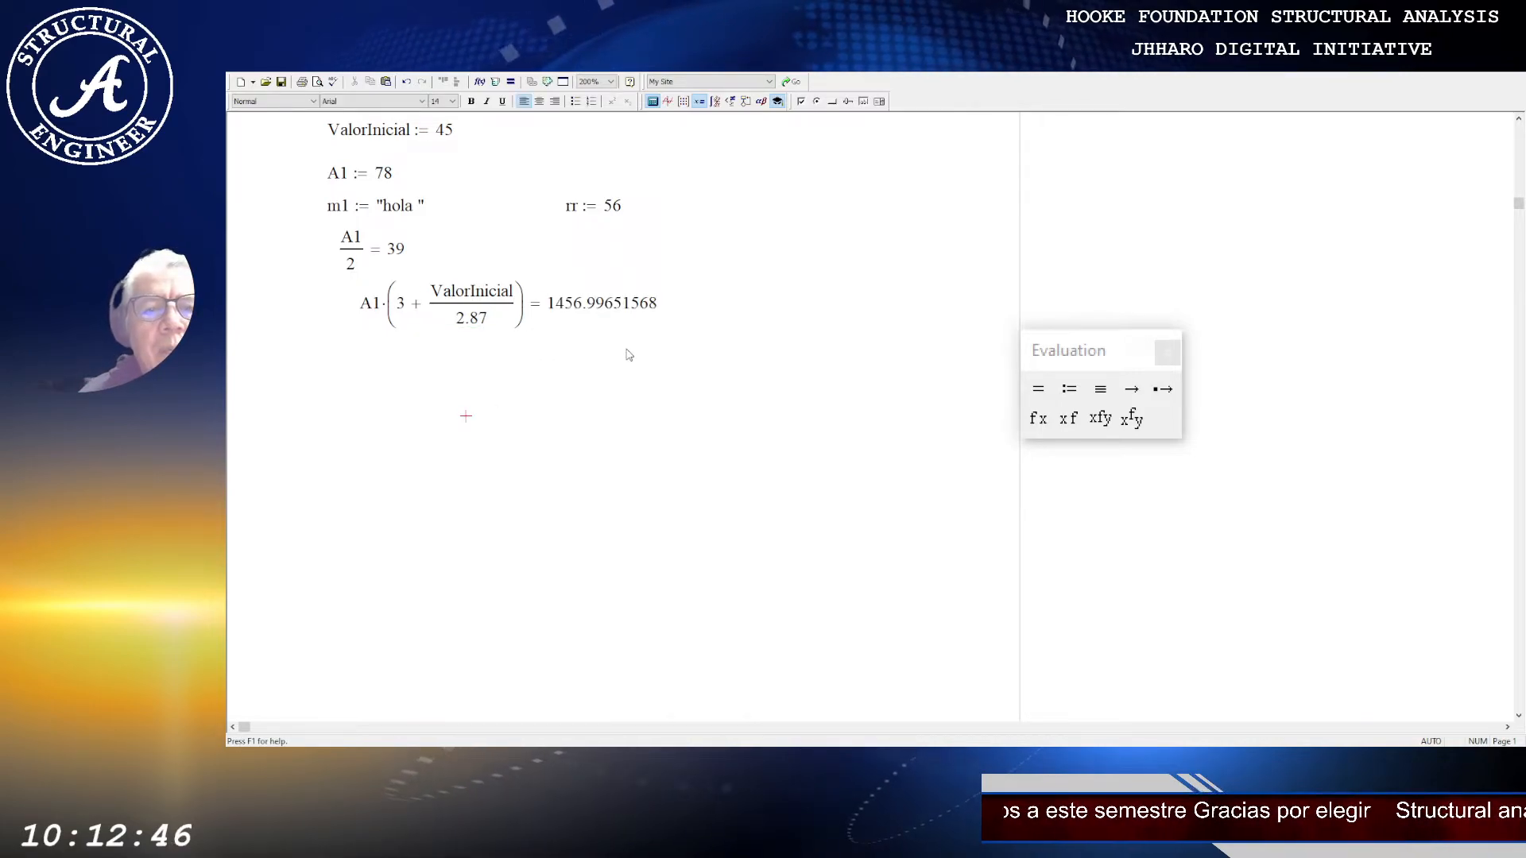
# Step: Format the A1 expression's result with ten decimal places, and reduce it to no decimal places
pyautogui.doubleClick(594, 310)
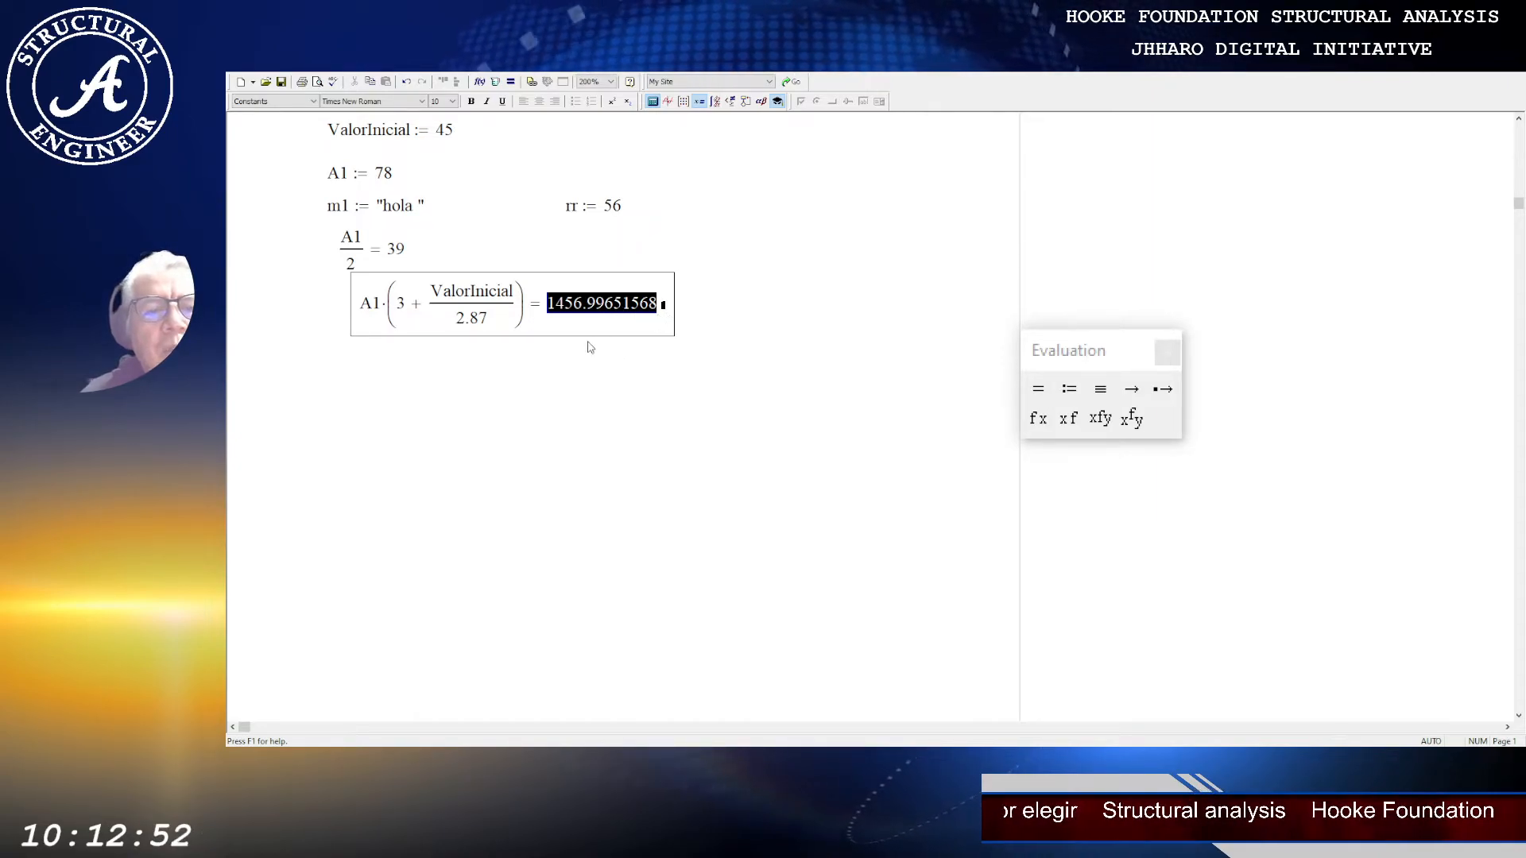
pyautogui.click(573, 438)
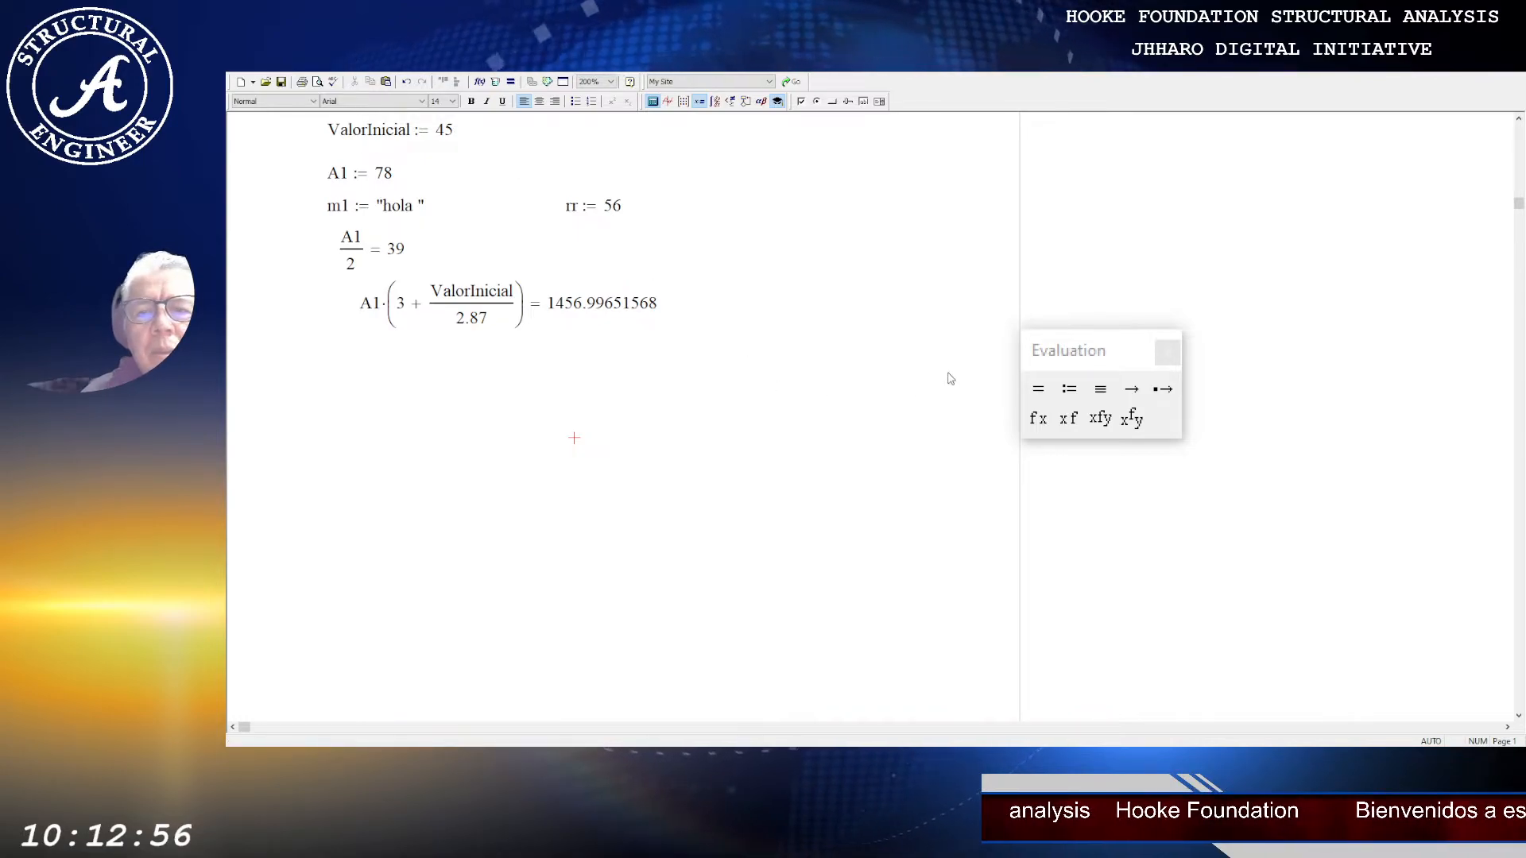
pyautogui.click(785, 472)
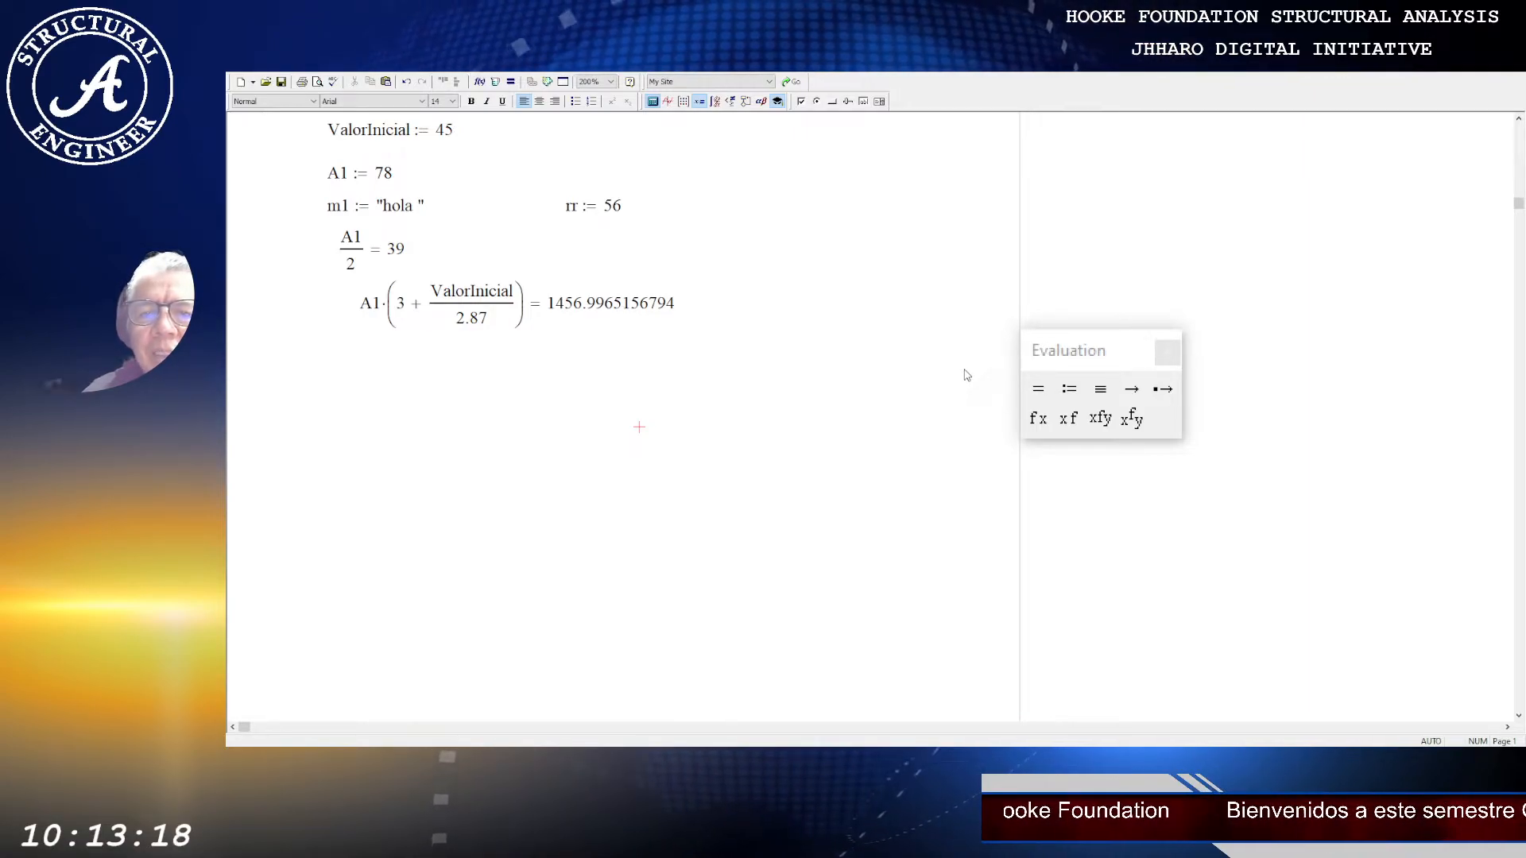
pyautogui.click(786, 474)
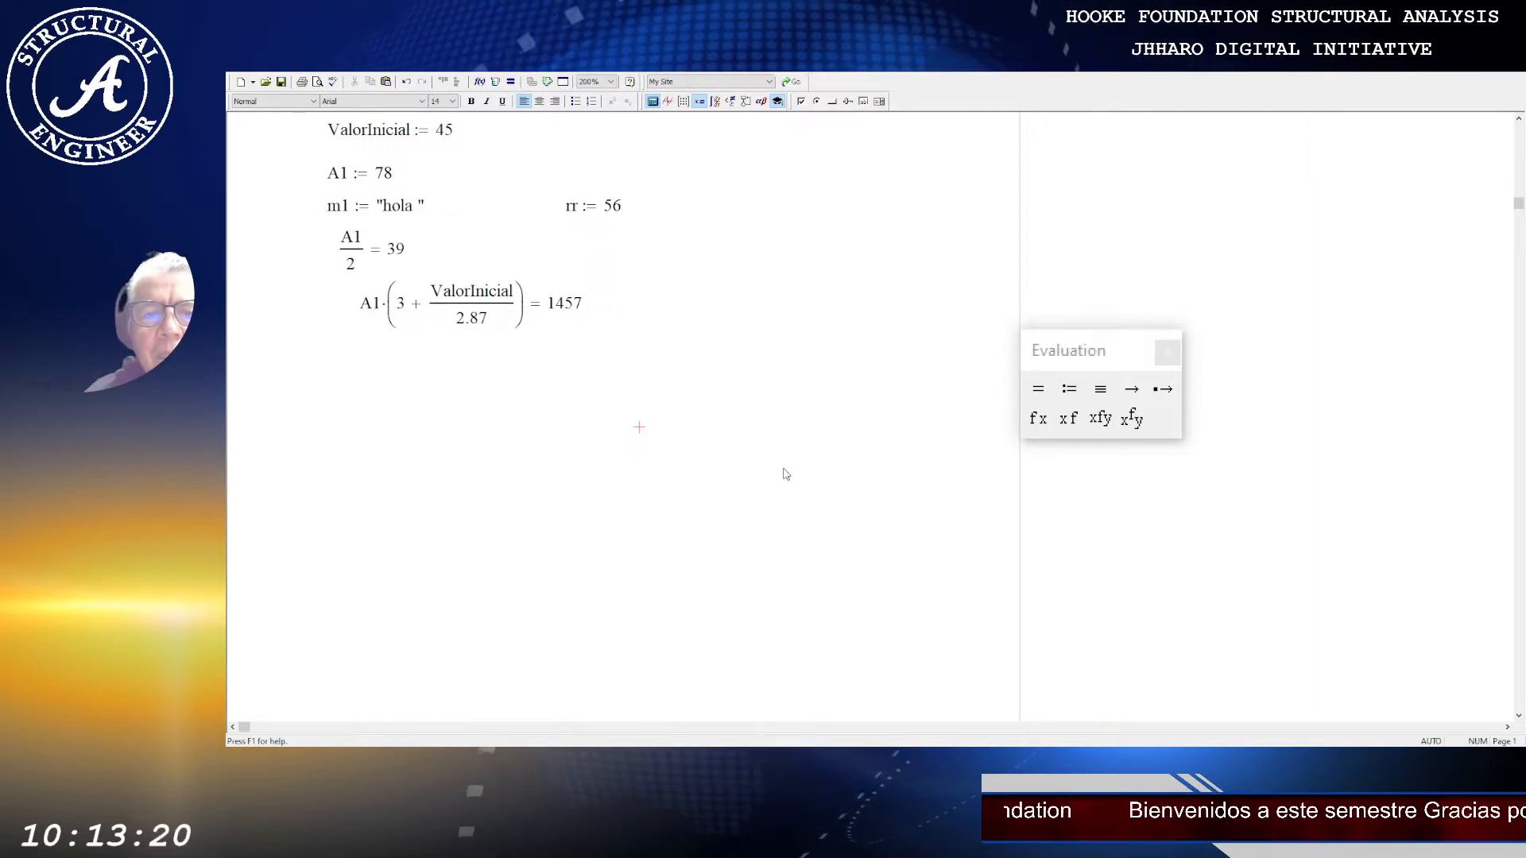
pyautogui.click(573, 312)
pyautogui.click(584, 394)
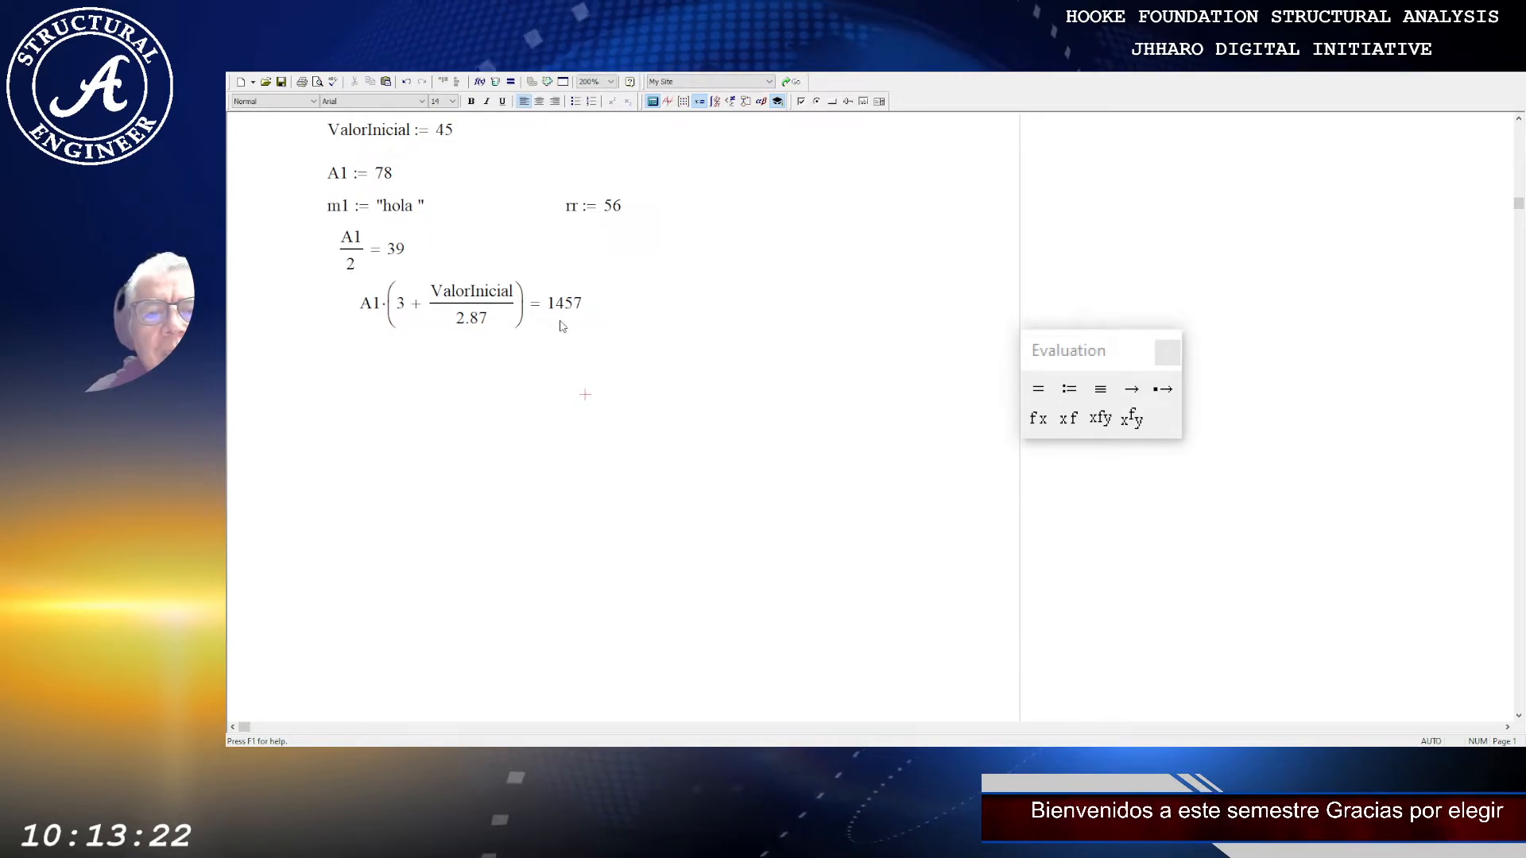
# Step: Format the A1 expression's result to show four decimal places
pyautogui.click(587, 304)
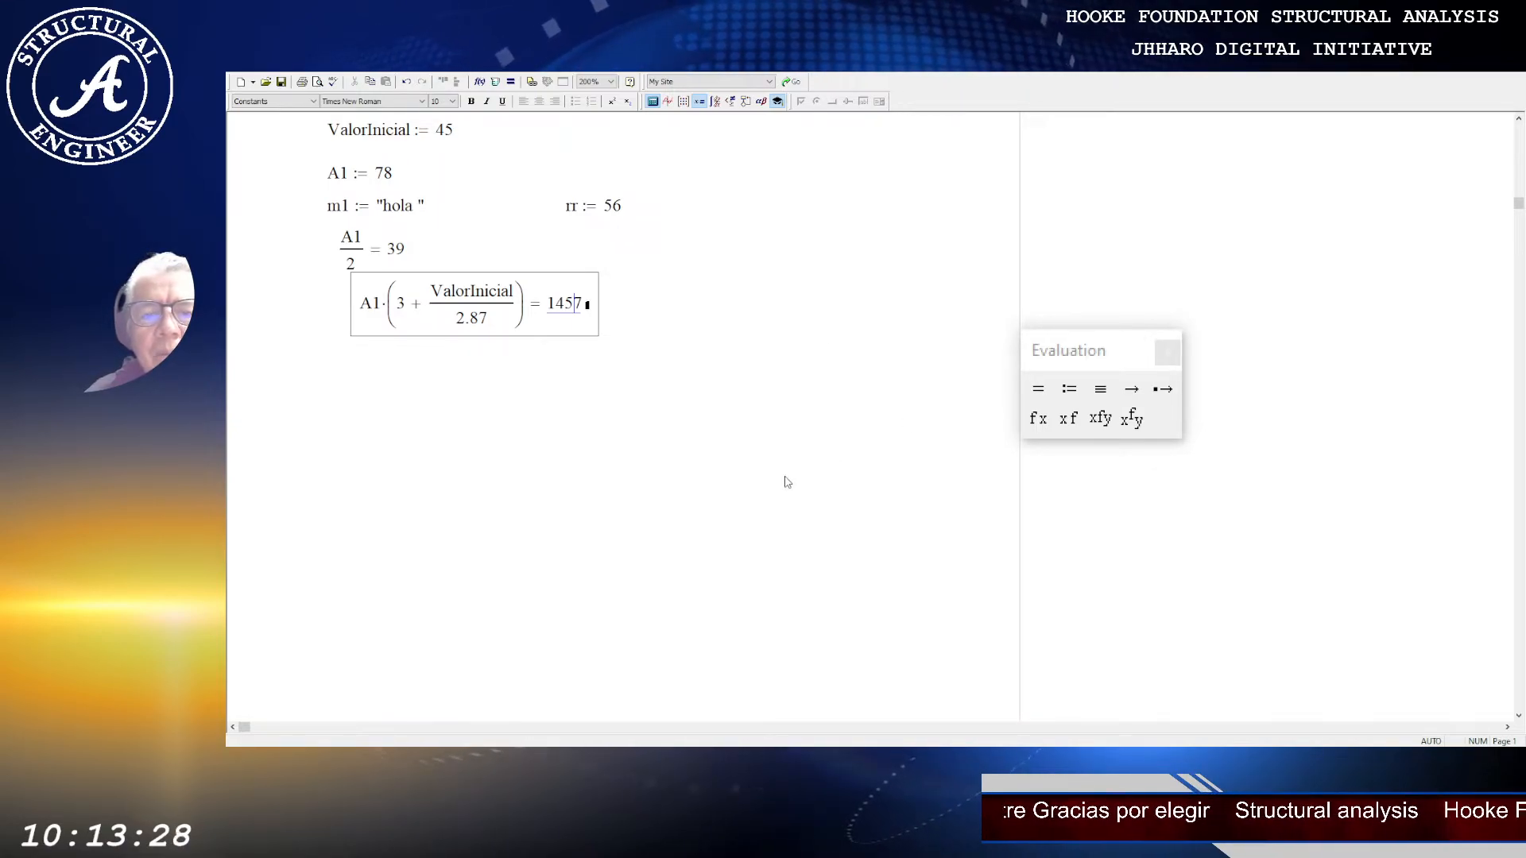
pyautogui.click(585, 386)
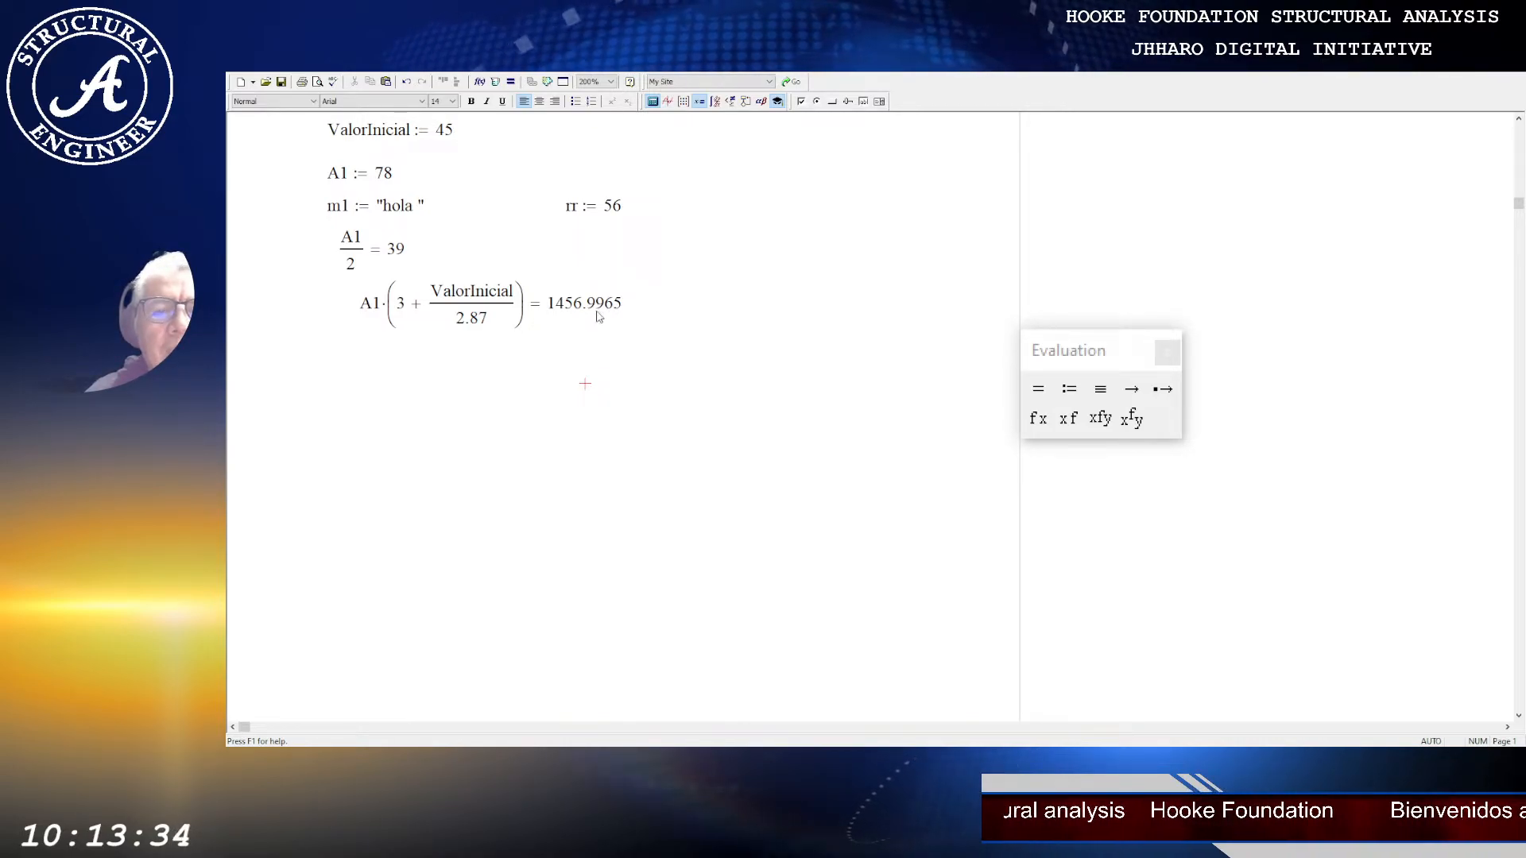
pyautogui.moveTo(550, 311); pyautogui.dragTo(624, 310)
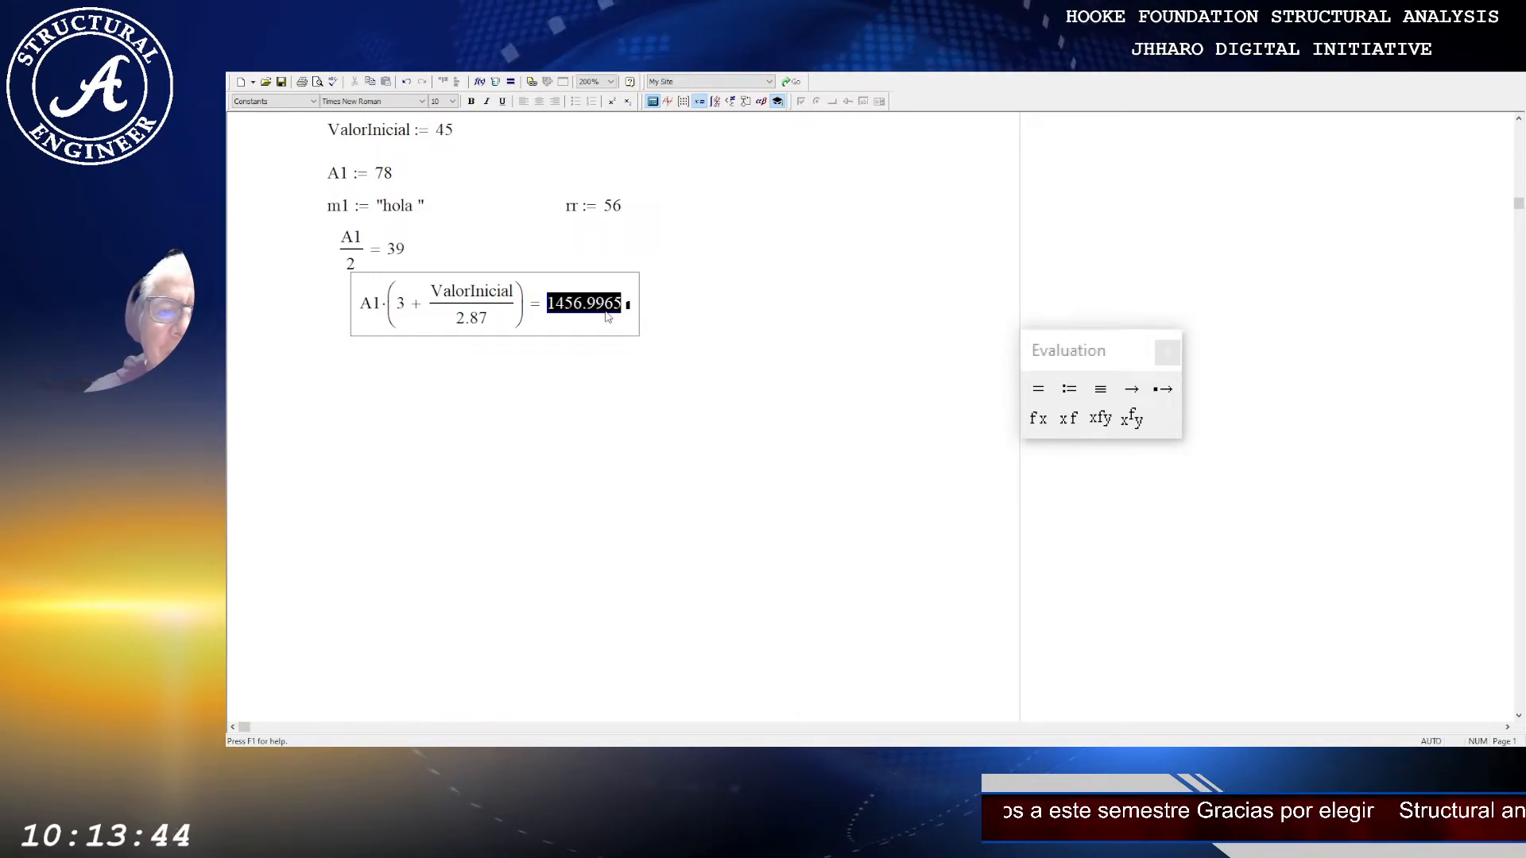
pyautogui.click(500, 390)
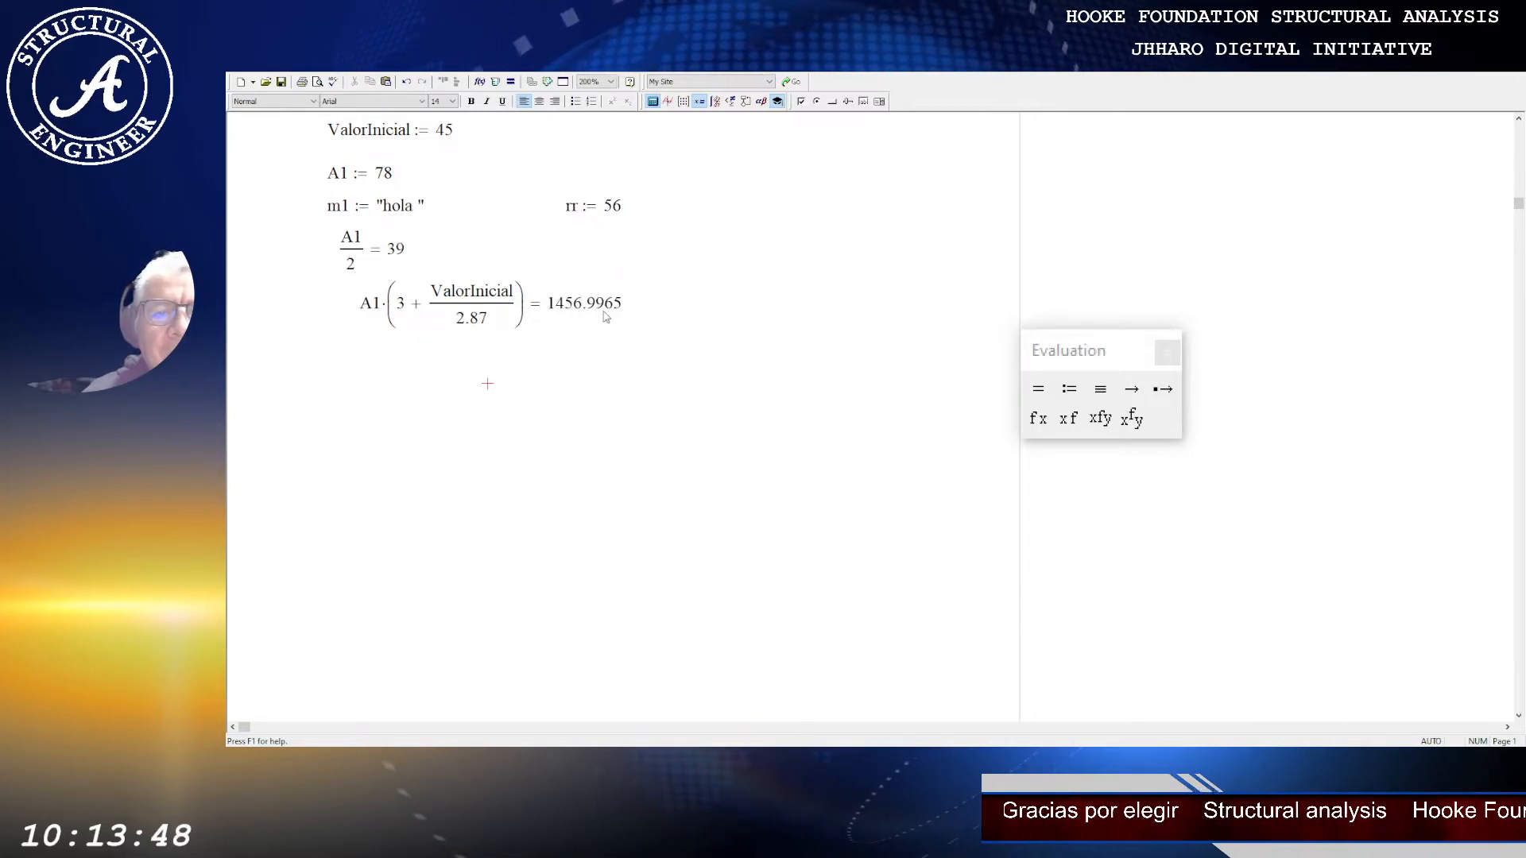
# Step: Define a variable Na with the value 1456.9965 below the A1 expression
pyautogui.click(435, 379)
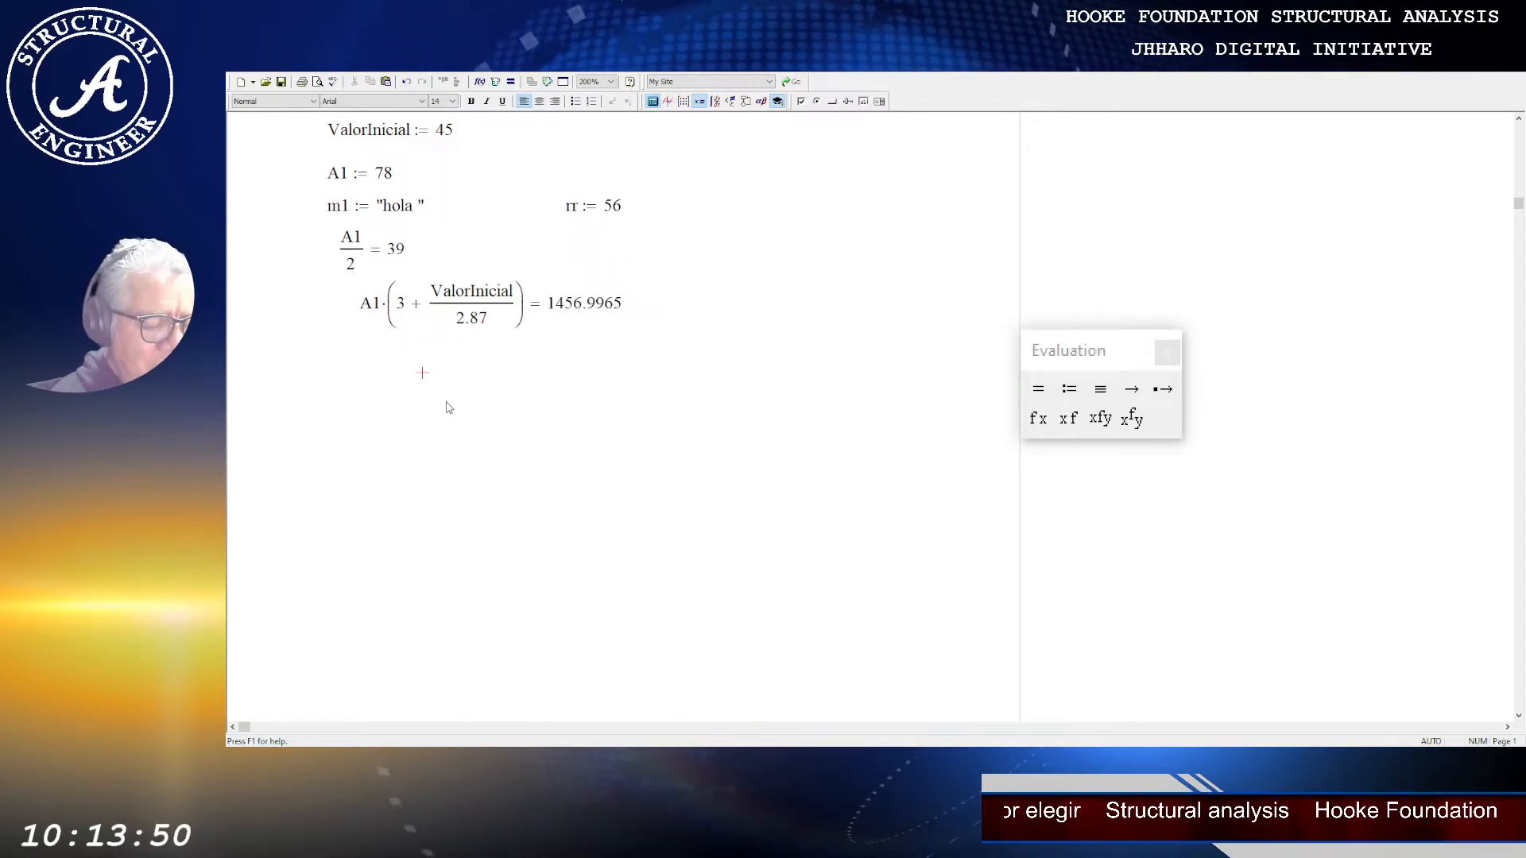
pyautogui.write('N')
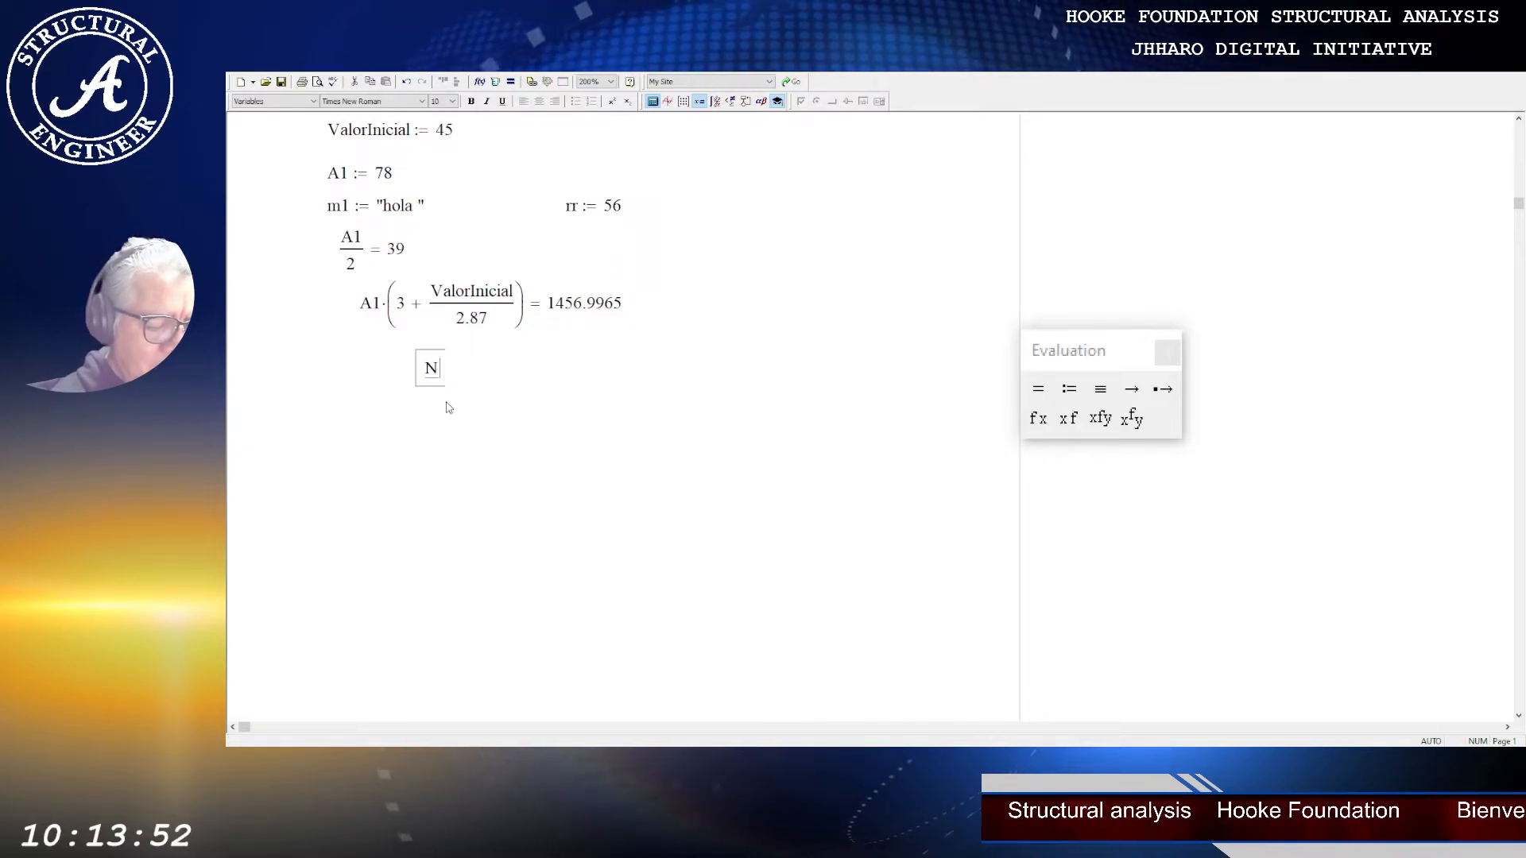
pyautogui.write('a := ')
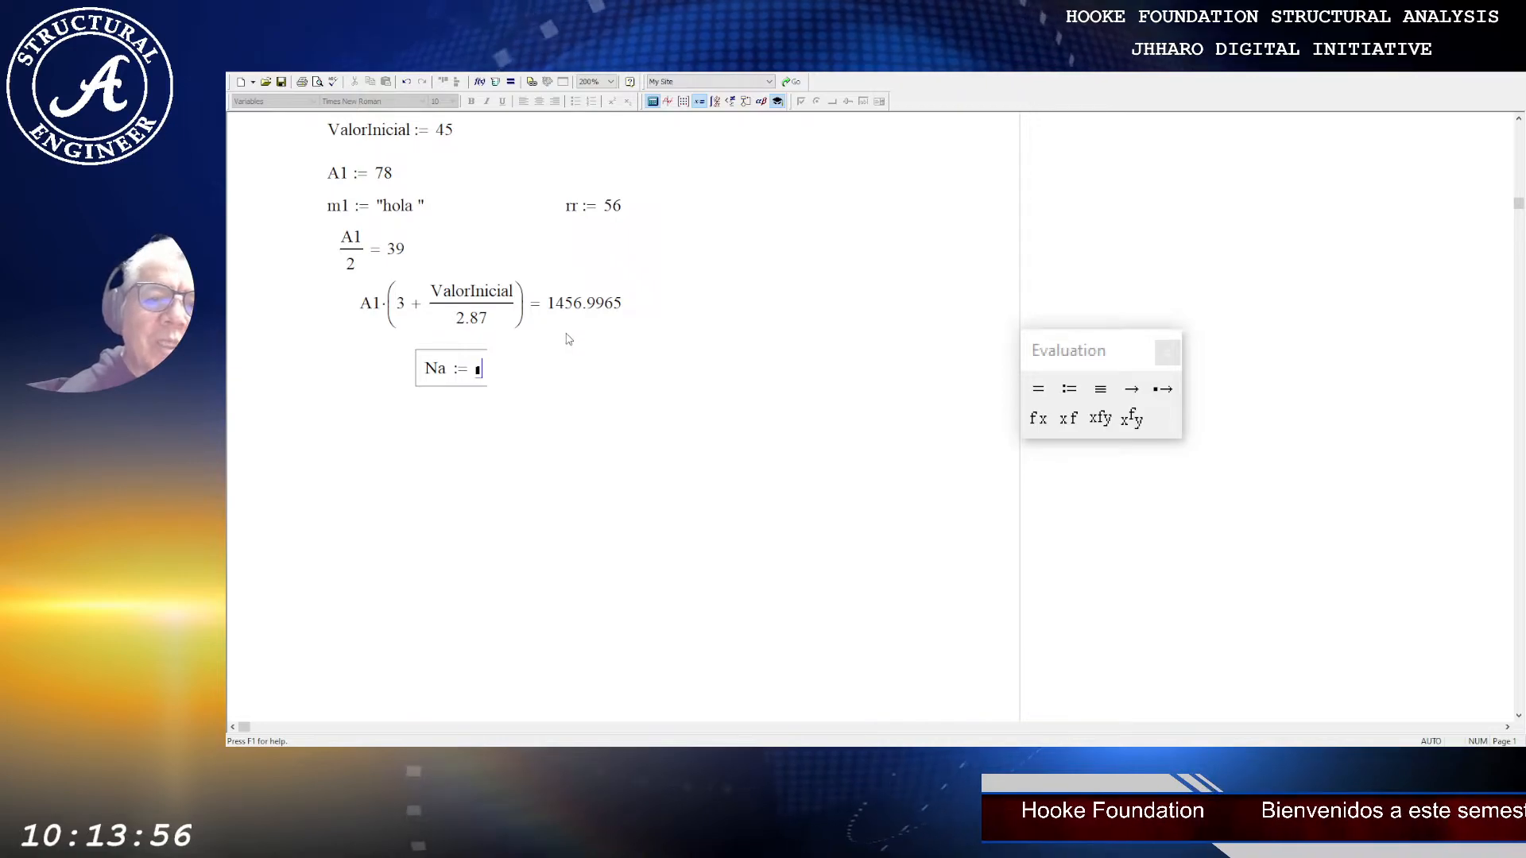
pyautogui.write('14')
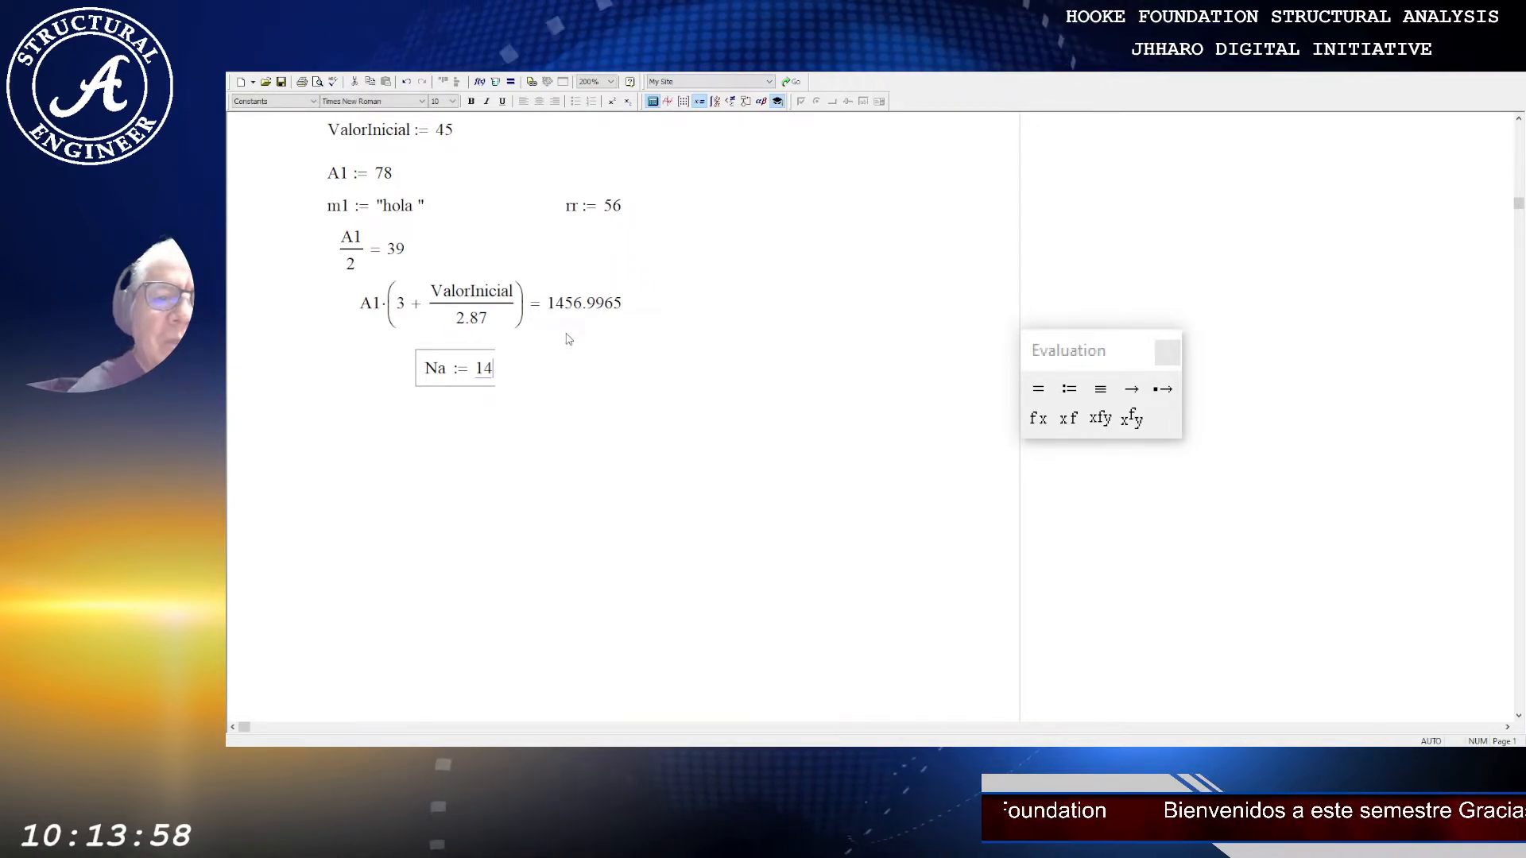
pyautogui.write('56')
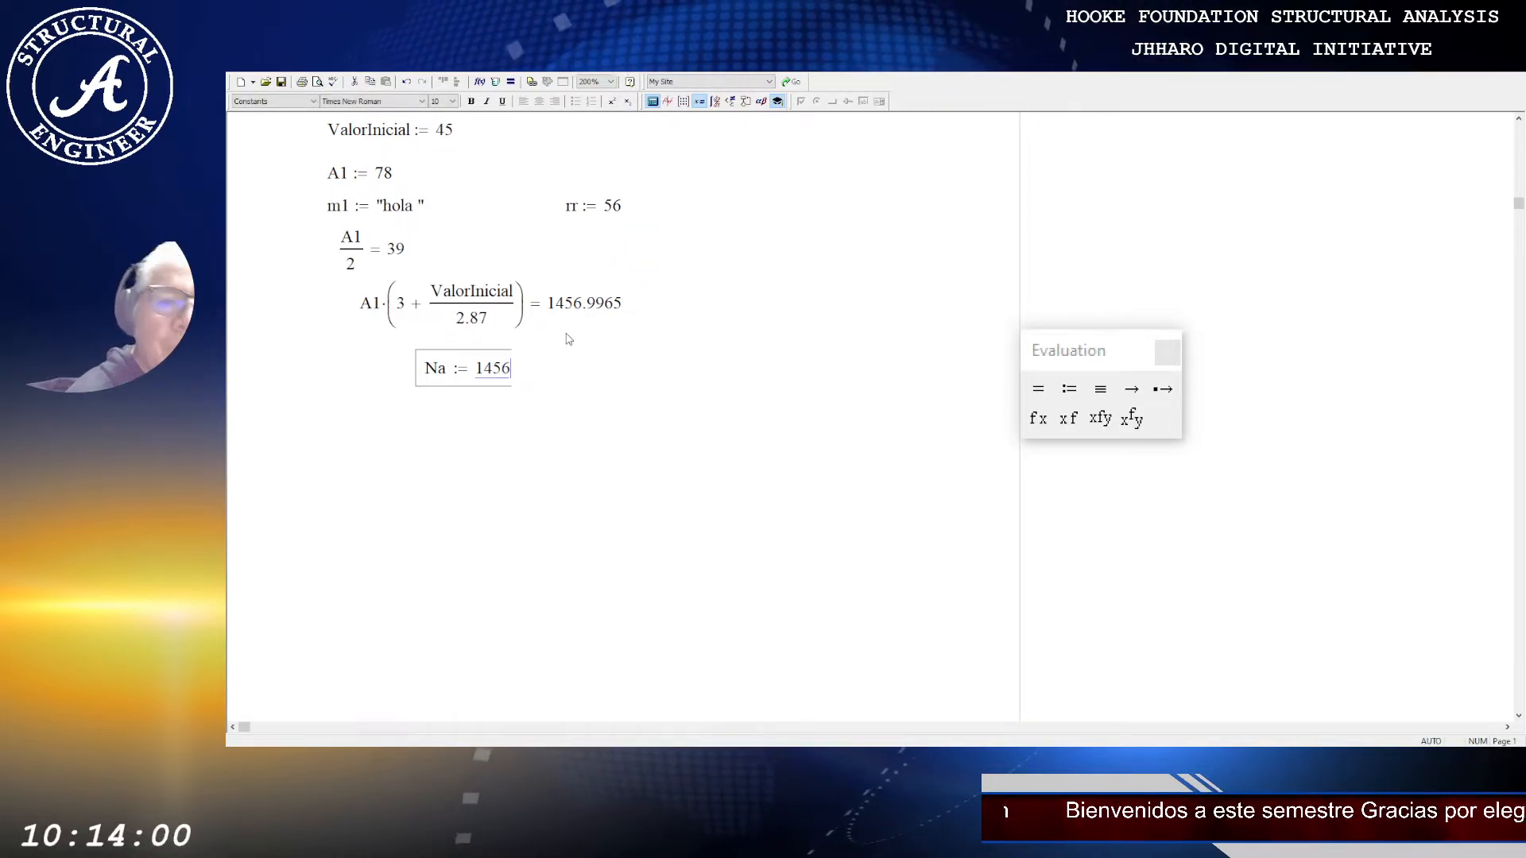
pyautogui.write('.99')
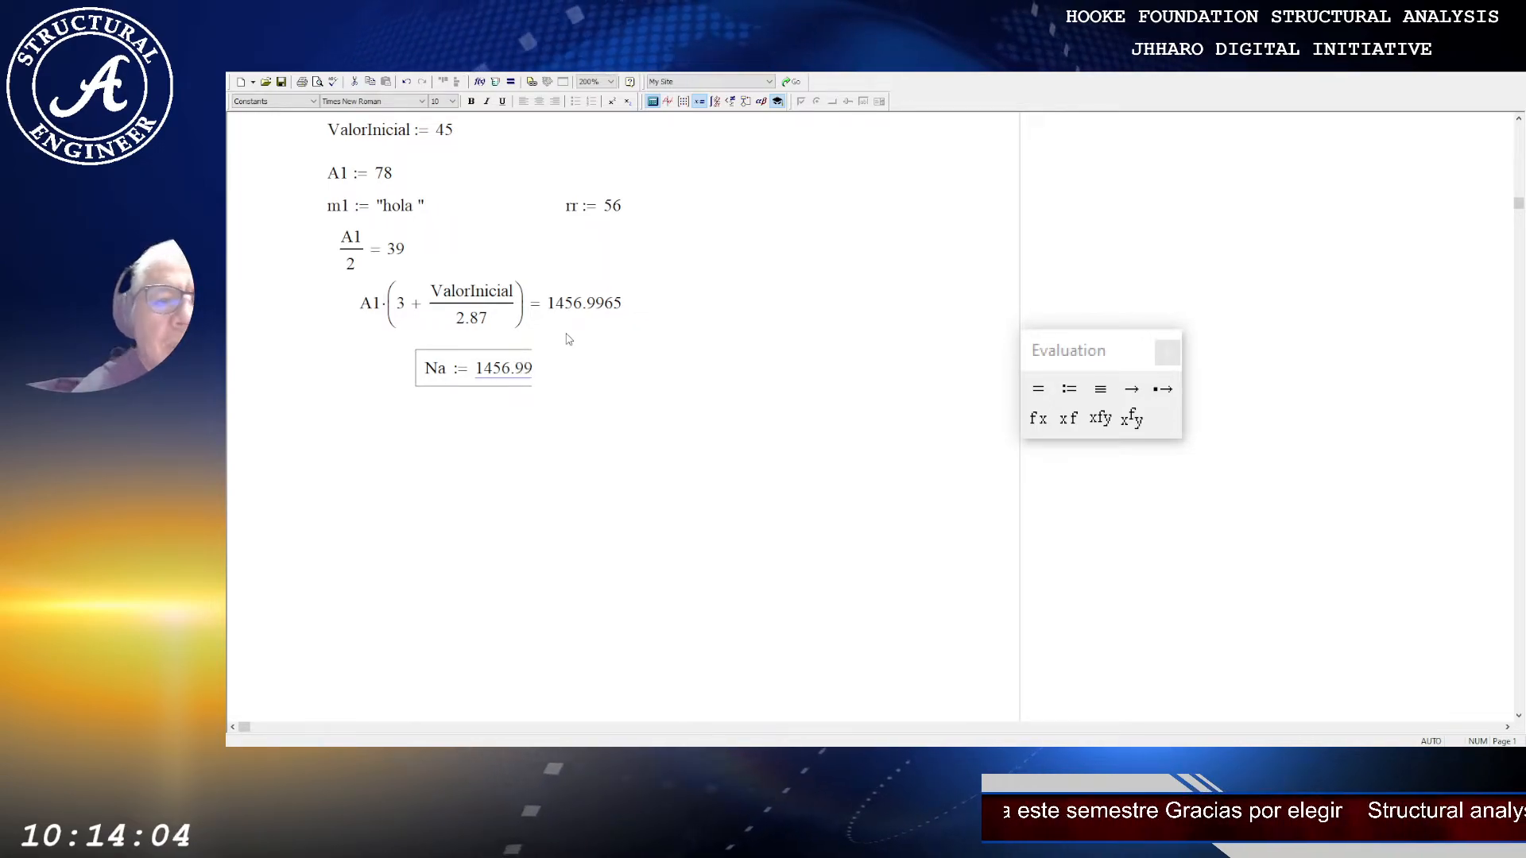
pyautogui.write('65')
pyautogui.press('Return')
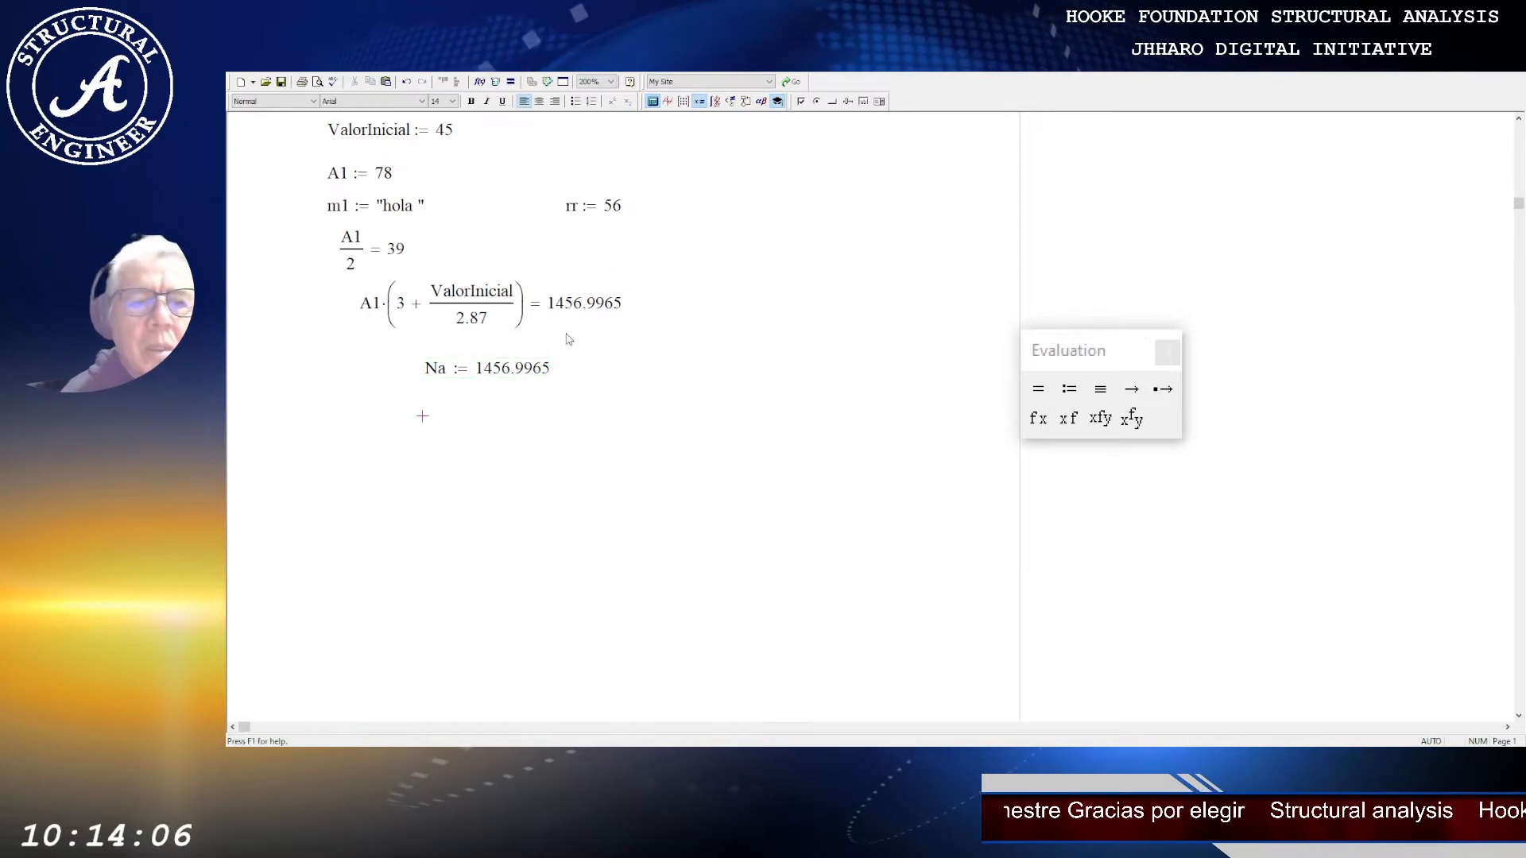
# Step: Format the A1 expression's result to show ten decimal places
pyautogui.click(535, 382)
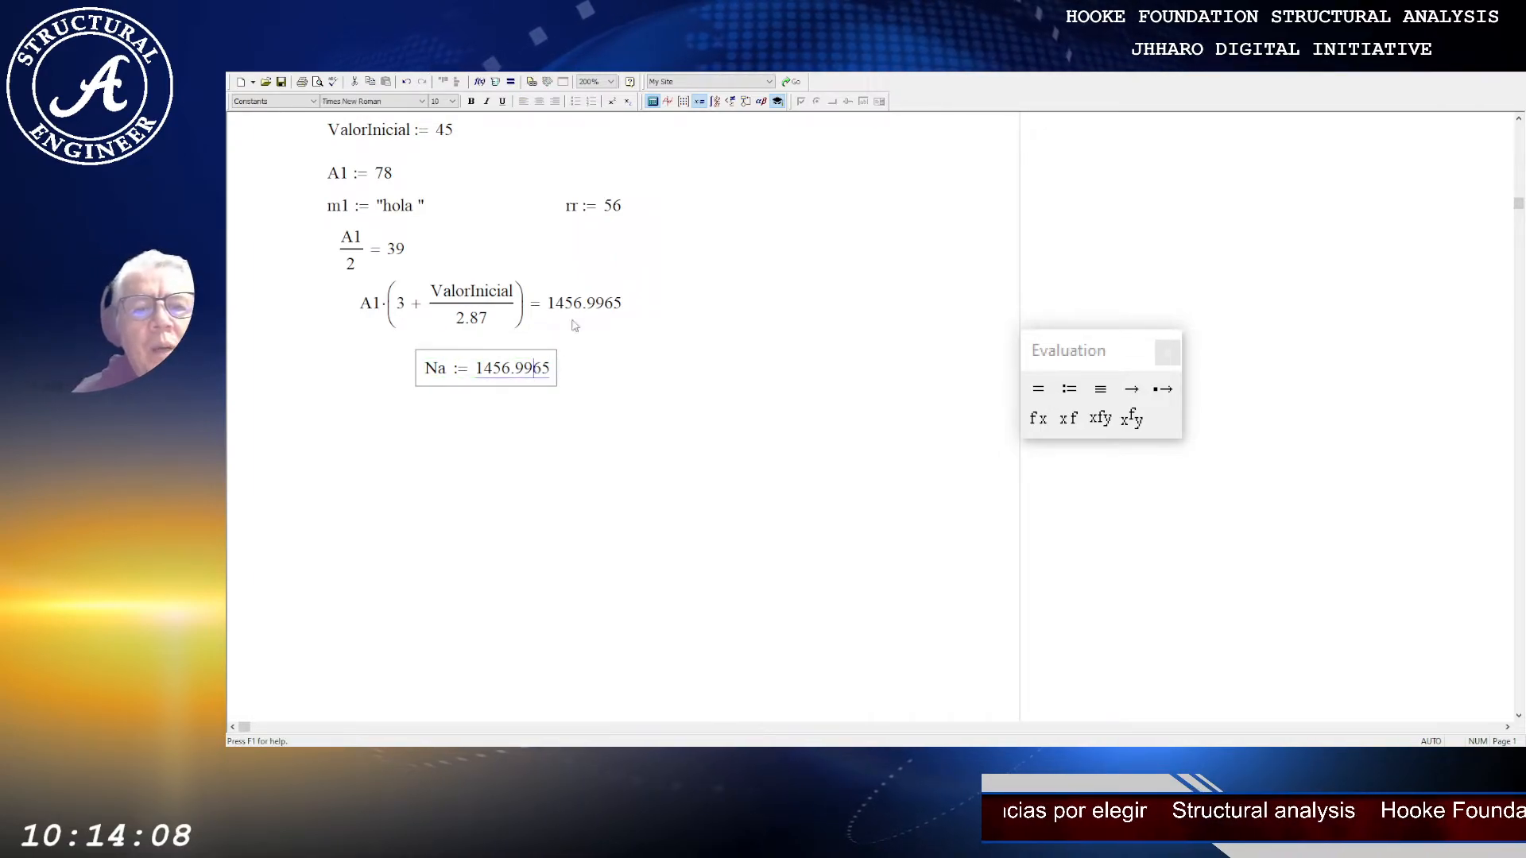
pyautogui.click(582, 312)
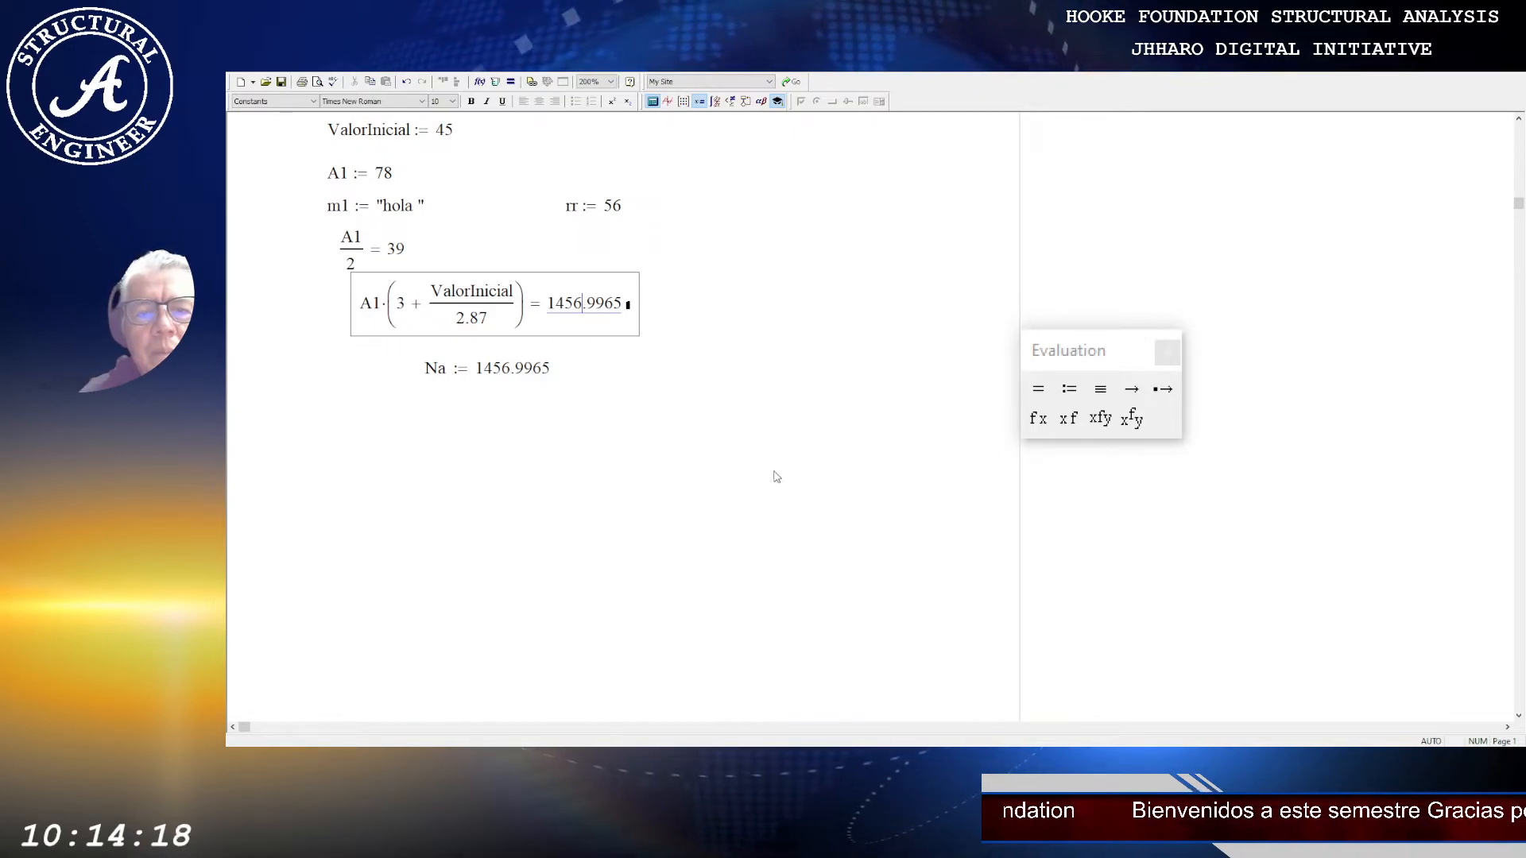
pyautogui.click(521, 459)
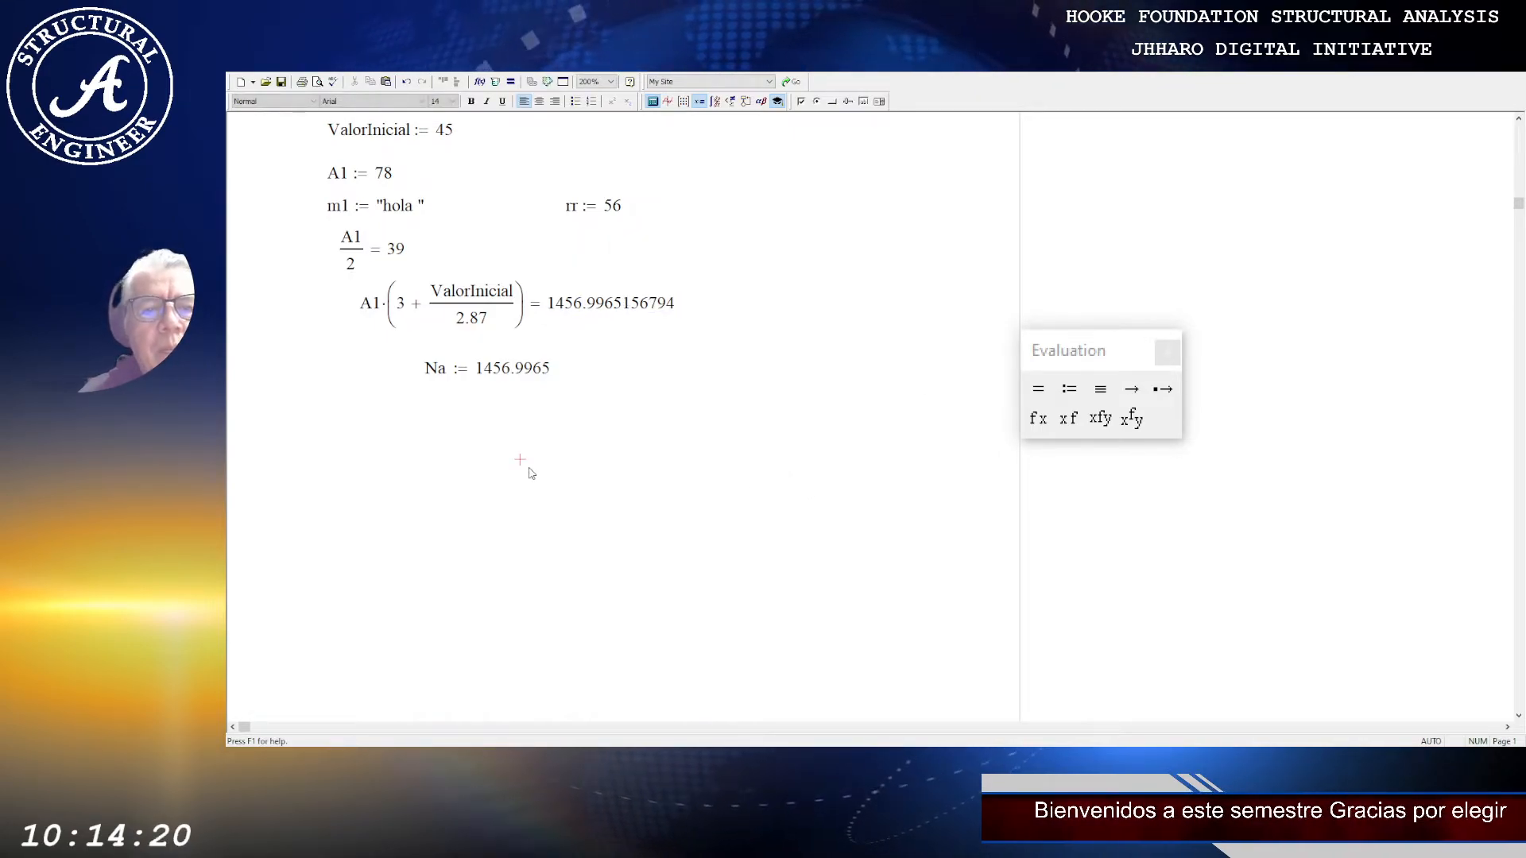
# Step: Compare Na's assigned value with the A1 expression's full result, and examine the terms of the formula that produces it
pyautogui.click(549, 366)
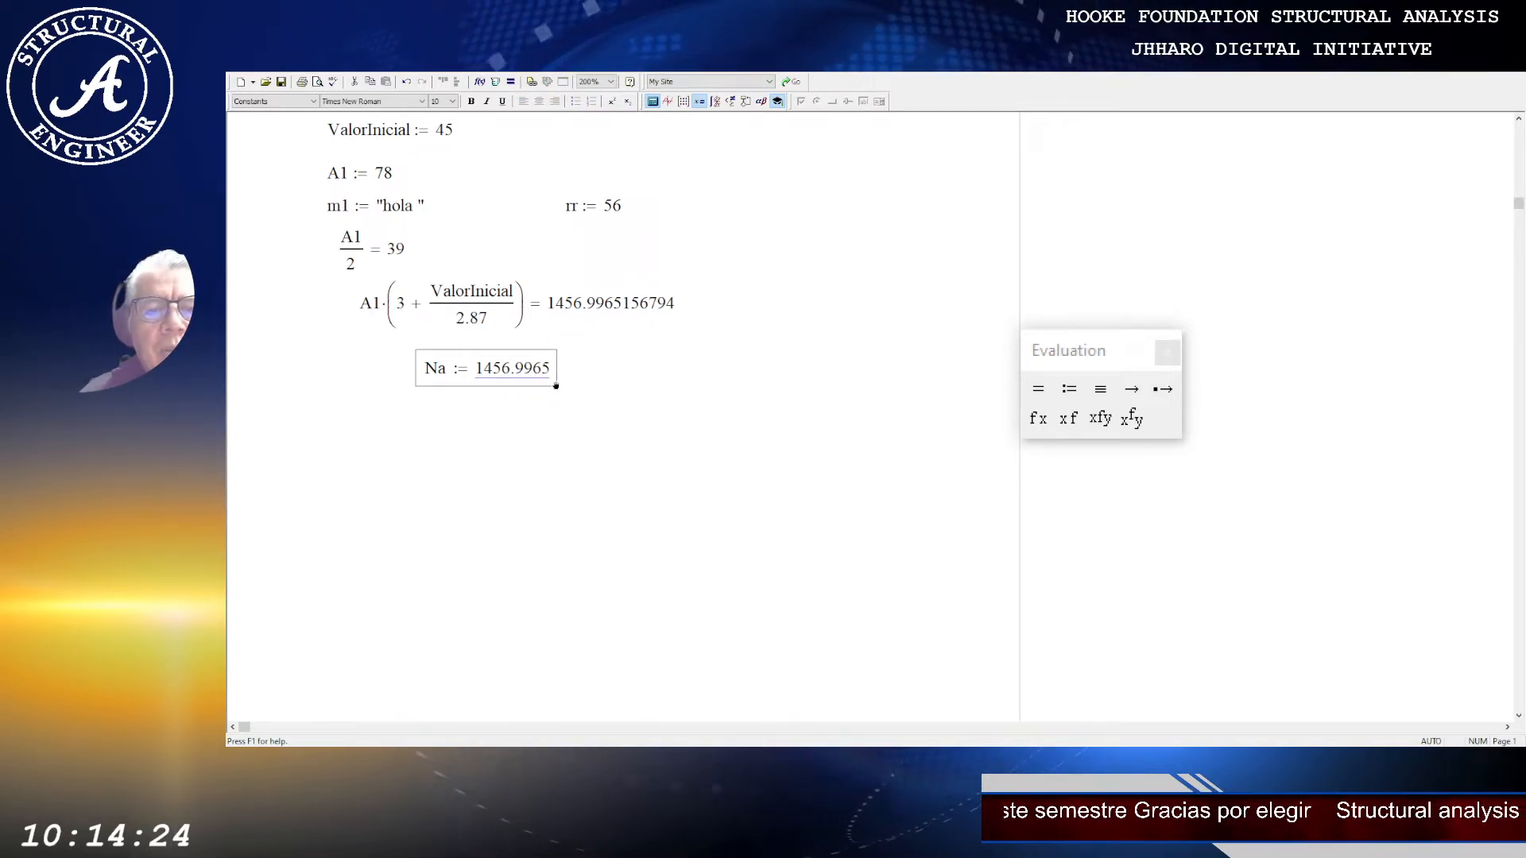
pyautogui.click(593, 313)
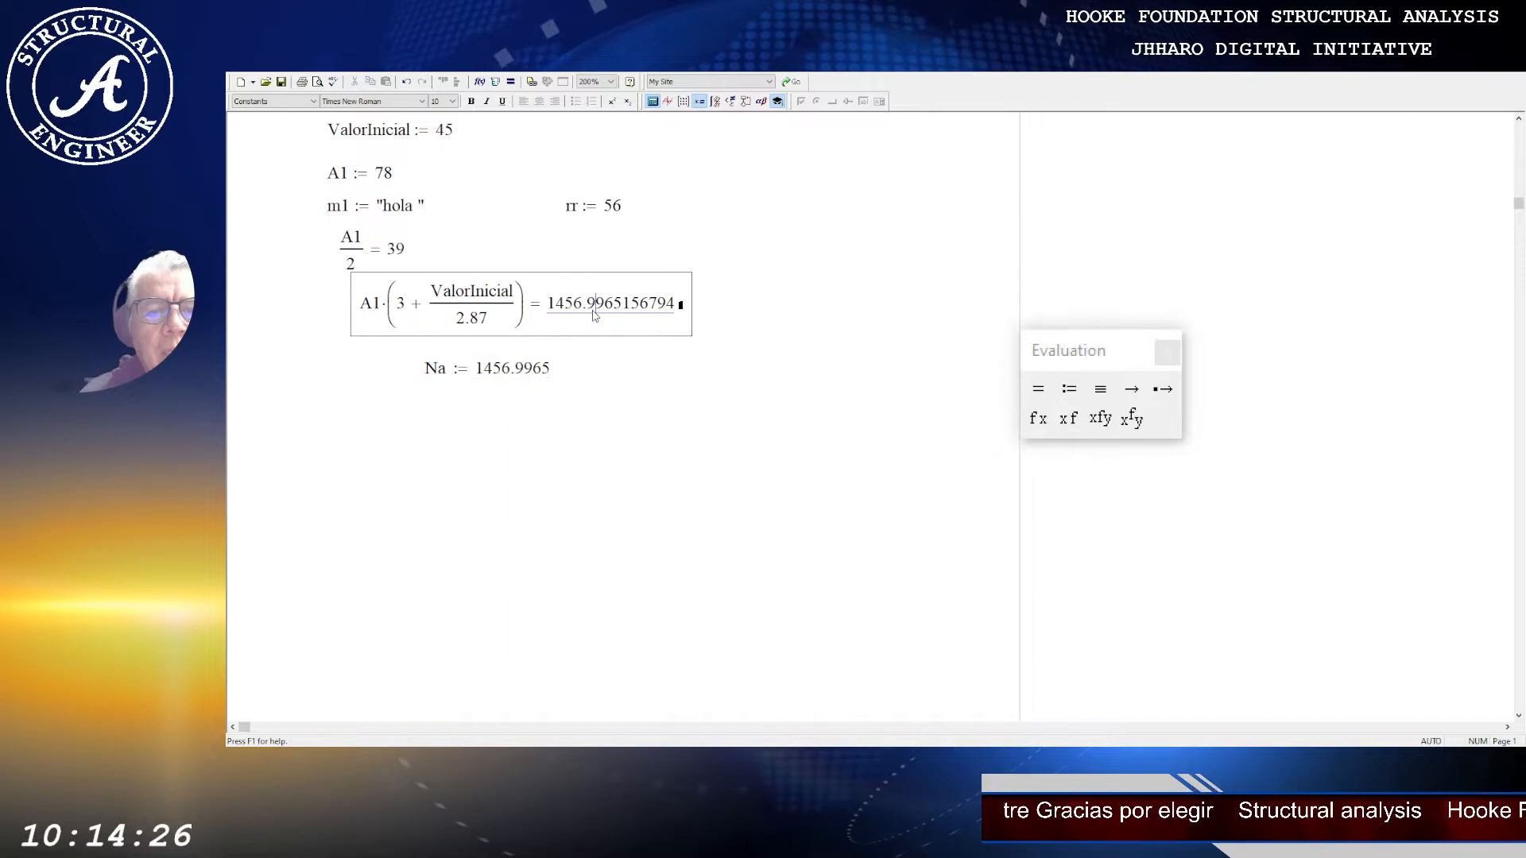
pyautogui.doubleClick(578, 310)
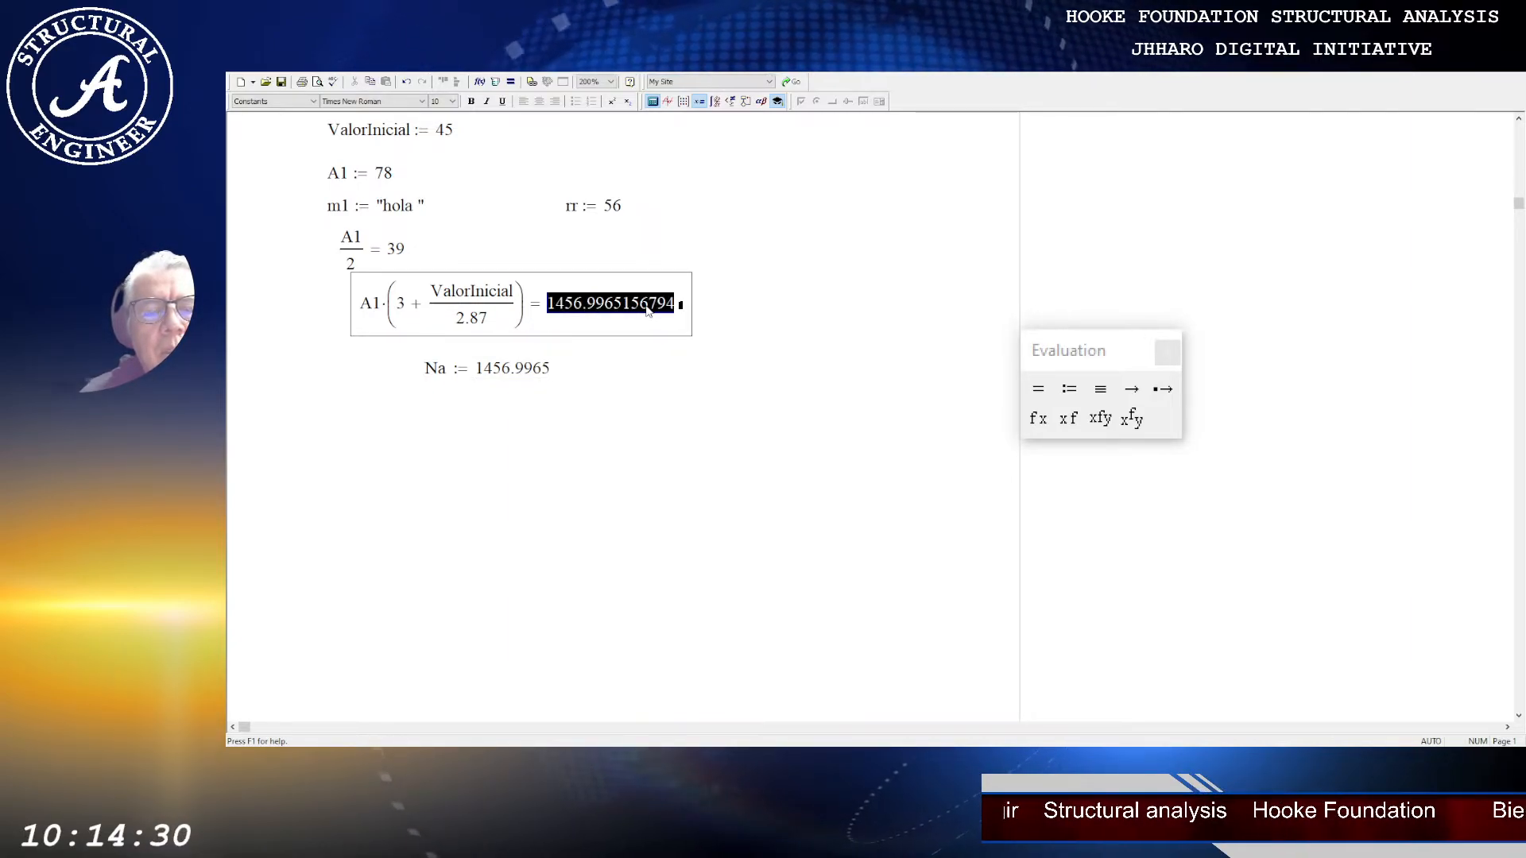
pyautogui.click(519, 405)
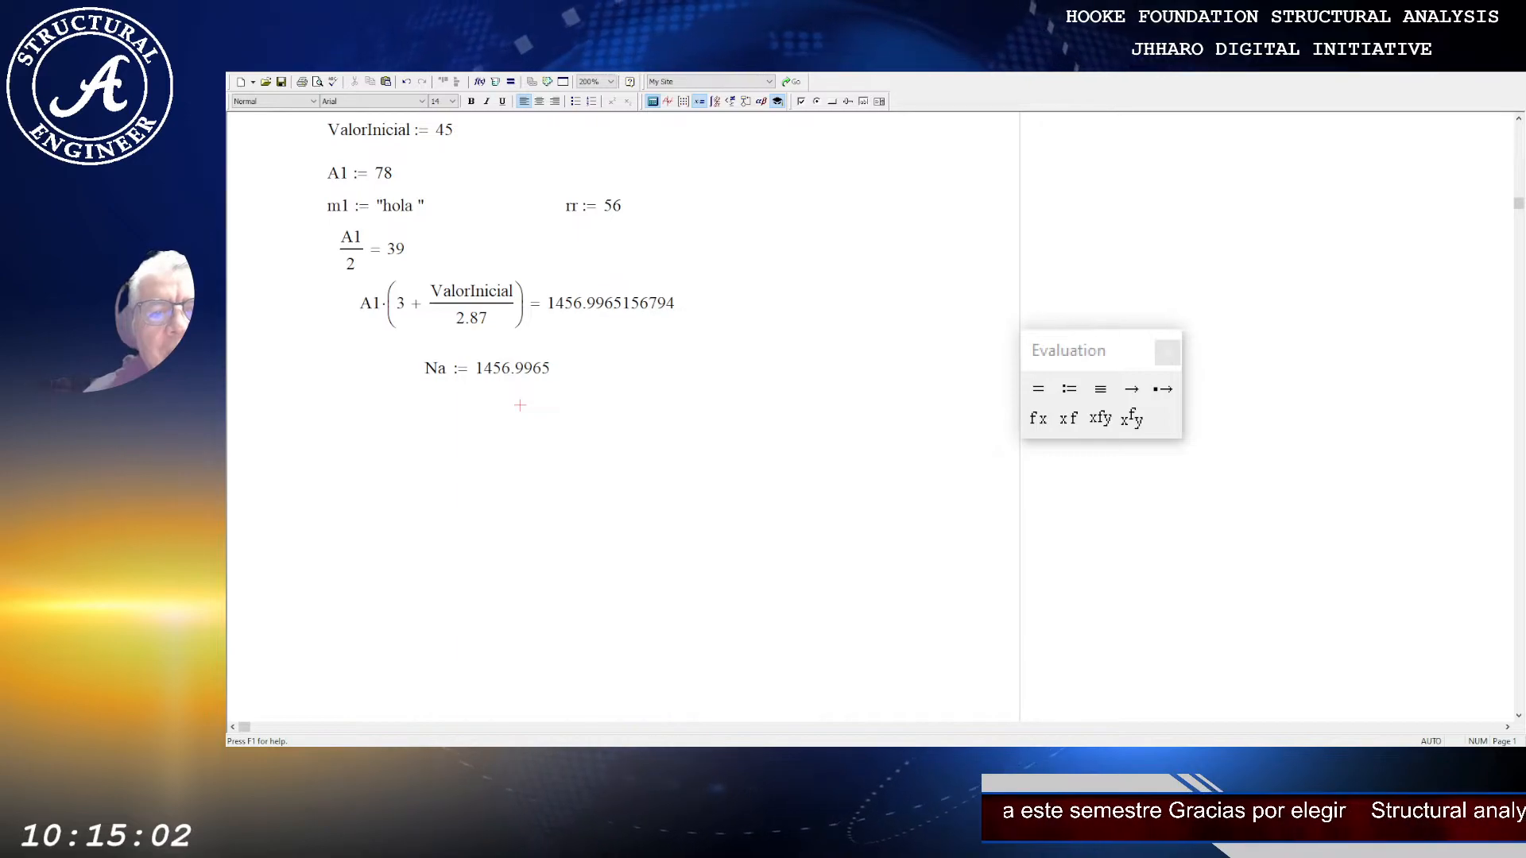
pyautogui.click(591, 310)
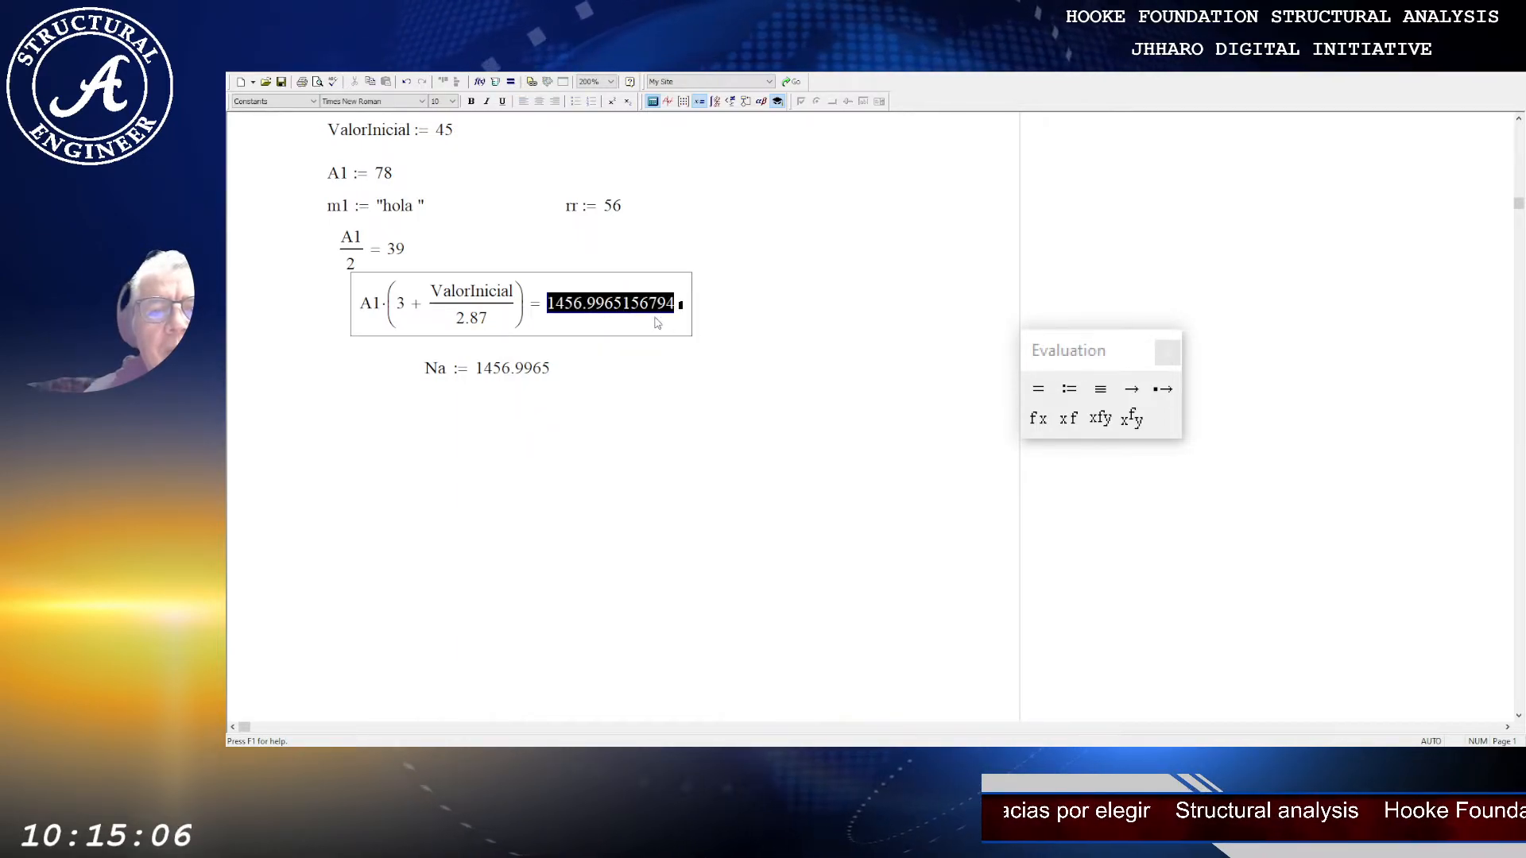
pyautogui.click(365, 310)
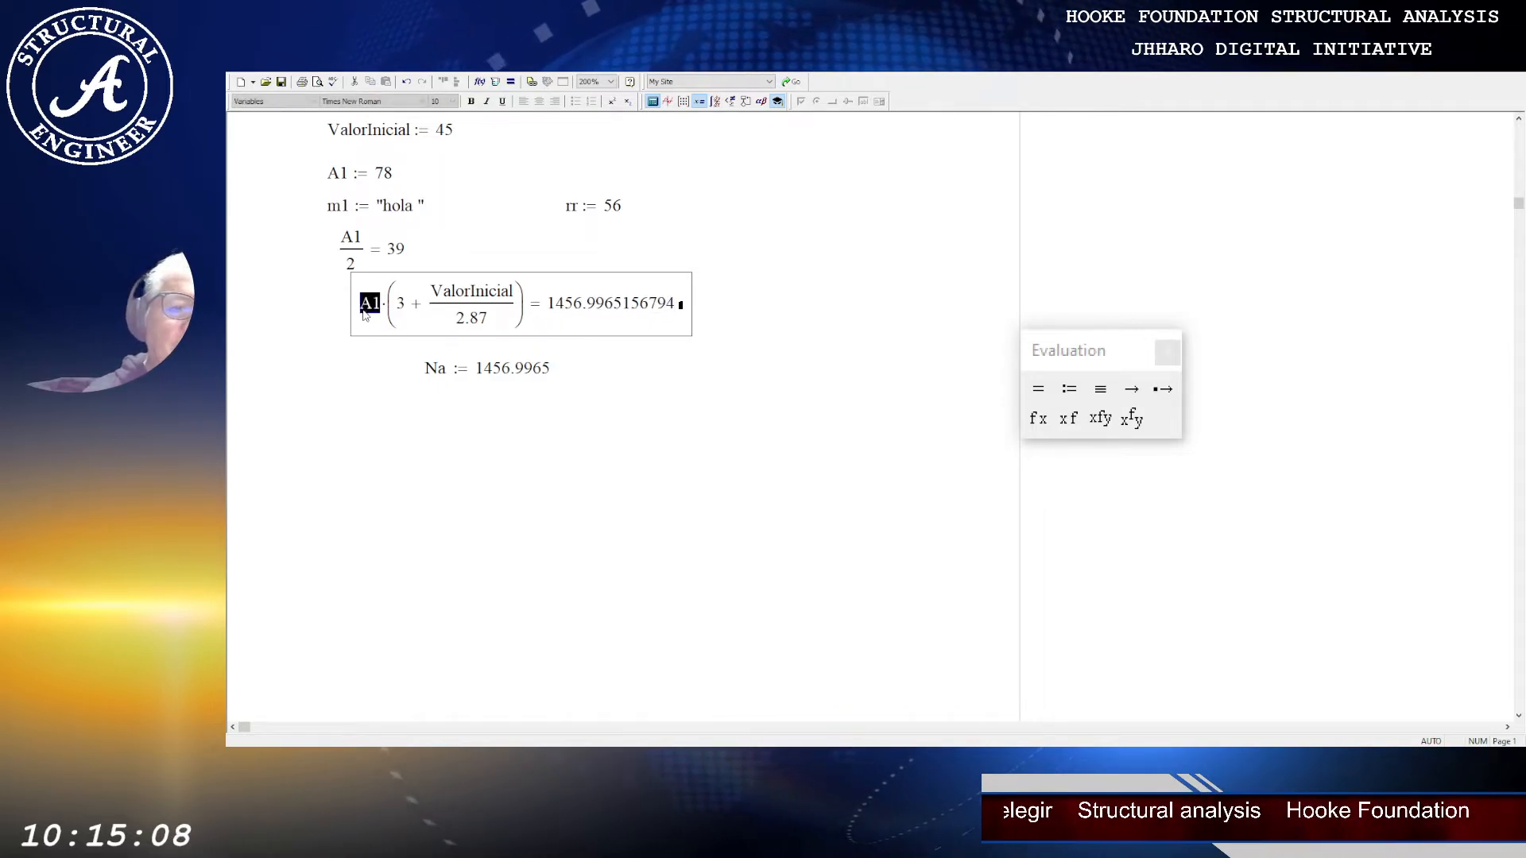
pyautogui.moveTo(363, 311); pyautogui.dragTo(483, 315)
pyautogui.click(623, 391)
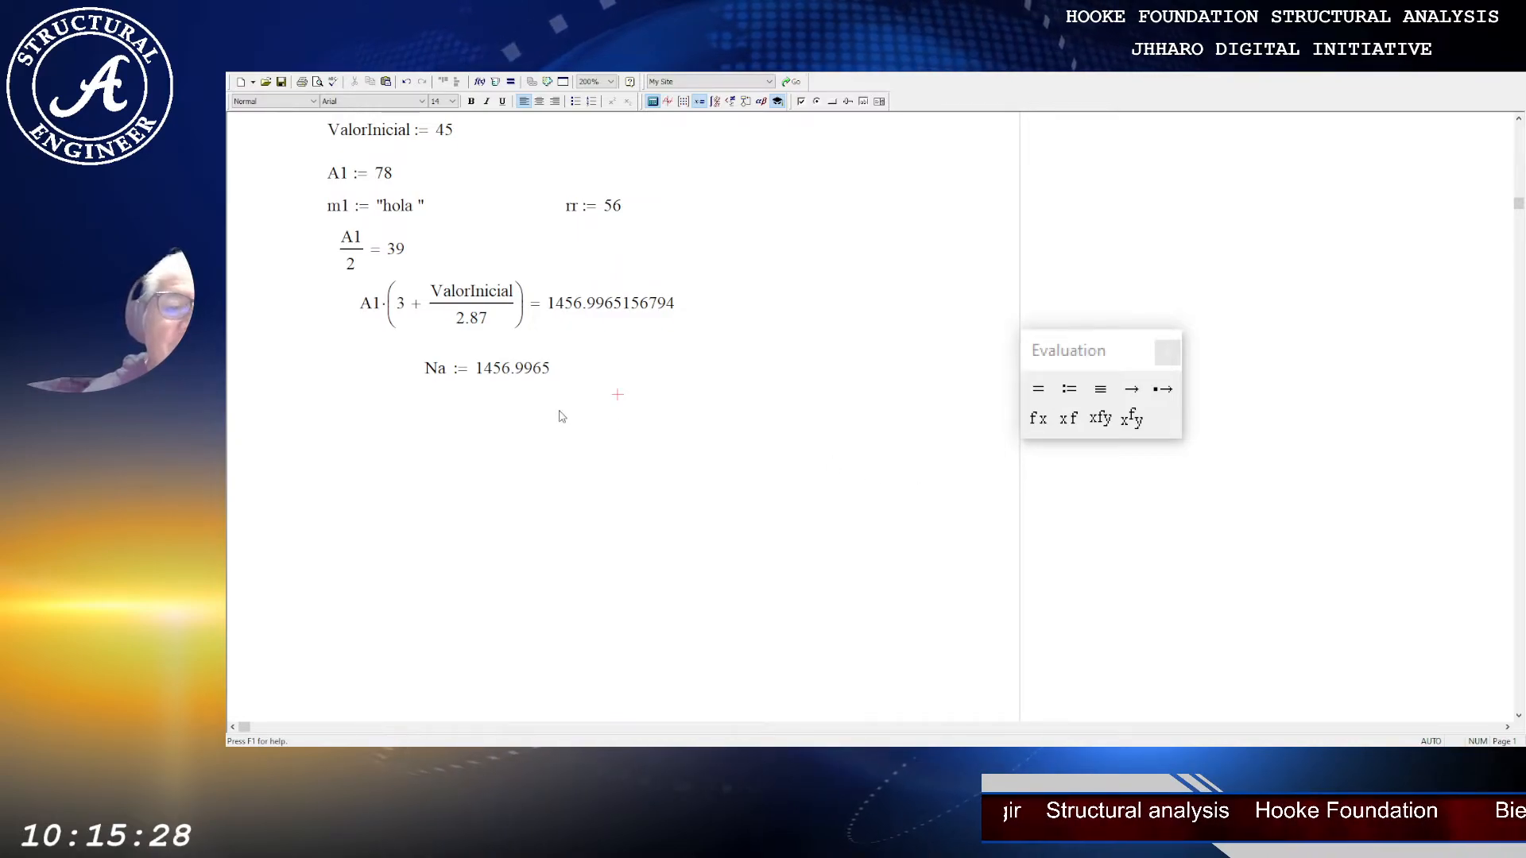
pyautogui.scroll(1, 425, 295)
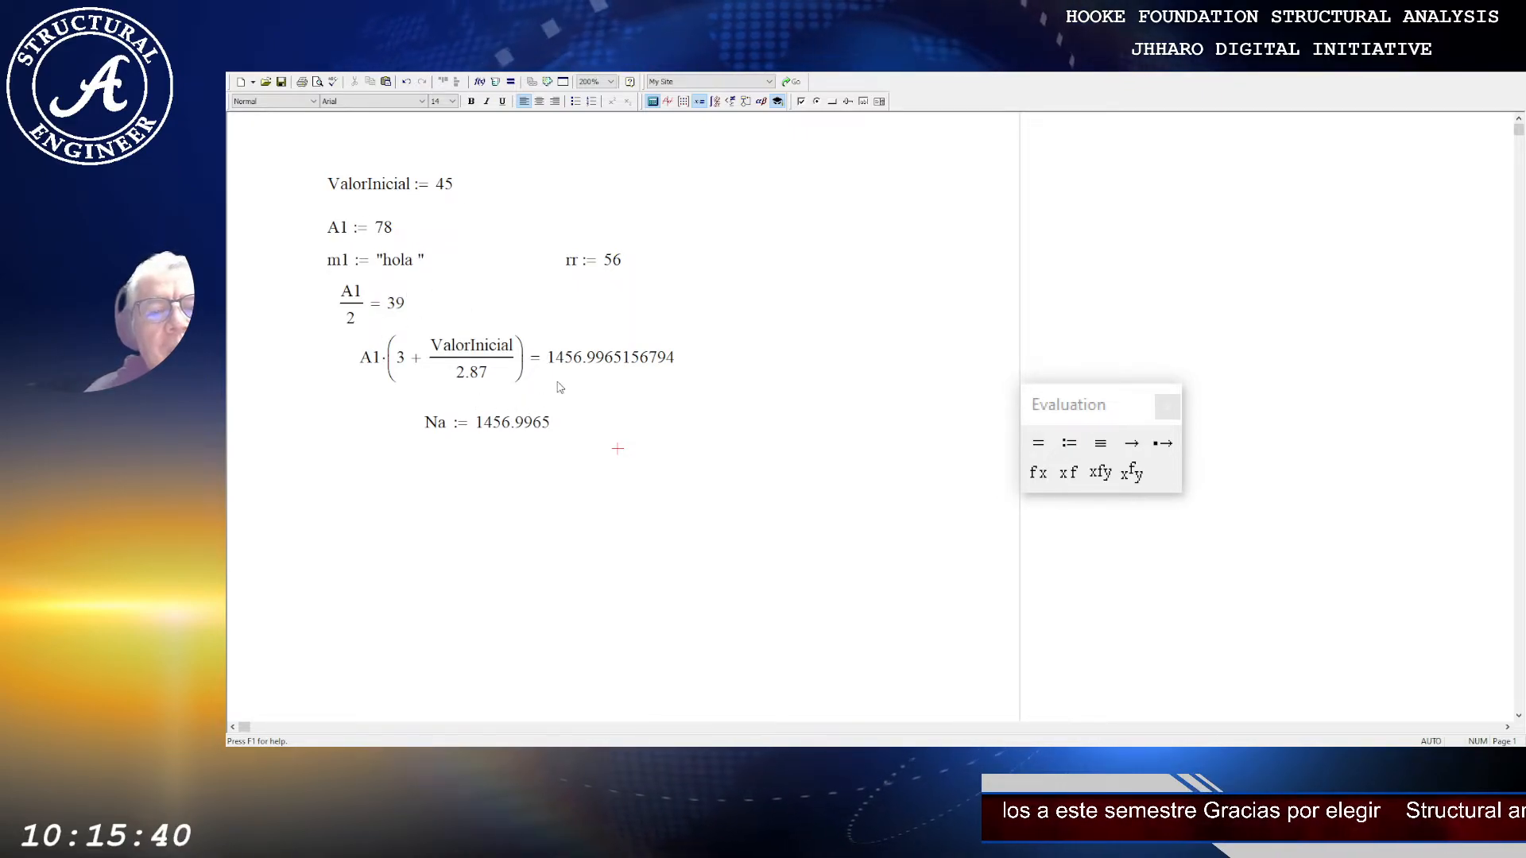
pyautogui.scroll(-2, 493, 355)
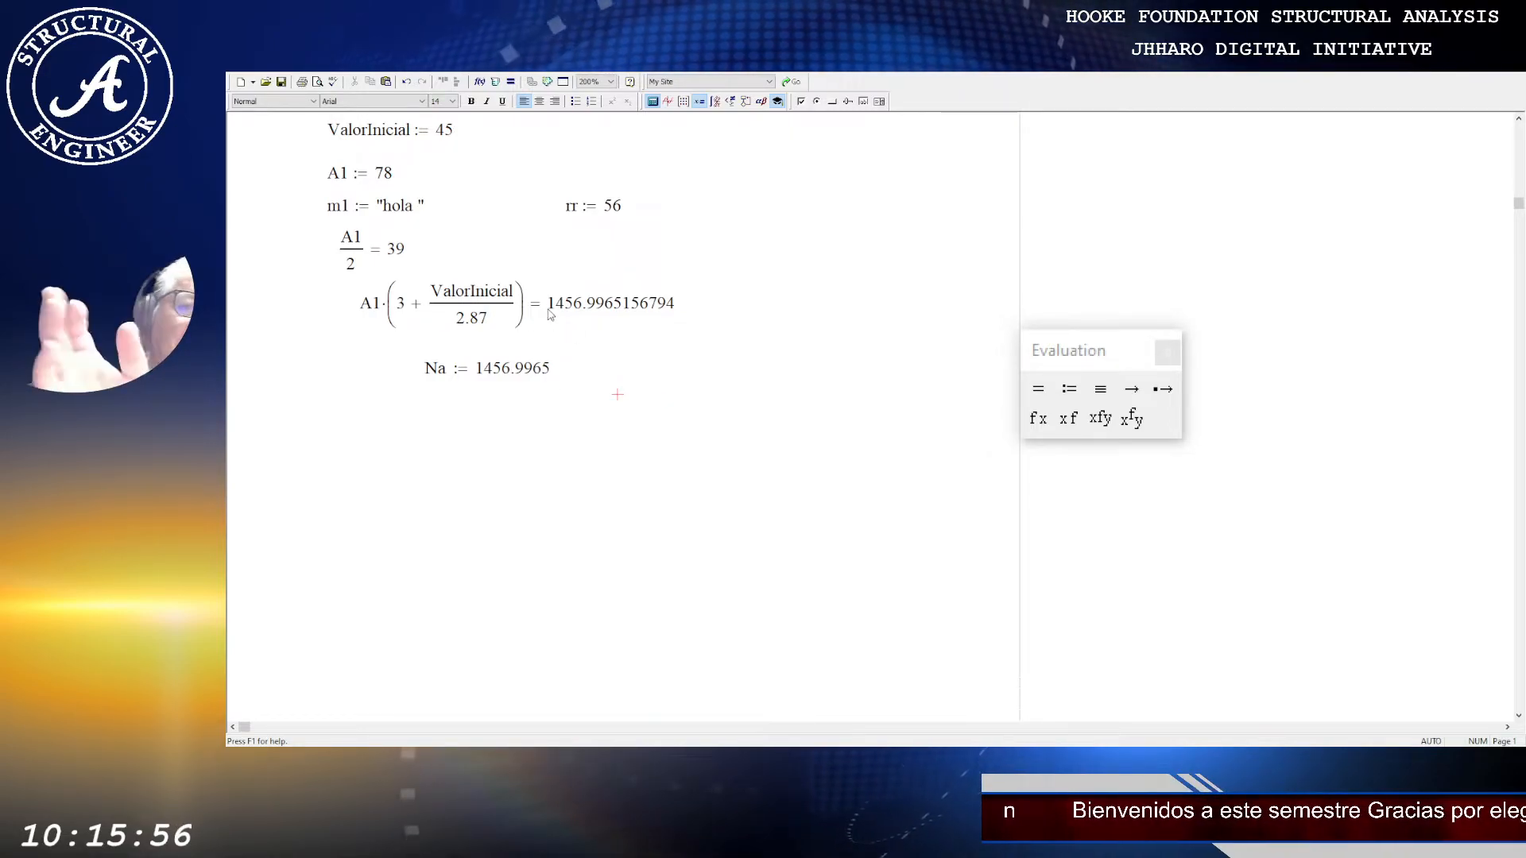
pyautogui.scroll(1, 469, 197)
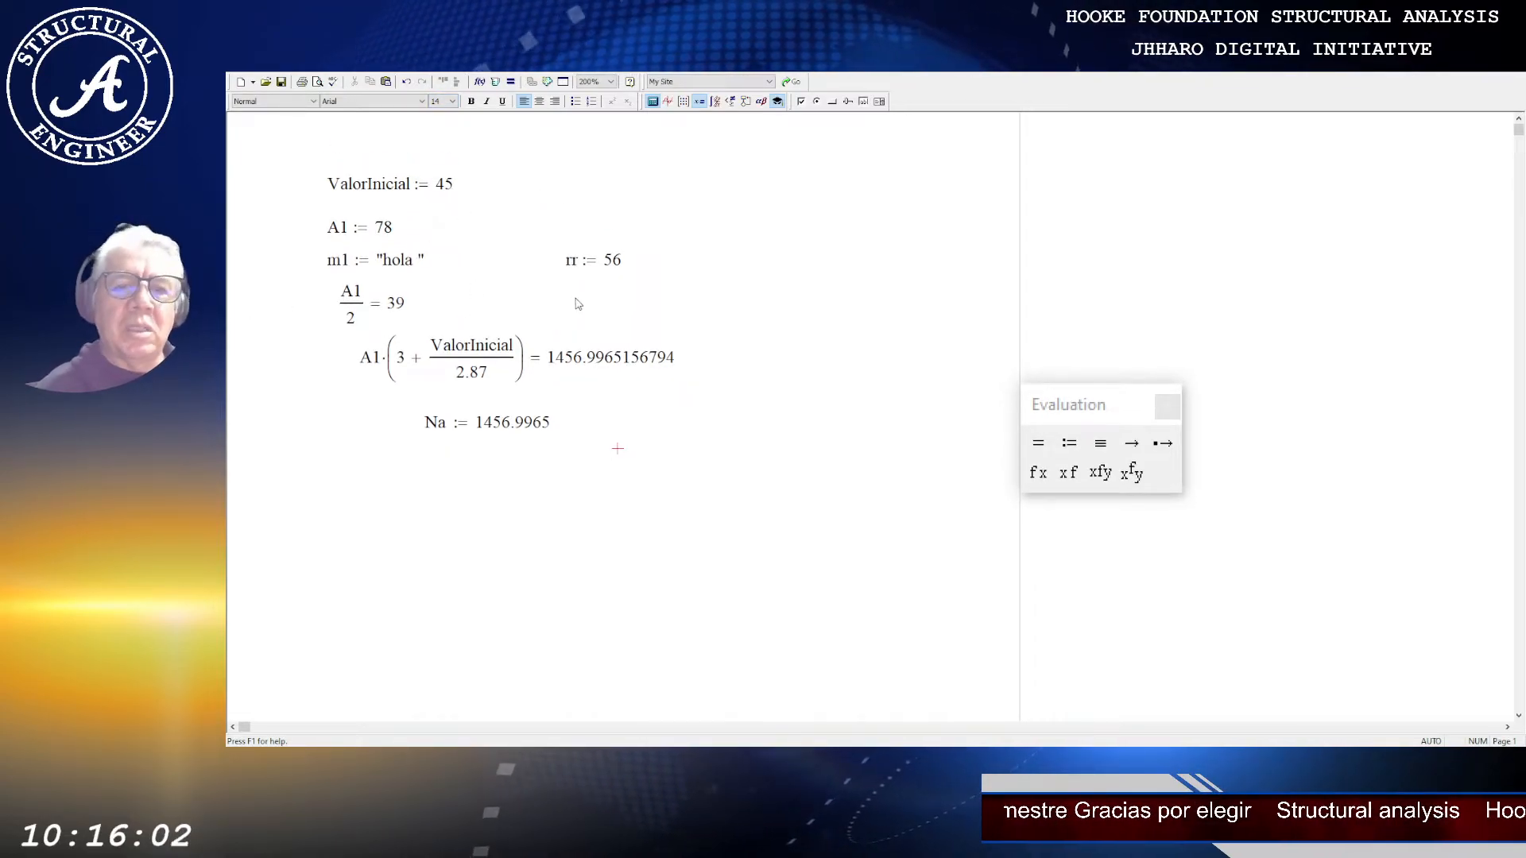
pyautogui.scroll(-2, 504, 262)
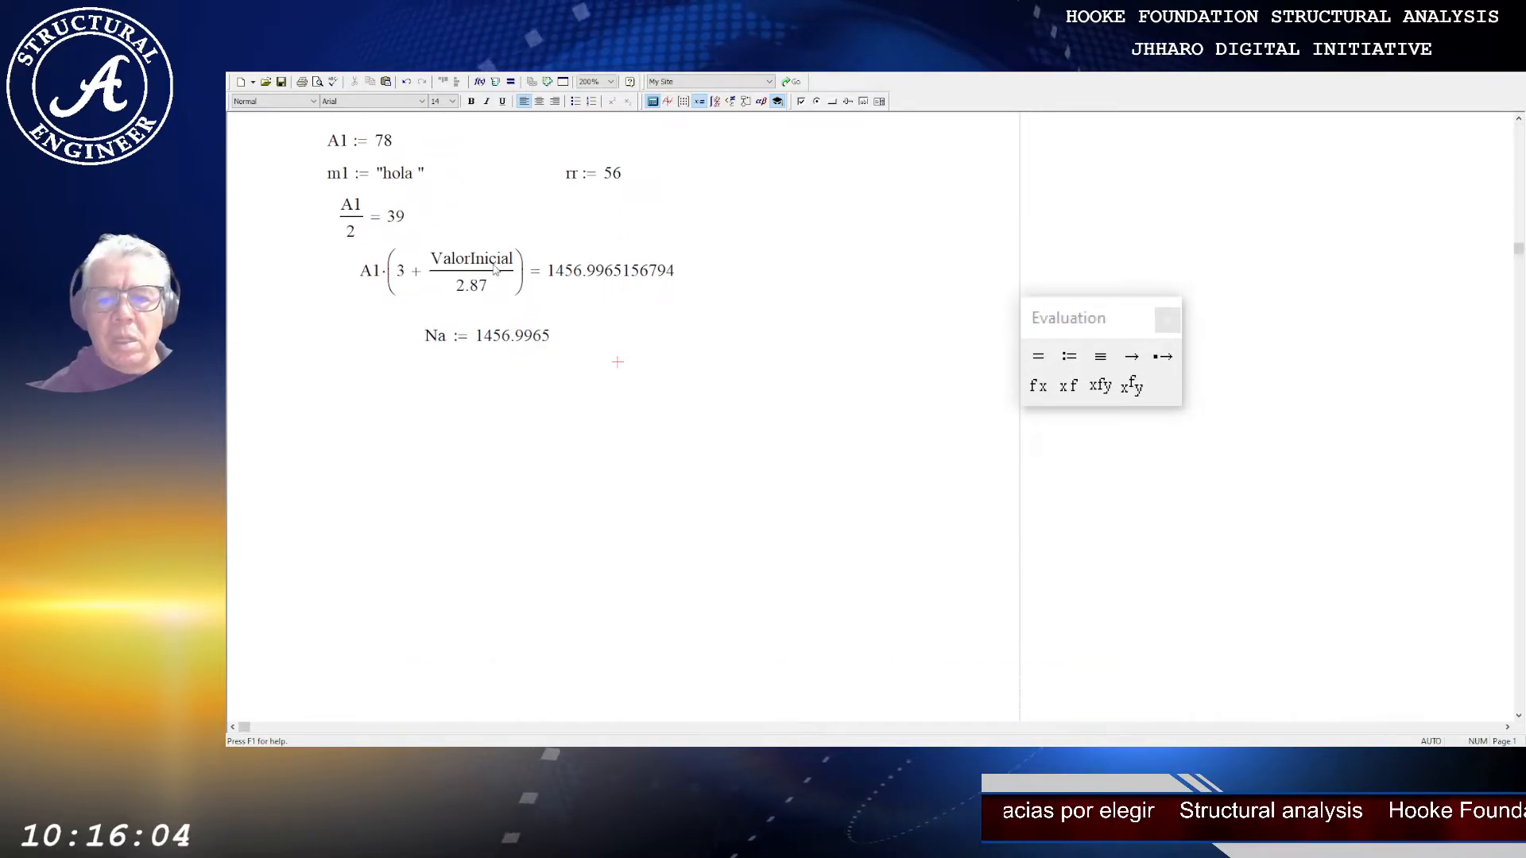
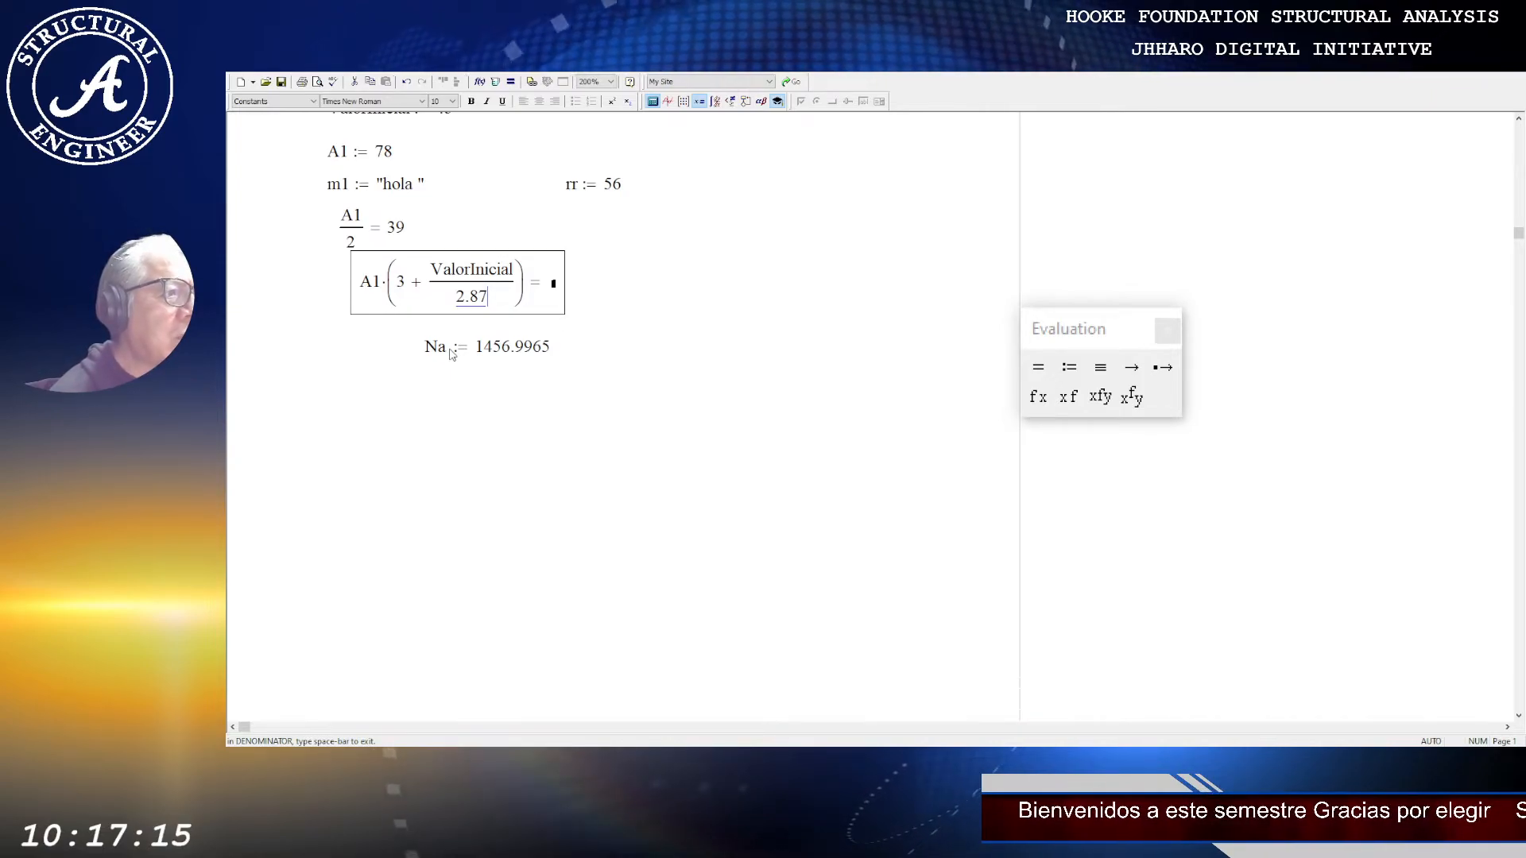
# Step: Multiply the 2.87 denominator under ValorInicial in the A1 expression by 5
pyautogui.press('Left')
pyautogui.press('Left')
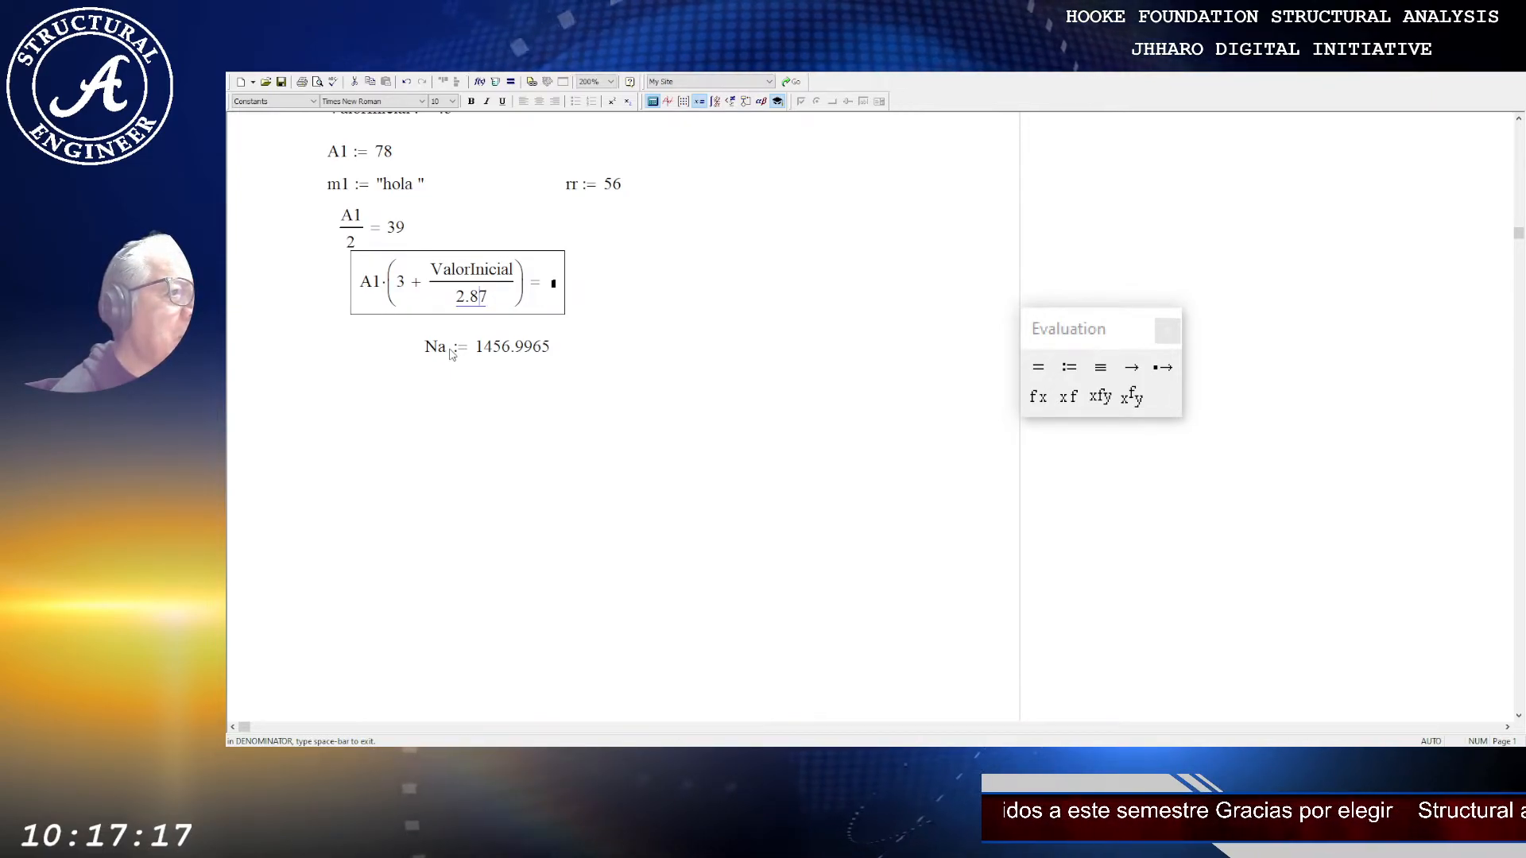
pyautogui.press('Left')
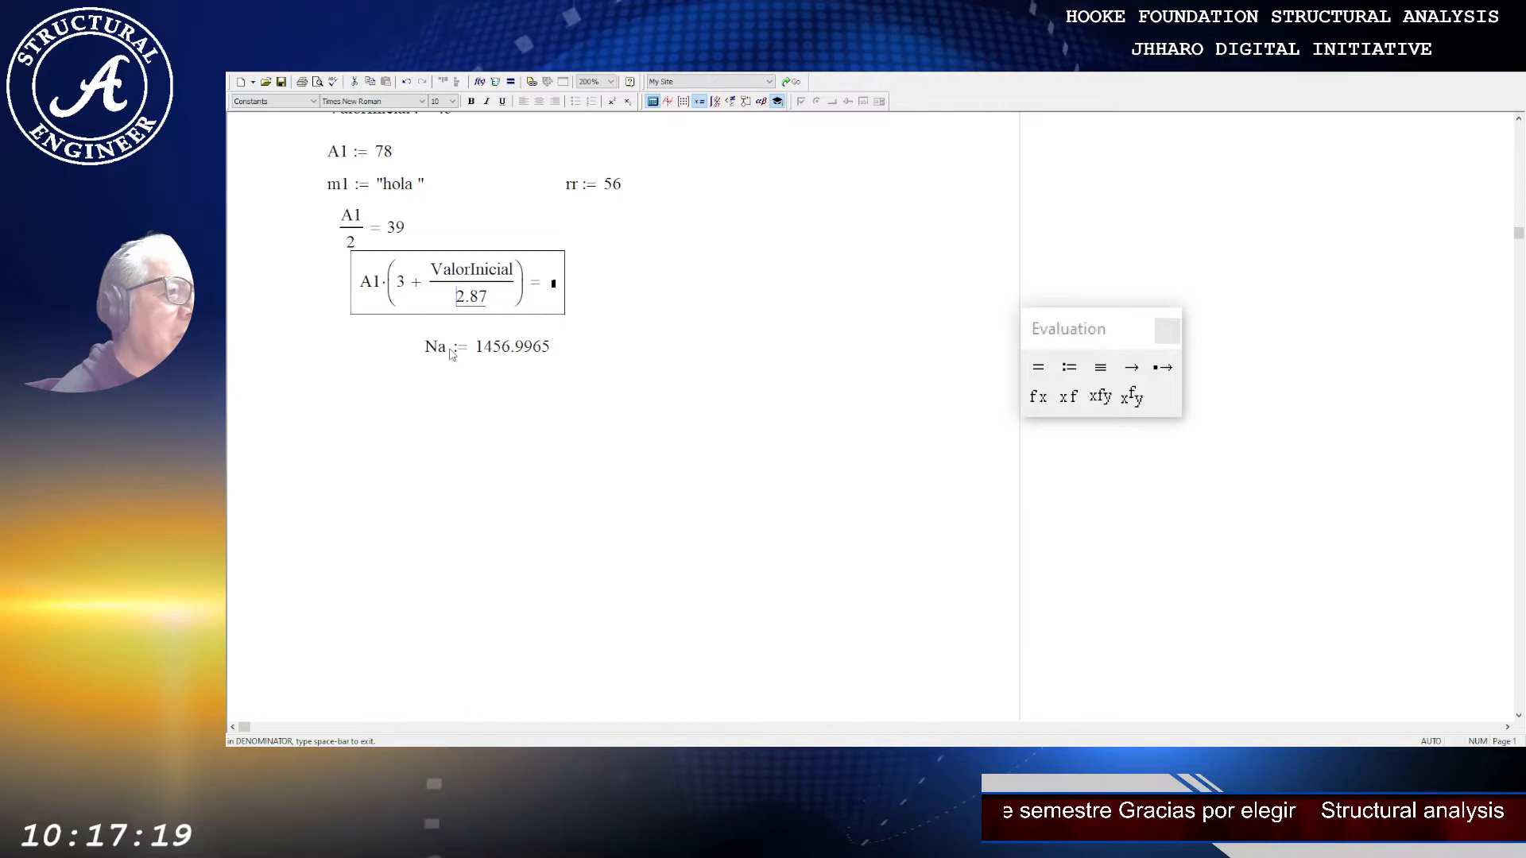
pyautogui.press('Right')
pyautogui.press('Right')
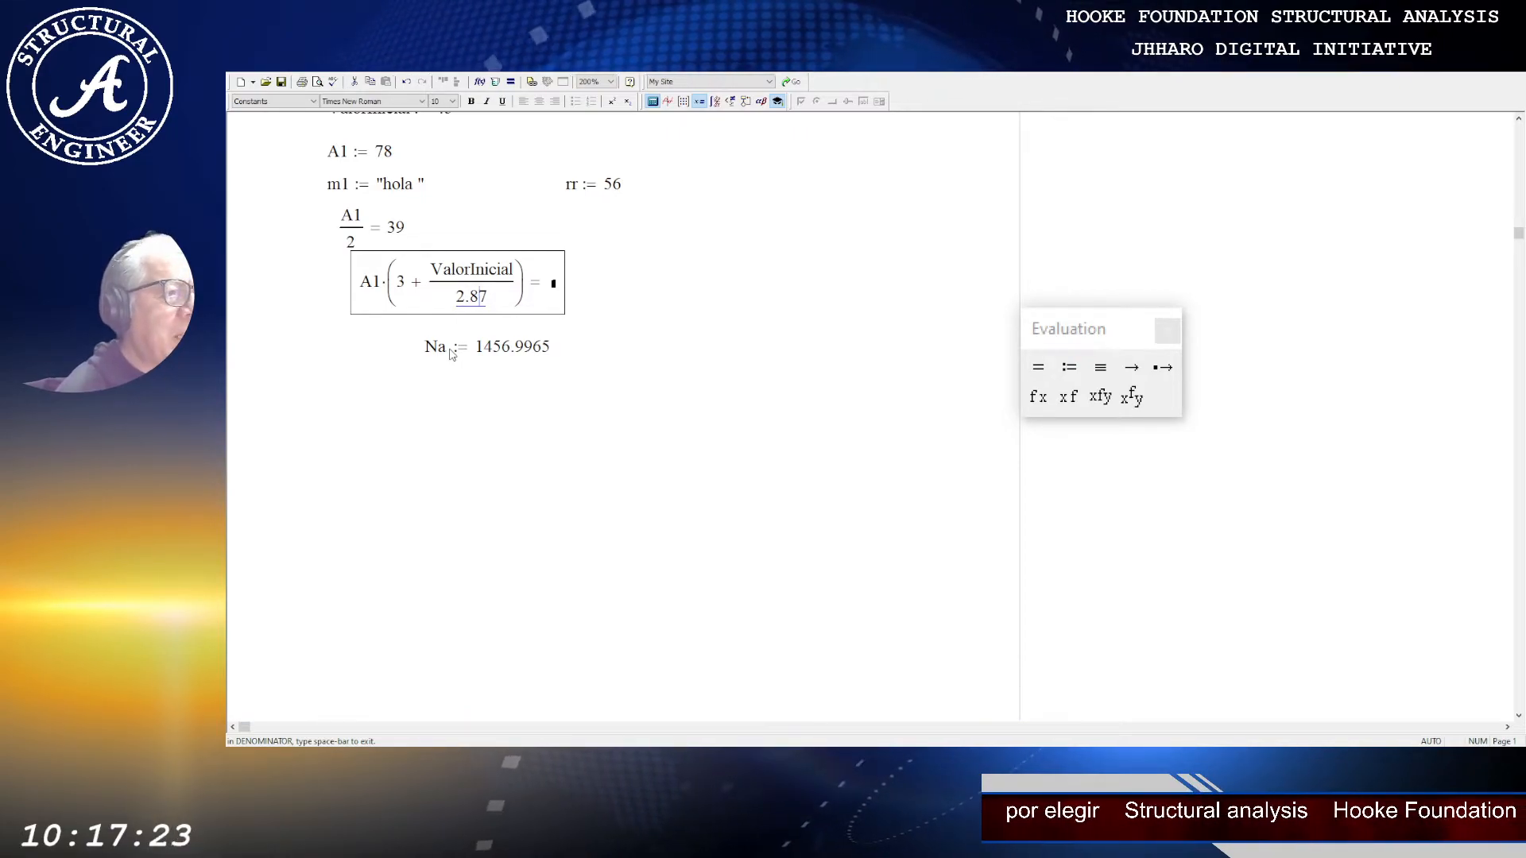
pyautogui.press('Right')
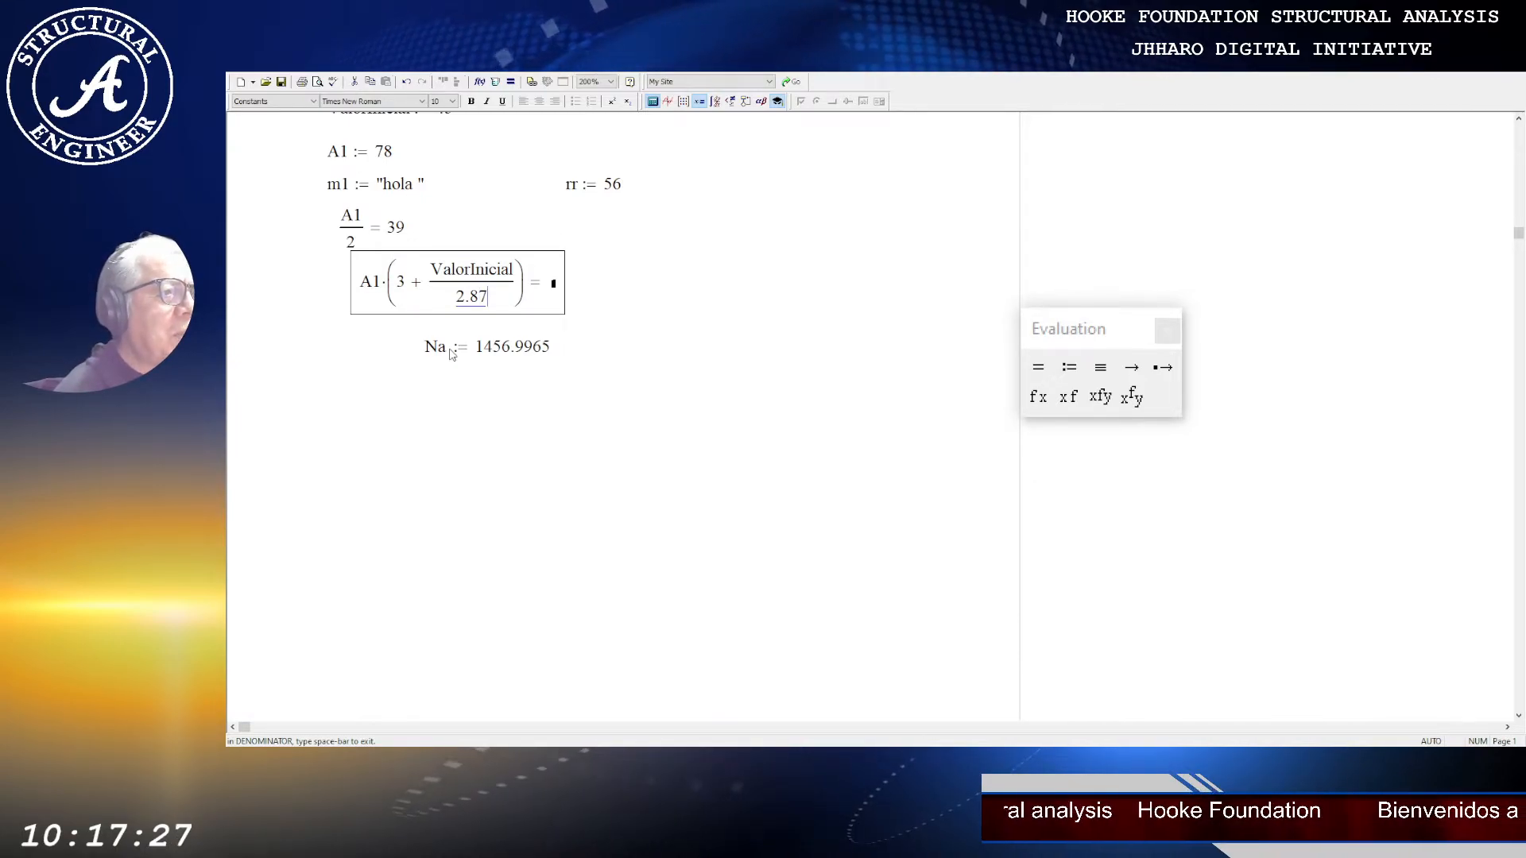
pyautogui.write('*')
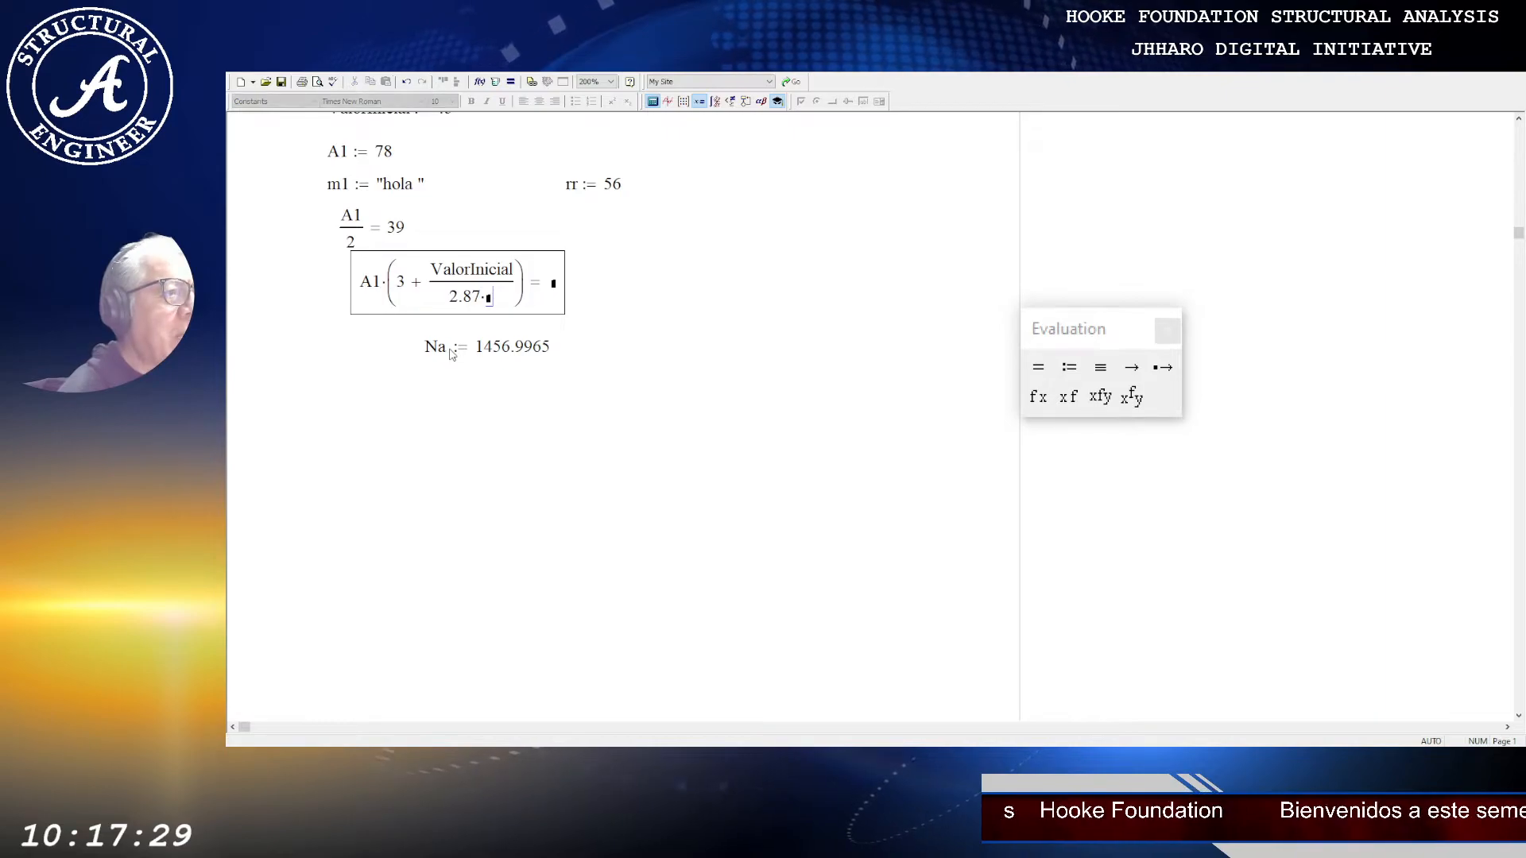
pyautogui.write('5')
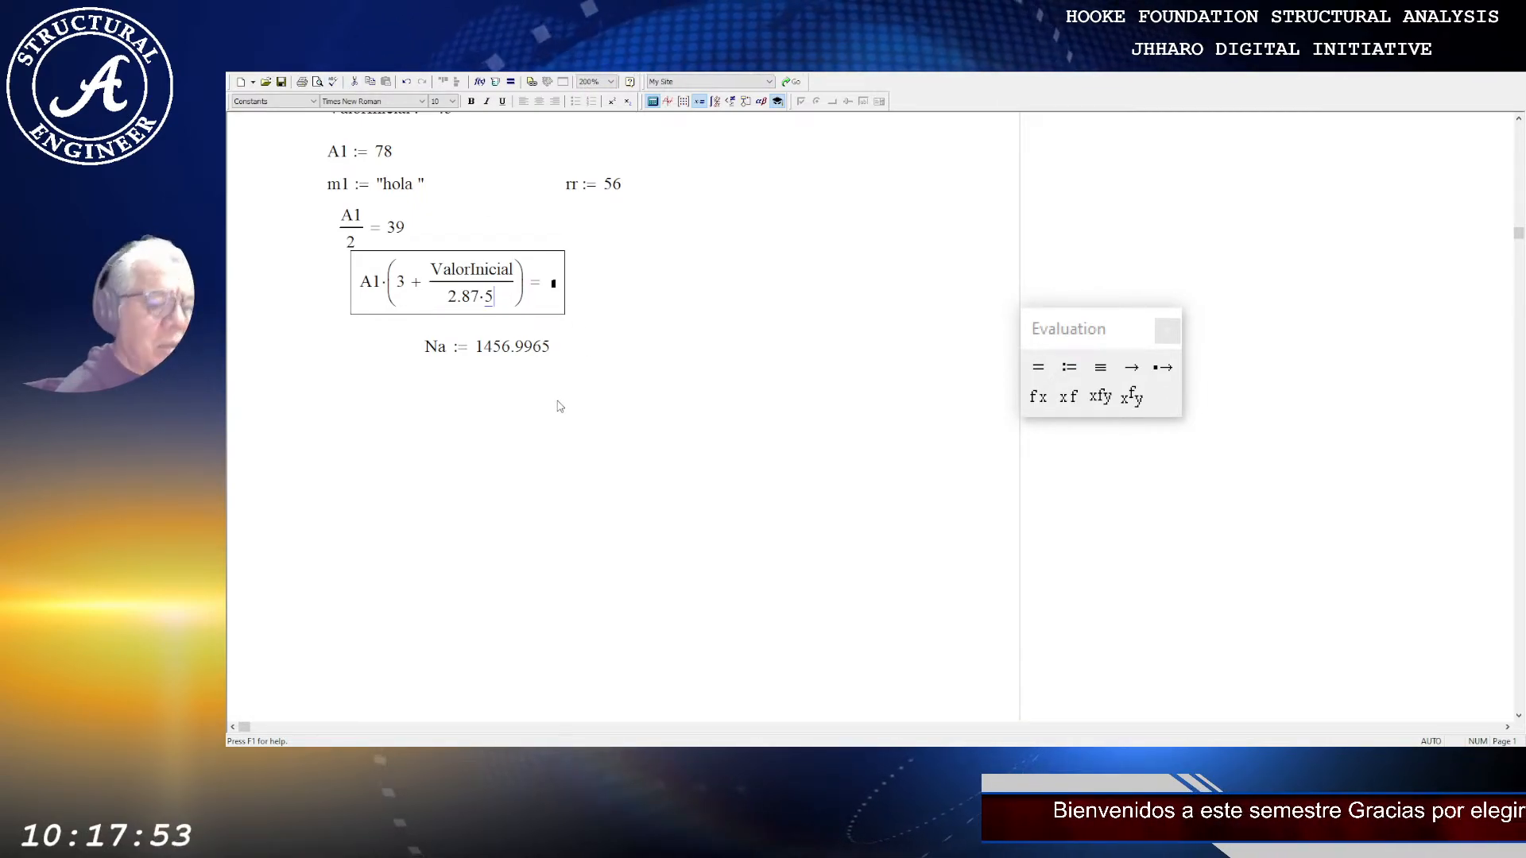
pyautogui.write('/')
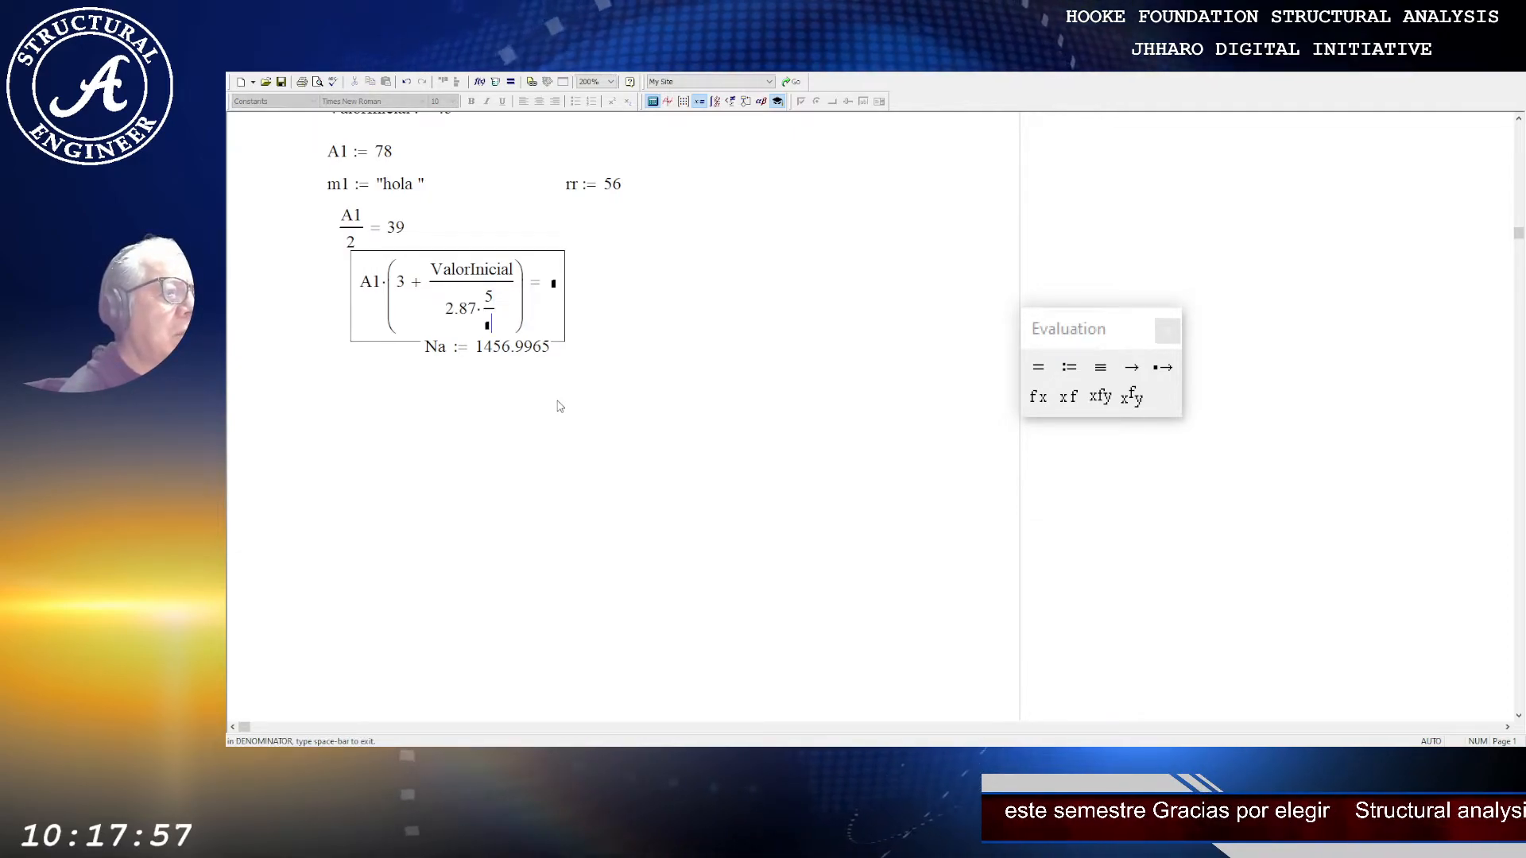
pyautogui.press('BackSpace')
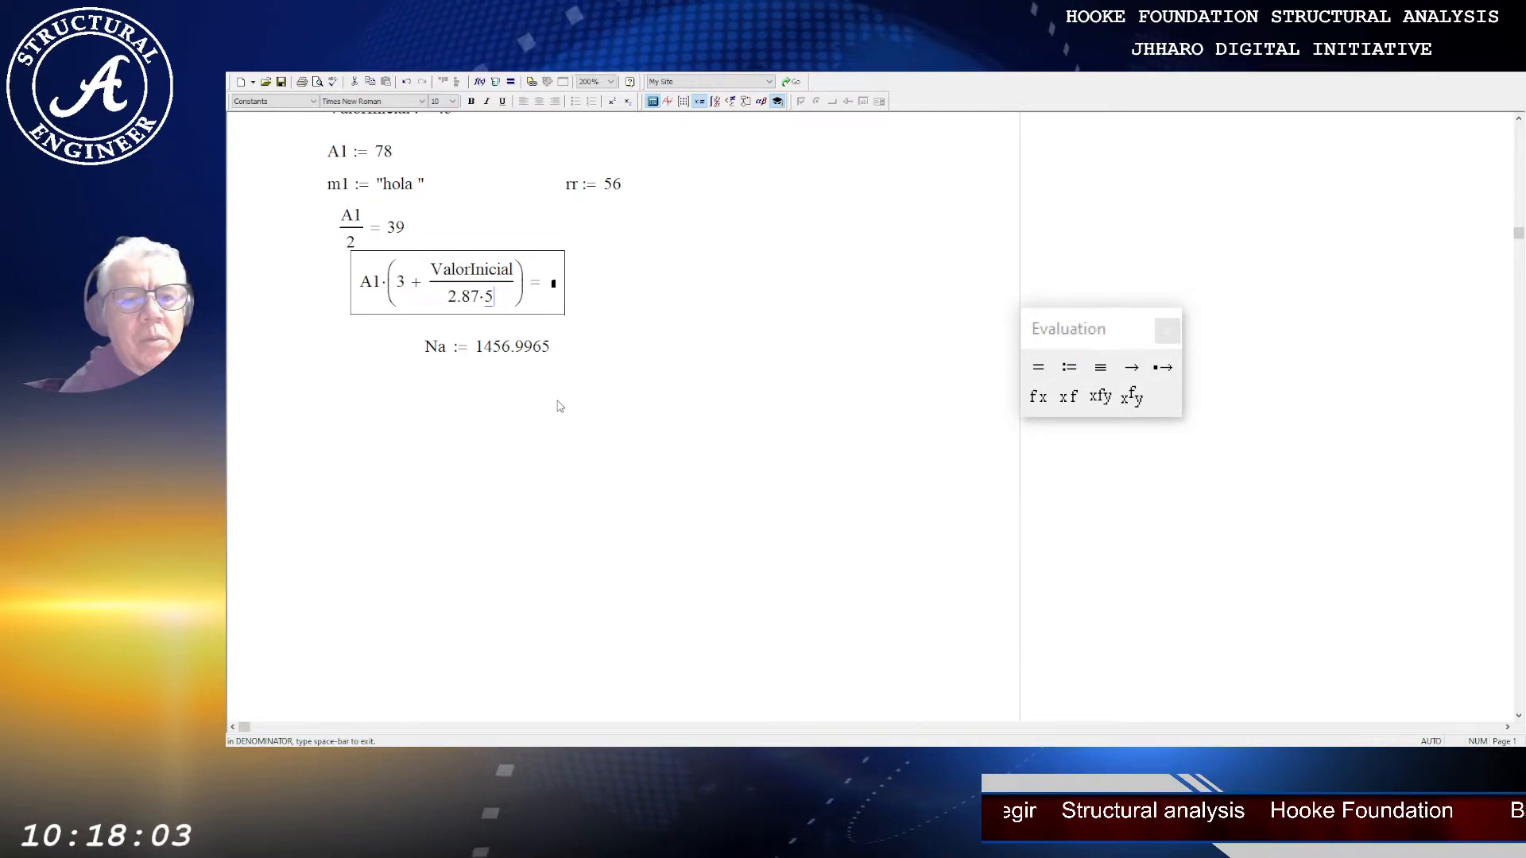
# Step: Multiply the whole ValorInicial fraction inside the parentheses by A1
pyautogui.press('space')
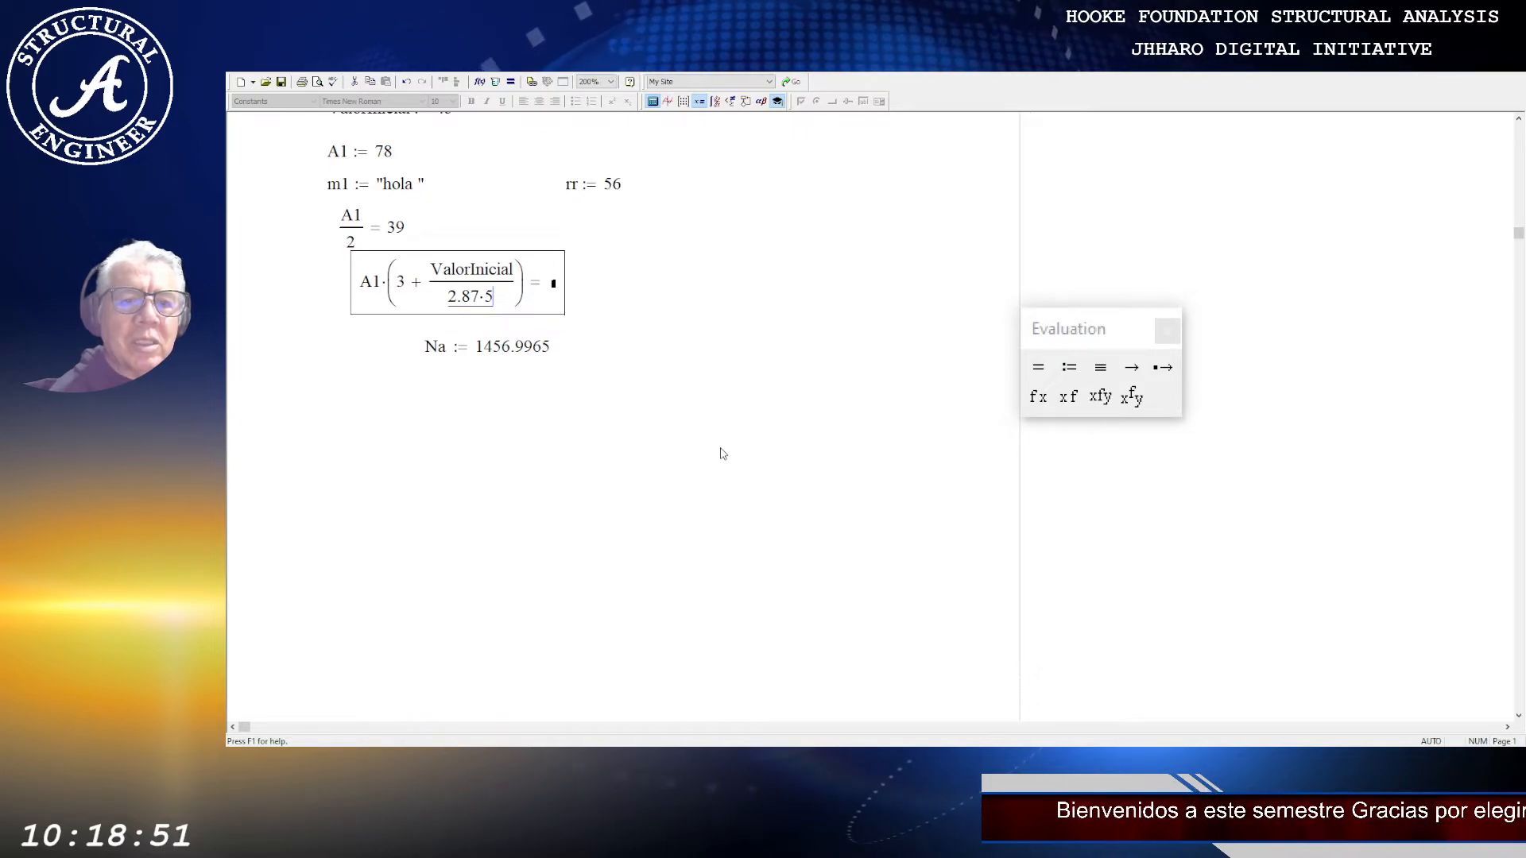
pyautogui.press('space')
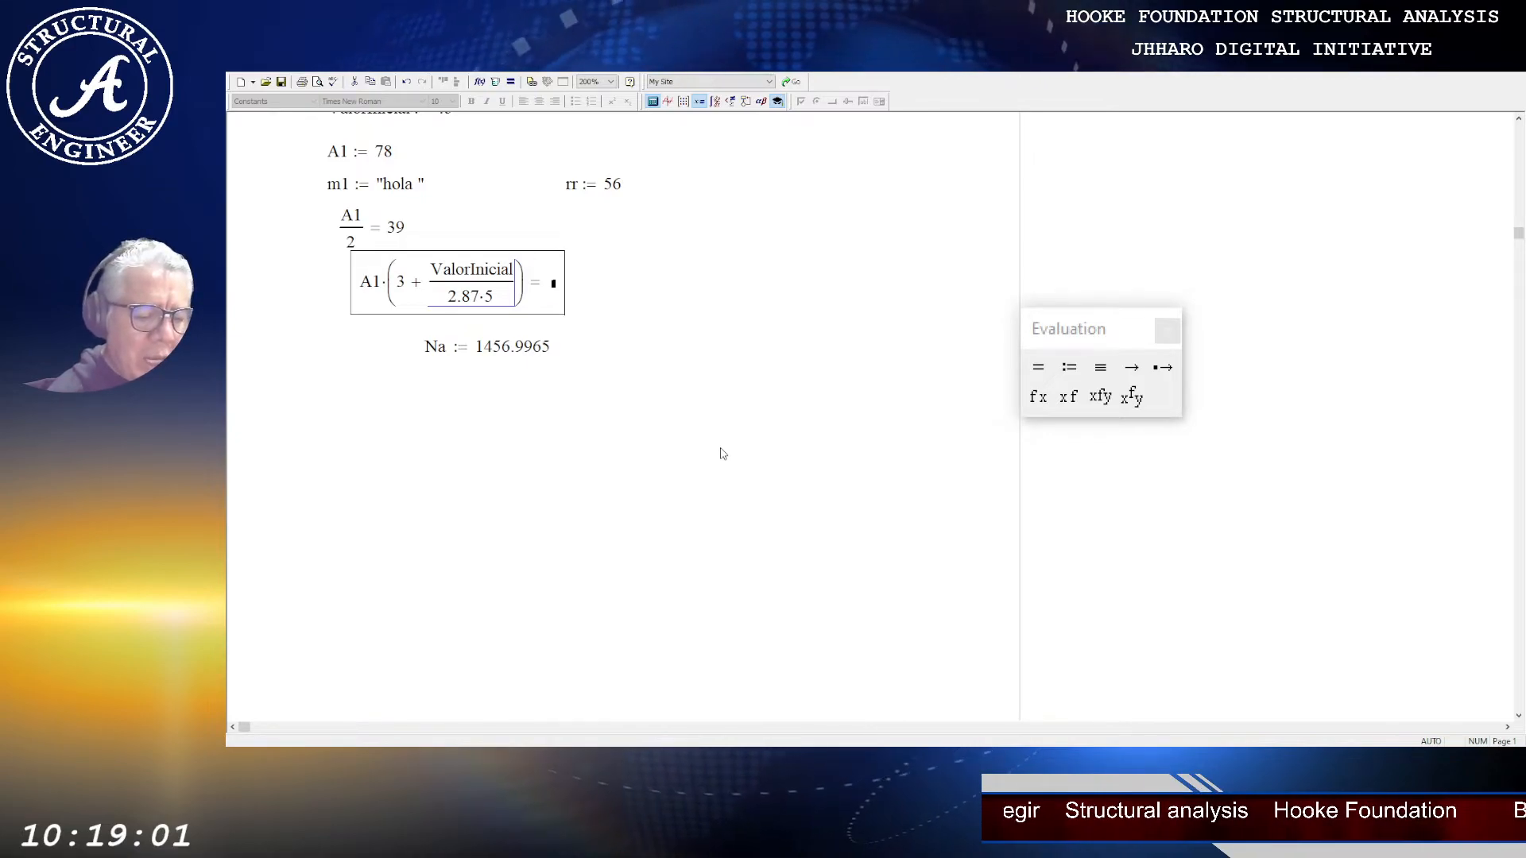
pyautogui.write('*')
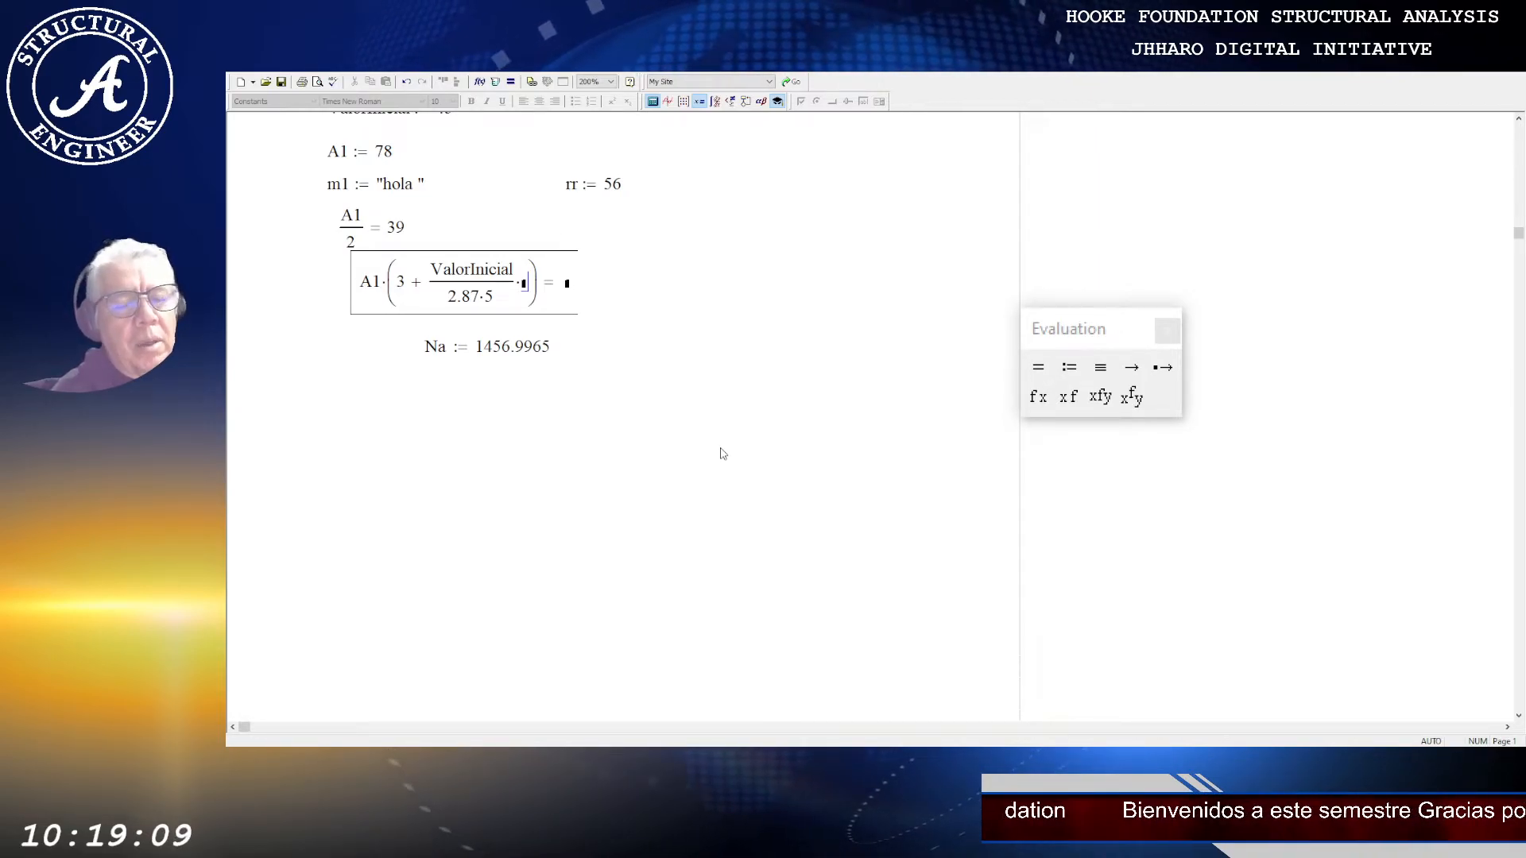
pyautogui.write('A1')
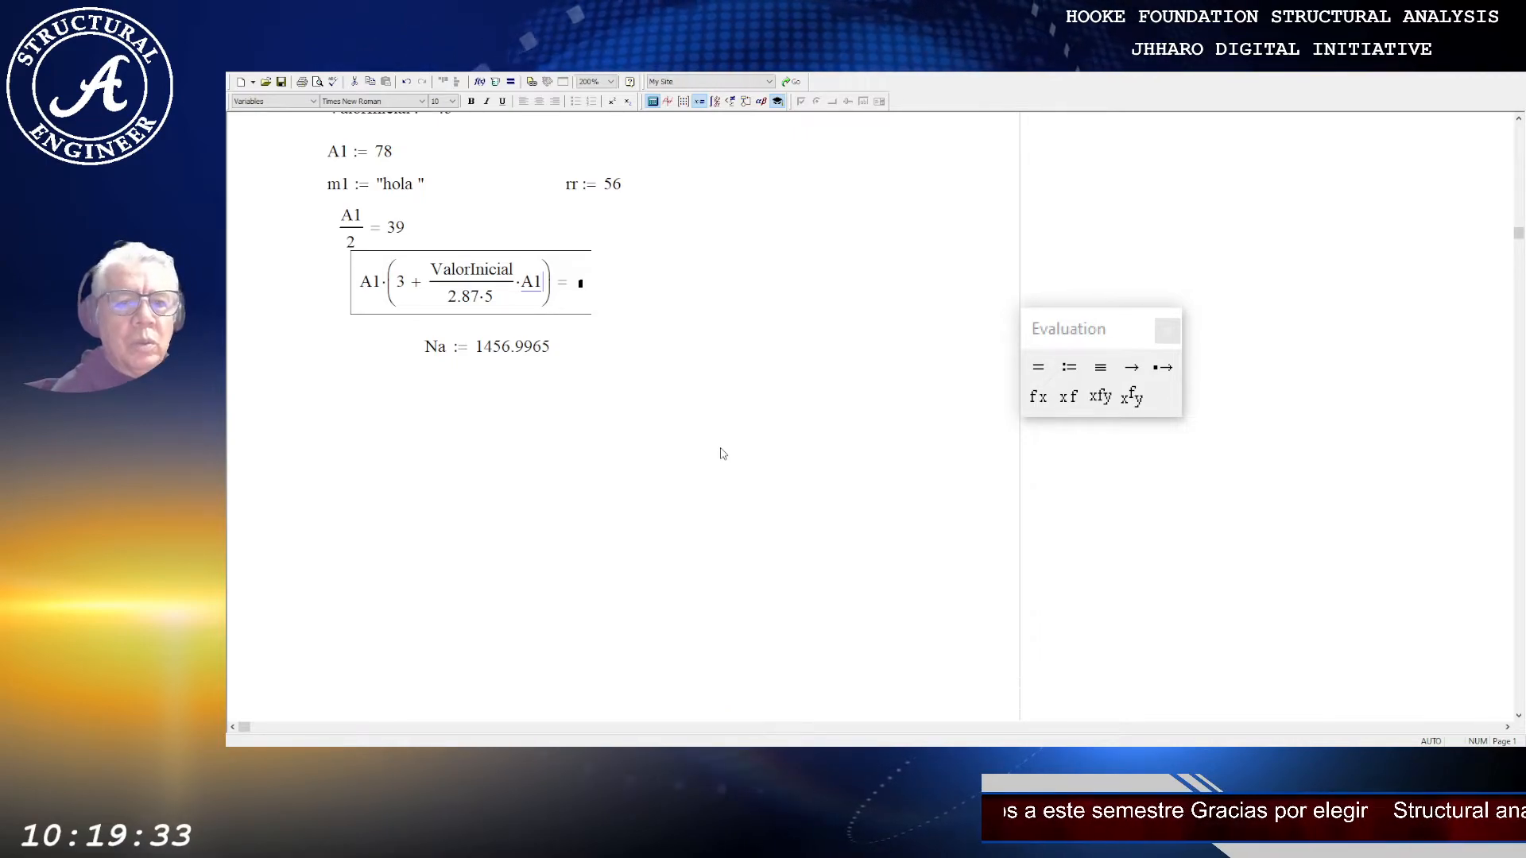
# Step: Multiply the complete parenthesized product by the fraction X/2, outside the parentheses
pyautogui.press('space')
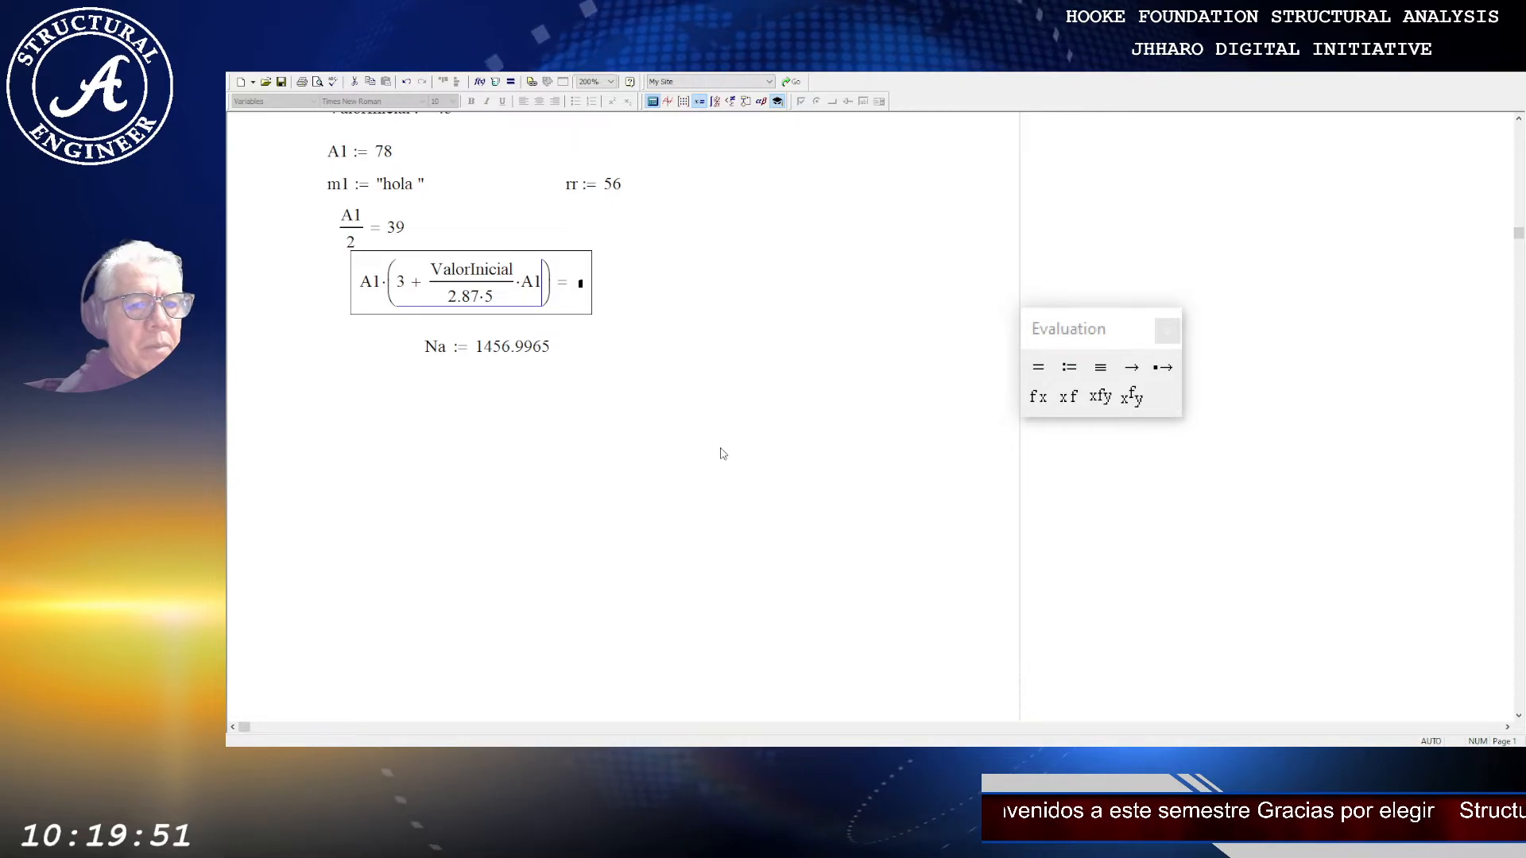
pyautogui.press('space')
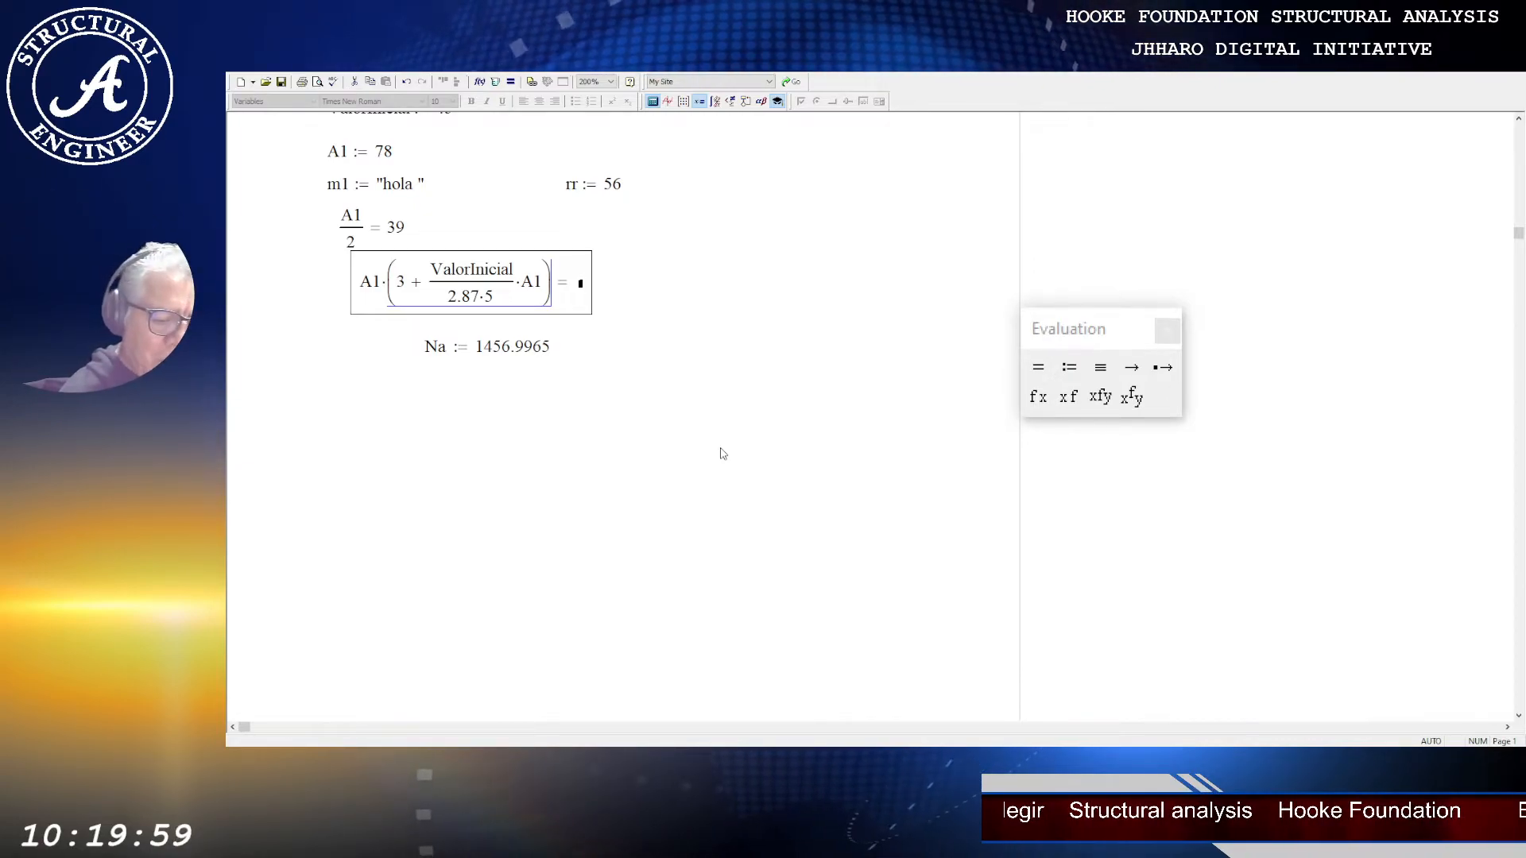
pyautogui.write('*')
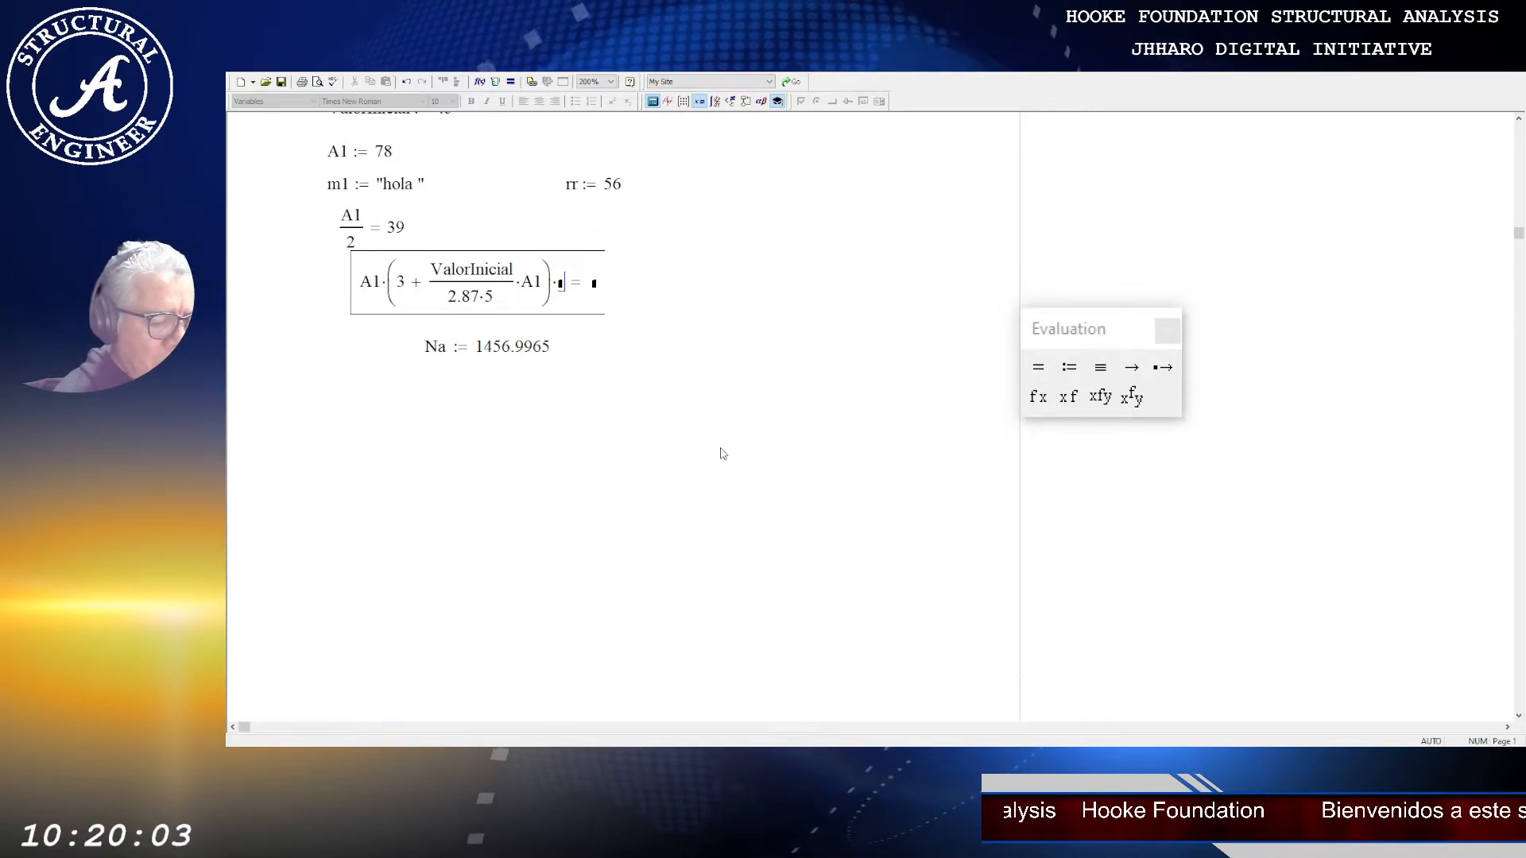
pyautogui.write('X/2')
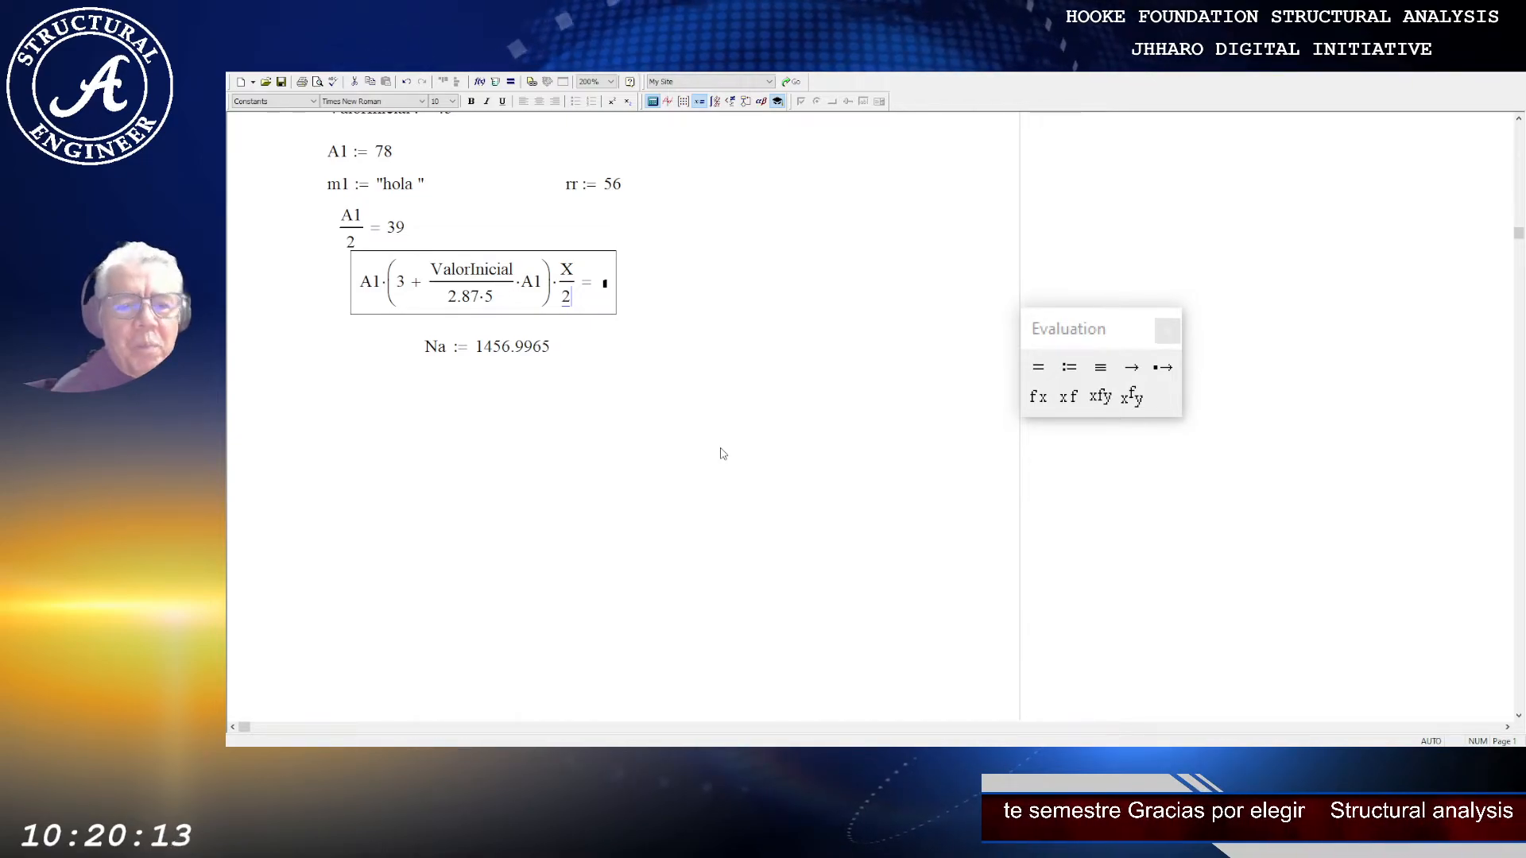
# Step: Try multiplying only the numerator X of the last fraction by 8, and remove that factor again
pyautogui.press('Tab')
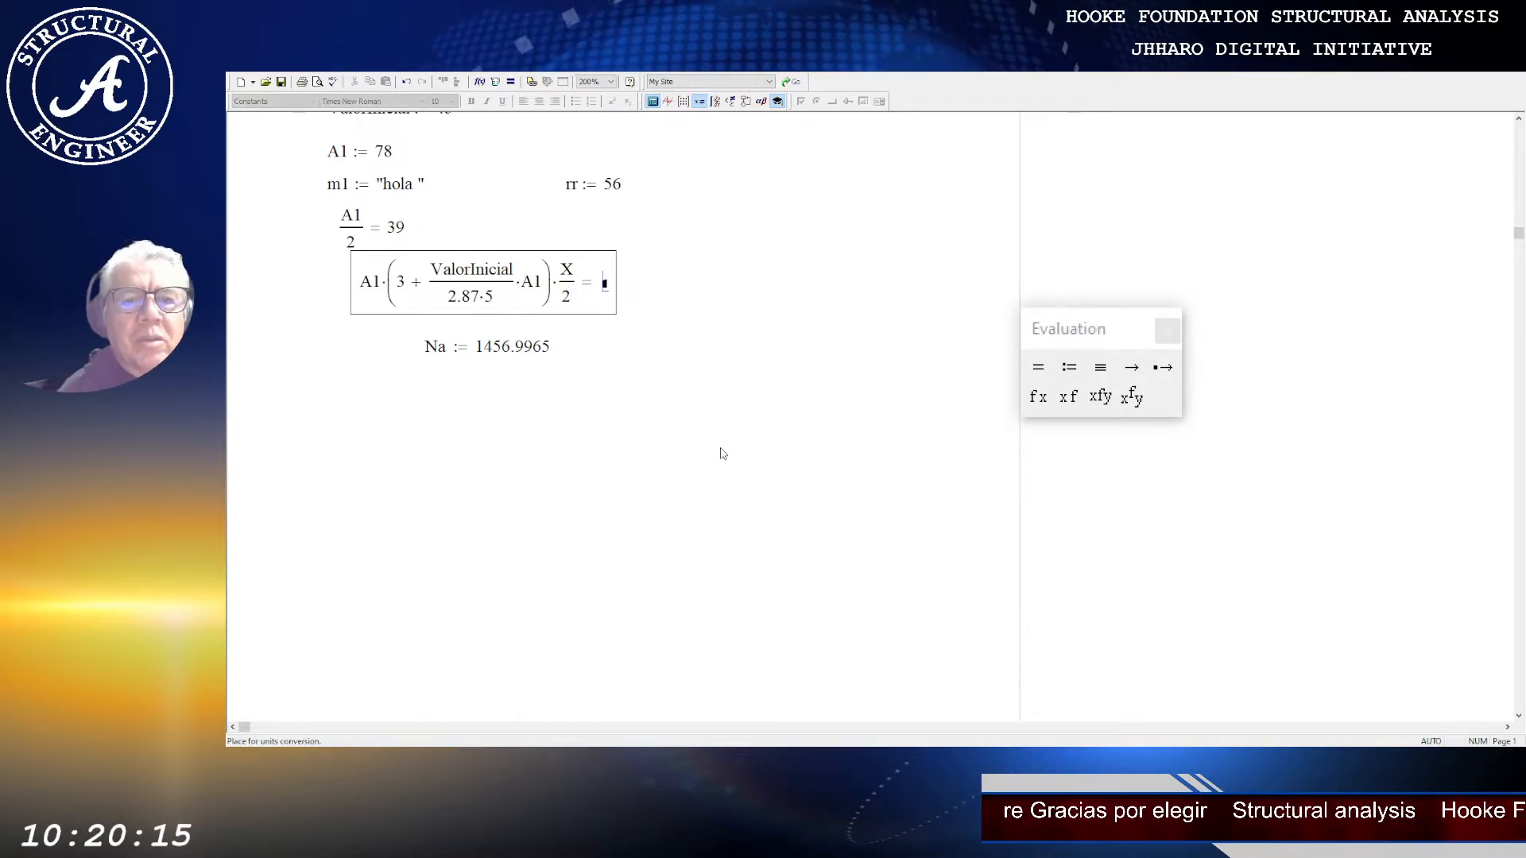
pyautogui.hotkey('shift', 'Tab')
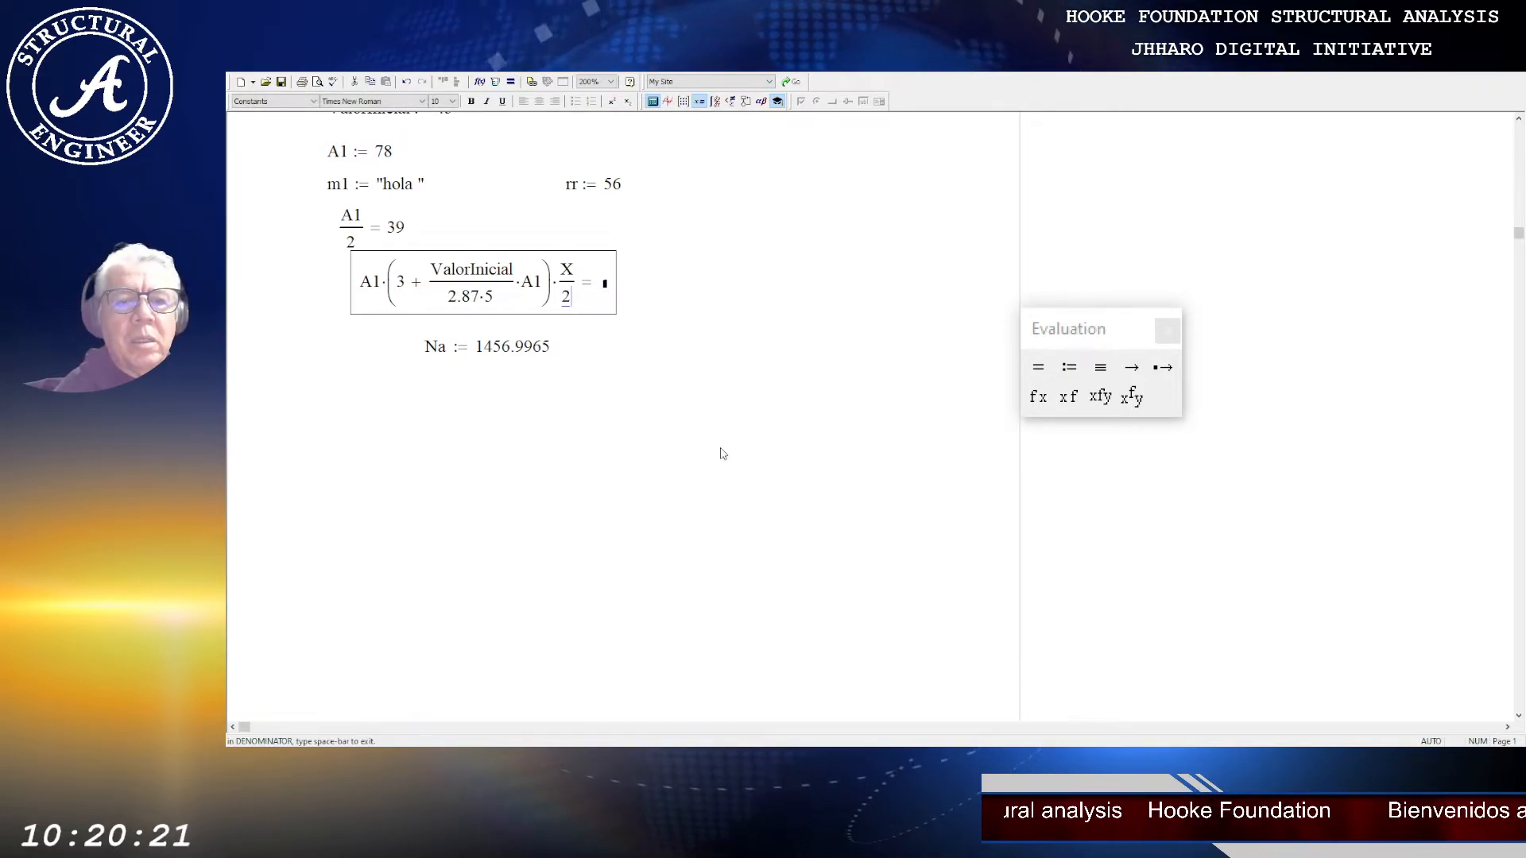
pyautogui.press('Tab')
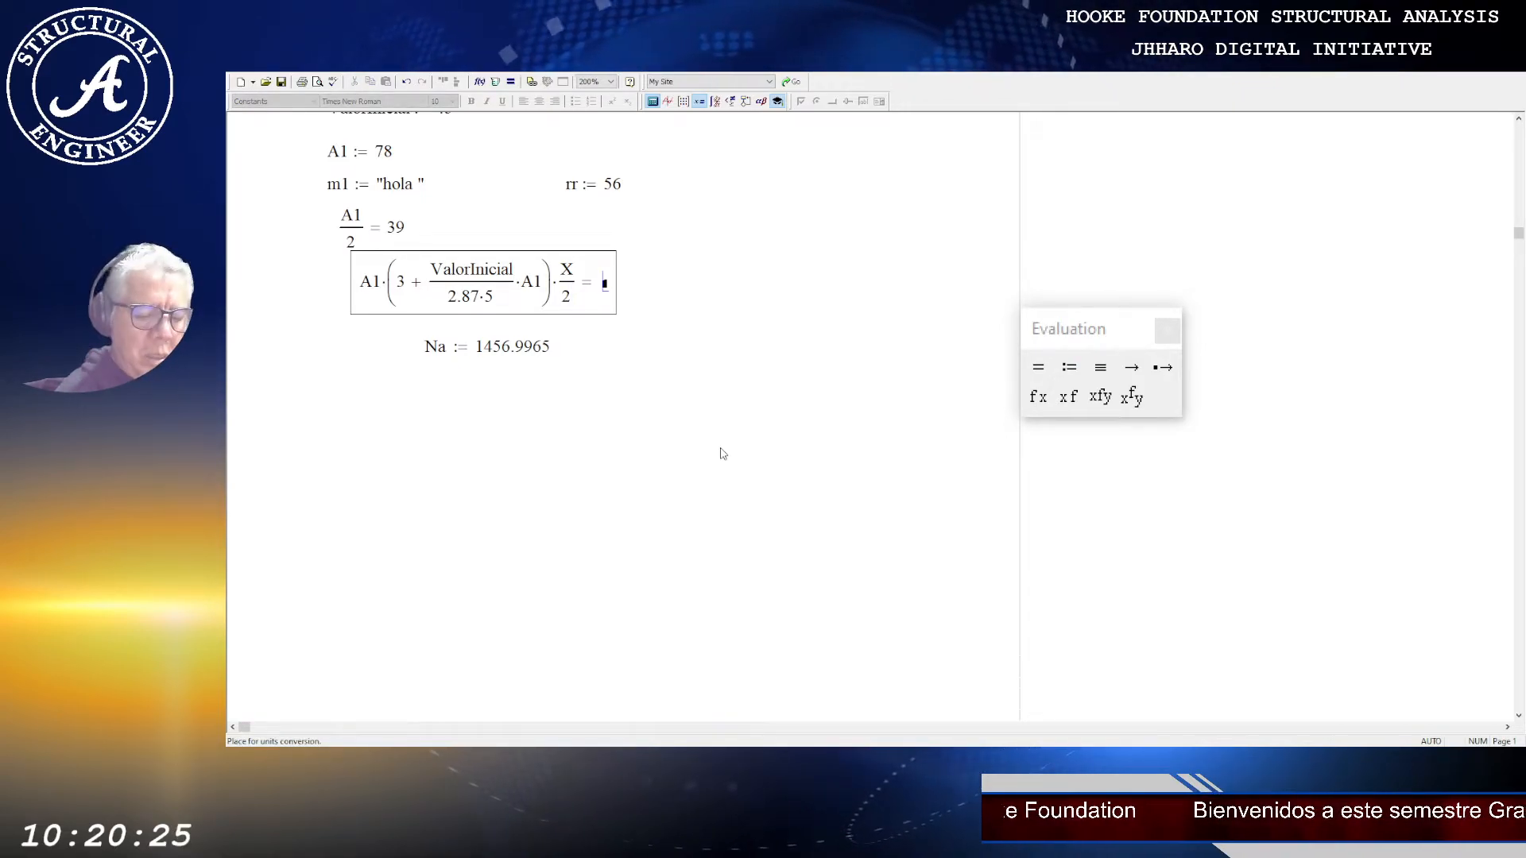
pyautogui.hotkey('shift', 'Tab')
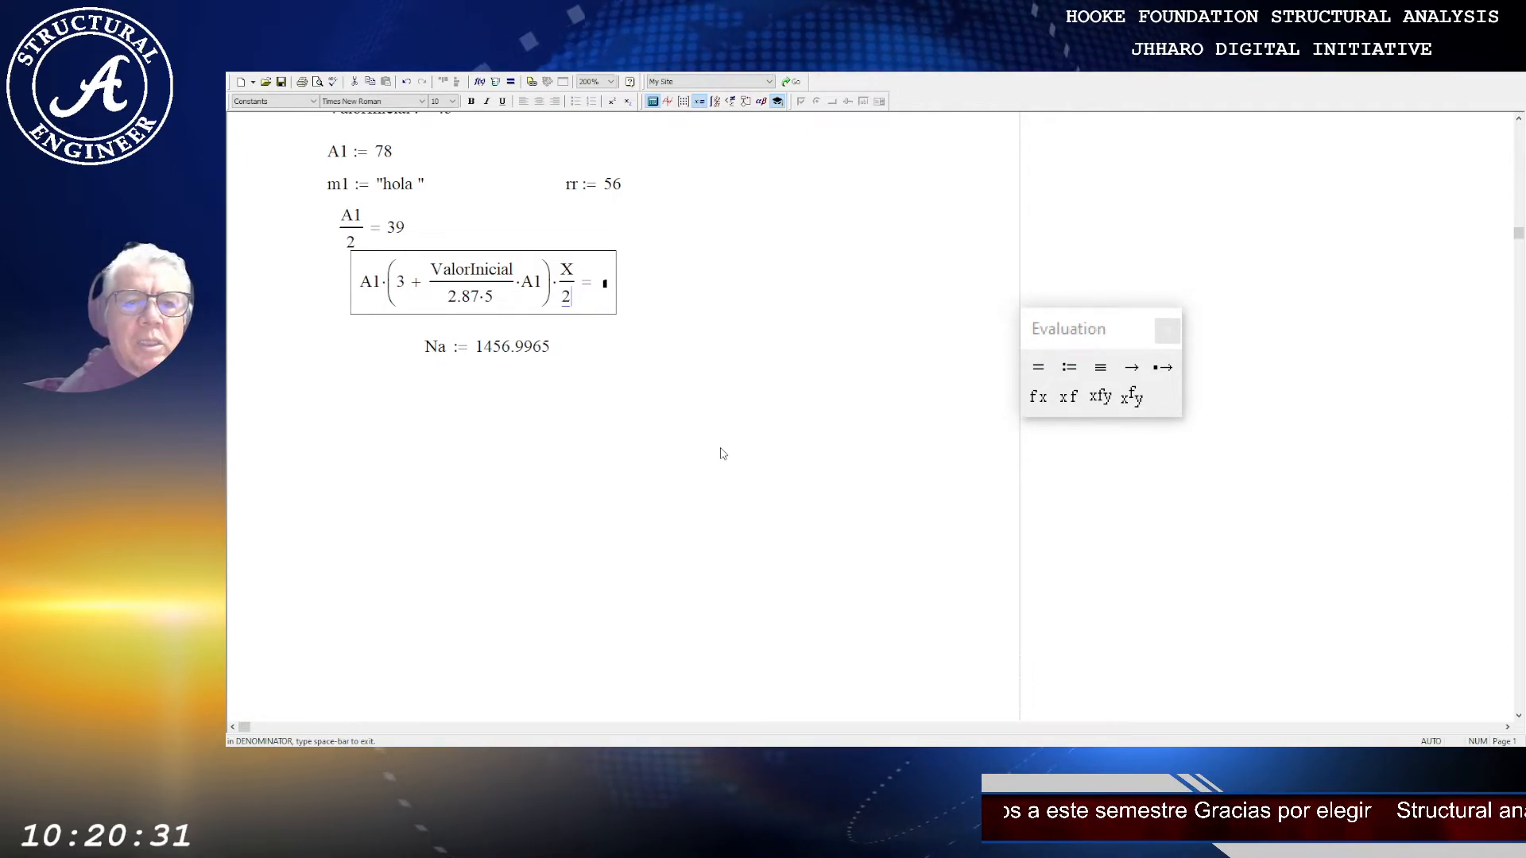
pyautogui.press('Up')
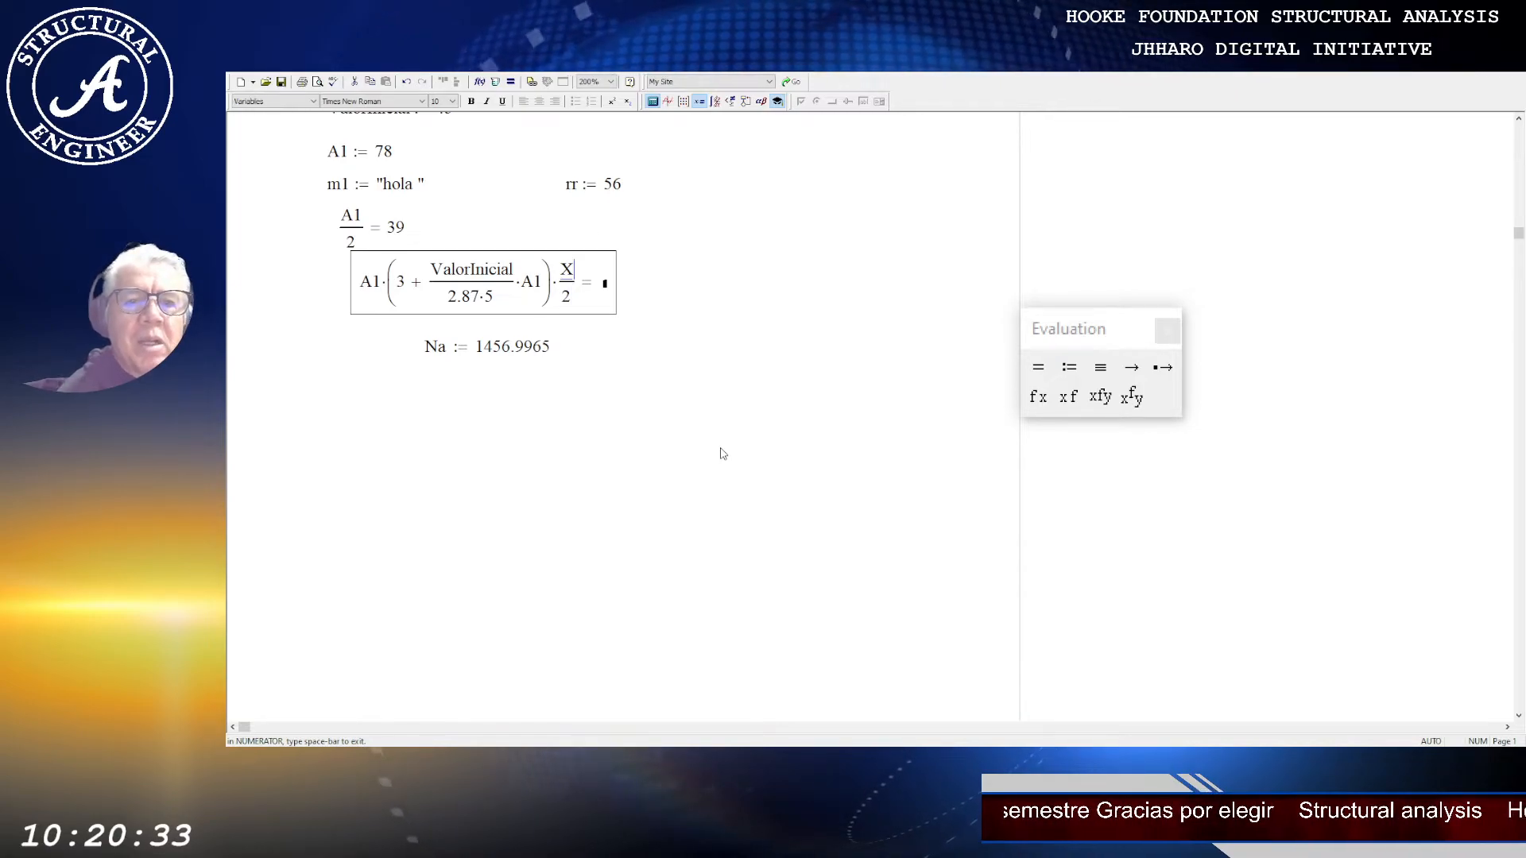
pyautogui.write('*')
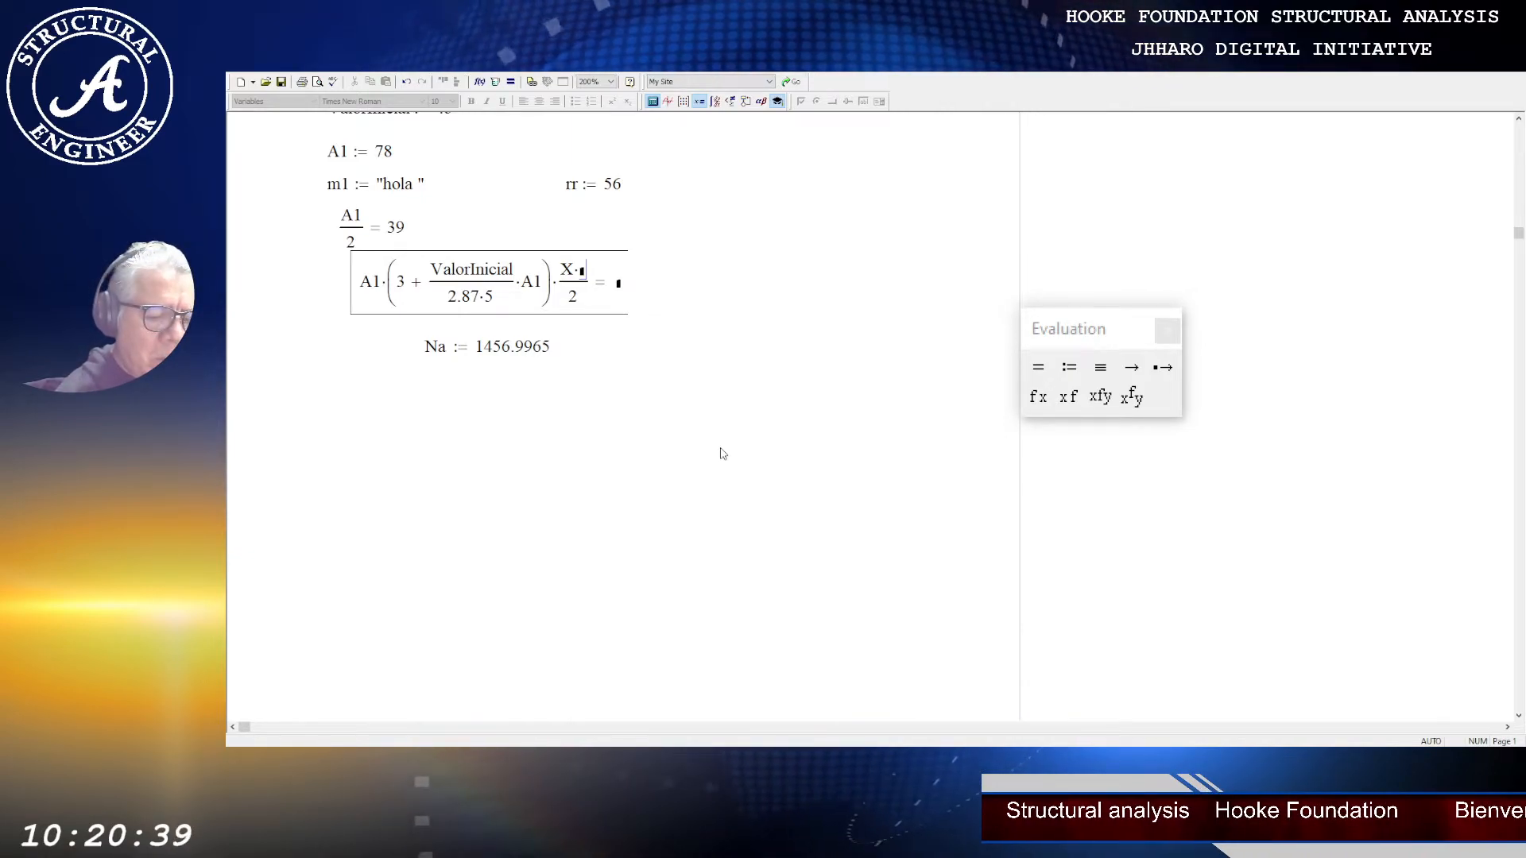
pyautogui.write('8')
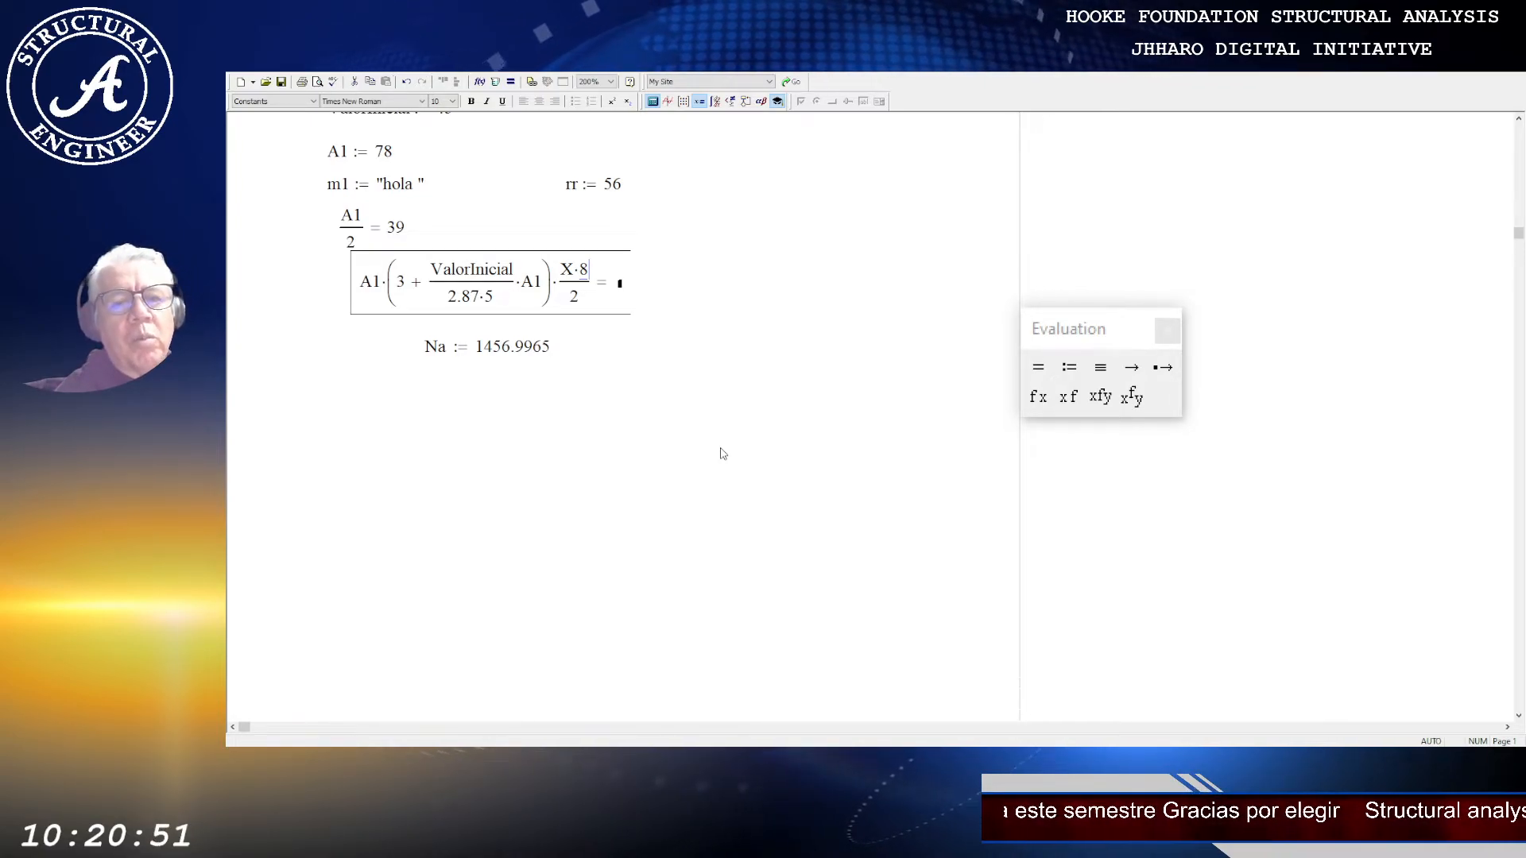
pyautogui.press('BackSpace')
pyautogui.press('BackSpace')
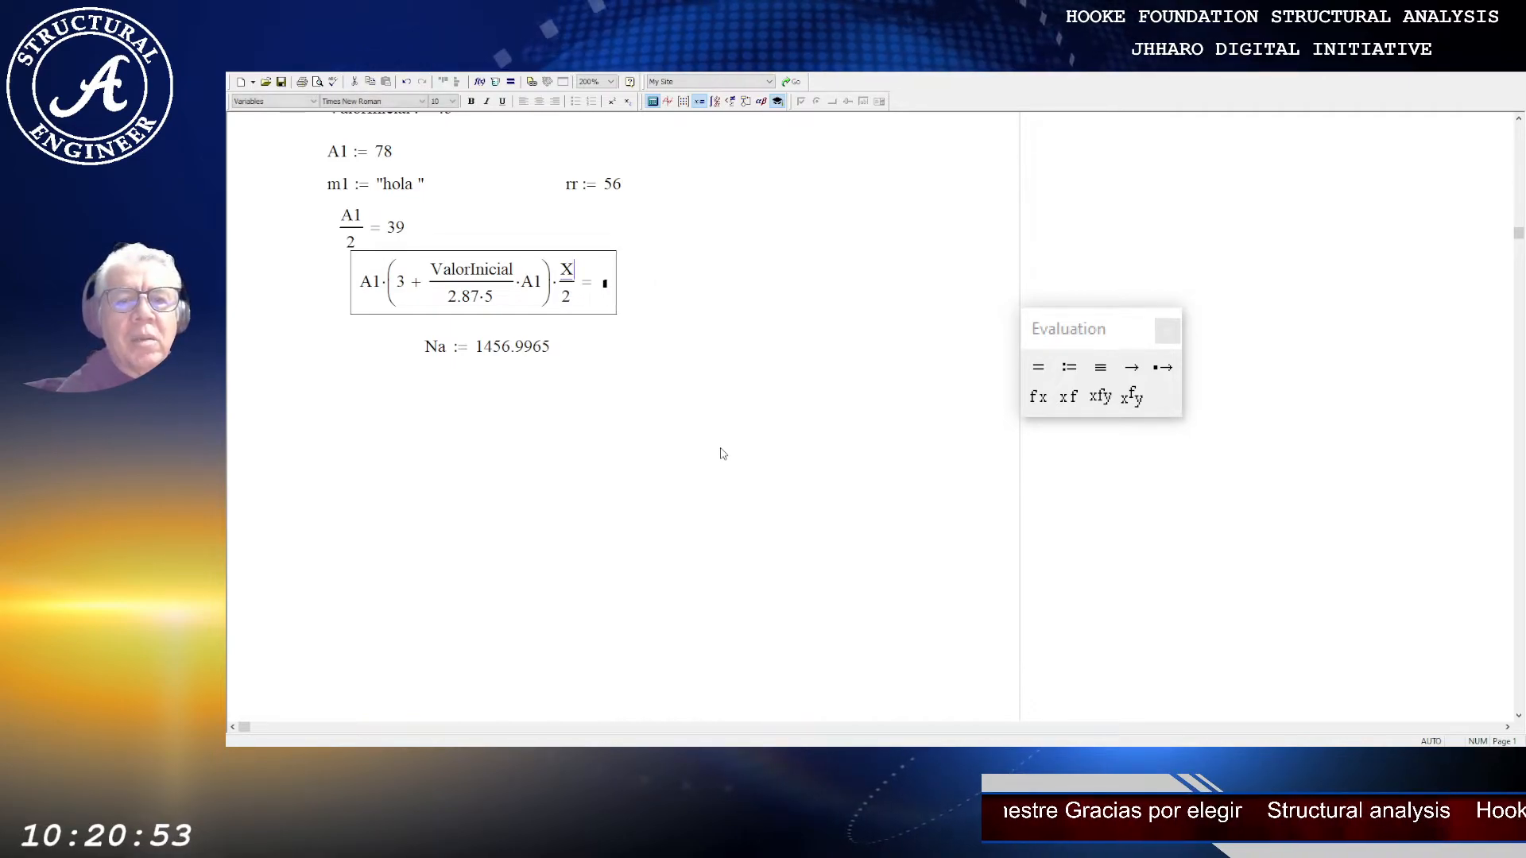
# Step: Multiply the whole X/2 fraction by 45 and finish editing the expression
pyautogui.press('Down')
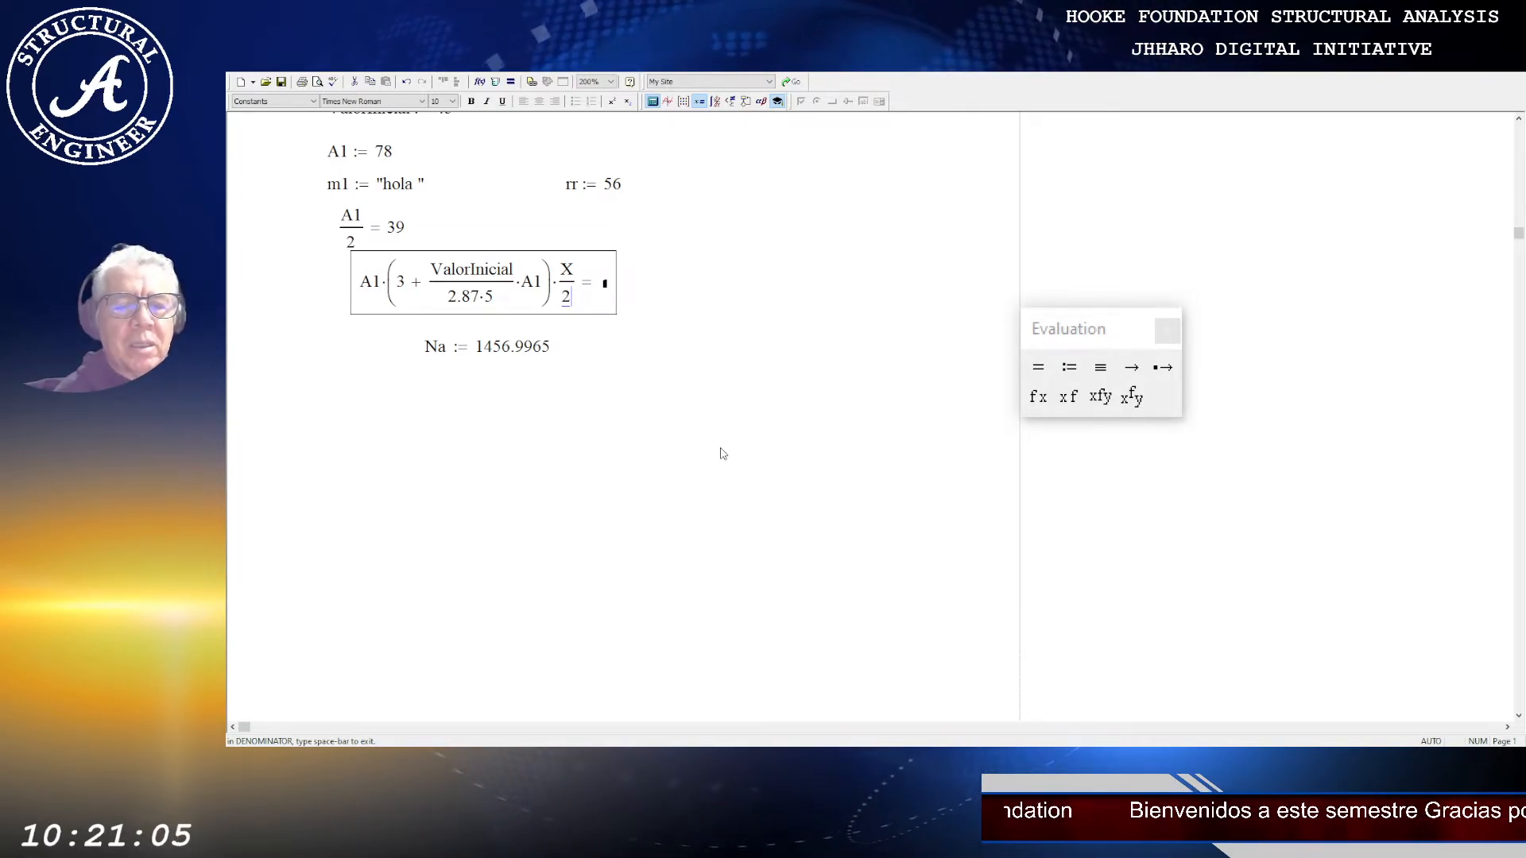
pyautogui.press('space')
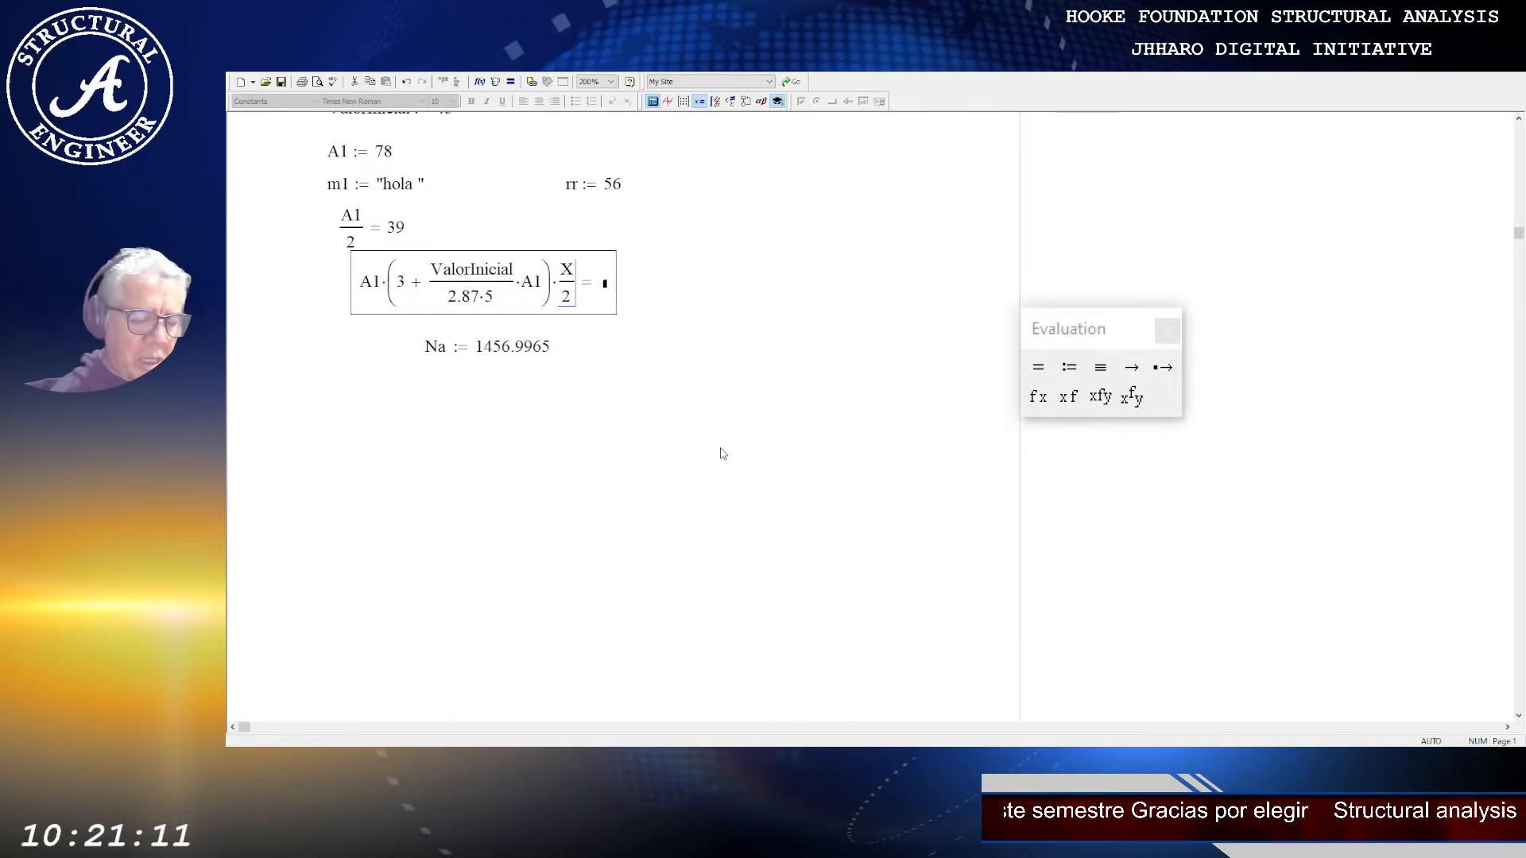
pyautogui.write('*')
pyautogui.write('45')
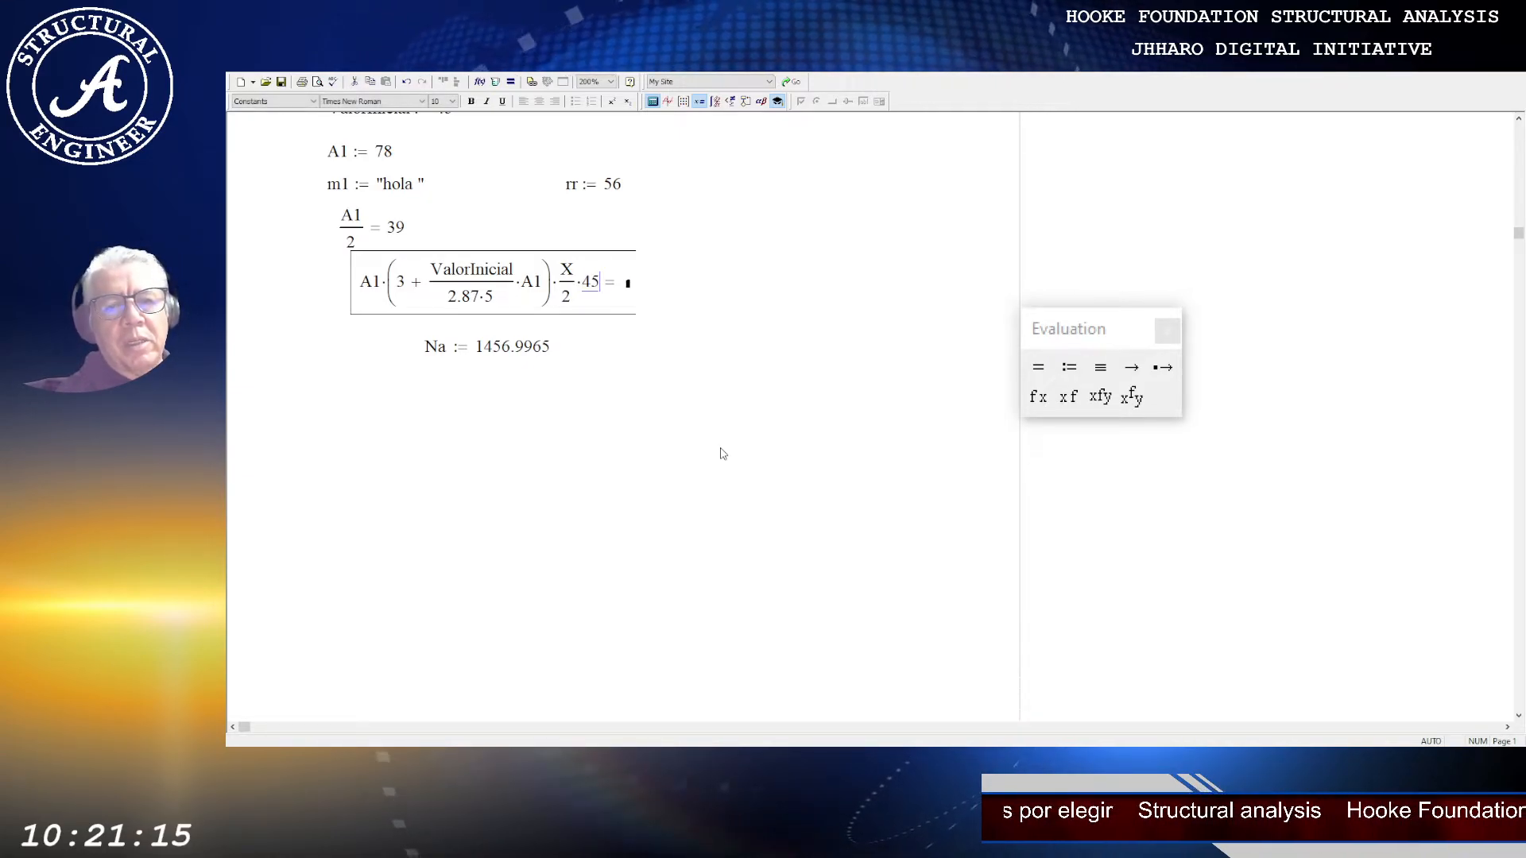
pyautogui.press('Return')
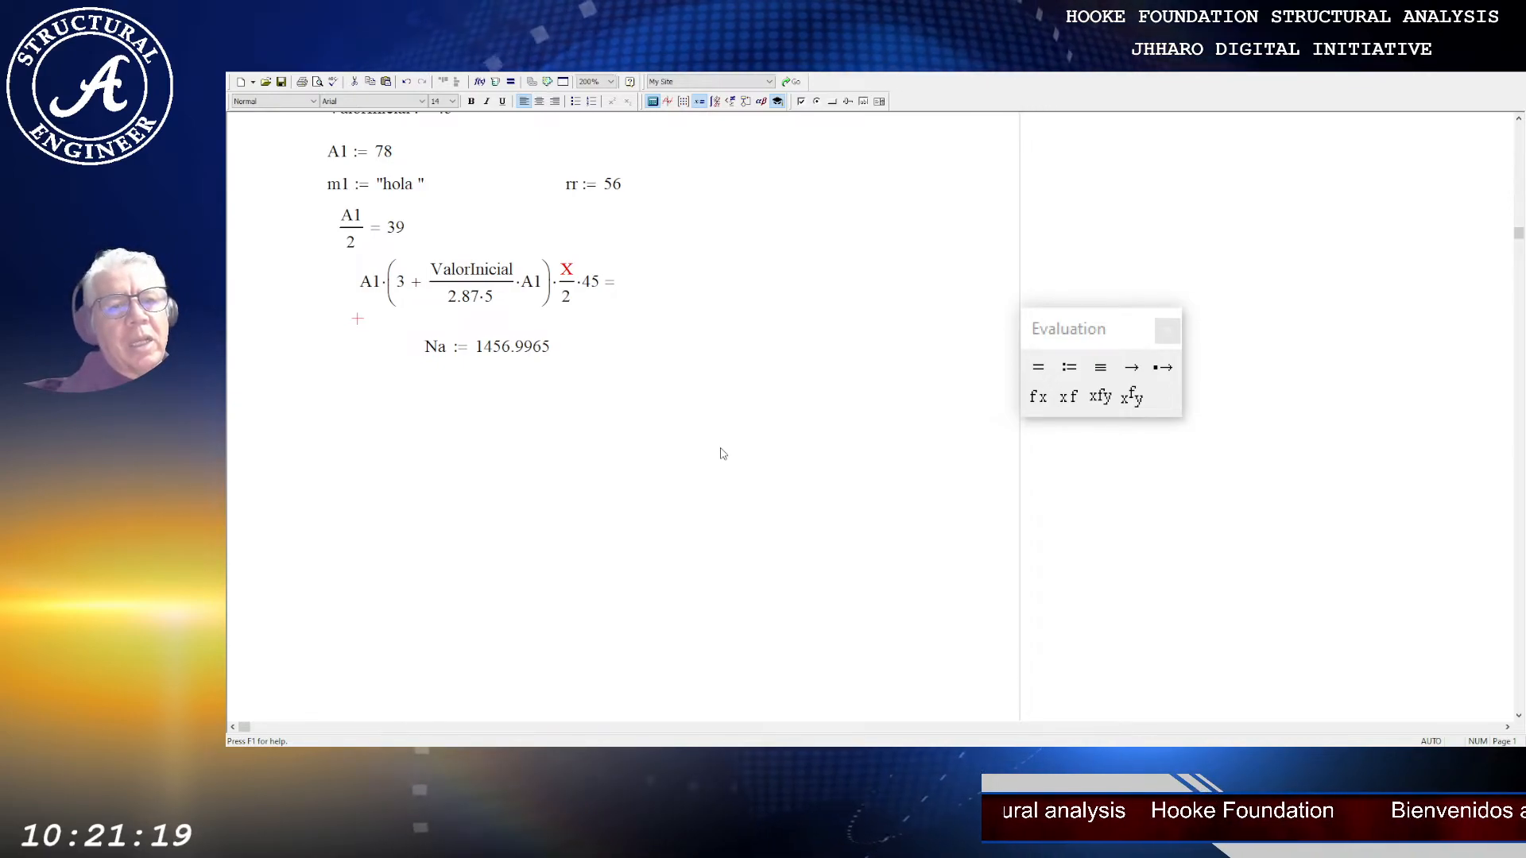
# Step: Replace the numerator X of the last fraction with A1, and begin a new expression with A below the Na definition
pyautogui.click(567, 273)
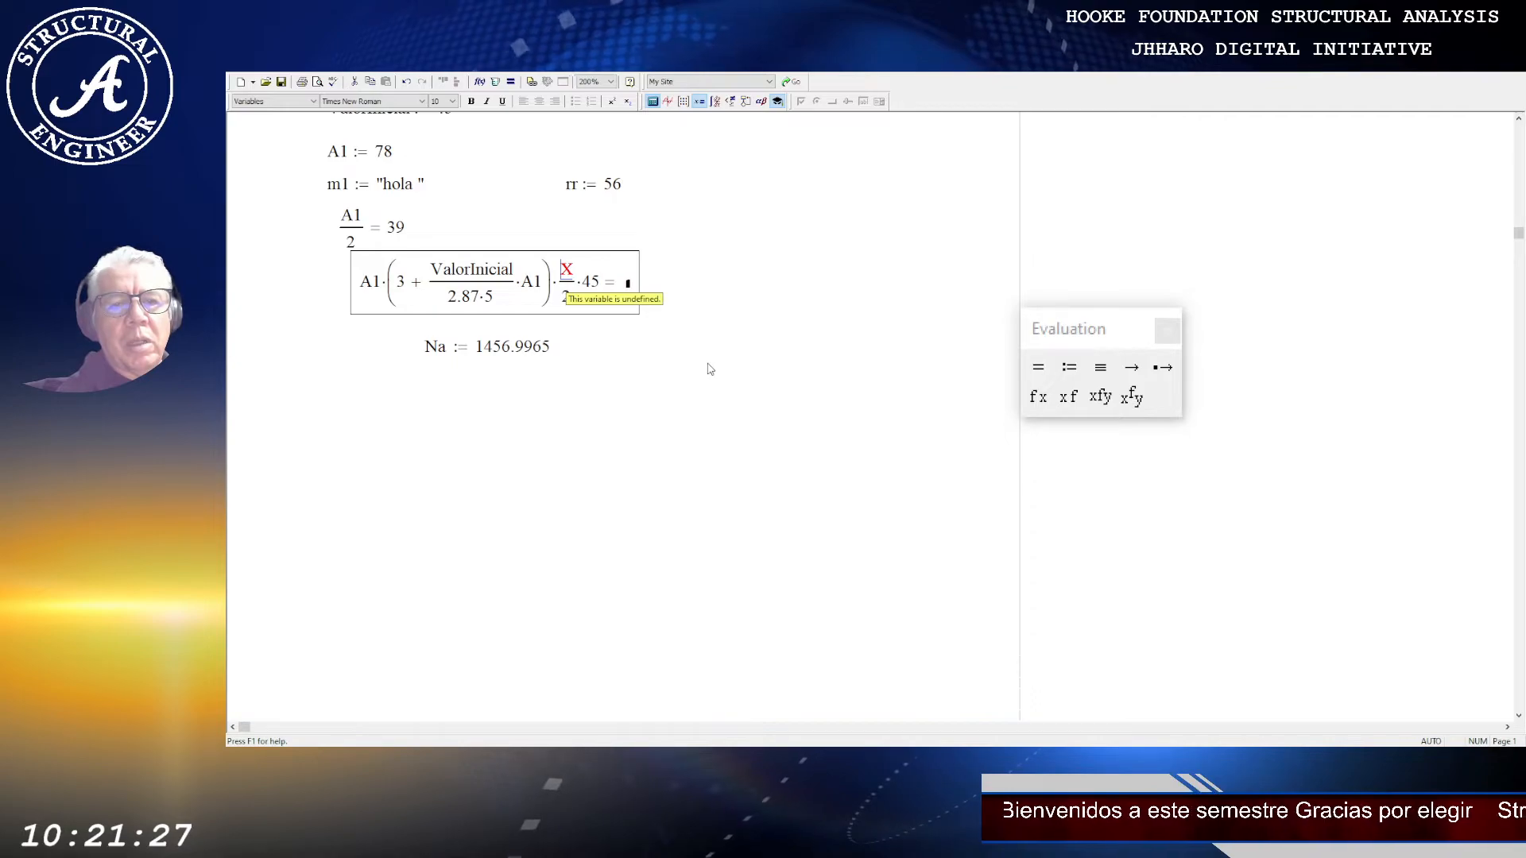
pyautogui.write('A1')
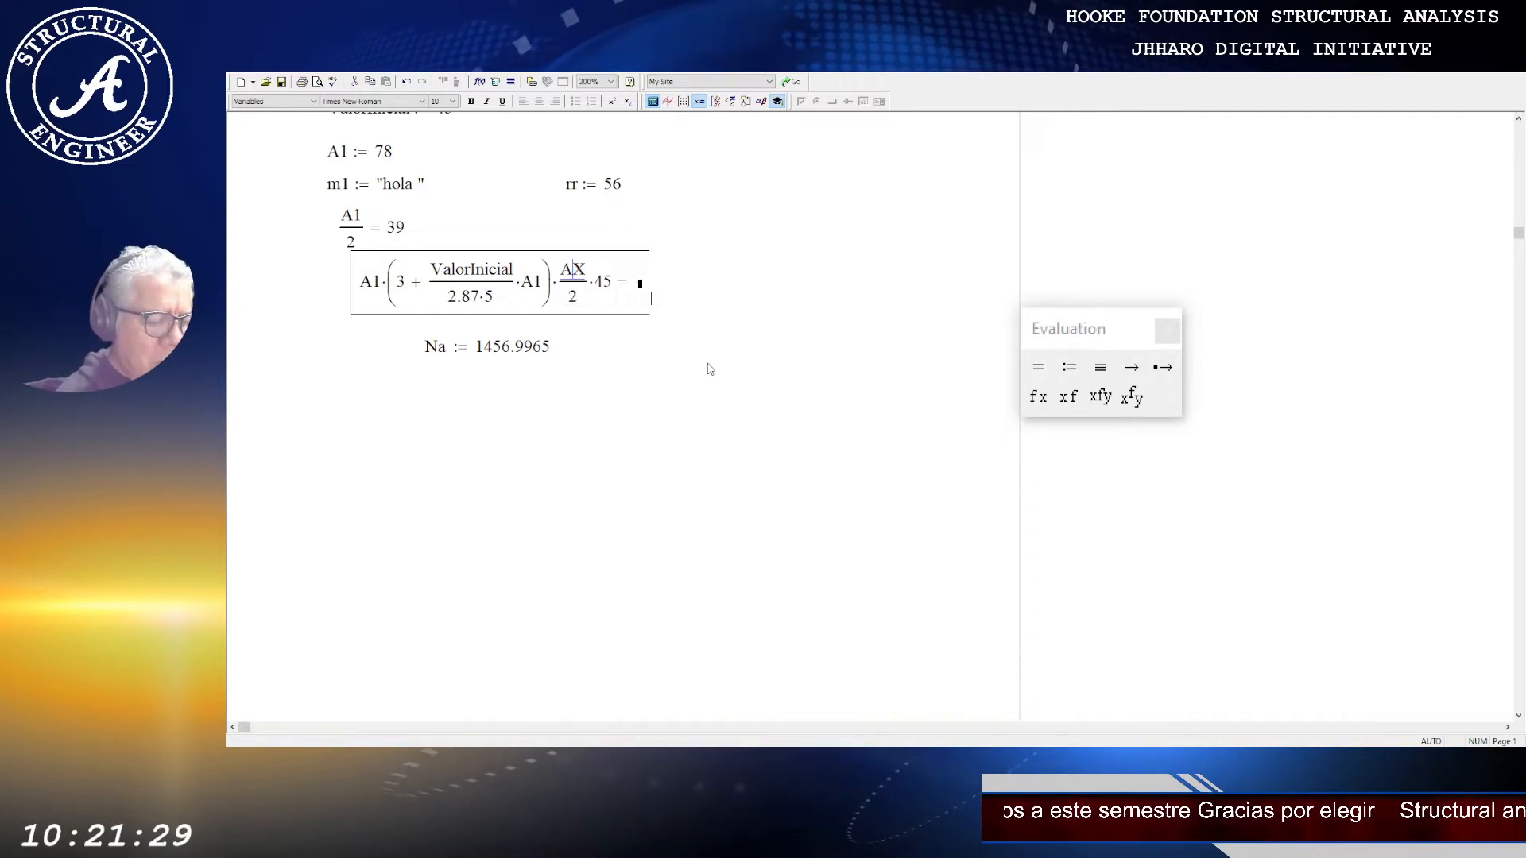
pyautogui.press('Delete')
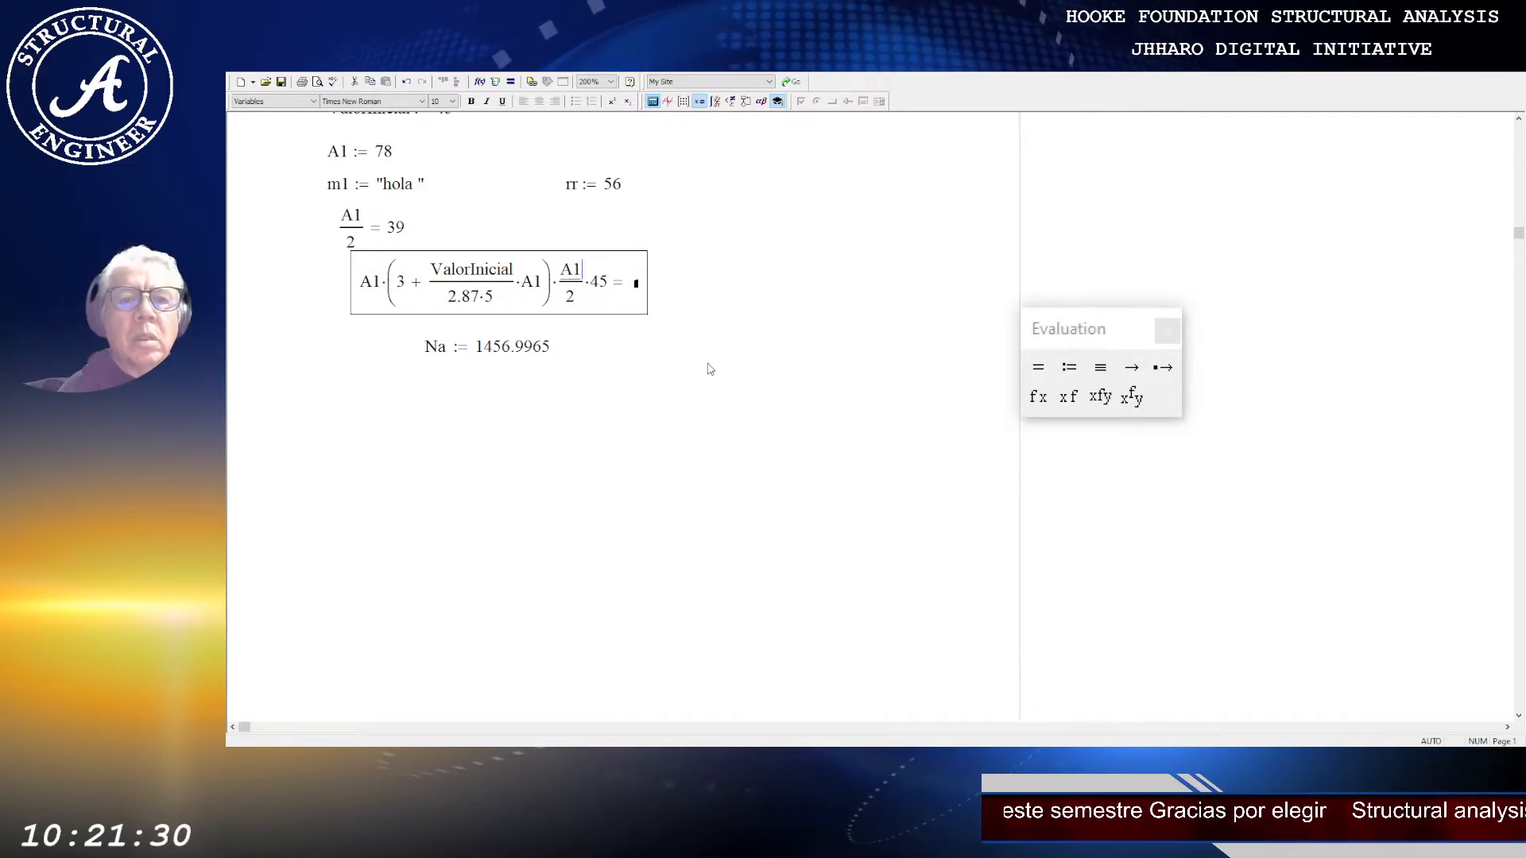
pyautogui.click(358, 393)
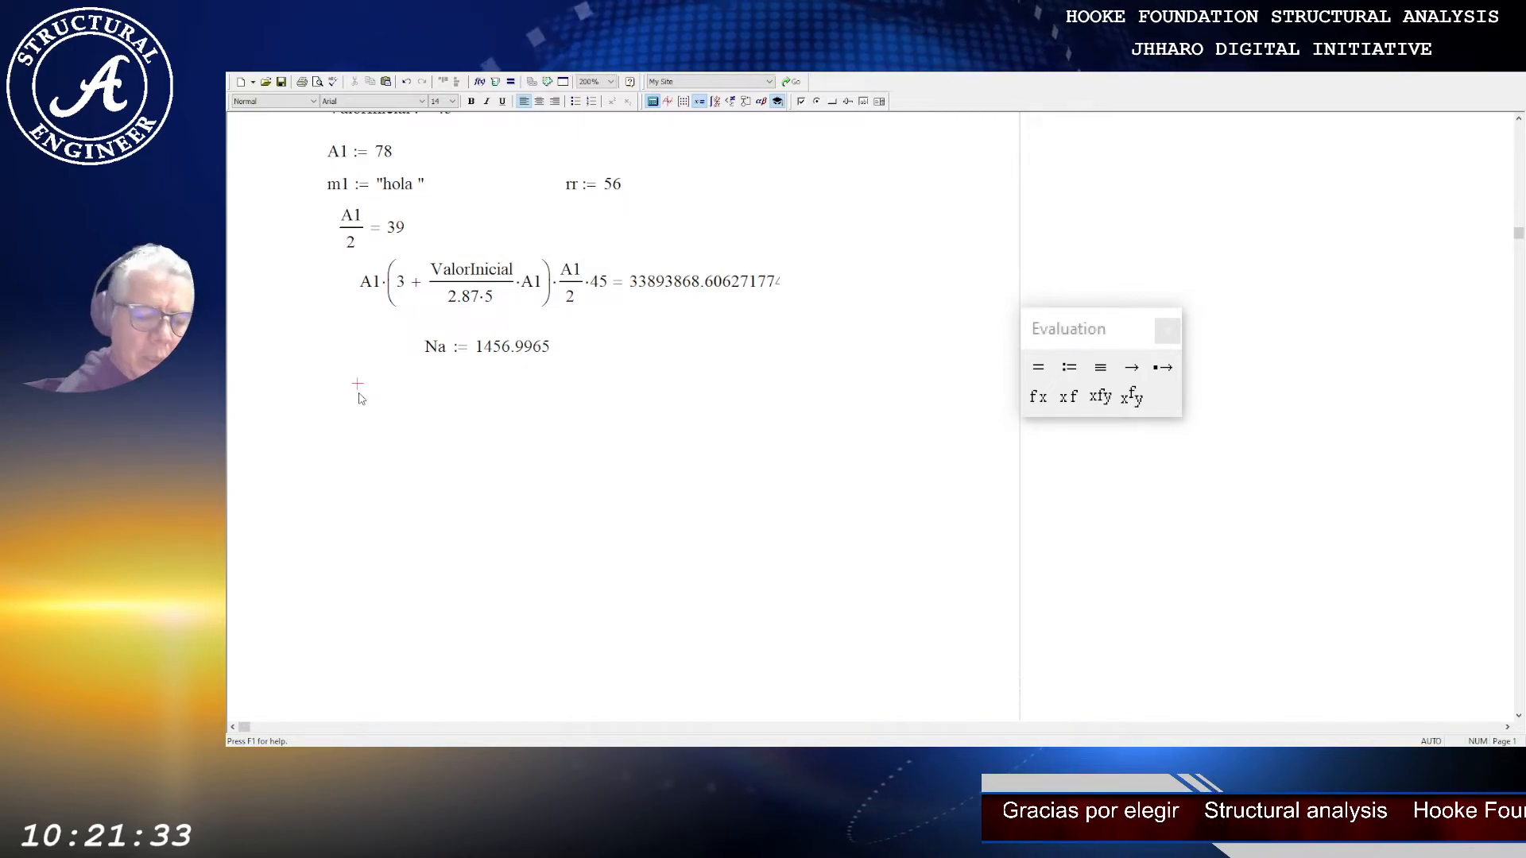
pyautogui.write('A')
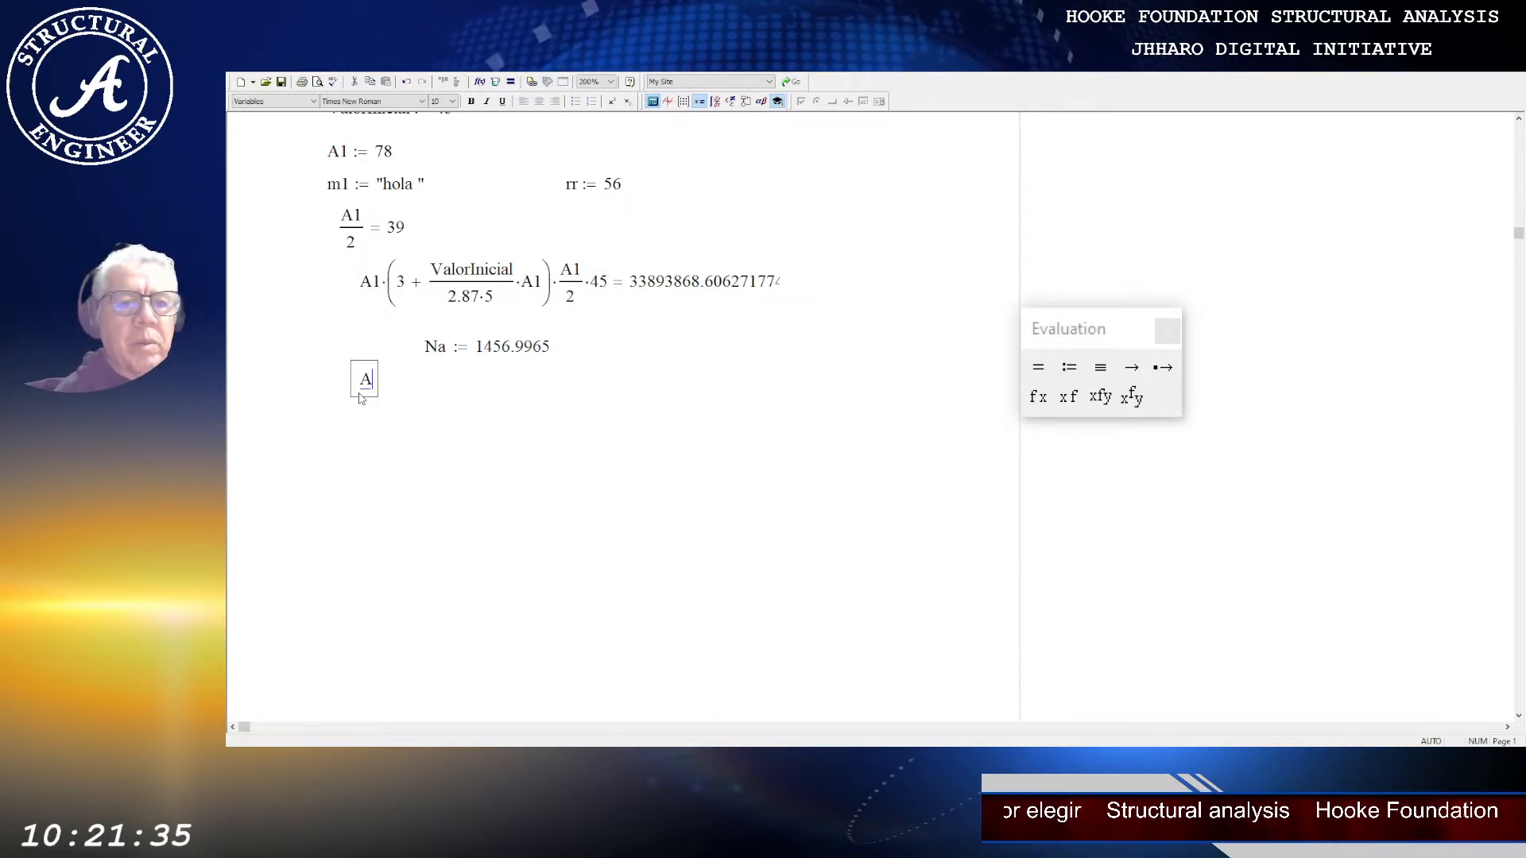
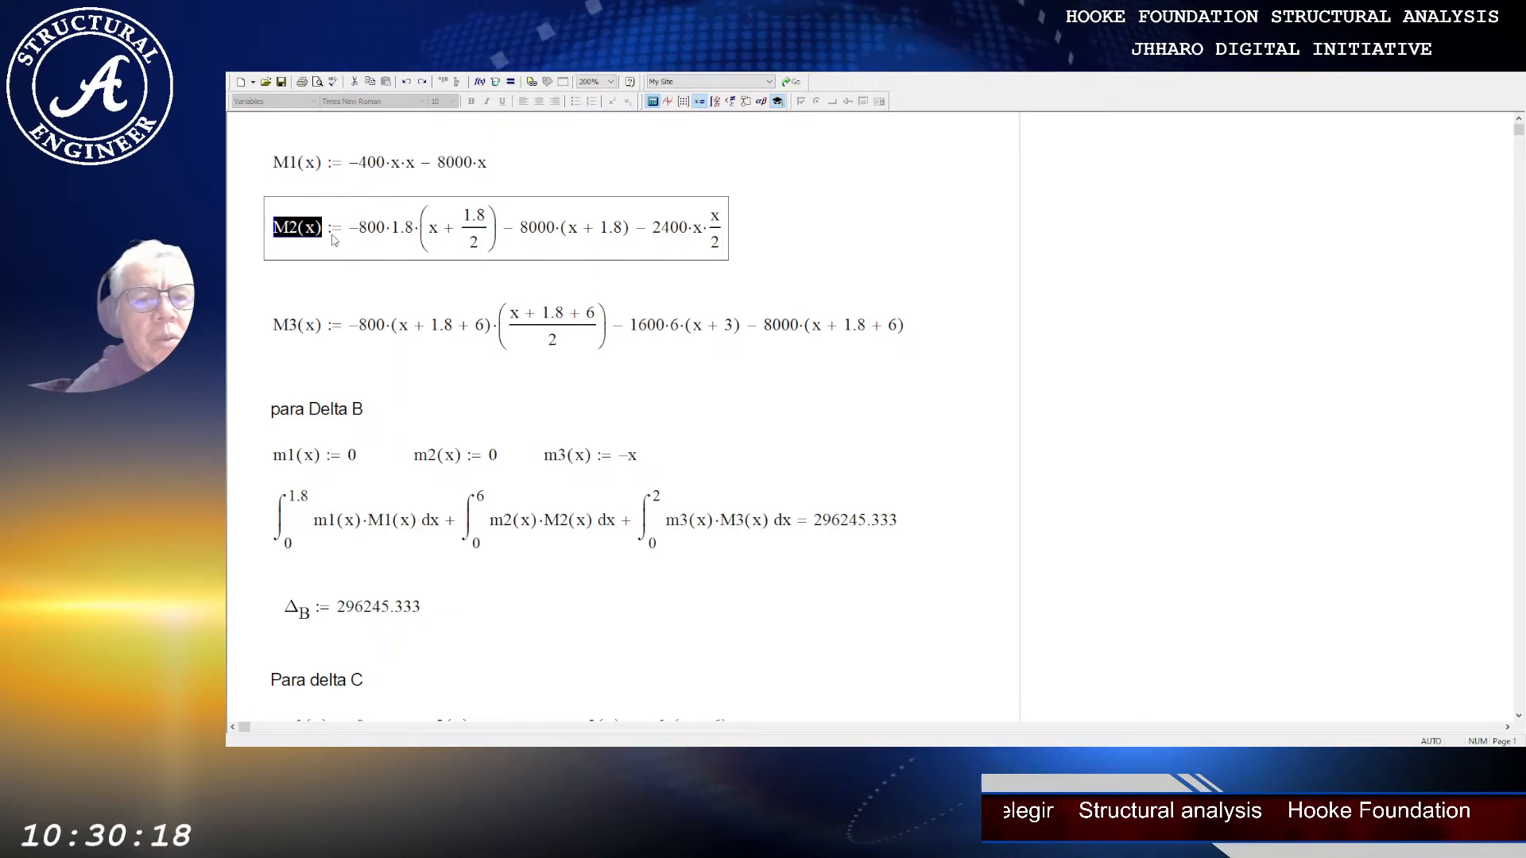
# Step: Create a new blank worksheet at 200% zoom and define the function FuncionA(x) := x + 1
pyautogui.click(240, 81)
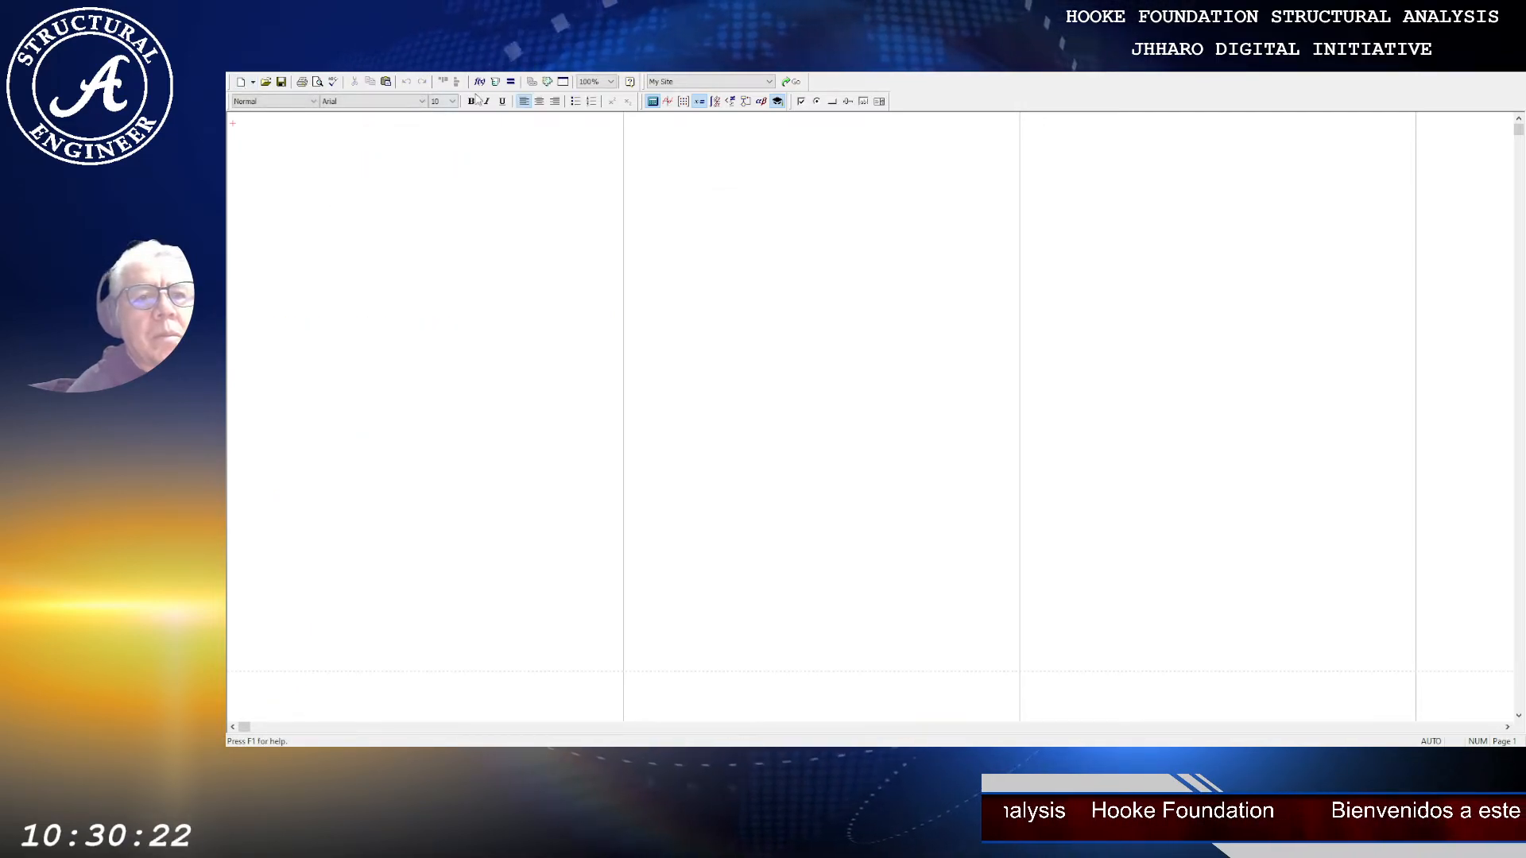
pyautogui.click(586, 96)
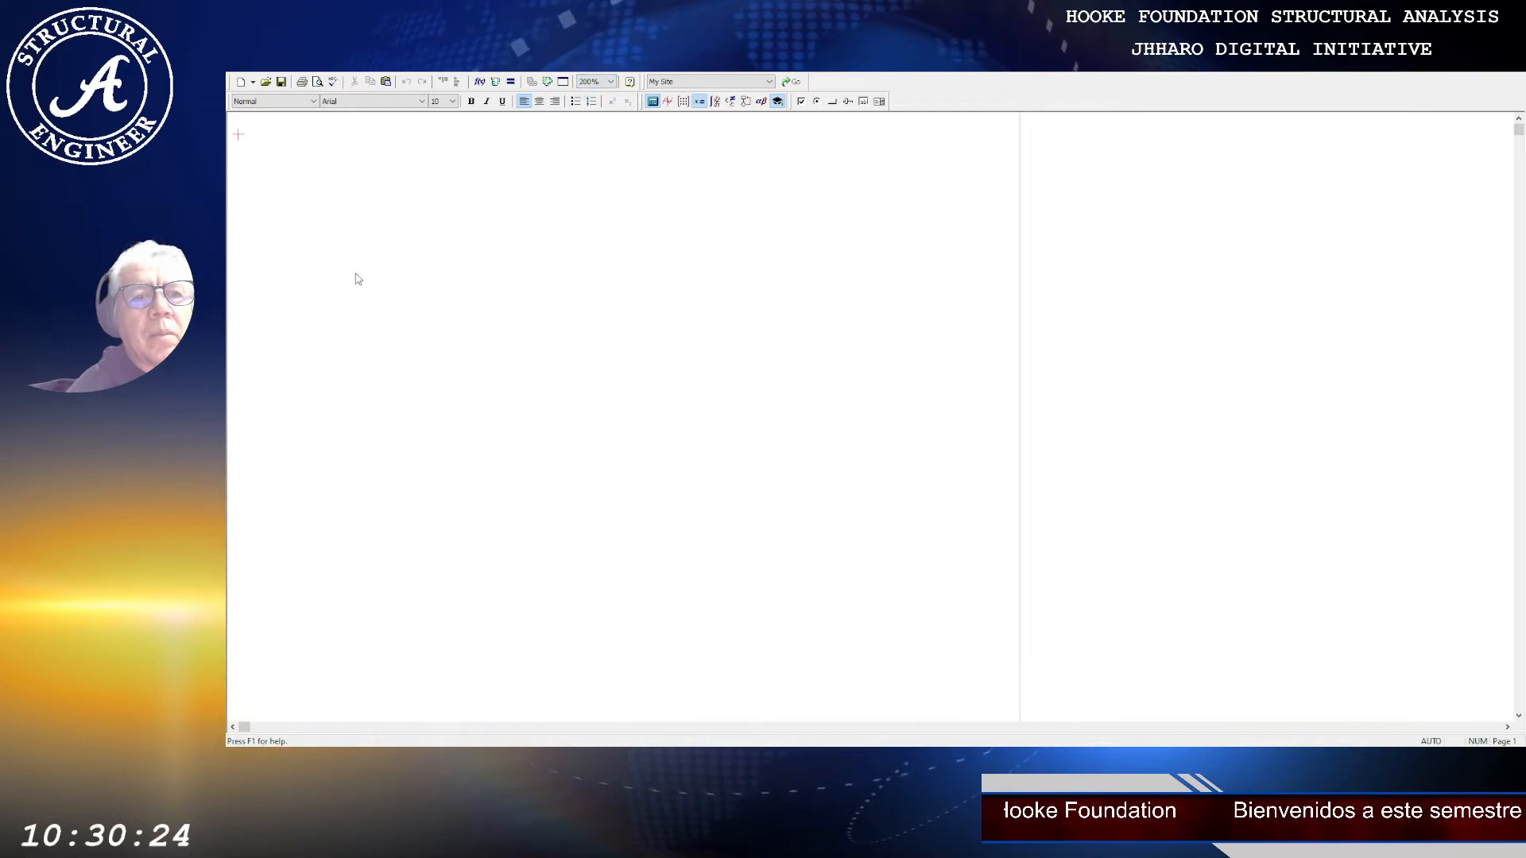
pyautogui.click(335, 175)
pyautogui.write('FuncionA')
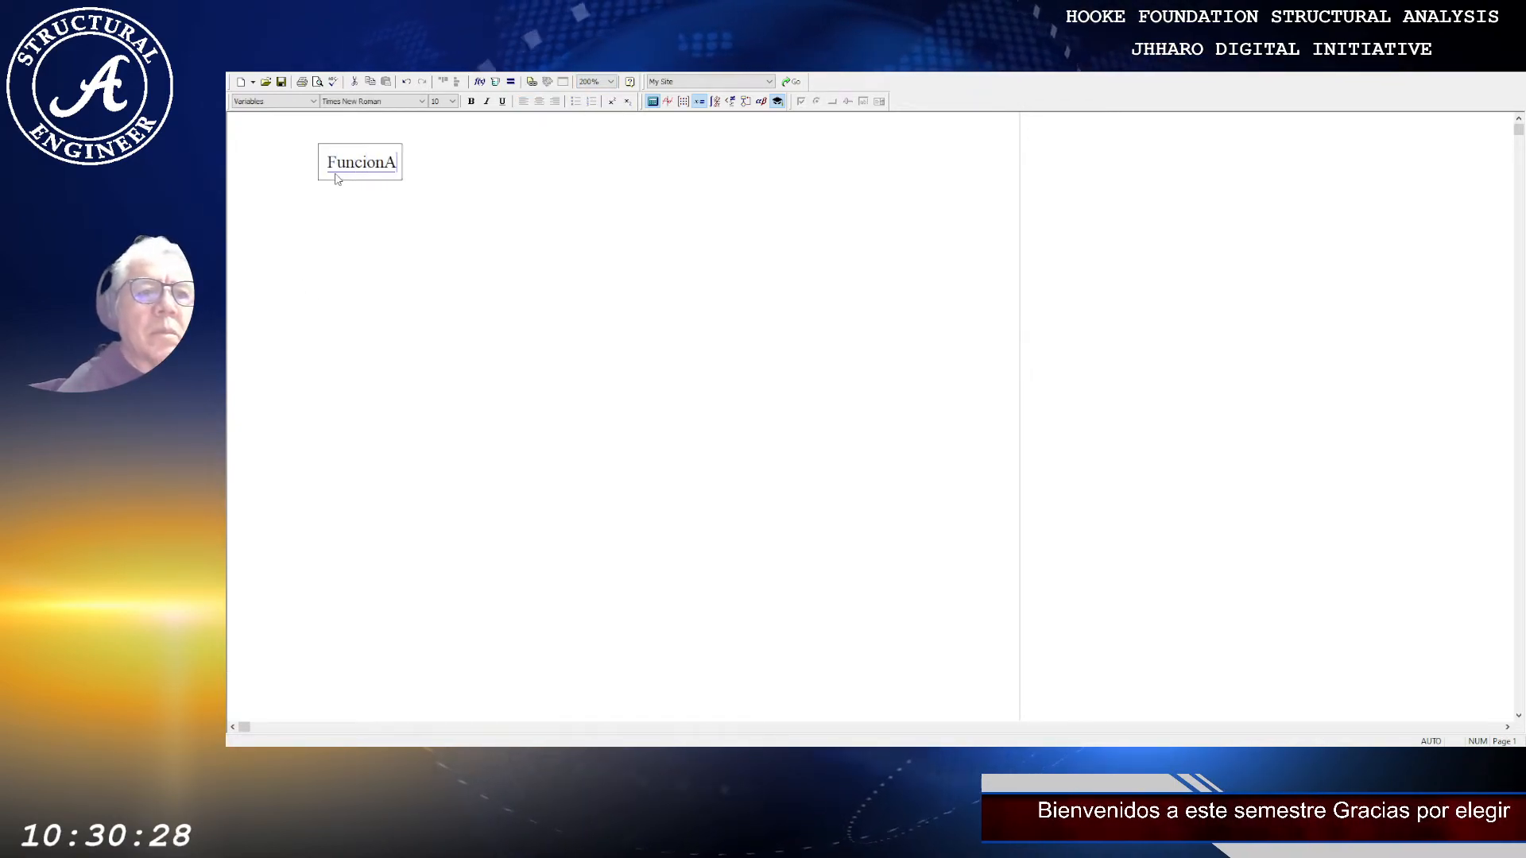
pyautogui.write('(')
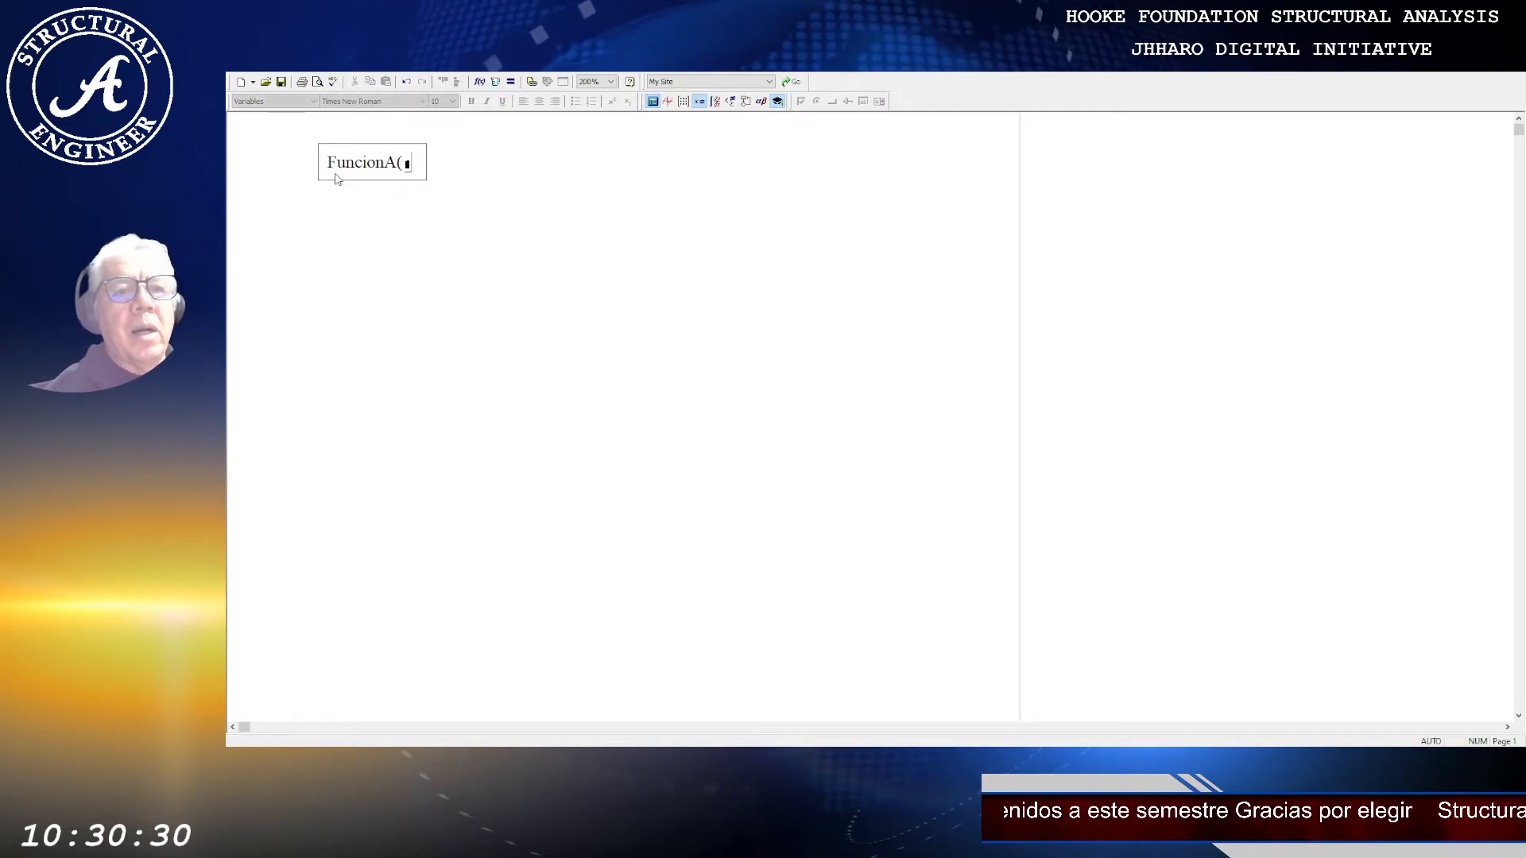
pyautogui.write('x')
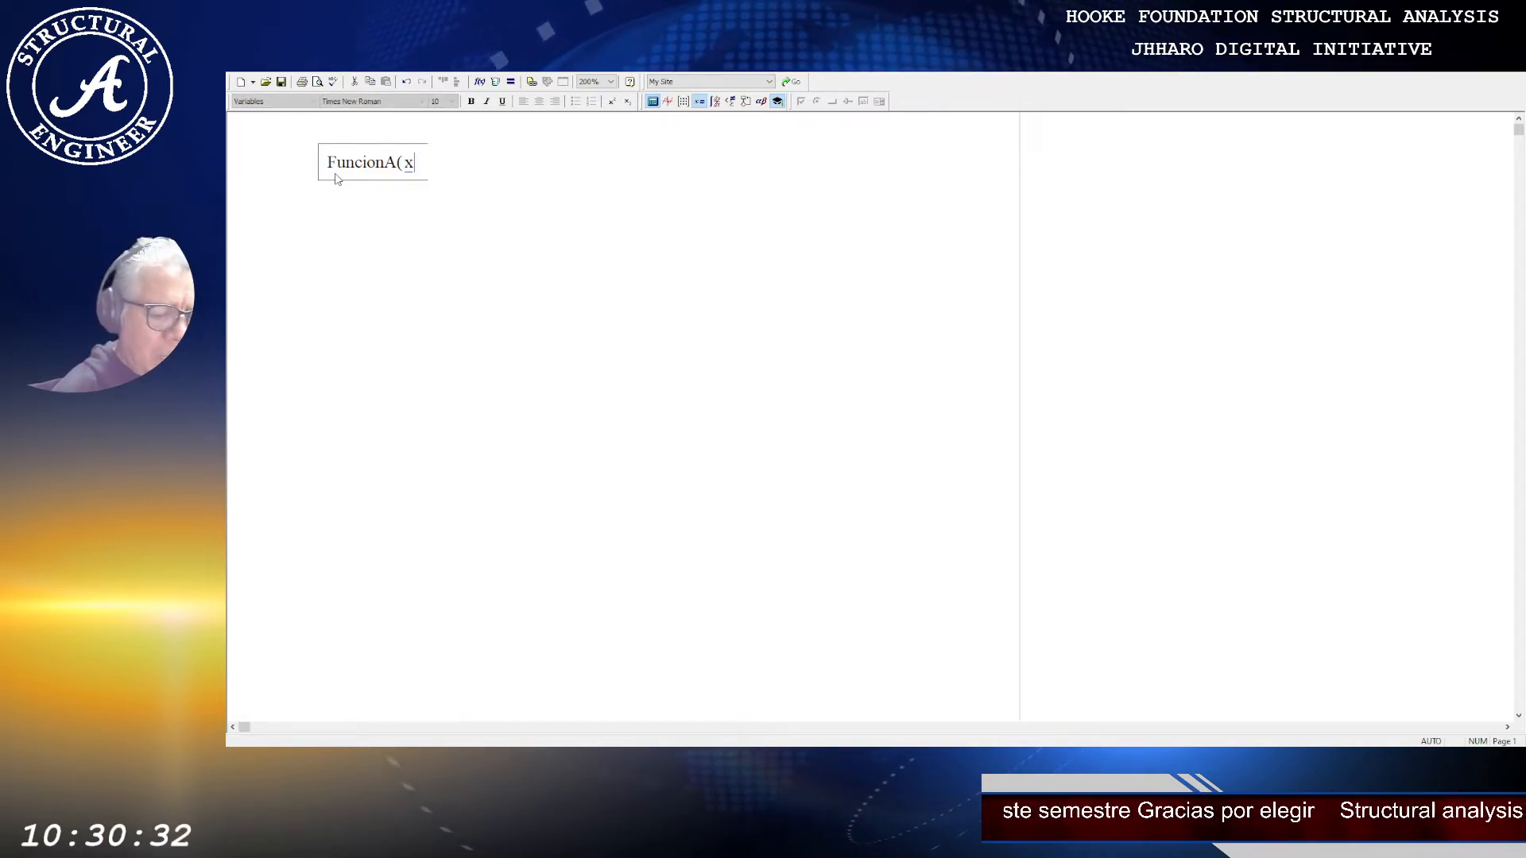
pyautogui.write(') := ')
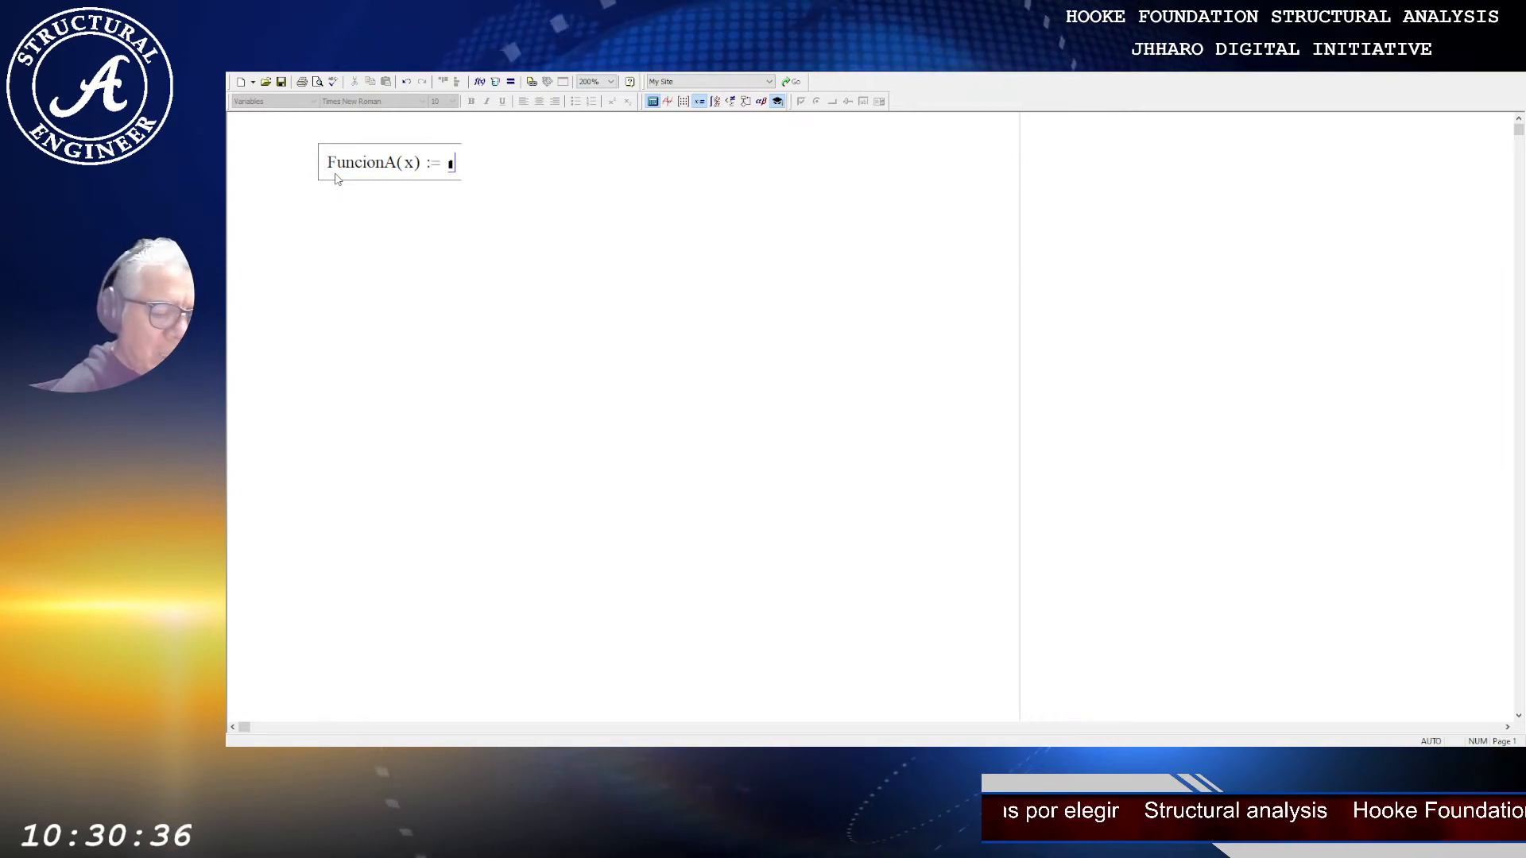
pyautogui.write('x + ')
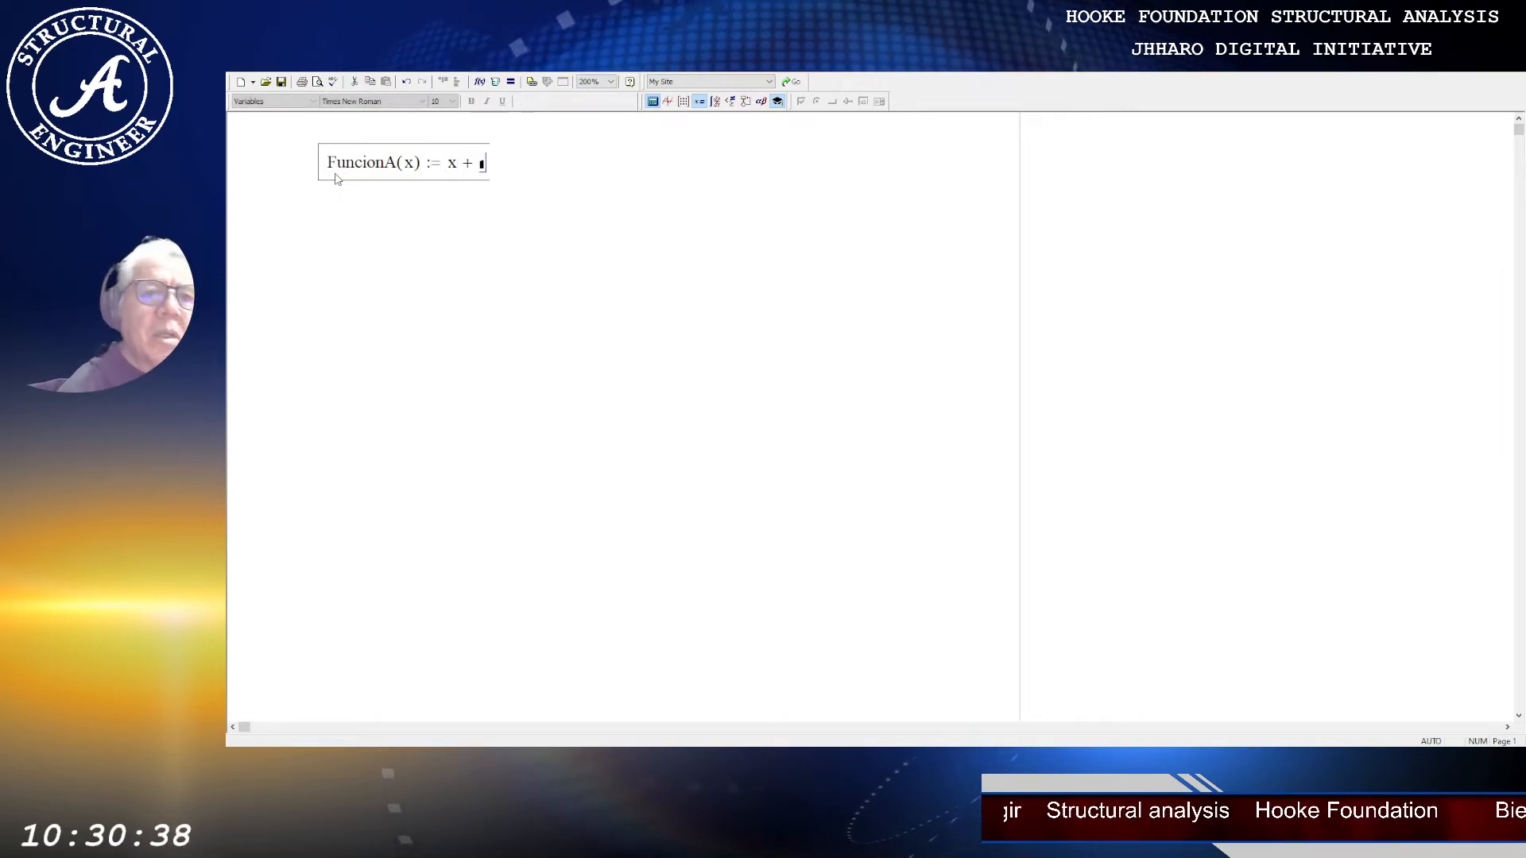
pyautogui.write('1')
pyautogui.press('Return')
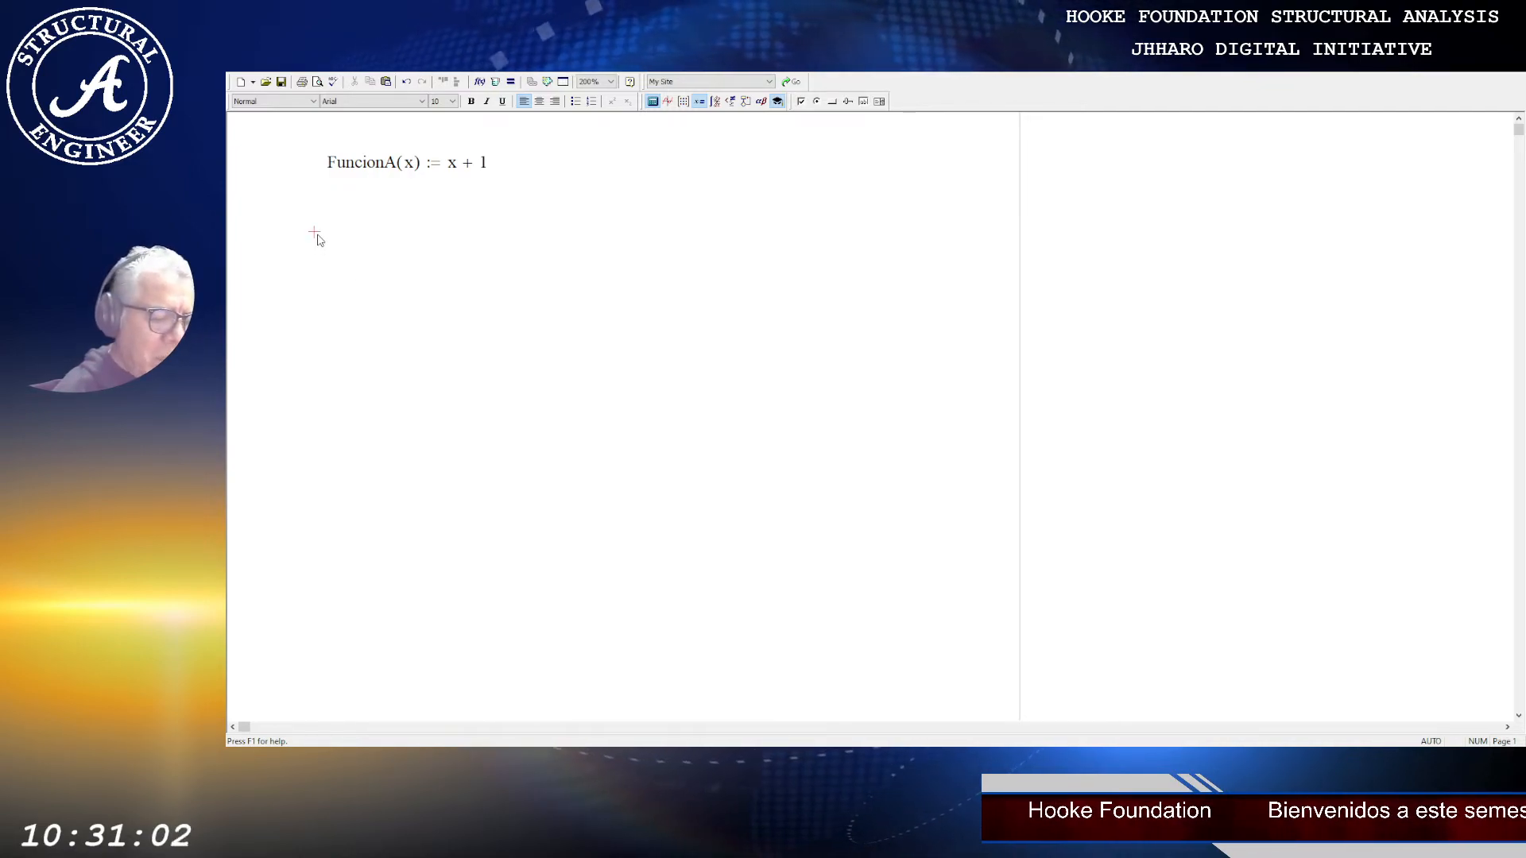
# Step: Define the variable x1 := 3 below the FuncionA definition
pyautogui.write('x')
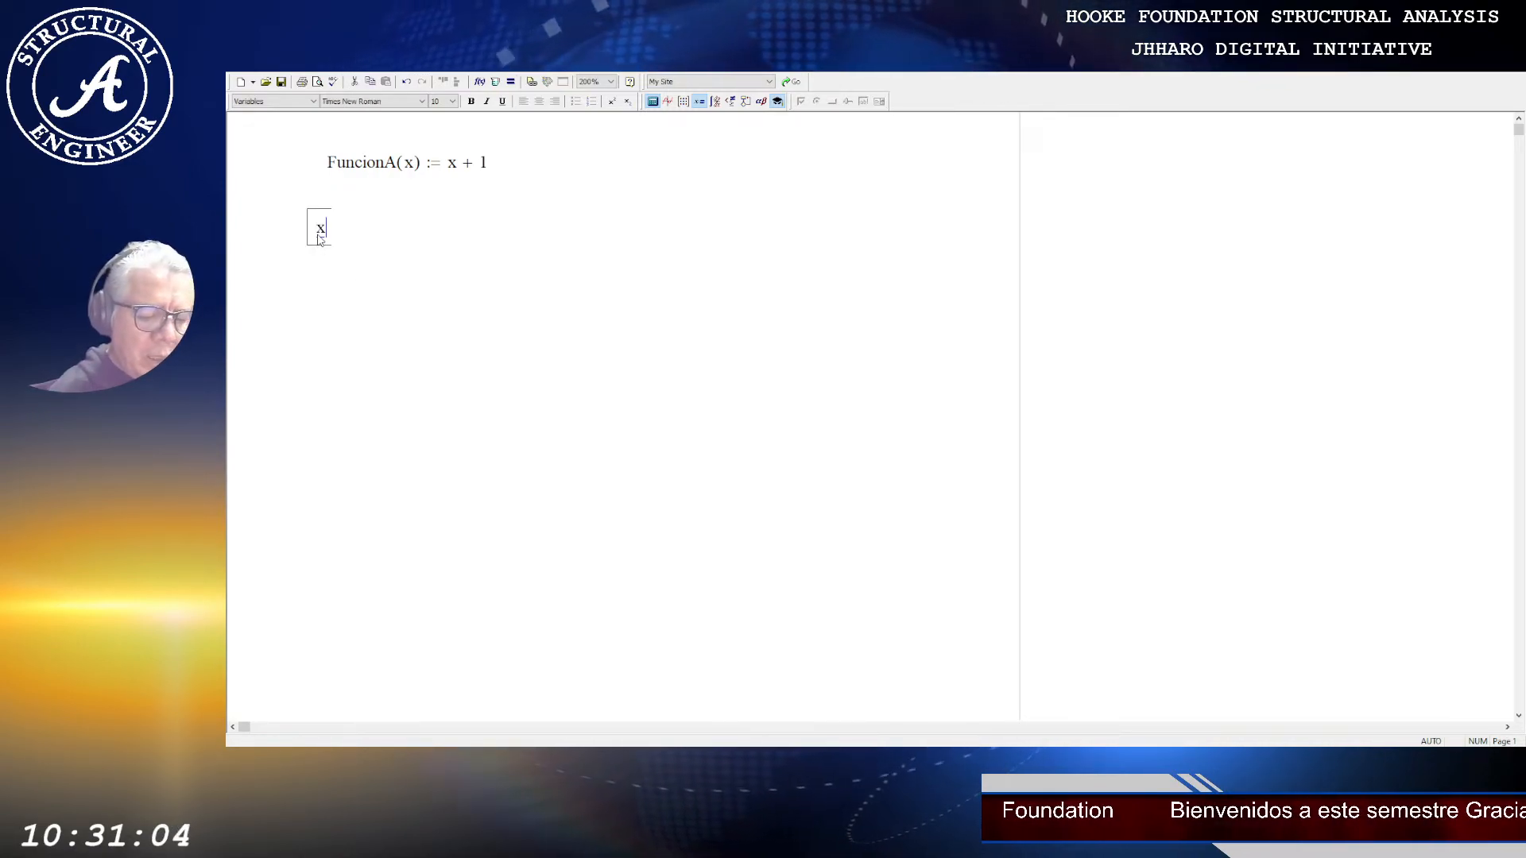
pyautogui.write('1 := 3')
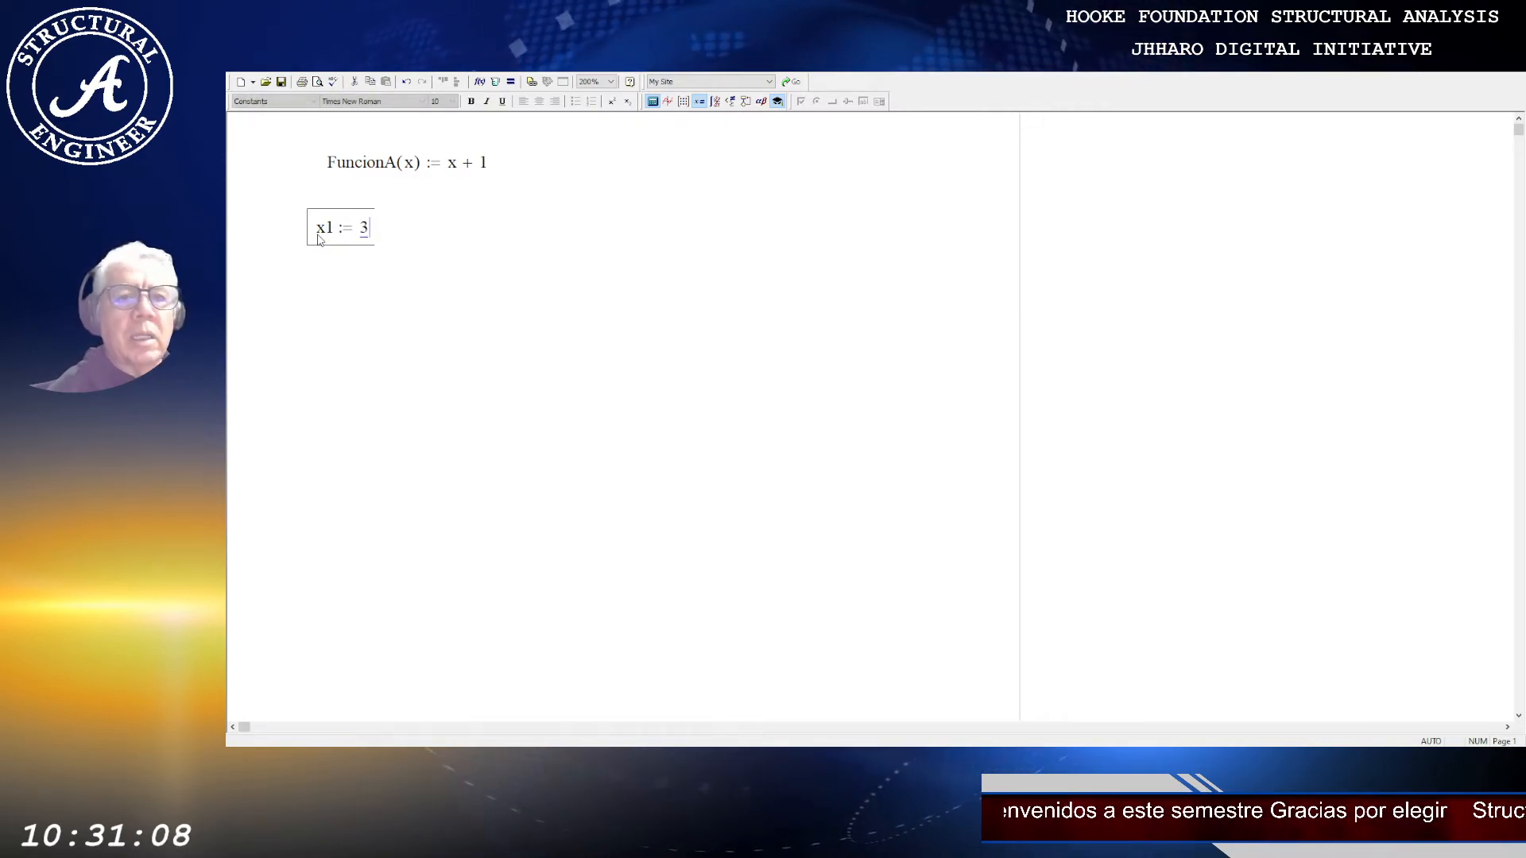
pyautogui.press('Return')
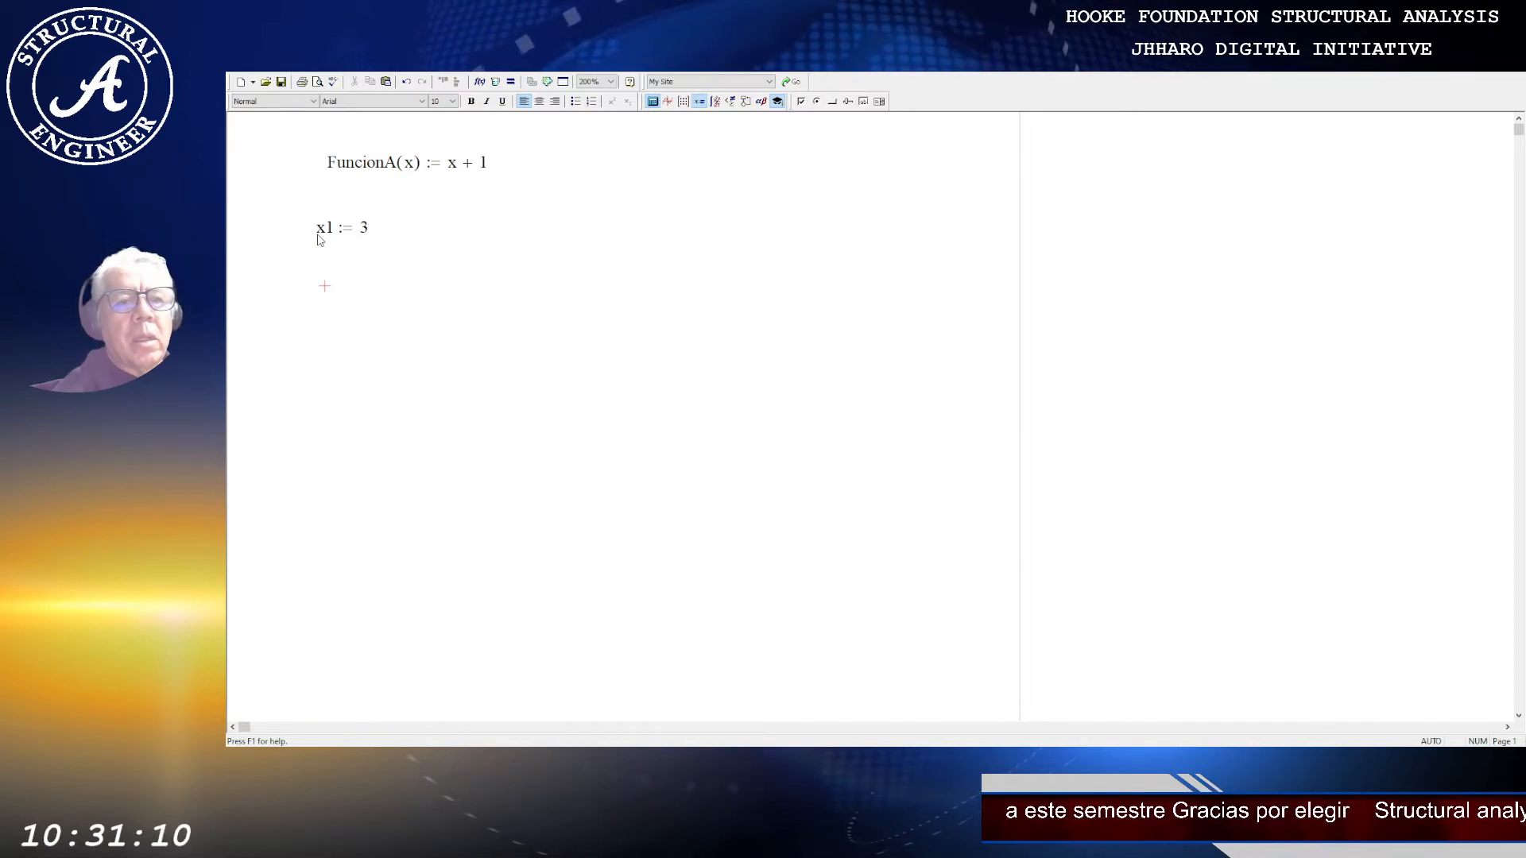
# Step: Evaluate FuncionA(x1) numerically below the x1 definition
pyautogui.write('Fun')
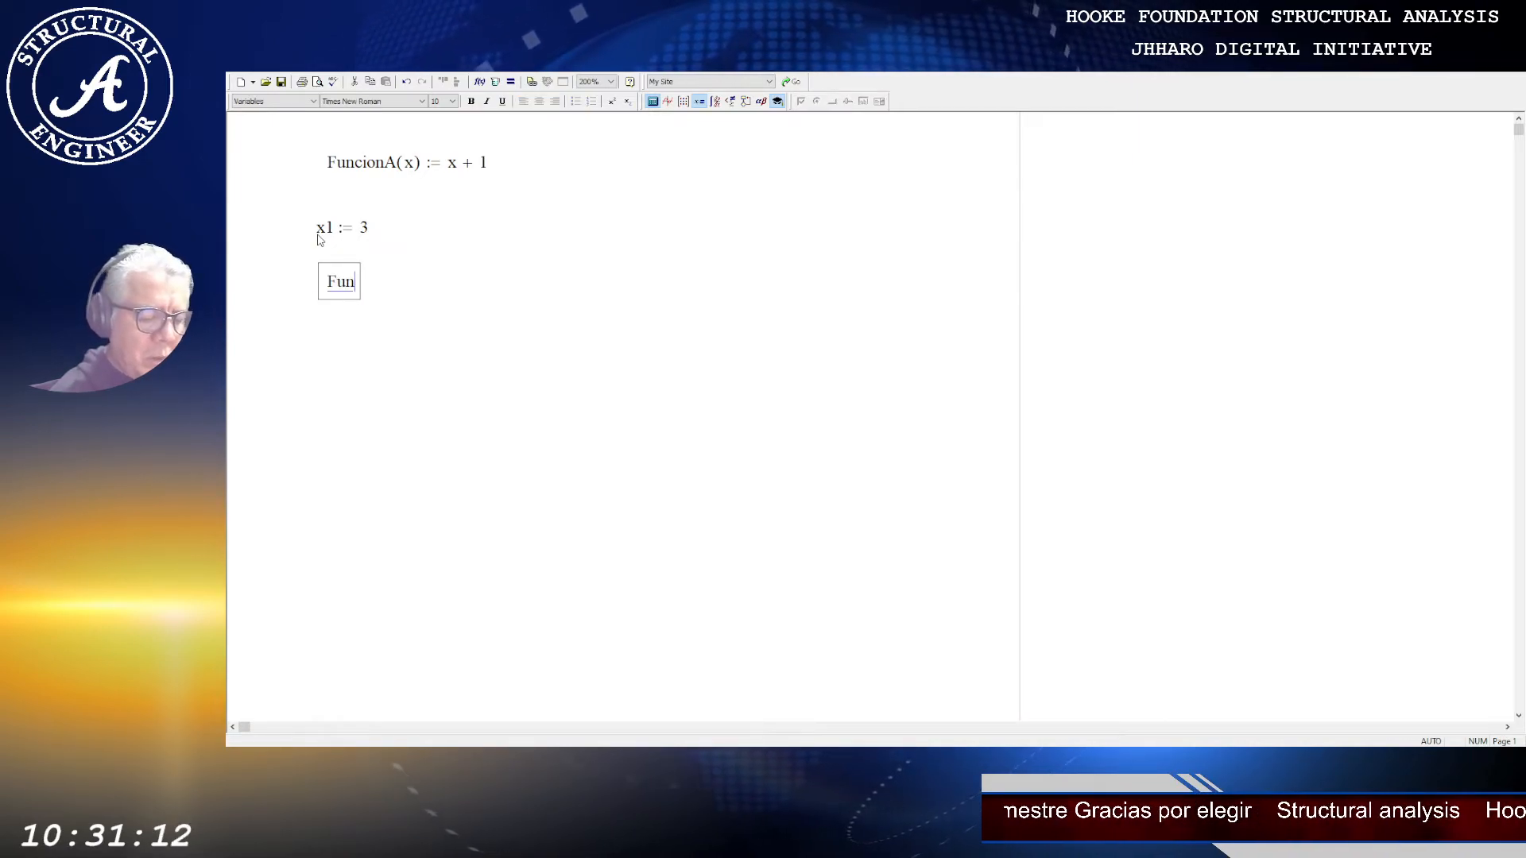
pyautogui.write('cionA(x1) ')
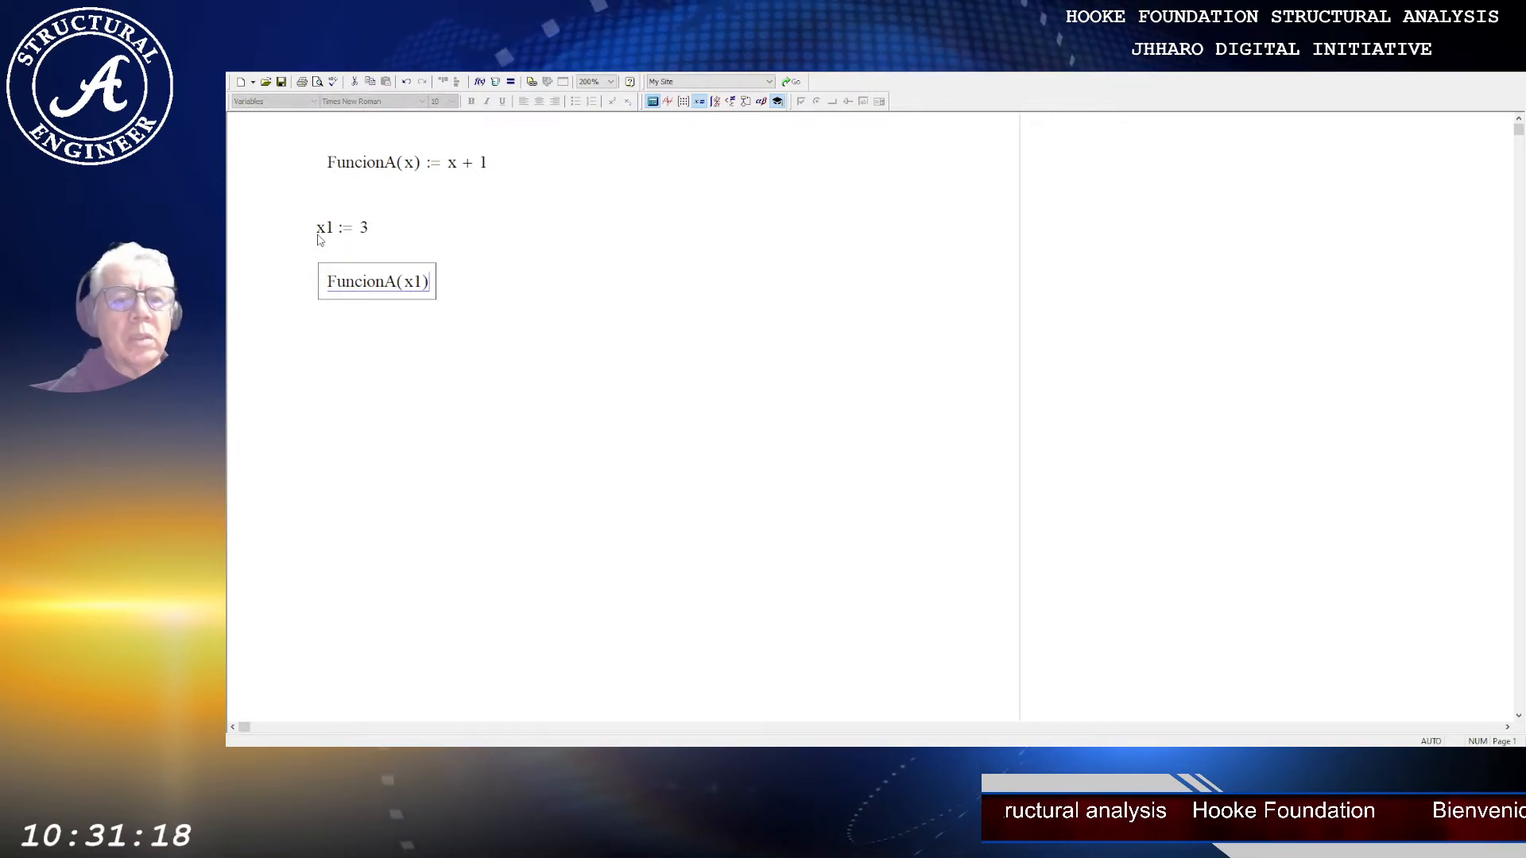
pyautogui.write('= 4')
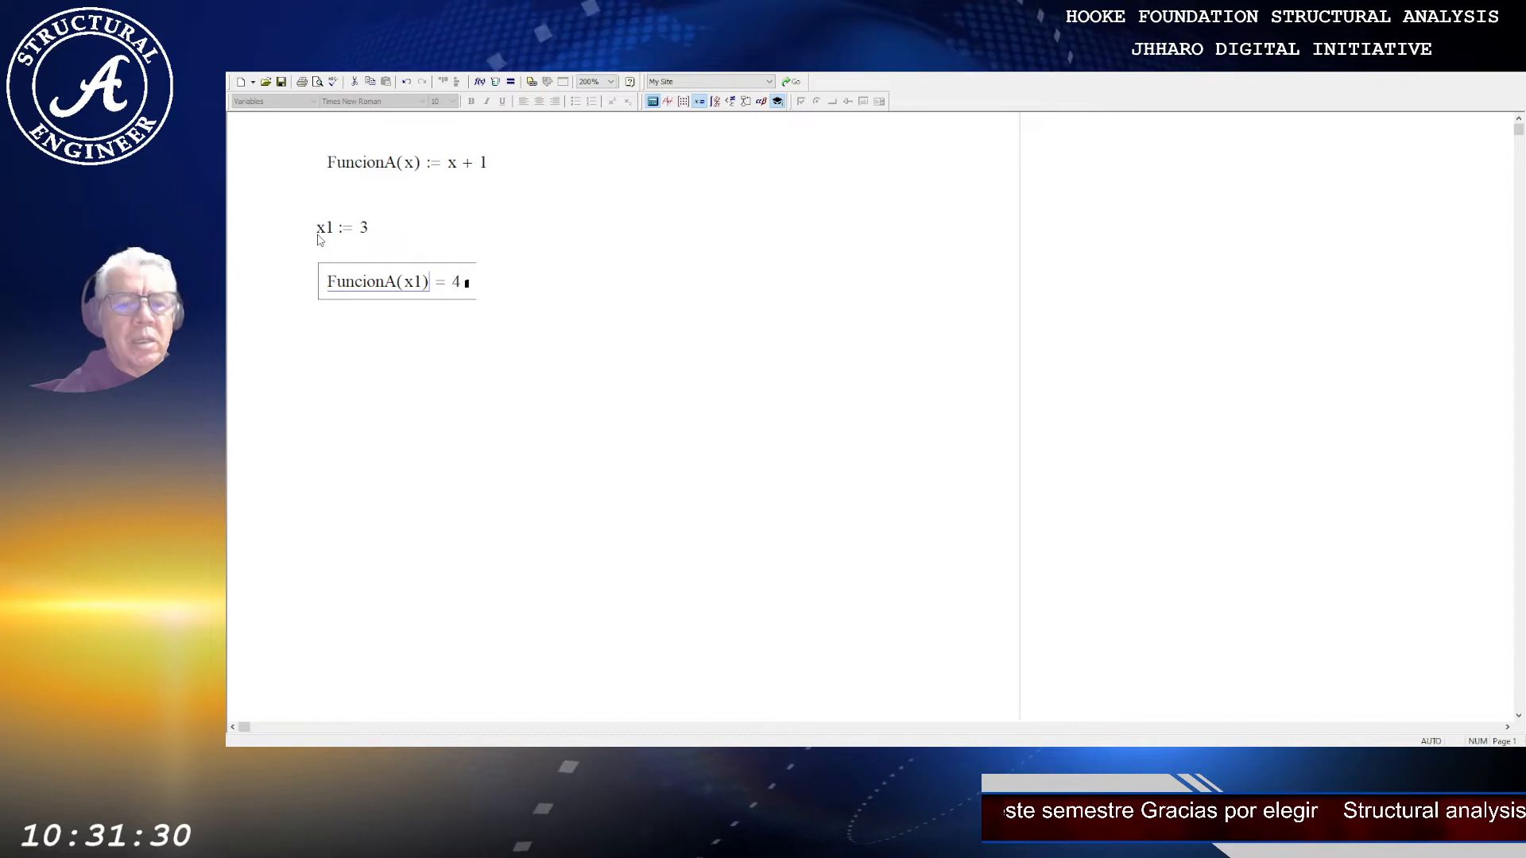
pyautogui.click(318, 240)
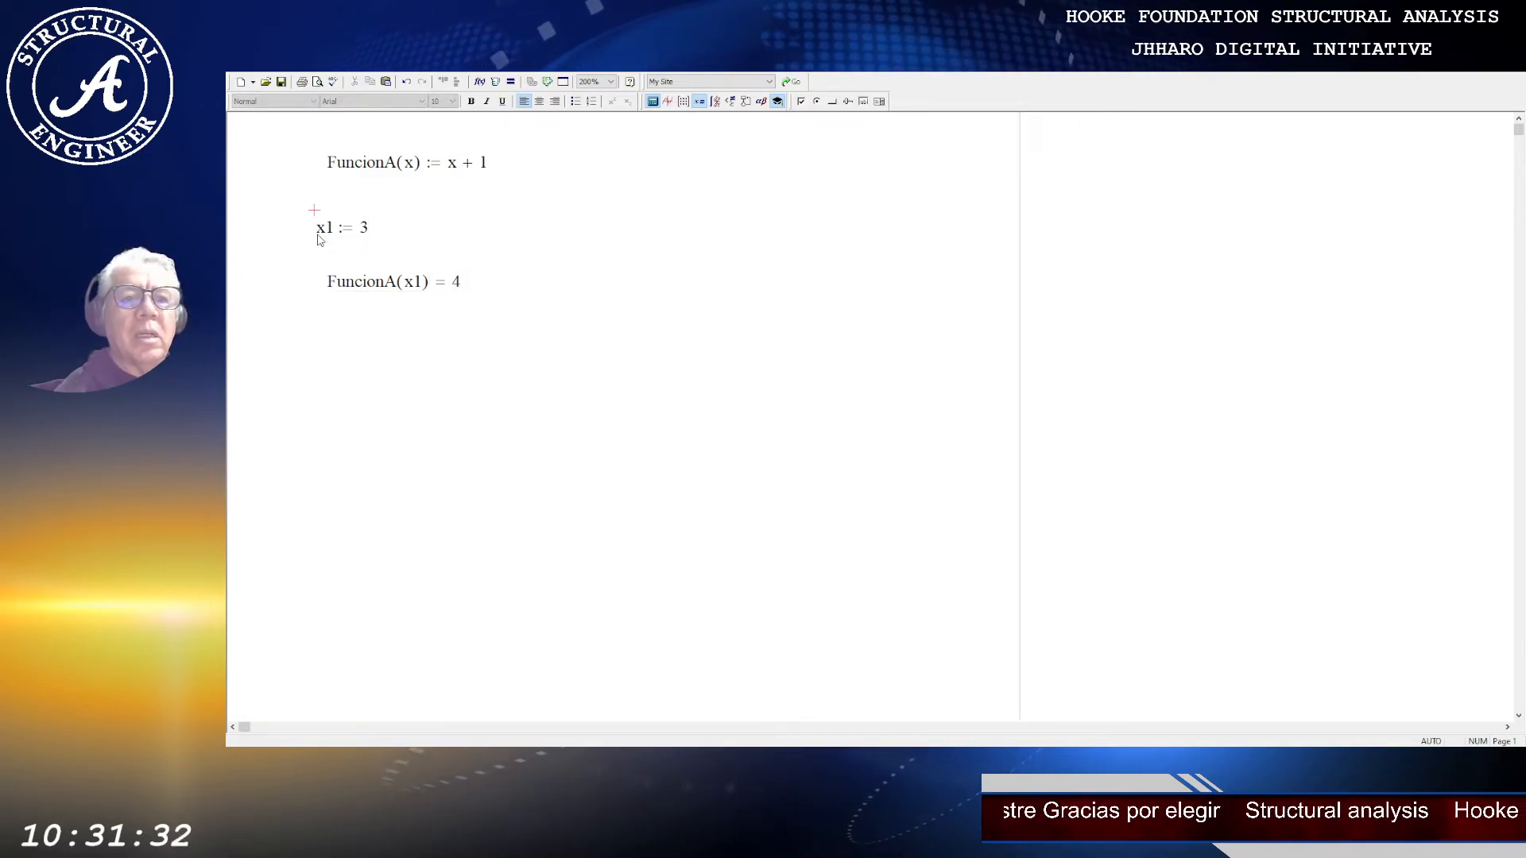
# Step: Replace the expression x + 1 in the FuncionA(x) definition with sin(x)
pyautogui.click(452, 169)
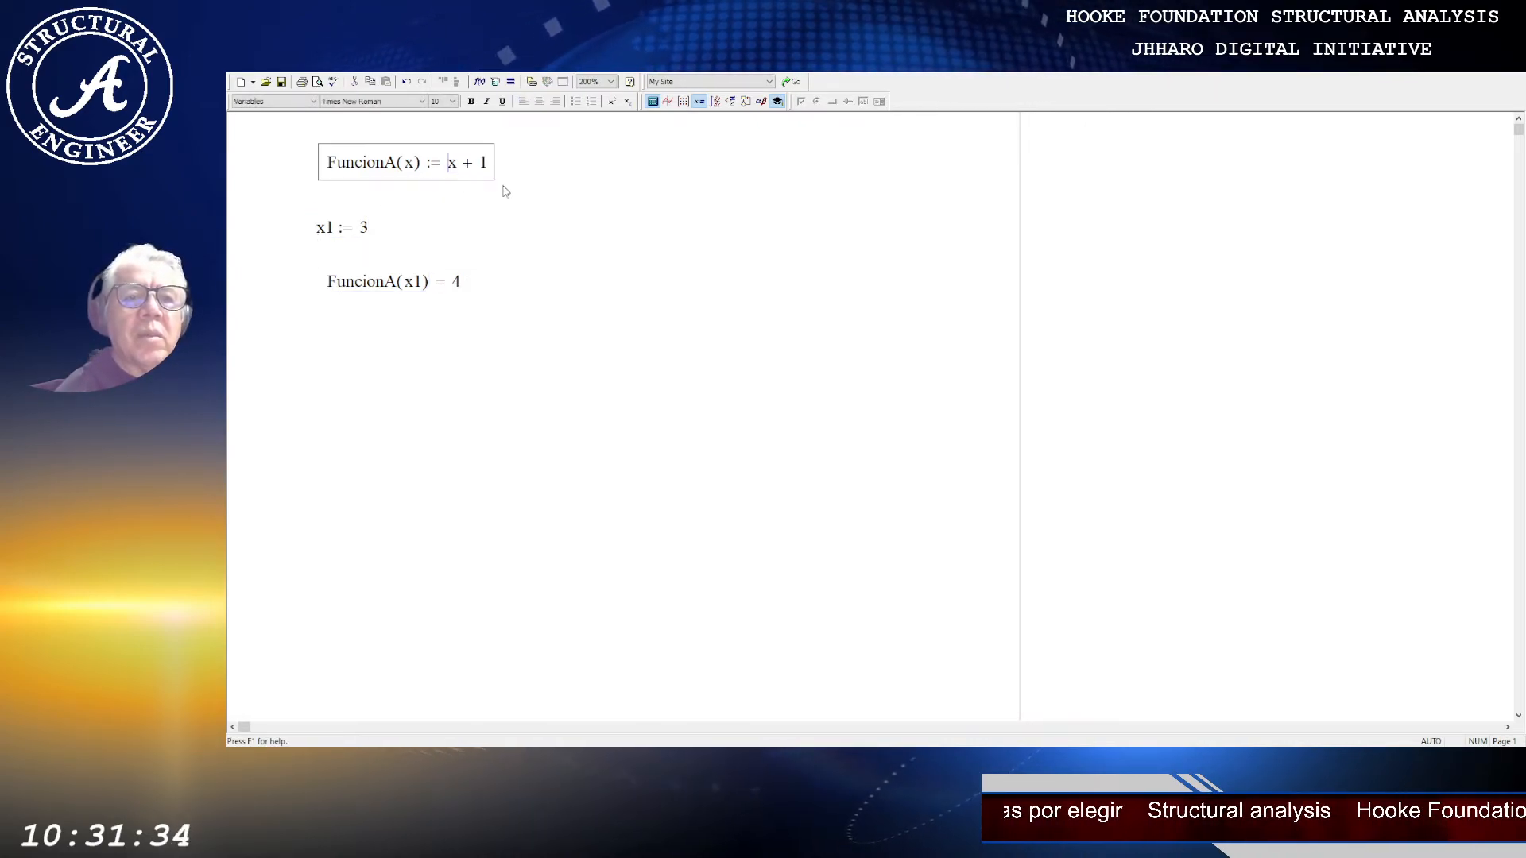
pyautogui.press('Delete')
pyautogui.press('Delete')
pyautogui.press('Delete')
pyautogui.press('Delete')
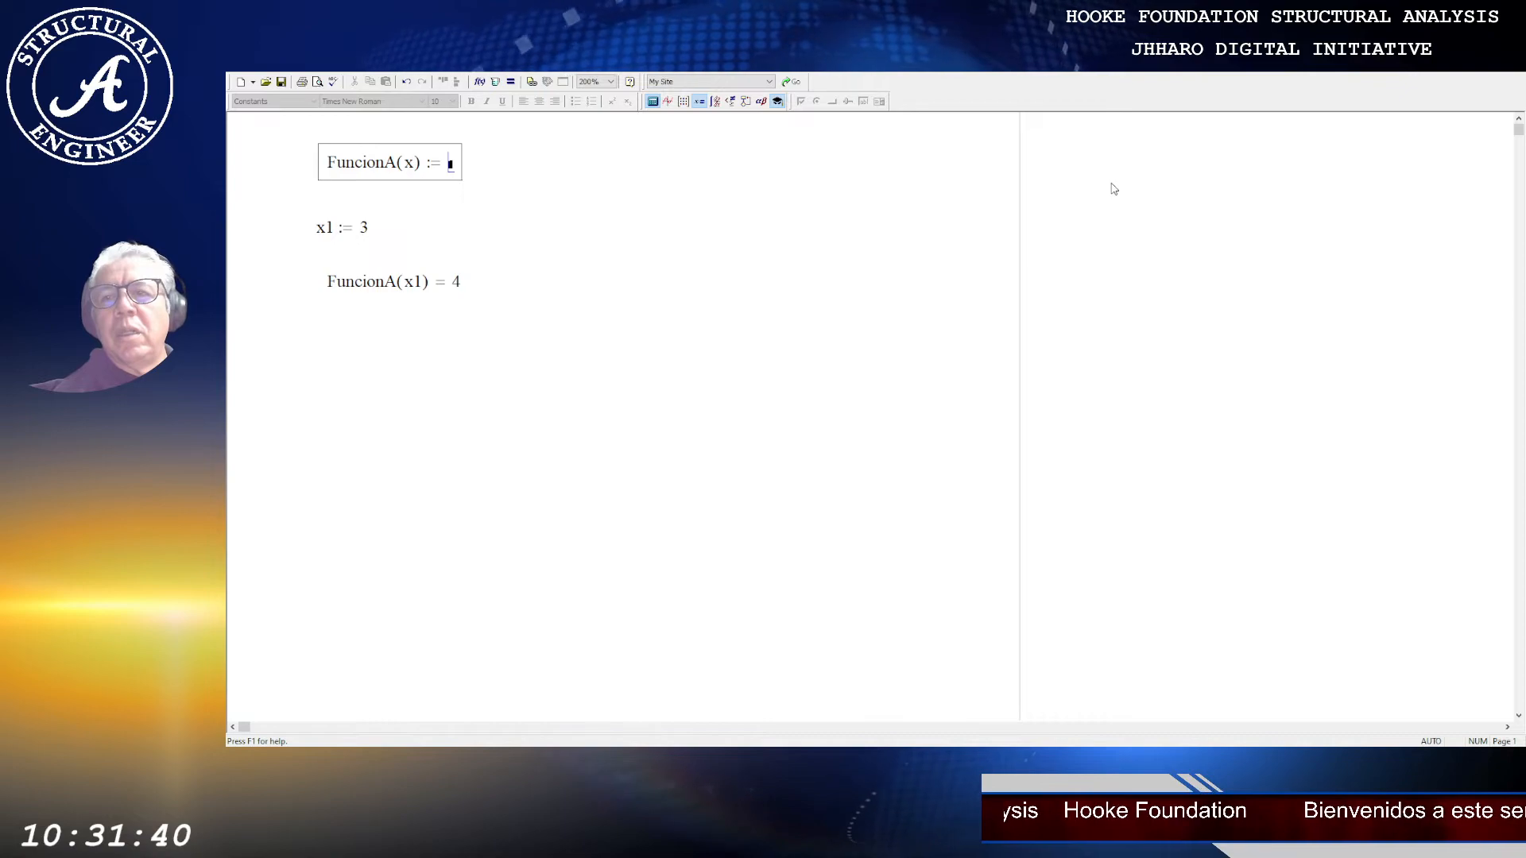
pyautogui.write('sin(')
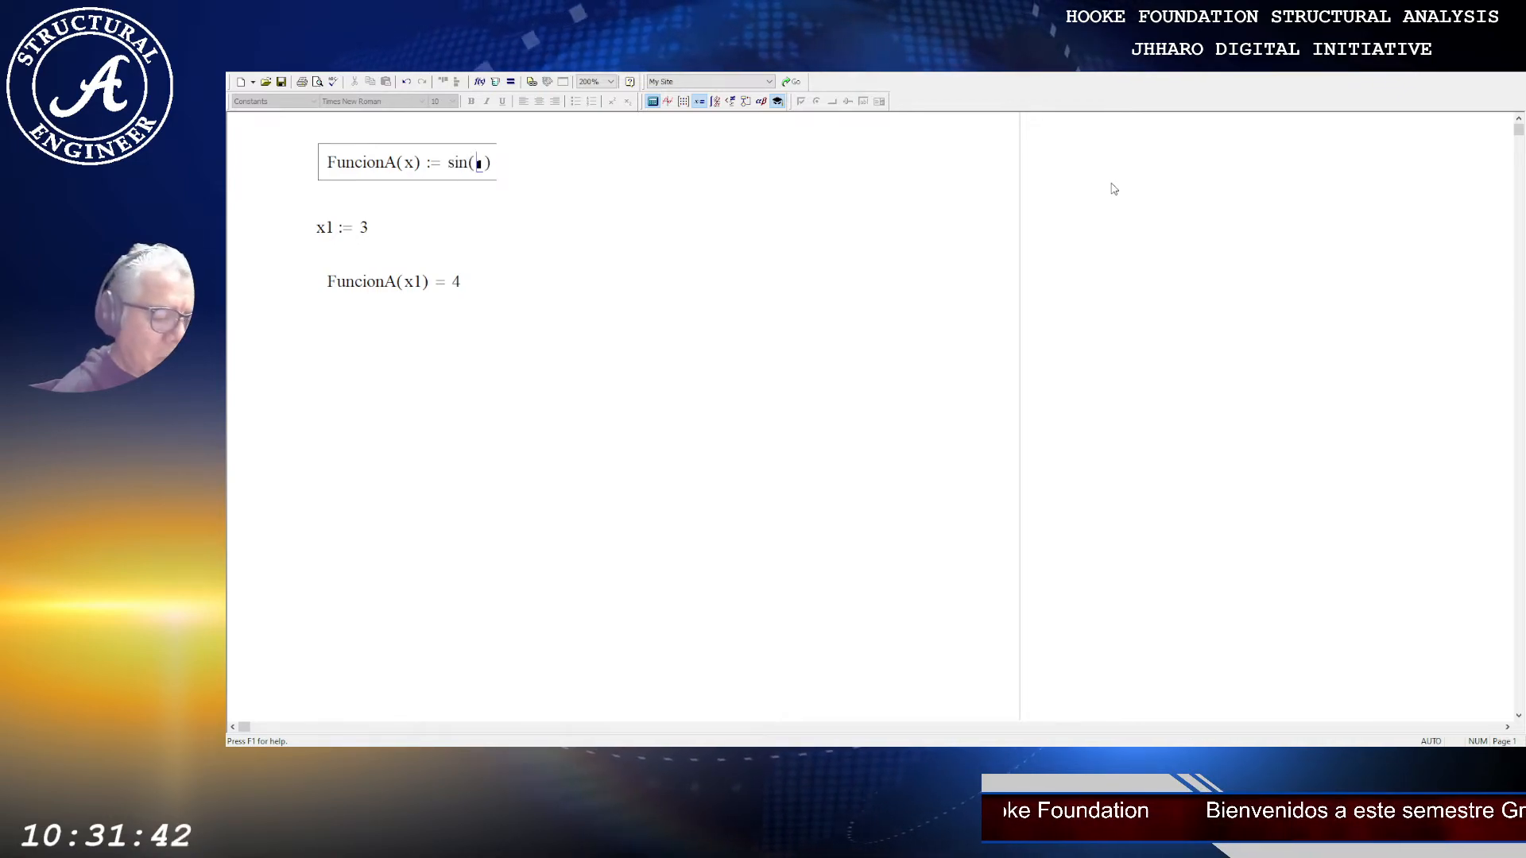
pyautogui.write('x')
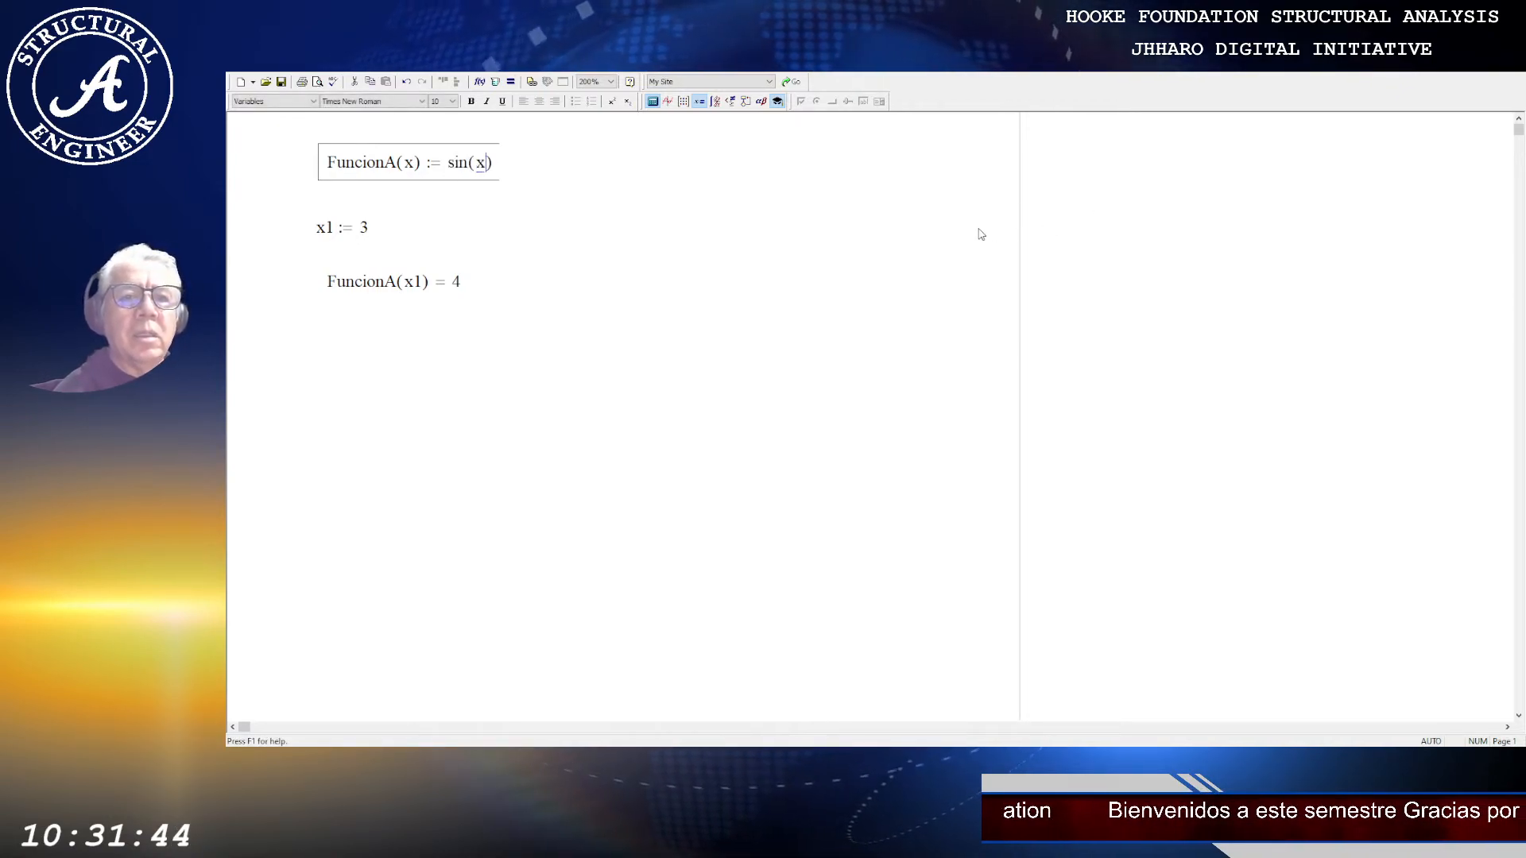
pyautogui.click(512, 230)
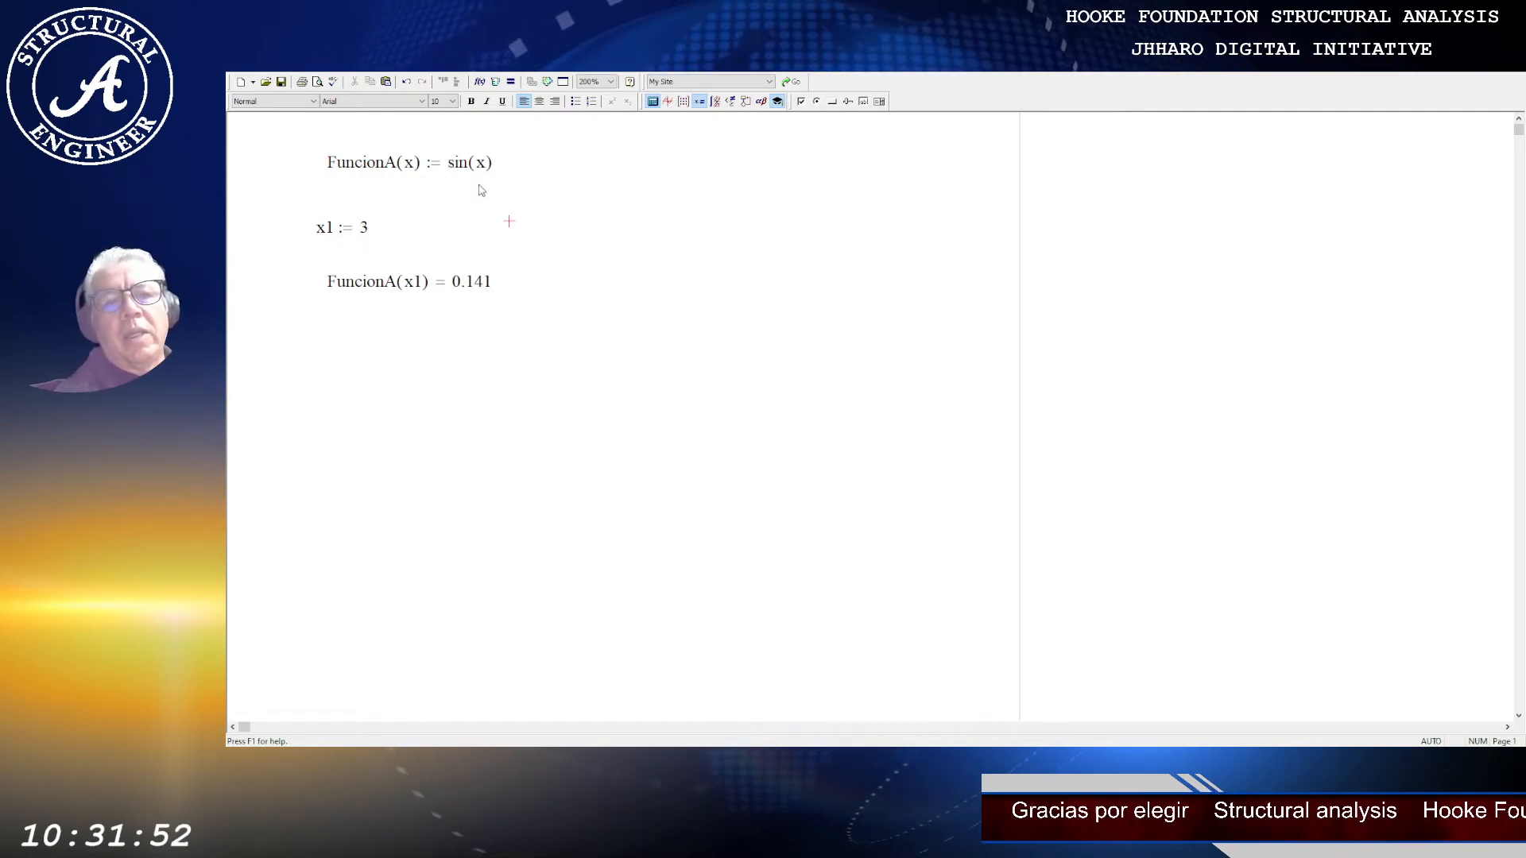
pyautogui.click(364, 230)
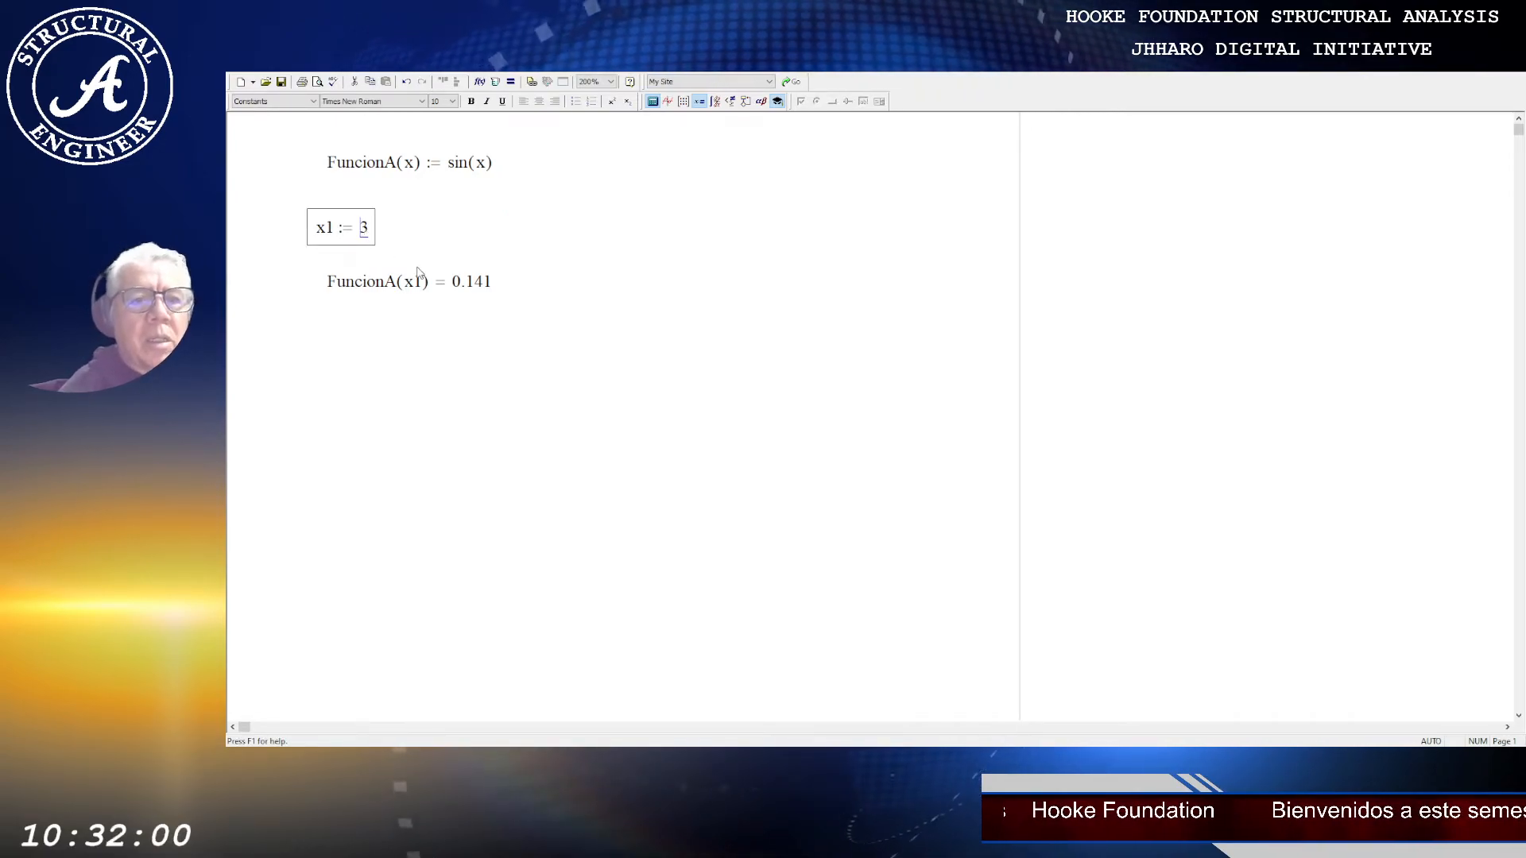
pyautogui.doubleClick(480, 164)
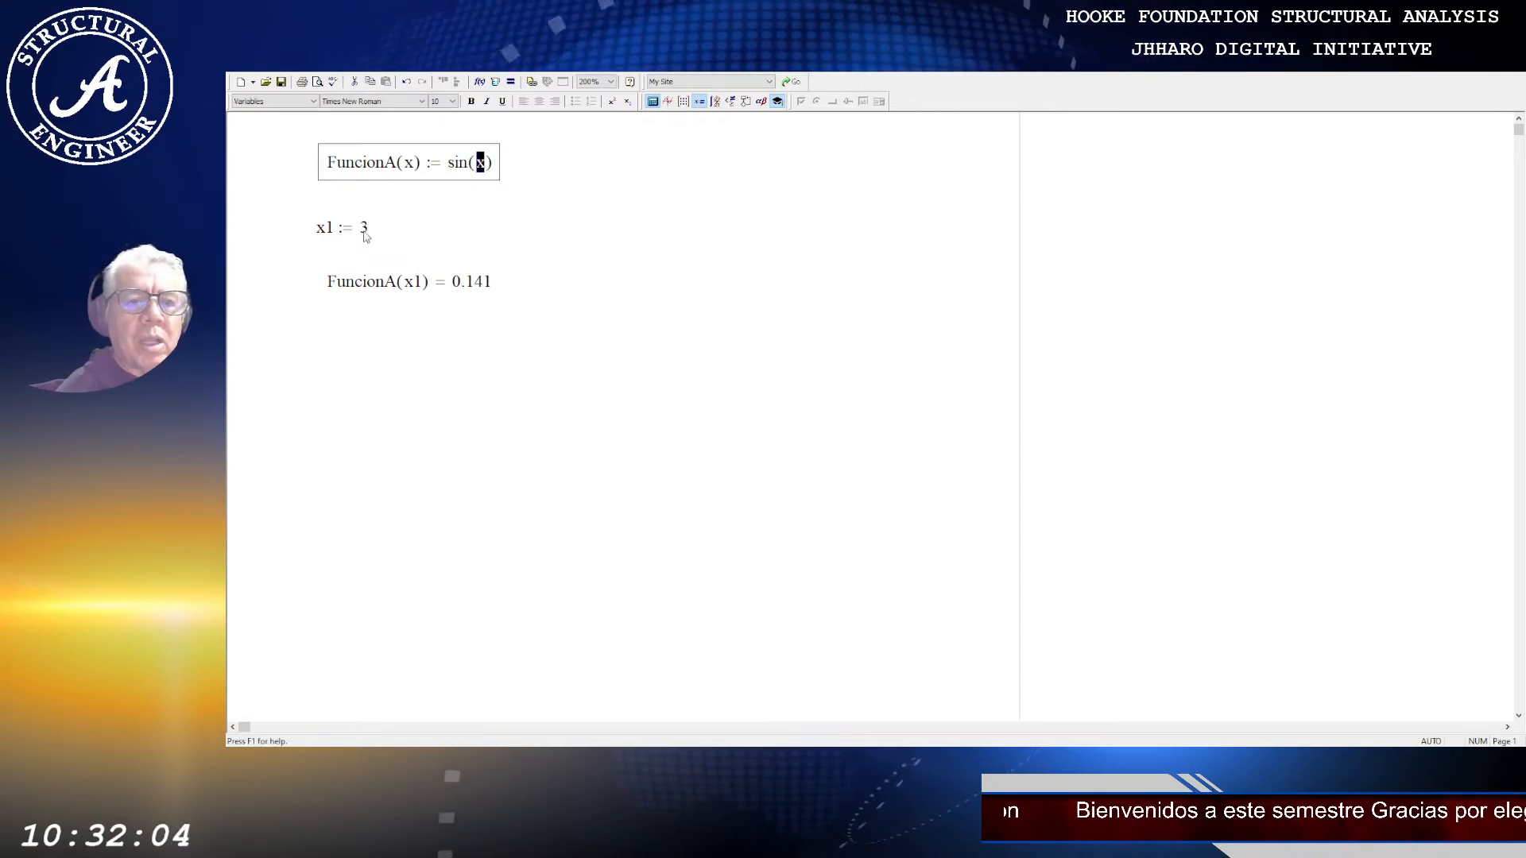
pyautogui.click(488, 231)
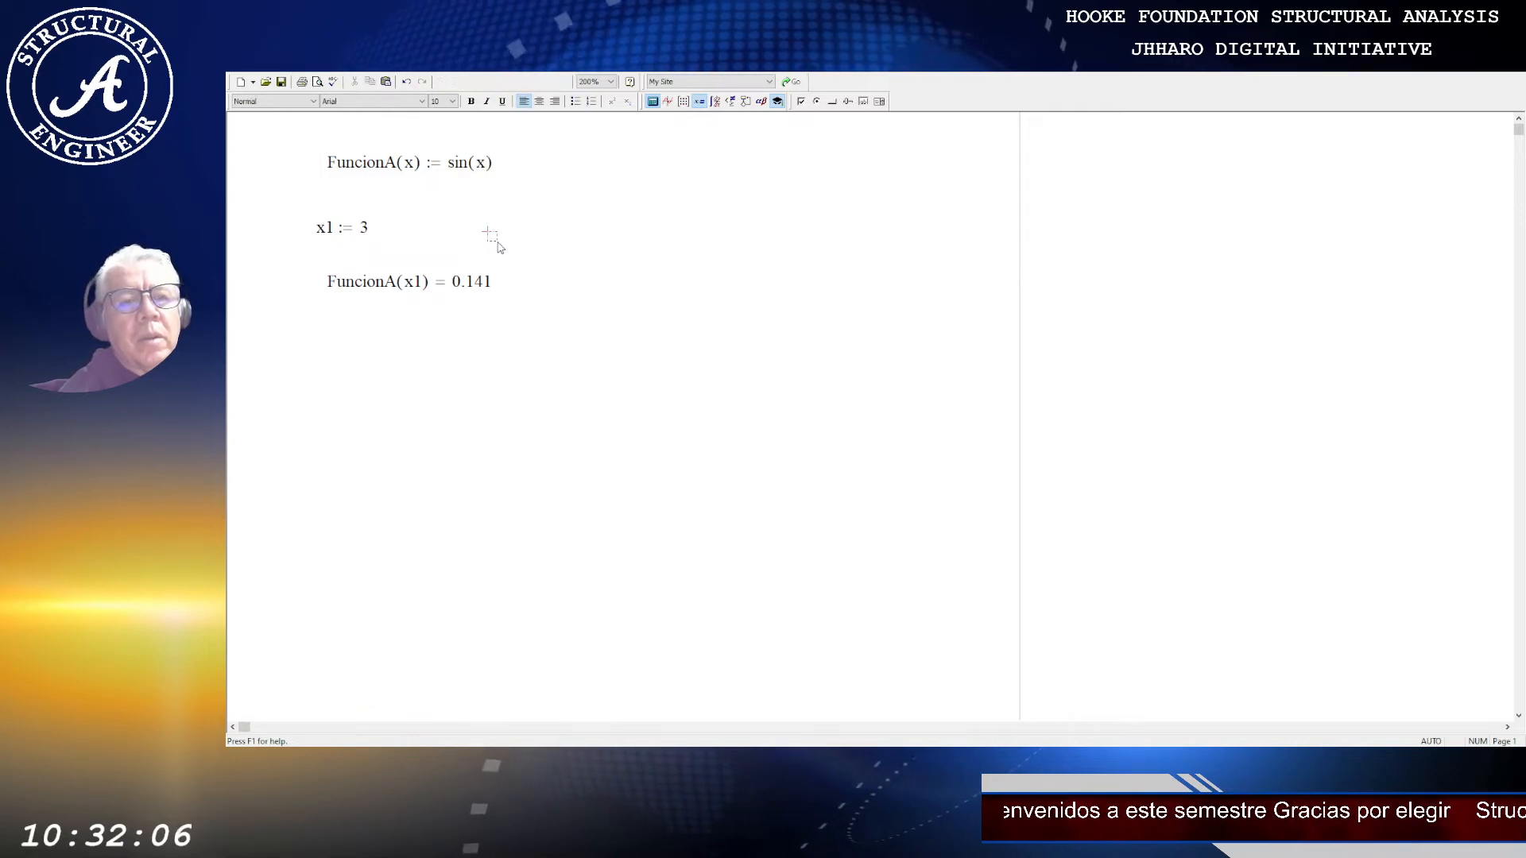
# Step: Set x1 to π/2, removing the old constant from its definition
pyautogui.click(364, 229)
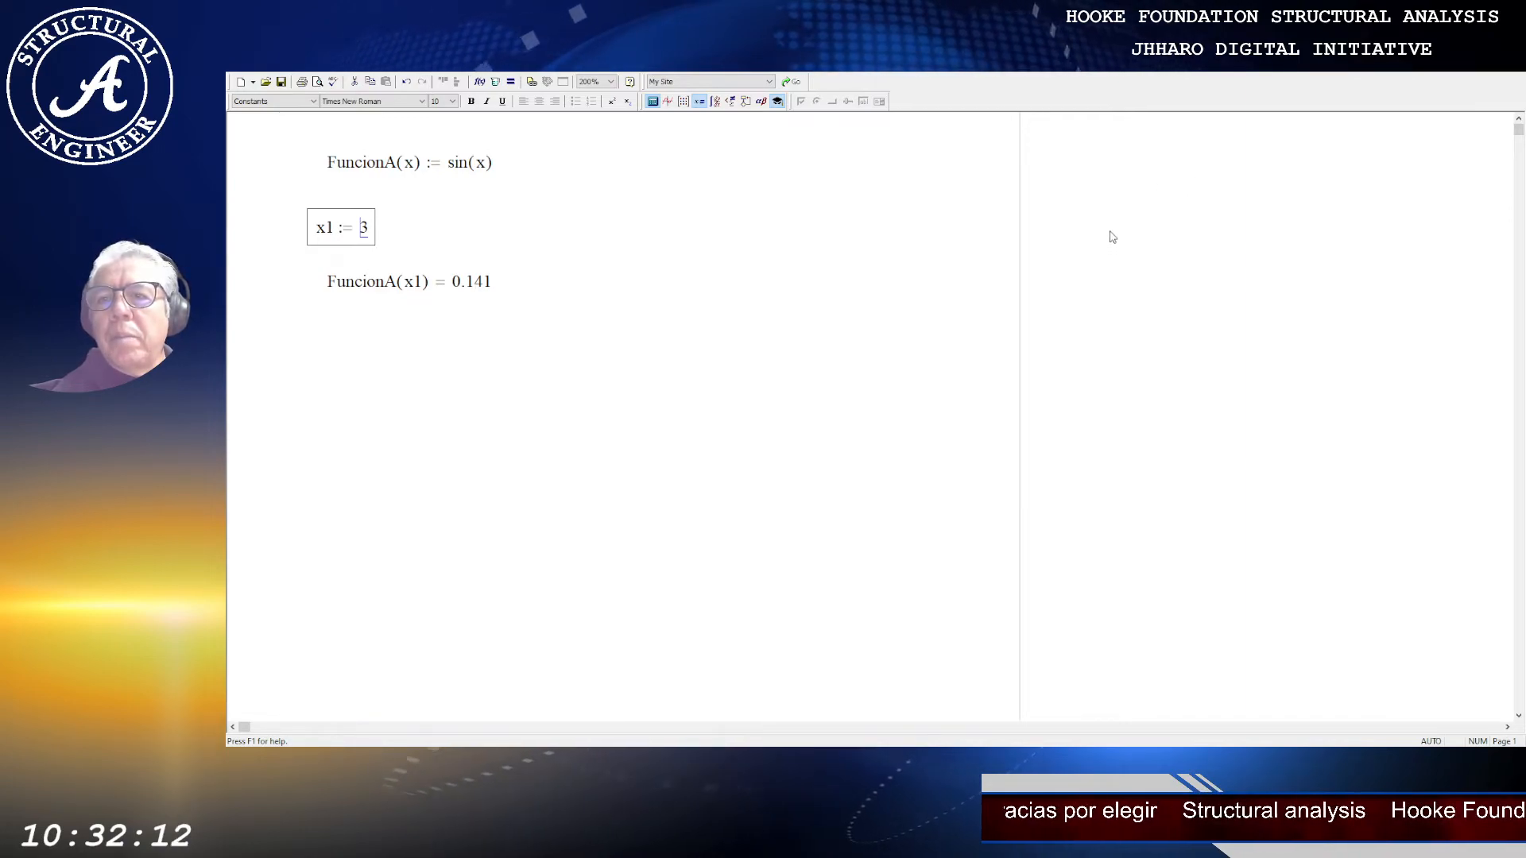
pyautogui.hotkey('ctrl', 'shift', 'p')
pyautogui.write('/2')
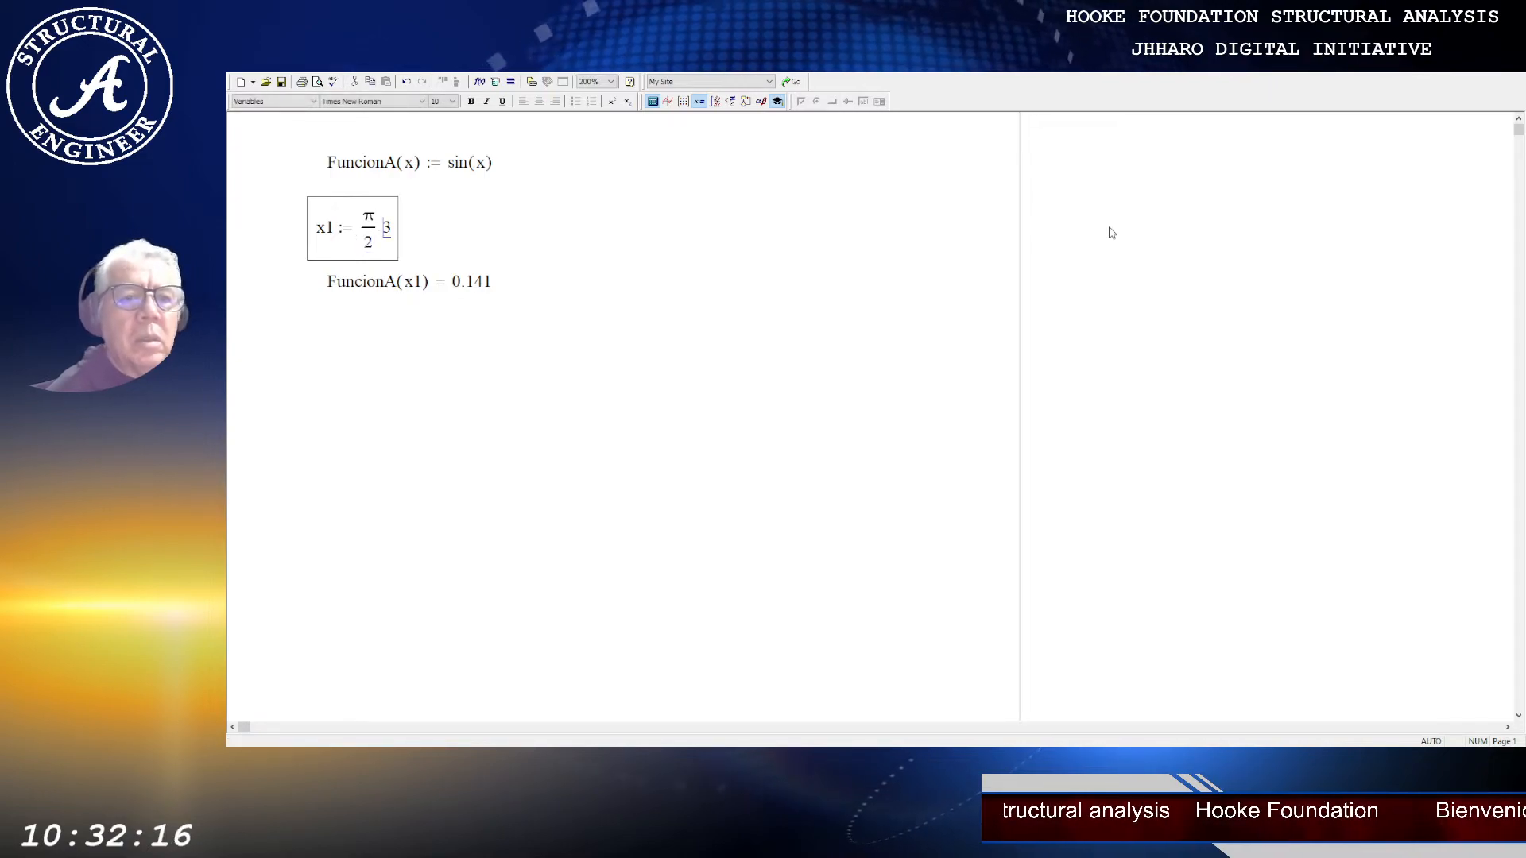
pyautogui.press('Delete')
pyautogui.press('BackSpace')
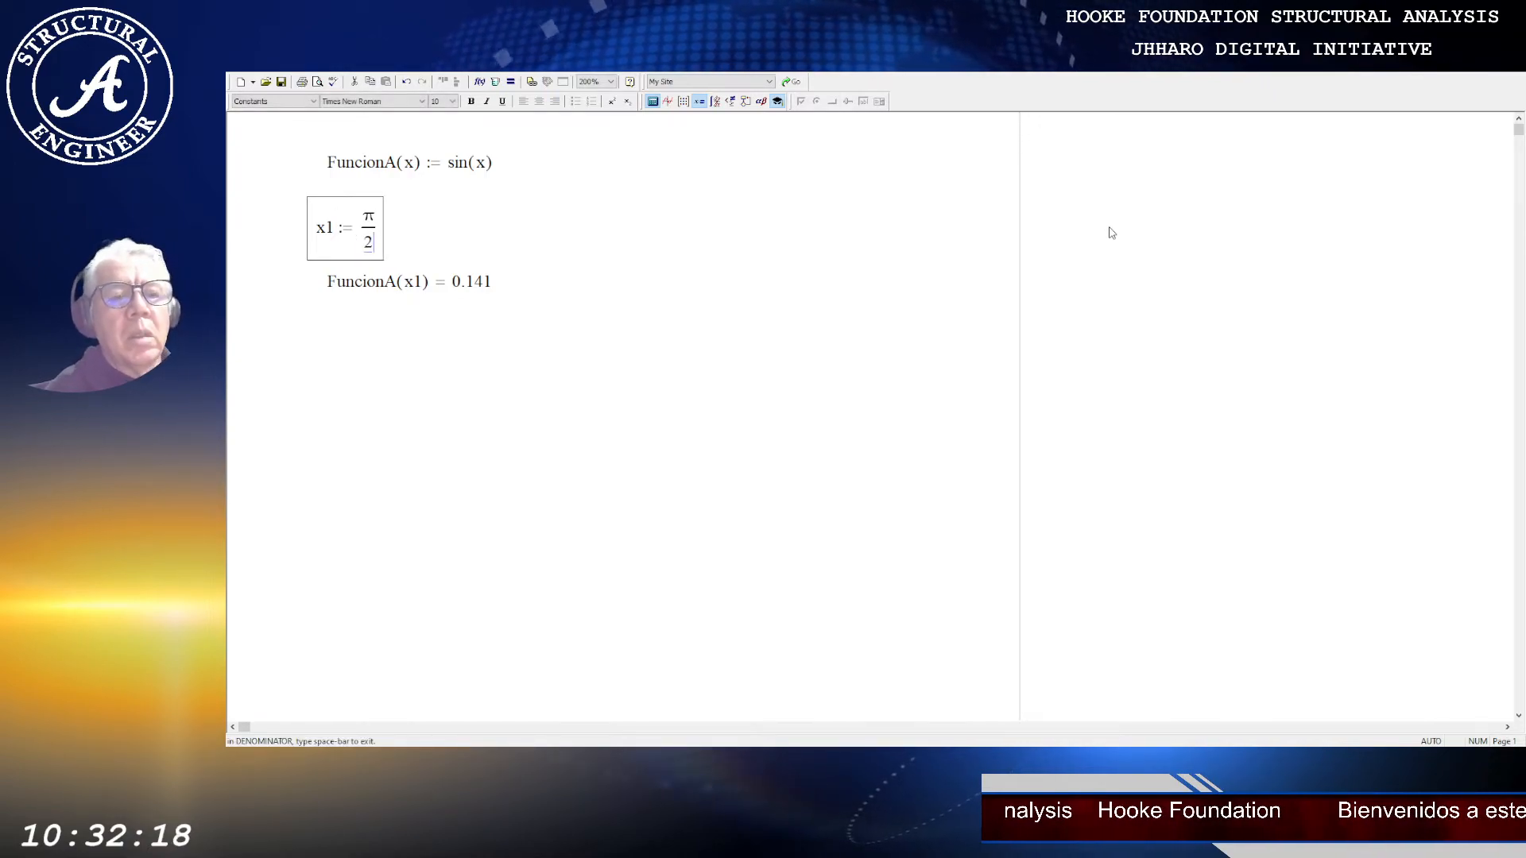
pyautogui.press('Return')
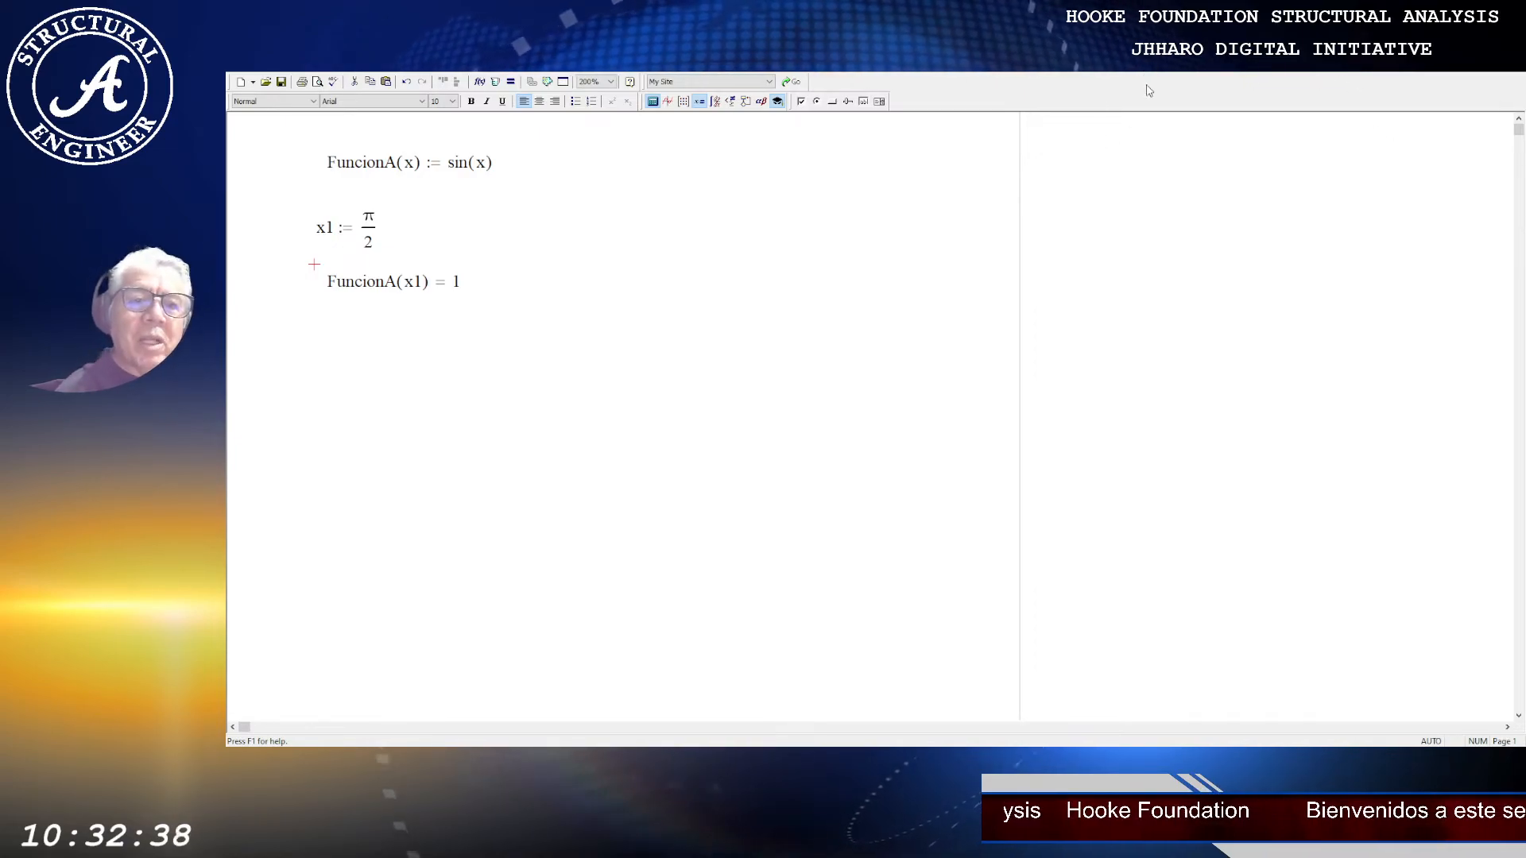
# Step: Replace the whole fraction in the x1 definition with 45
pyautogui.moveTo(372, 209); pyautogui.dragTo(377, 237)
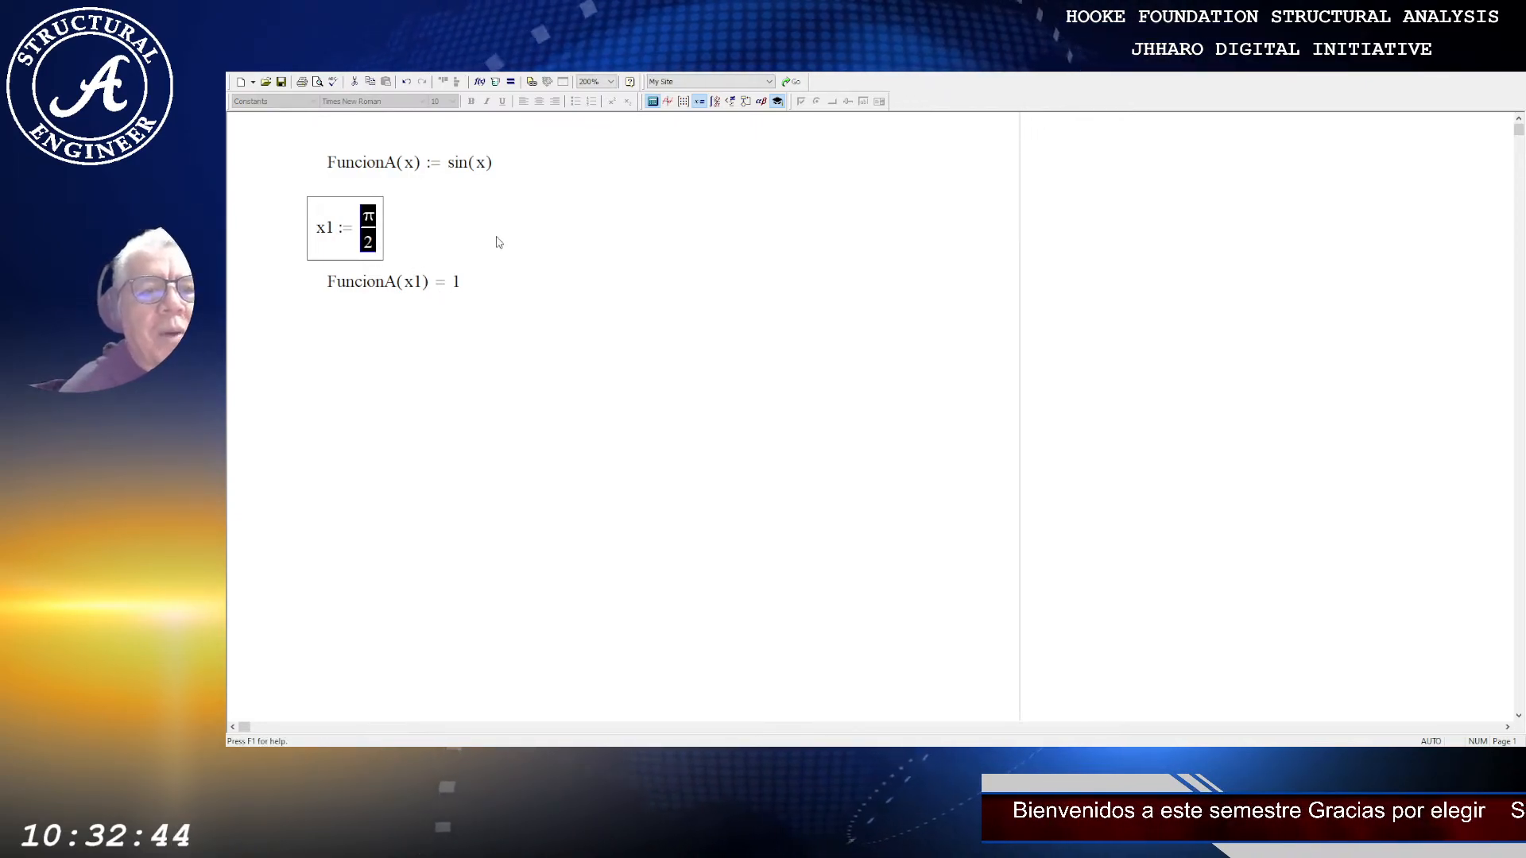
pyautogui.write('45')
pyautogui.click(379, 361)
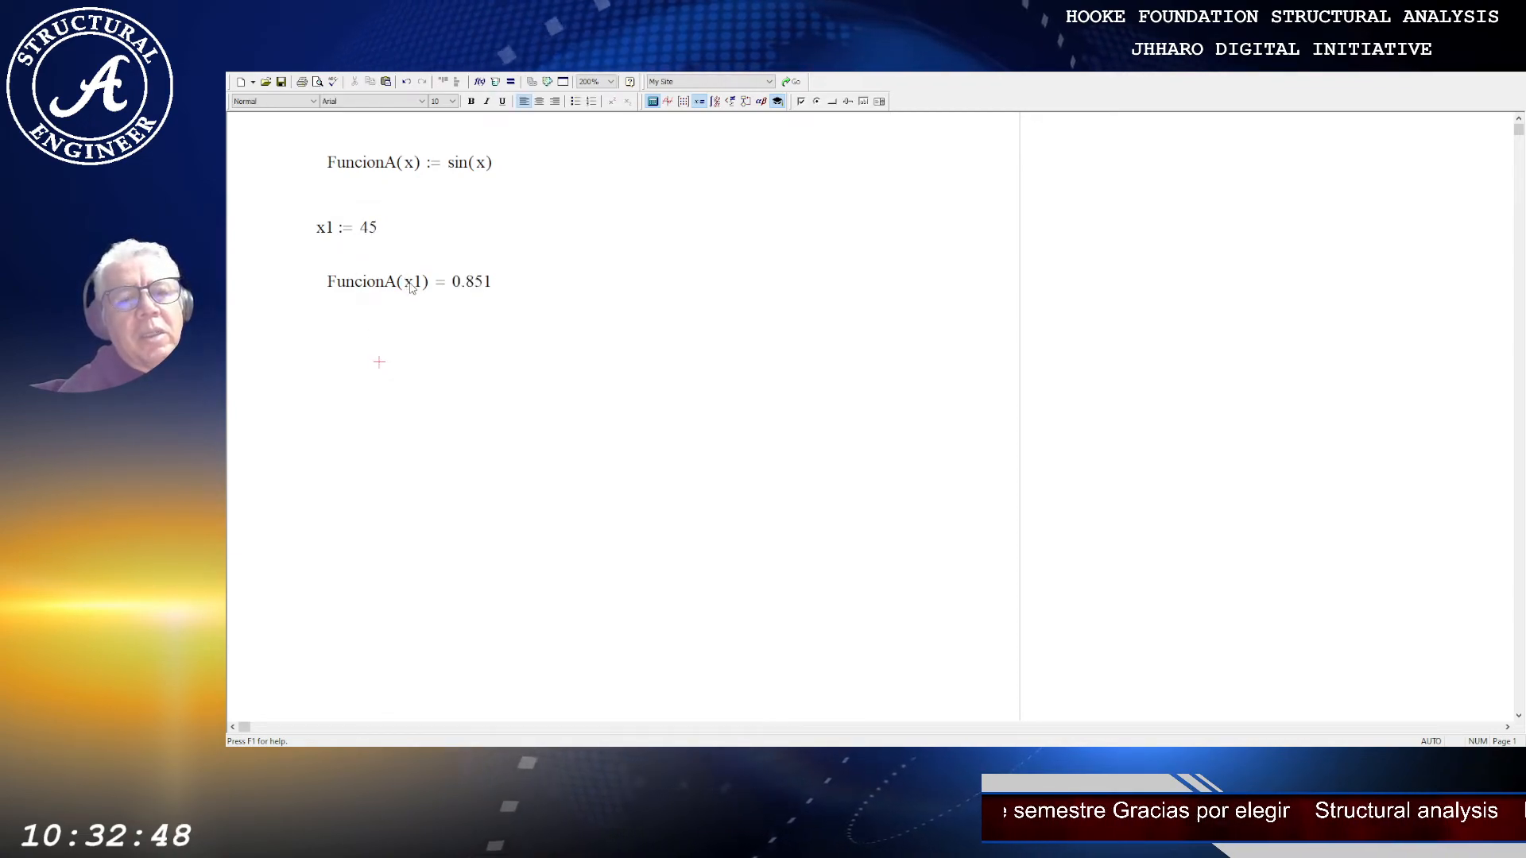
# Step: Replace the constant in the x1 definition with the fraction π/4
pyautogui.click(372, 229)
pyautogui.doubleClick(368, 228)
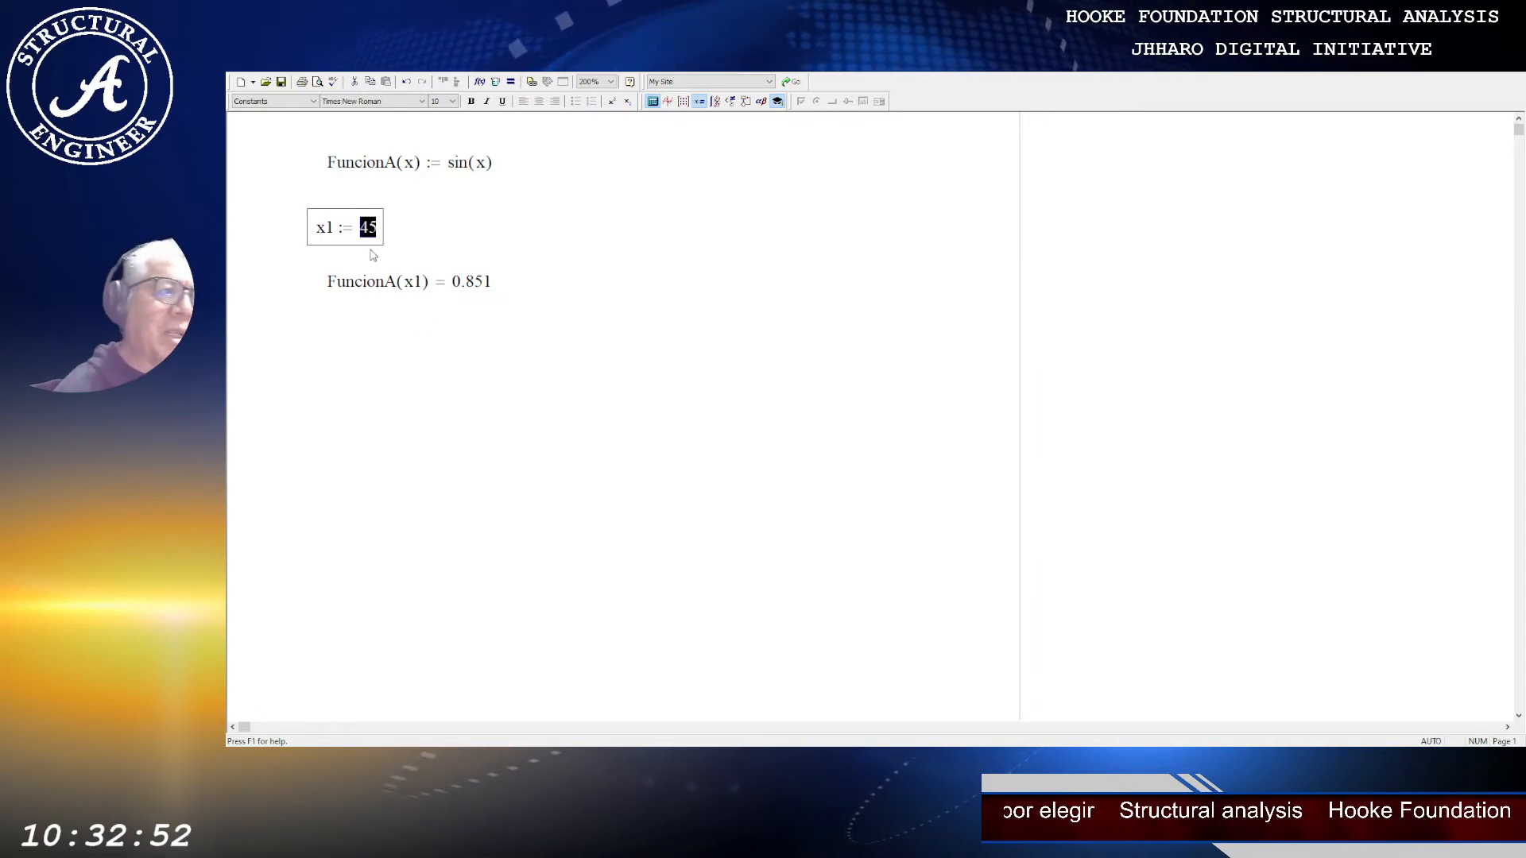
pyautogui.doubleClick(368, 232)
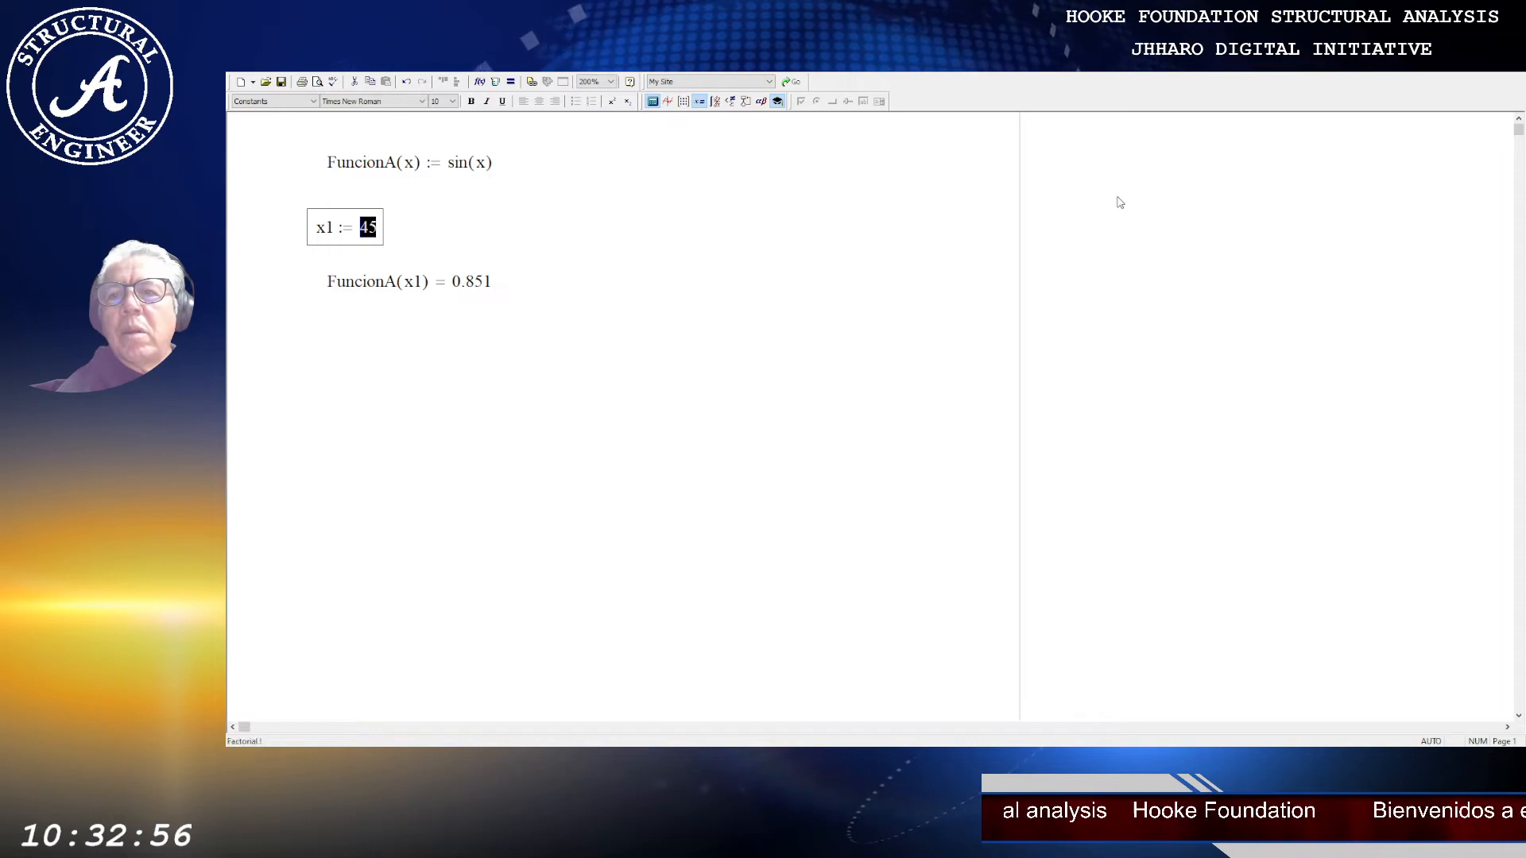
pyautogui.hotkey('ctrl', 'shift', 'p')
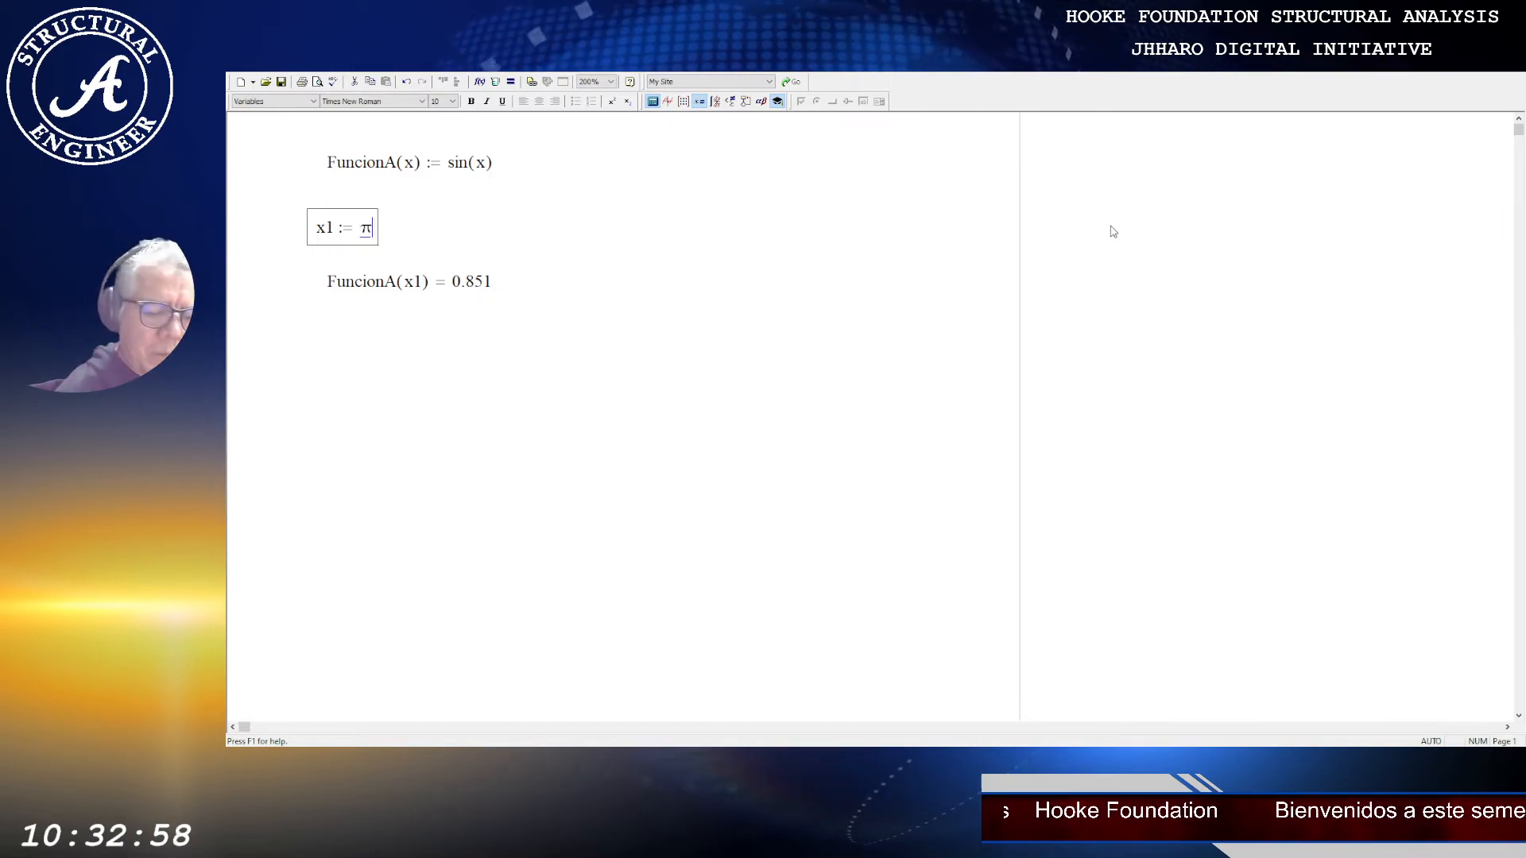
pyautogui.write('/')
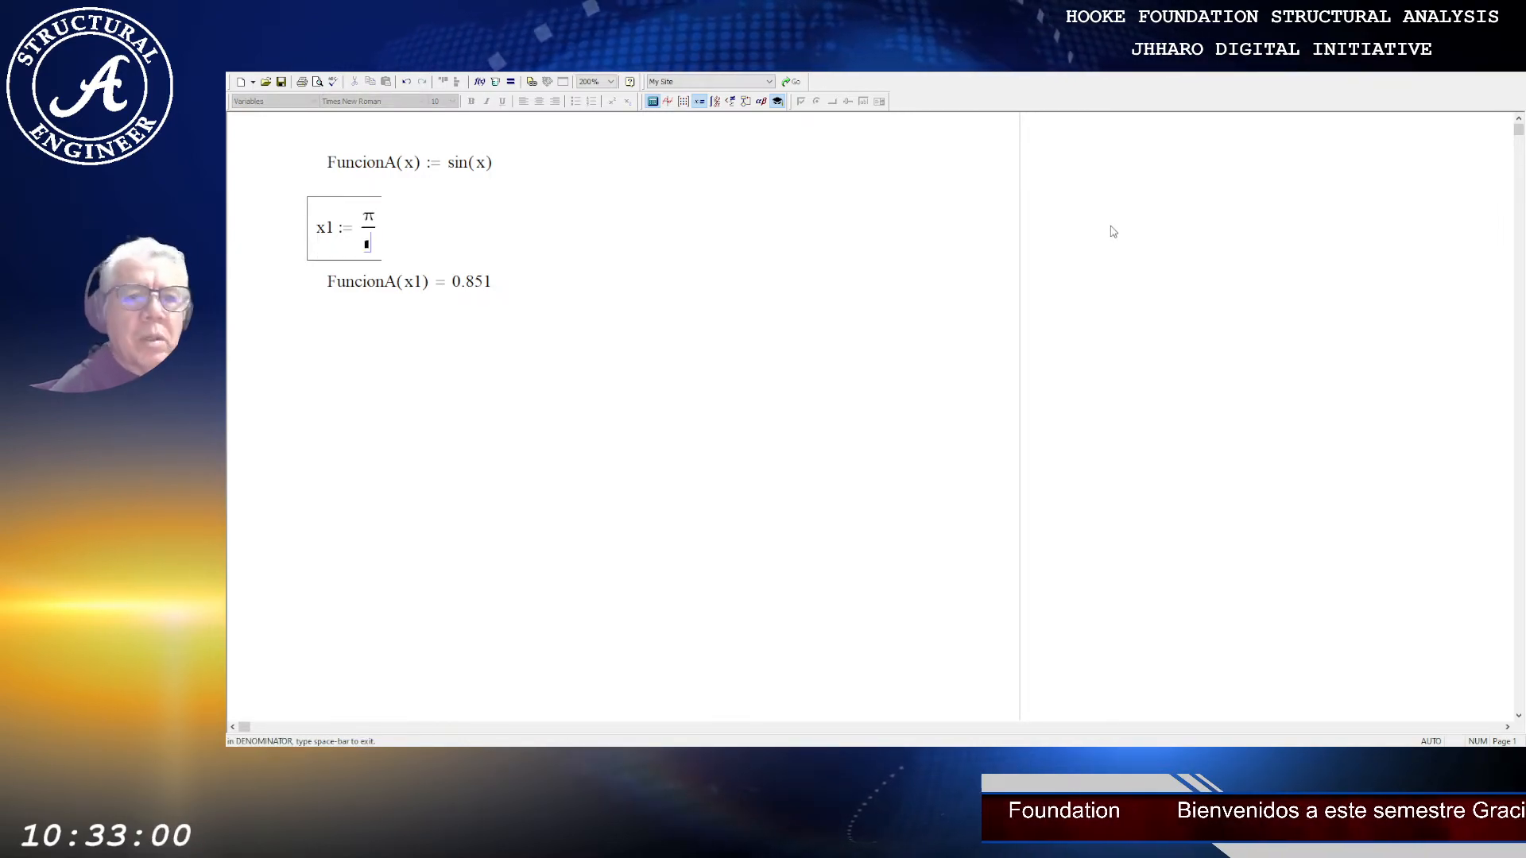
pyautogui.write('4')
pyautogui.press('Return')
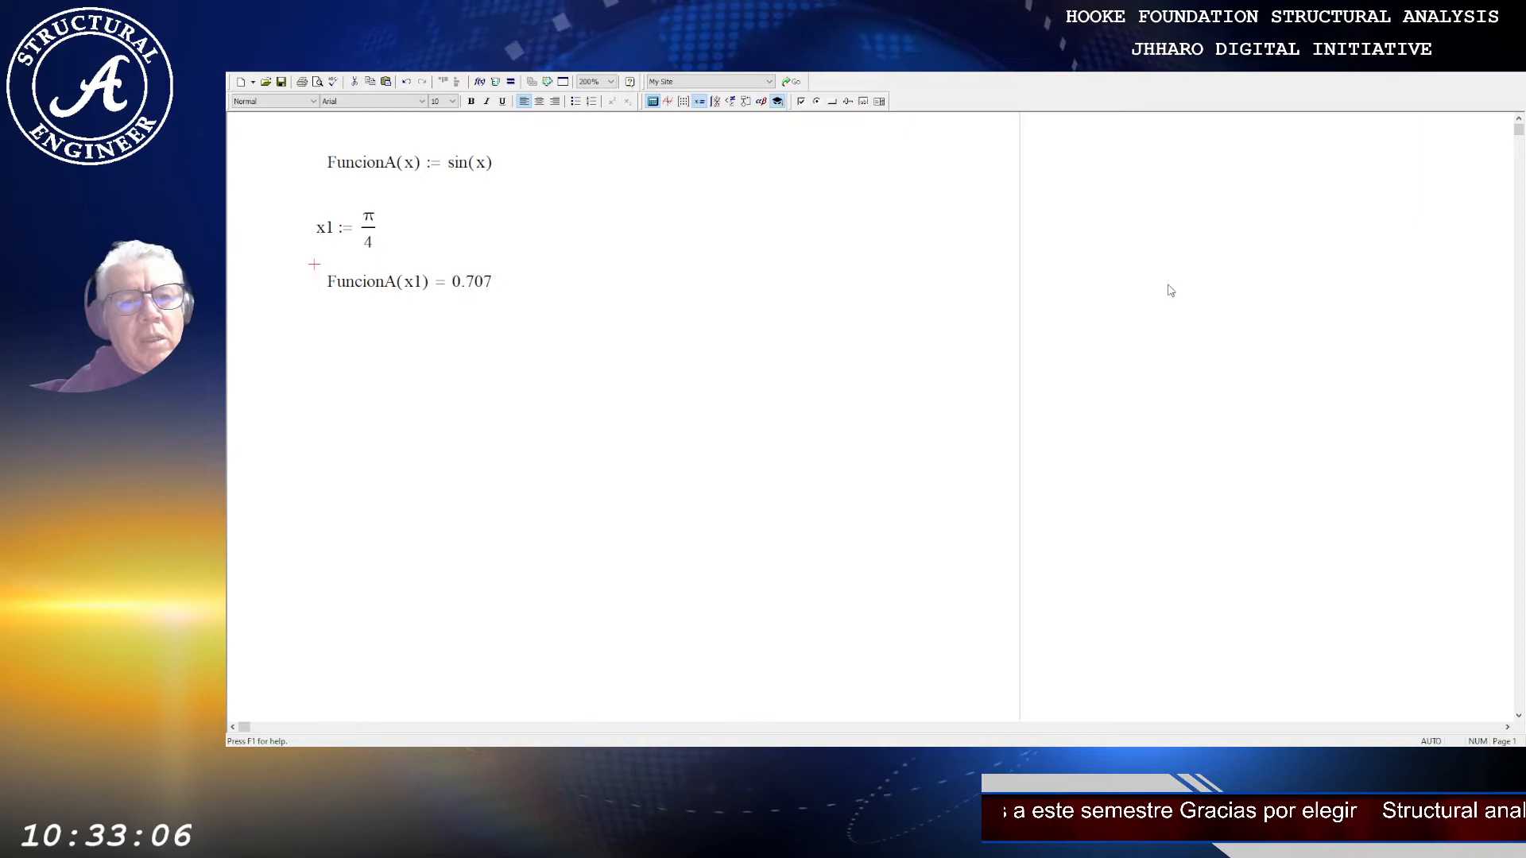
# Step: Format the numeric result of FuncionA(x1) to show four decimal places
pyautogui.click(487, 284)
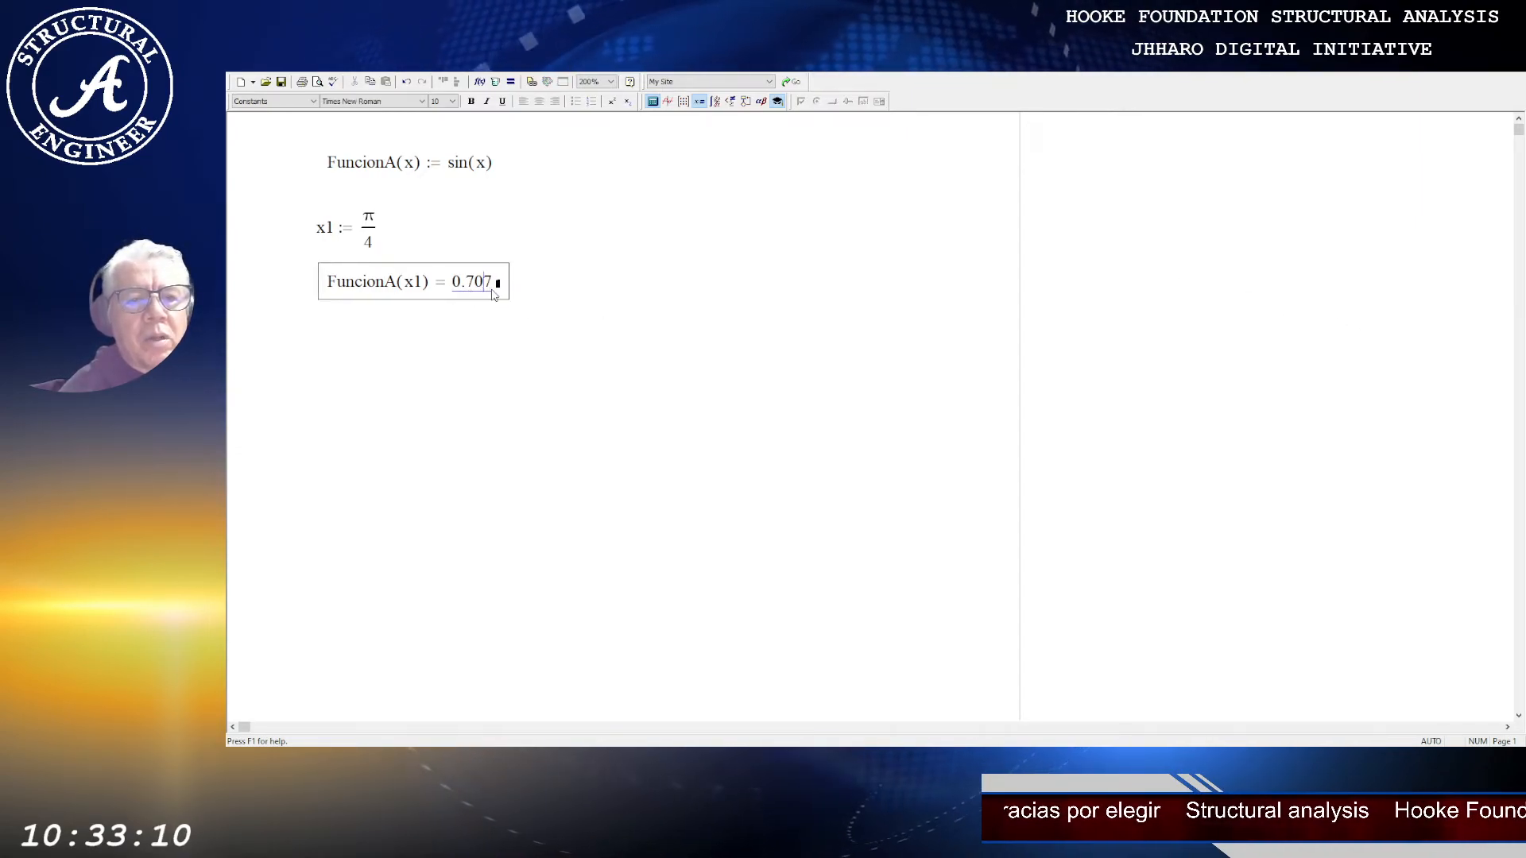
pyautogui.click(554, 202)
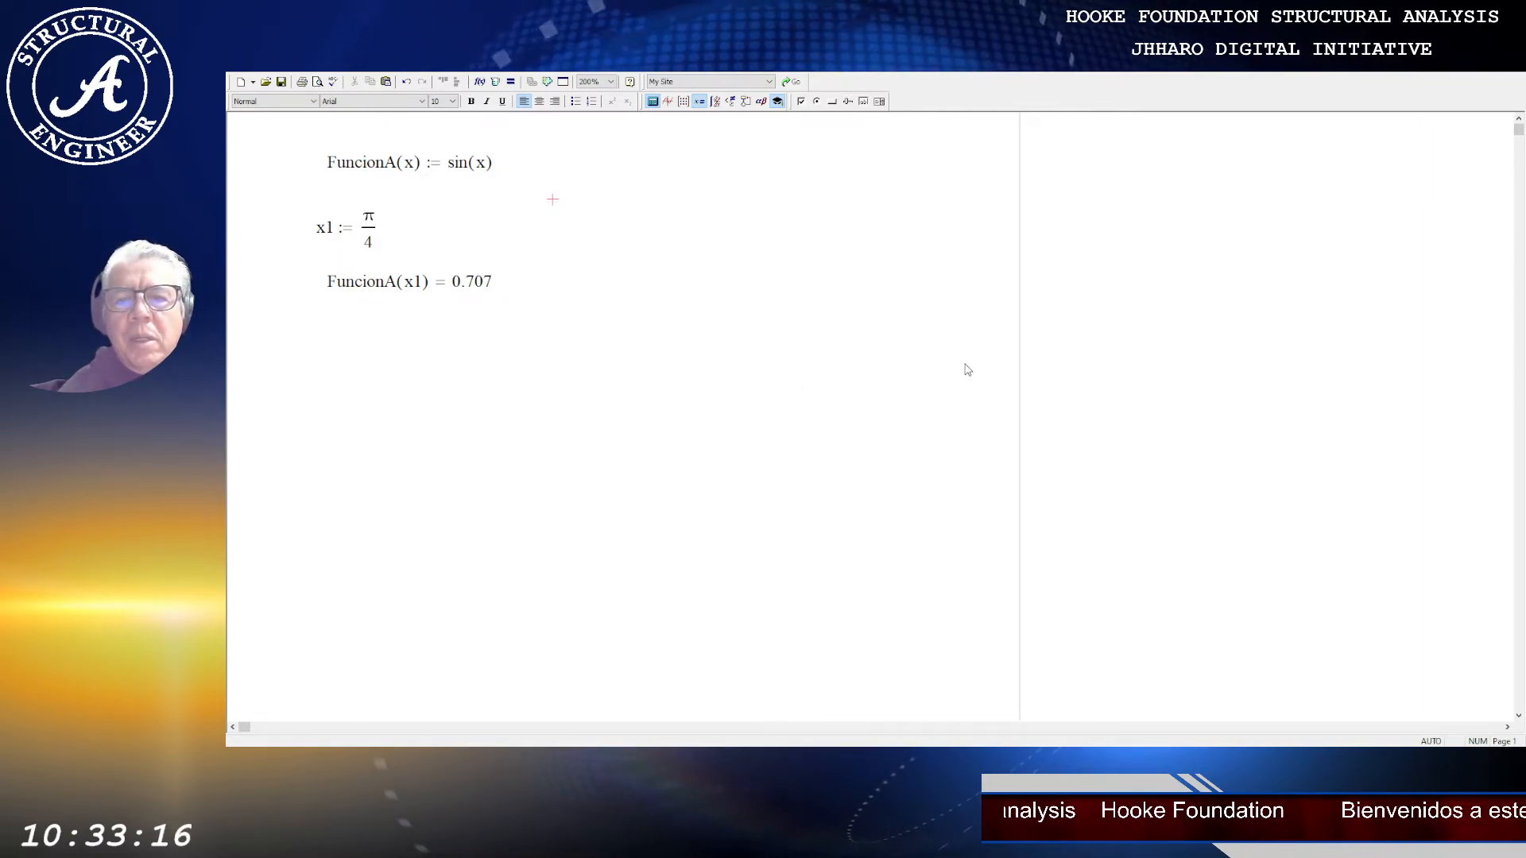
pyautogui.click(770, 470)
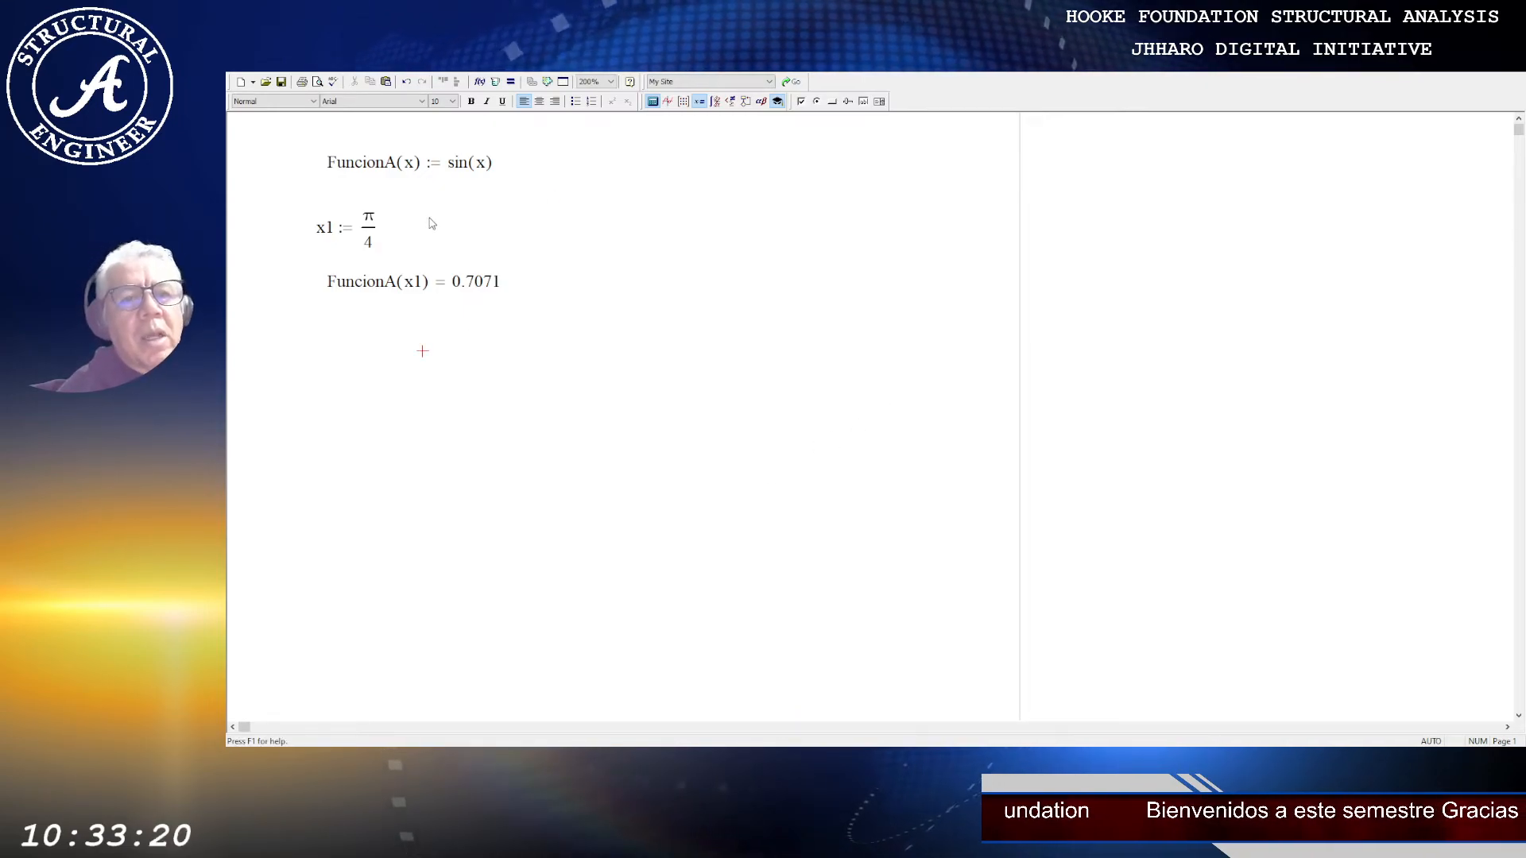
pyautogui.click(469, 290)
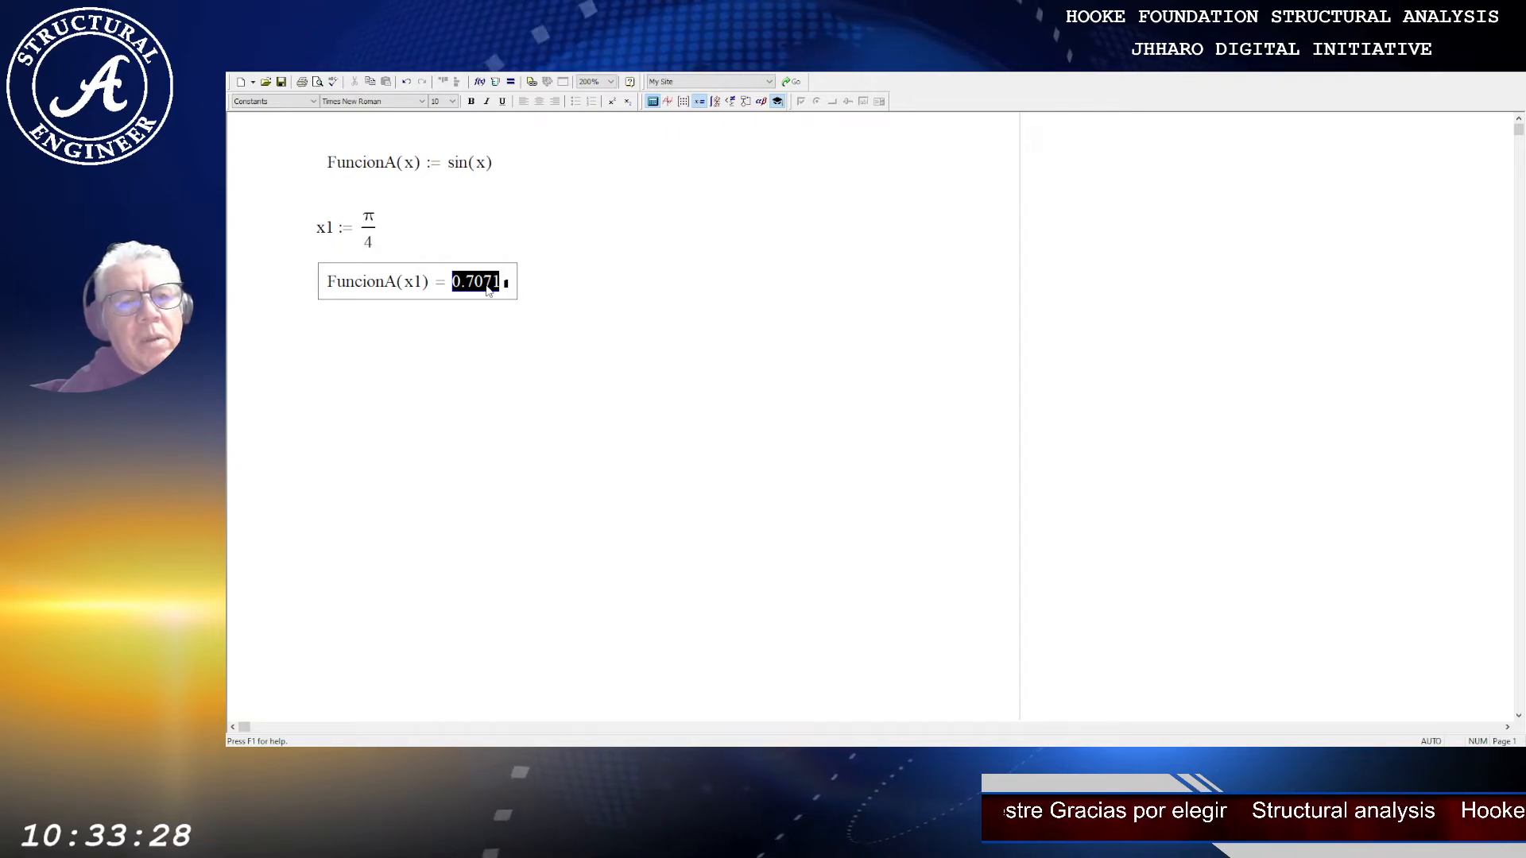
pyautogui.click(574, 167)
pyautogui.click(737, 167)
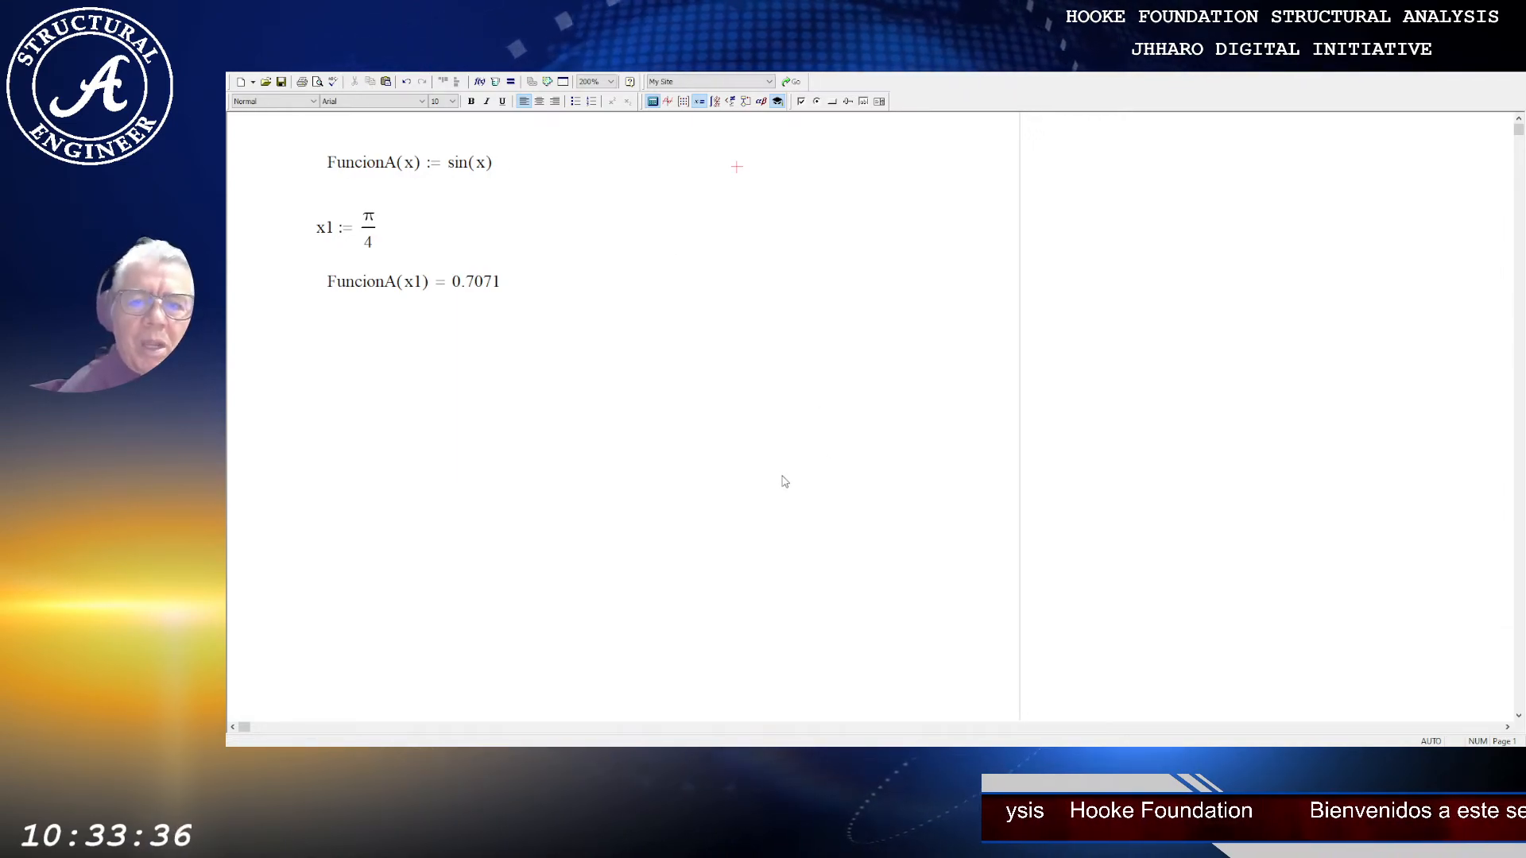
pyautogui.doubleClick(465, 292)
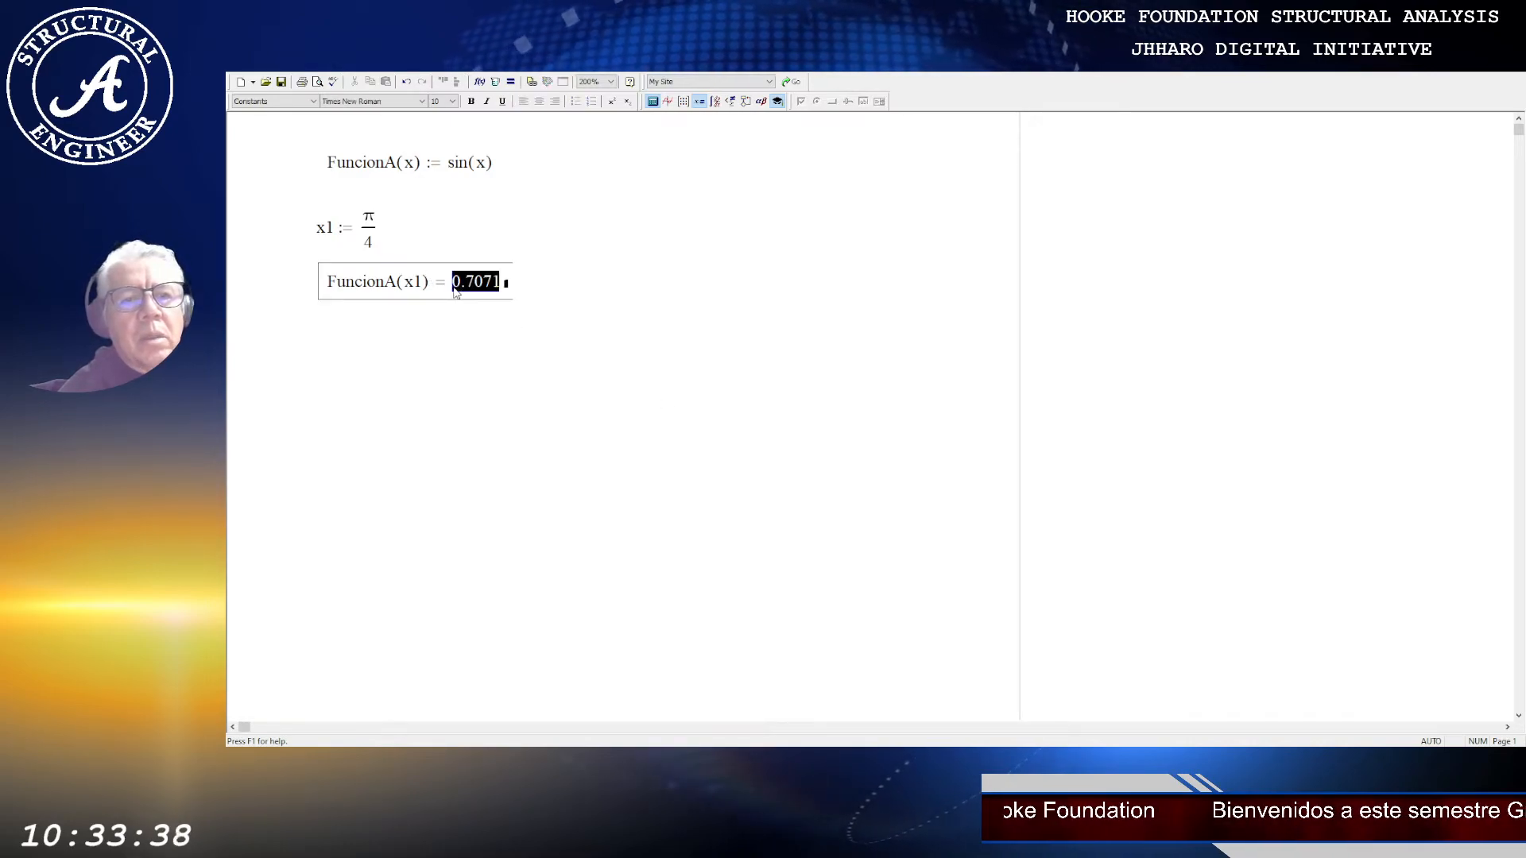
pyautogui.click(444, 329)
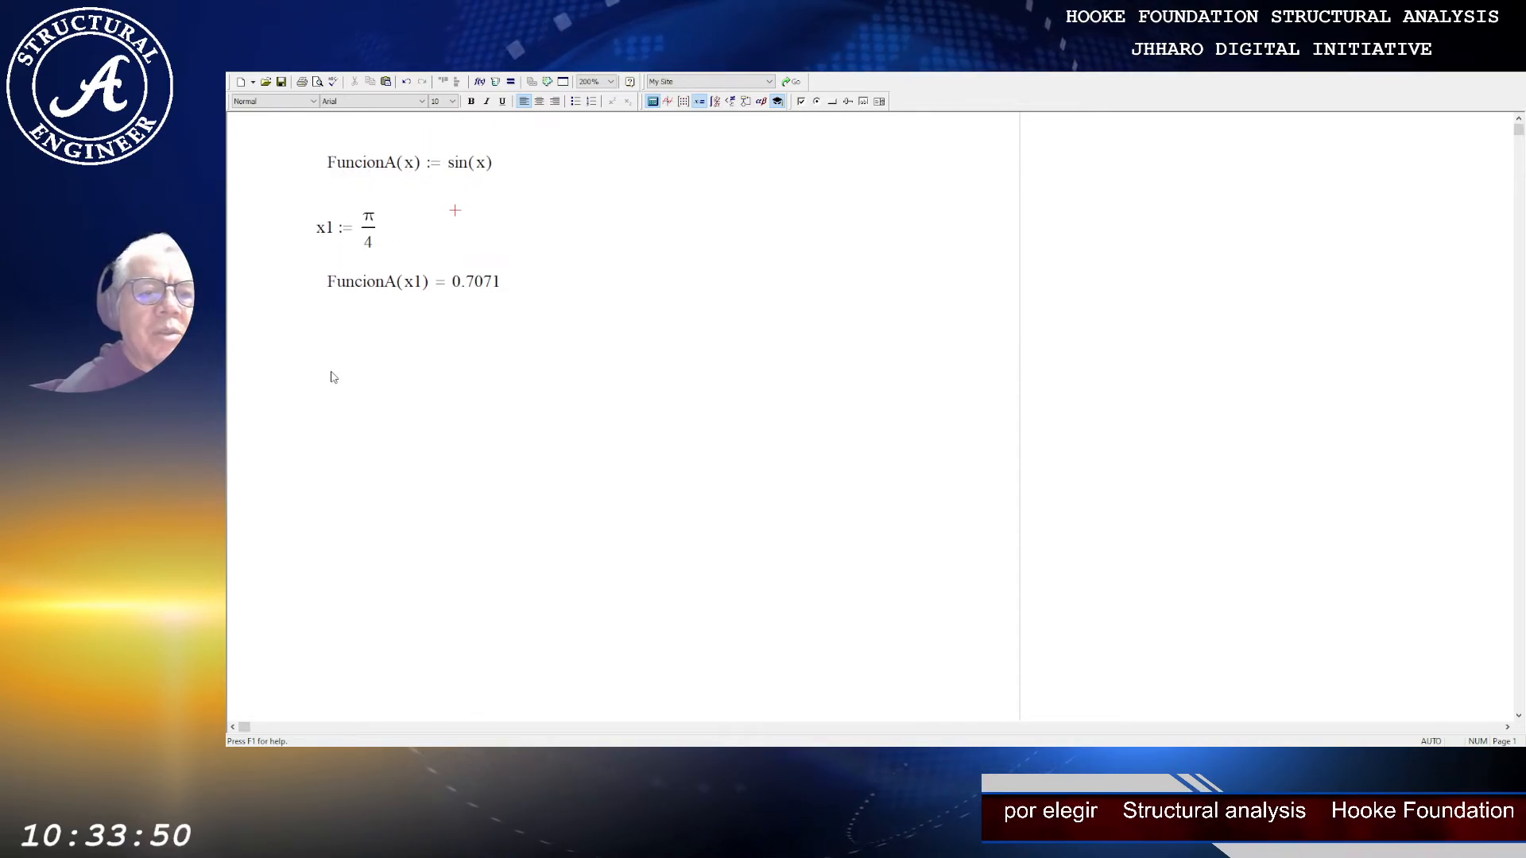
# Step: Define a two-argument function nombreFuncion(x,y) as x + y below the FuncionA(x1) evaluation
pyautogui.write('nomb')
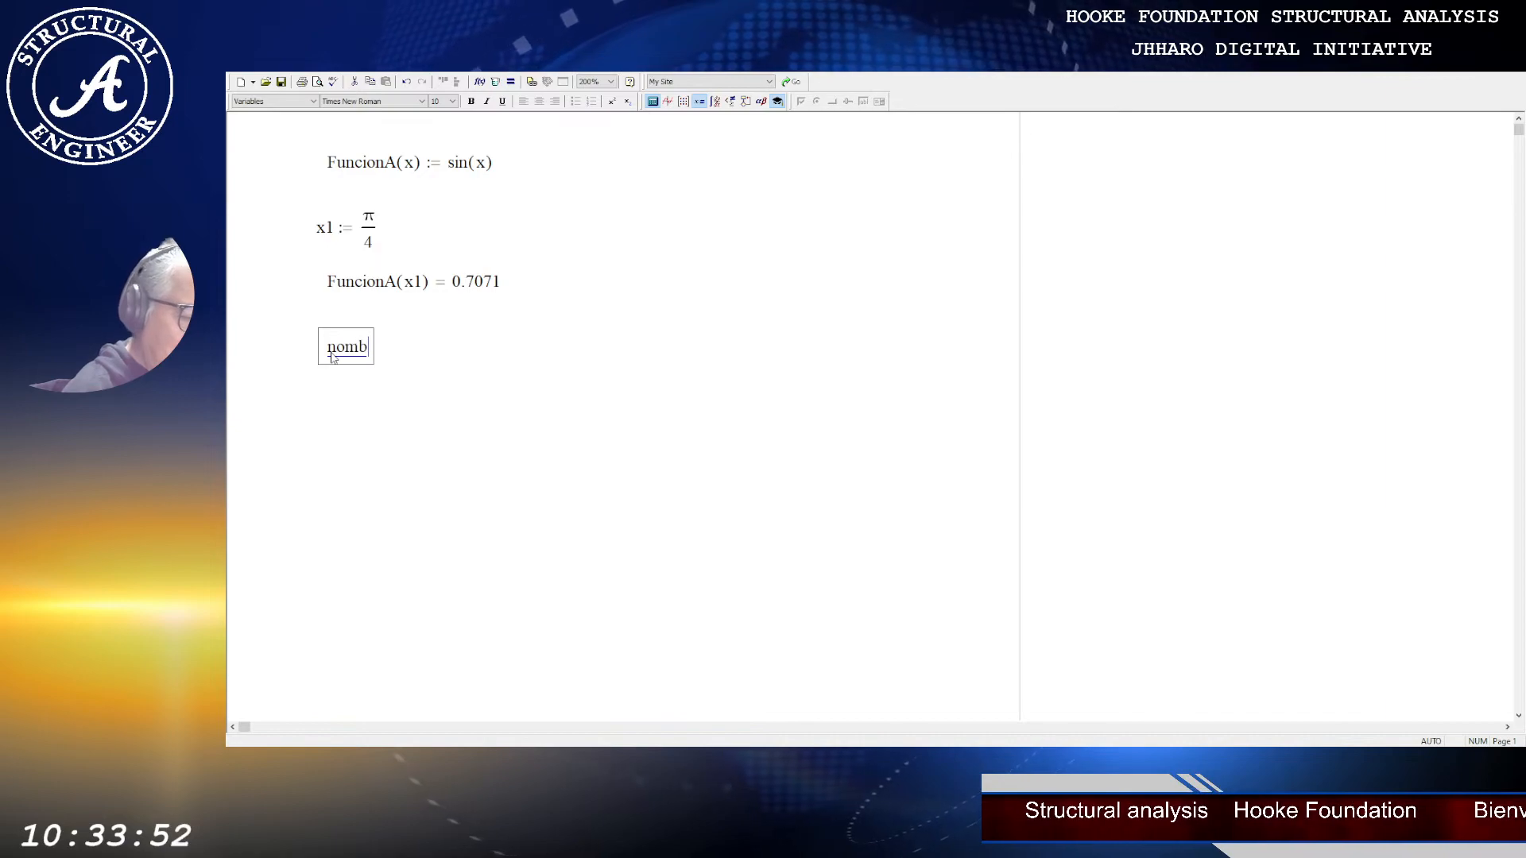
pyautogui.write('reFuncion(')
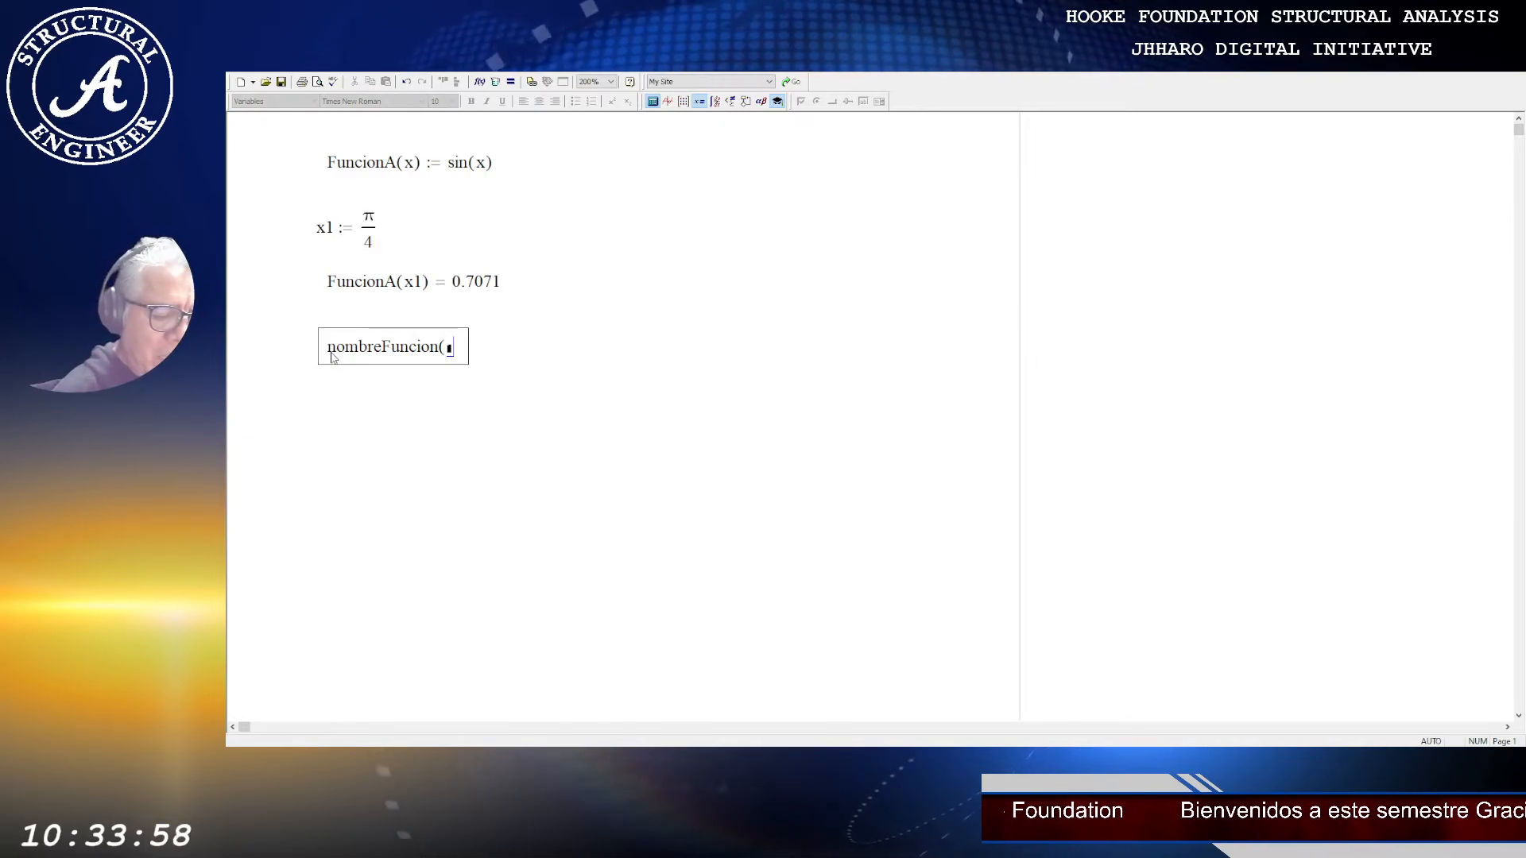
pyautogui.write('x,')
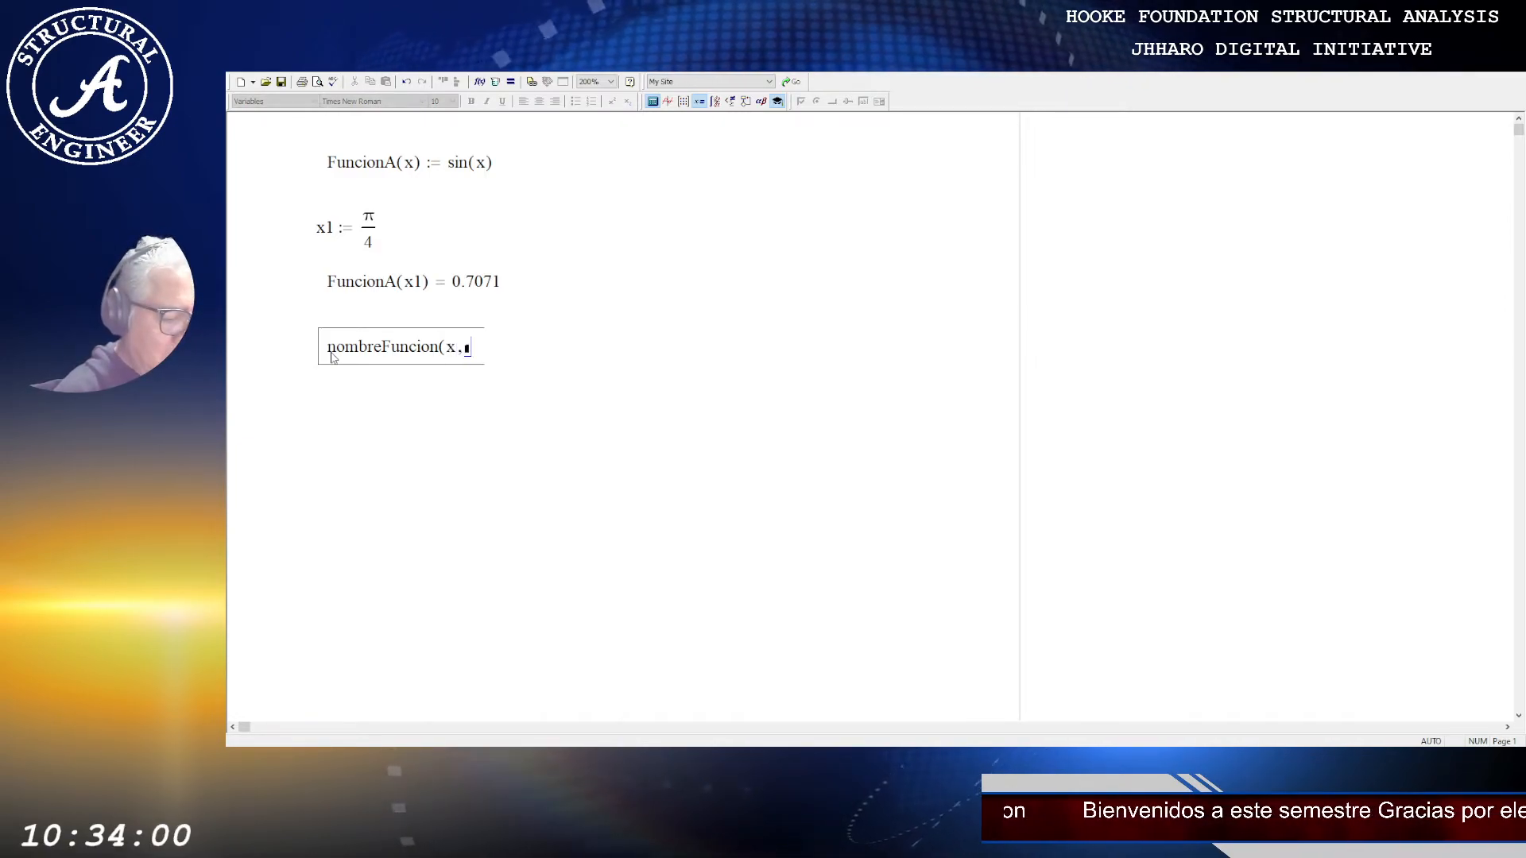
pyautogui.write('y) ')
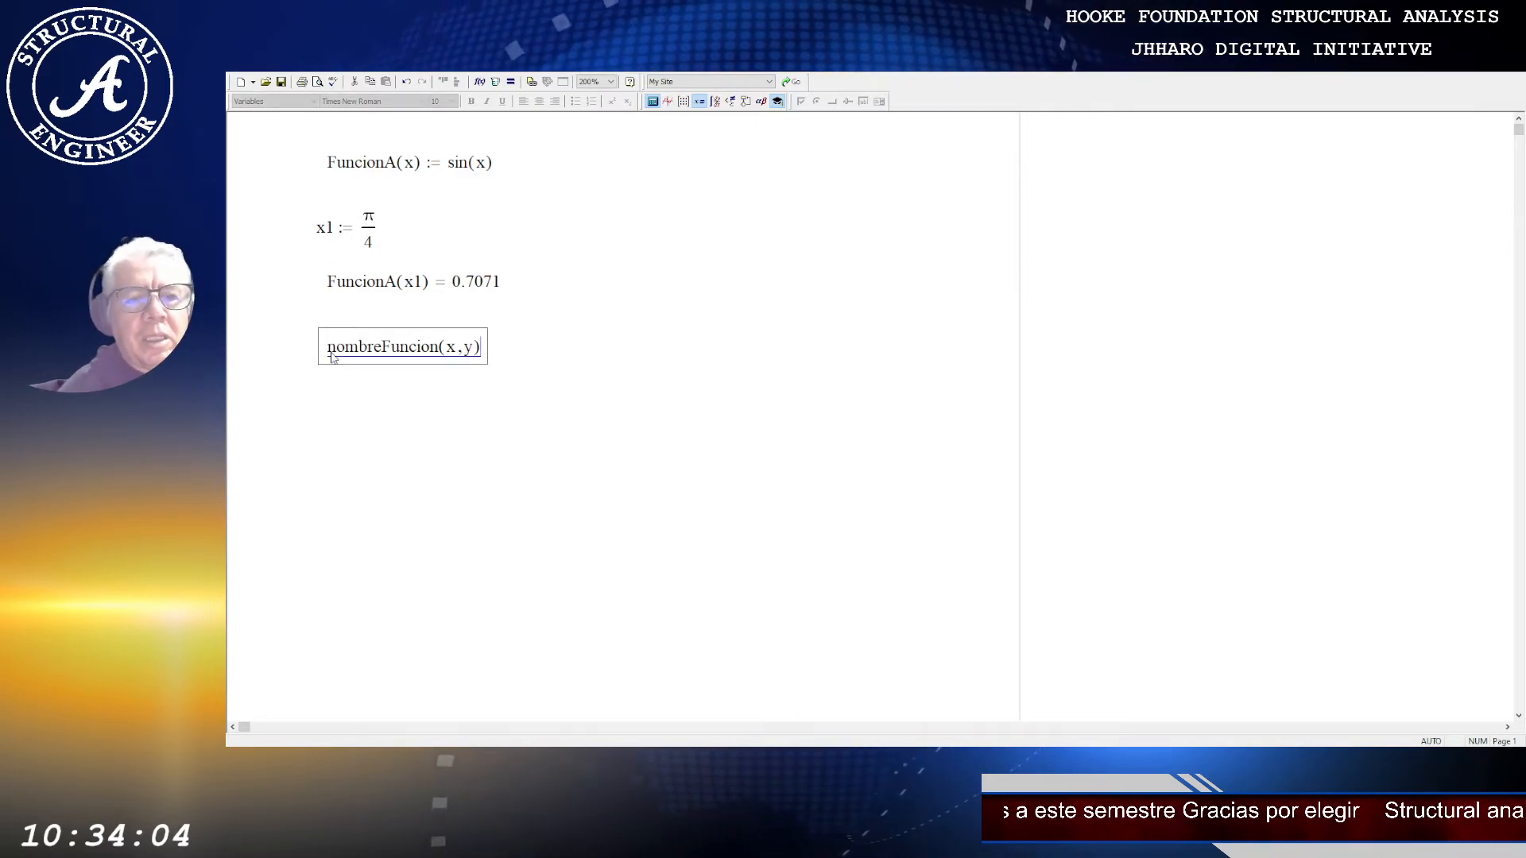
pyautogui.write(':= ')
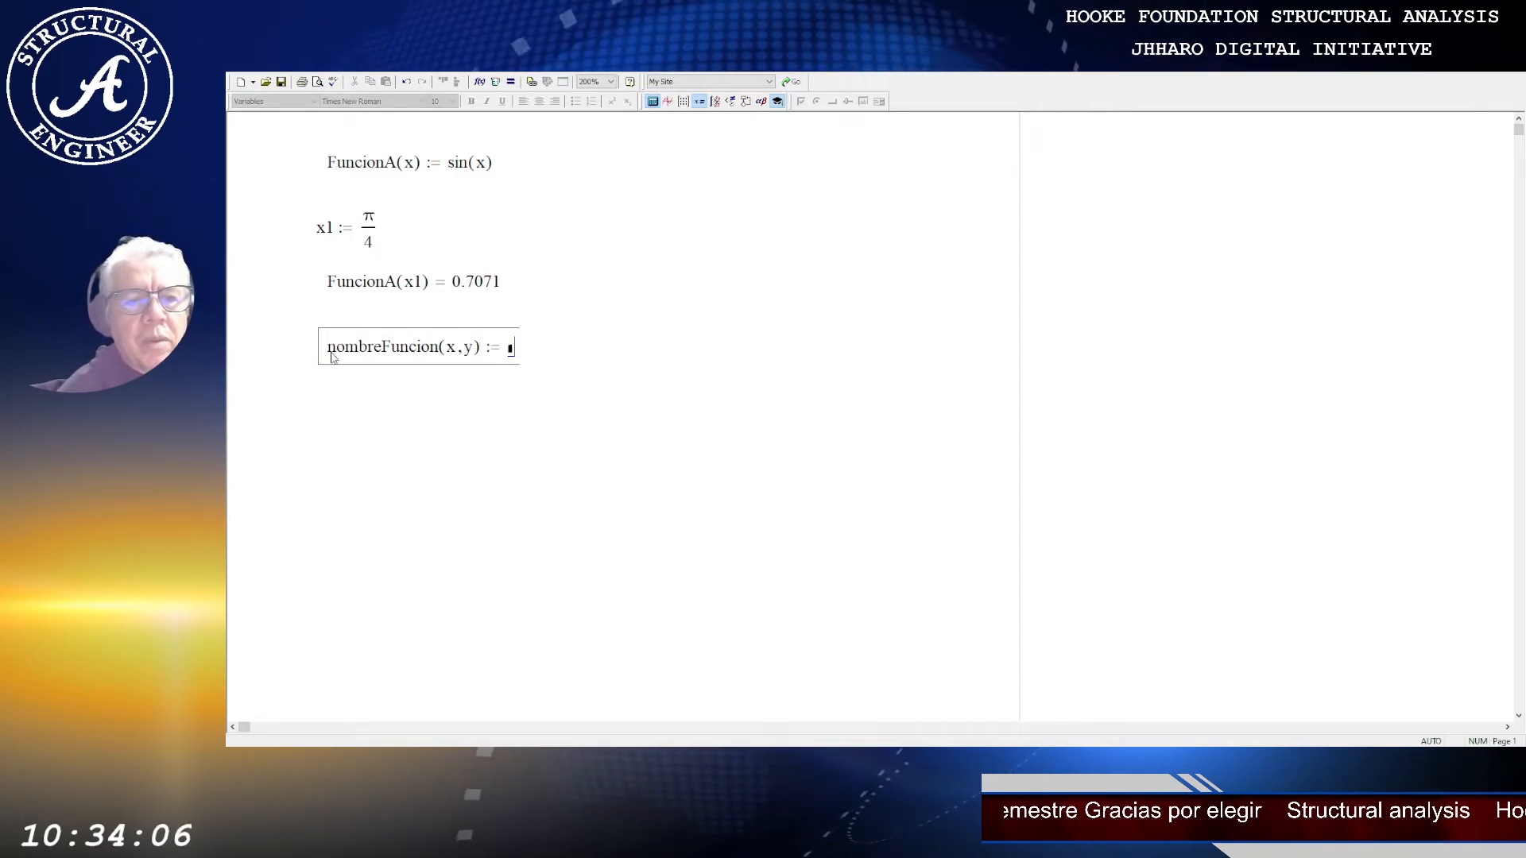
pyautogui.write('x + y')
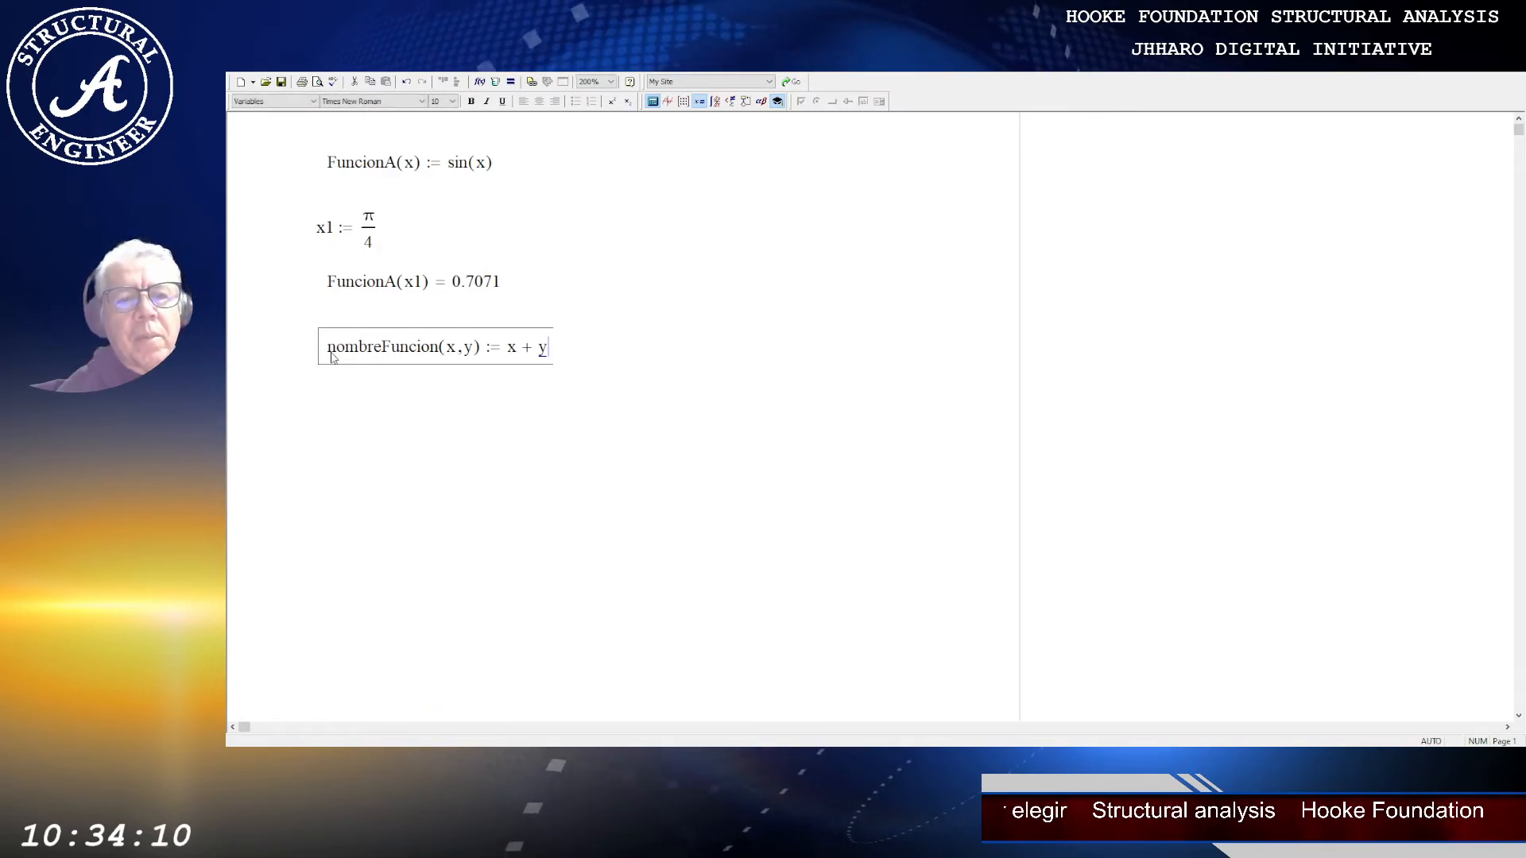
pyautogui.press('Return')
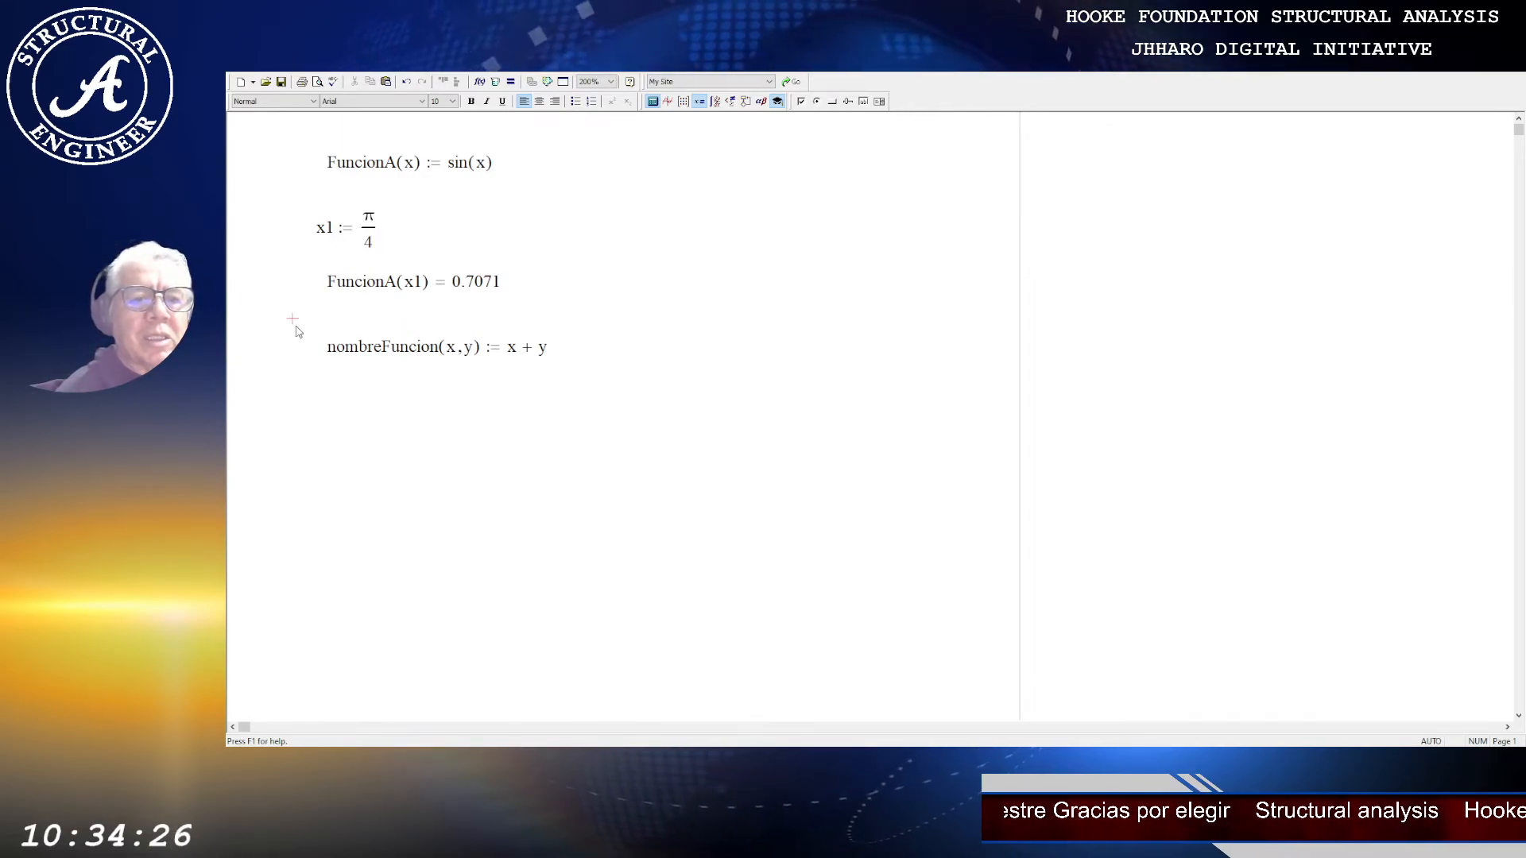
# Step: Add a blank line above the nombreFuncion definition and define x as 1 there, removing the stray second x
pyautogui.press('Return')
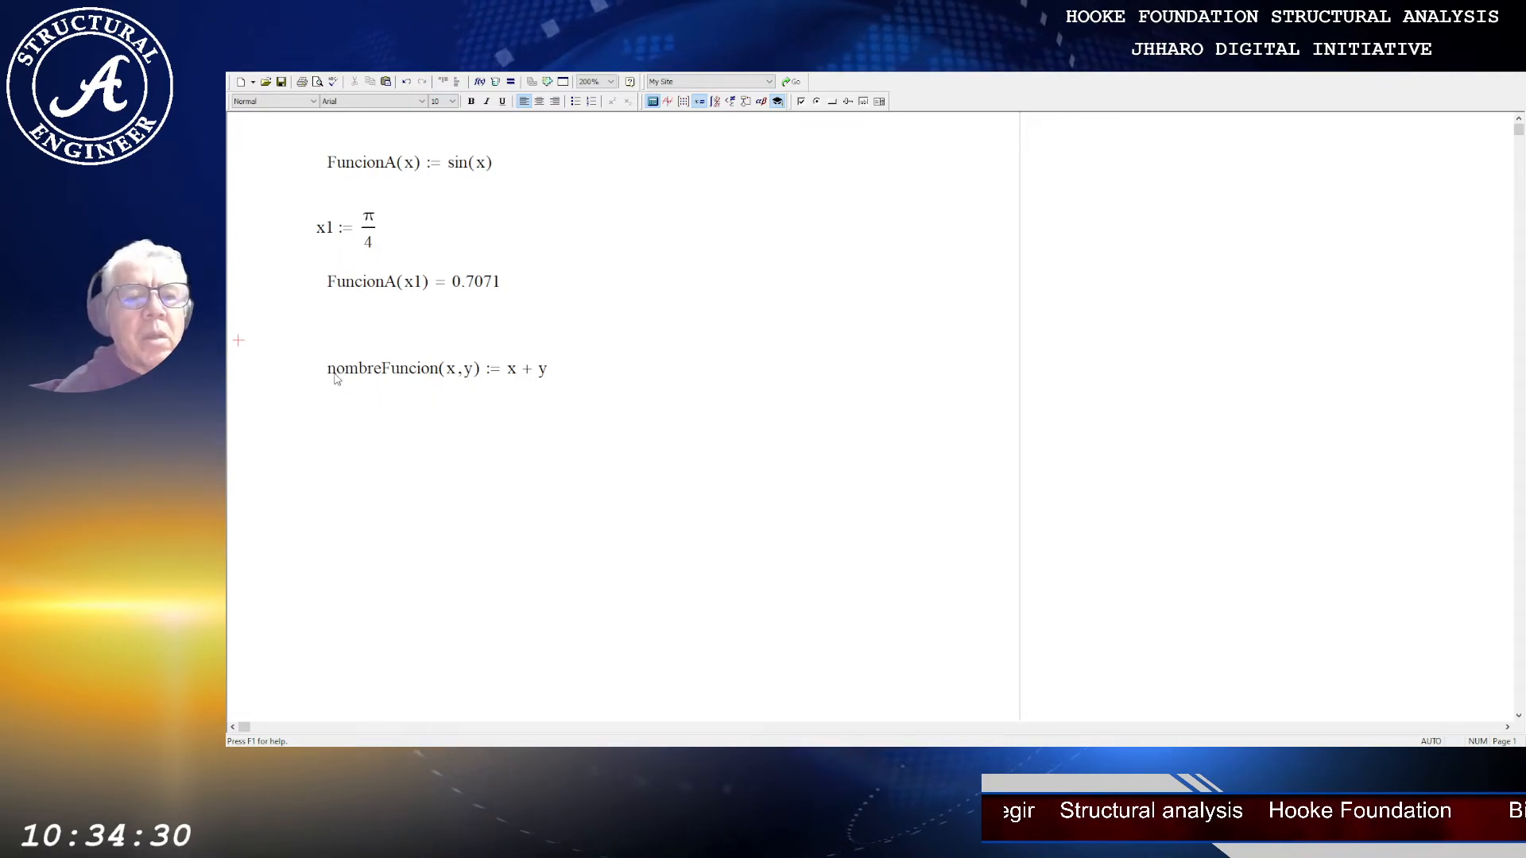
pyautogui.click(327, 326)
pyautogui.write('x:1')
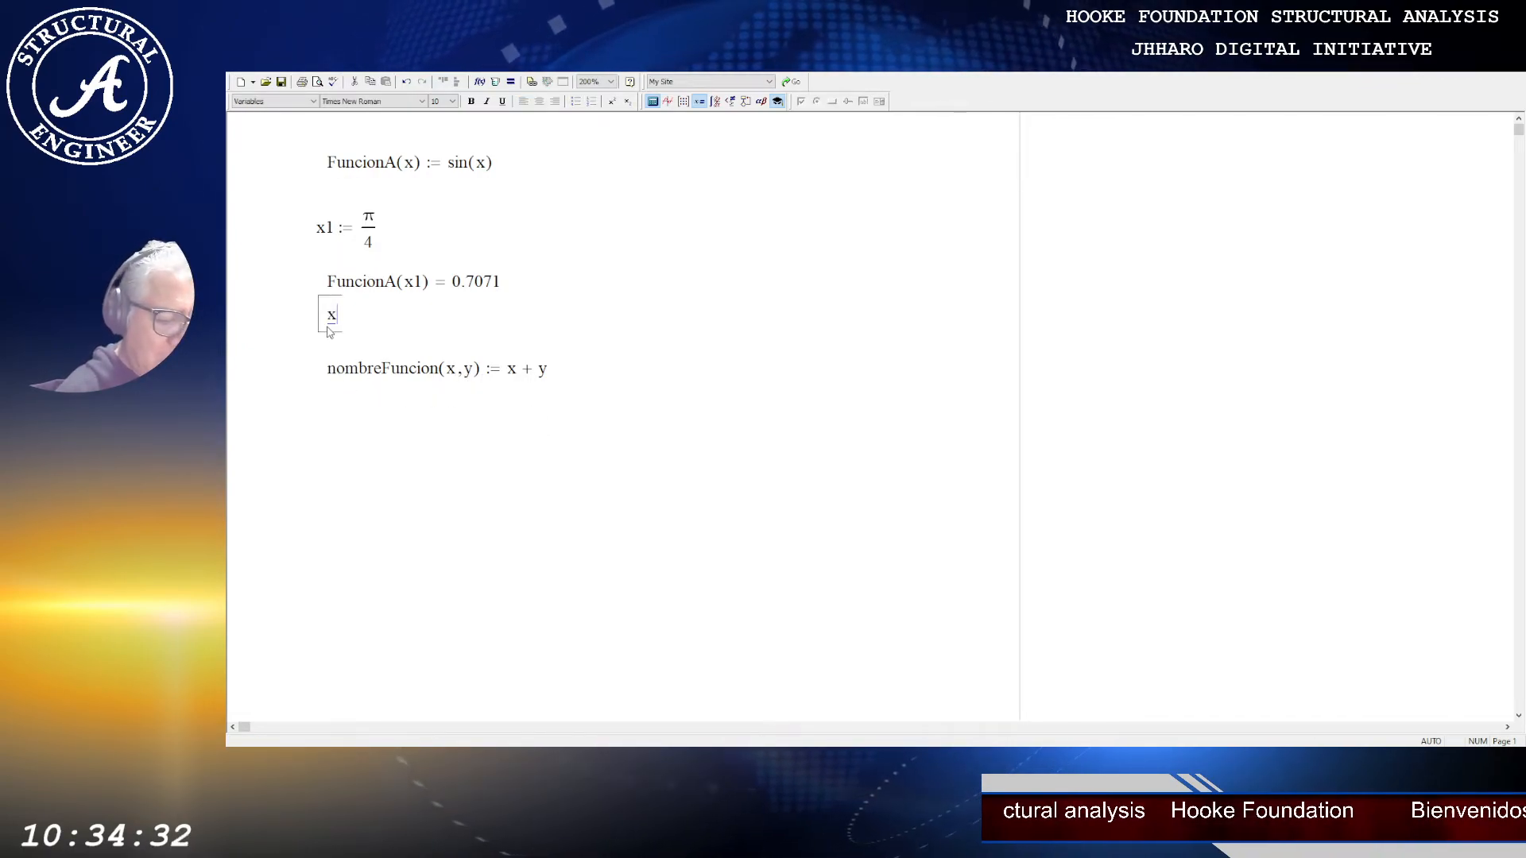
pyautogui.press('Return')
pyautogui.write('x := 1')
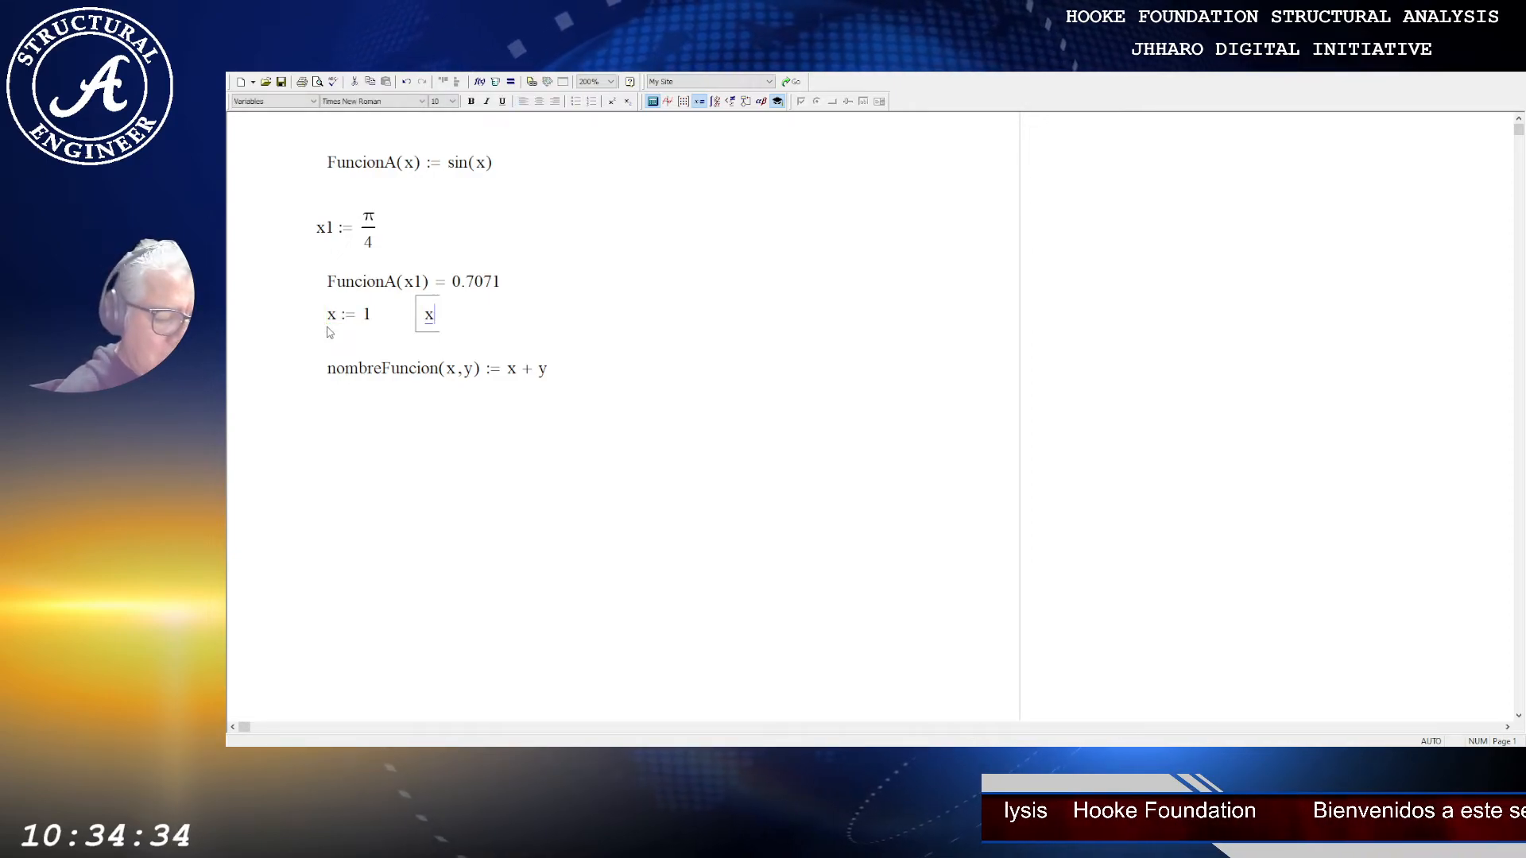
pyautogui.write('=')
pyautogui.press('BackSpace')
pyautogui.press('BackSpace')
pyautogui.press('BackSpace')
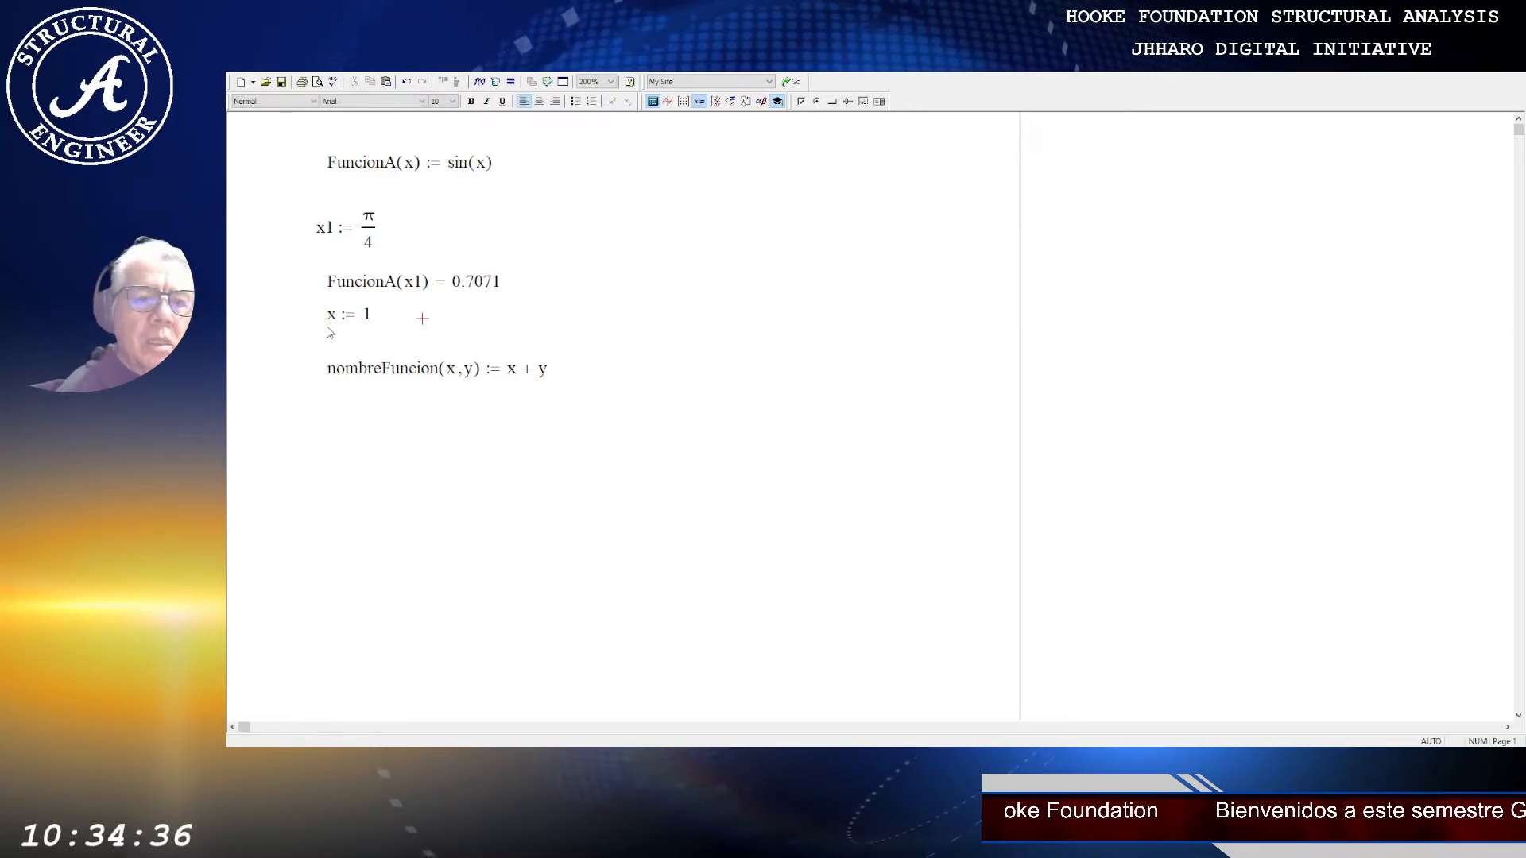
# Step: Define y as 3 on the same line as the x definition
pyautogui.write('y')
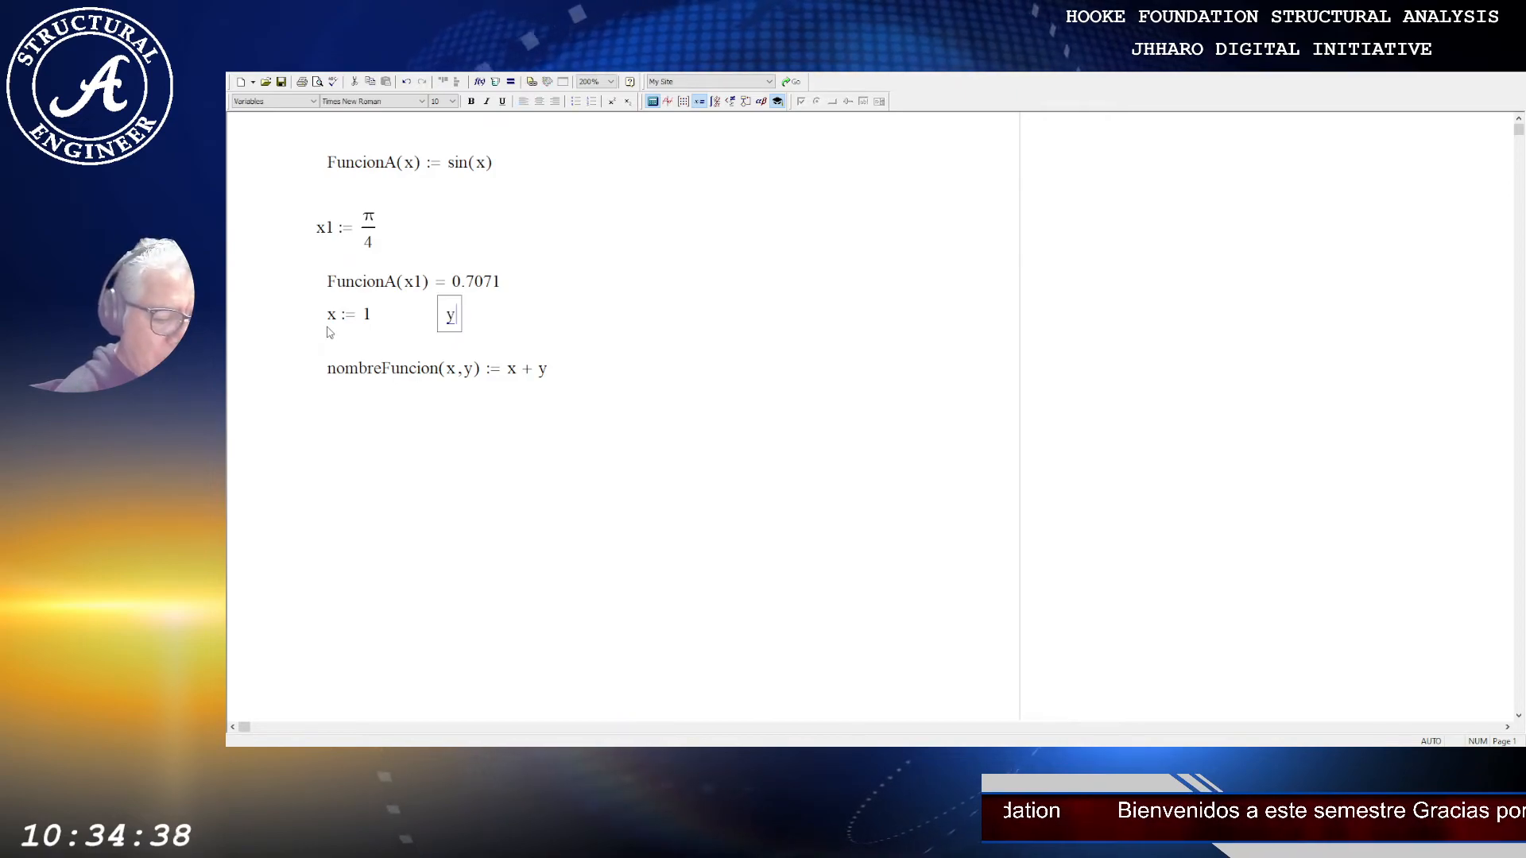
pyautogui.write(' := 3')
pyautogui.press('Return')
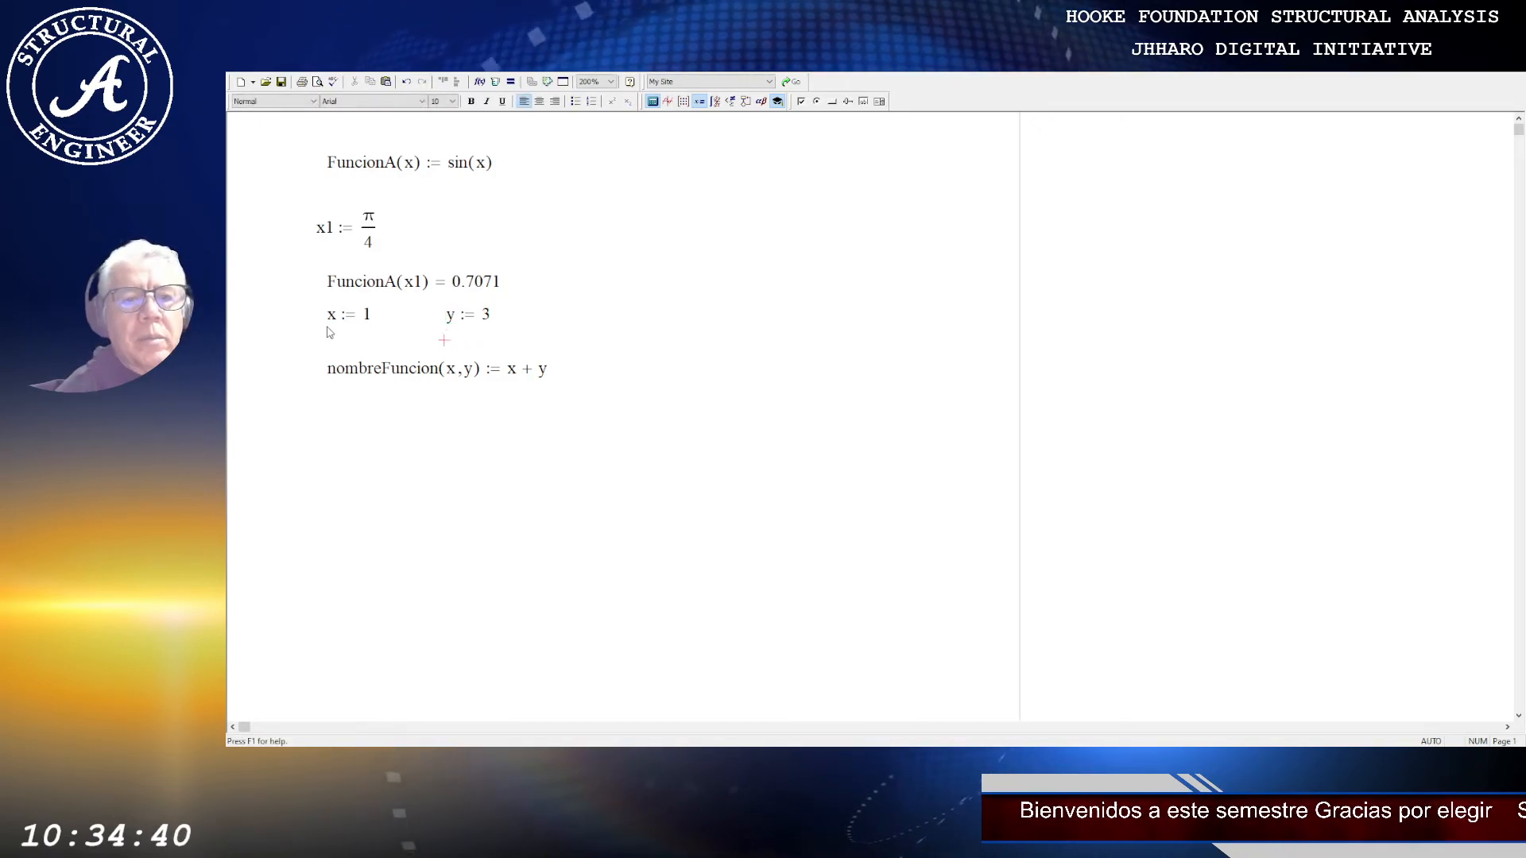
pyautogui.press('Return')
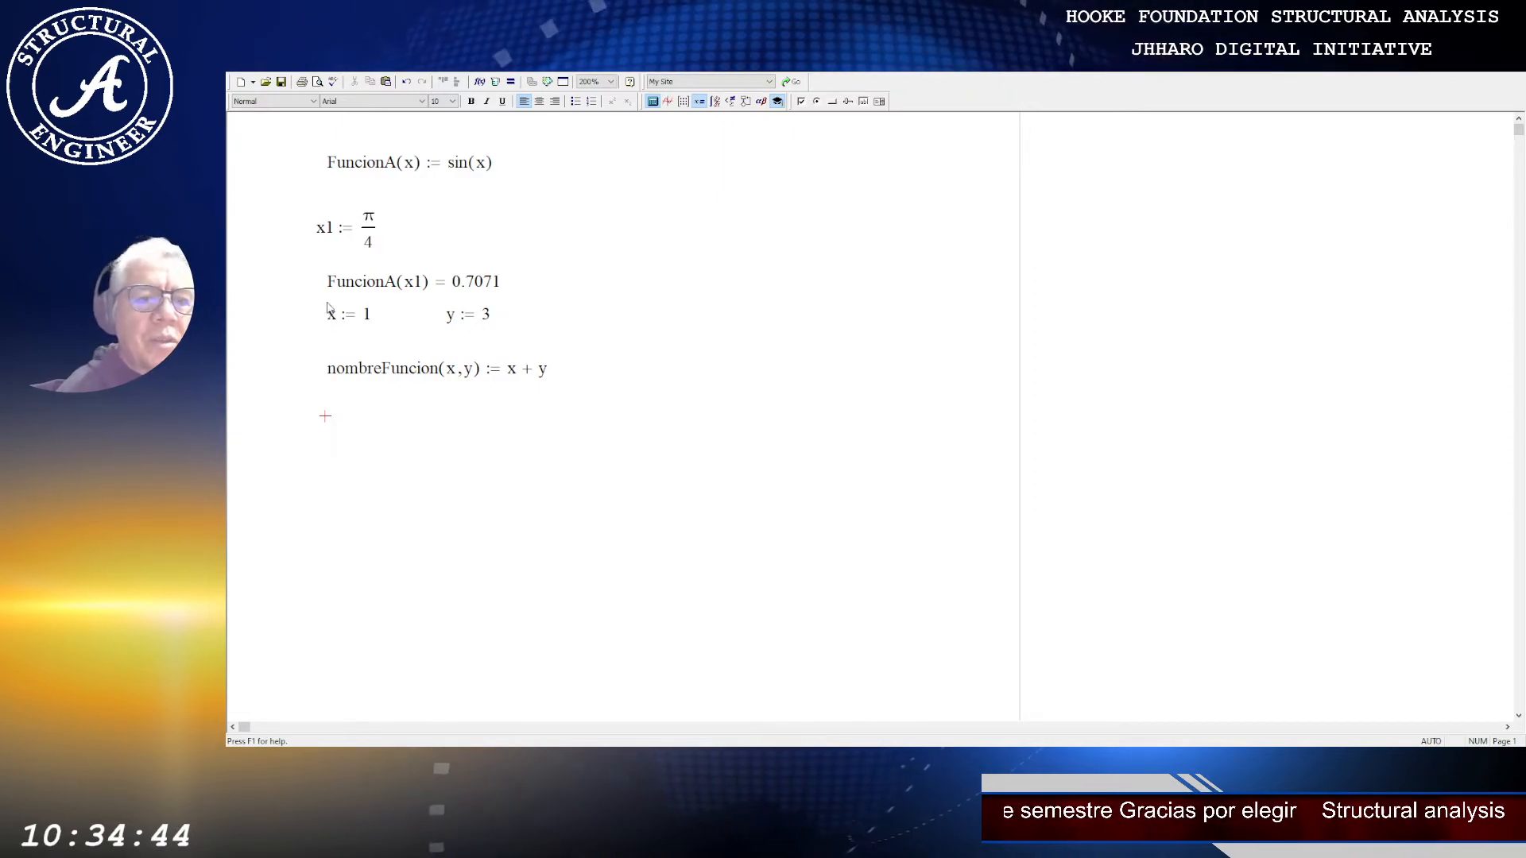
# Step: Copy nombreFuncion(x,y) from its definition to the space below and evaluate it numerically
pyautogui.moveTo(328, 373); pyautogui.dragTo(482, 385)
pyautogui.hotkey('ctrl', 'c')
pyautogui.click(314, 440)
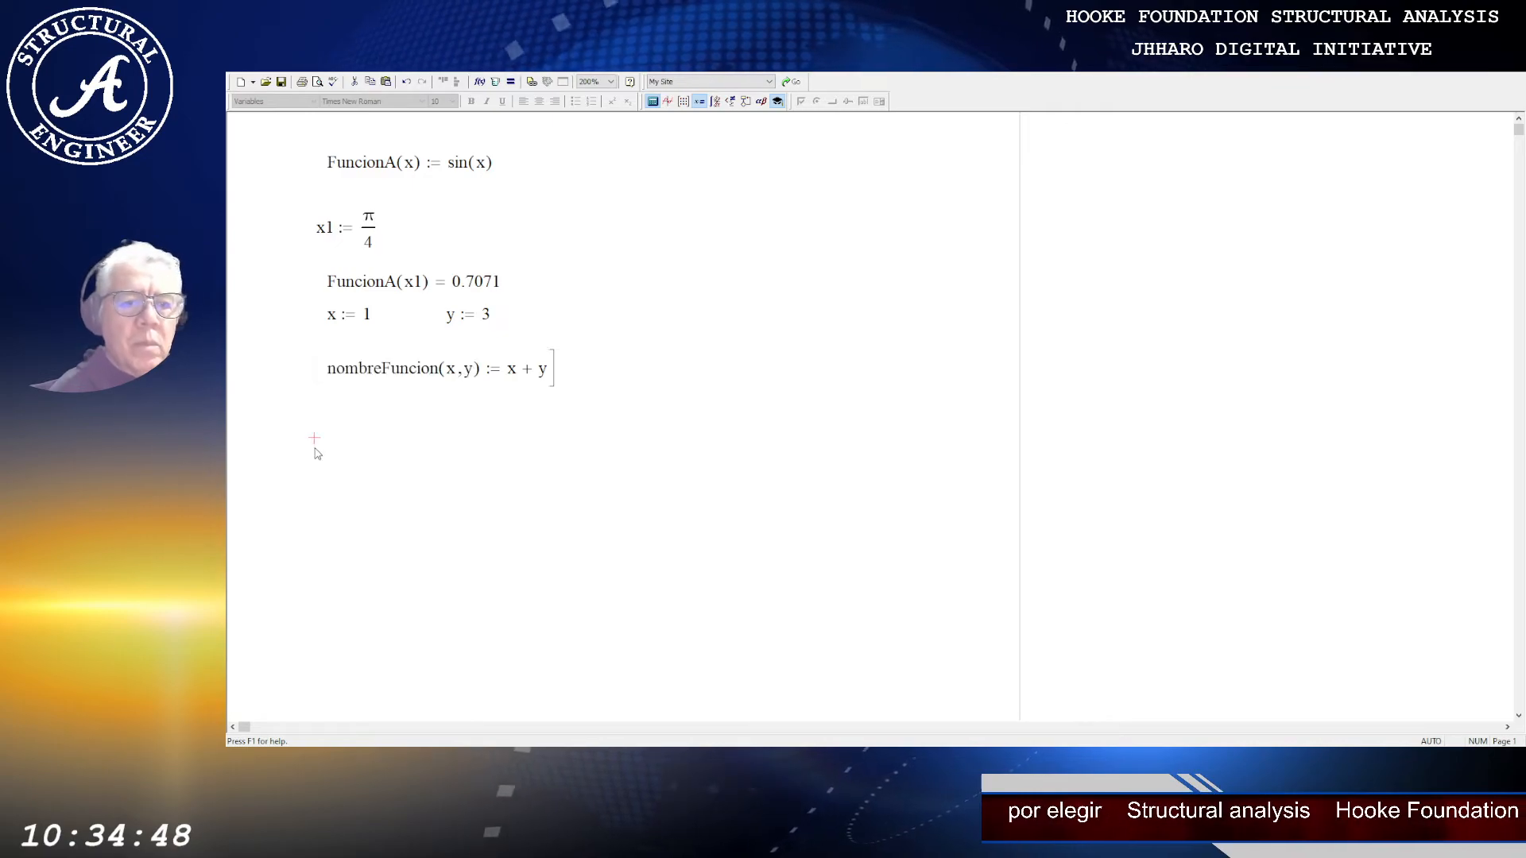
pyautogui.hotkey('ctrl', 'v')
pyautogui.write('=')
pyautogui.click(421, 486)
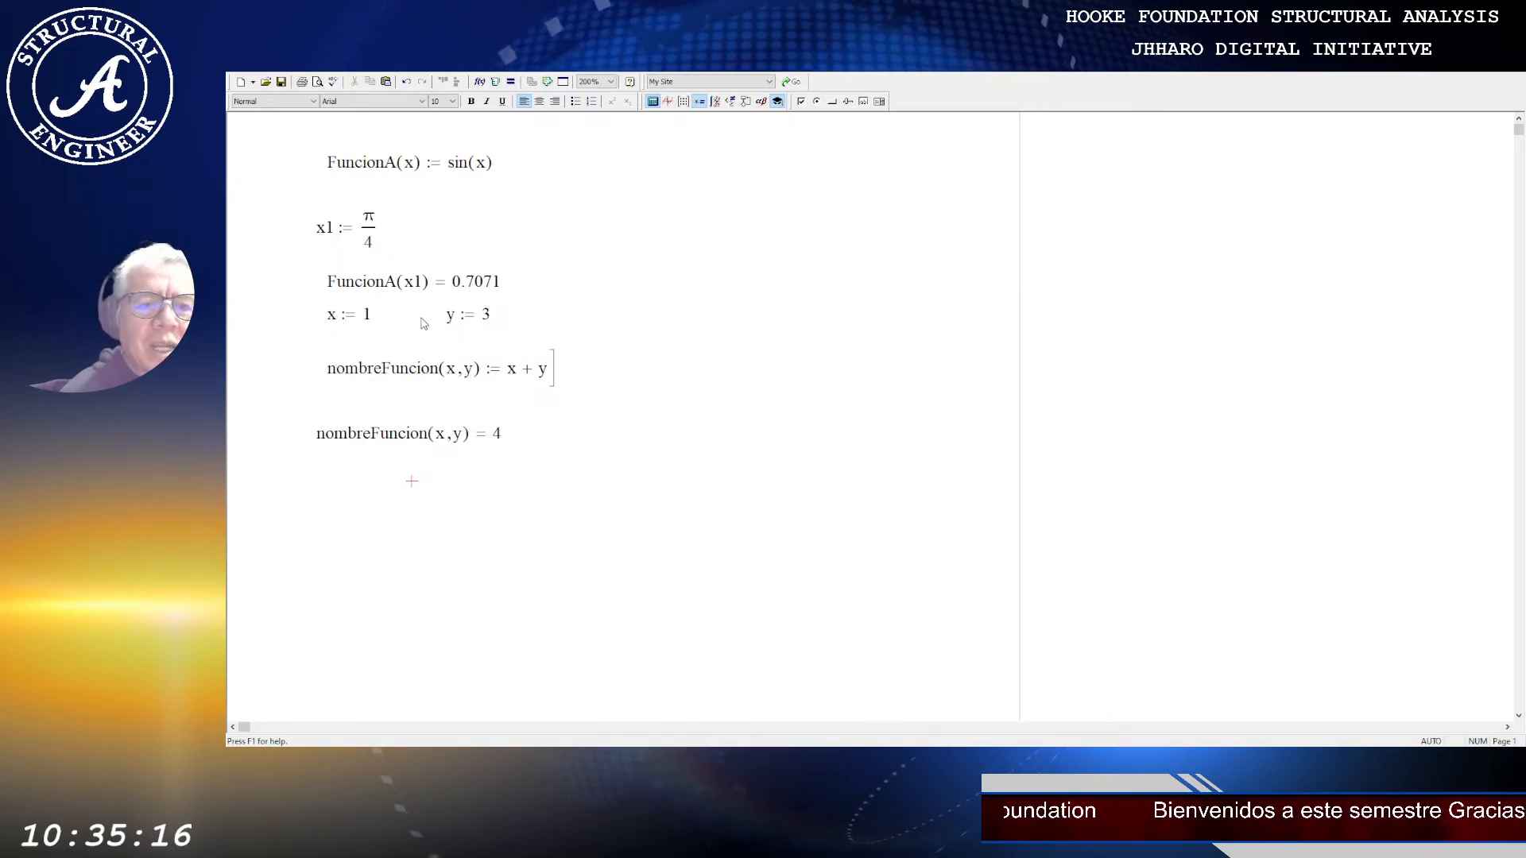
# Step: Rename the arguments in the nombreFuncion definition to x1 and y1, on both sides, giving x1 + y1
pyautogui.click(438, 435)
pyautogui.click(331, 317)
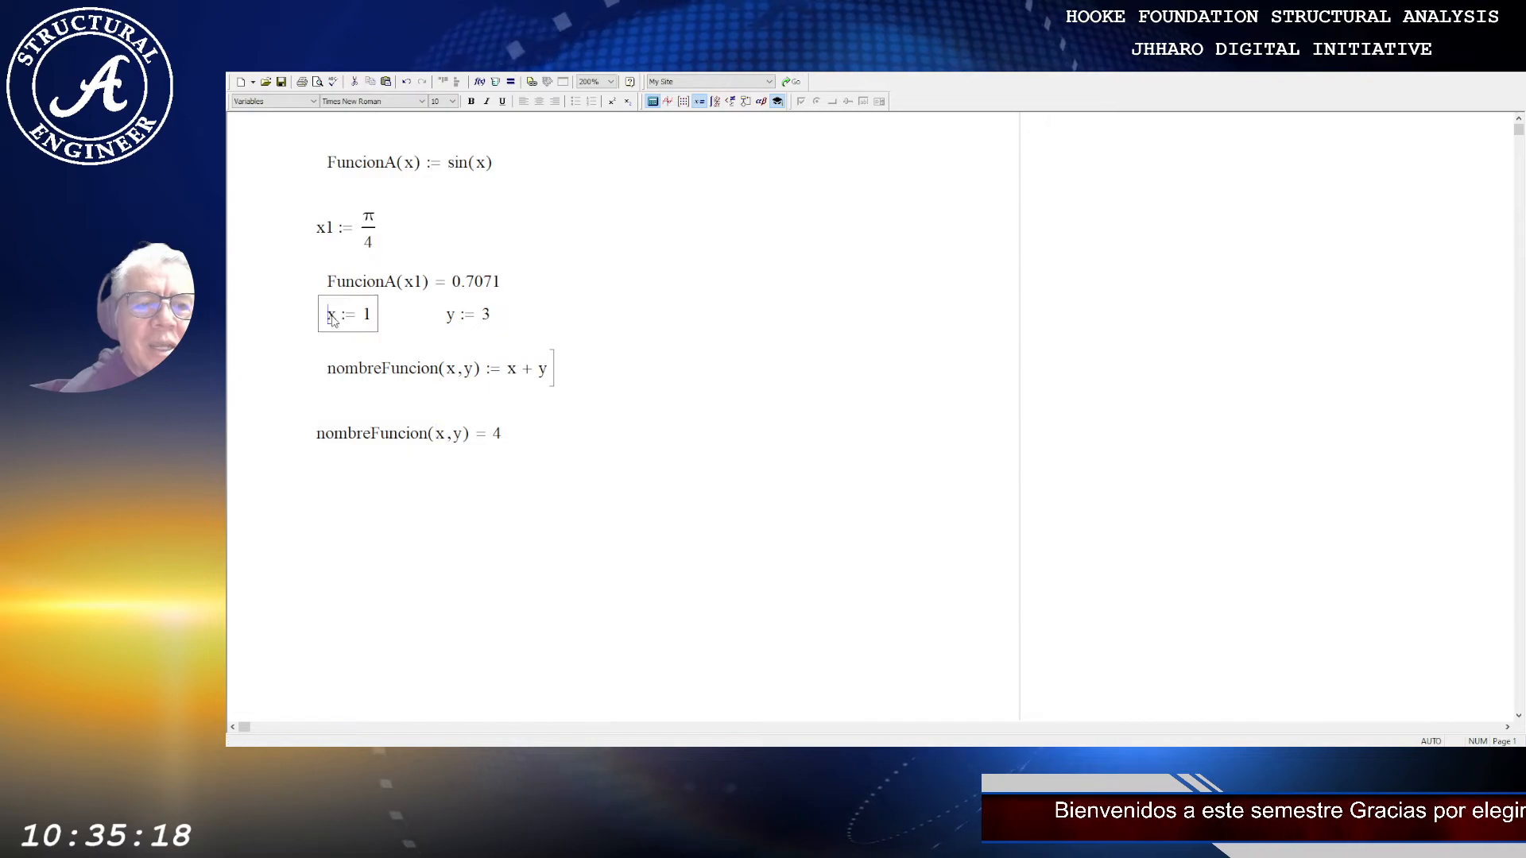
pyautogui.click(456, 369)
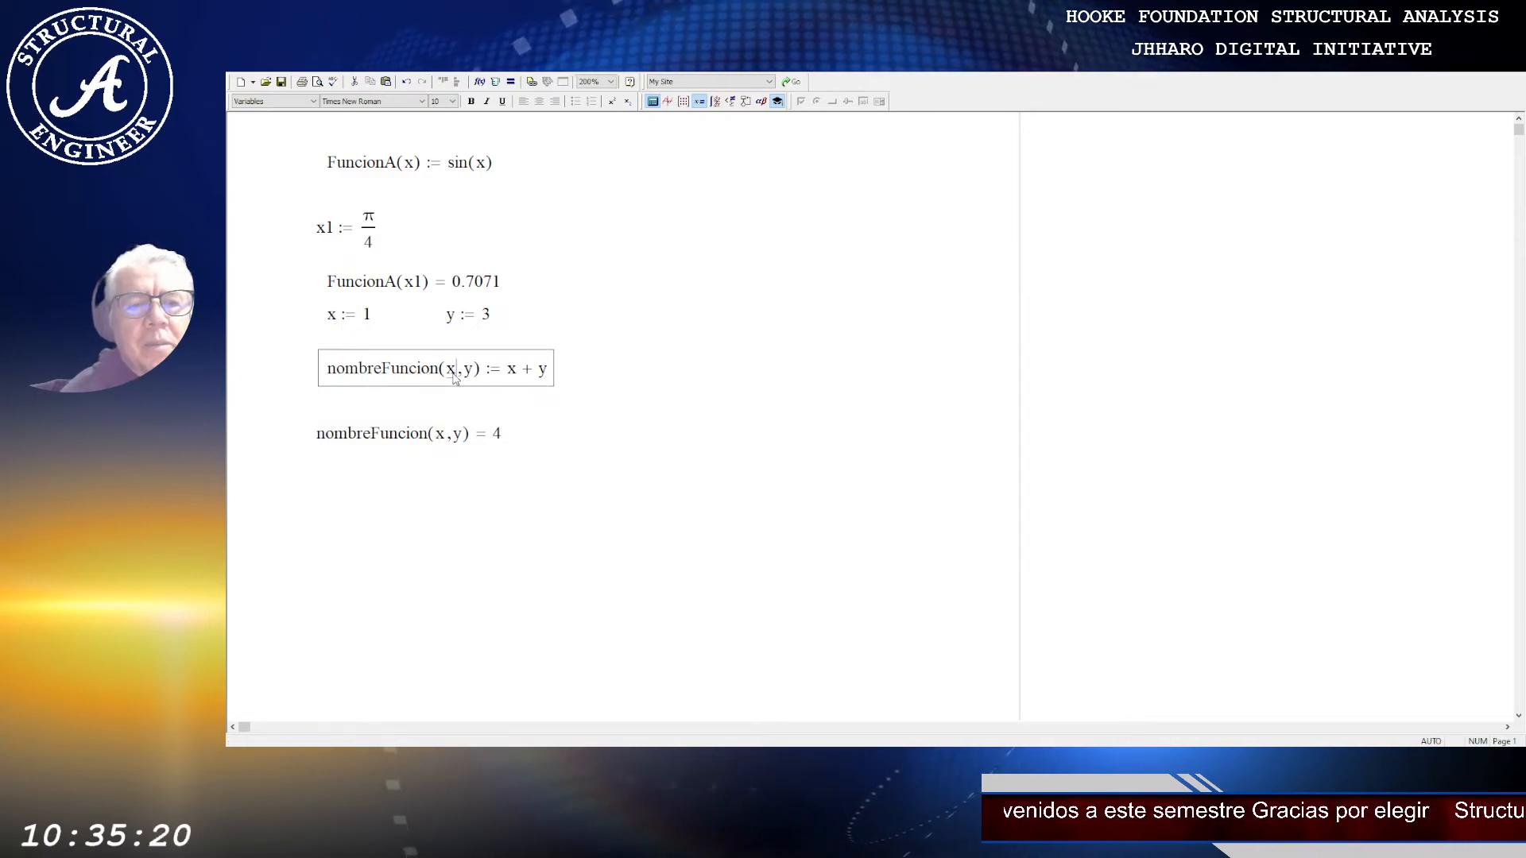
pyautogui.write('1')
pyautogui.click(480, 370)
pyautogui.write('1')
pyautogui.click(532, 369)
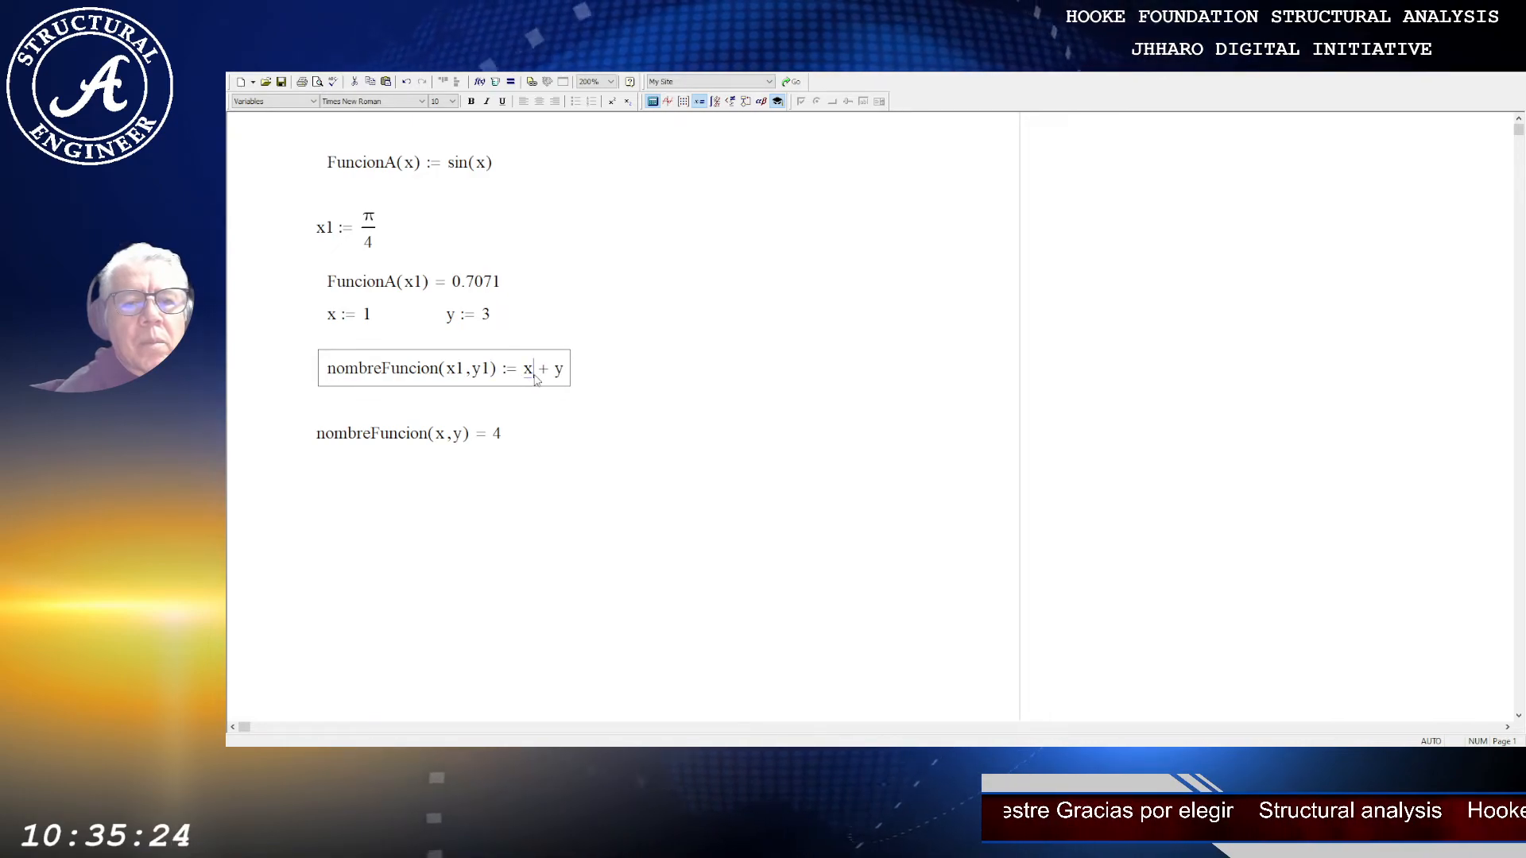
pyautogui.write('1')
pyautogui.click(569, 372)
pyautogui.write('1')
pyautogui.click(509, 471)
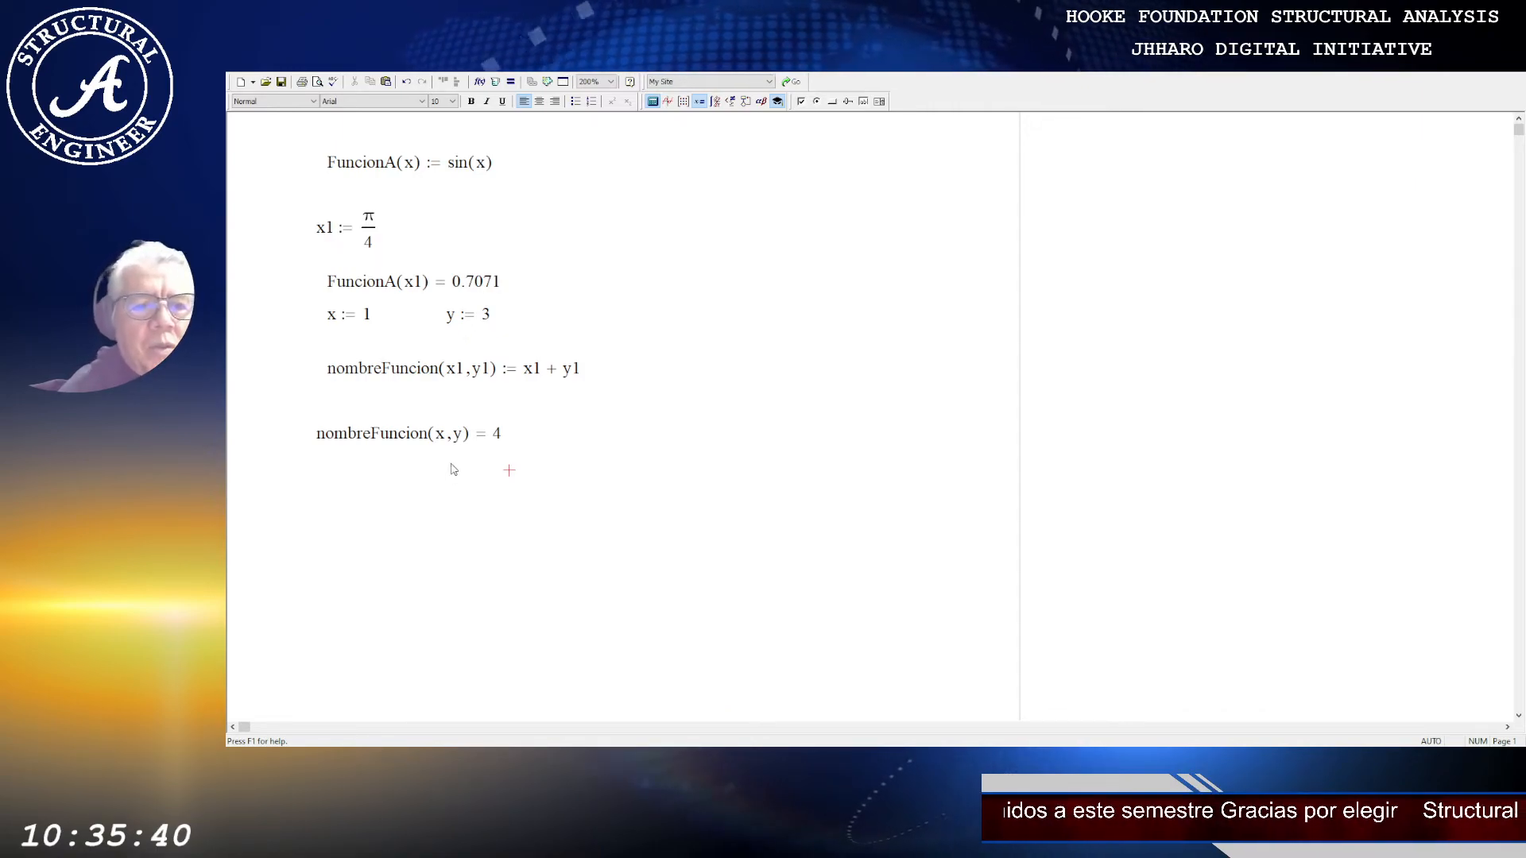
# Step: Replace the first argument of the nombreFuncion(x,y) evaluation with 5, keeping y as the second argument, and recalculate it
pyautogui.click(440, 436)
pyautogui.write('5□')
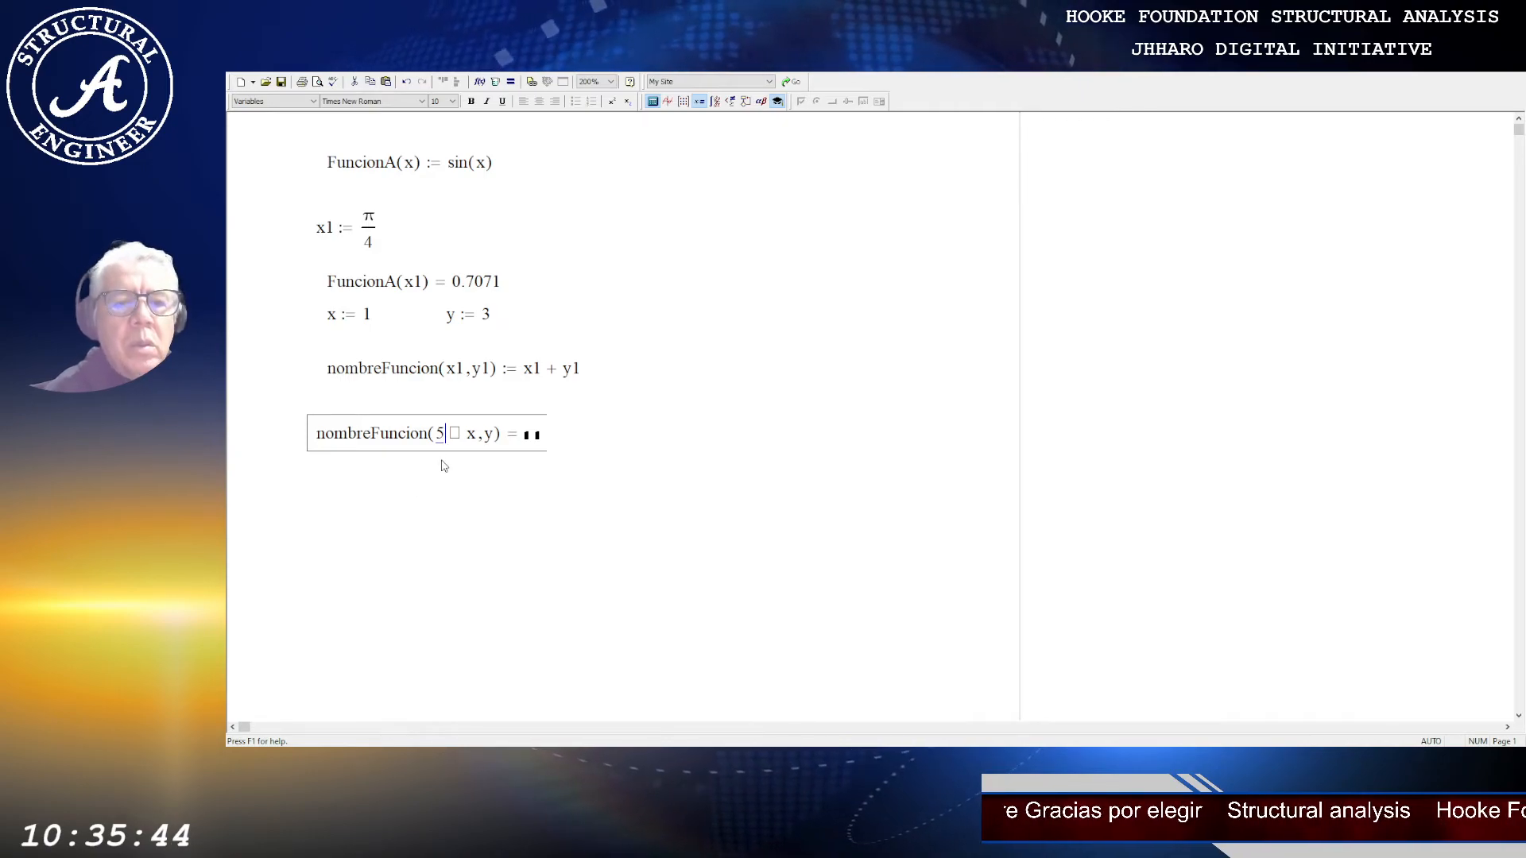
pyautogui.click(472, 435)
pyautogui.press('BackSpace')
pyautogui.press('BackSpace')
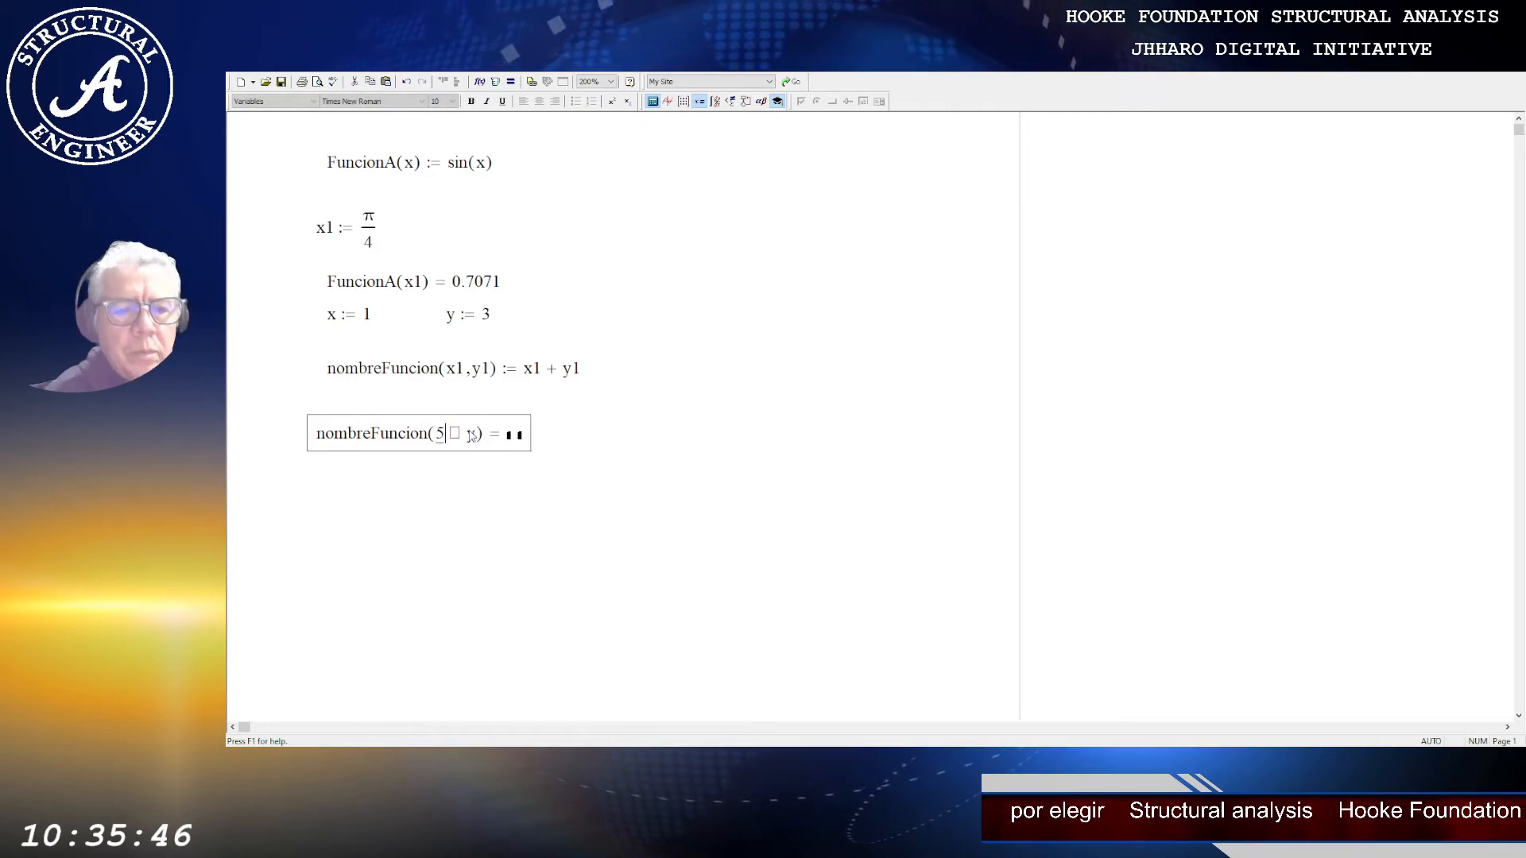
pyautogui.press('BackSpace')
pyautogui.press('BackSpace')
pyautogui.press('BackSpace')
pyautogui.write('5')
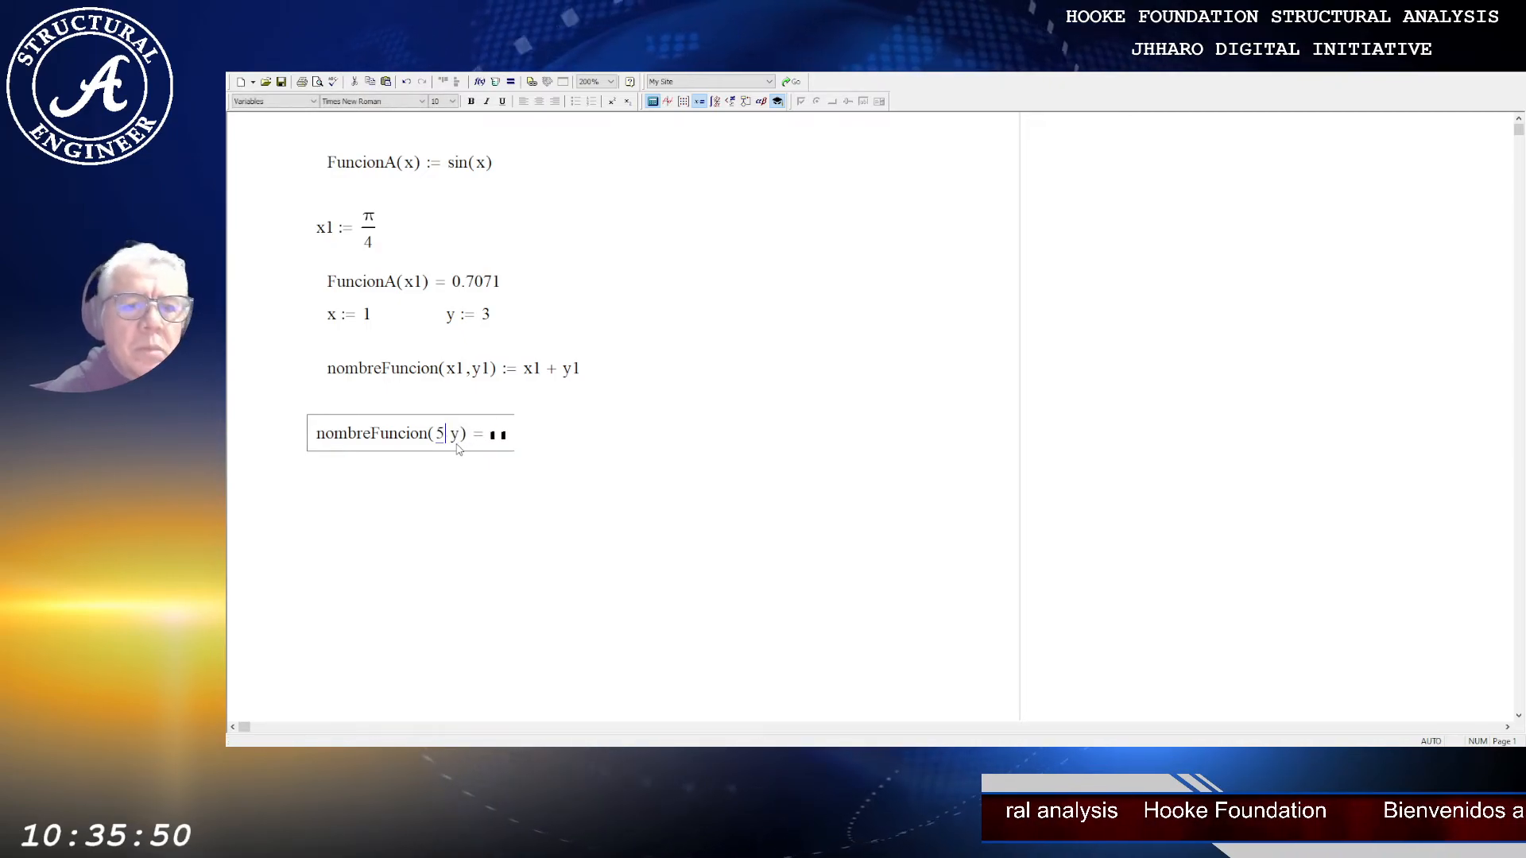
pyautogui.write(',')
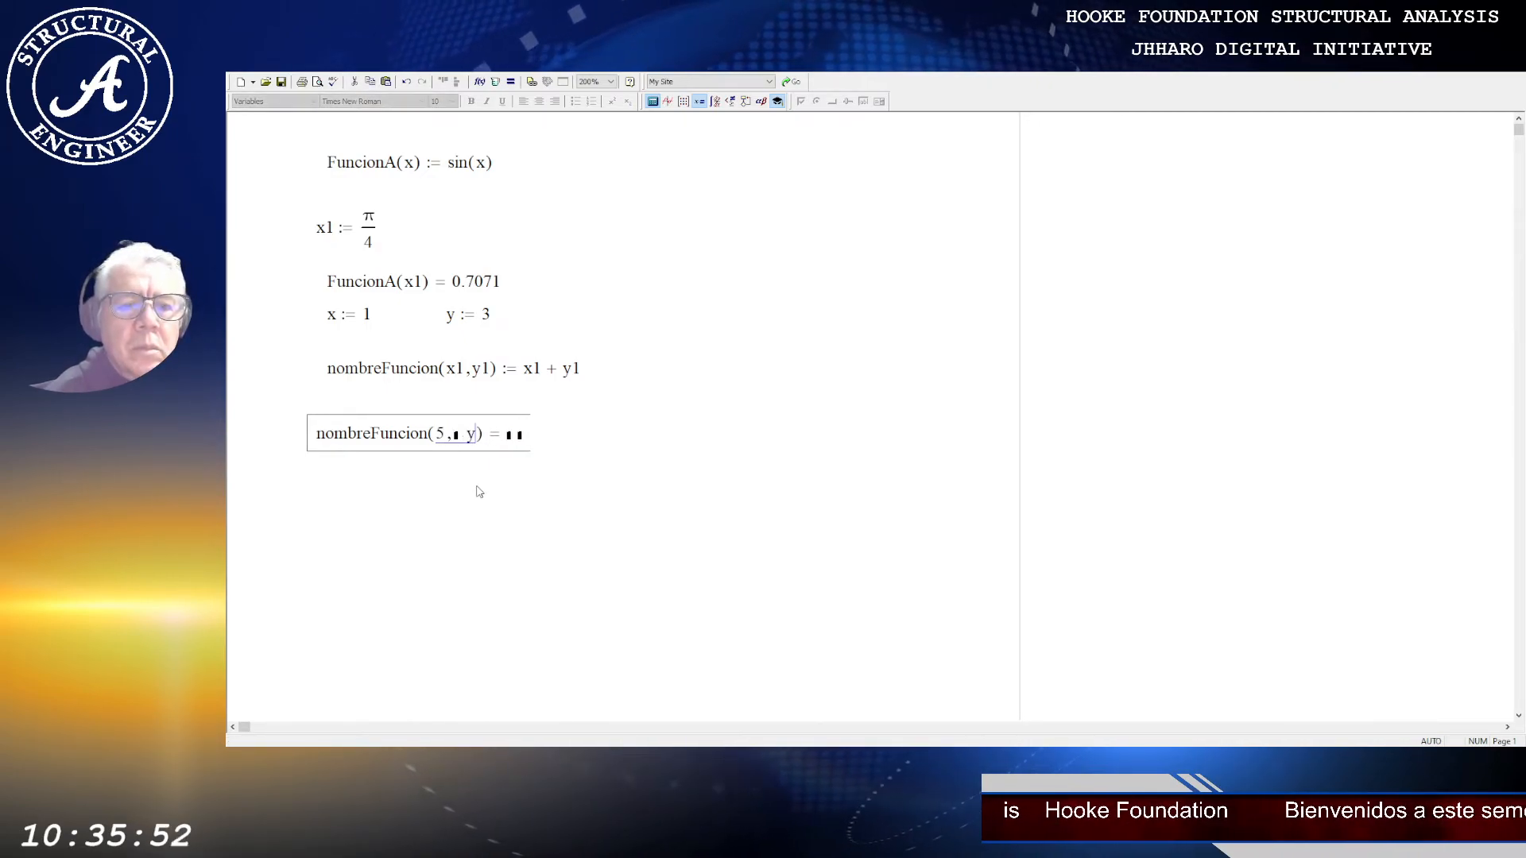
pyautogui.press('BackSpace')
pyautogui.click(498, 567)
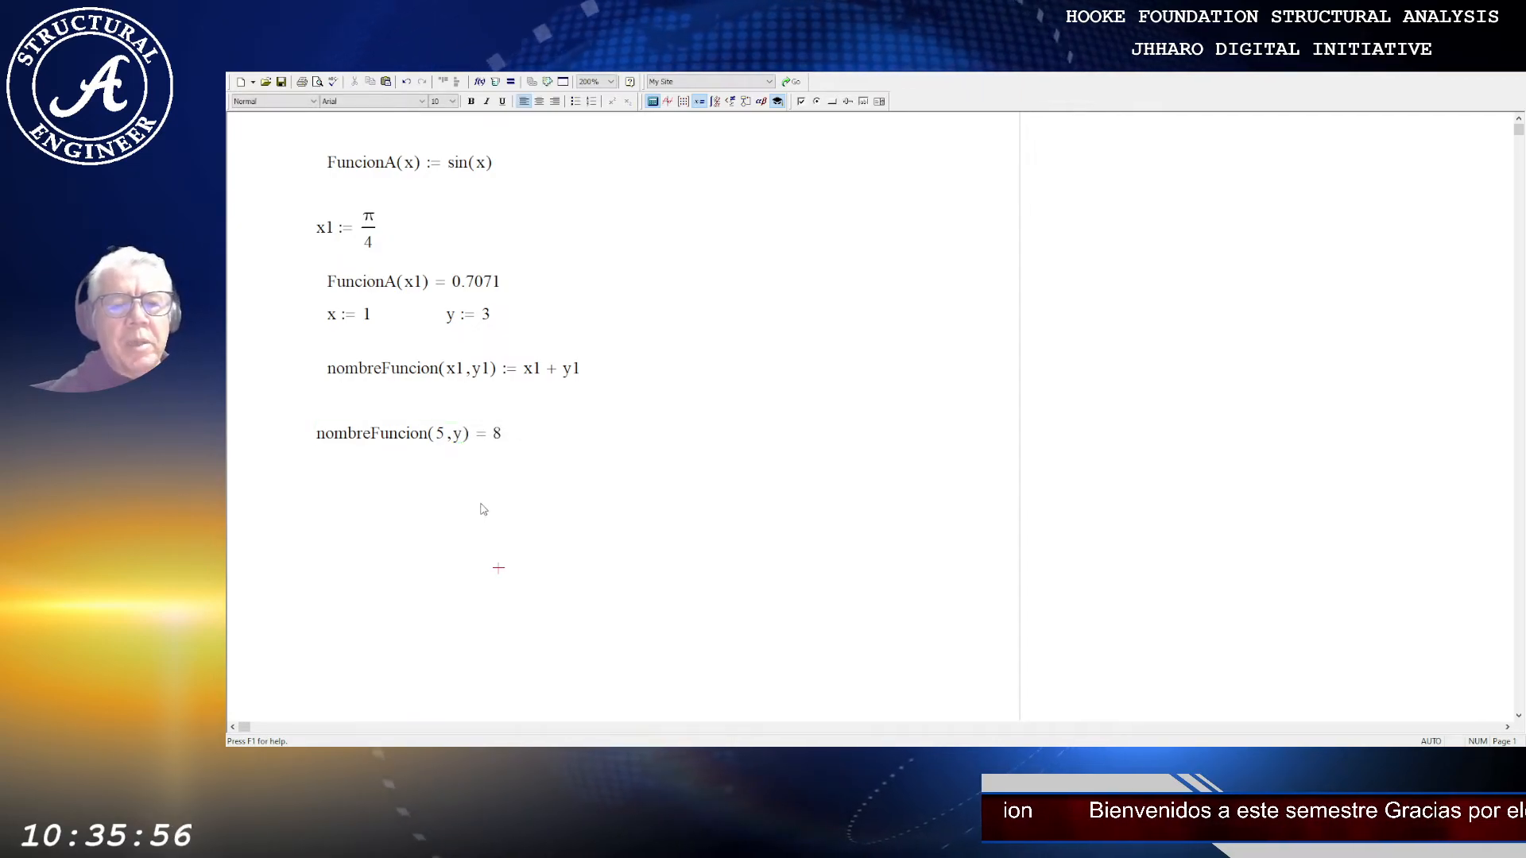
# Step: Change the expression in the nombreFuncion(x1,y1) definition to x + y, leaving its argument names as they are
pyautogui.scroll(-1, 445, 485)
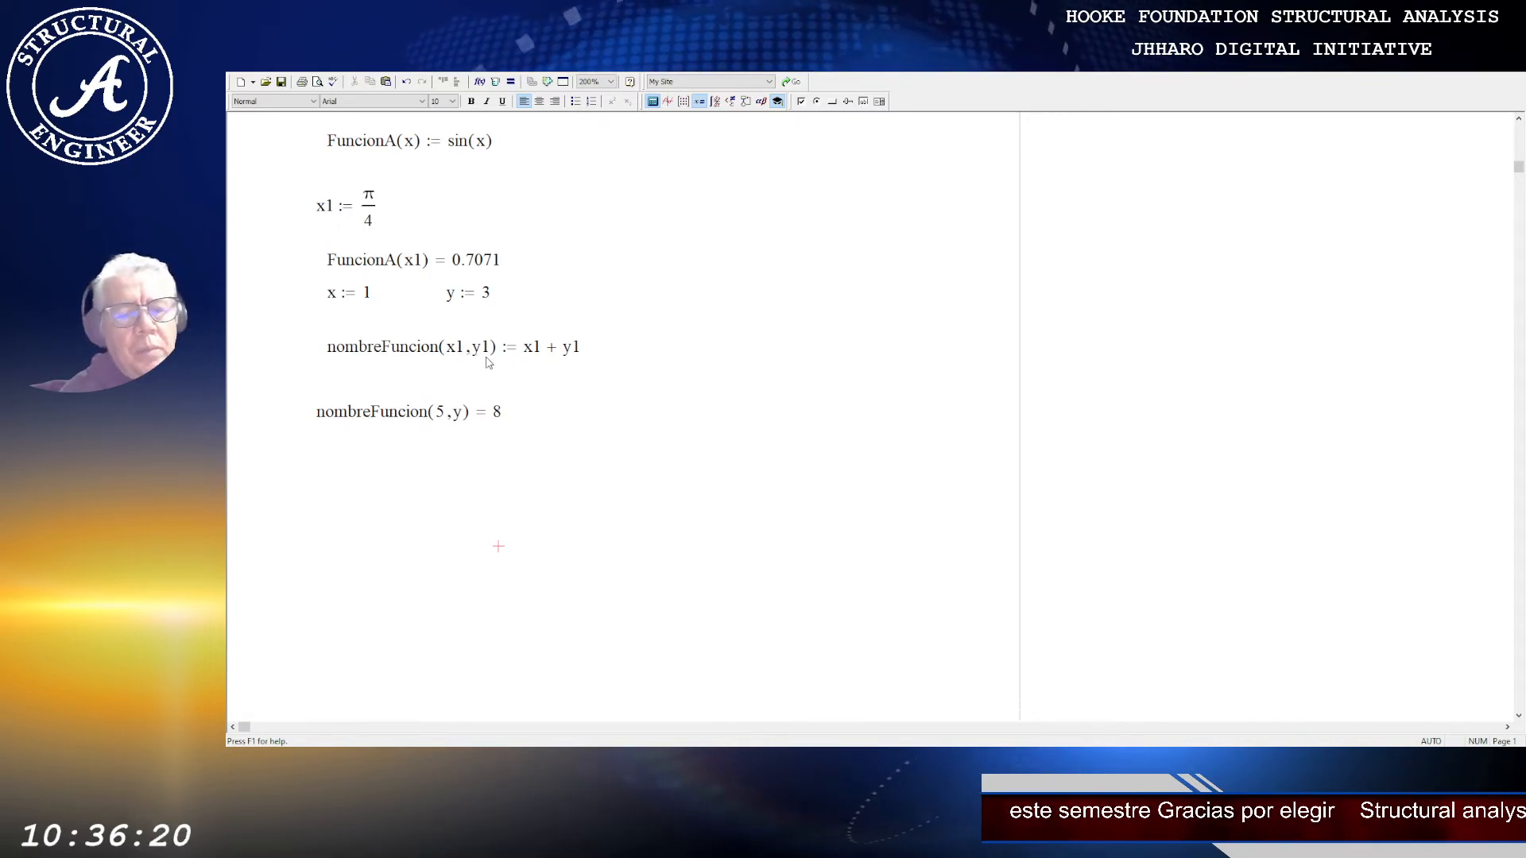
pyautogui.click(537, 356)
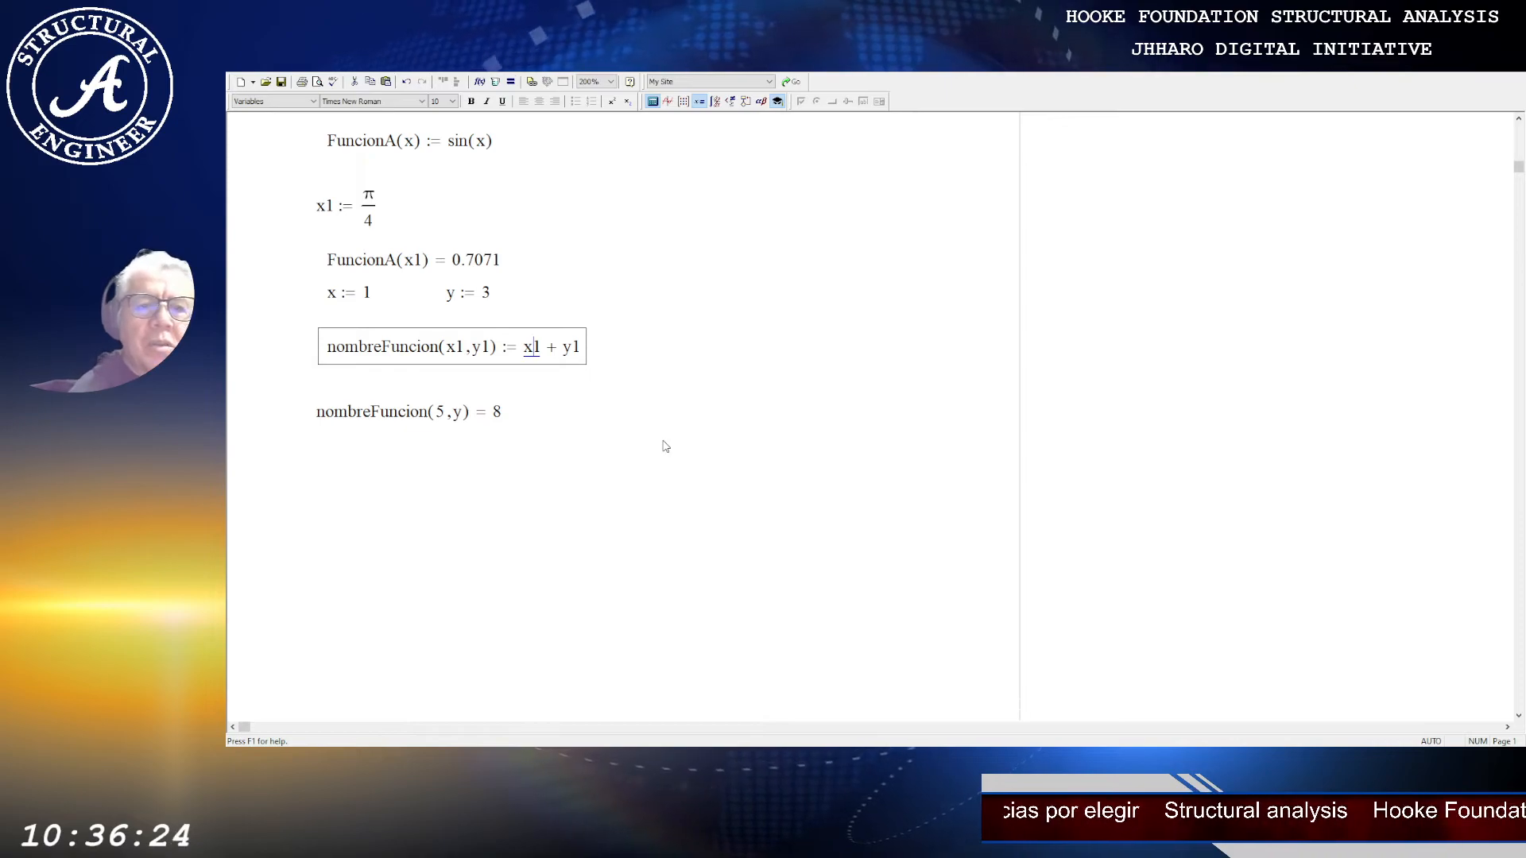
pyautogui.press('Delete')
pyautogui.press('Right')
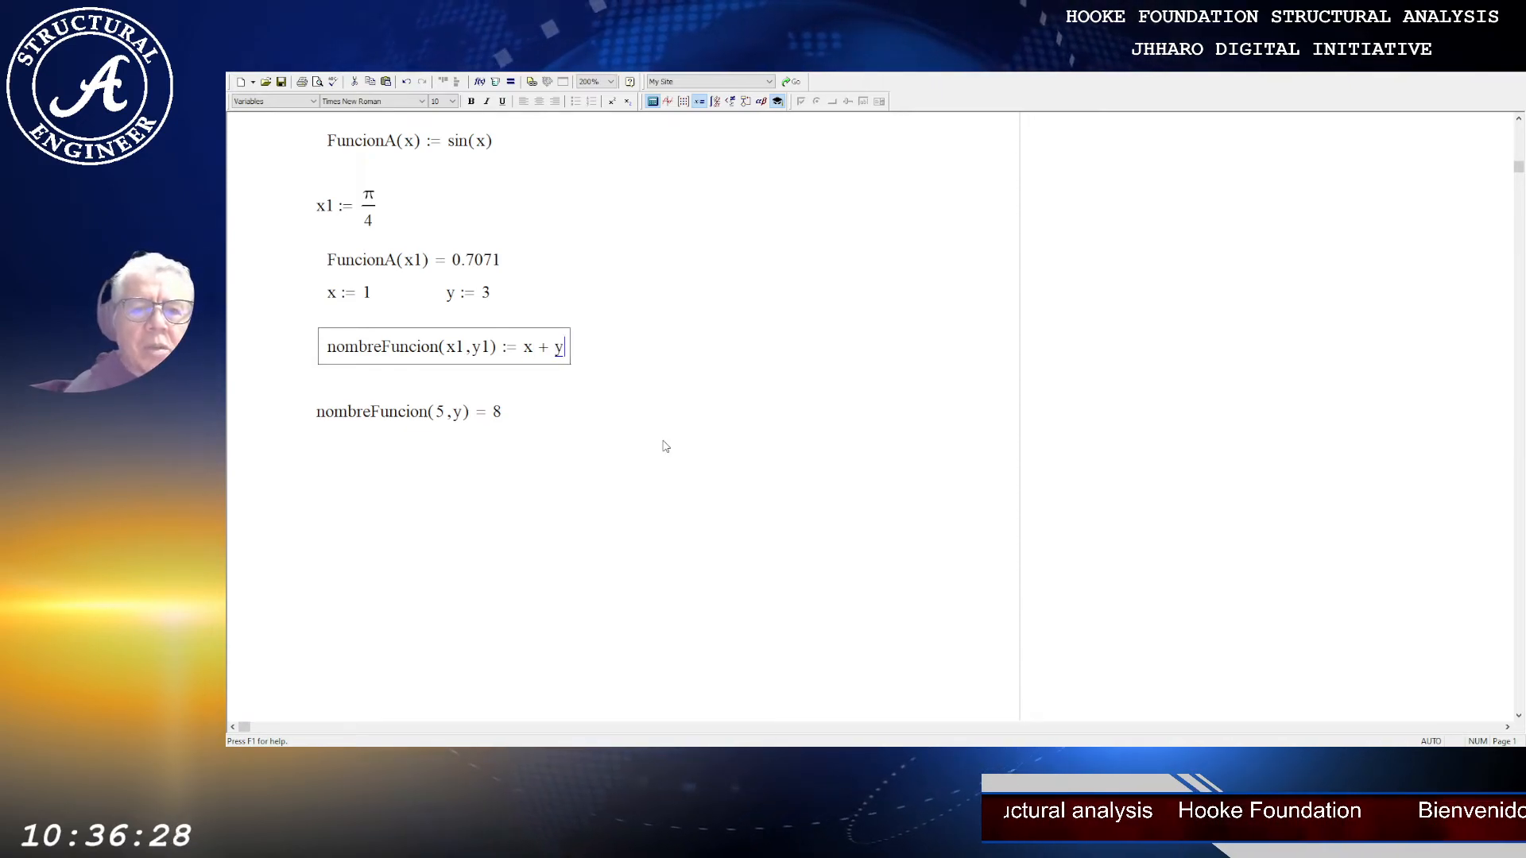
pyautogui.click(459, 476)
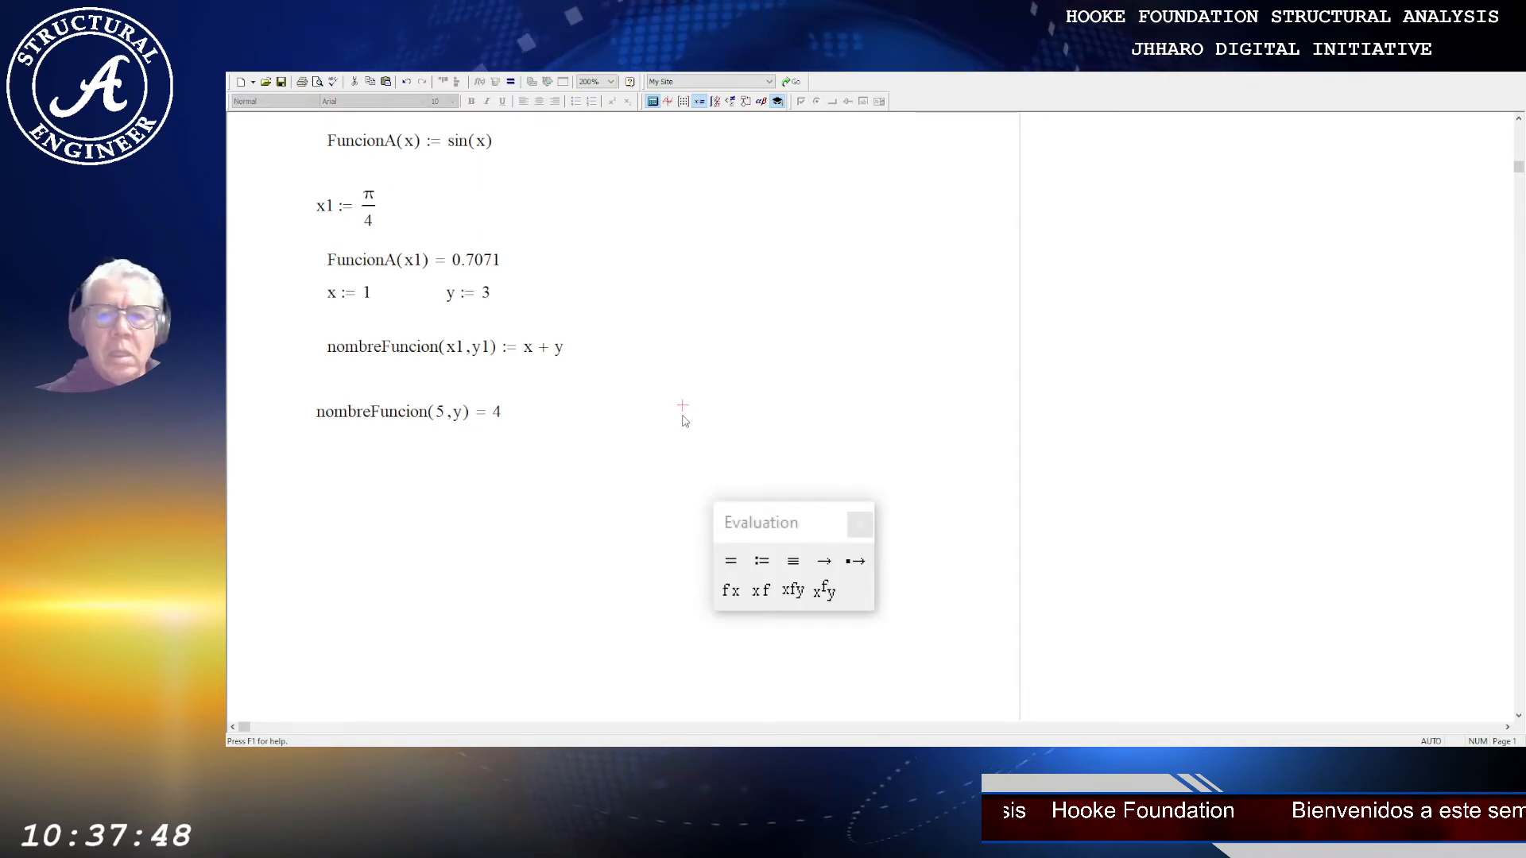
# Step: Move the Evaluation palette picture into the empty area well to the right of the function expressions
pyautogui.moveTo(758, 502); pyautogui.dragTo(638, 181)
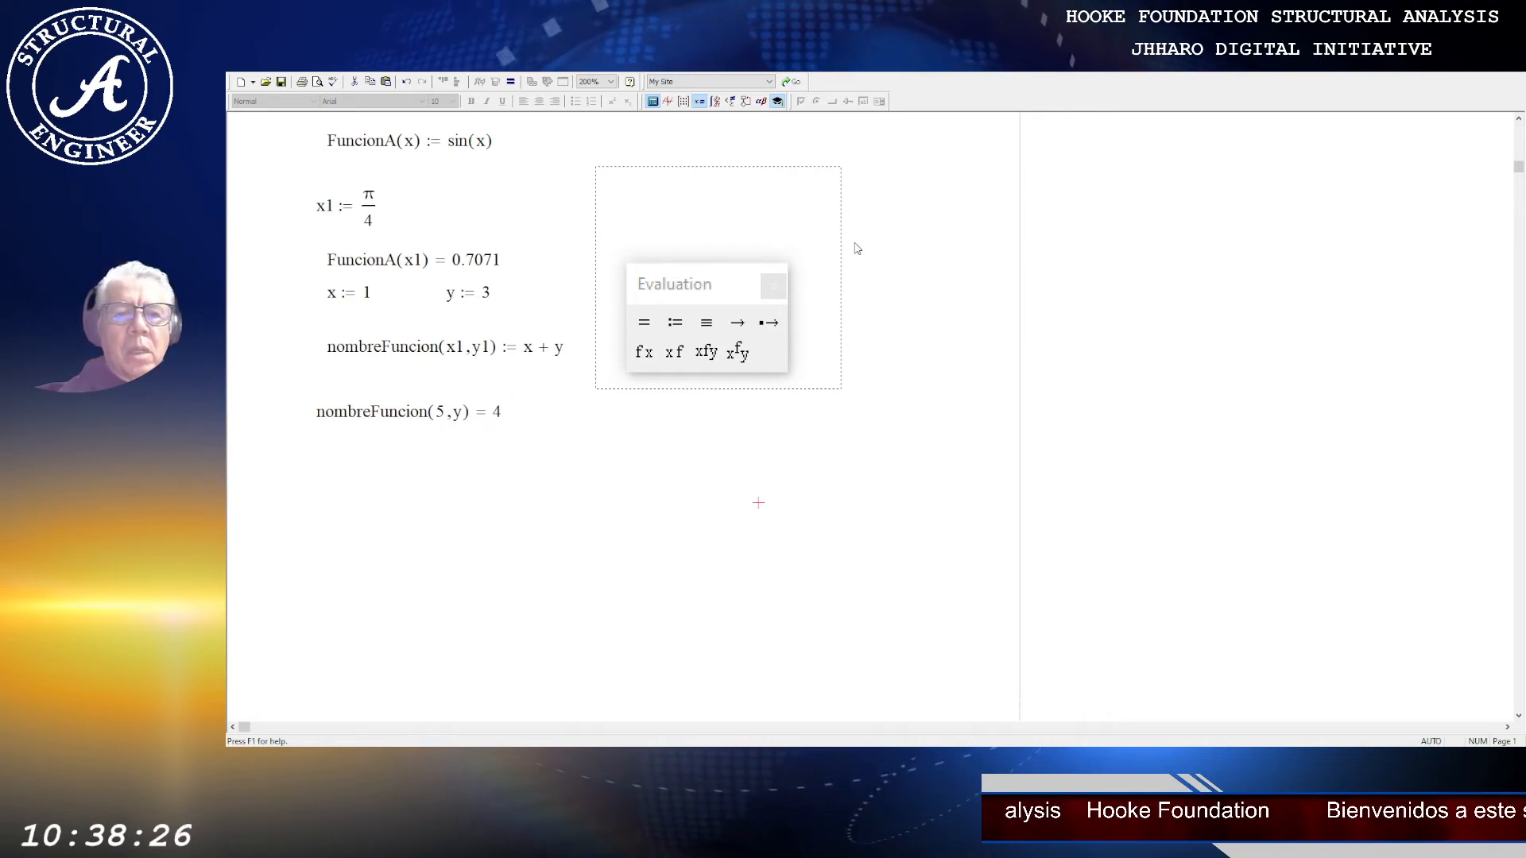
pyautogui.click(598, 469)
pyautogui.click(710, 280)
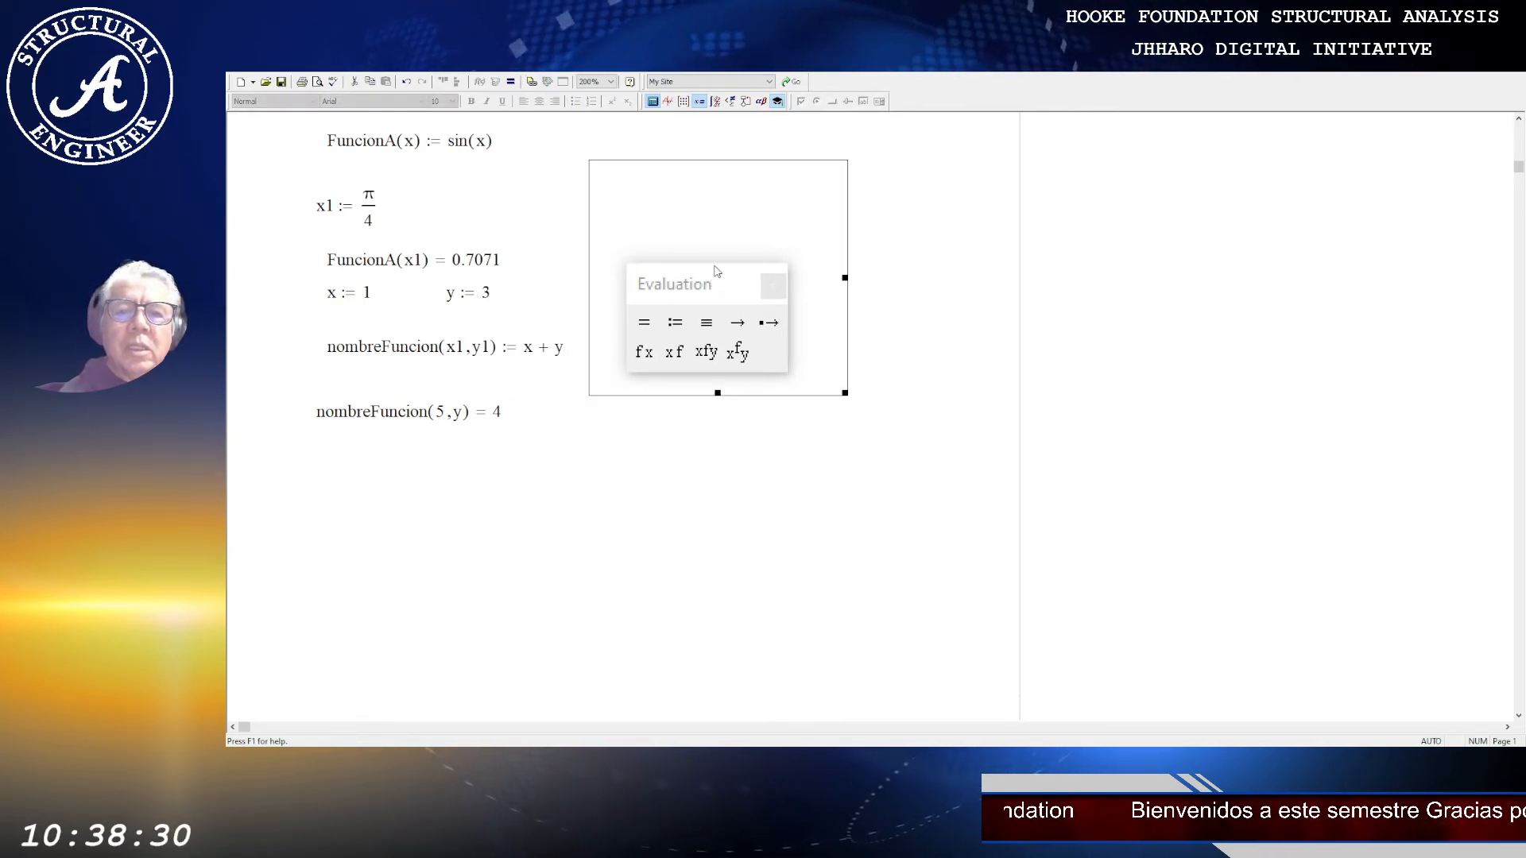
pyautogui.moveTo(723, 163); pyautogui.dragTo(993, 271)
pyautogui.click(552, 535)
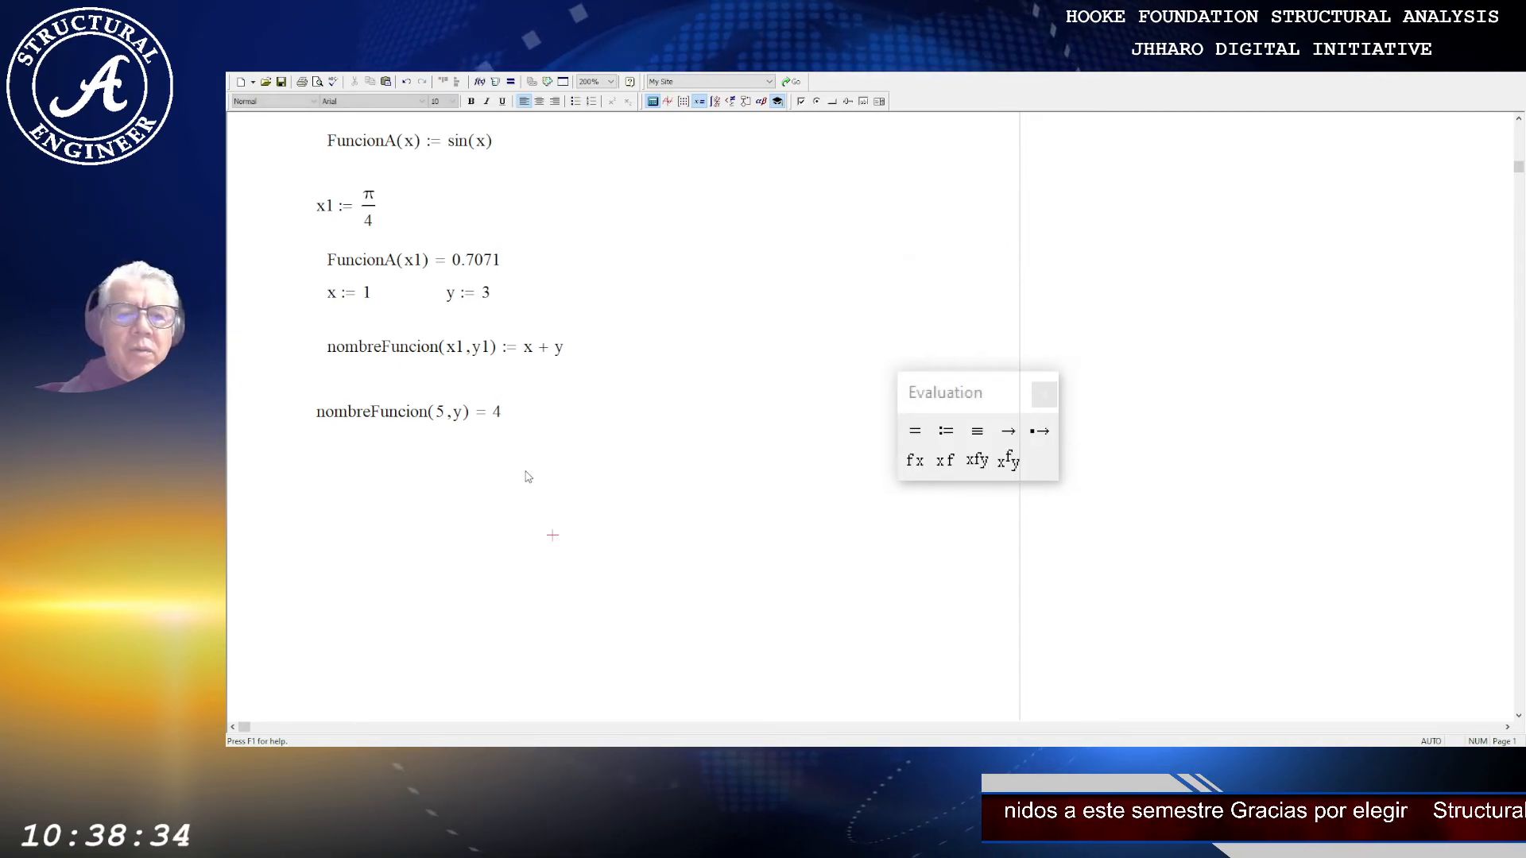
# Step: Add a global definition of FuncionDos(a,b) as a + x below the nombreFuncion(5,y) evaluation
pyautogui.click(325, 470)
pyautogui.write('F')
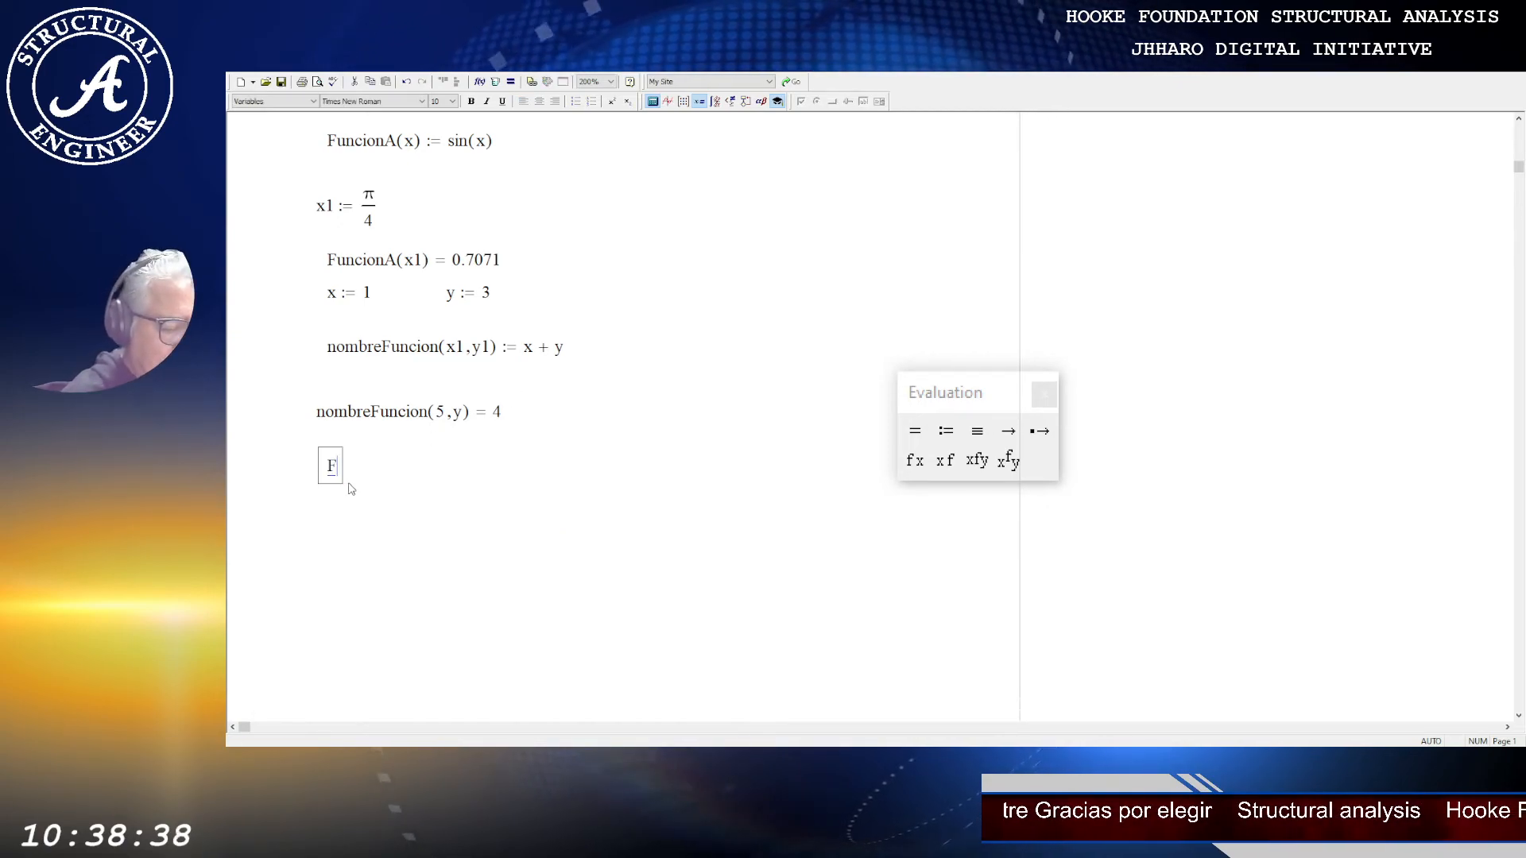
pyautogui.write('uncionDos(')
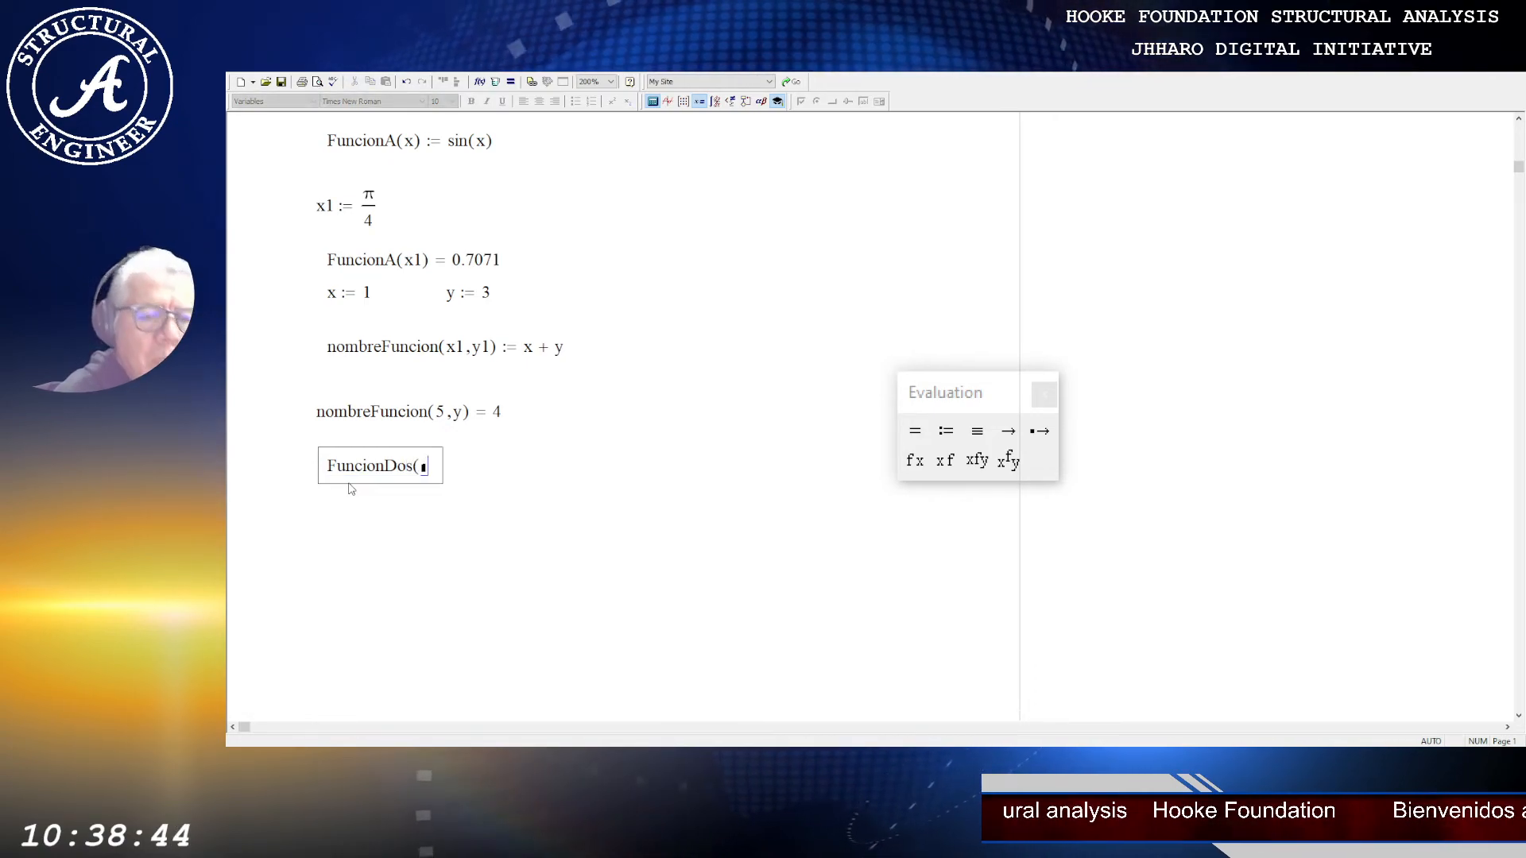
pyautogui.write('a')
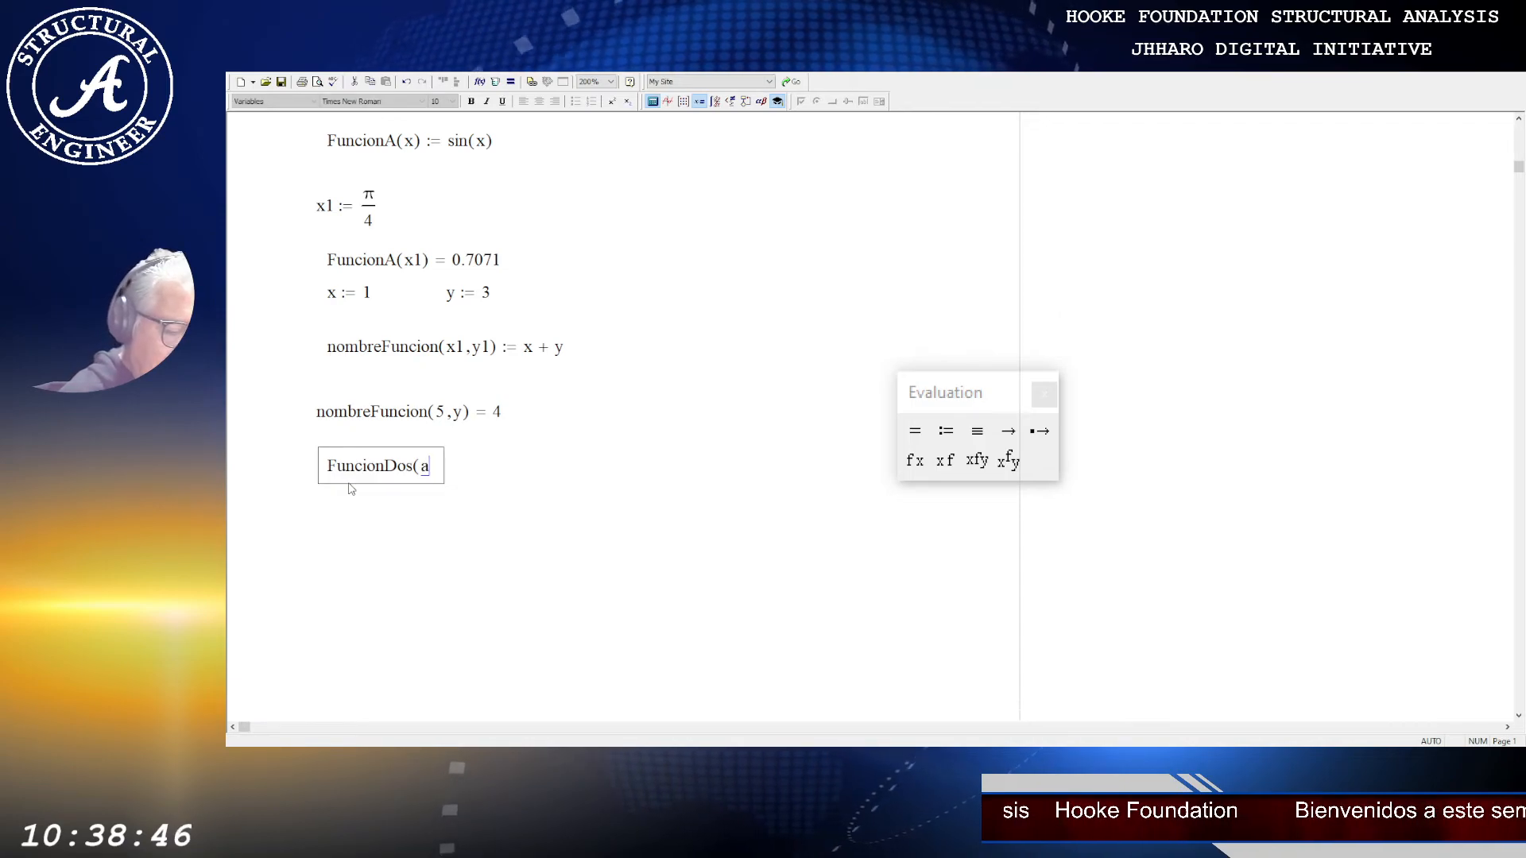
pyautogui.write(',b) ')
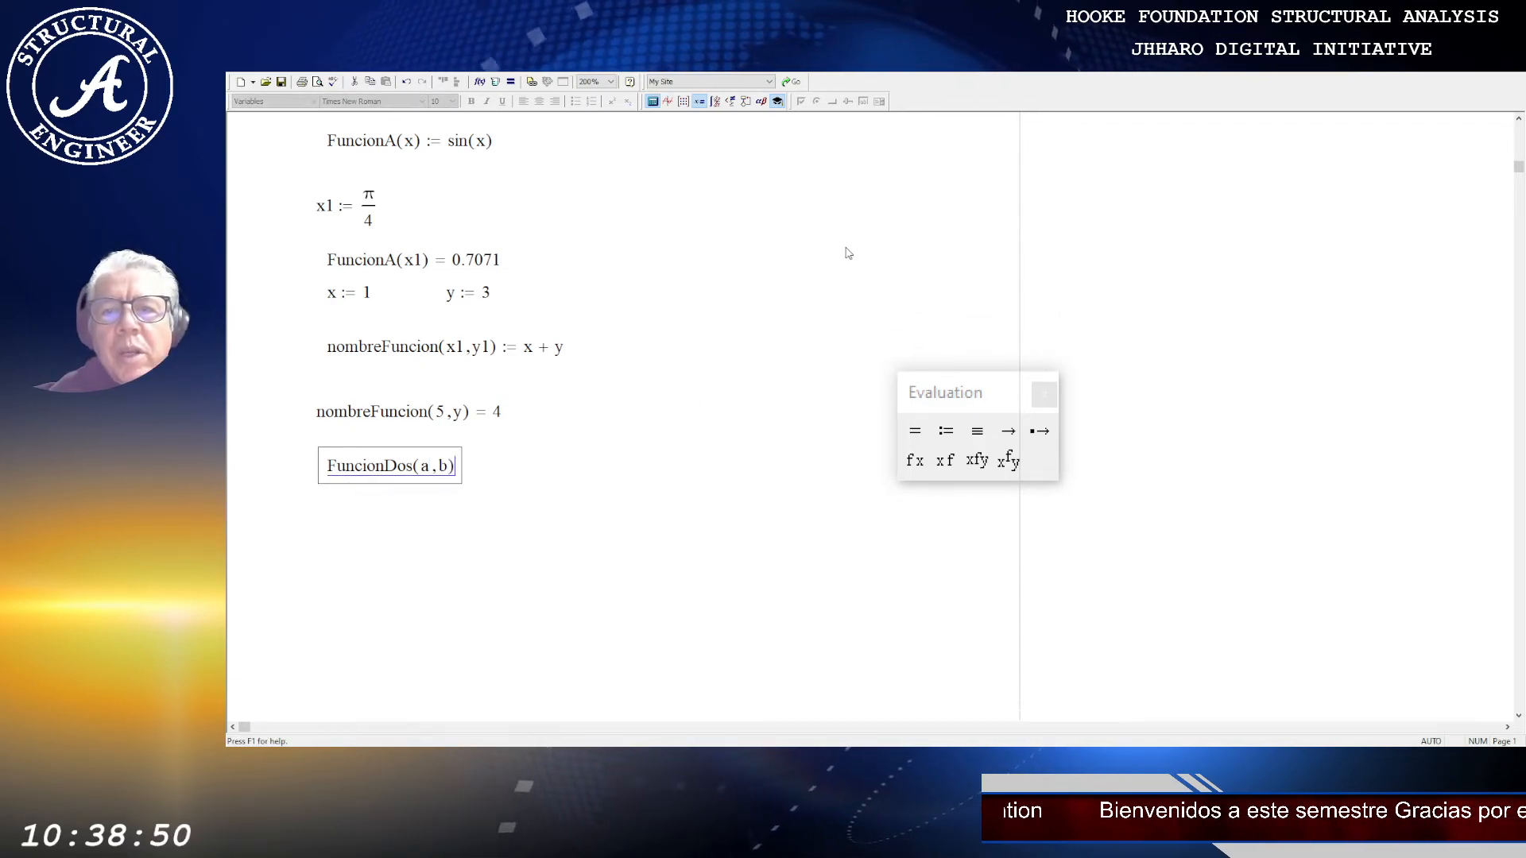
pyautogui.write('= ')
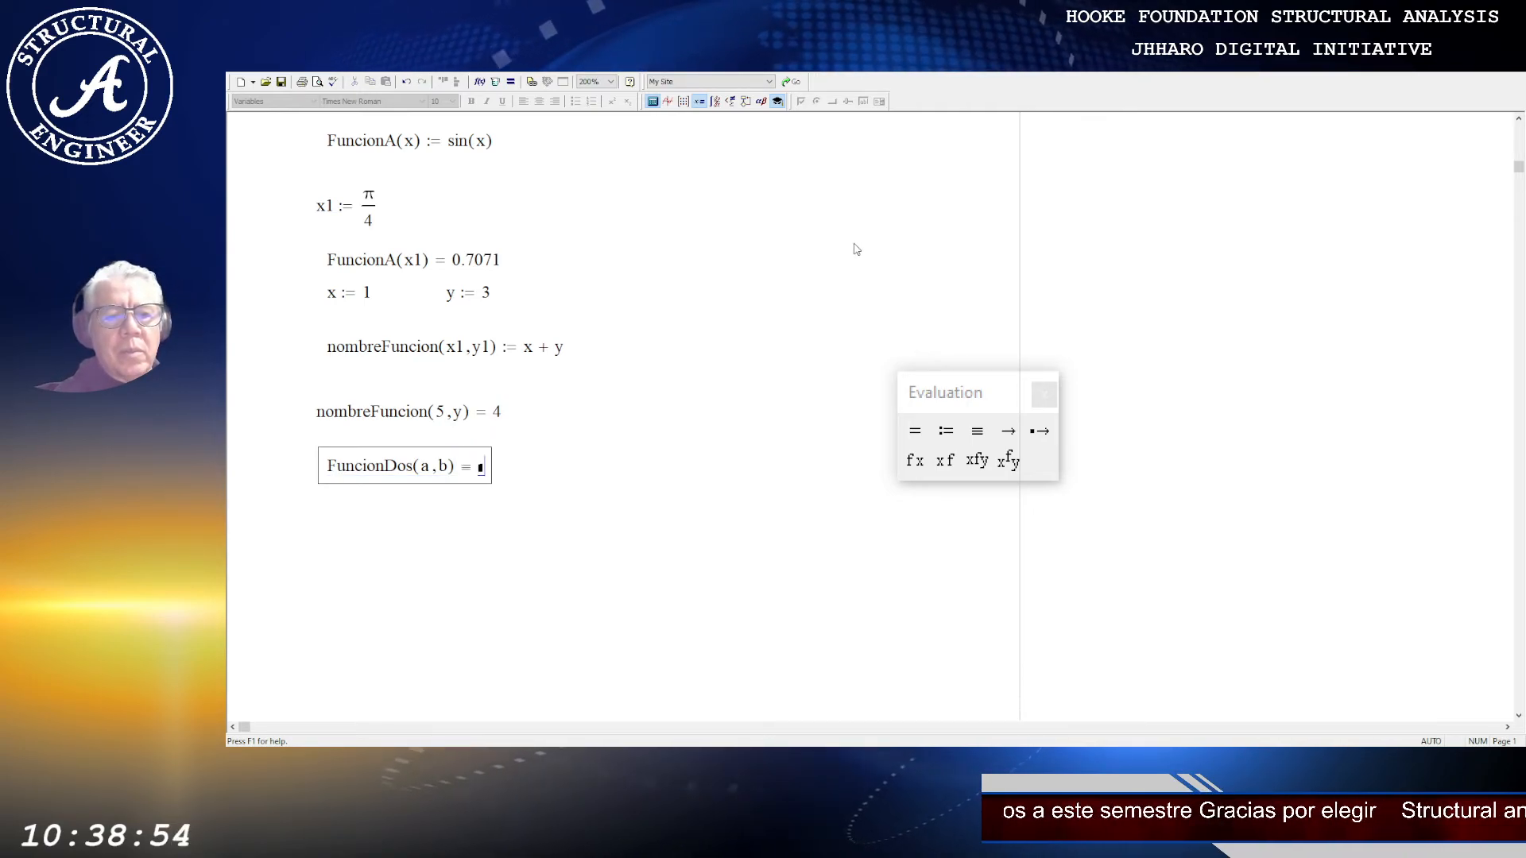
pyautogui.write('a ')
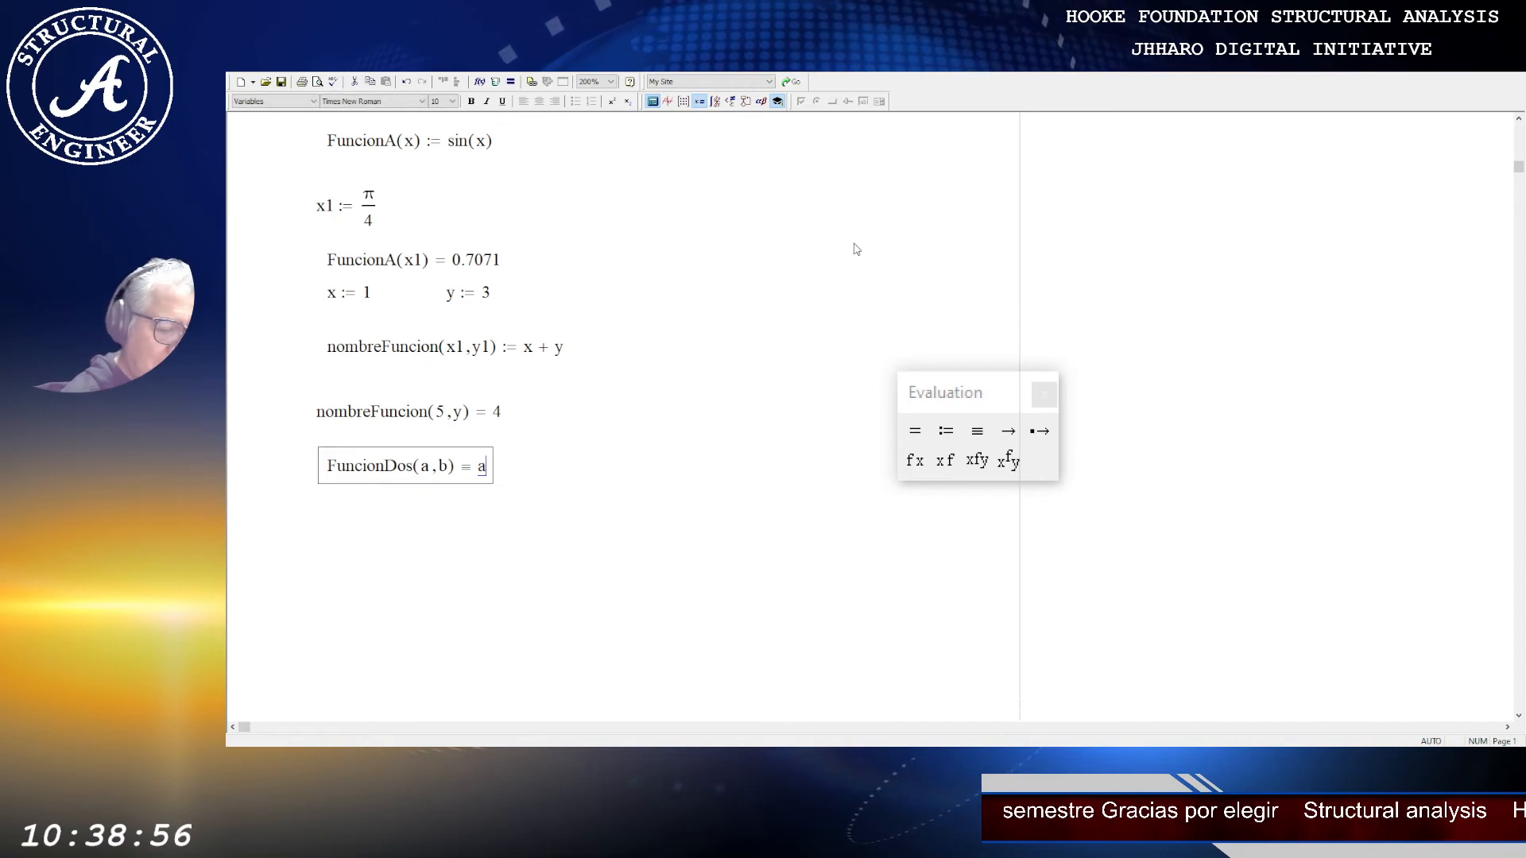
pyautogui.write('+ ')
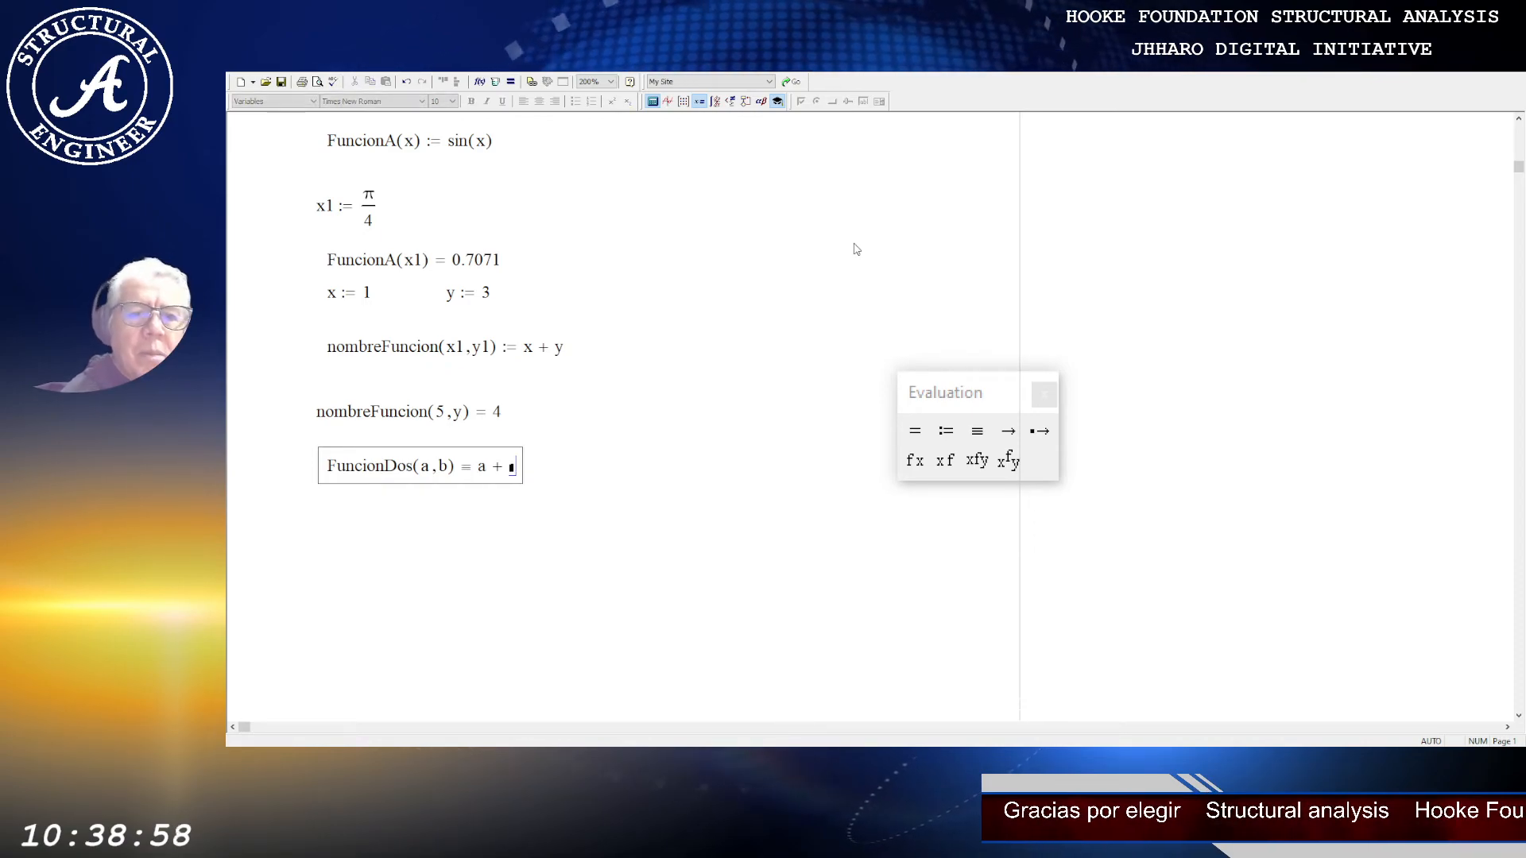
pyautogui.write('x')
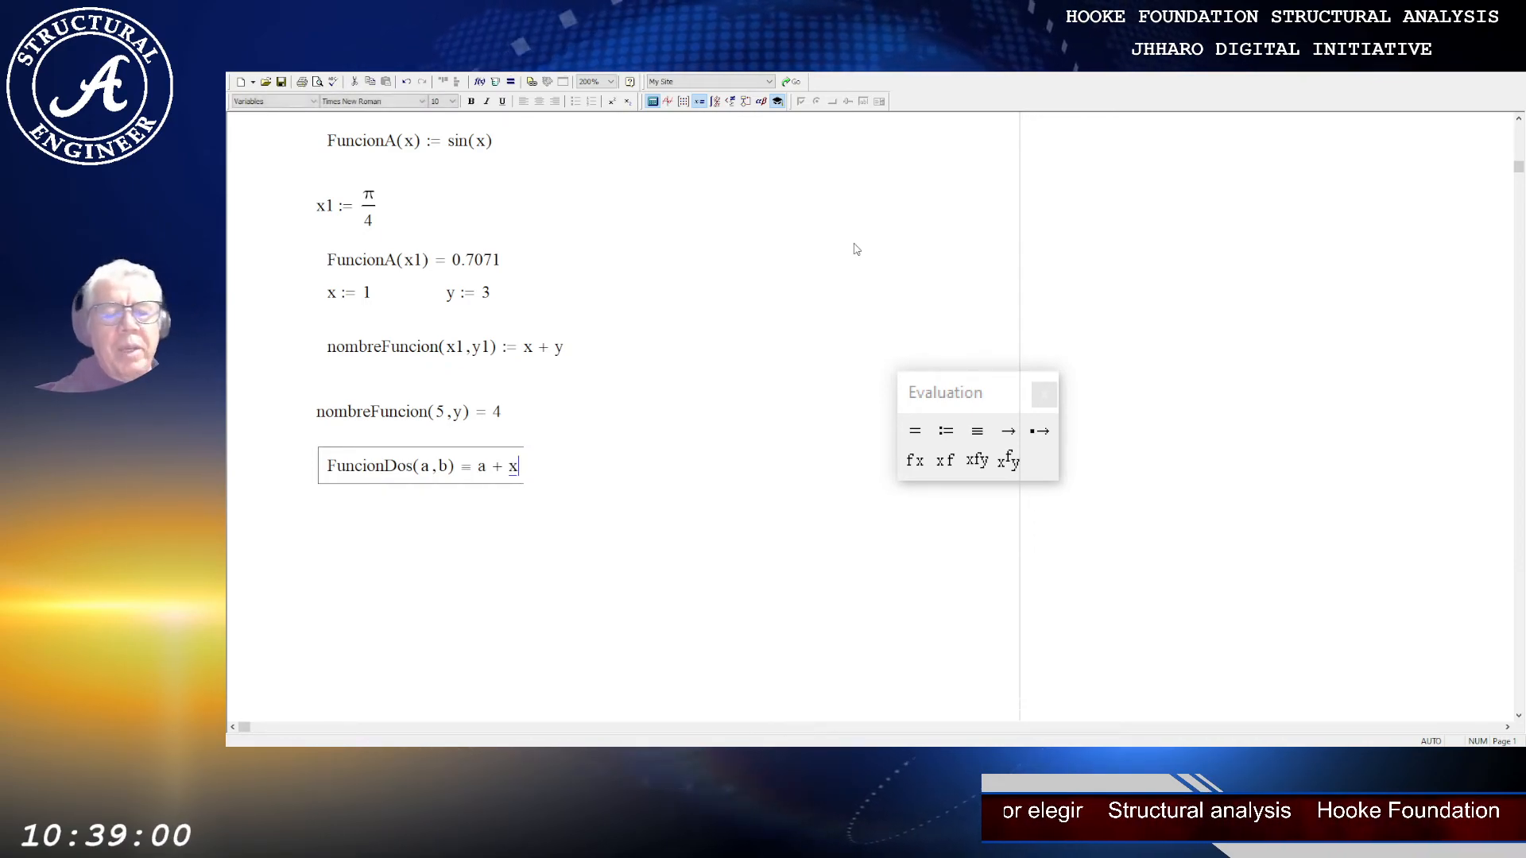
pyautogui.press('Return')
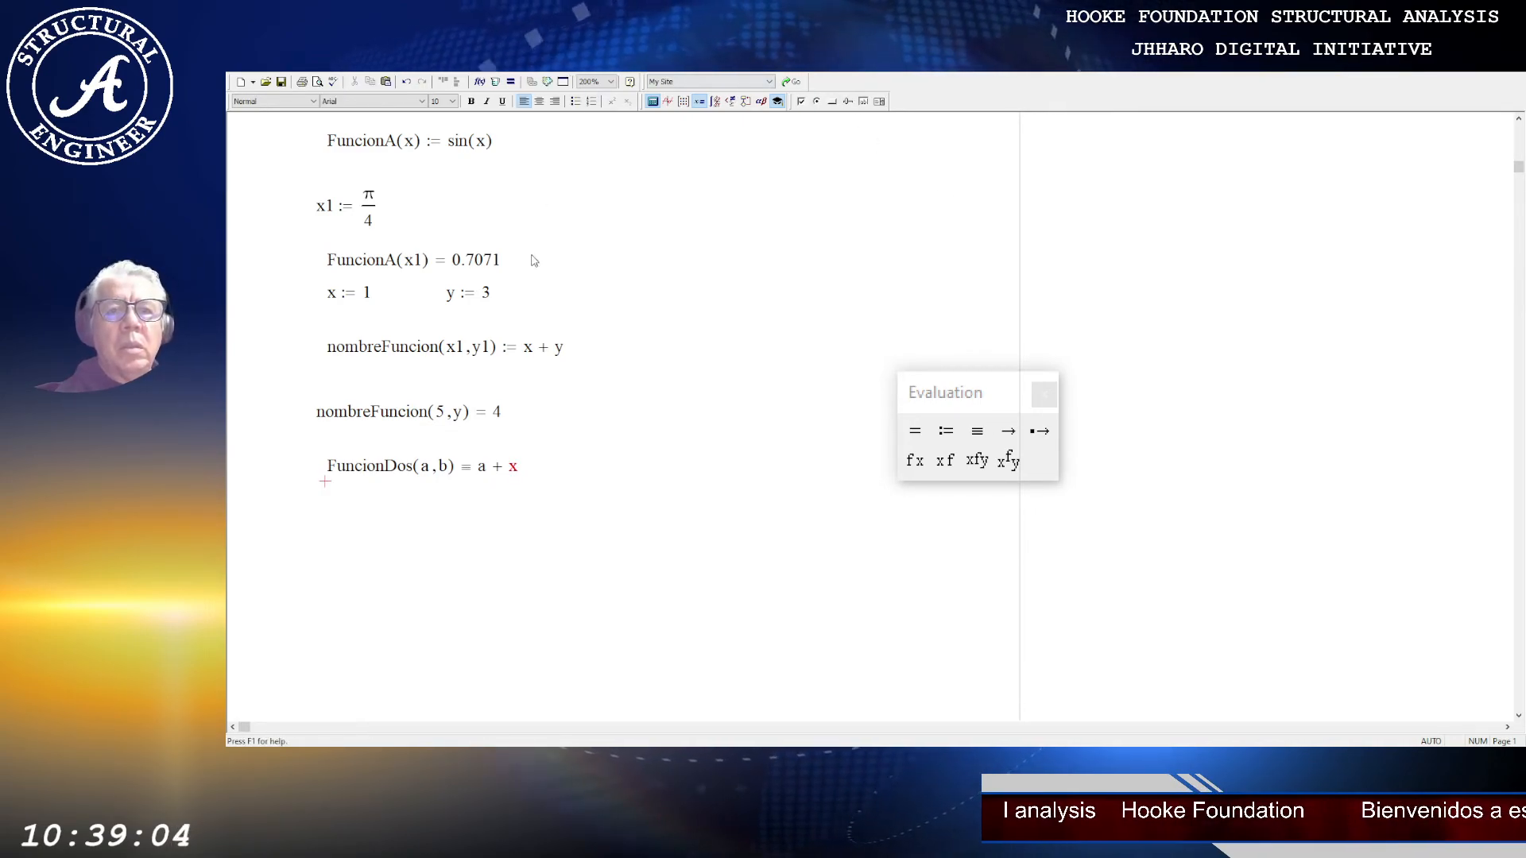
# Step: Check the error on x in the FuncionDos(a,b) definition and replace x with b, giving a + b
pyautogui.scroll(-1, 480, 505)
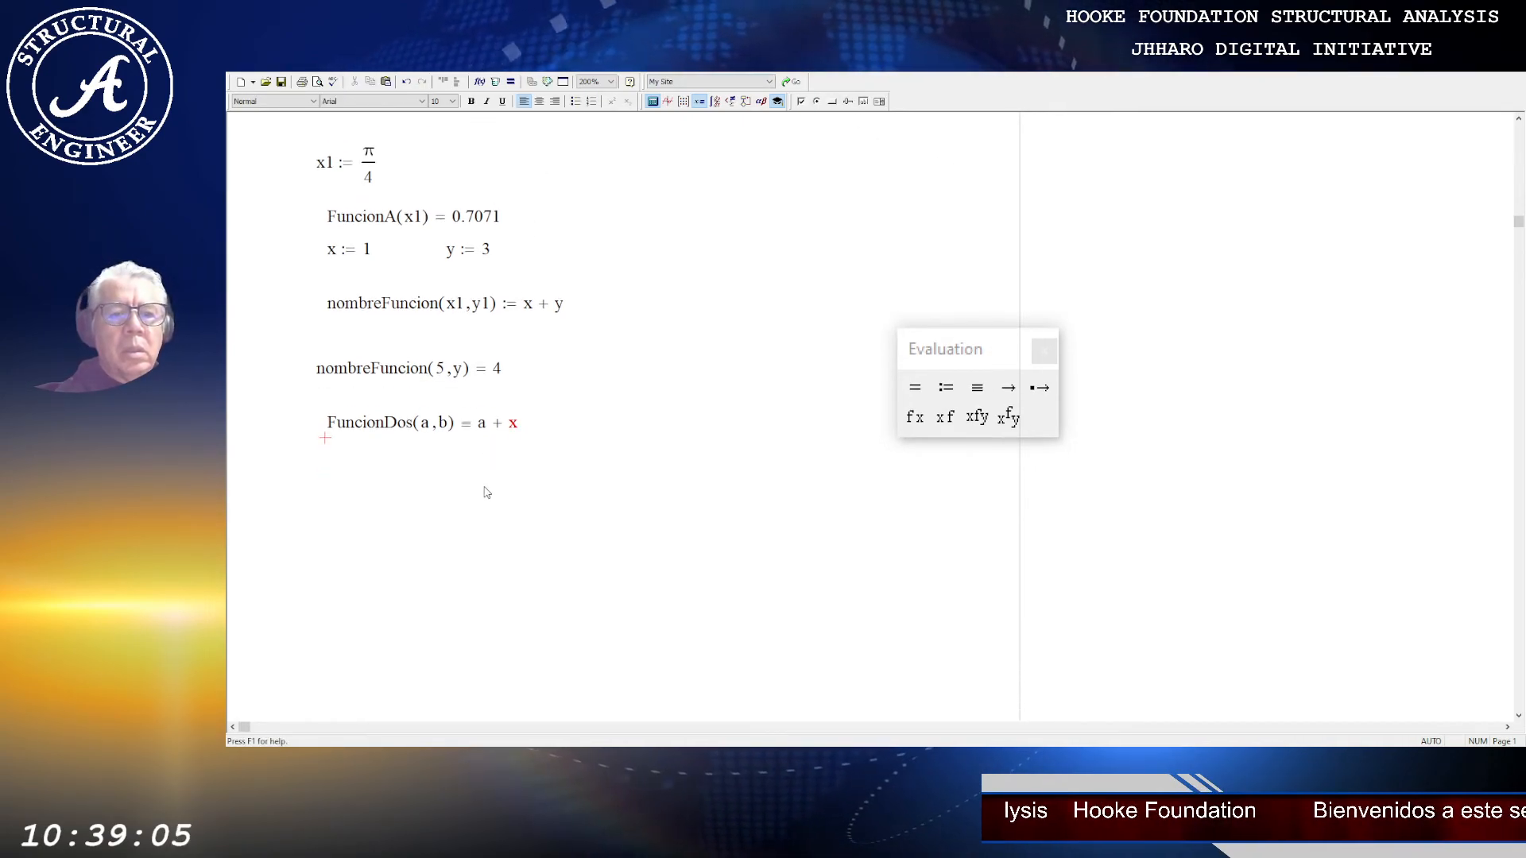
pyautogui.click(513, 424)
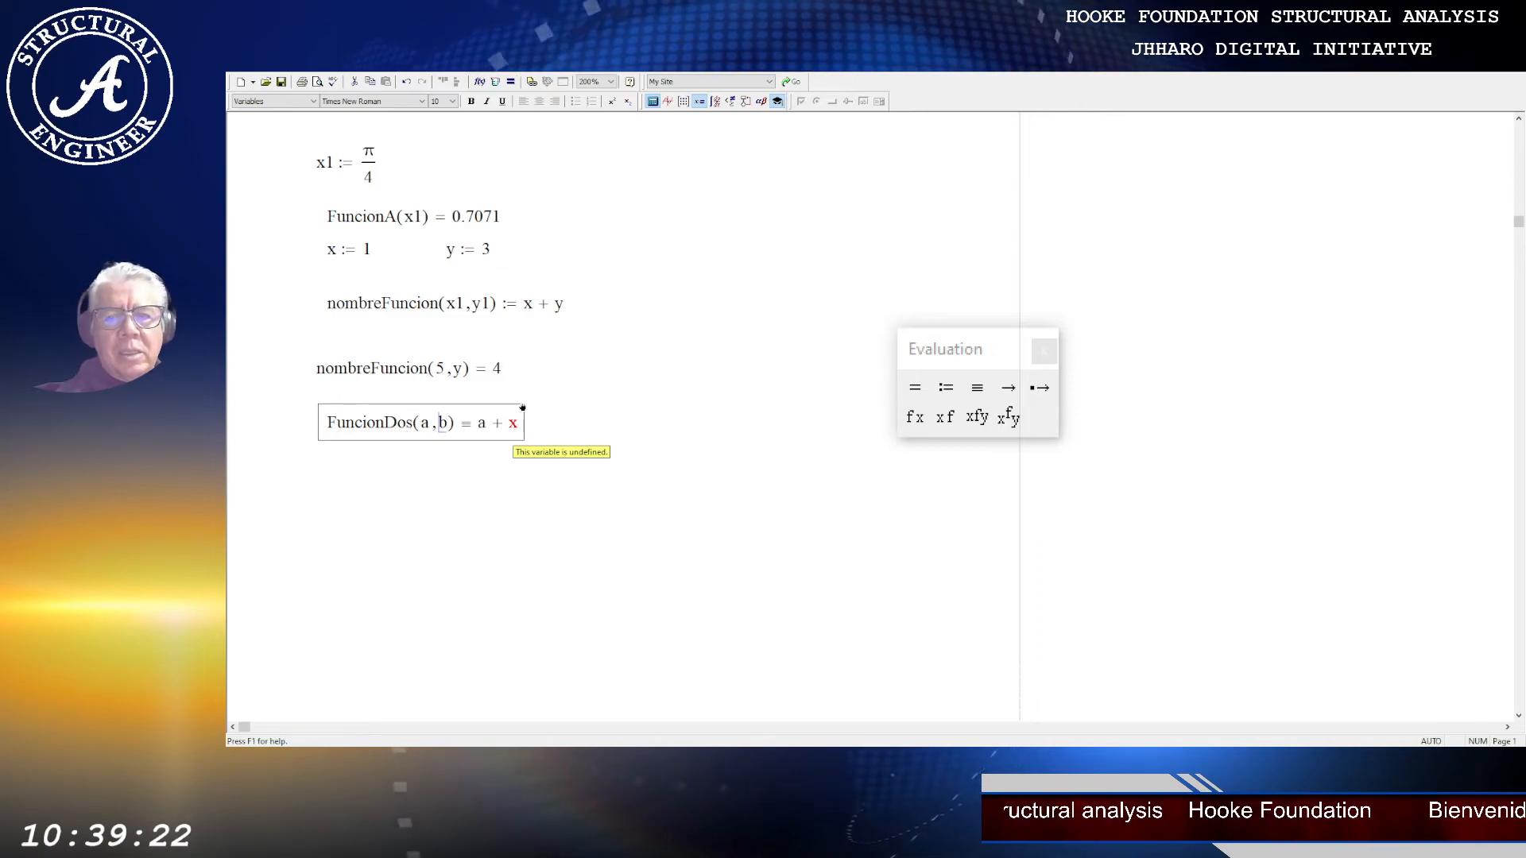
pyautogui.click(444, 502)
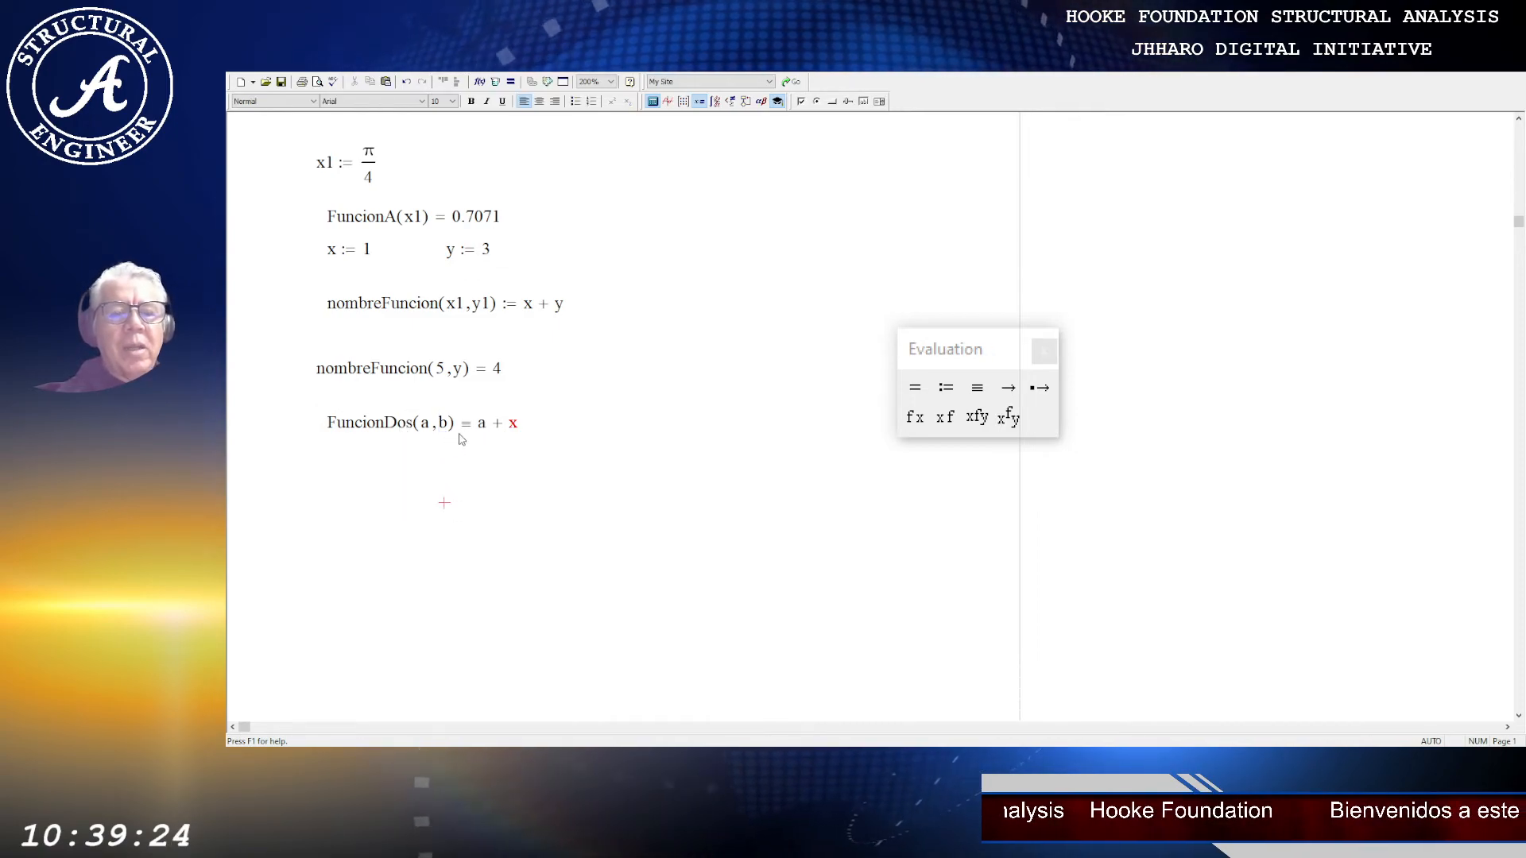
pyautogui.click(509, 426)
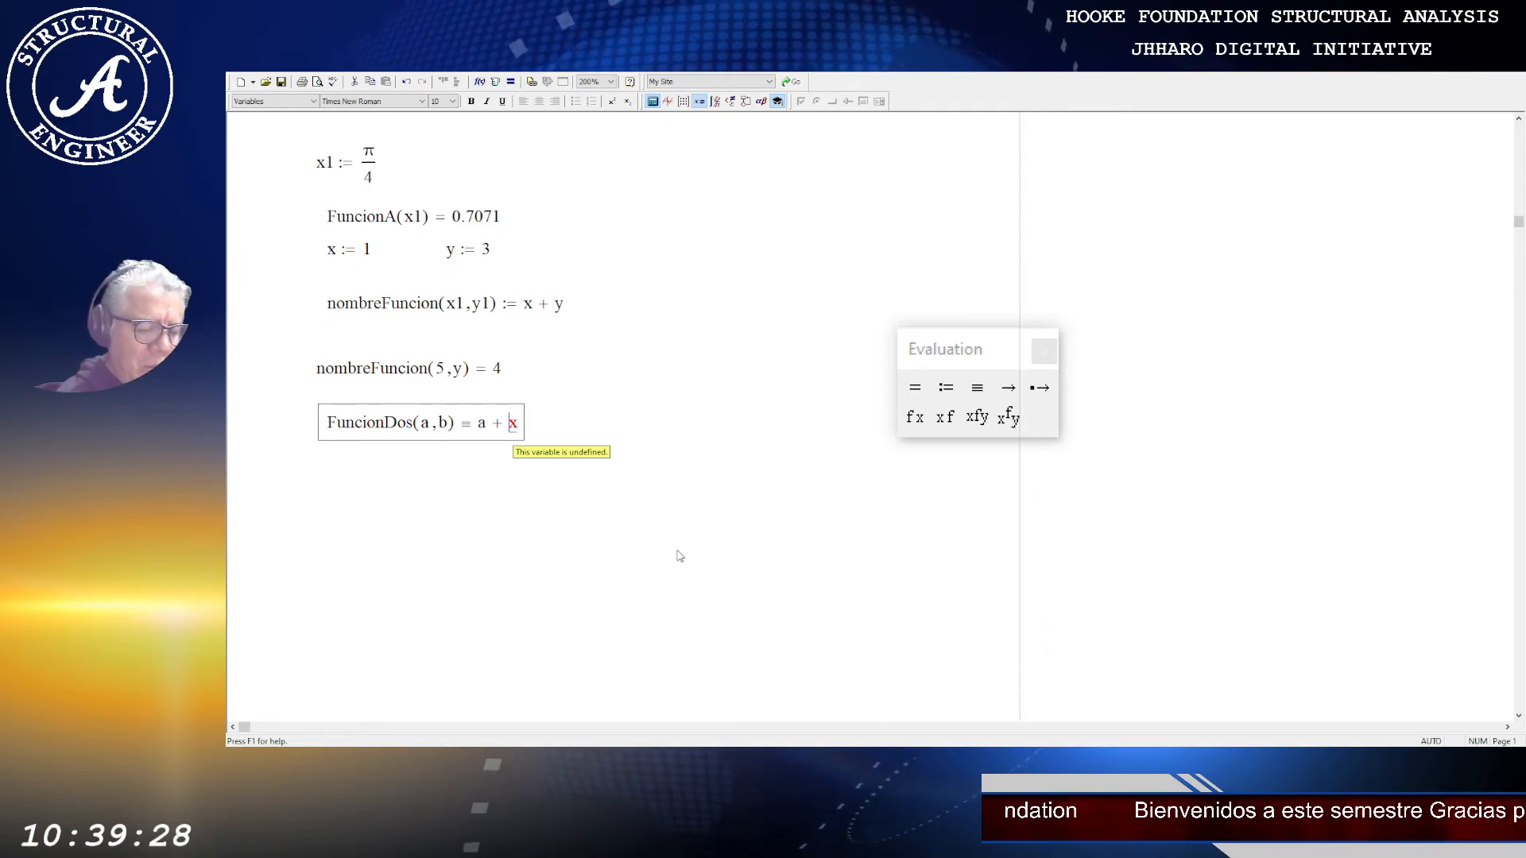
pyautogui.write('b')
pyautogui.press('Delete')
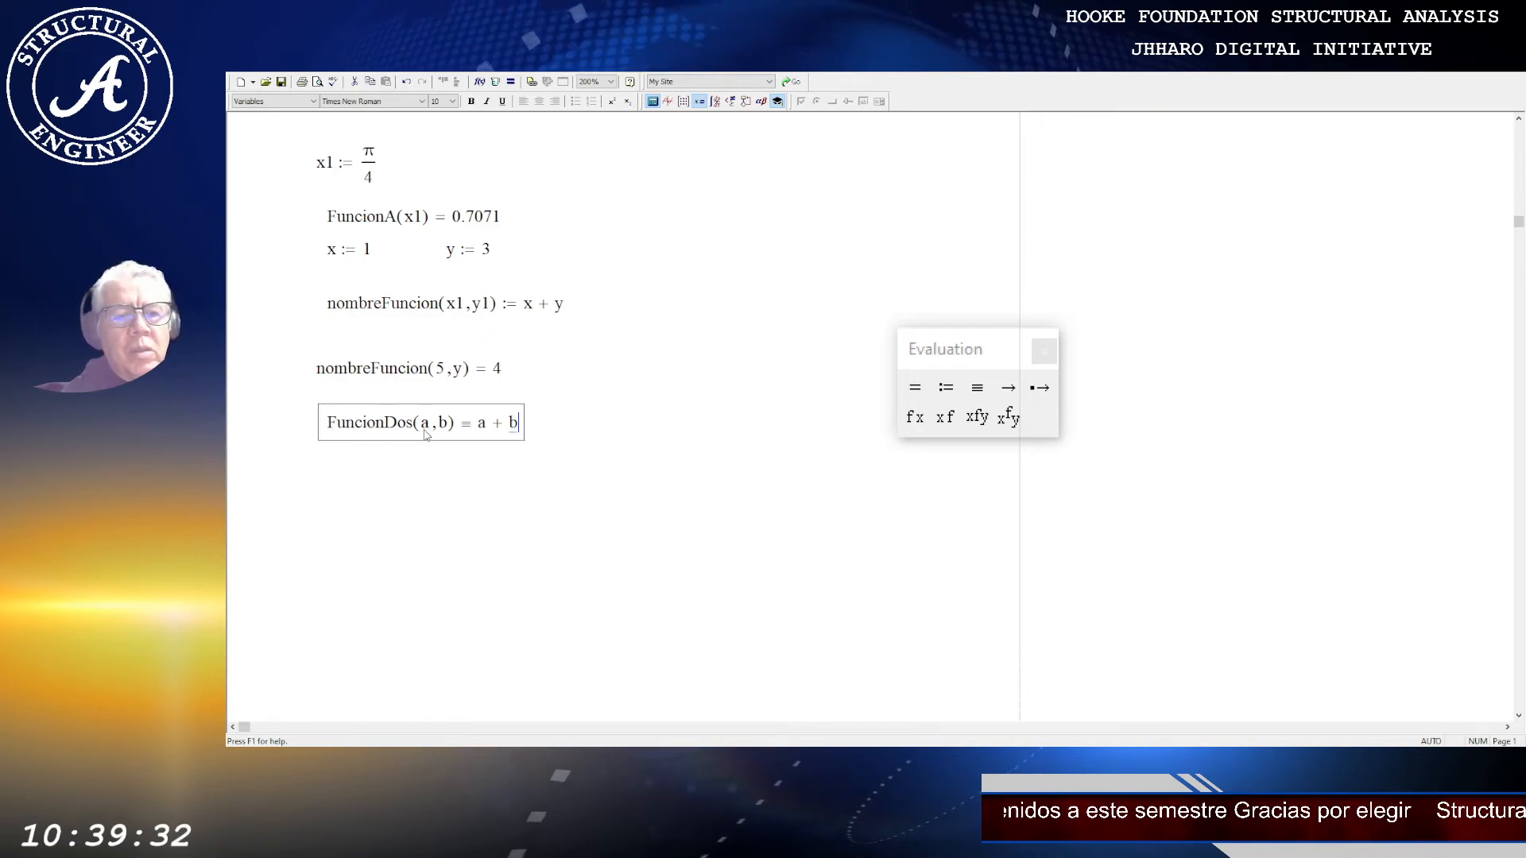
pyautogui.click(412, 472)
# Step: Evaluate FuncionDos(x,y) numerically on the line below its definition
pyautogui.click(345, 477)
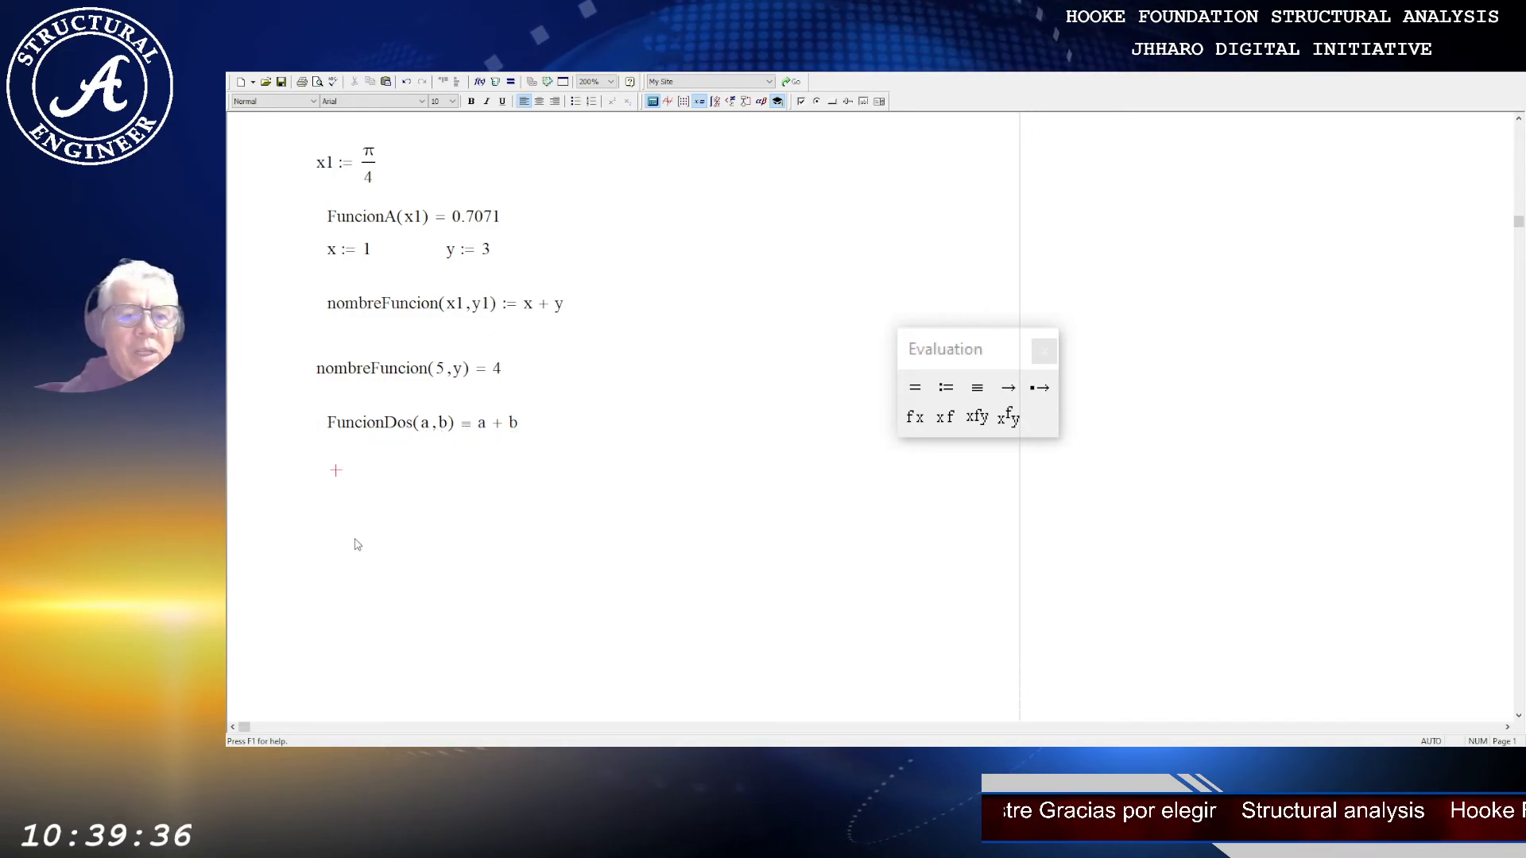
pyautogui.write('FuncionDo')
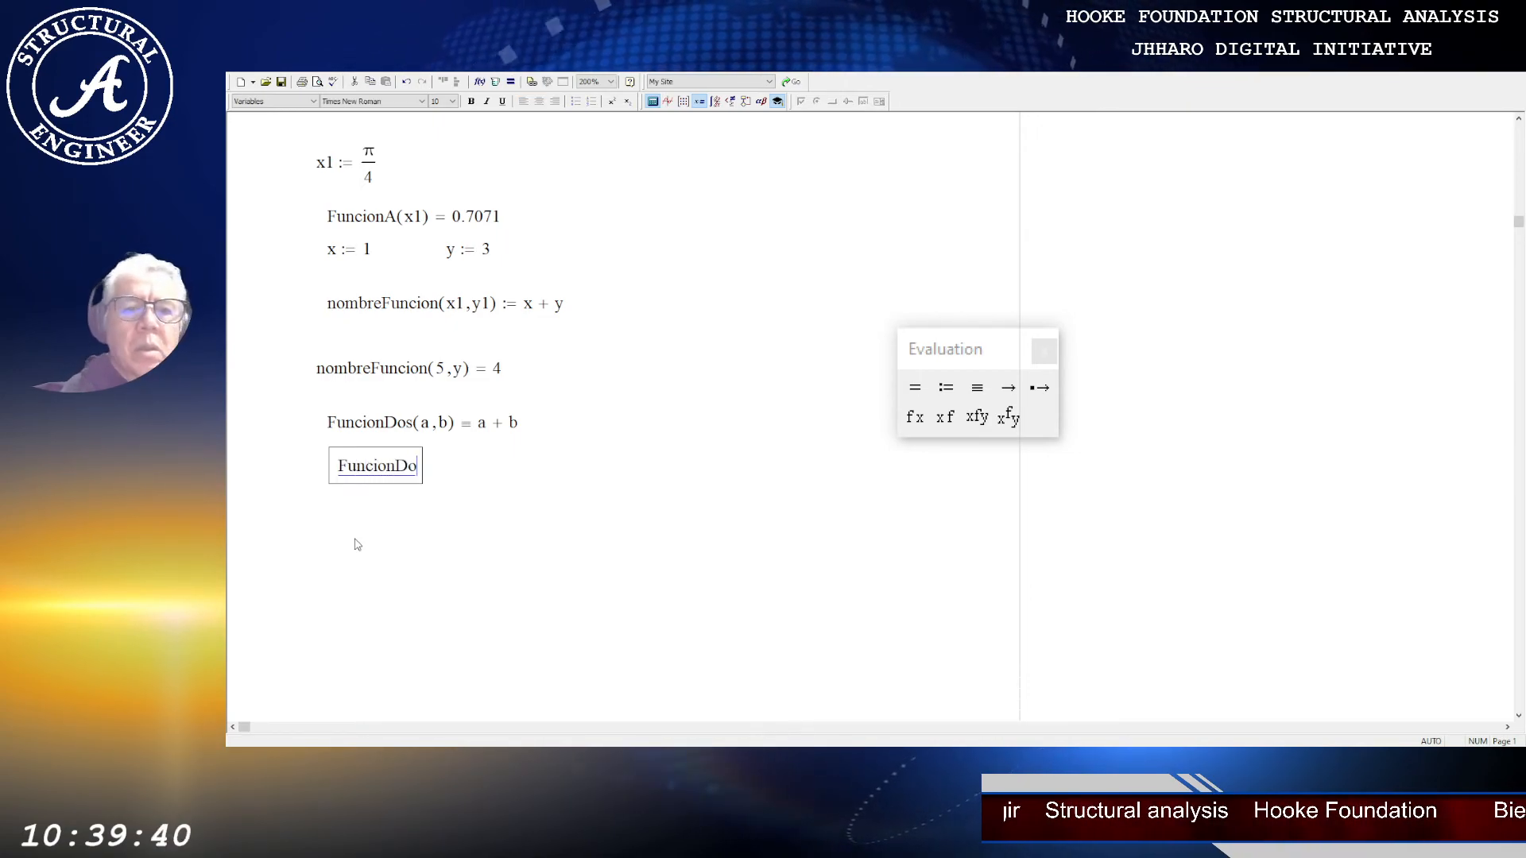
pyautogui.write('s(')
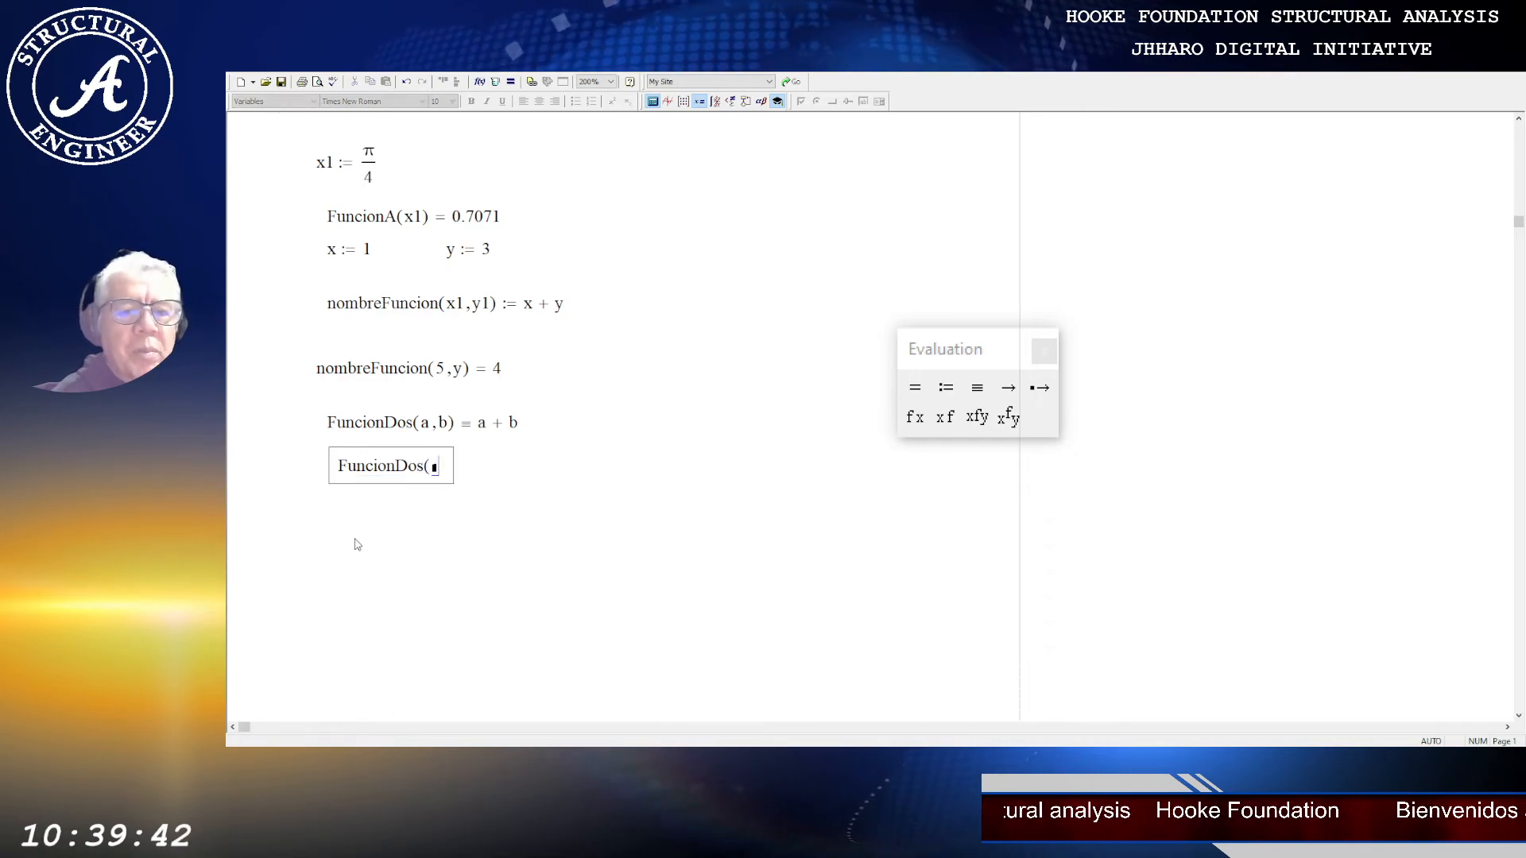
pyautogui.write('x')
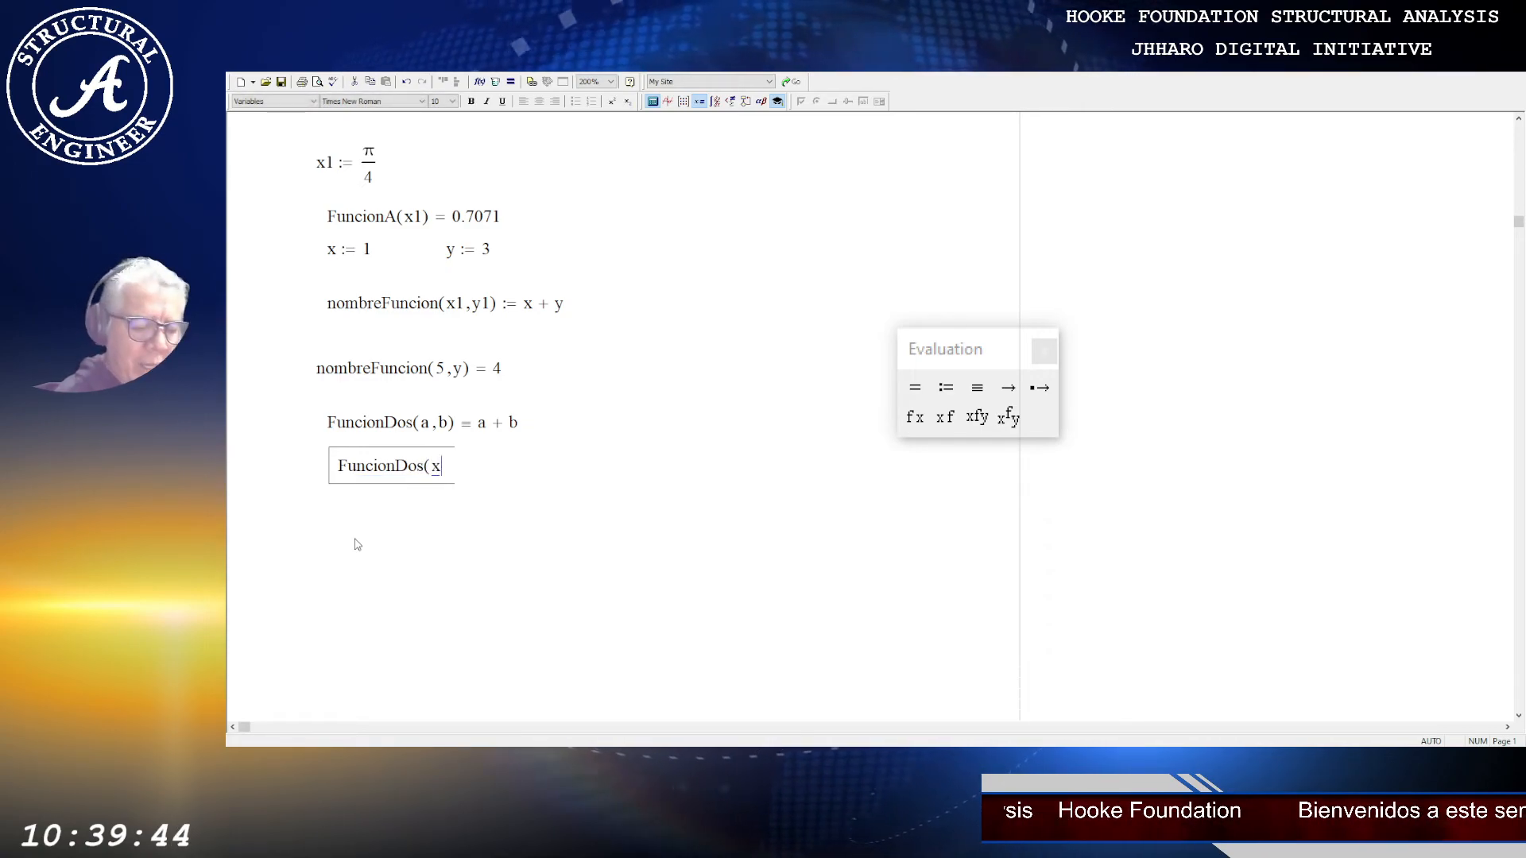
pyautogui.write(',y')
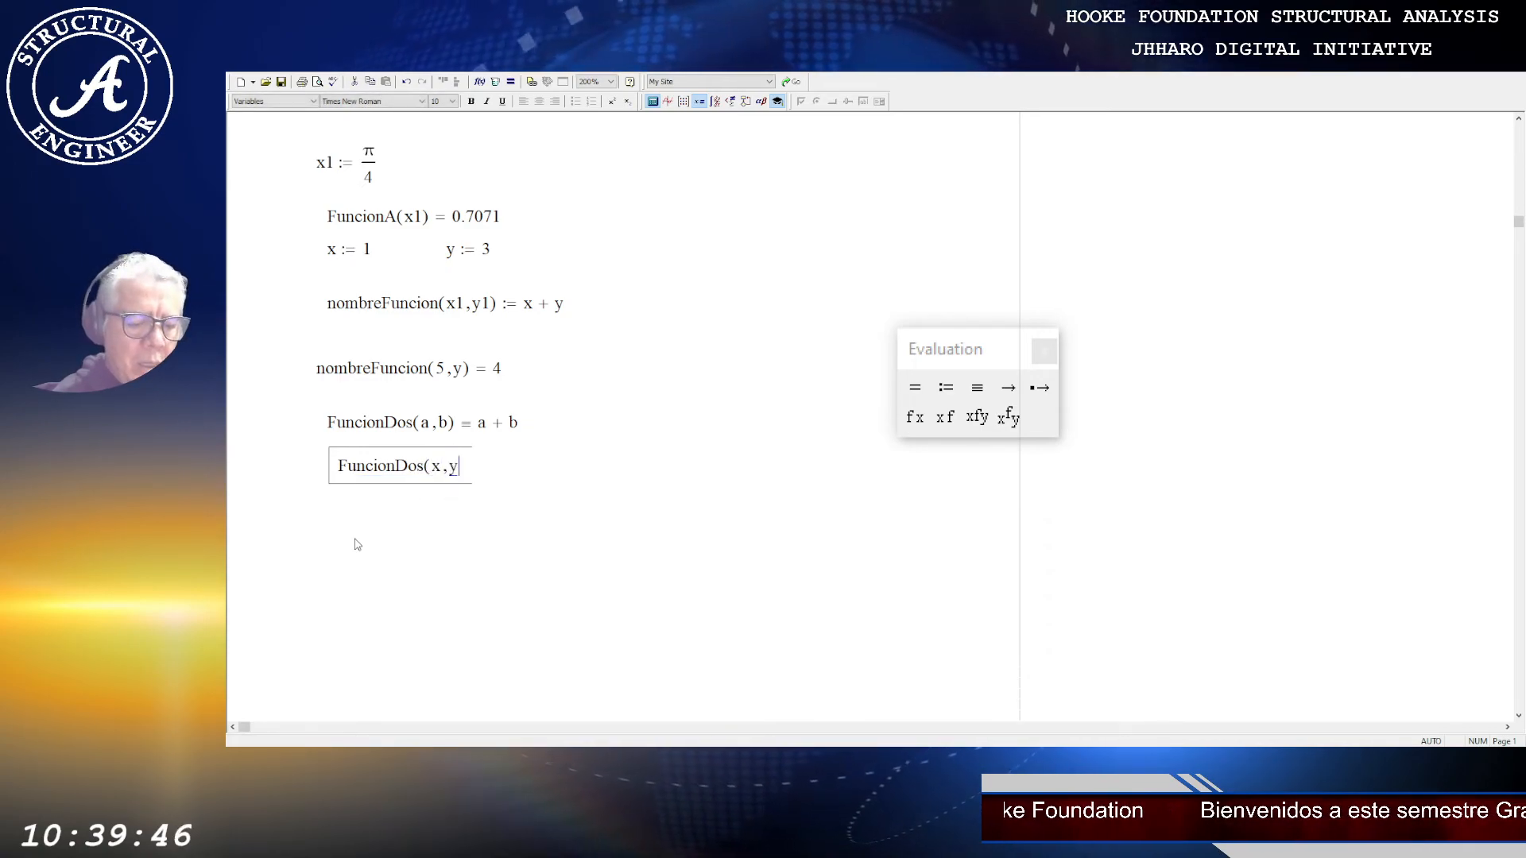
pyautogui.write(')')
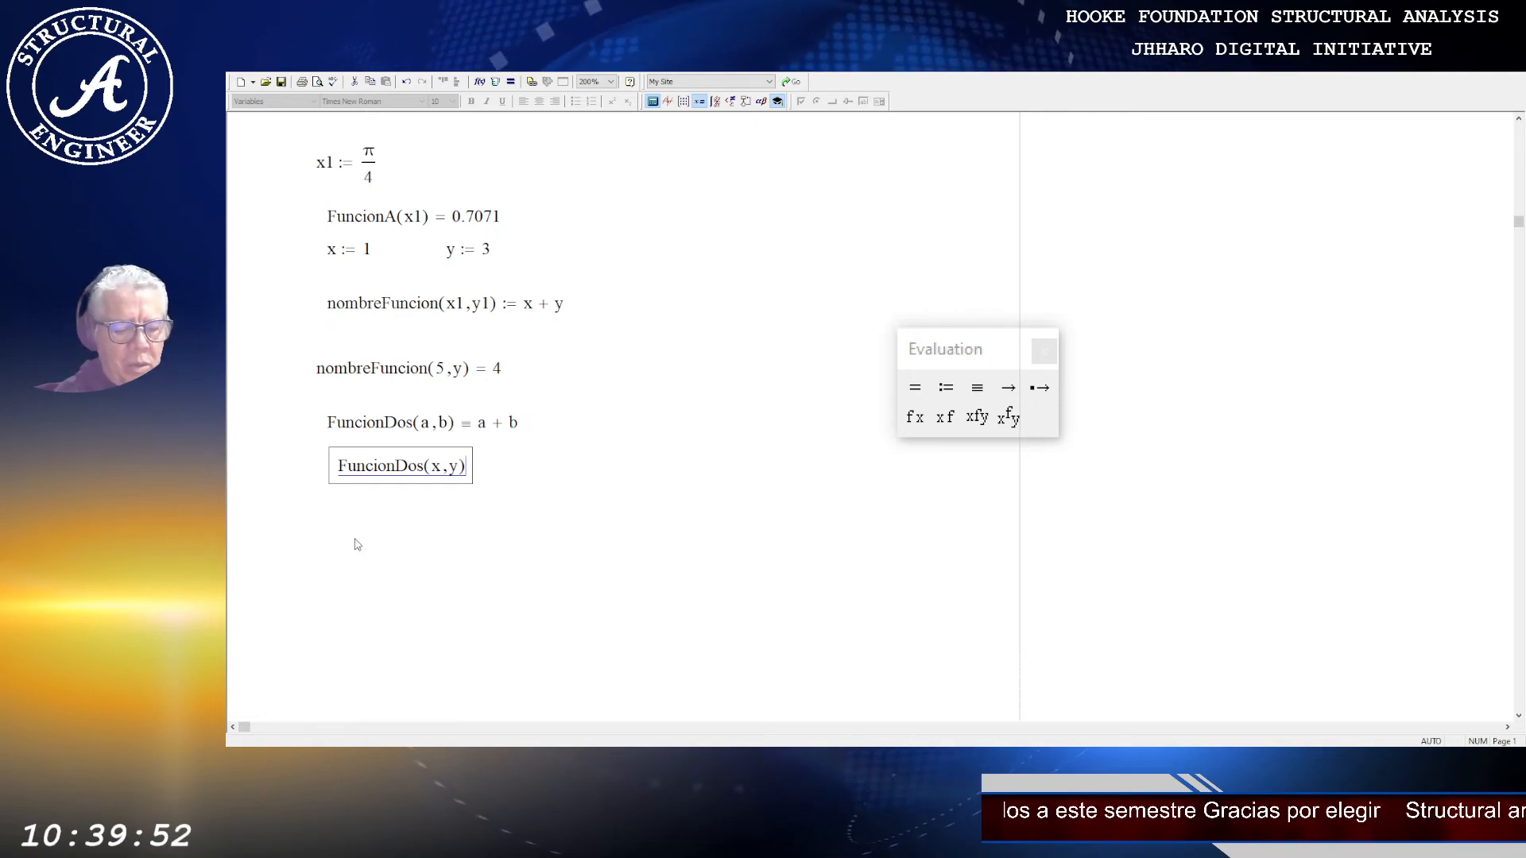
pyautogui.write('= 4')
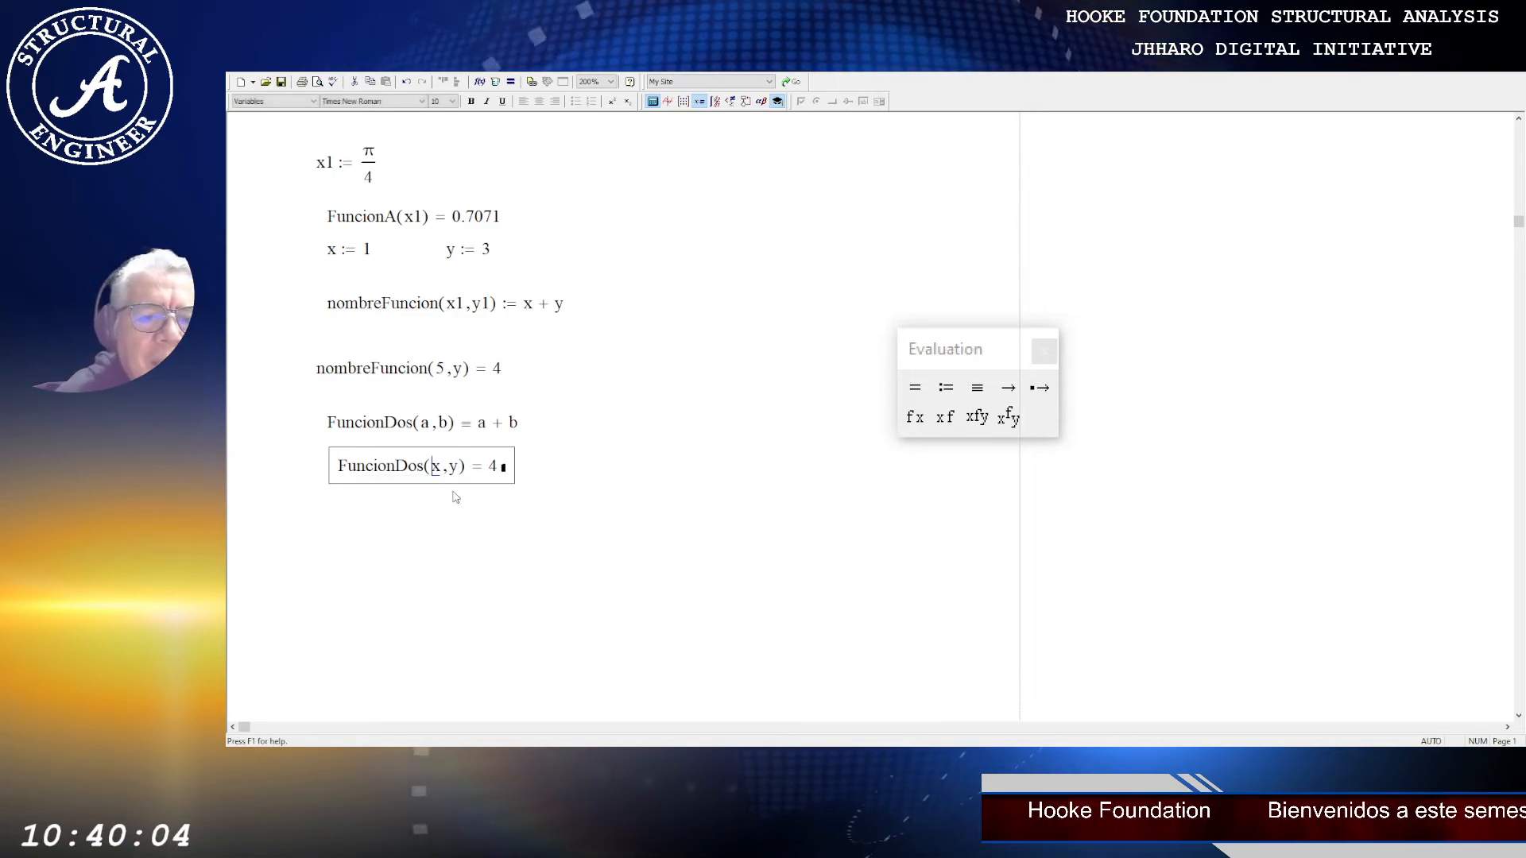
# Step: Replace the first argument x in the FuncionDos evaluation with 5 and recalculate it
pyautogui.write('5')
pyautogui.press('Delete')
pyautogui.press('Delete')
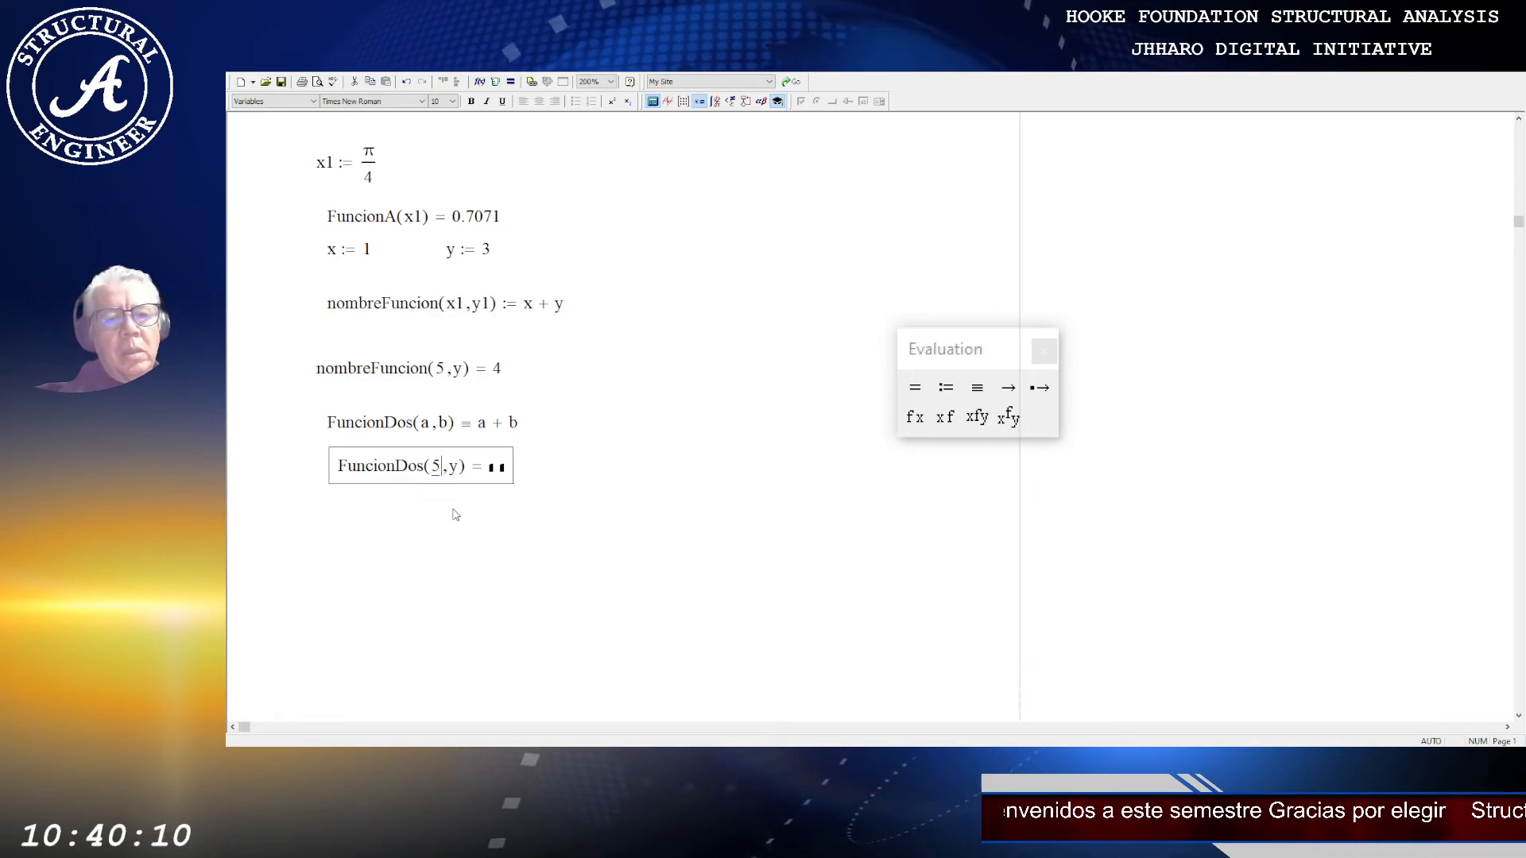
pyautogui.click(453, 510)
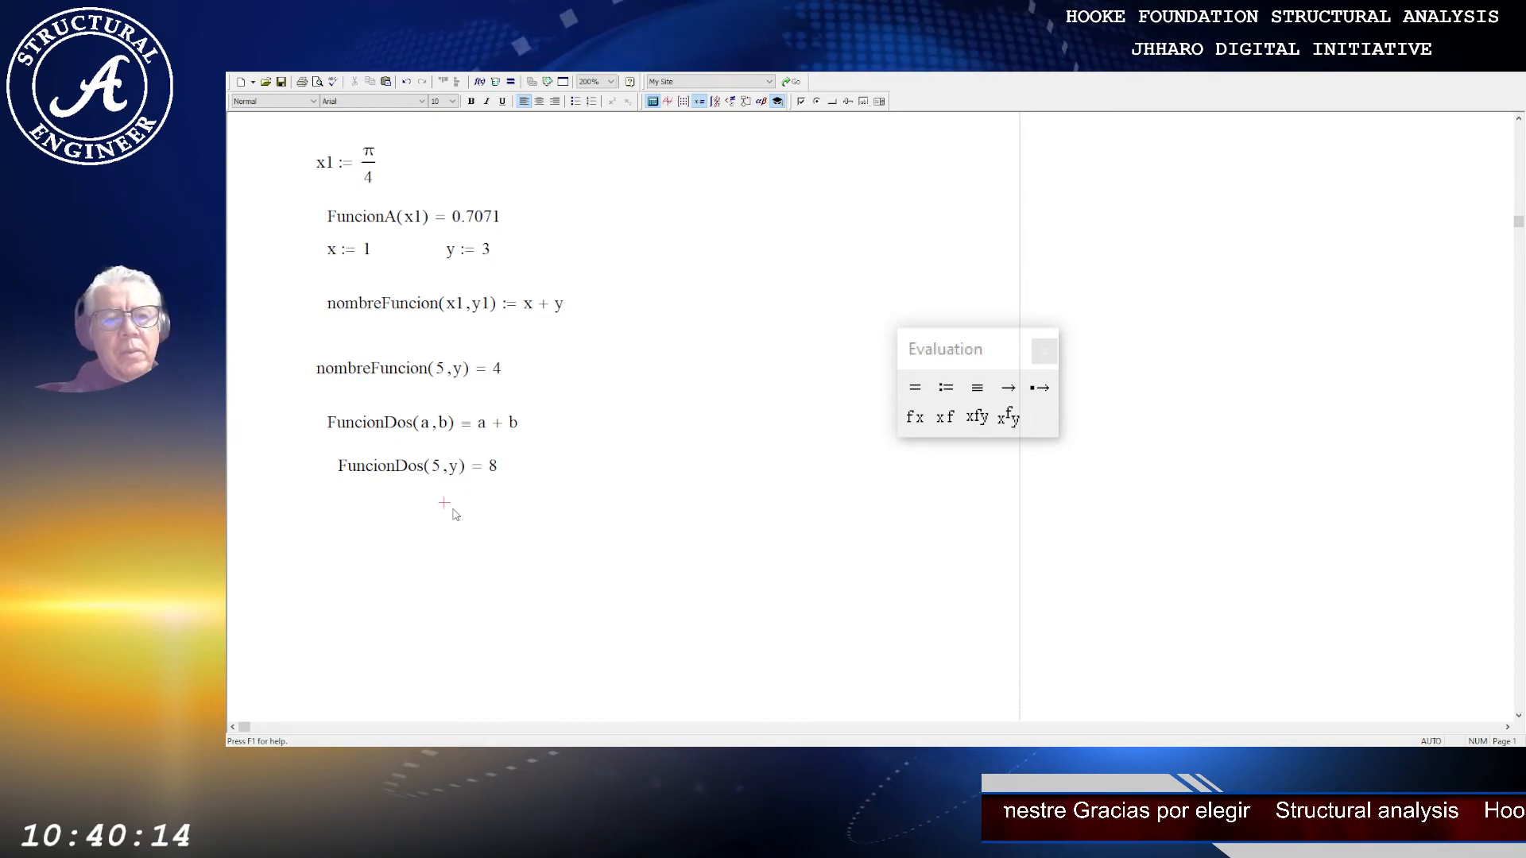
# Step: Compare the arguments in the nombreFuncion(5,y) evaluation with those in the FuncionDos(5,y) evaluation
pyautogui.click(467, 370)
pyautogui.click(435, 471)
pyautogui.click(439, 371)
pyautogui.click(413, 473)
pyautogui.click(451, 375)
pyautogui.click(424, 475)
pyautogui.click(451, 390)
pyautogui.click(437, 470)
pyautogui.click(457, 376)
pyautogui.click(444, 470)
pyautogui.click(451, 370)
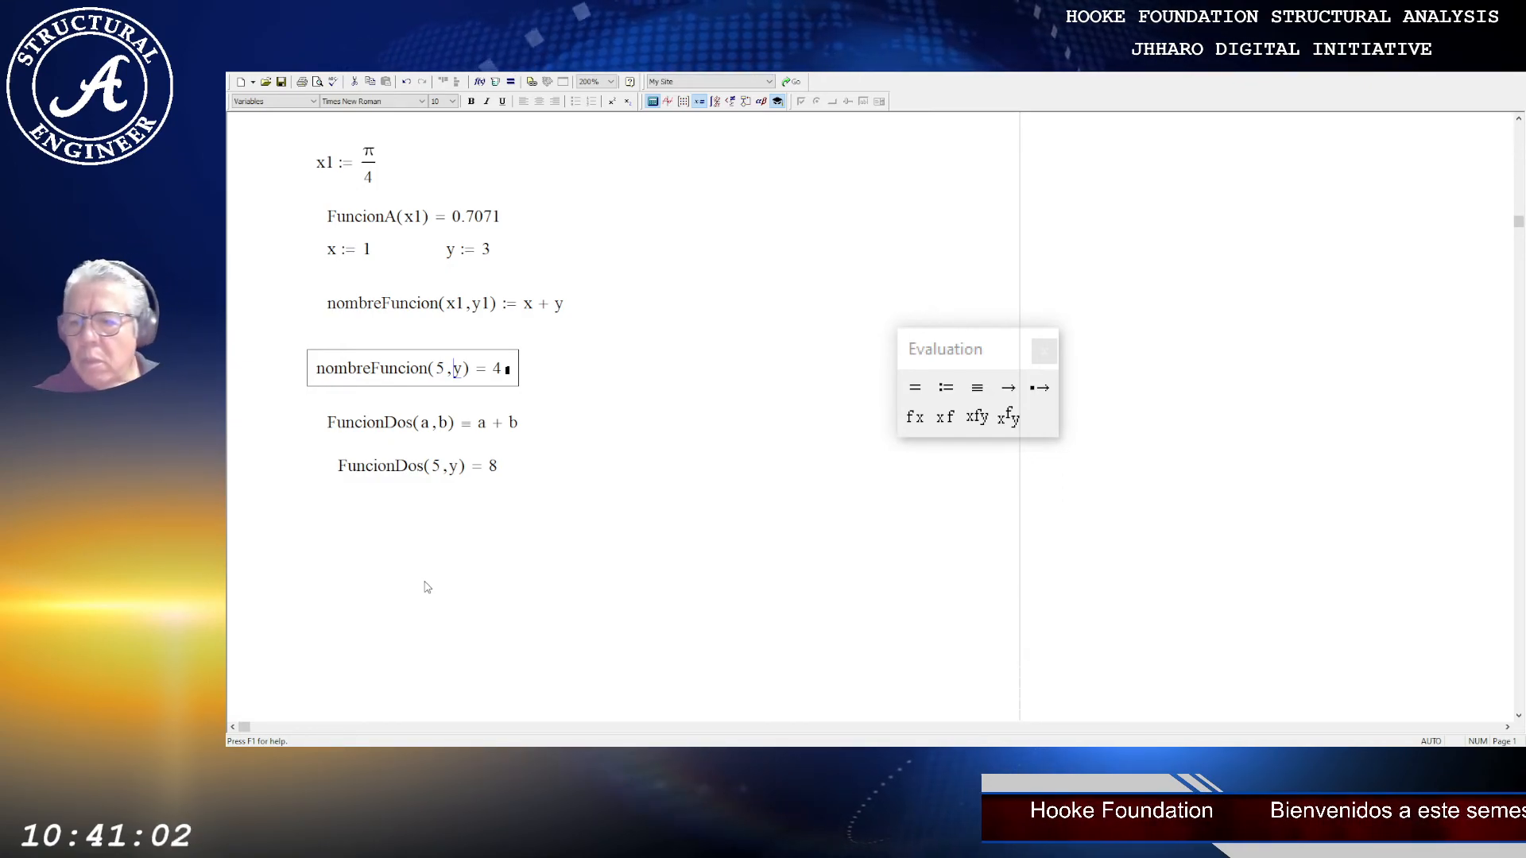
pyautogui.click(595, 231)
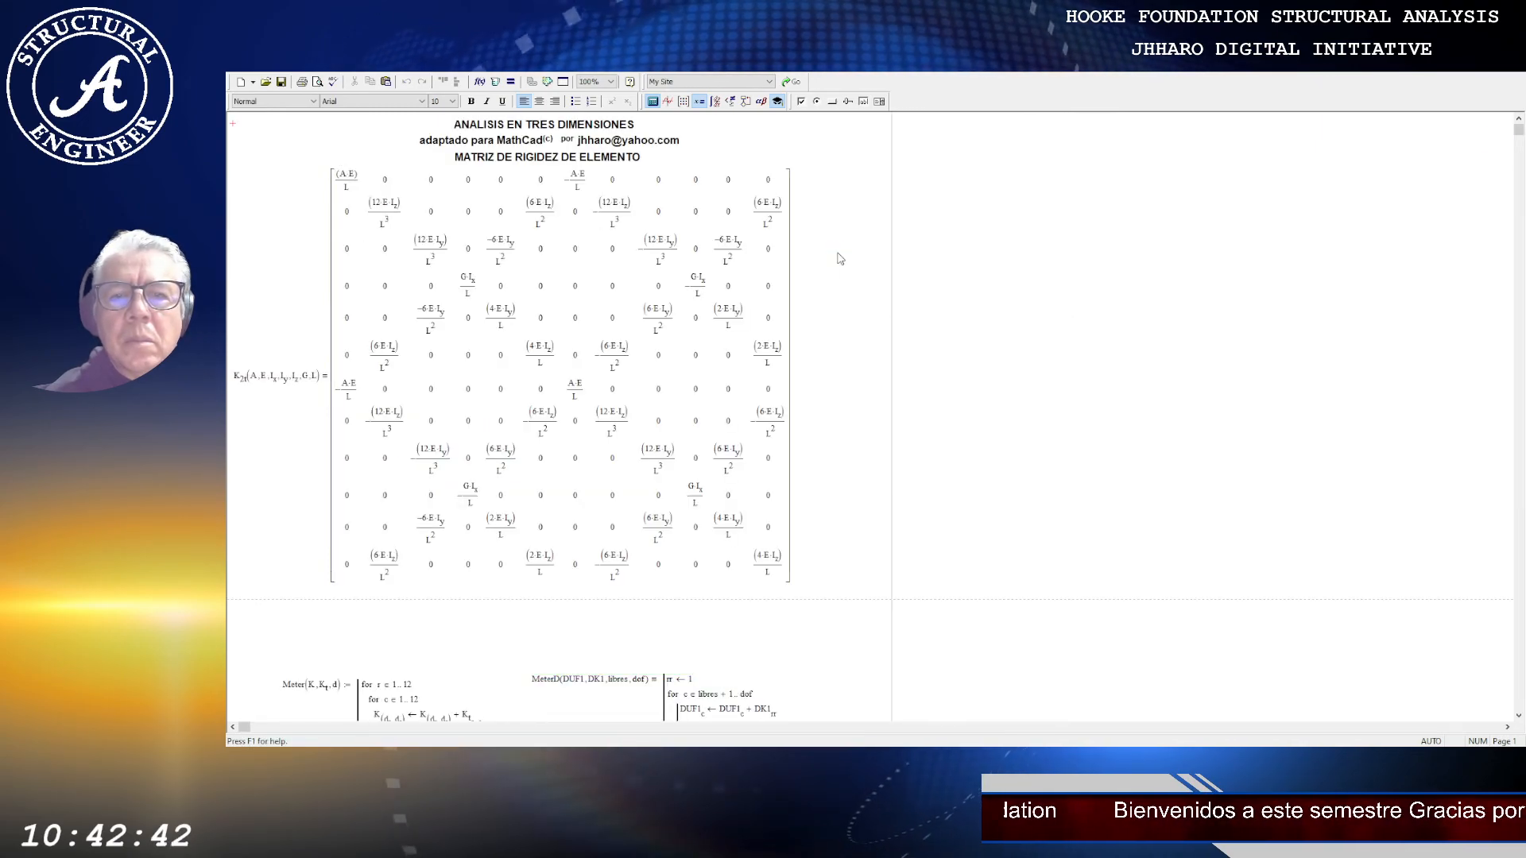
# Step: Examine the element stiffness matrix in the three-dimensional analysis worksheet, highlighting the matrix body and the first arguments of K.2t
pyautogui.click(884, 222)
pyautogui.scroll(-1, 286, 382)
pyautogui.scroll(1, 283, 381)
pyautogui.scroll(-1, 284, 383)
pyautogui.scroll(1, 284, 383)
pyautogui.moveTo(359, 191); pyautogui.dragTo(601, 442)
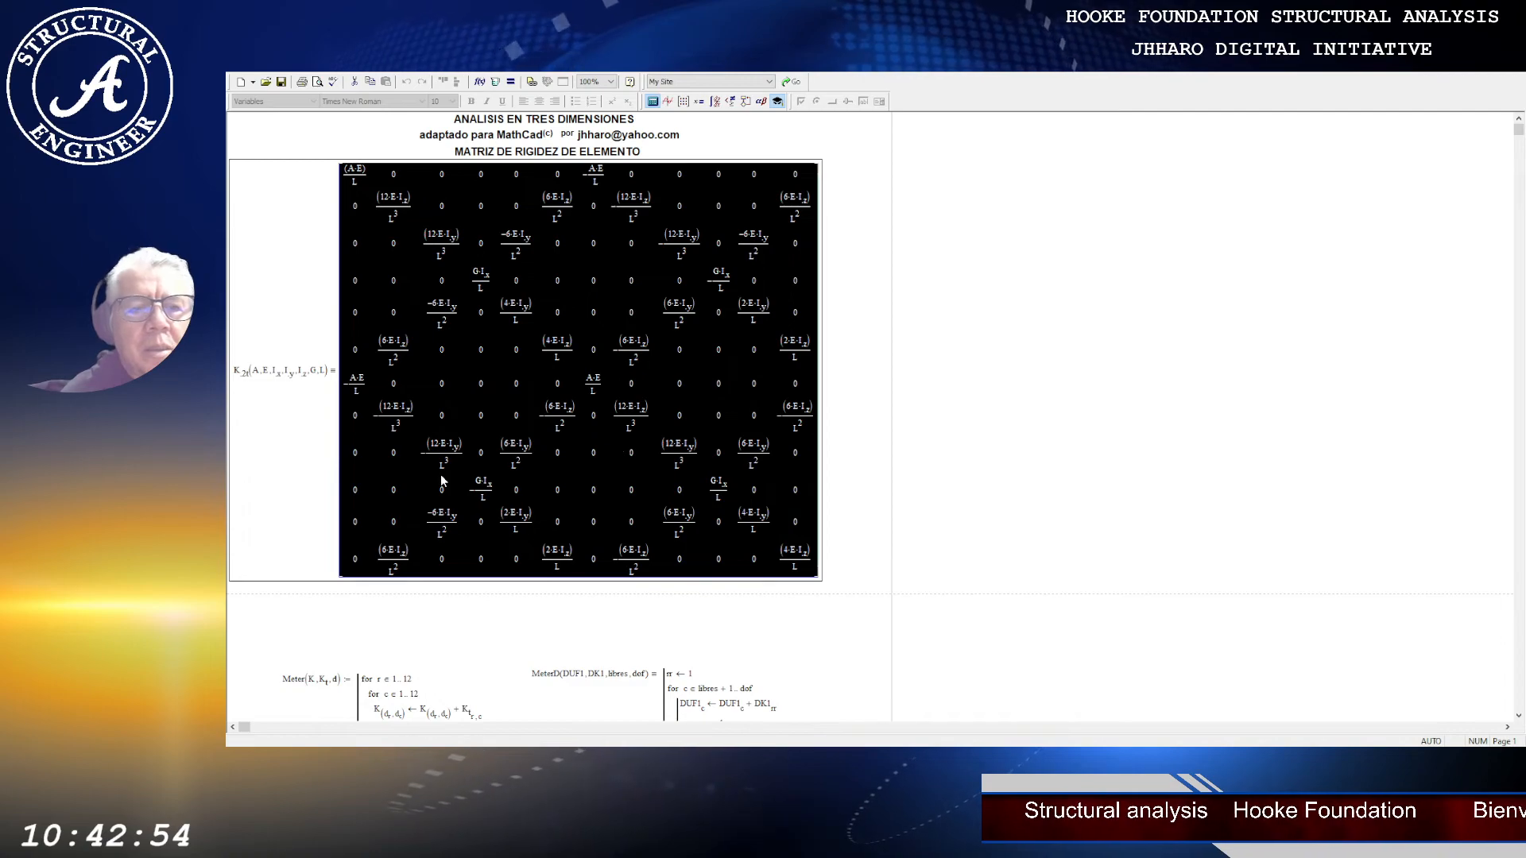
pyautogui.click(303, 627)
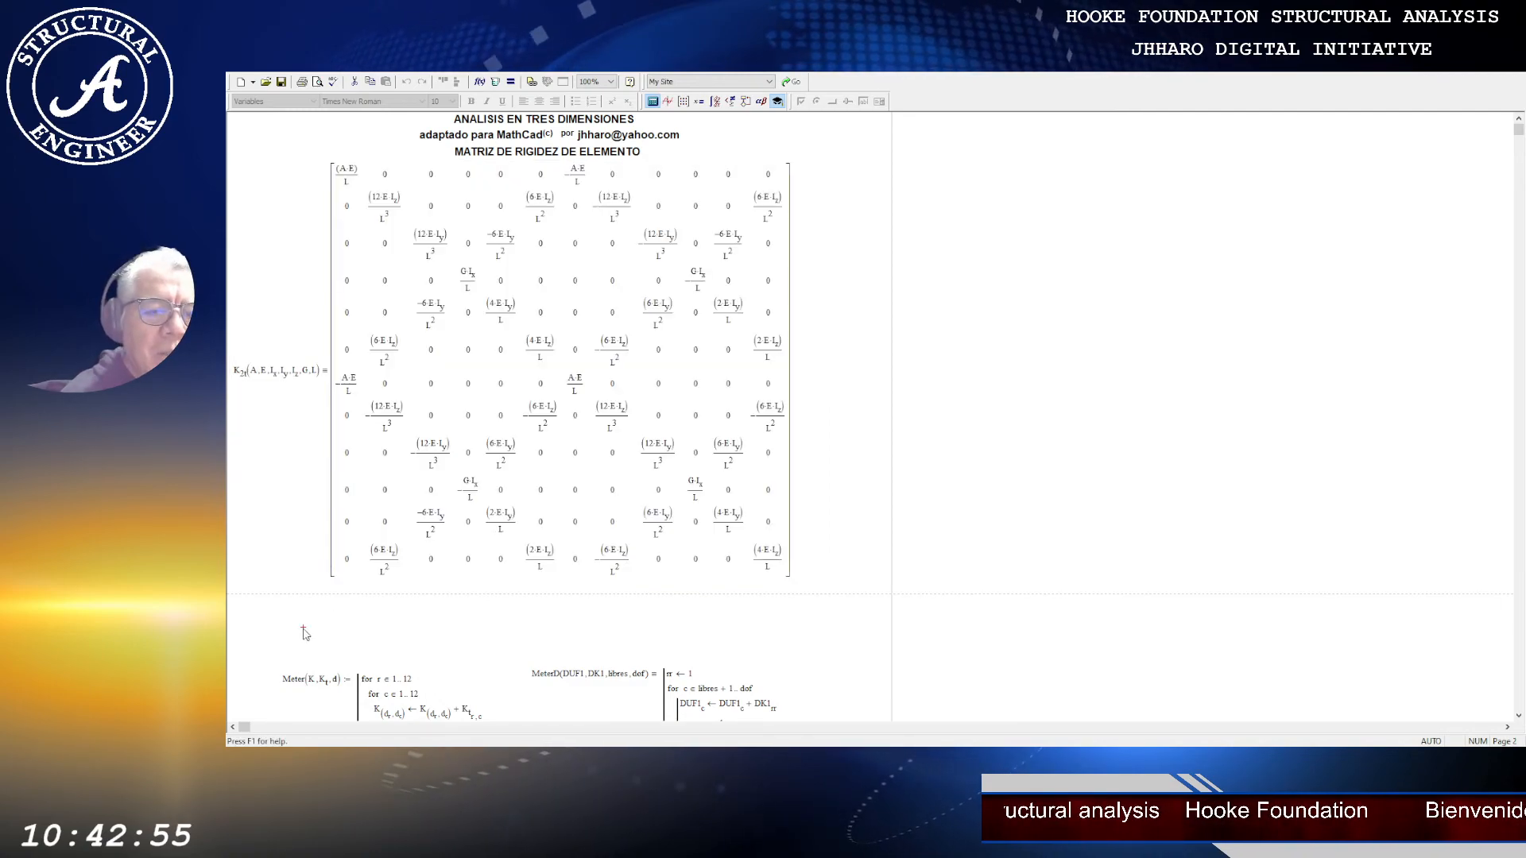
pyautogui.click(254, 380)
pyautogui.moveTo(253, 374); pyautogui.dragTo(286, 363)
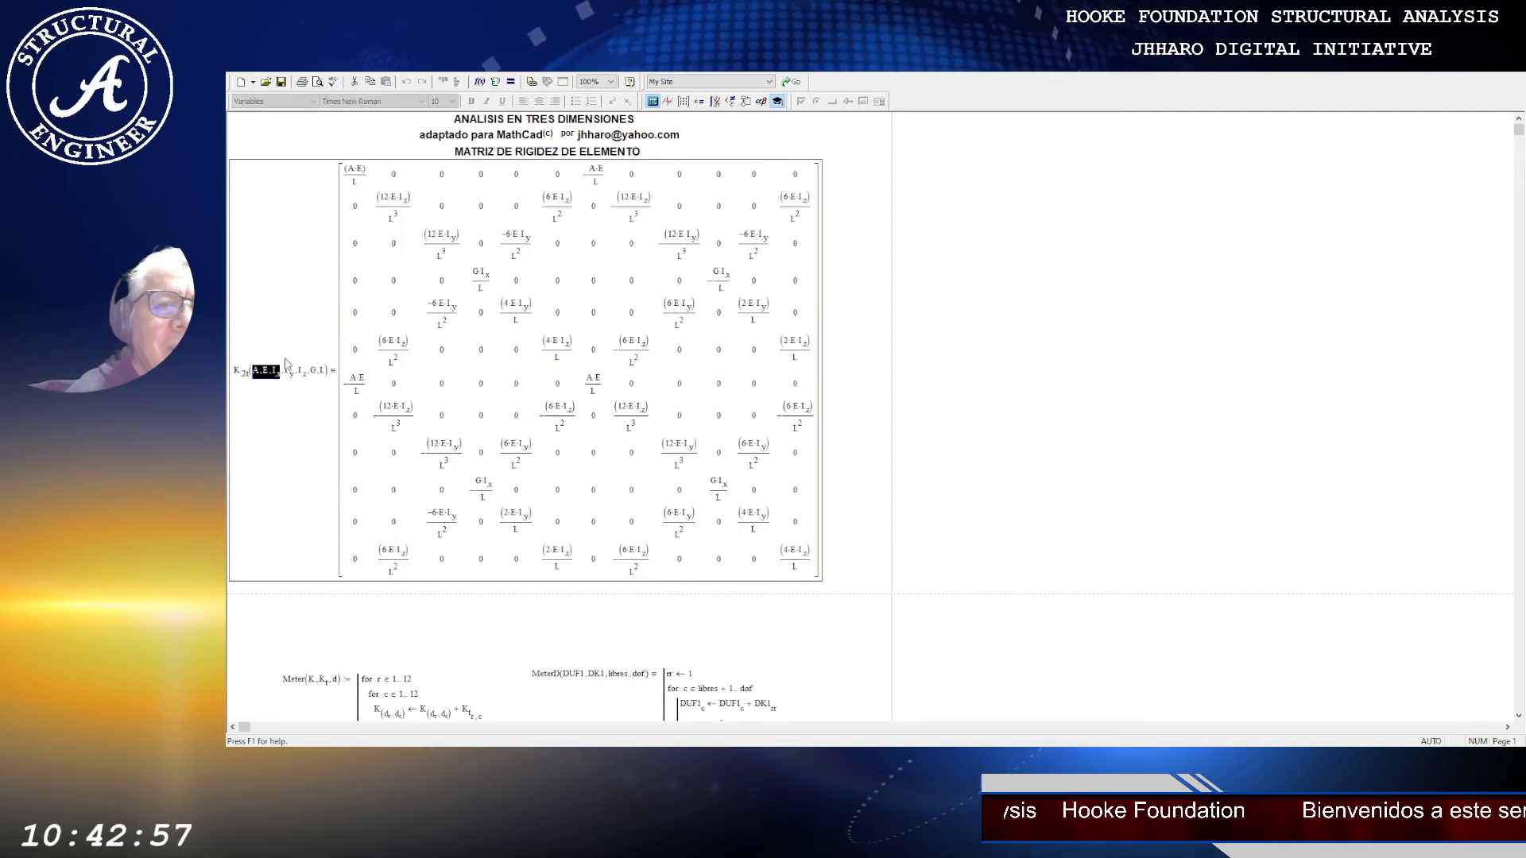
# Step: Inspect the K.2t function's argument list A, E, I.x, I.y, I.z, G, L and its definition operator close up
pyautogui.click(592, 100)
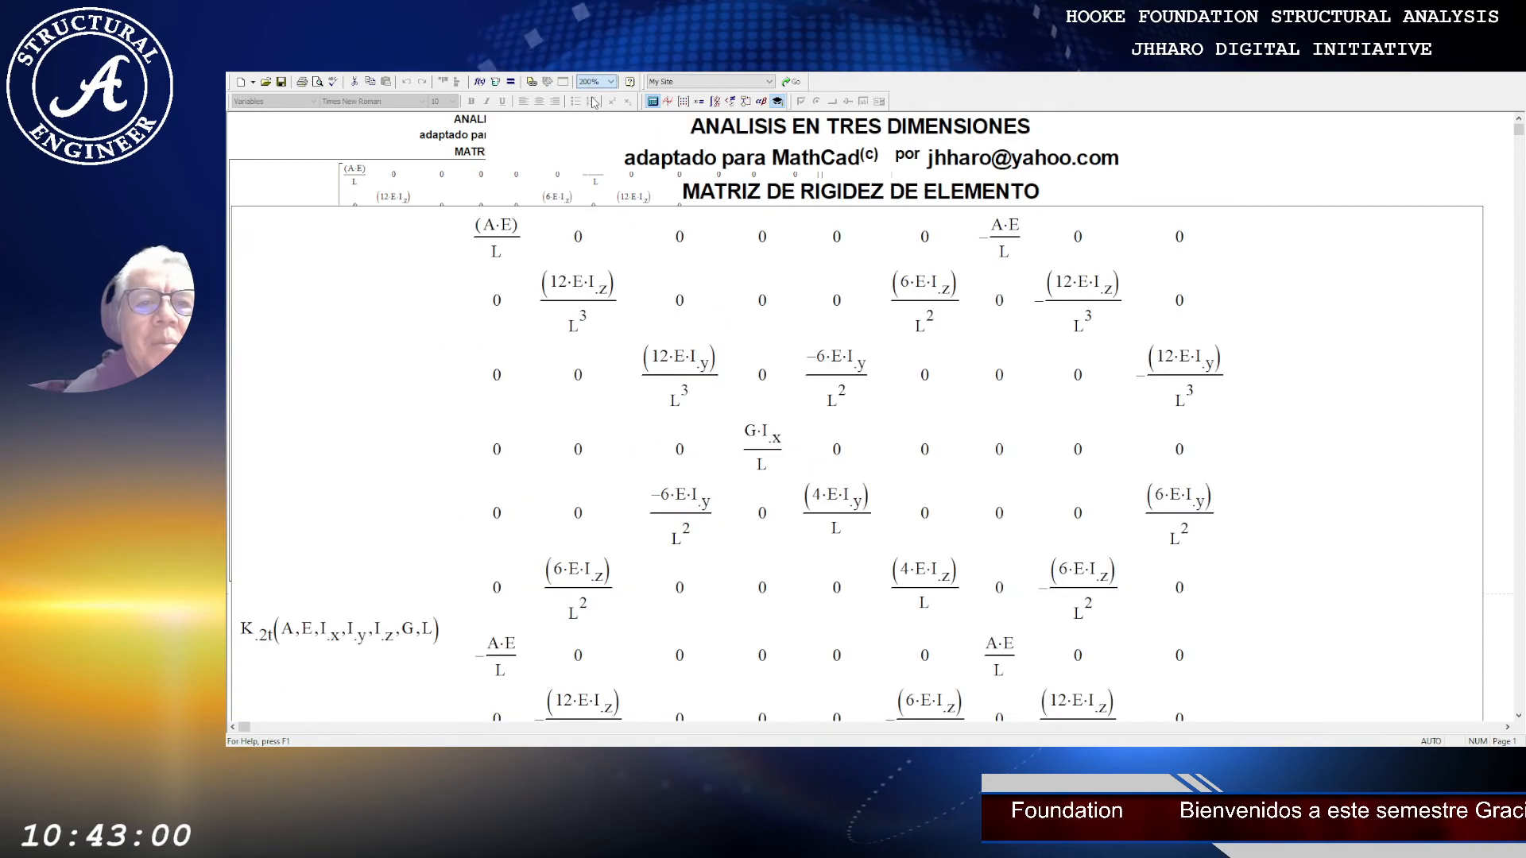
pyautogui.scroll(-2, 371, 625)
pyautogui.click(321, 531)
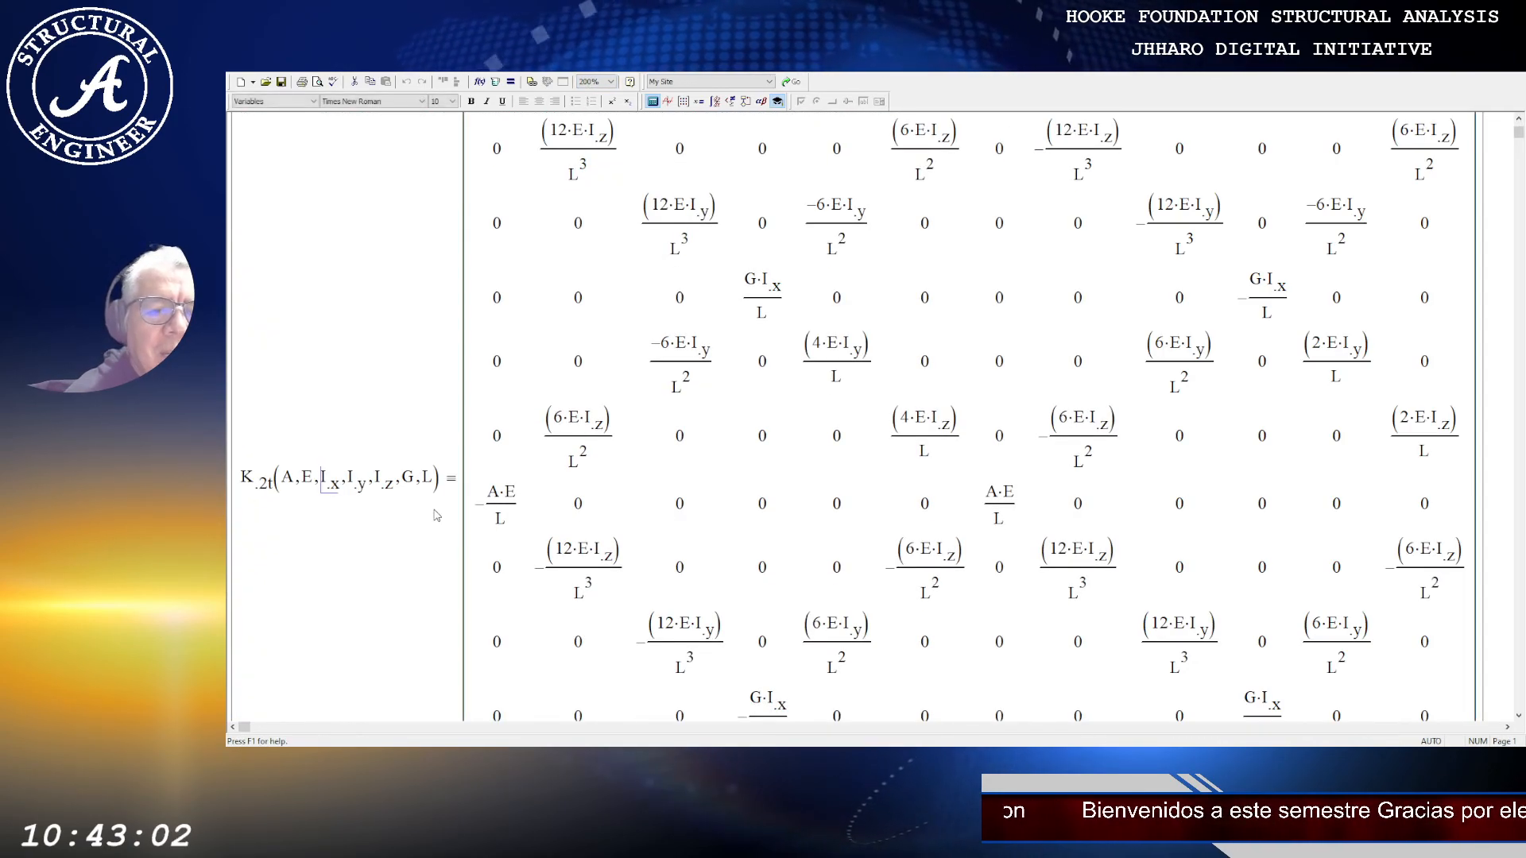
pyautogui.doubleClick(451, 488)
pyautogui.click(451, 488)
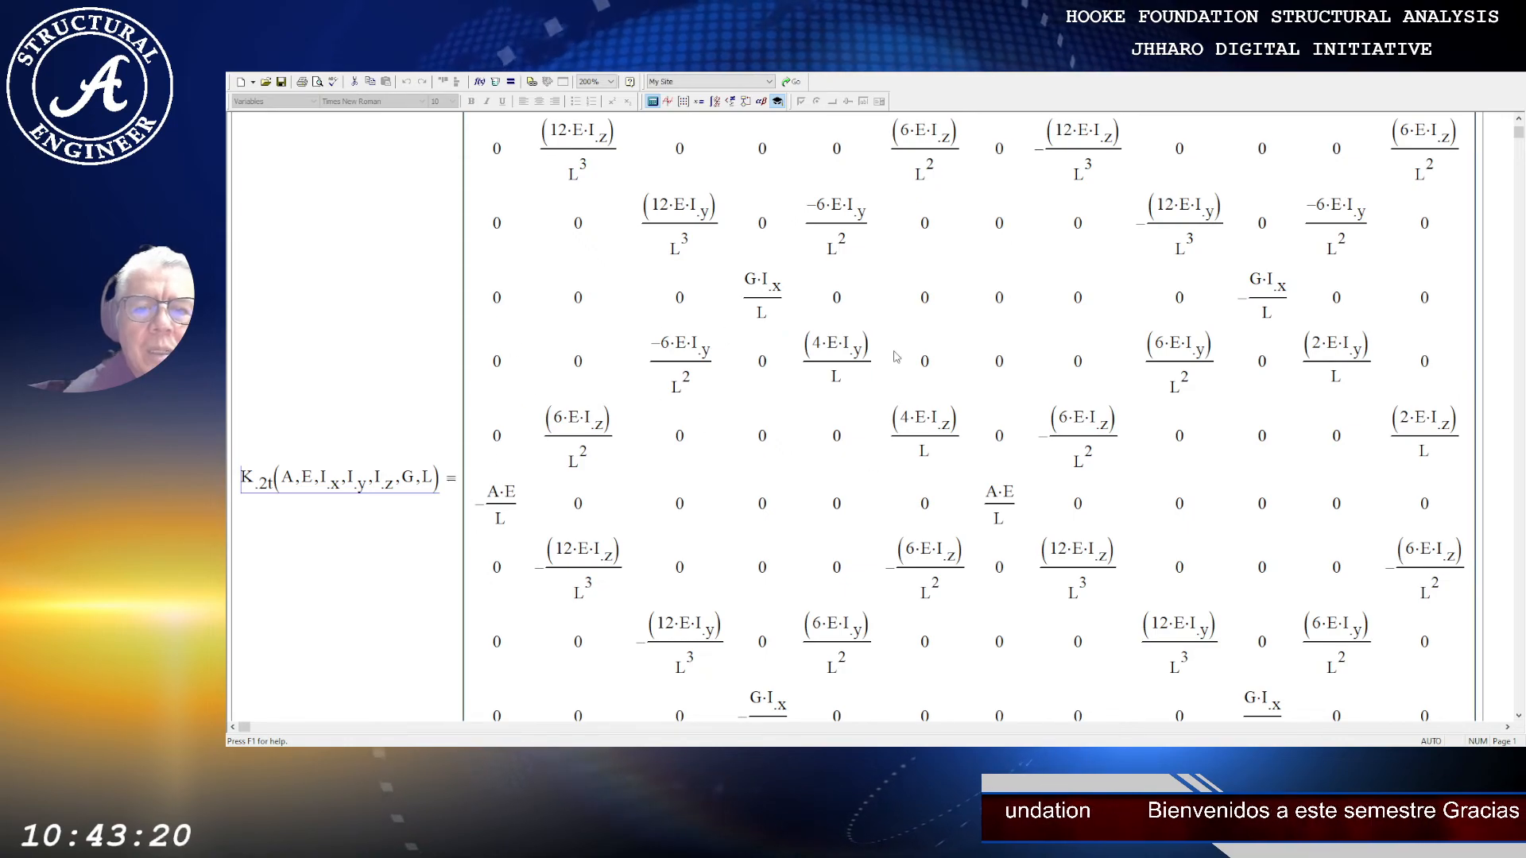
# Step: Review the rest of the stiffness matrix and the Meter, MeterD and TR function definitions below it
pyautogui.scroll(1, 762, 333)
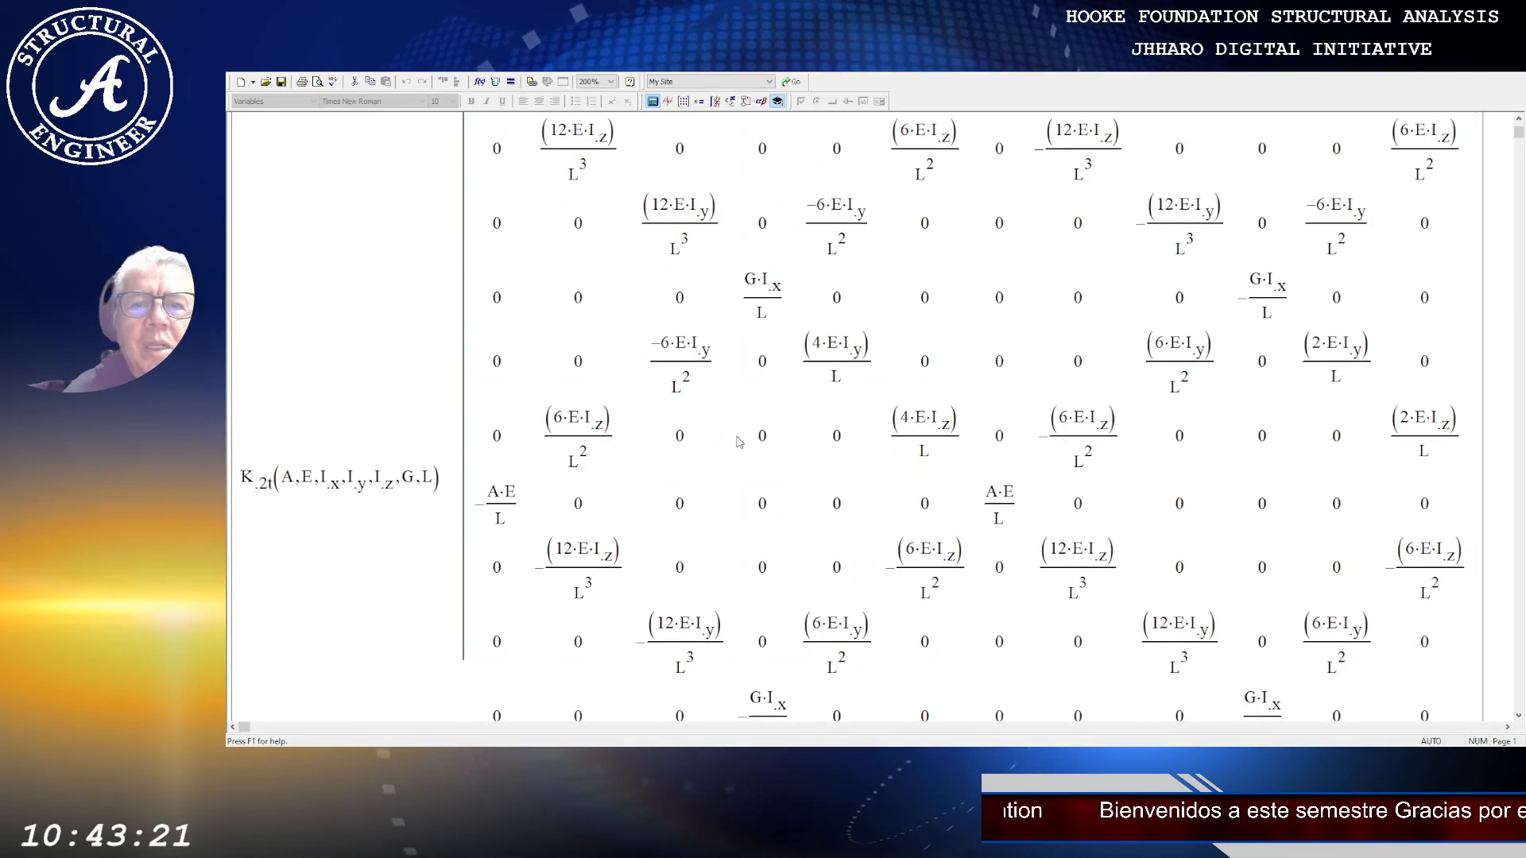
pyautogui.click(594, 103)
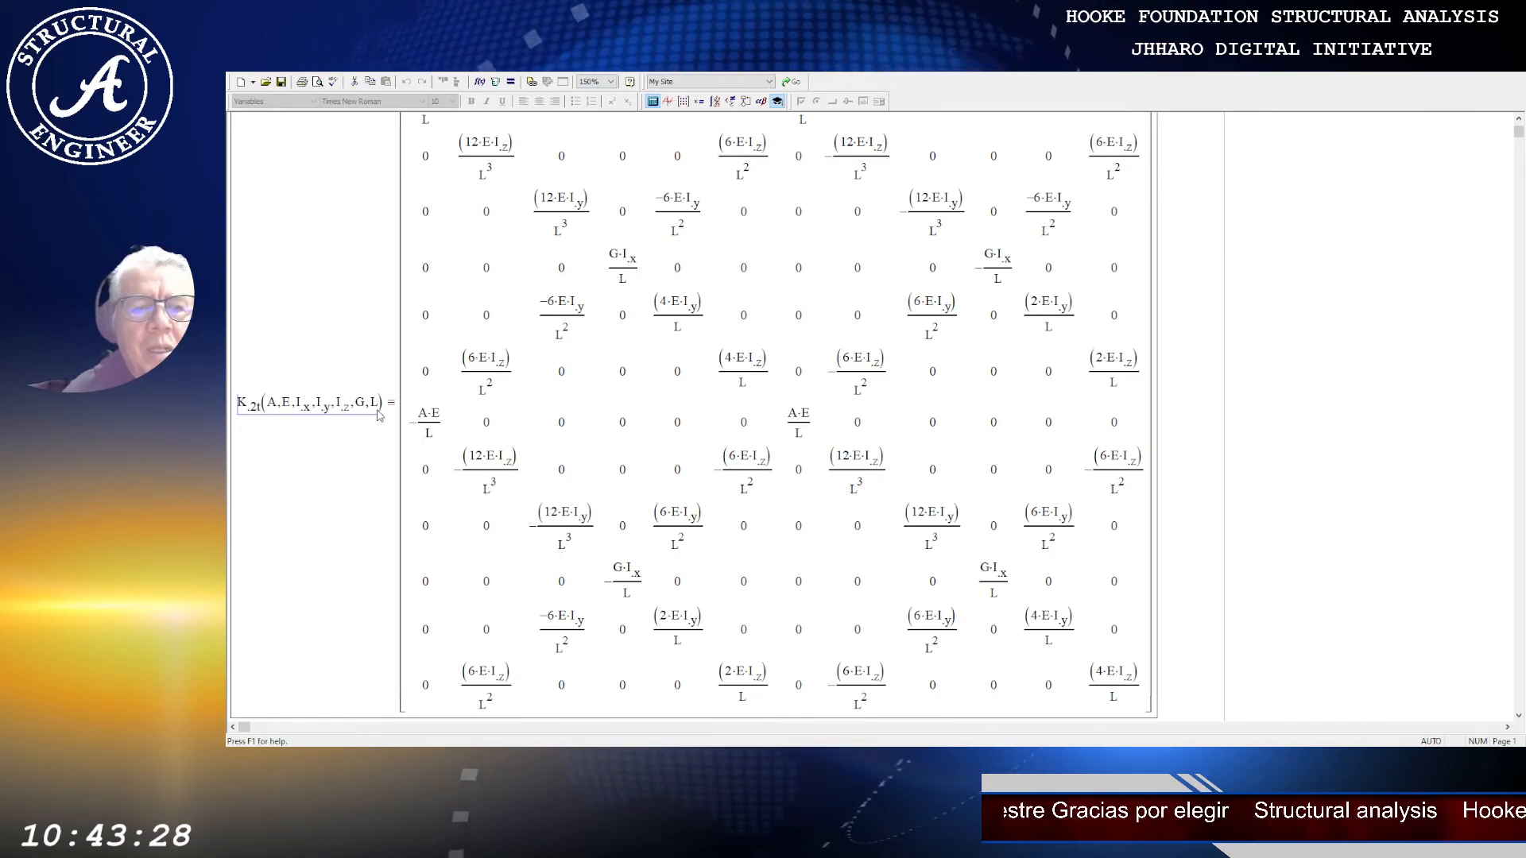
pyautogui.scroll(-10, 358, 477)
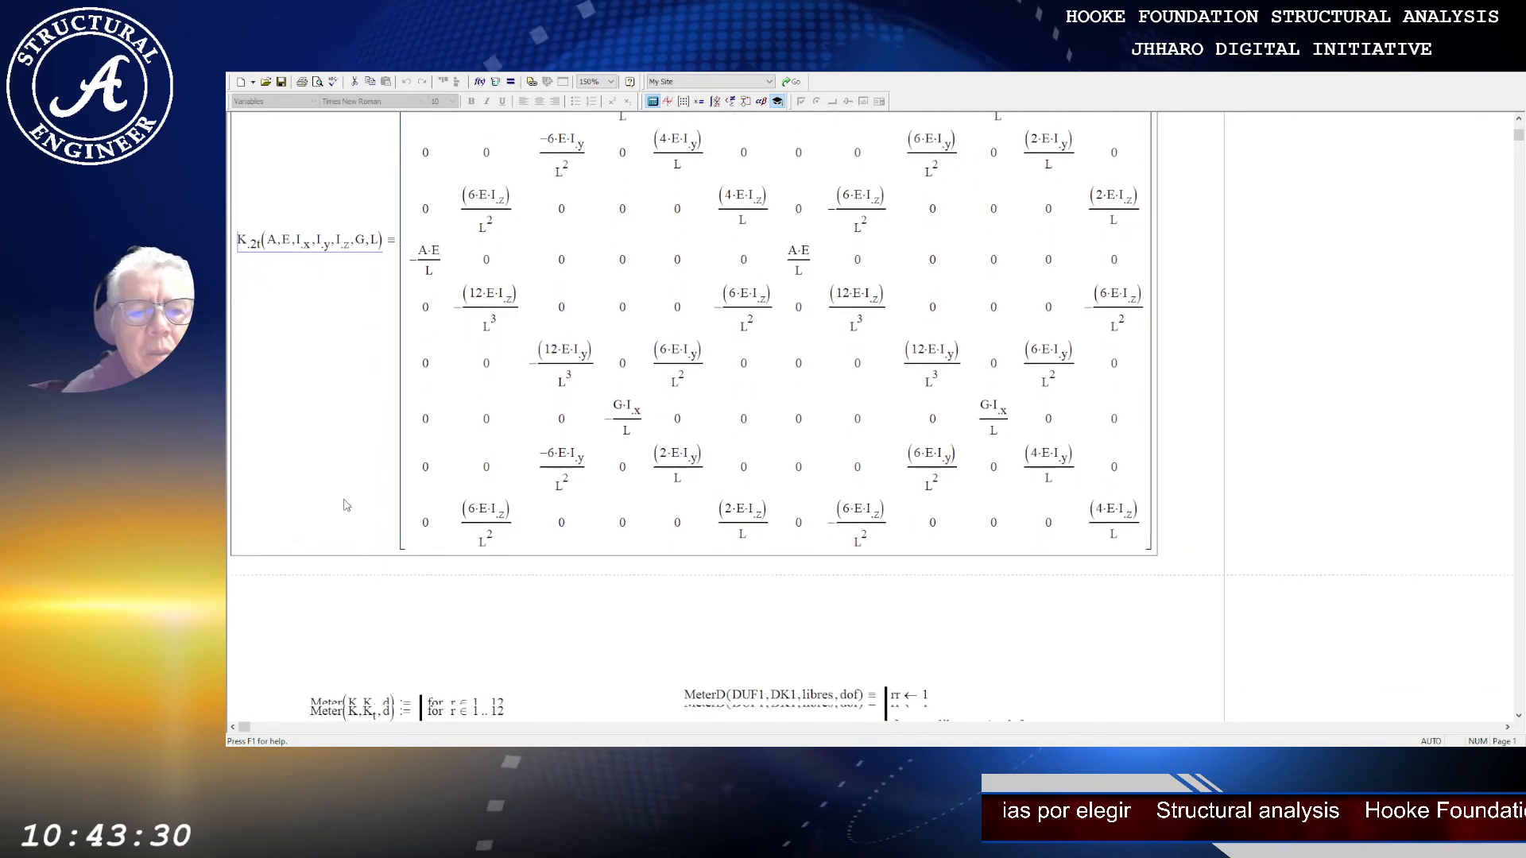
pyautogui.scroll(-3, 334, 523)
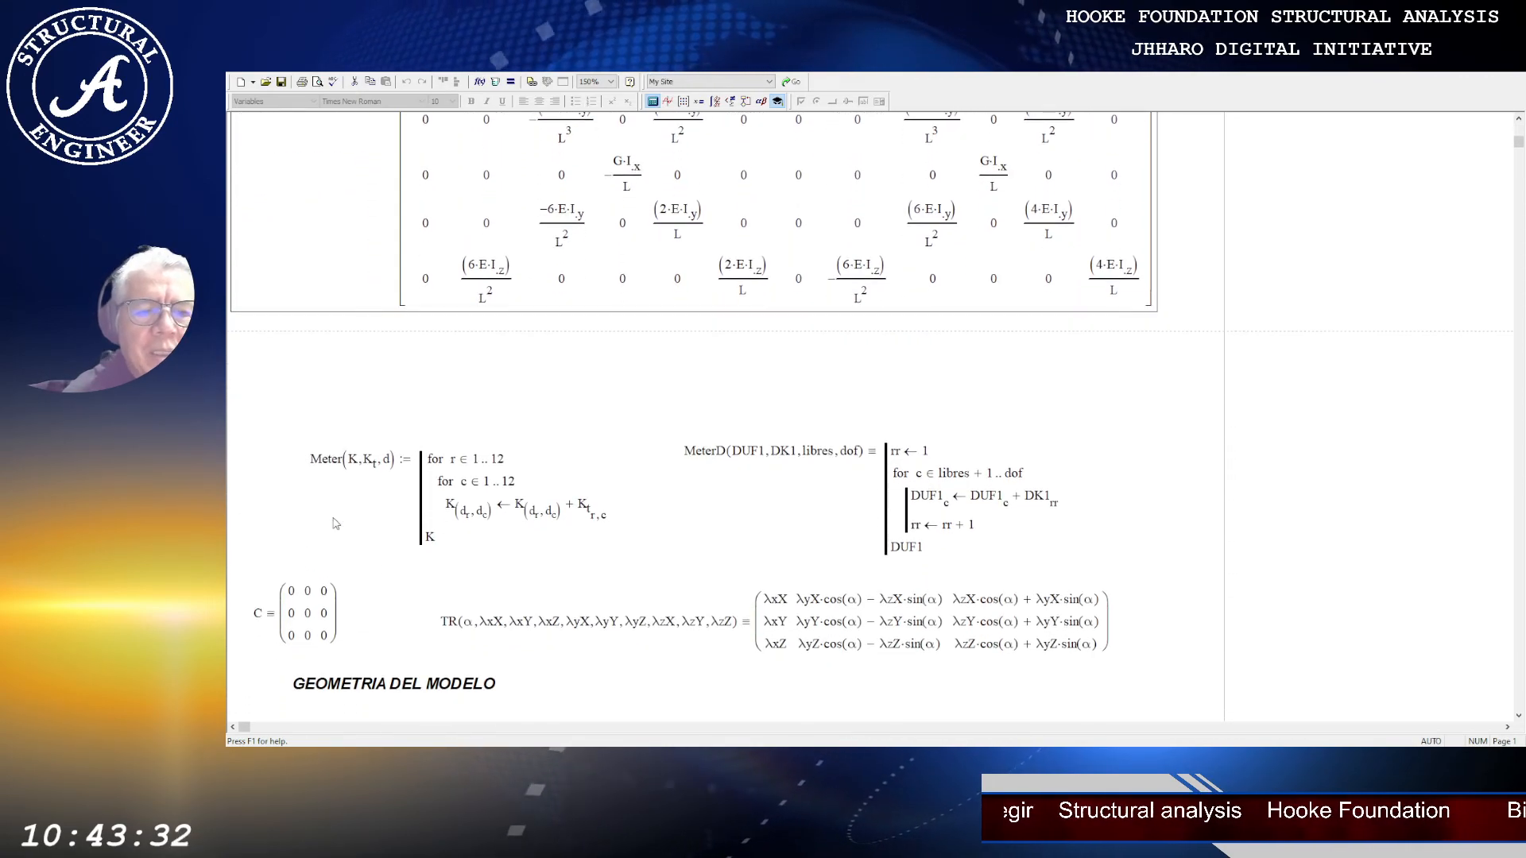